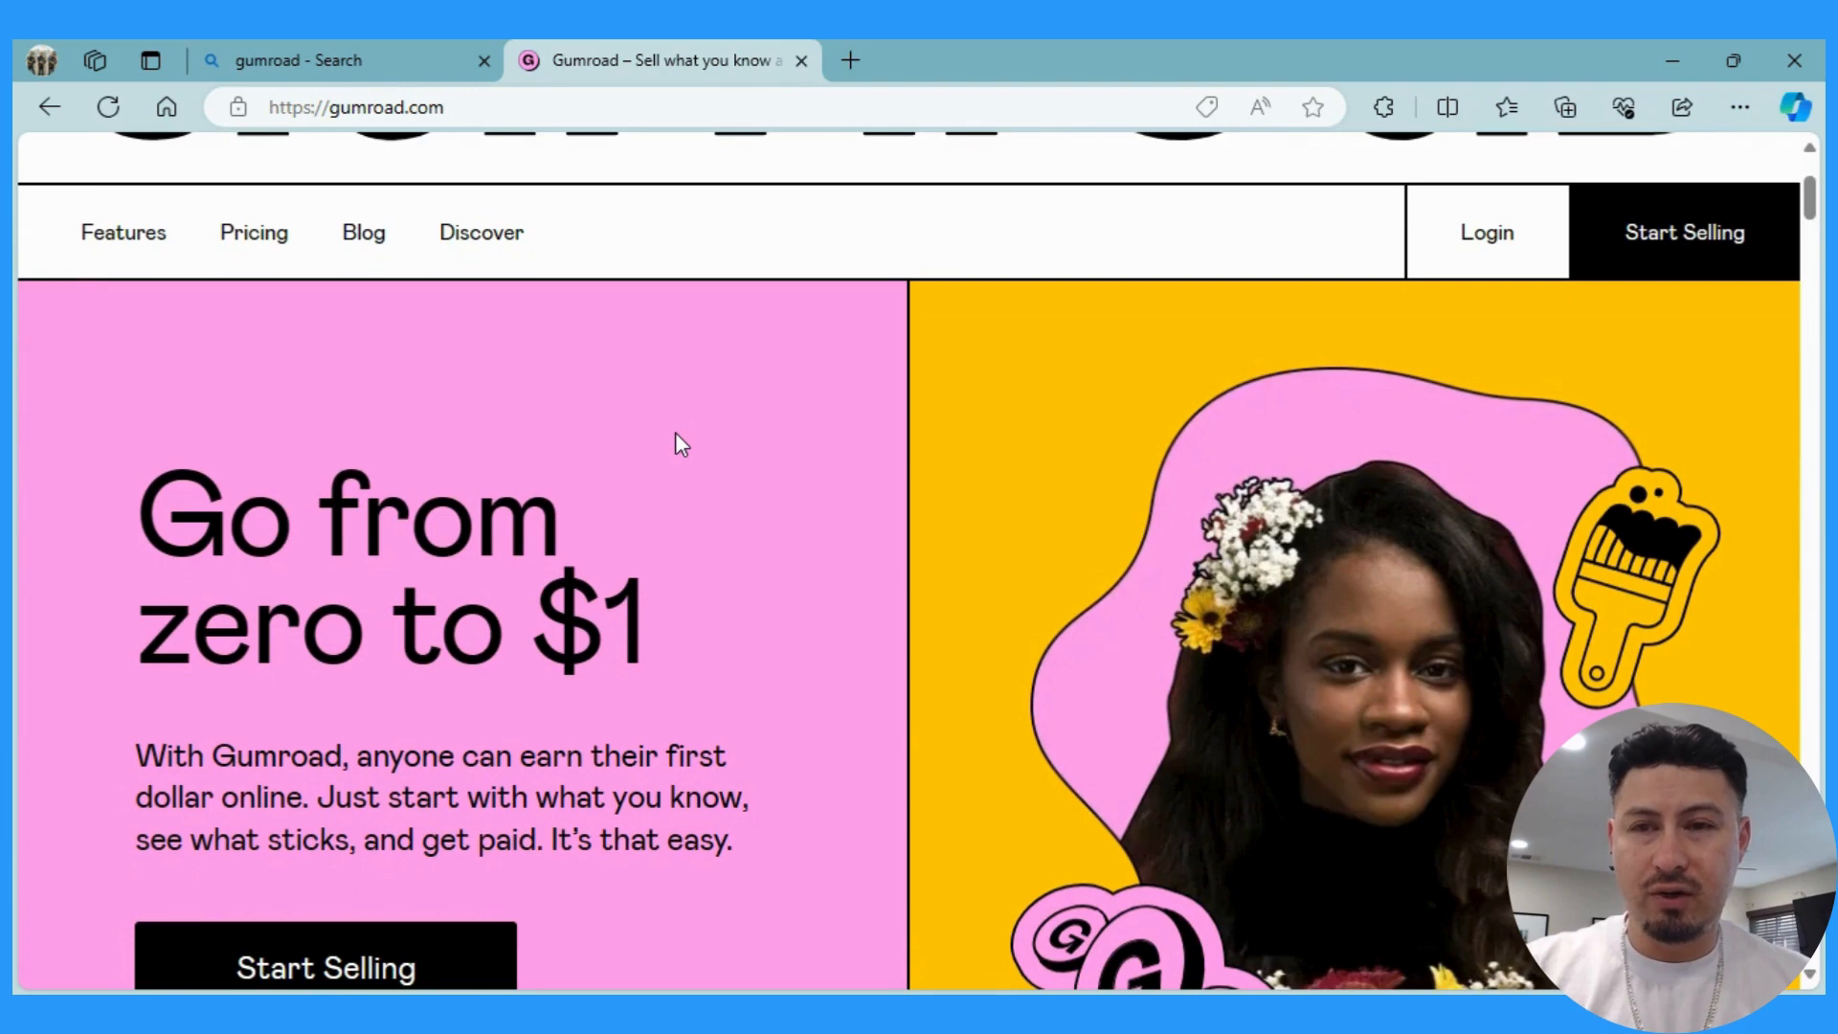
Look over the Gumroad landing page and open its login page.
scroll(675, 434, down, 1)
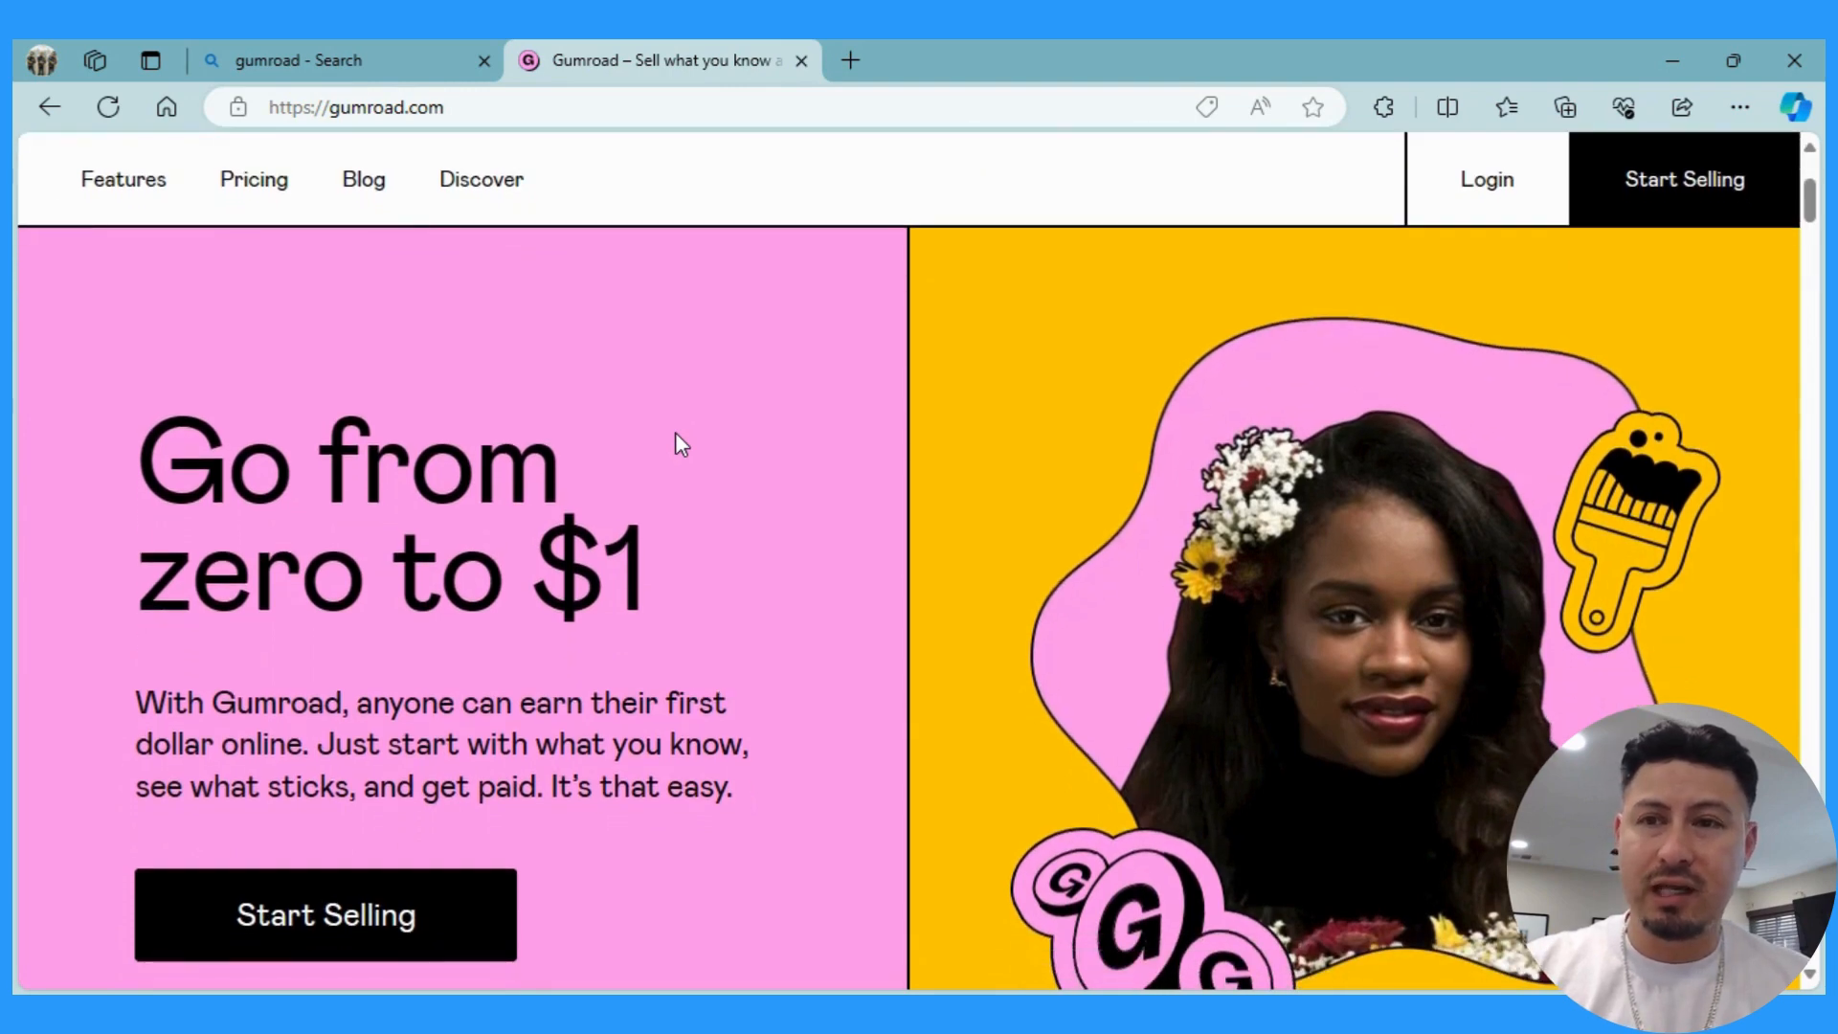
scroll(679, 443, up, 1)
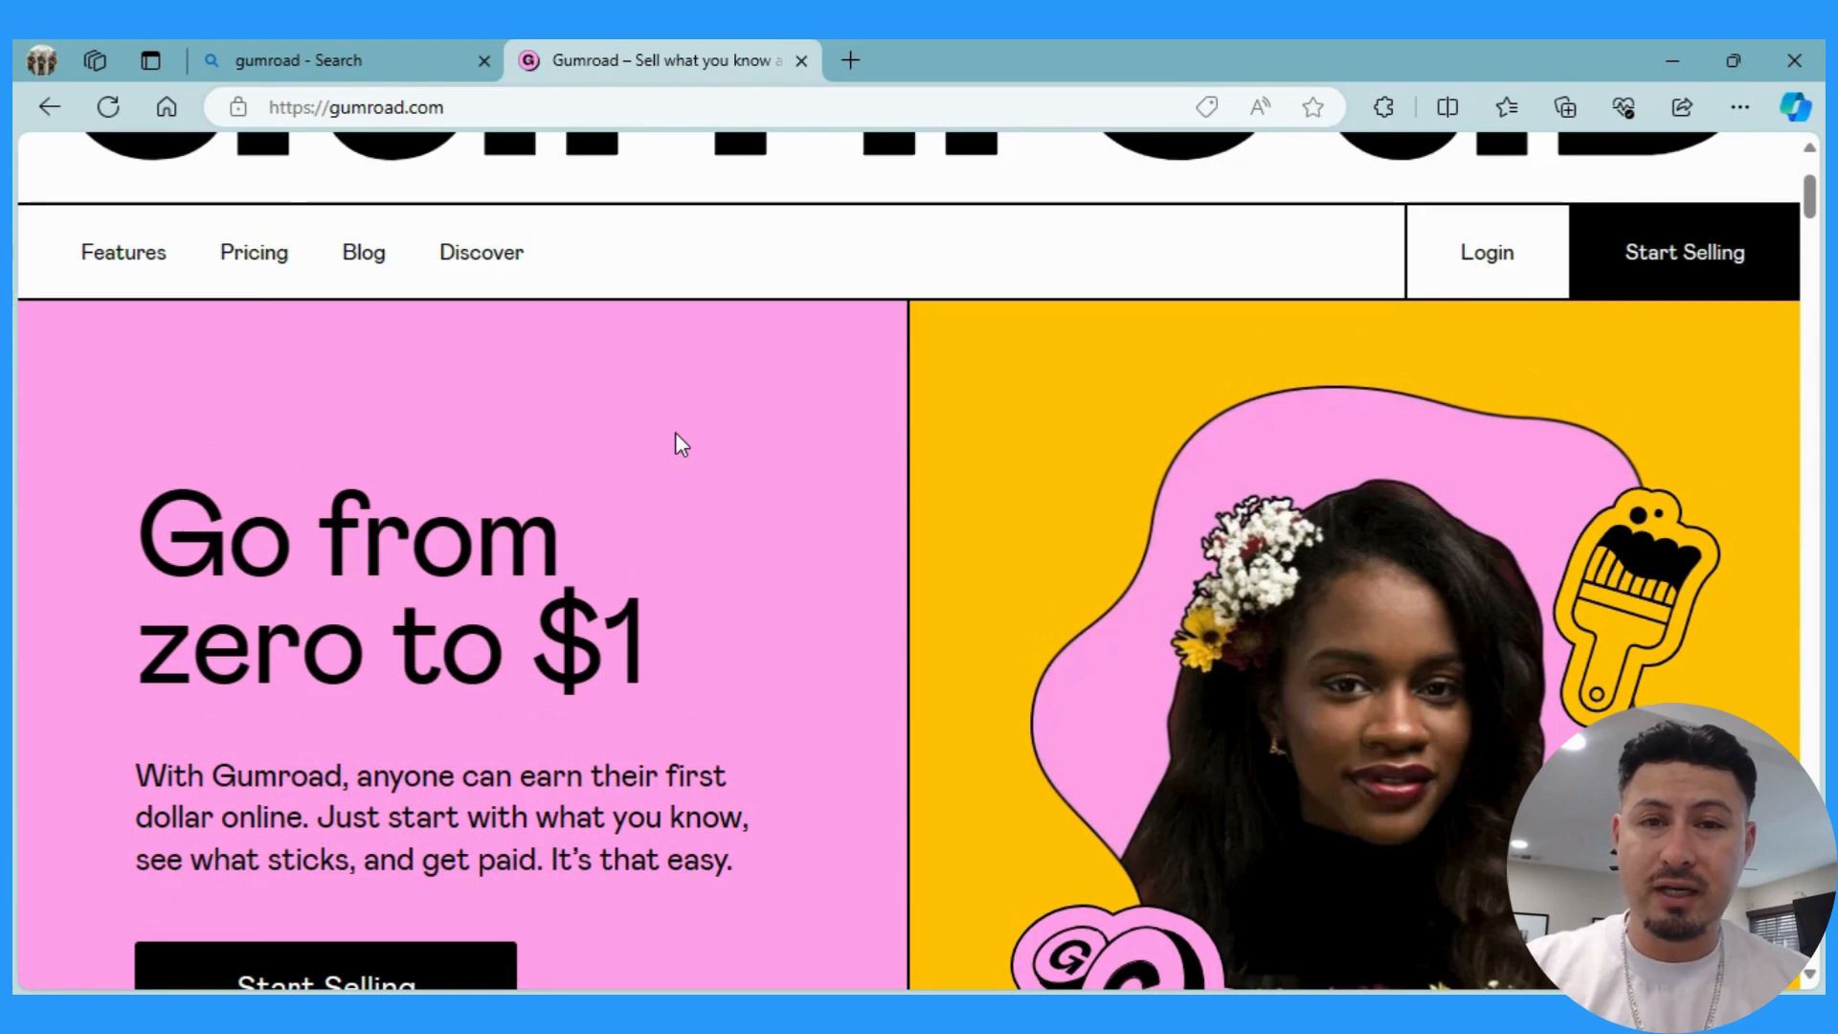
scroll(681, 443, up, 3)
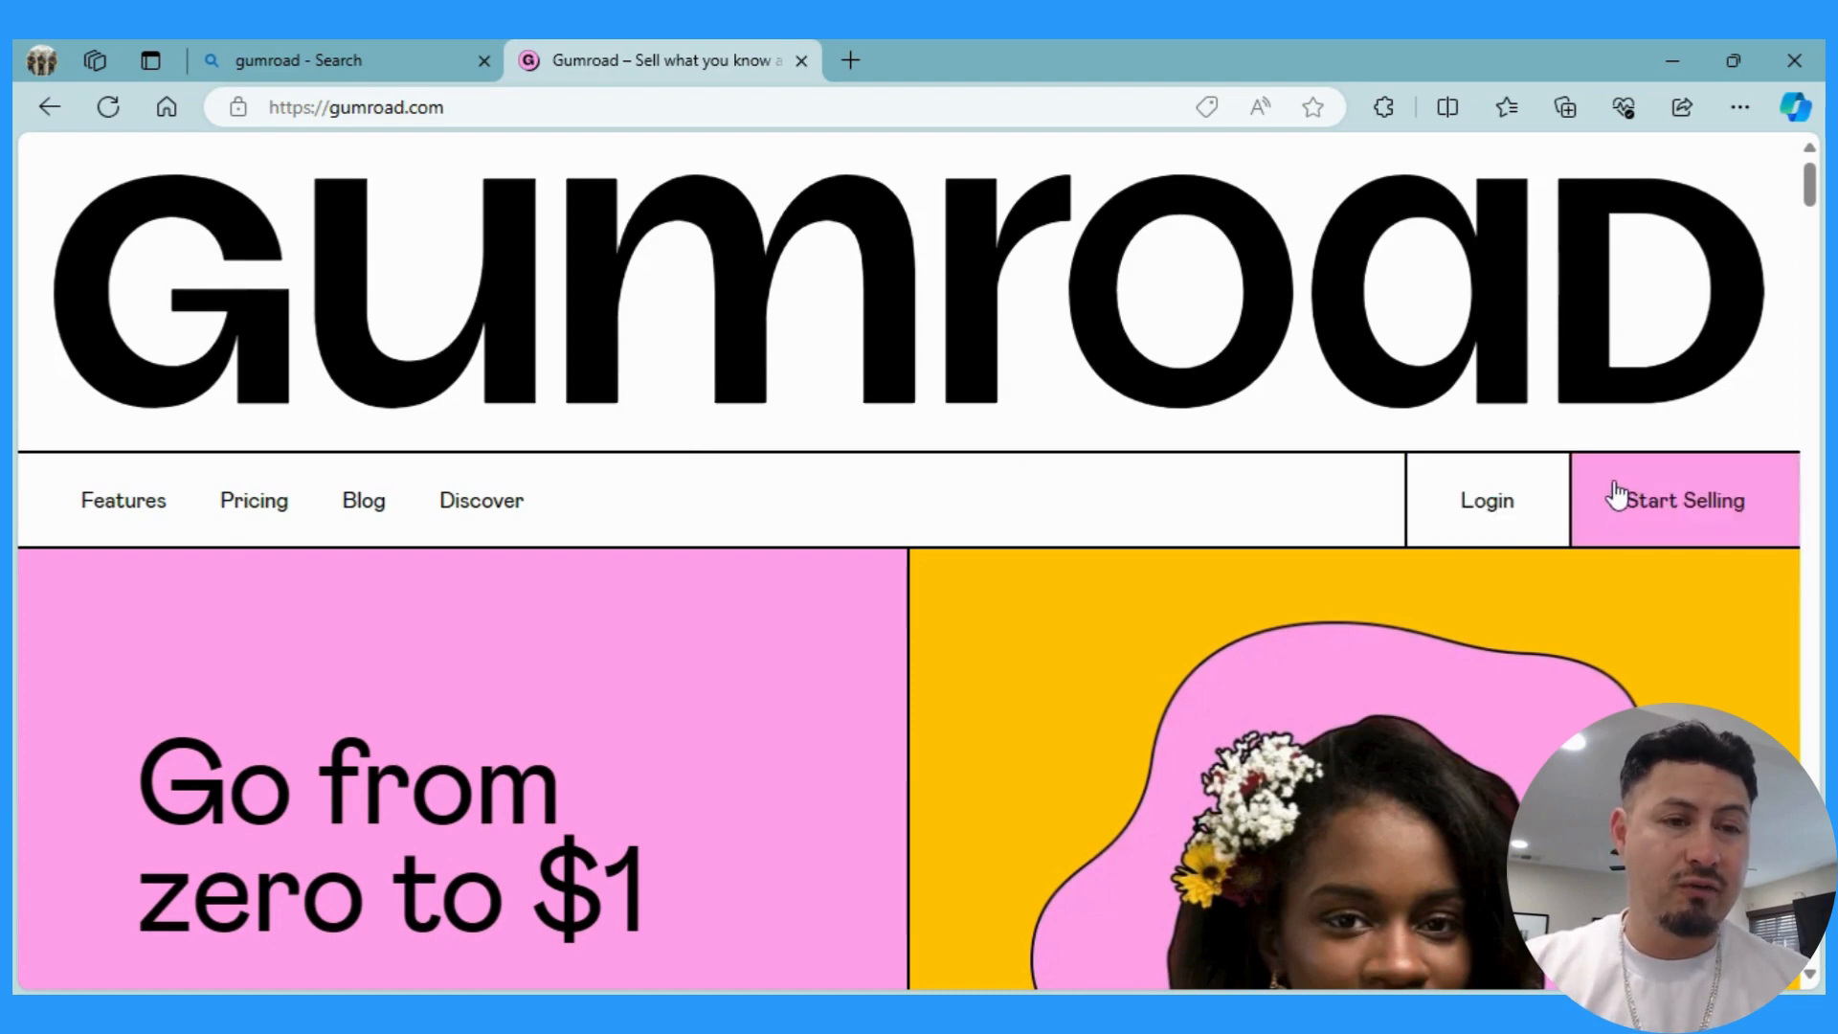
click(1491, 515)
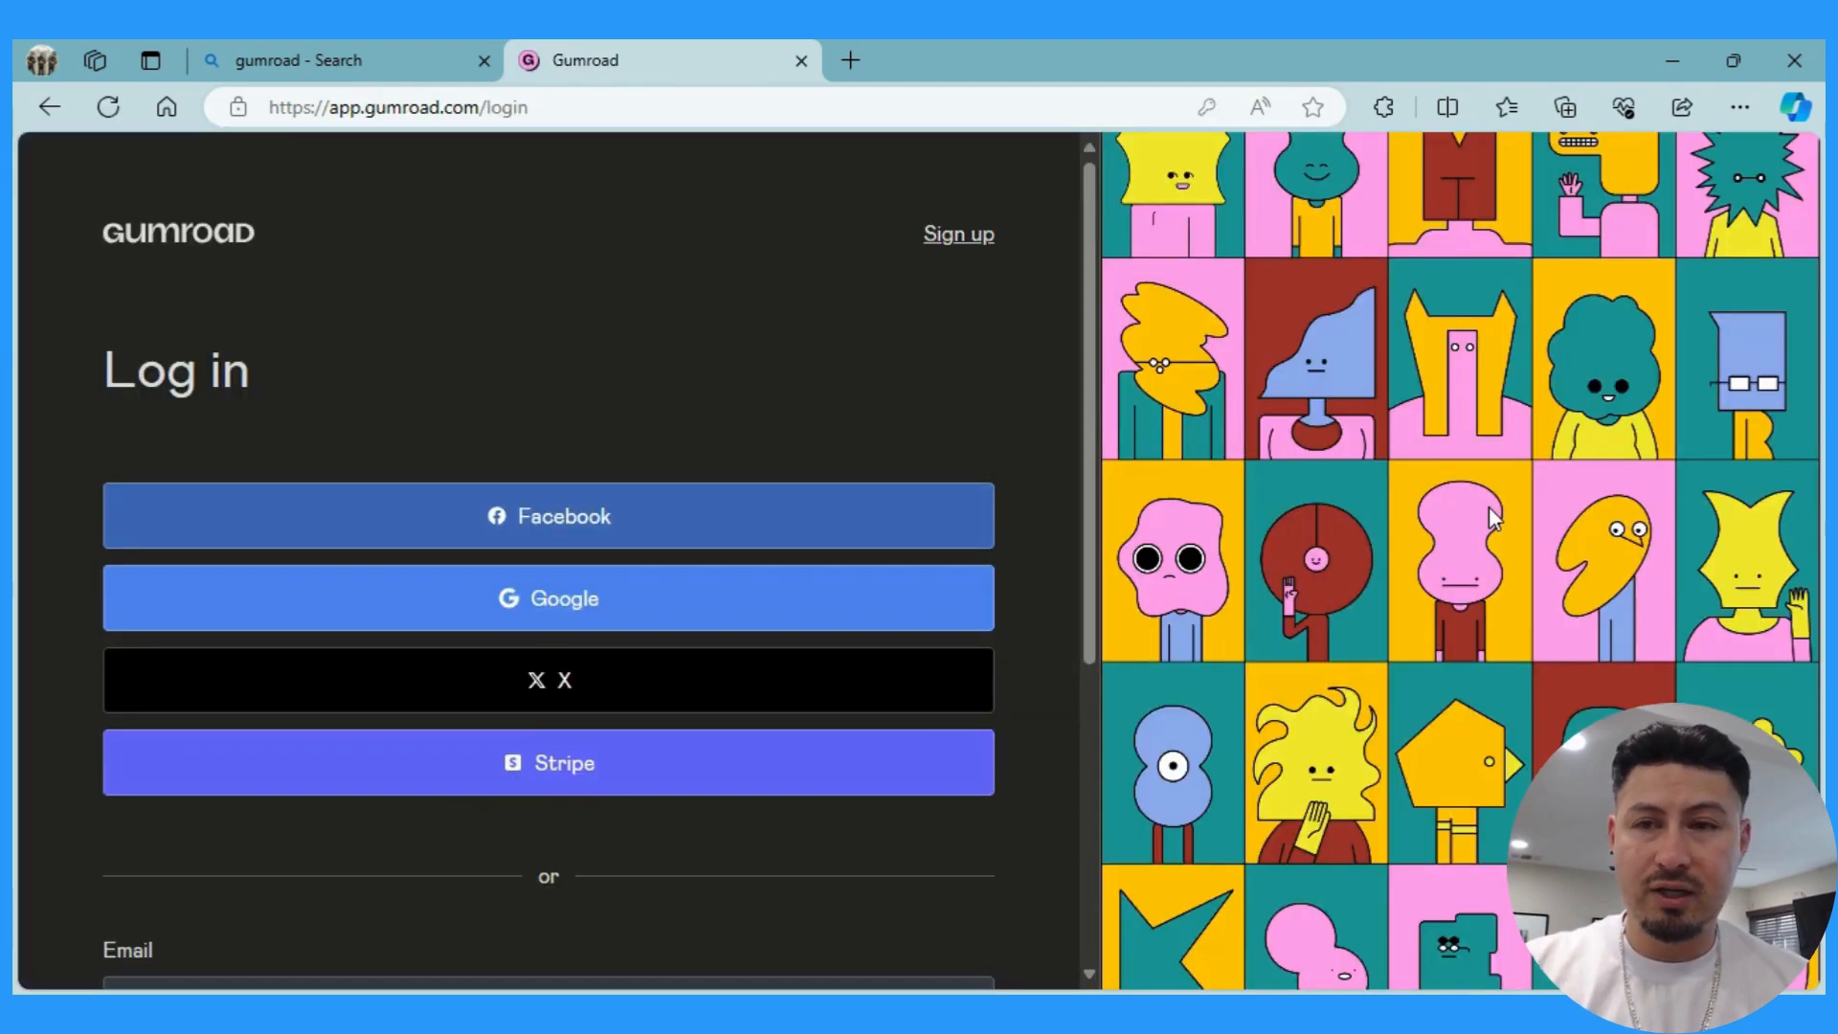
Log in to Gumroad with the account's email address and password.
scroll(661, 730, down, 3)
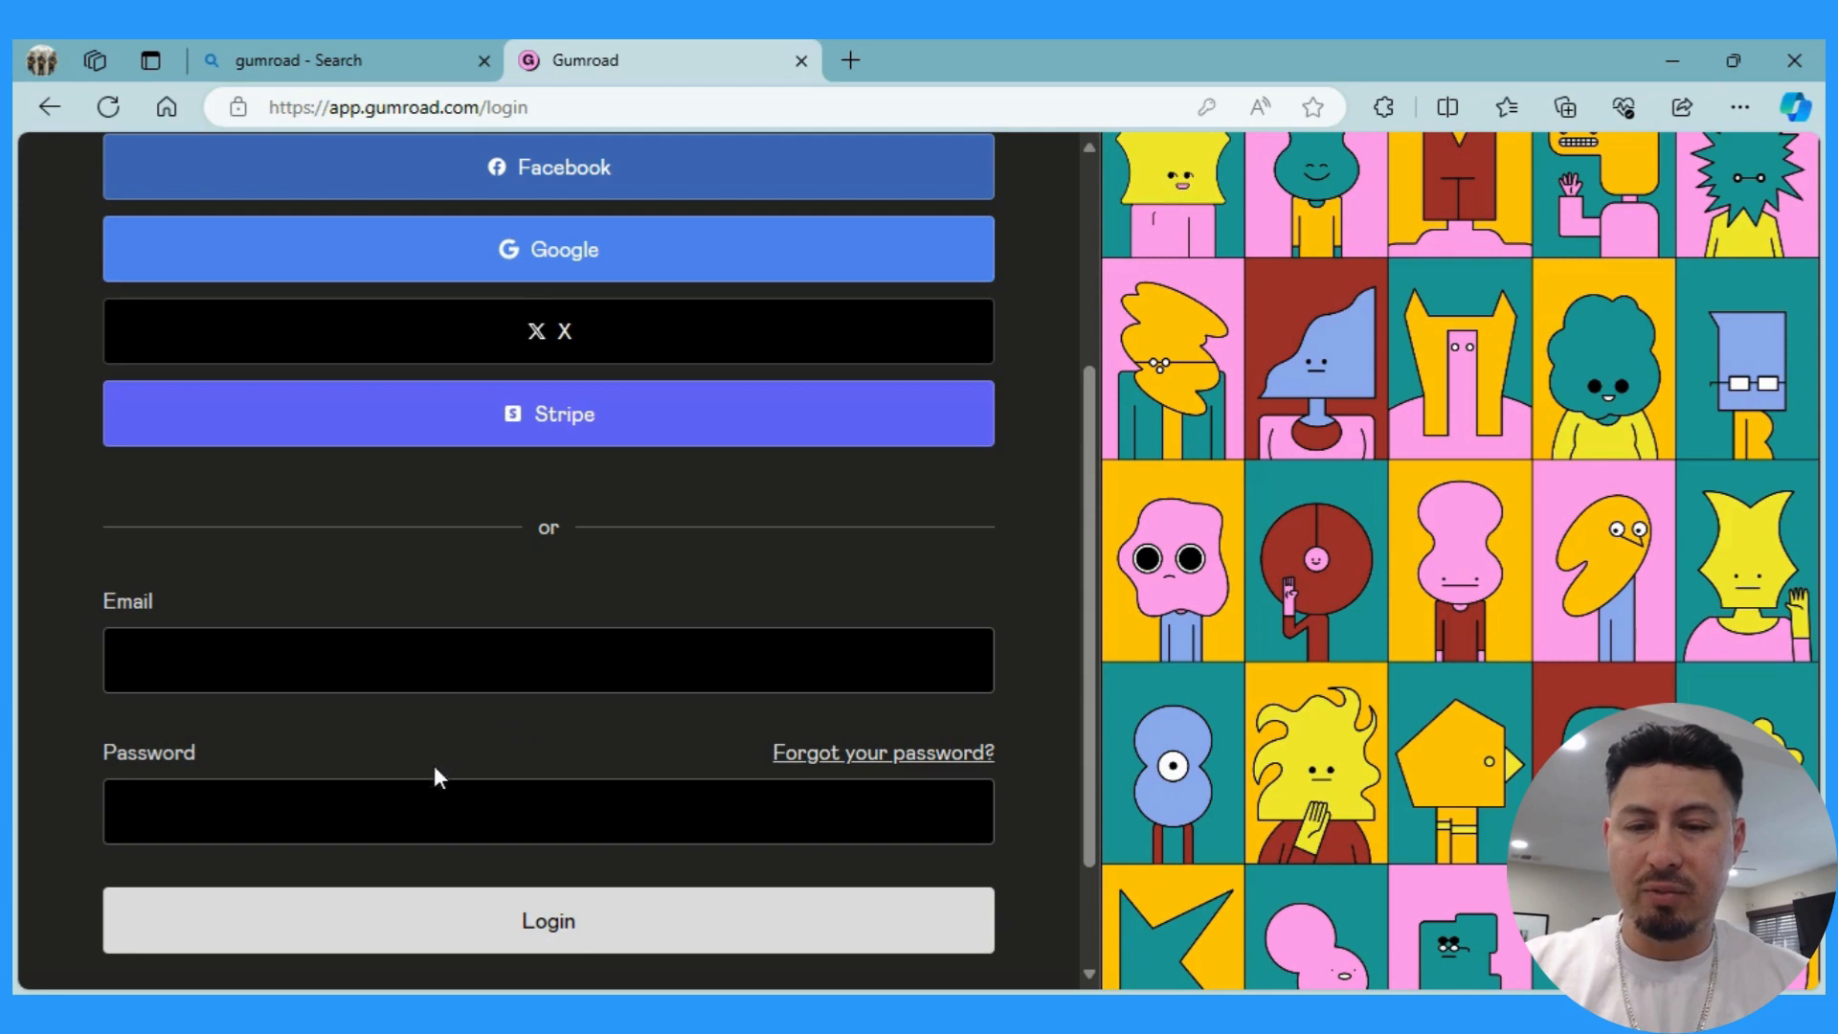
scroll(430, 768, up, 2)
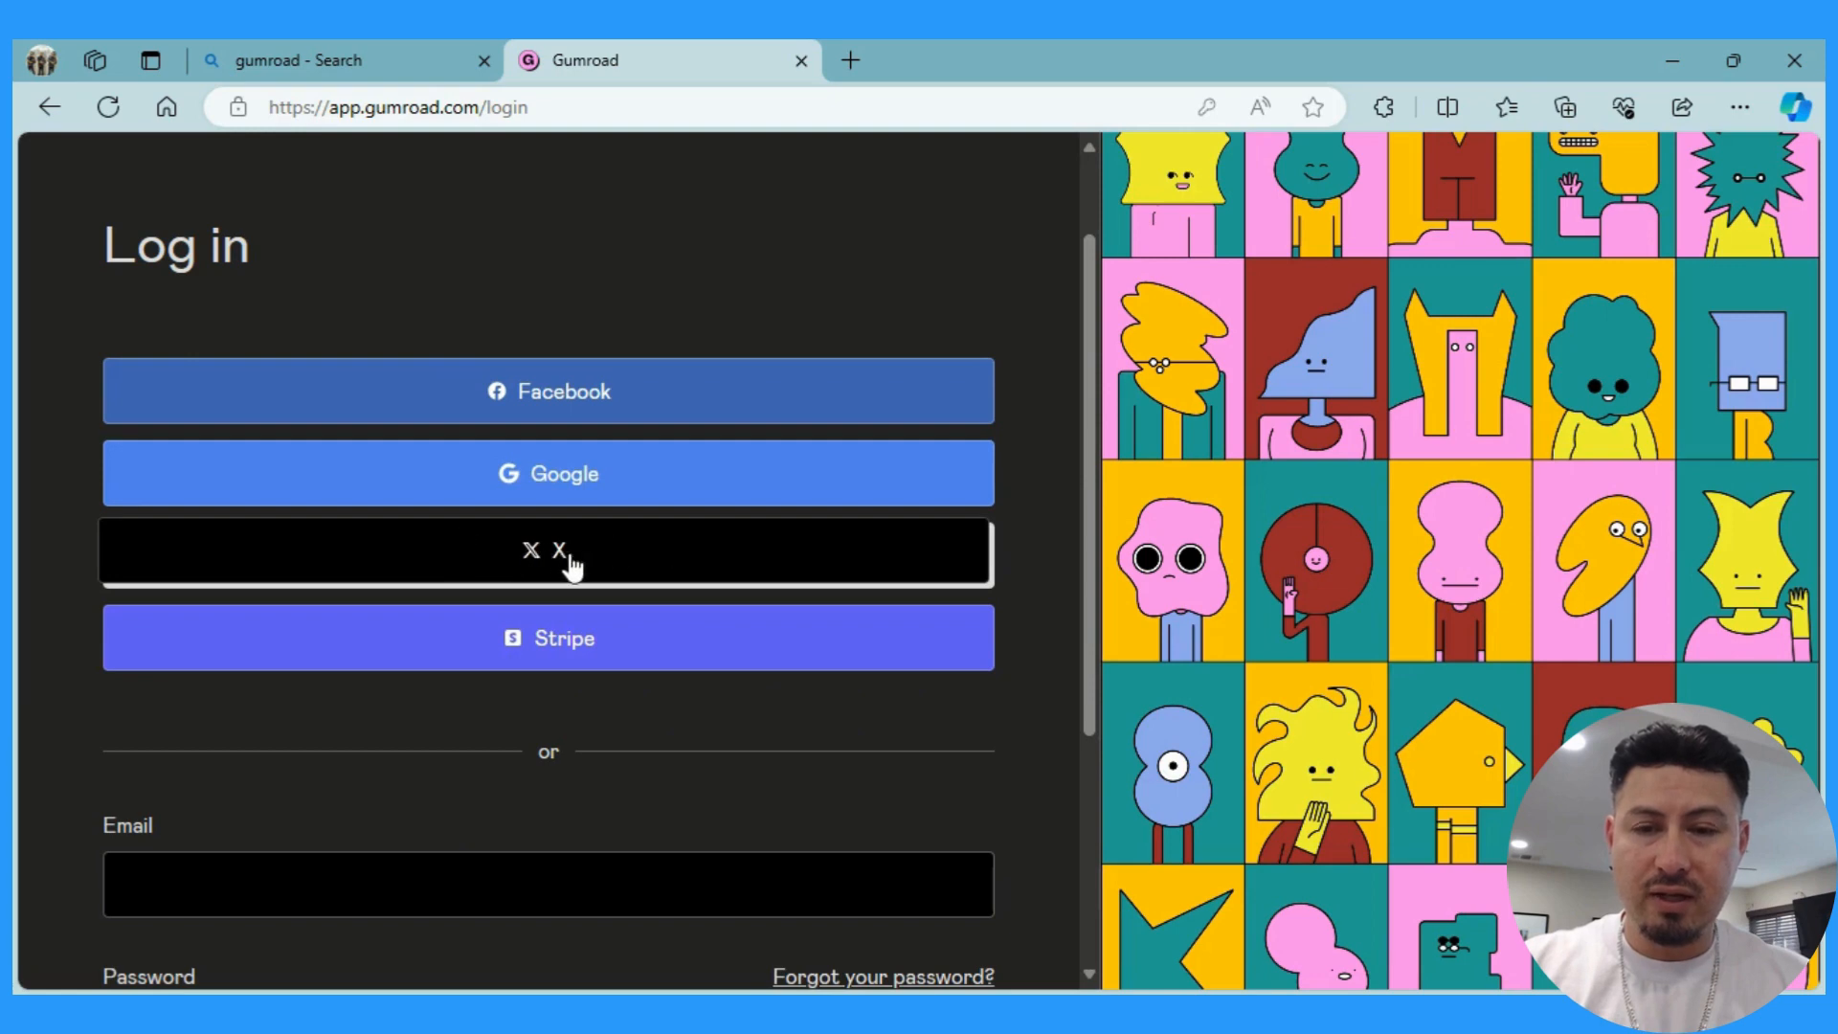
scroll(576, 761, down, 3)
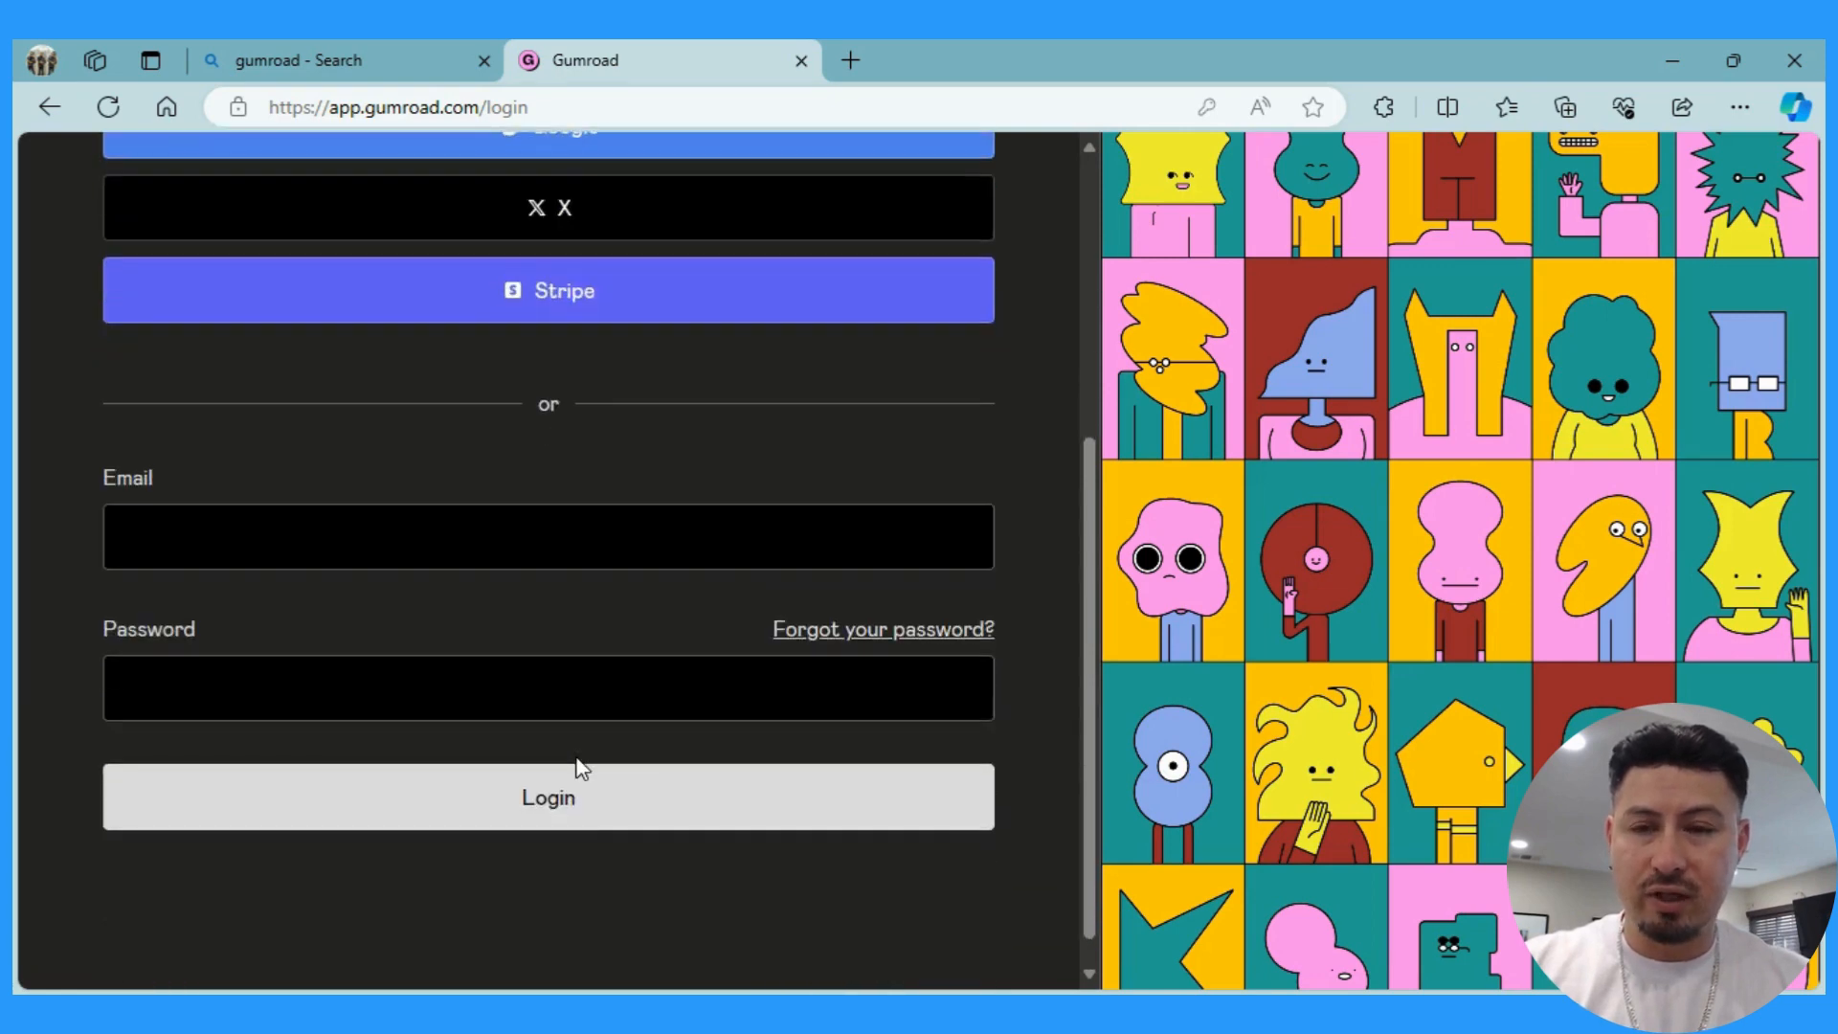
click(463, 547)
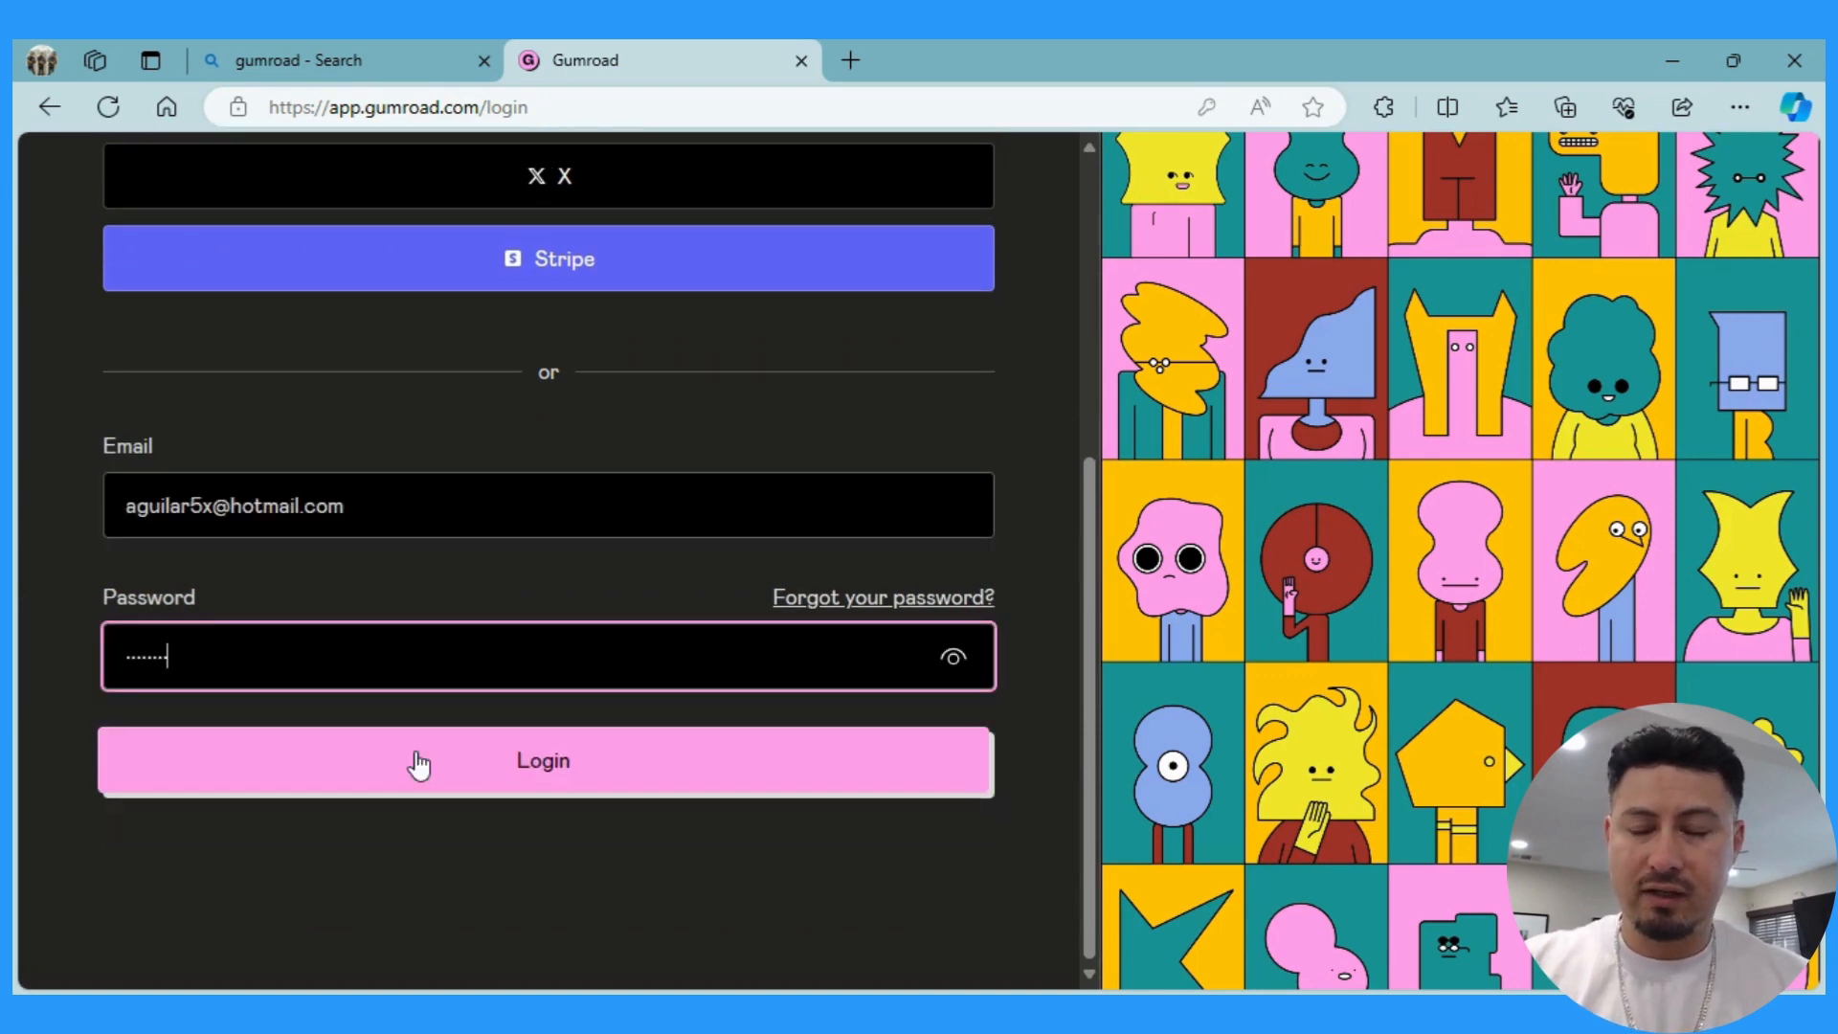
click(419, 764)
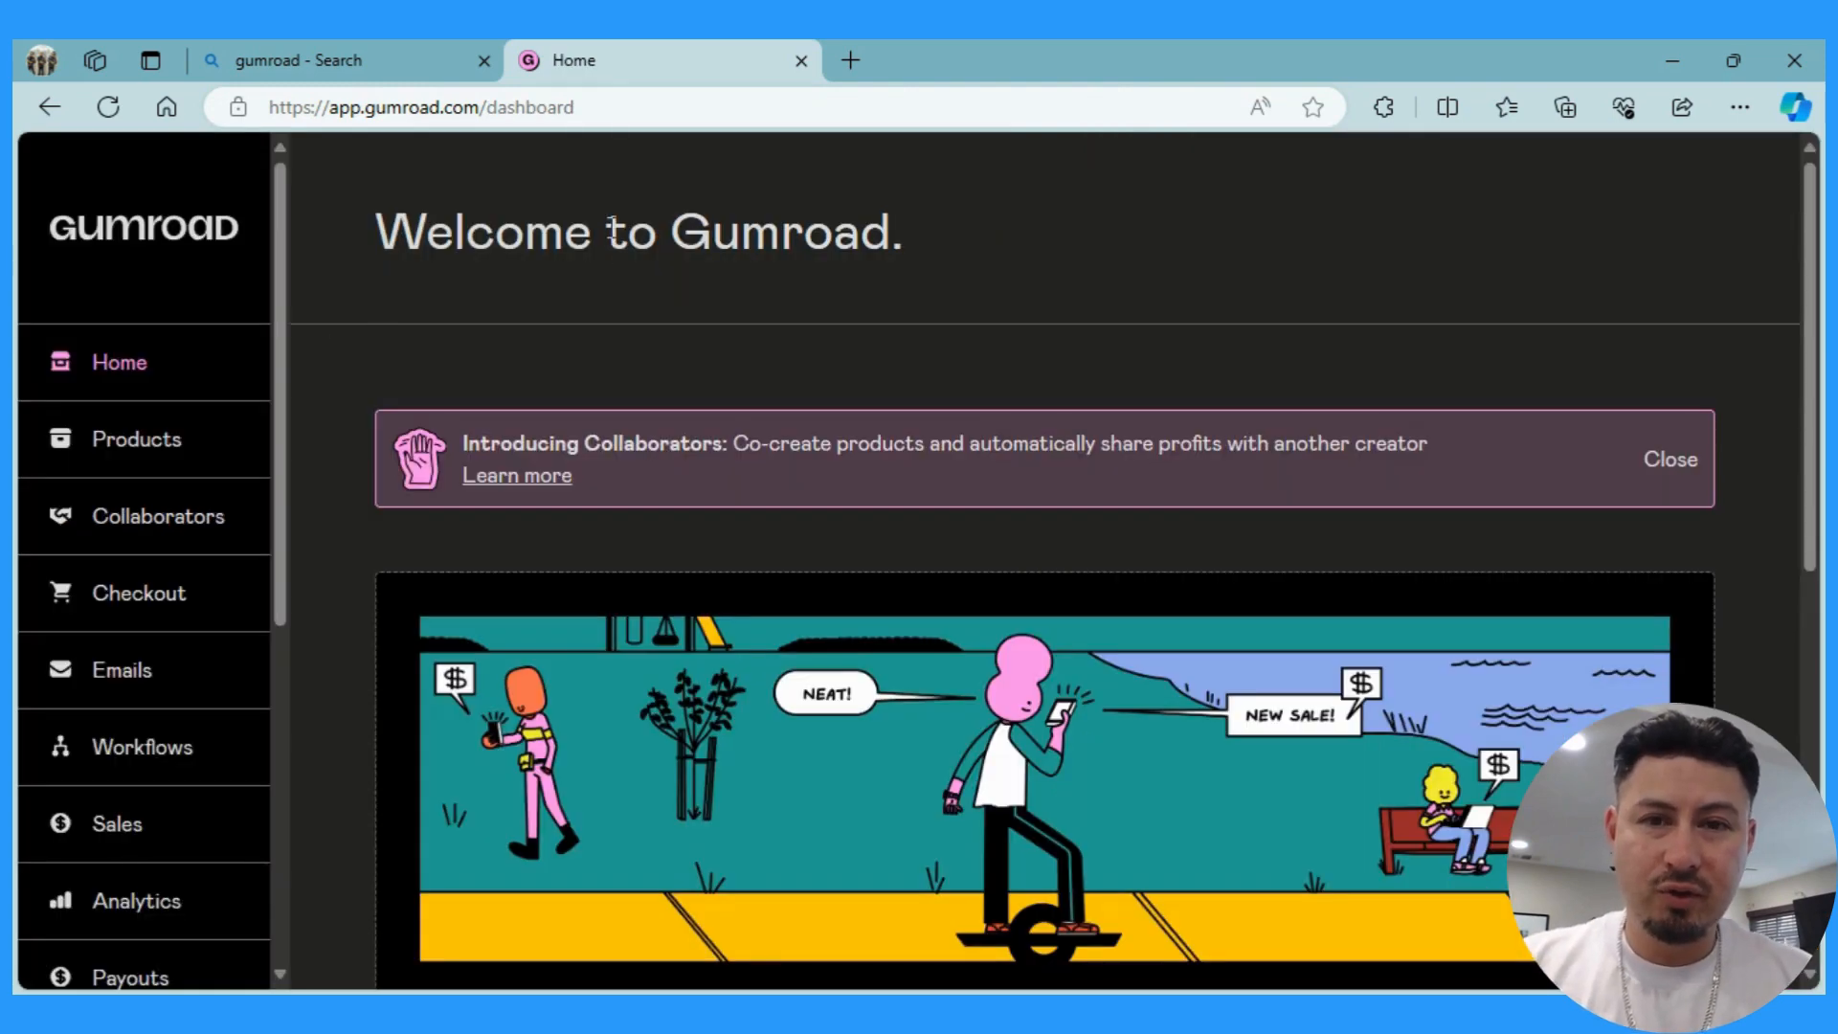
Examine the dashboard's getting-started checklist, activity section and the full list of navigation entries.
scroll(610, 230, down, 6)
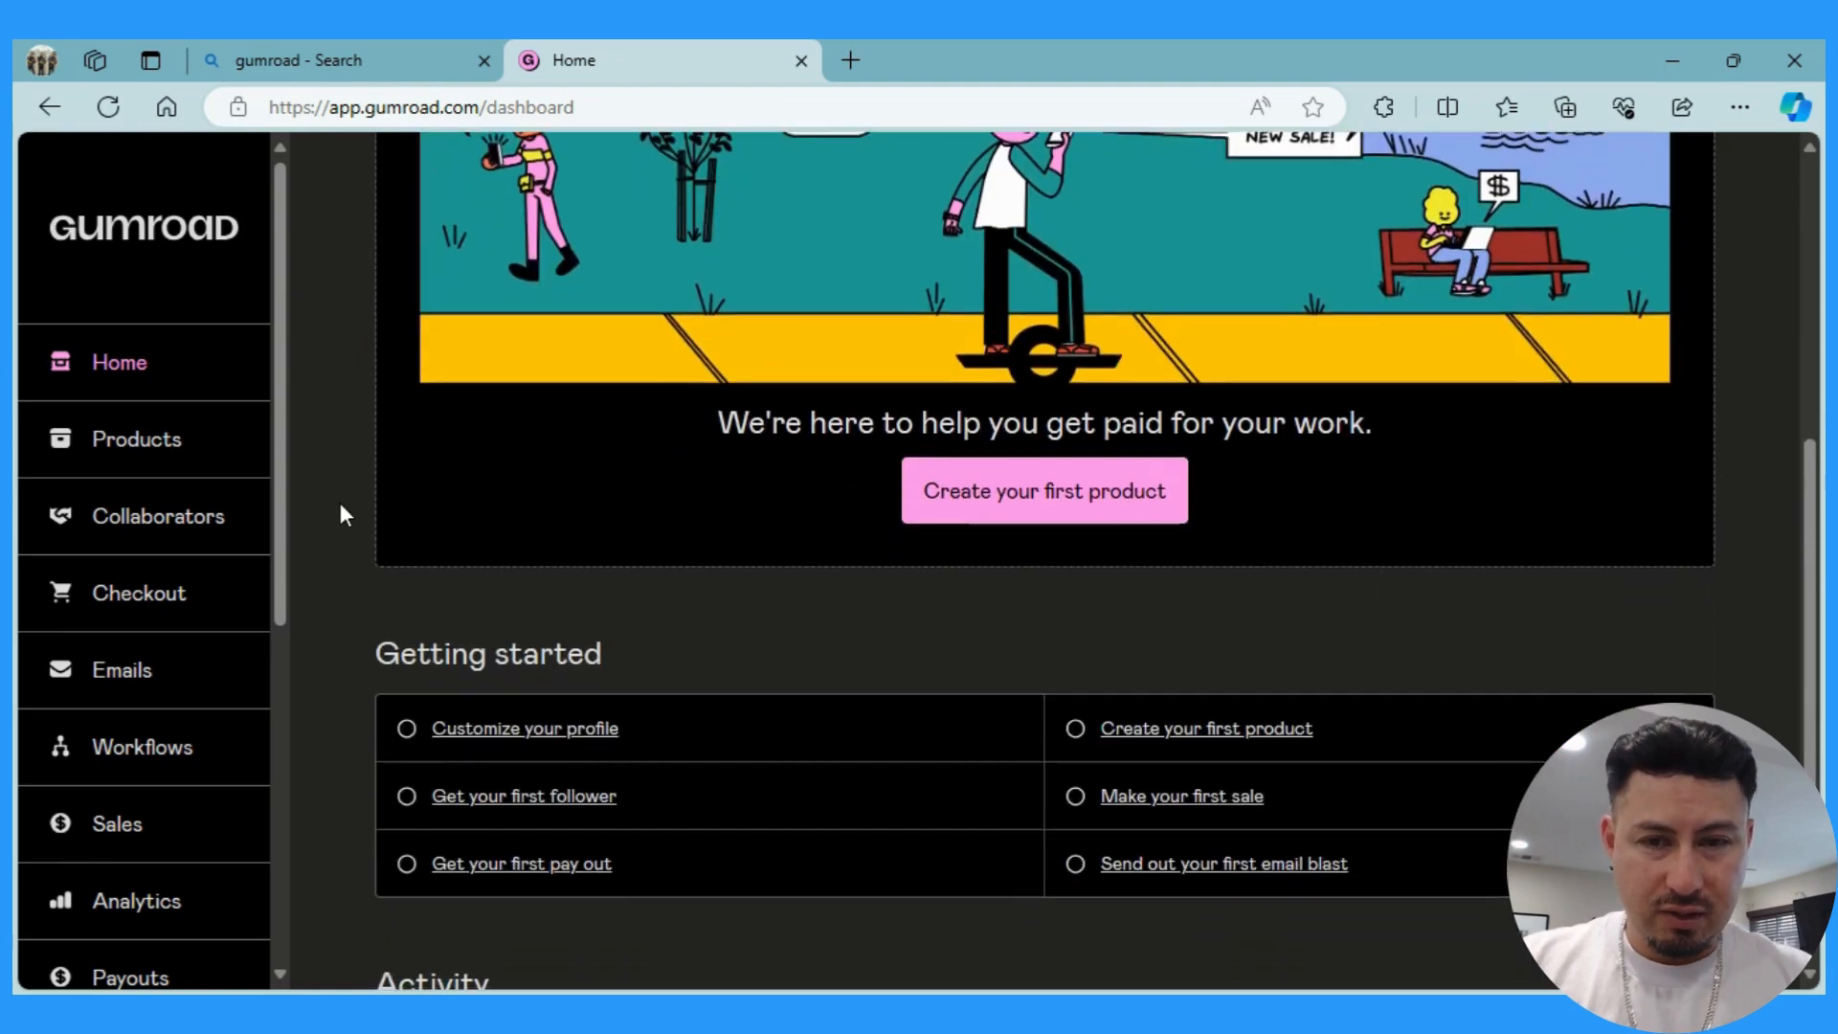
scroll(341, 505, down, 1)
scroll(340, 502, down, 1)
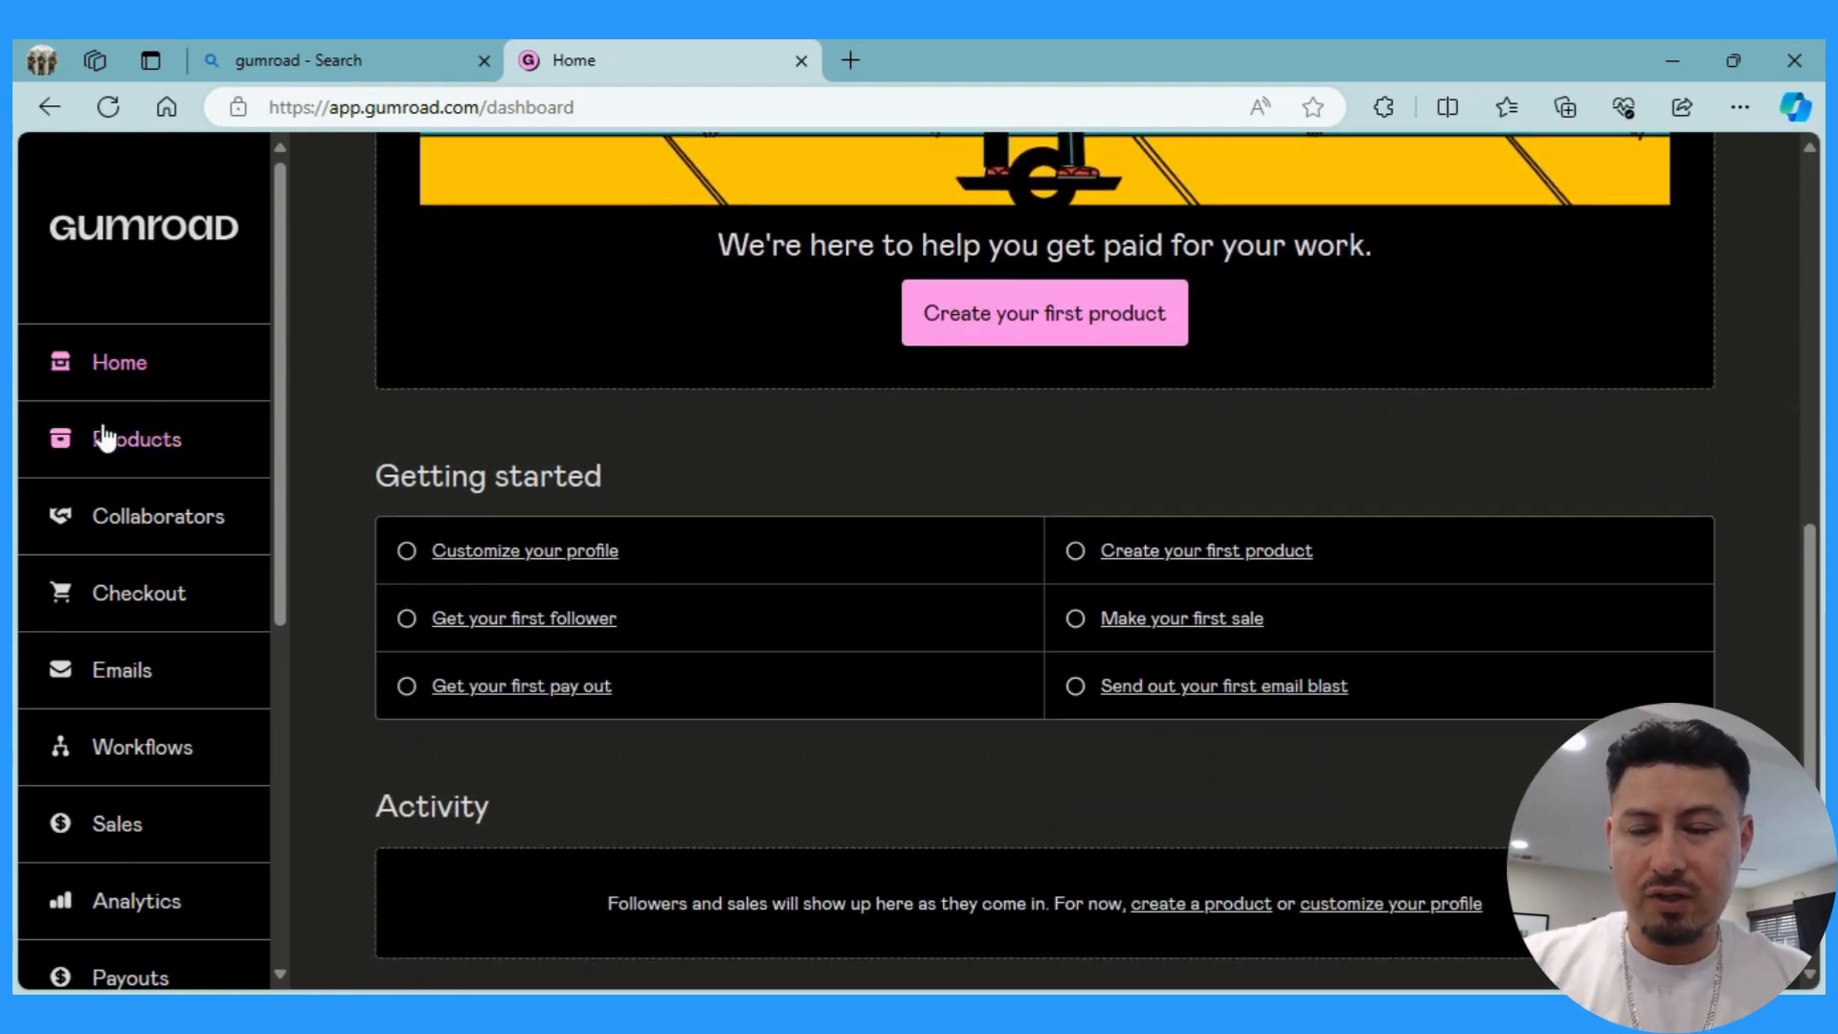
scroll(140, 653, down, 4)
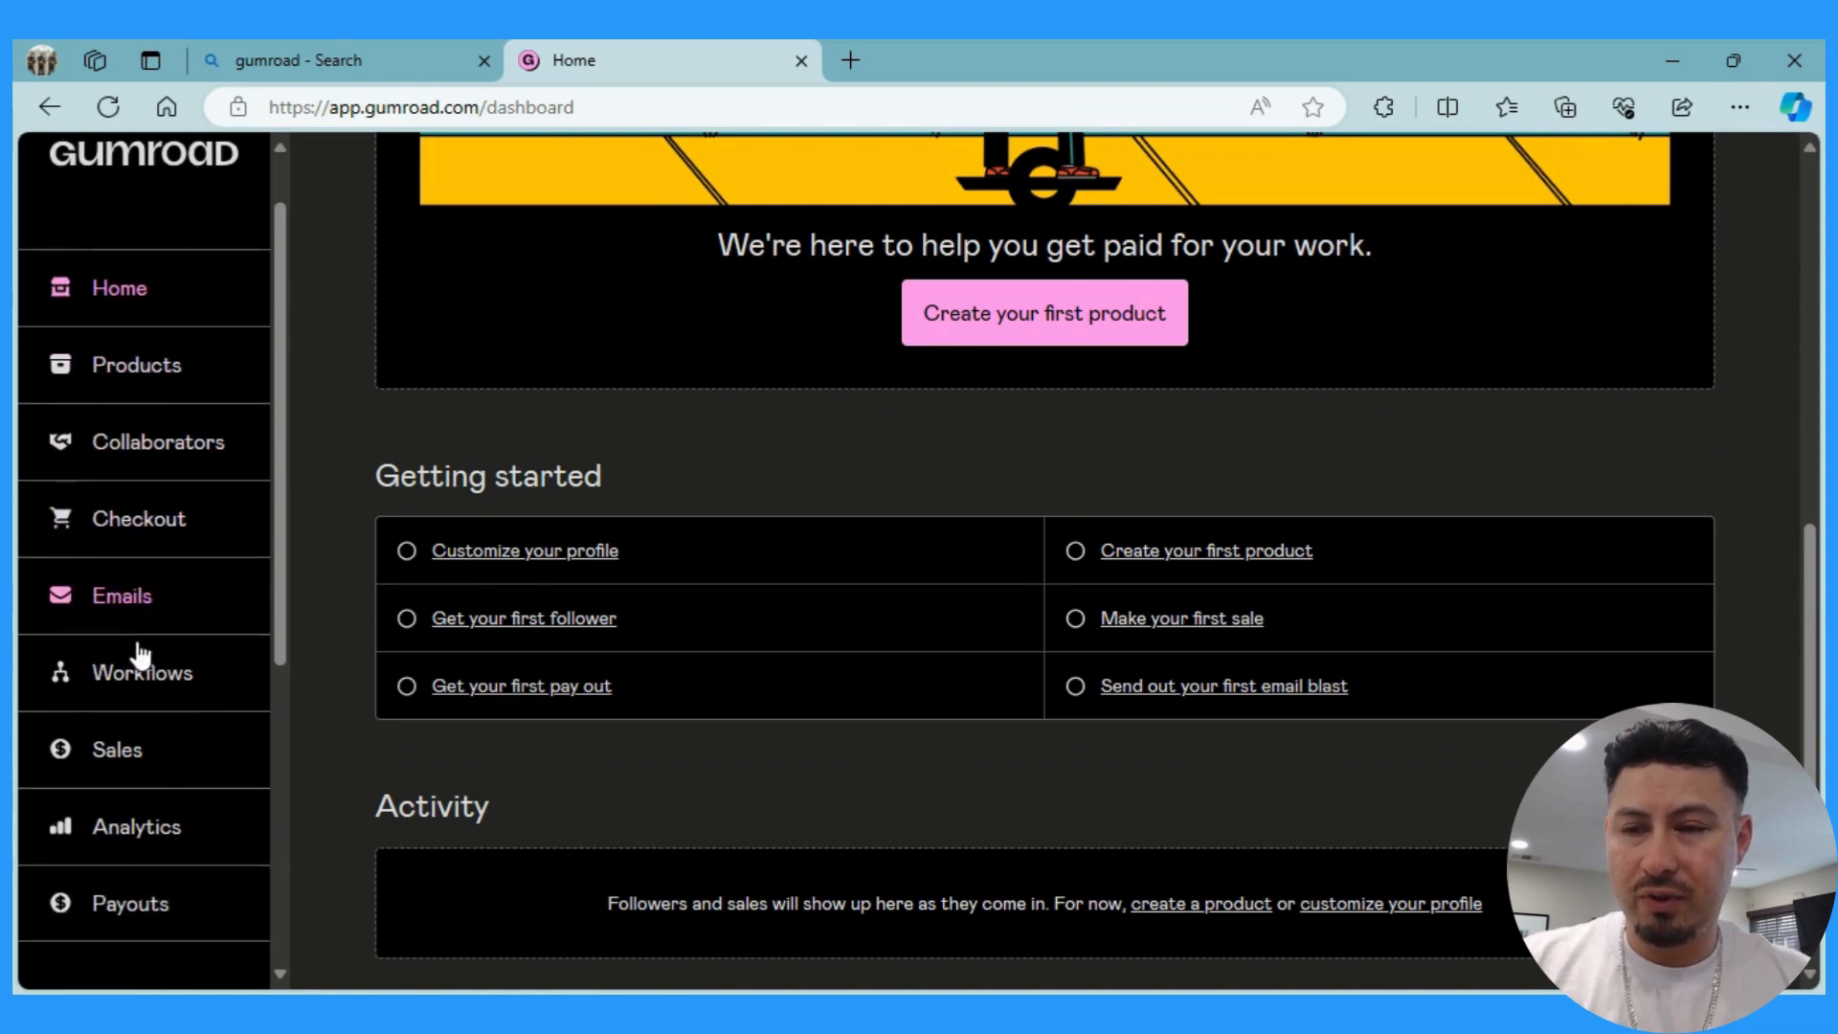
scroll(141, 654, down, 2)
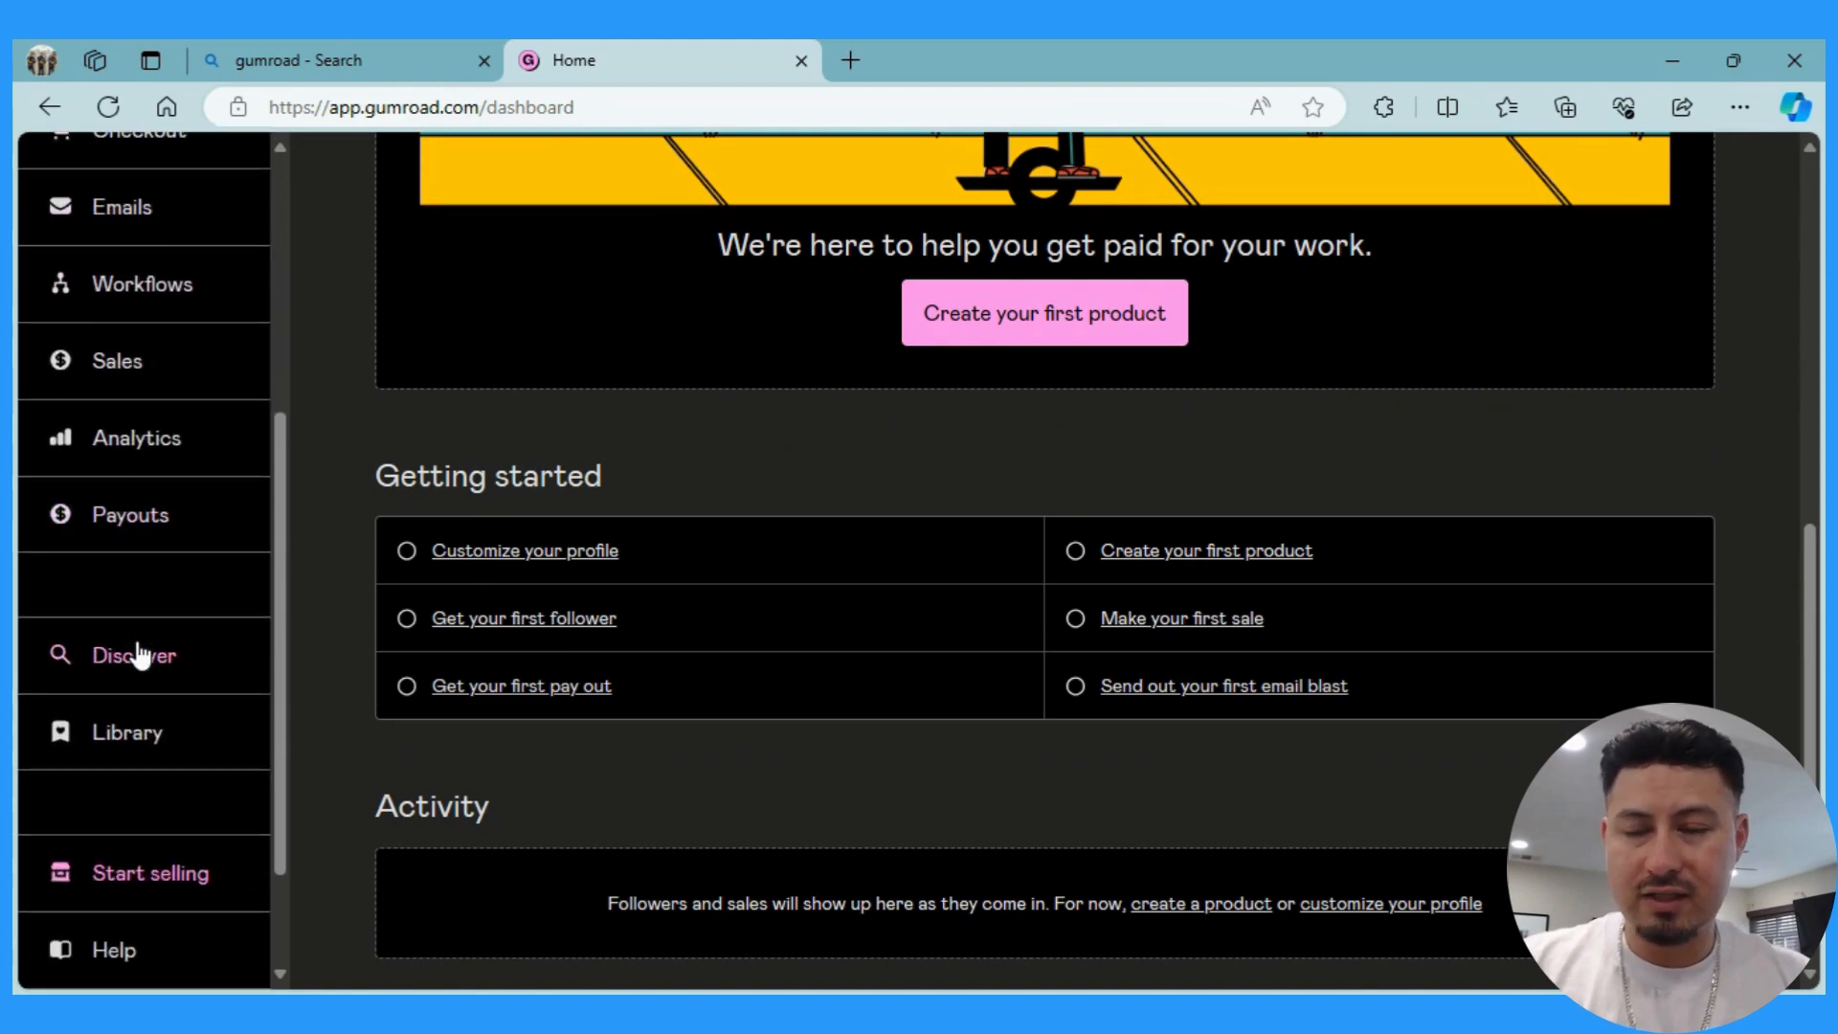
scroll(141, 654, down, 2)
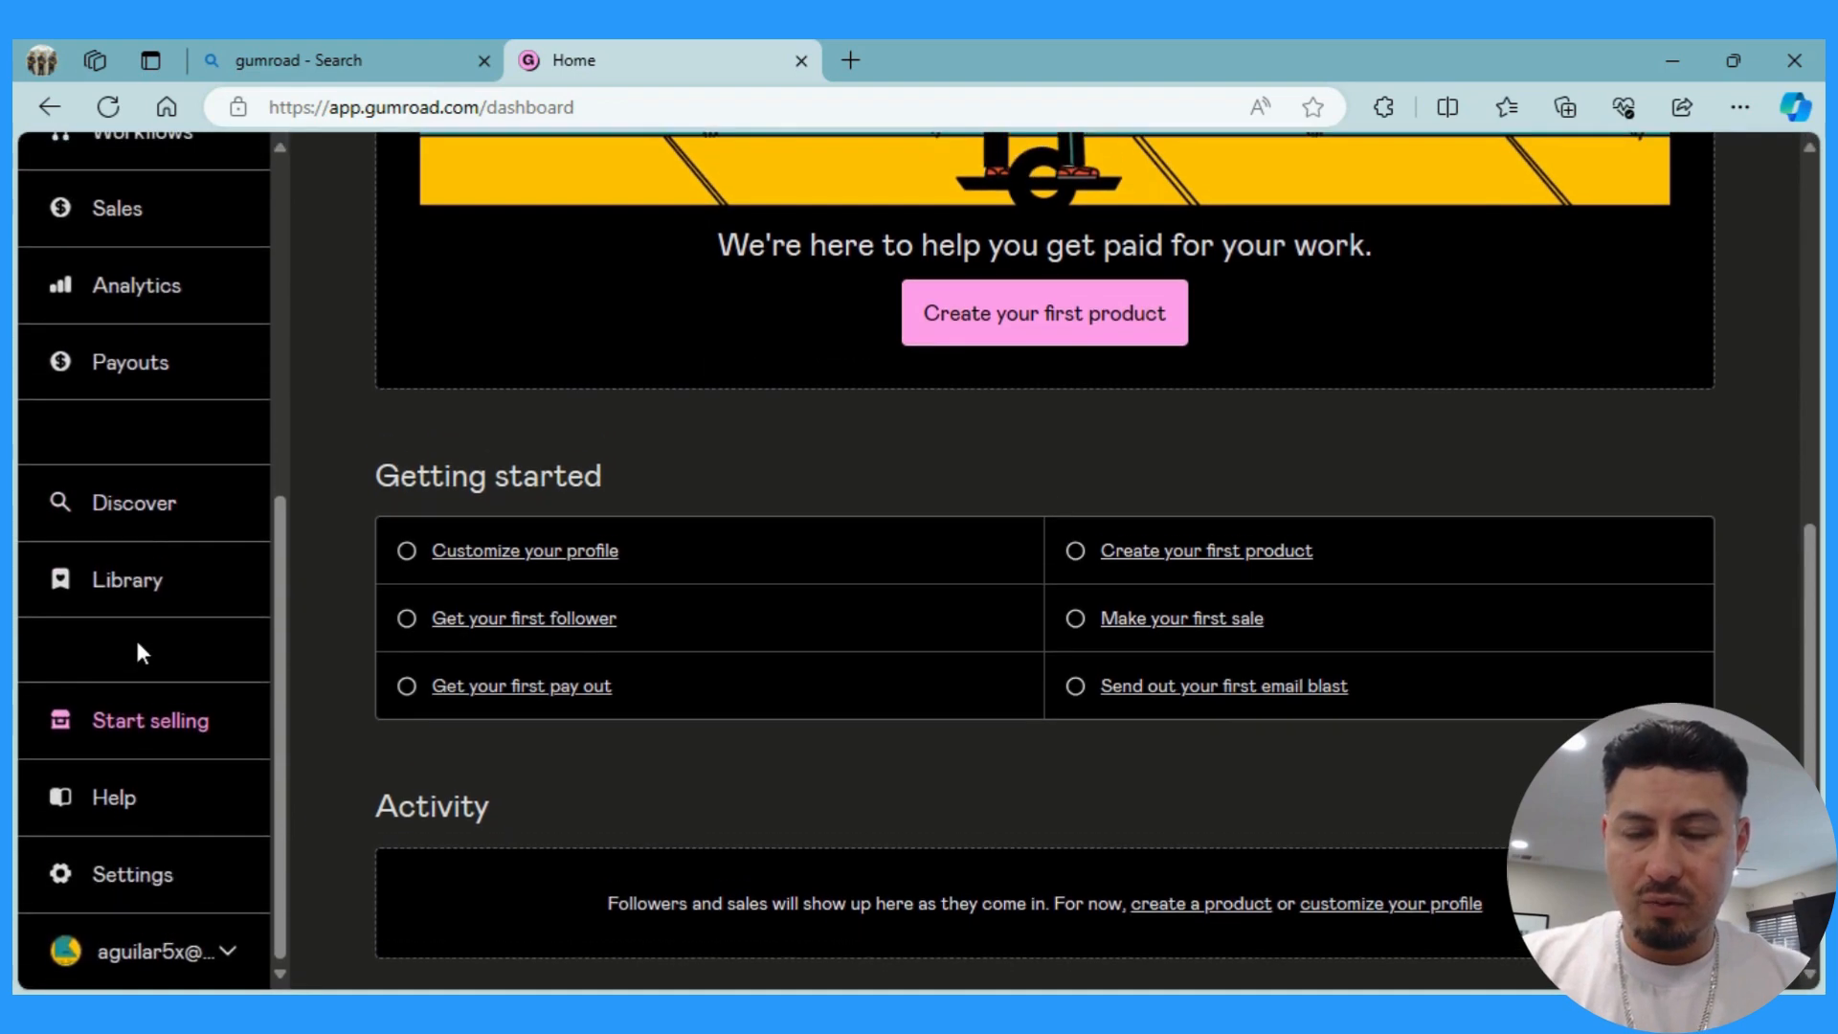
scroll(140, 654, up, 7)
scroll(136, 654, up, 1)
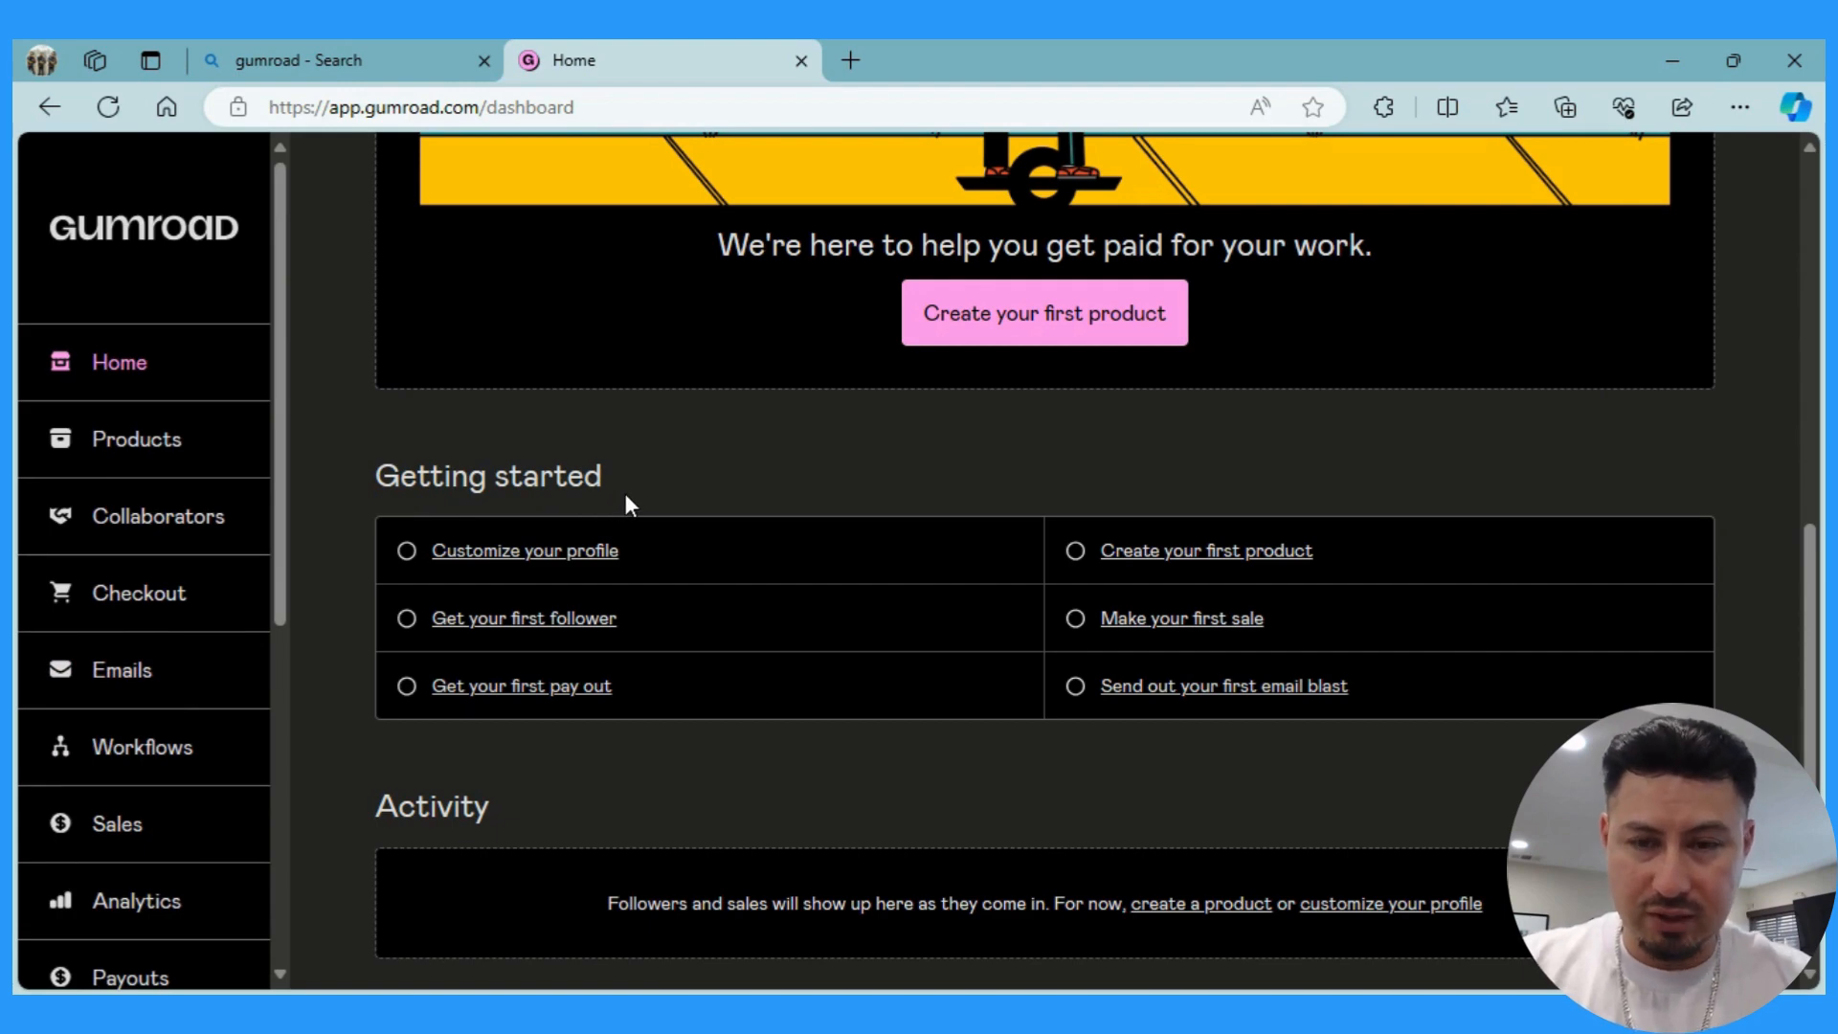
Open profile customization from the getting-started checklist and fill in the profile's username and the seller's name.
click(534, 554)
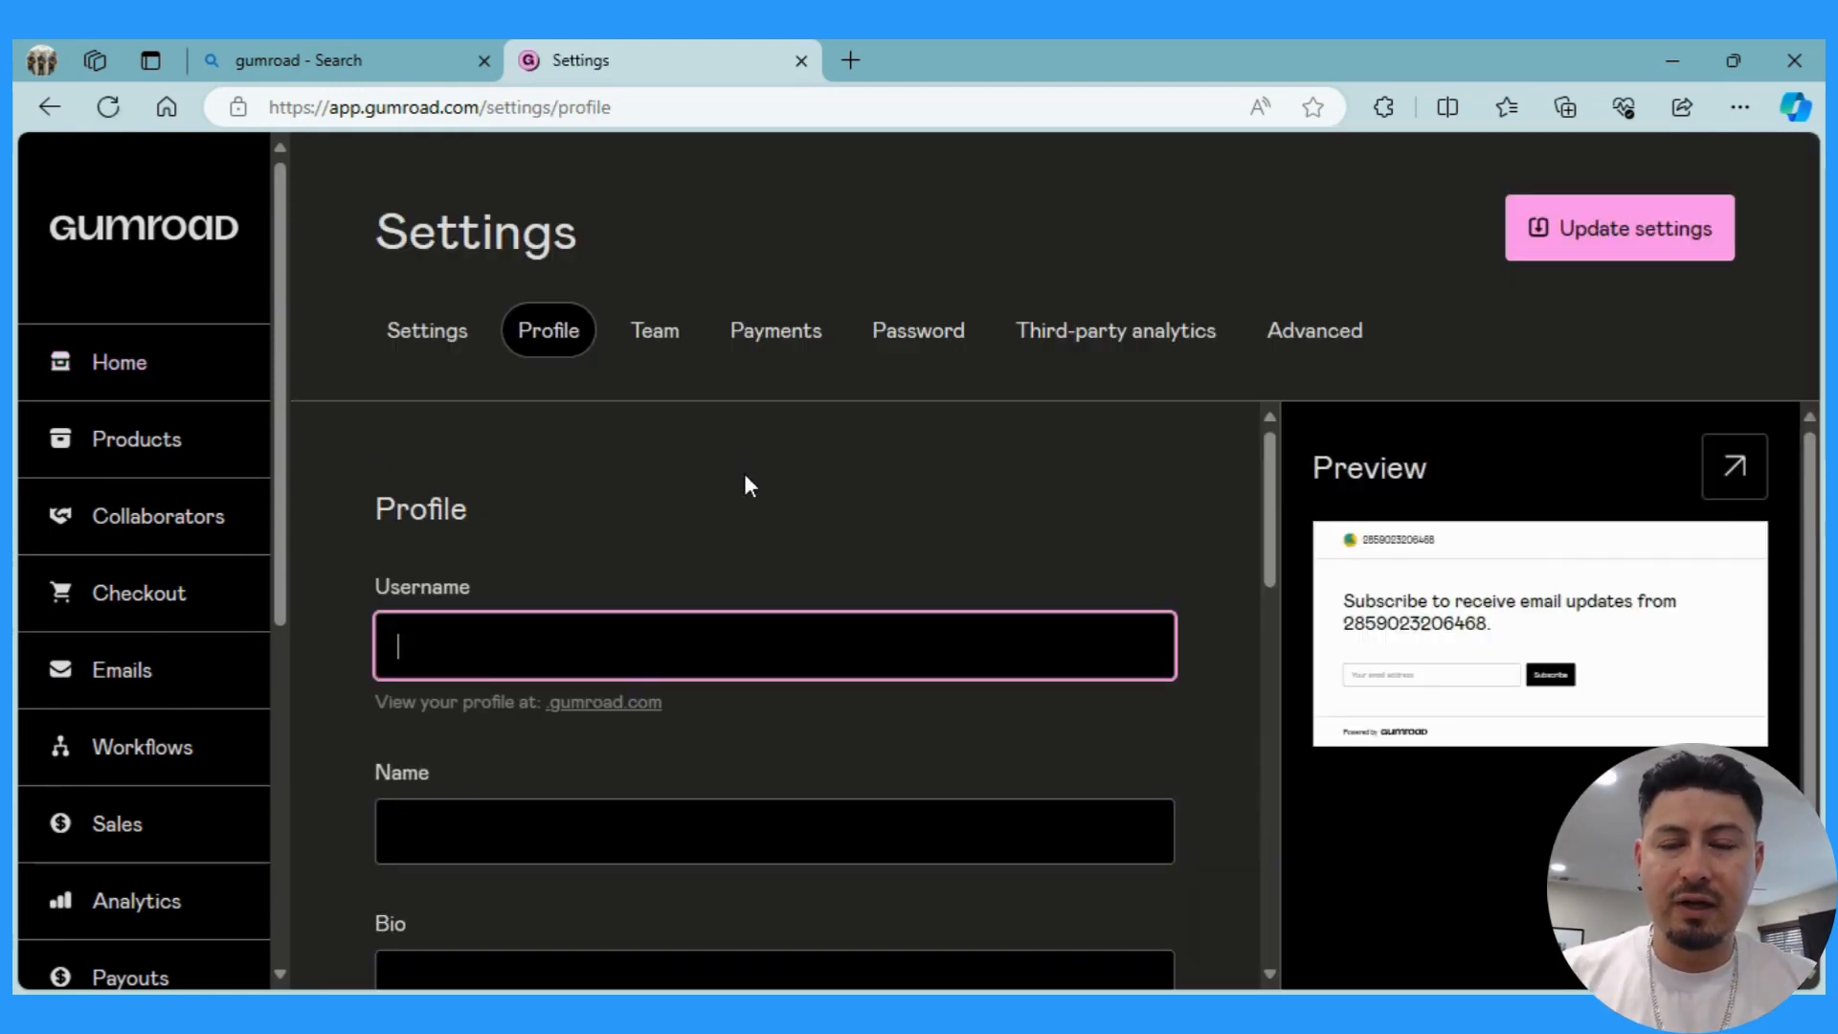
scroll(750, 486, down, 1)
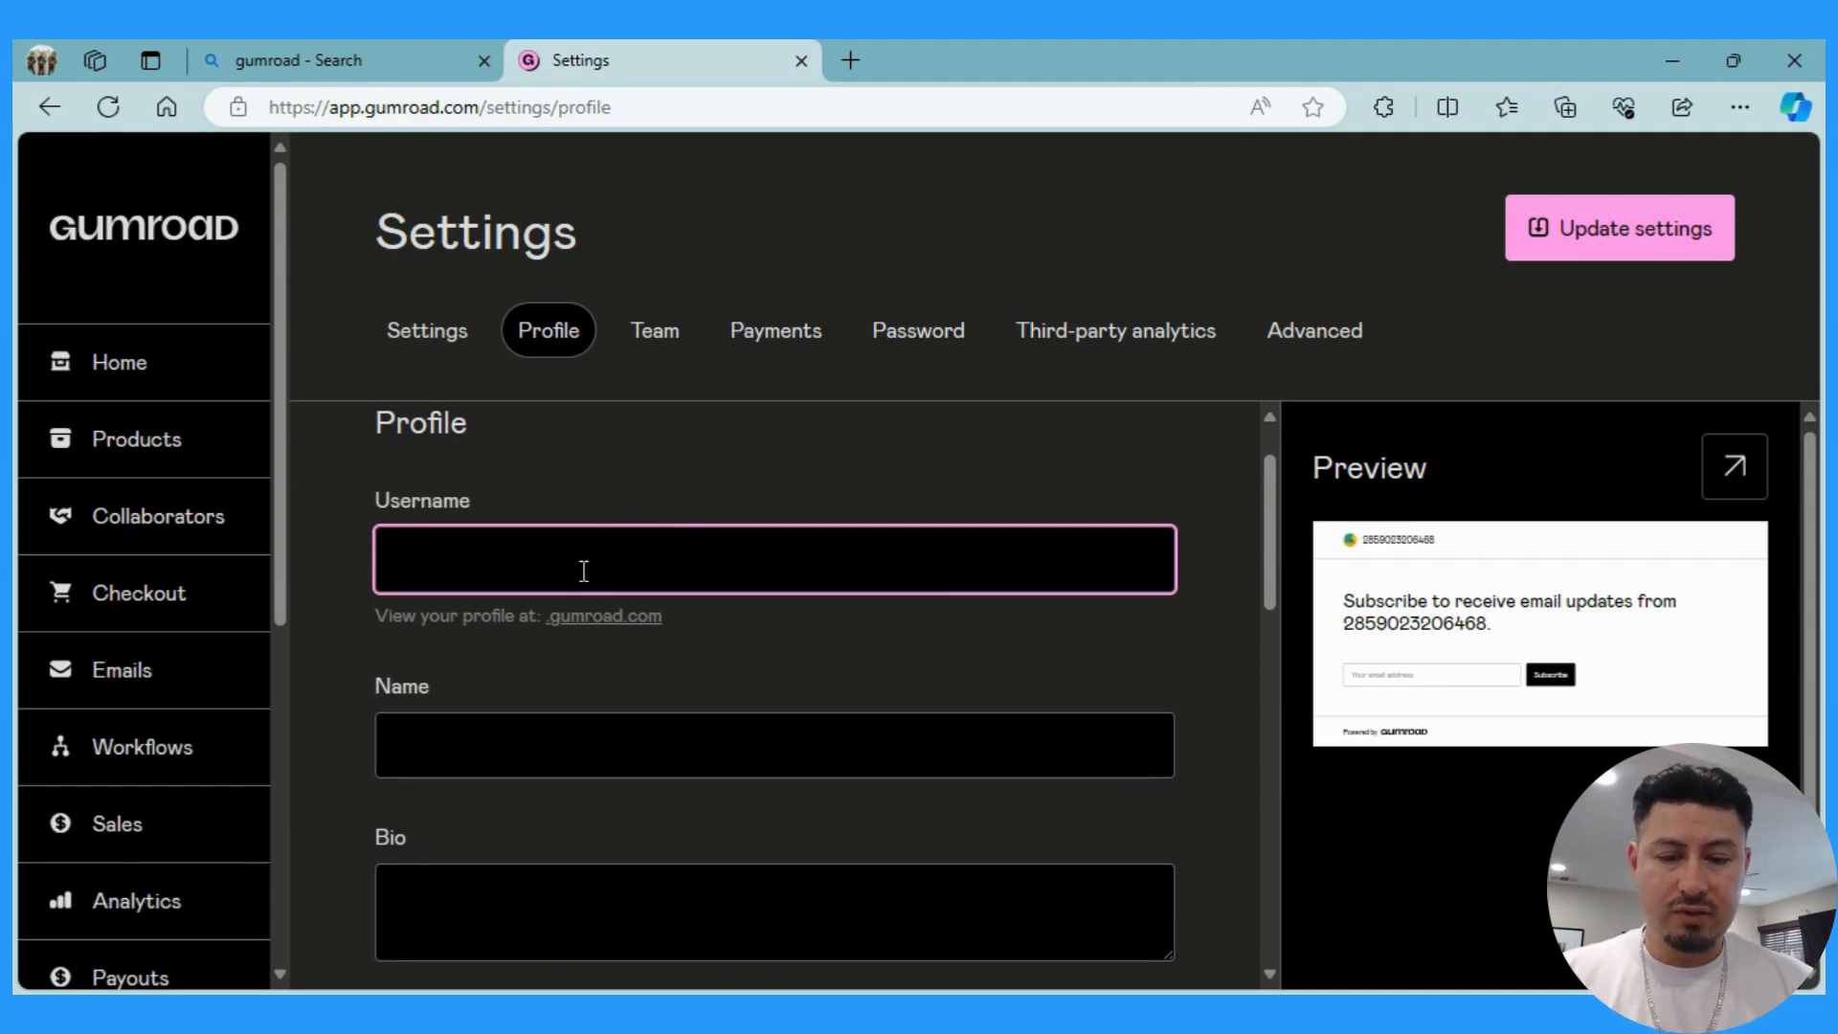
text(Amado)
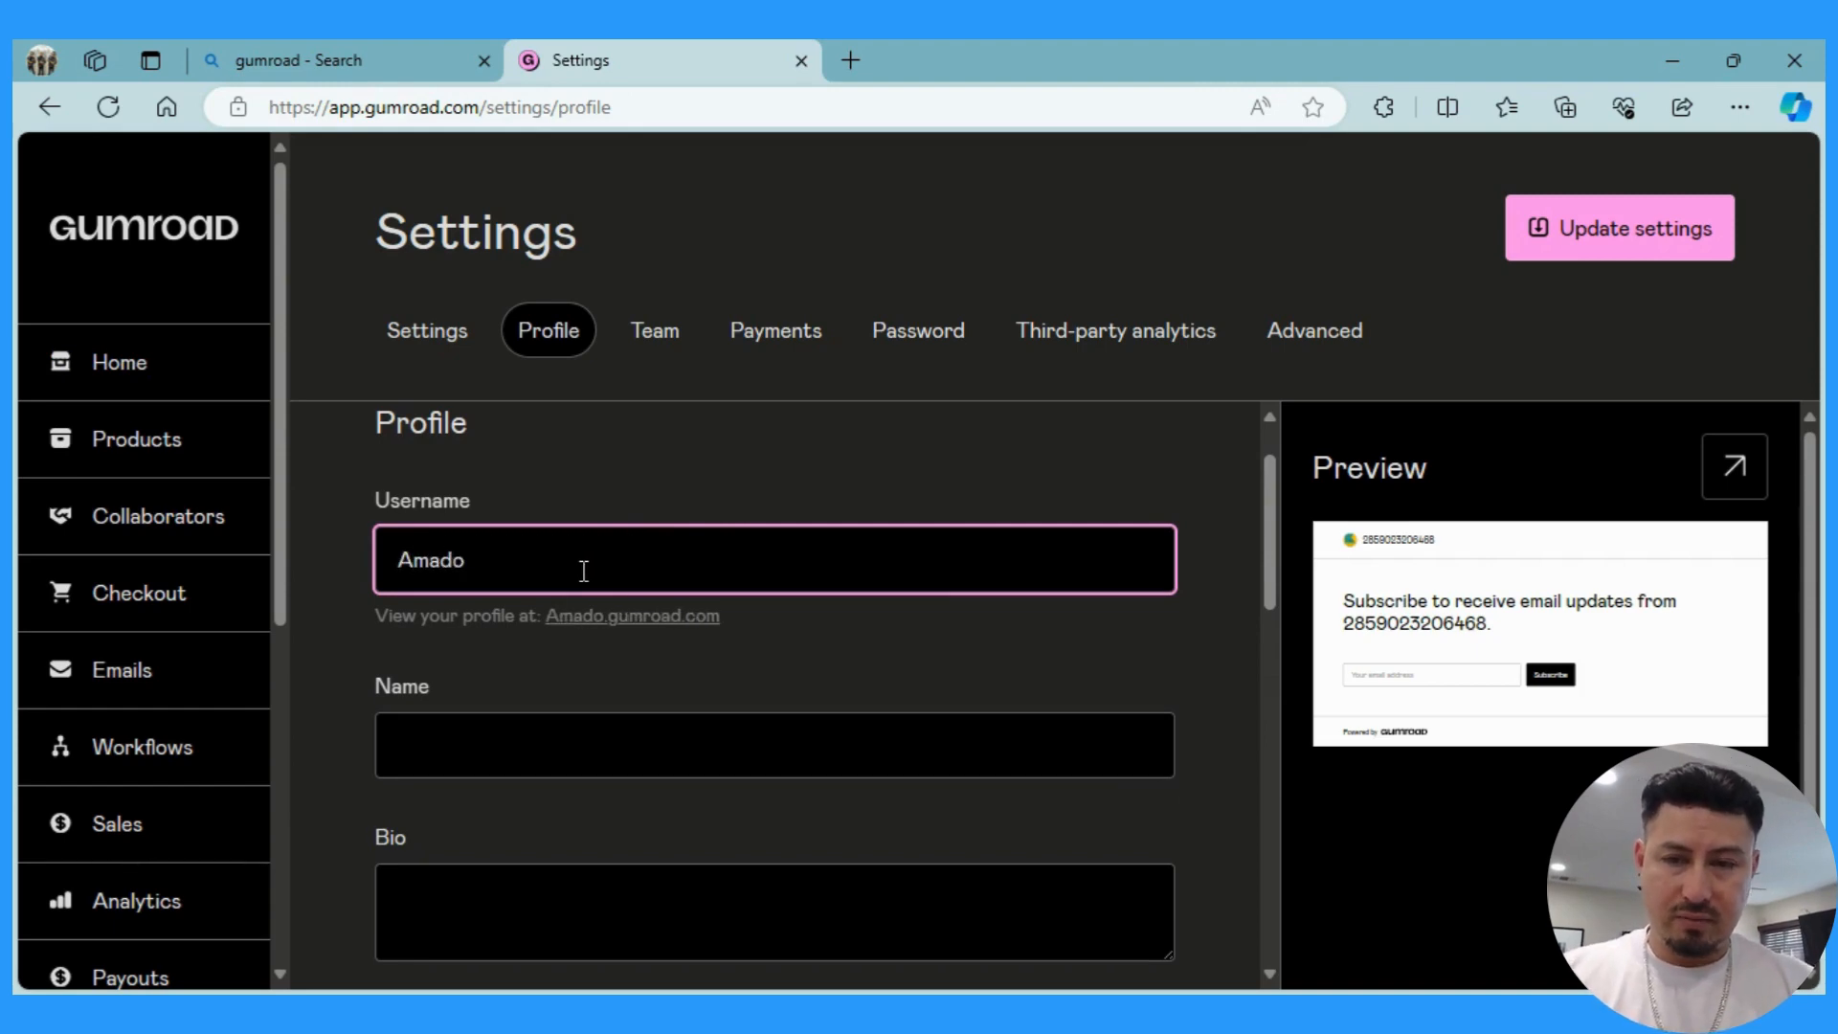
click(547, 751)
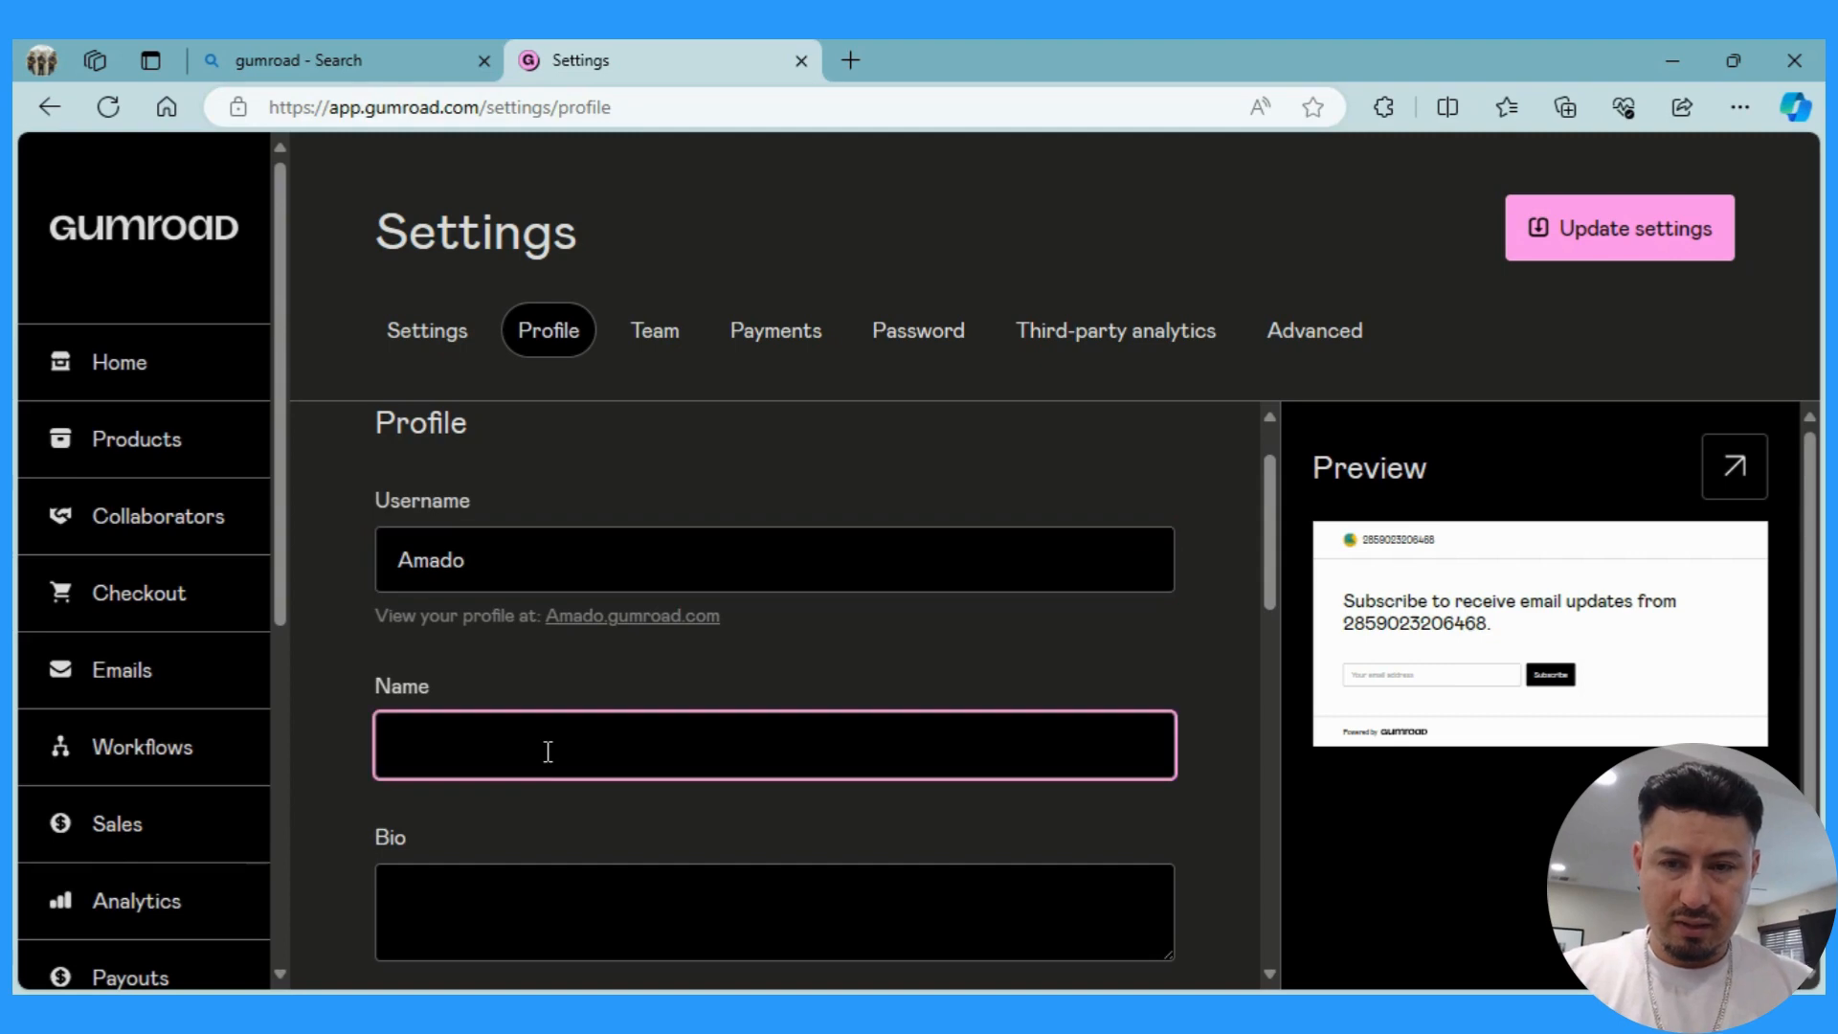
text(A)
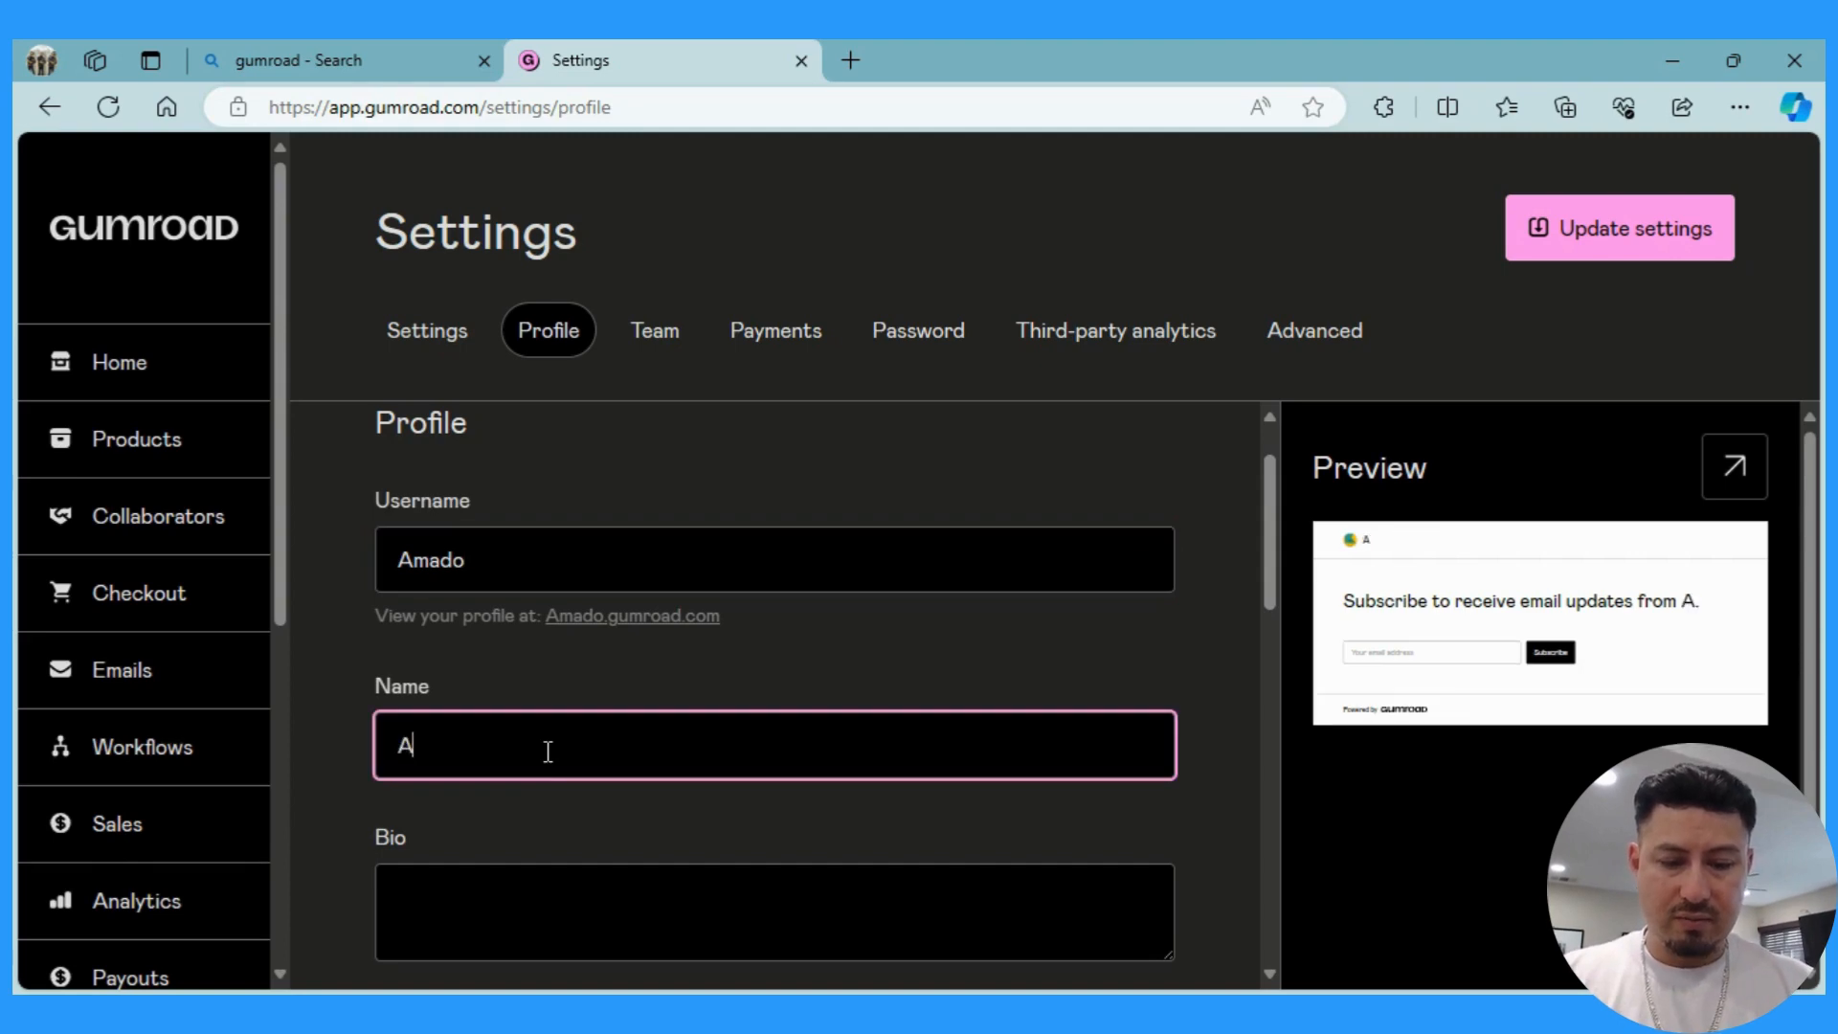
text(mado)
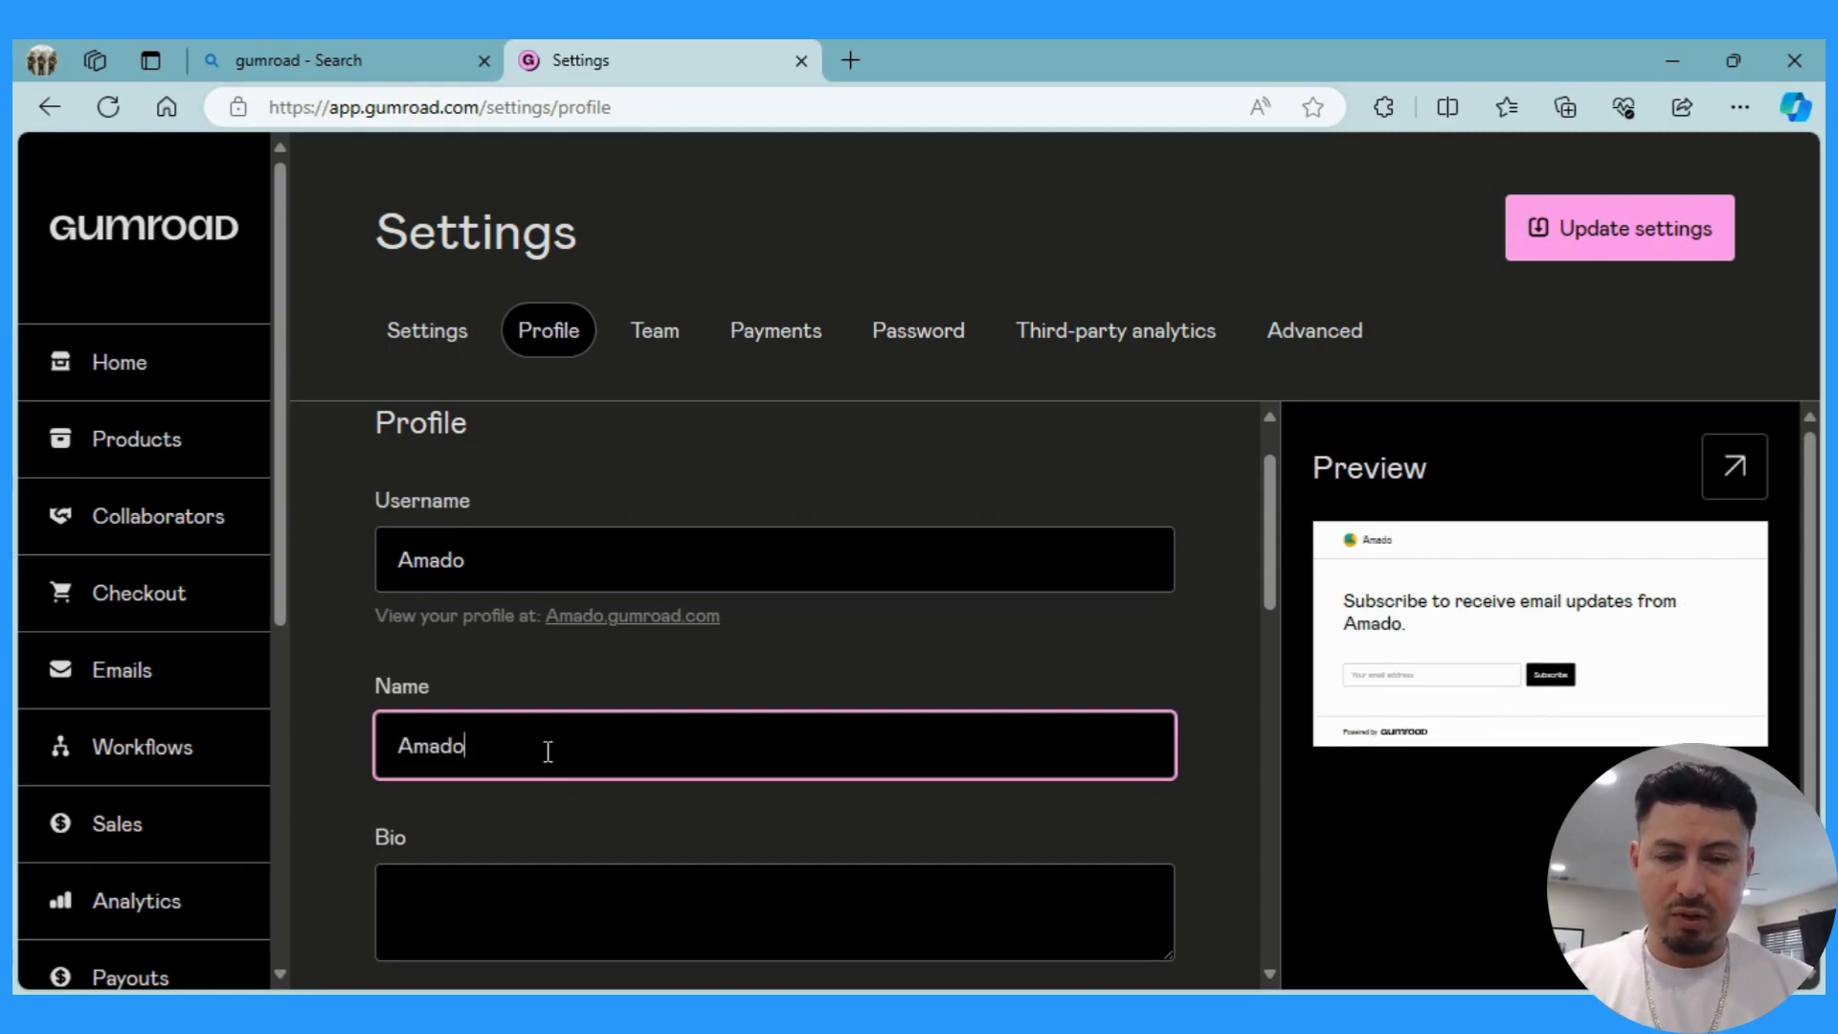
Start editing the profile's Bio field.
scroll(548, 756, down, 1)
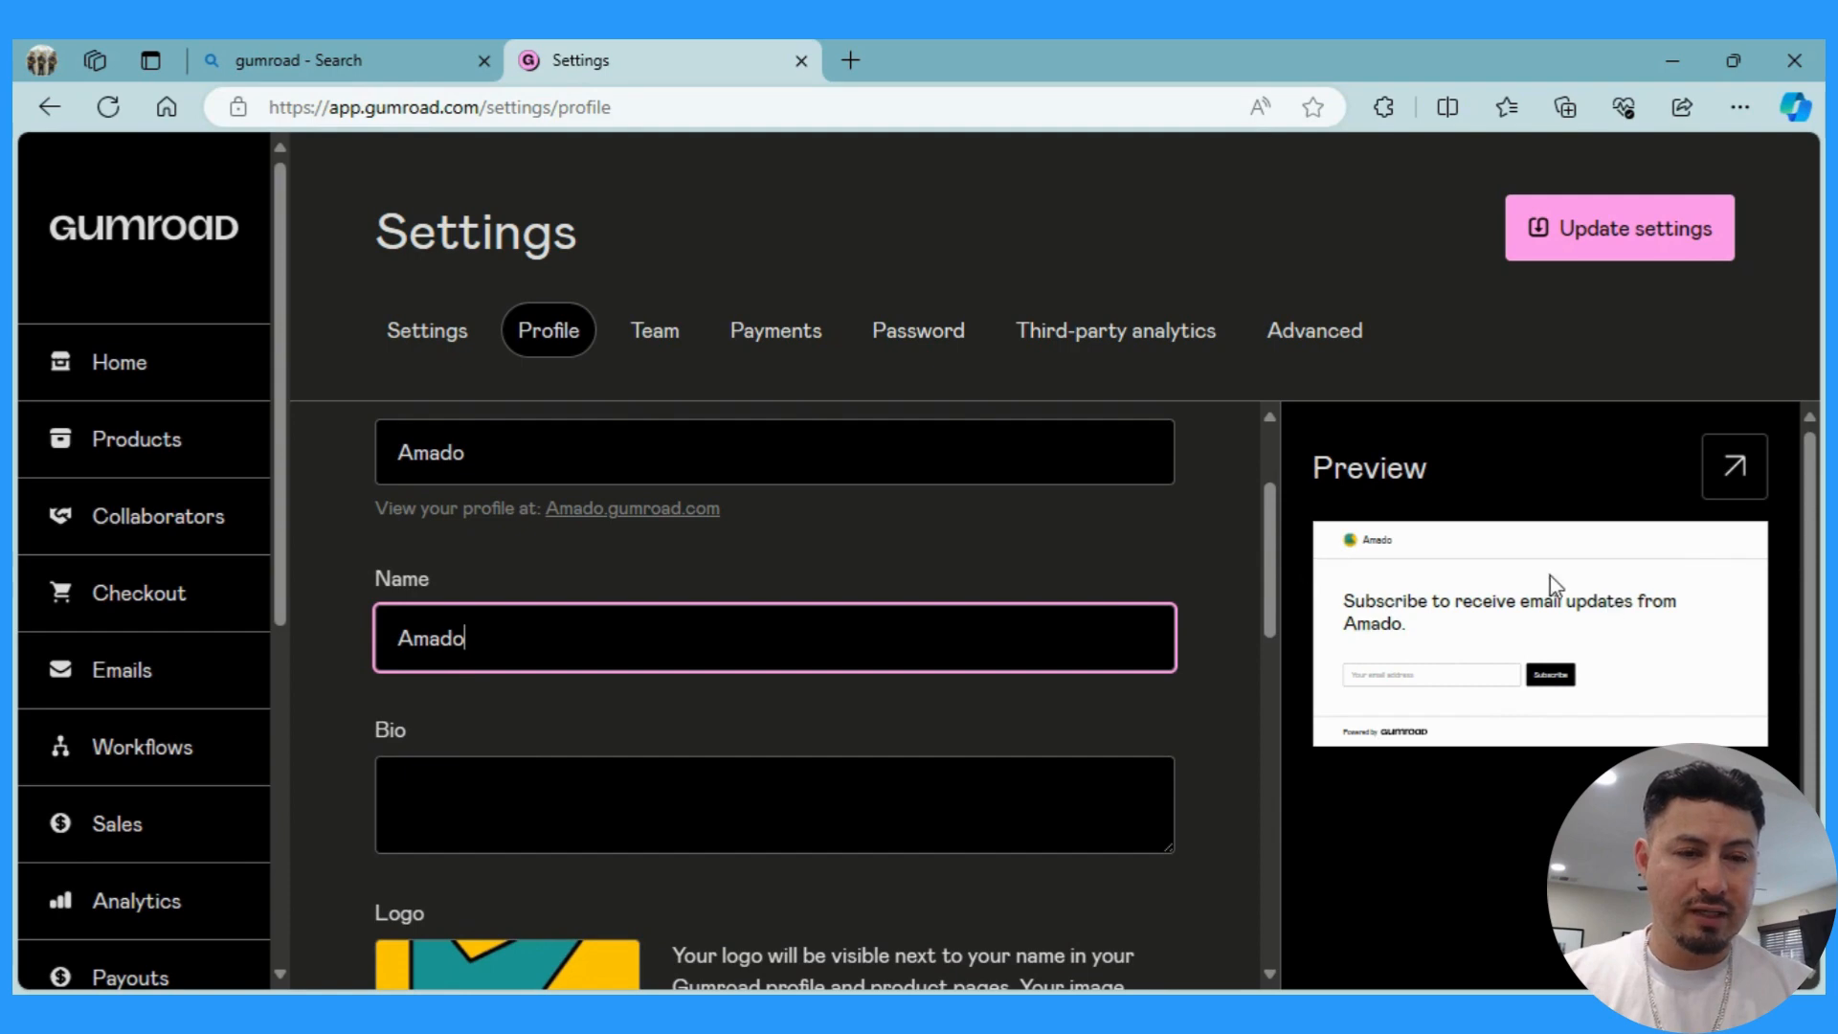
scroll(1569, 703, down, 2)
scroll(1569, 703, up, 2)
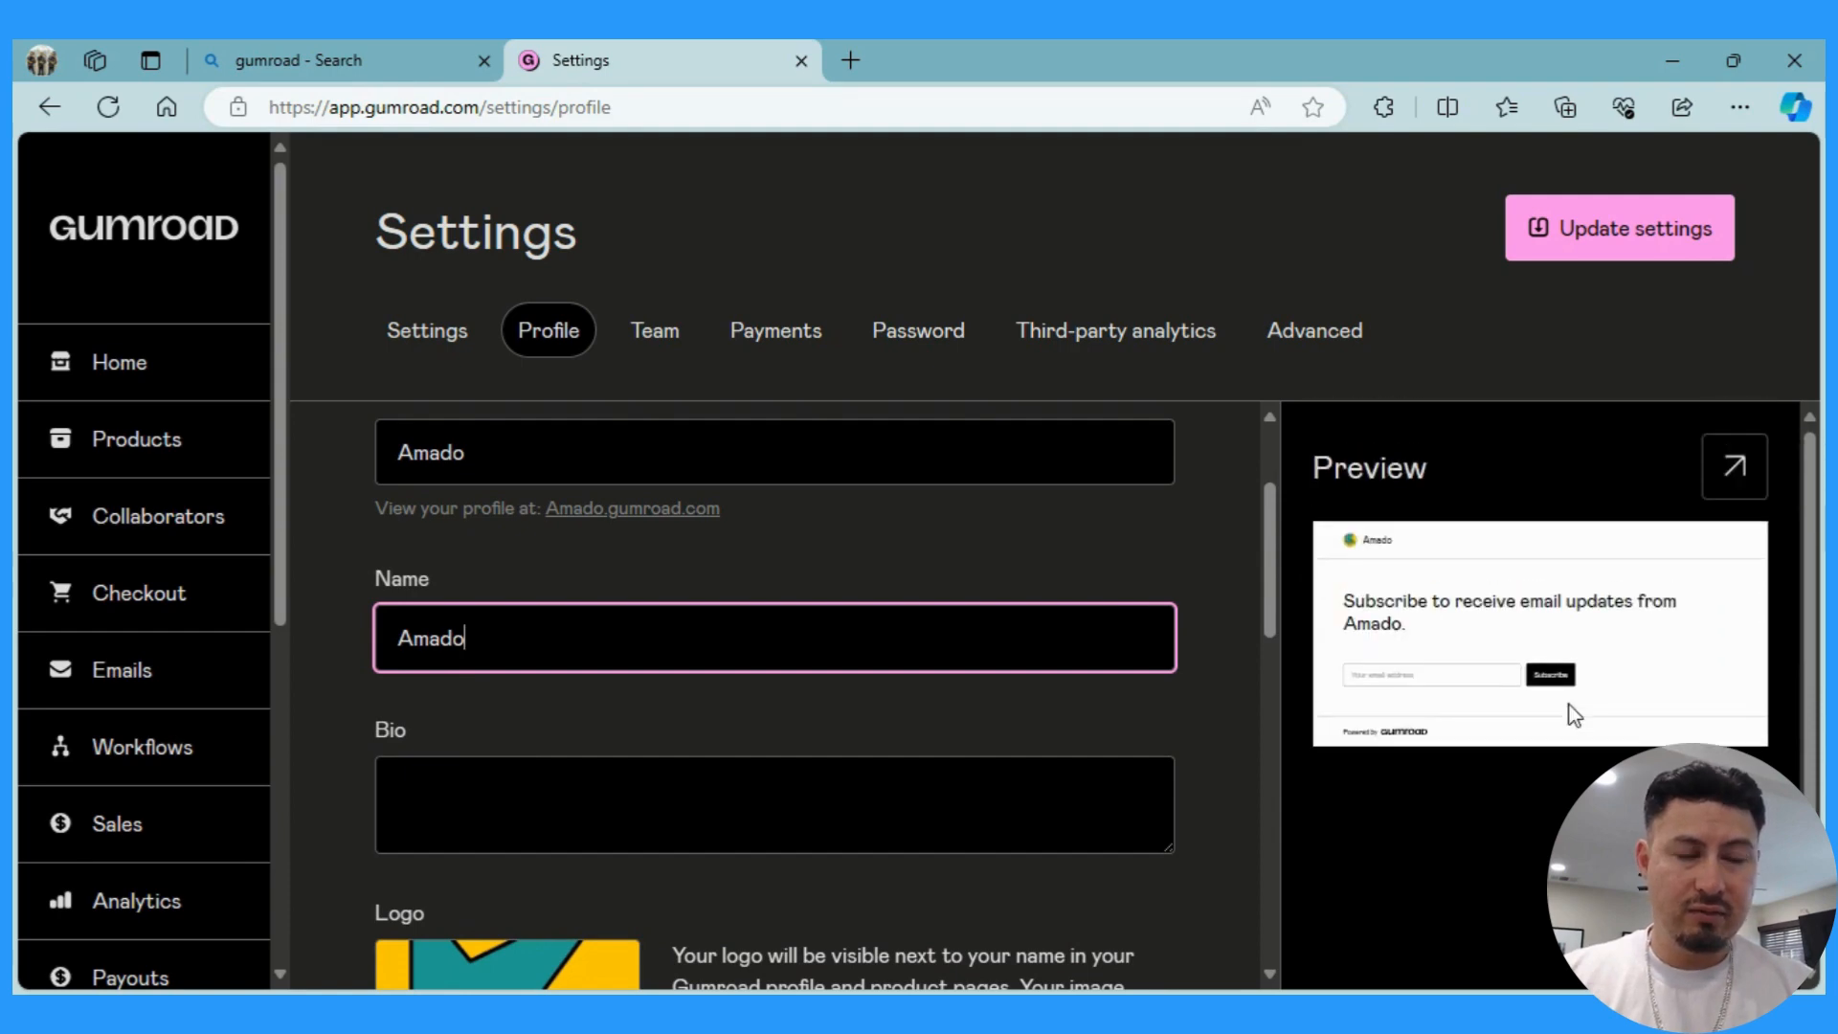
scroll(702, 821, down, 1)
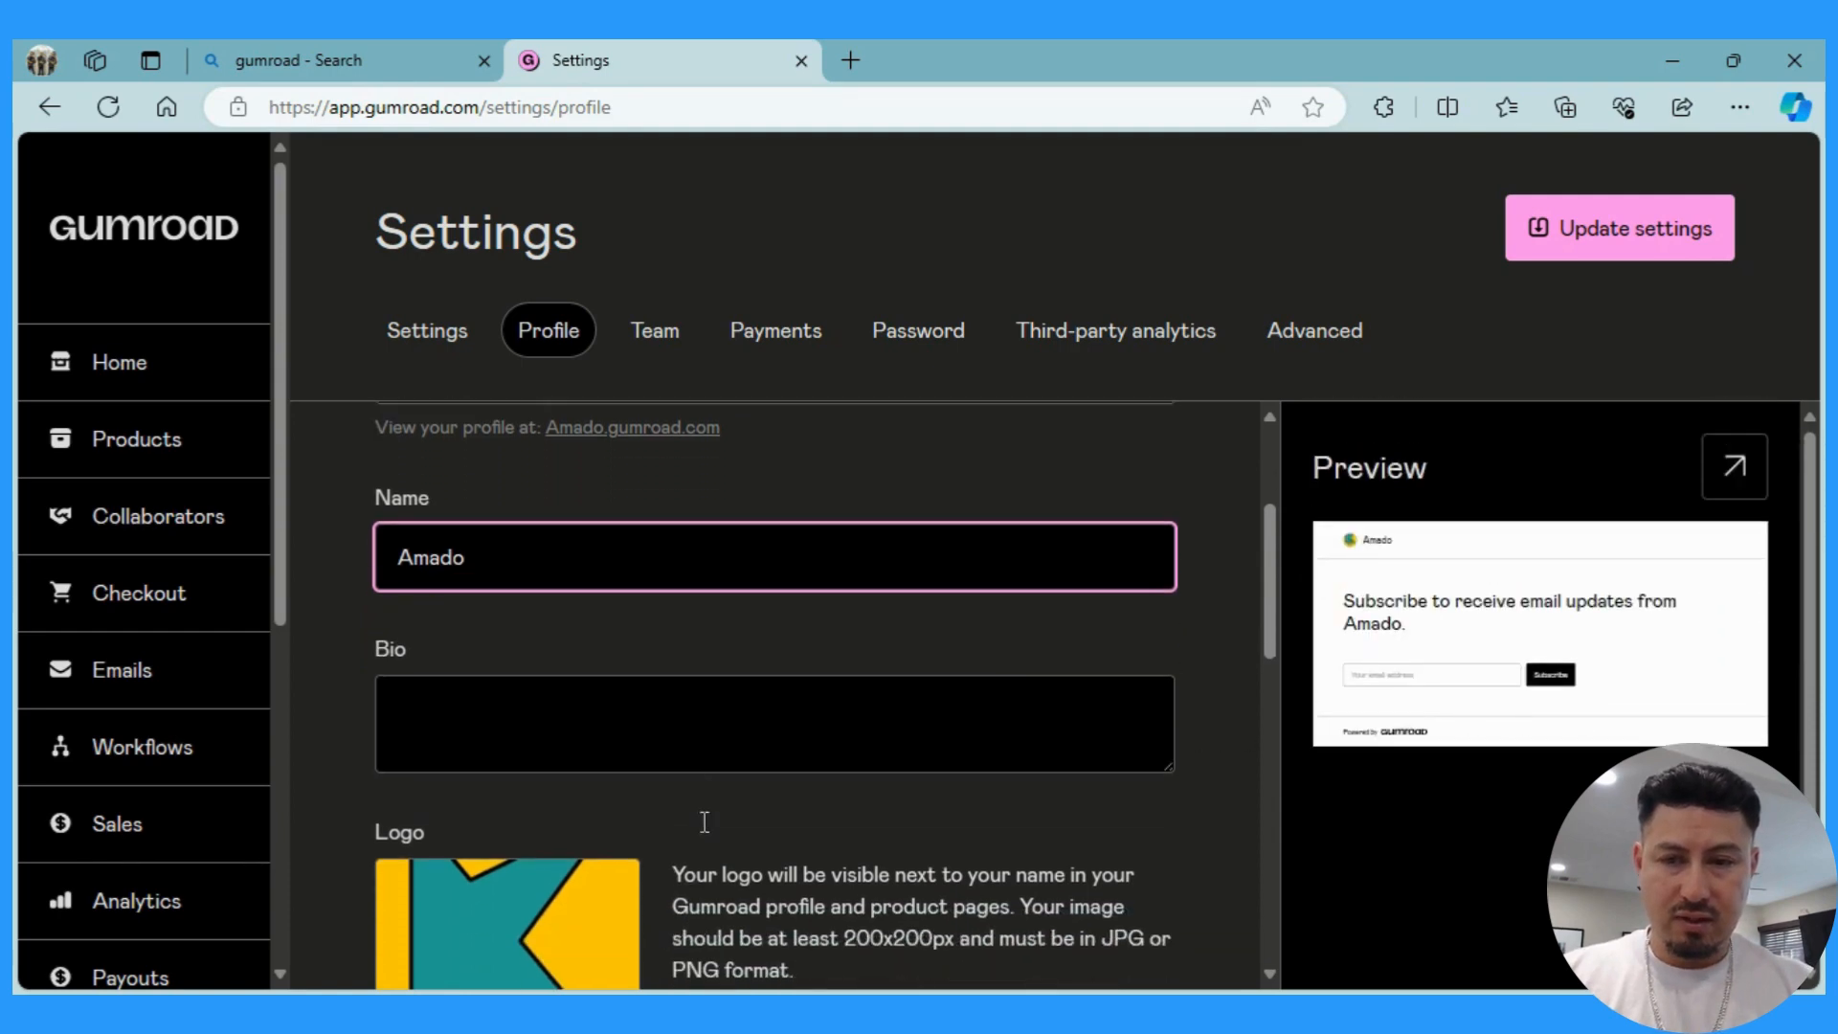
click(654, 730)
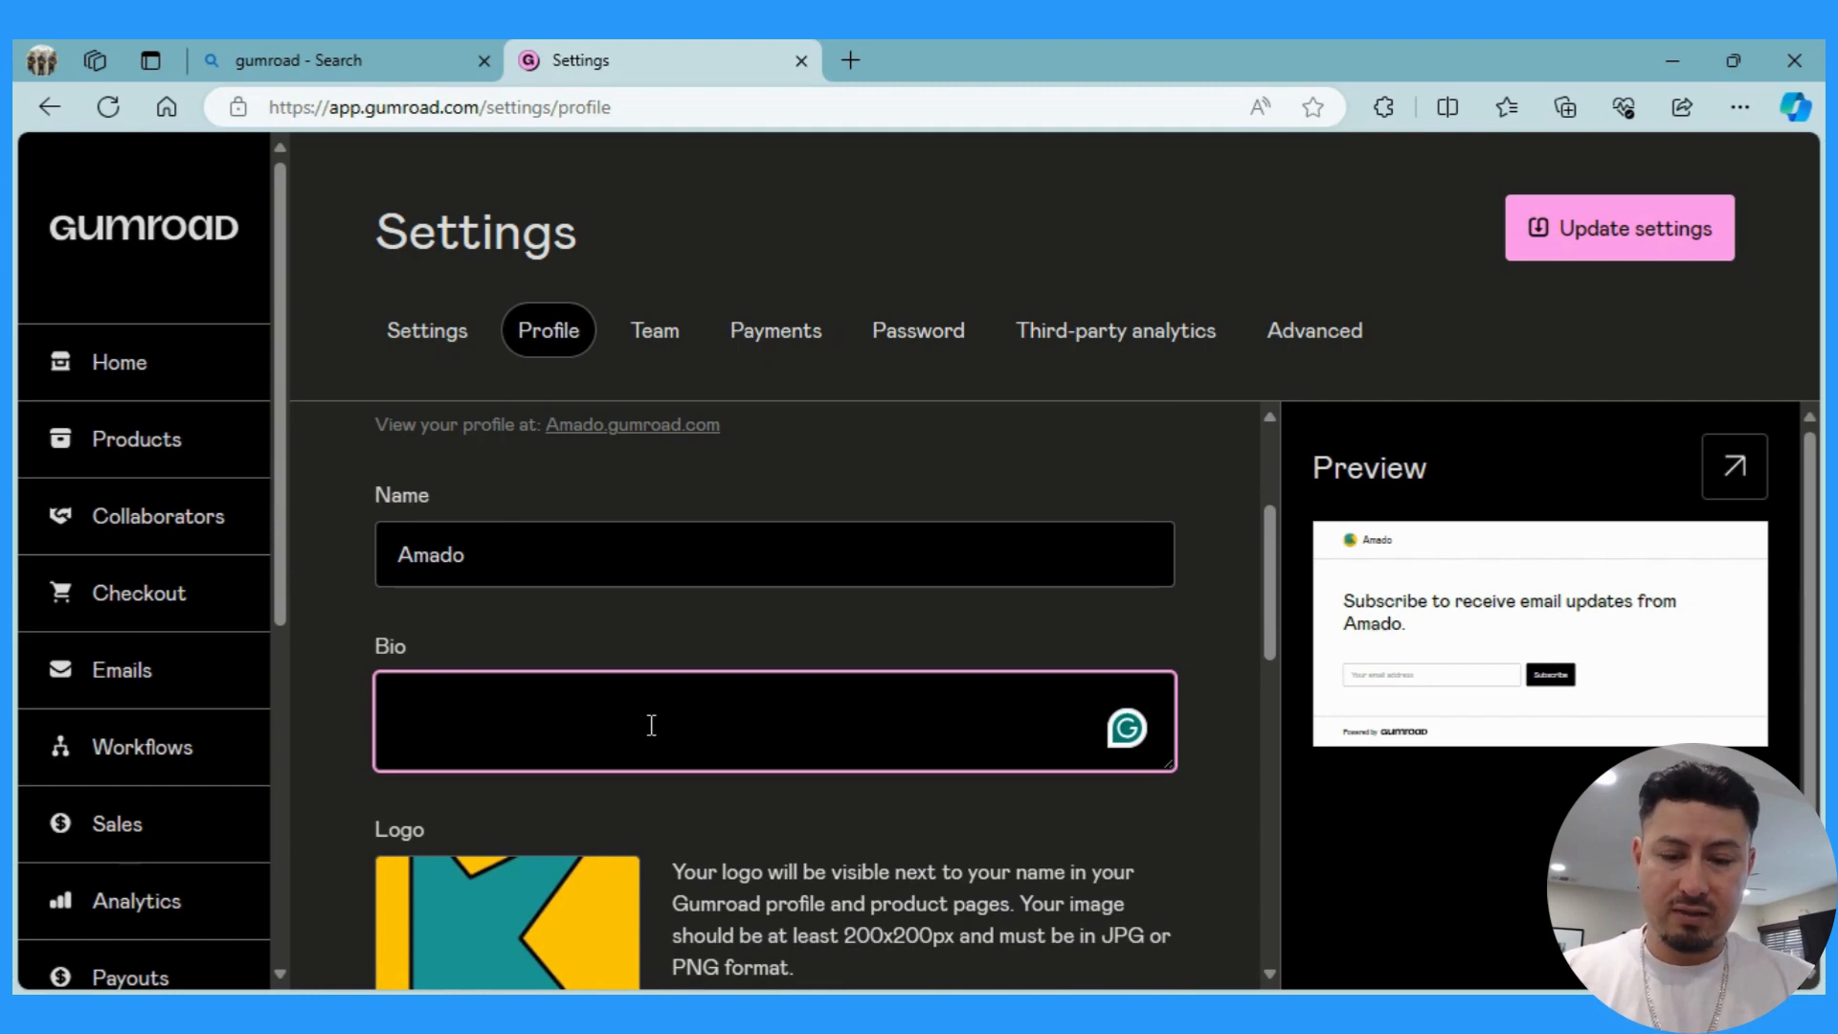
text(we se)
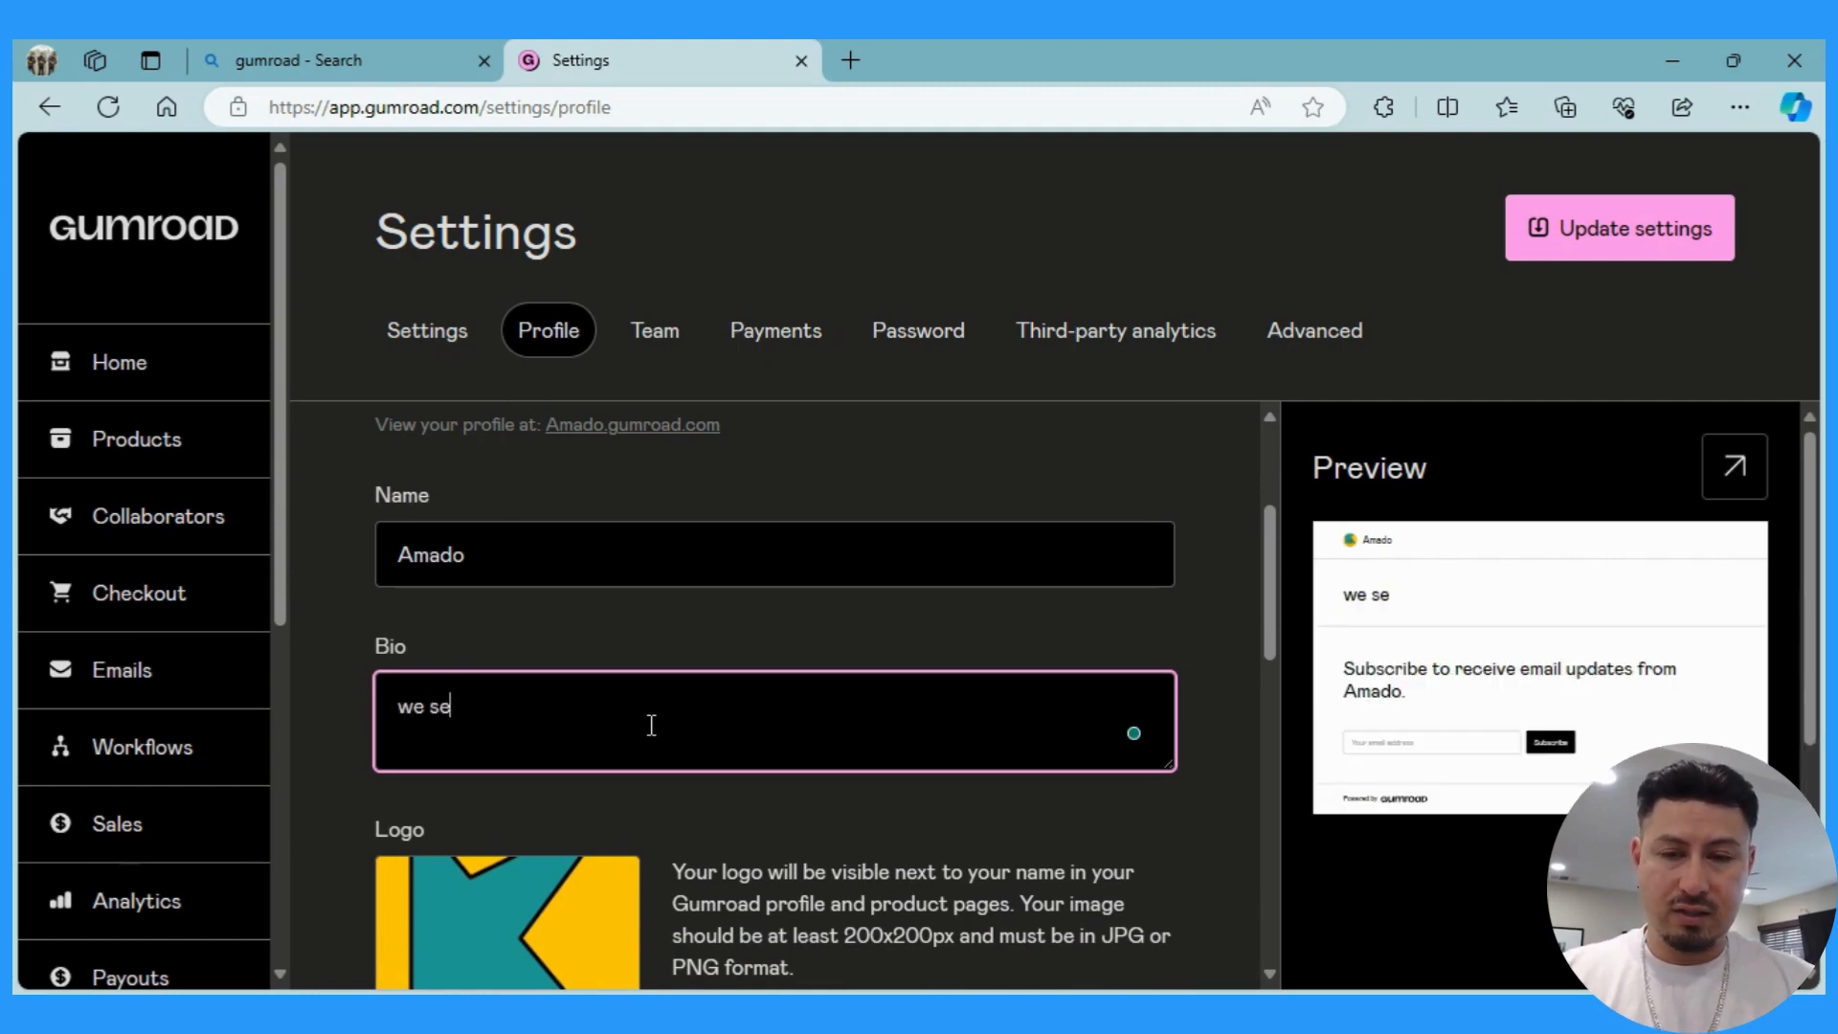
text(ll)
key(BackSpace)
key(BackSpace)
key(BackSpace)
key(BackSpace)
key(BackSpace)
key(BackSpace)
key(BackSpace)
Write the profile bio as "welcome to my Notion template store.".
text(w)
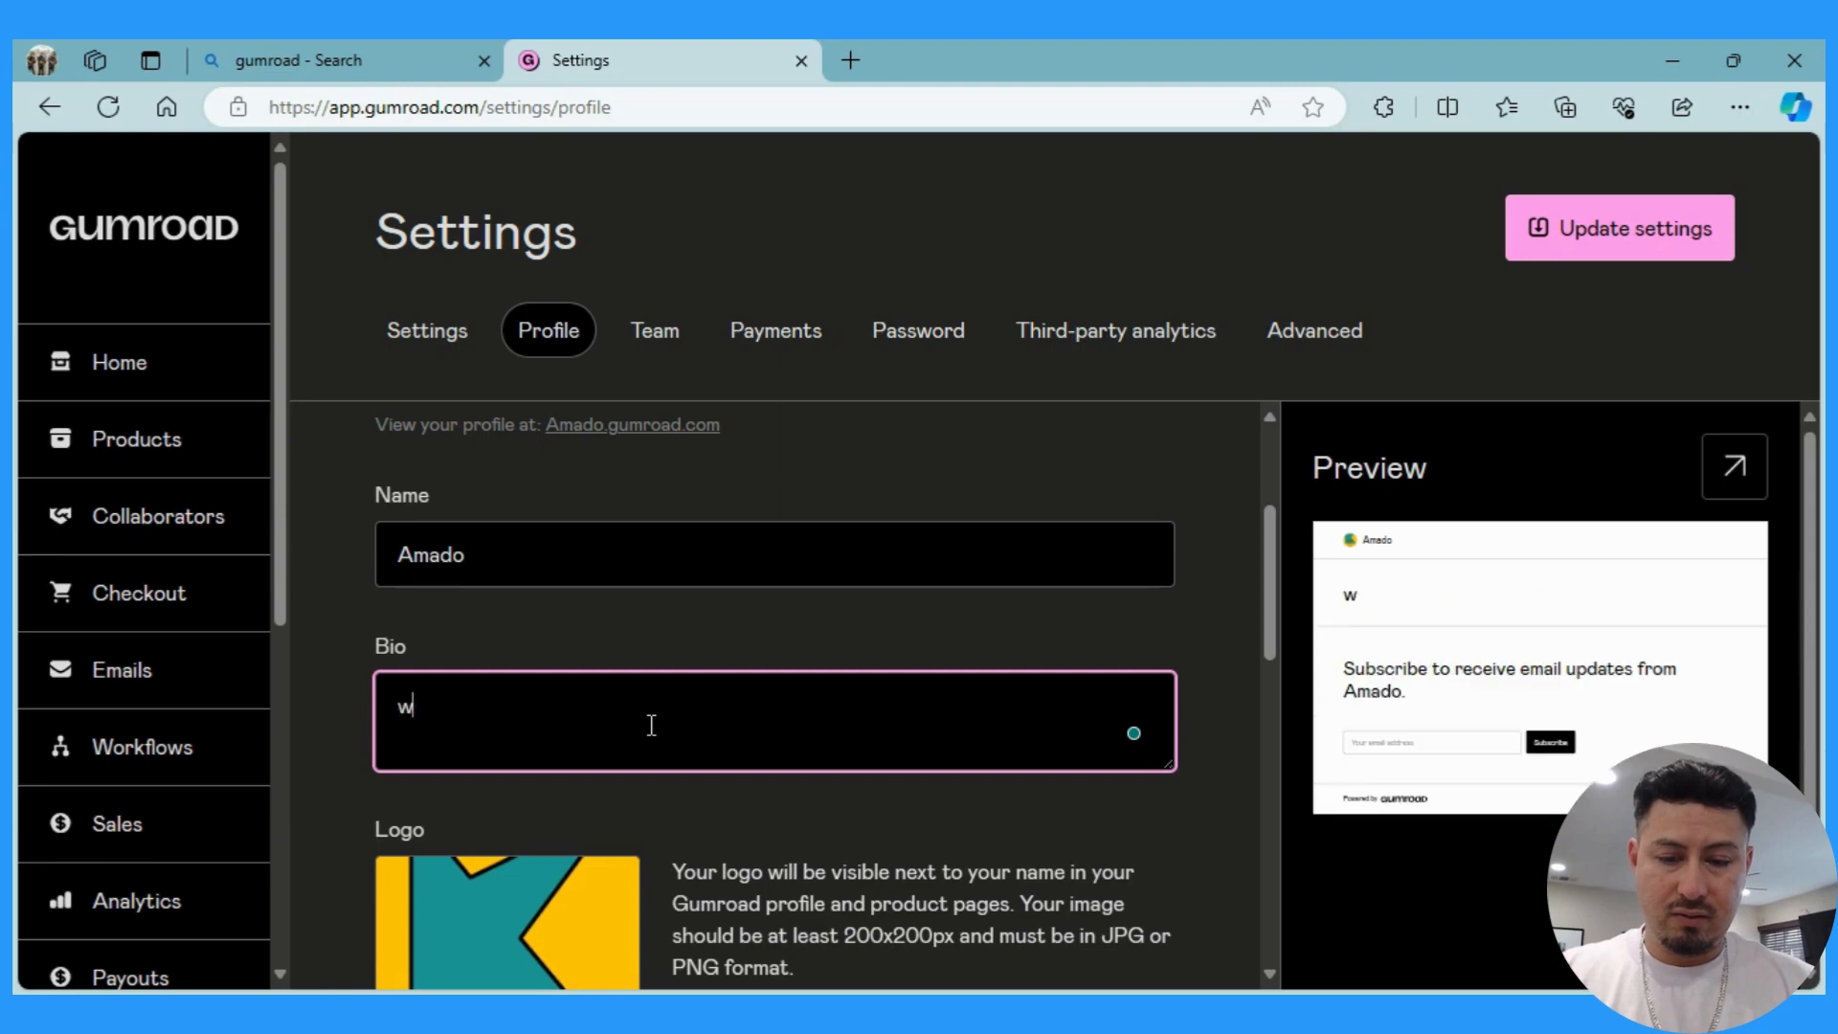
text(elcome to my )
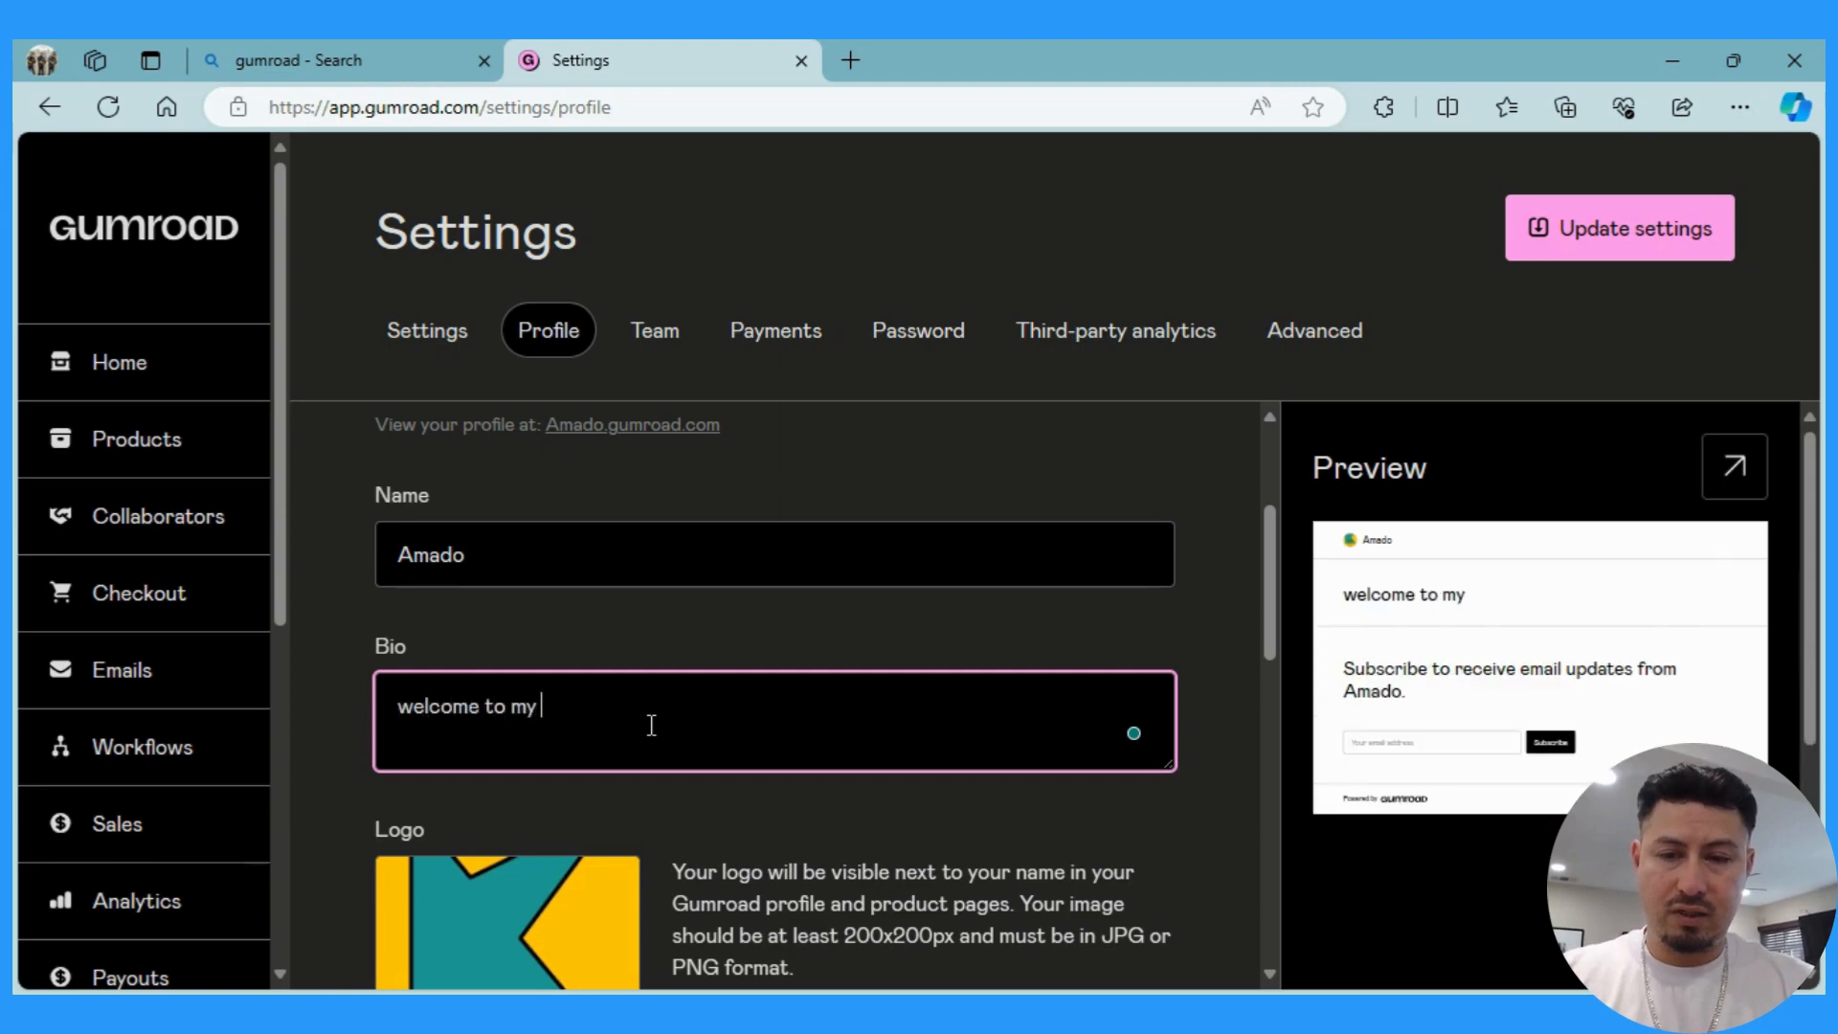
text(Notion template store)
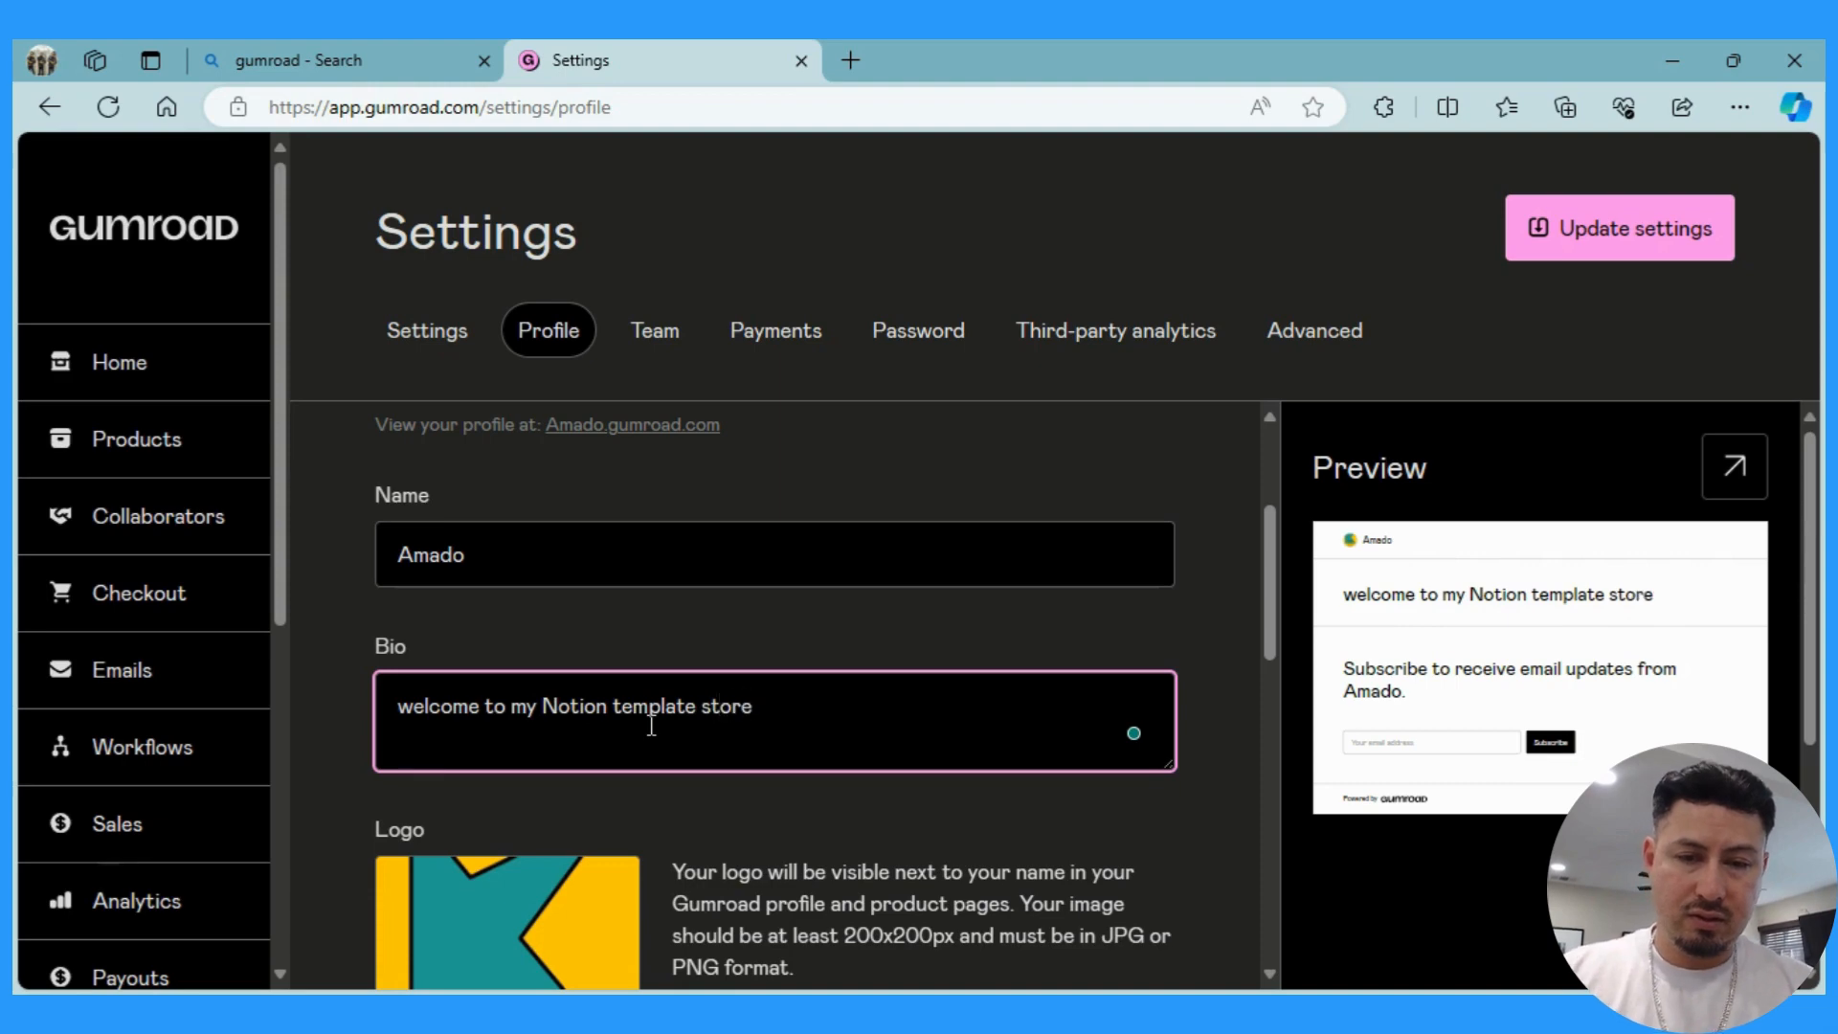
text(.)
Replace the profile's default logo with a portrait photo.
scroll(651, 725, down, 1)
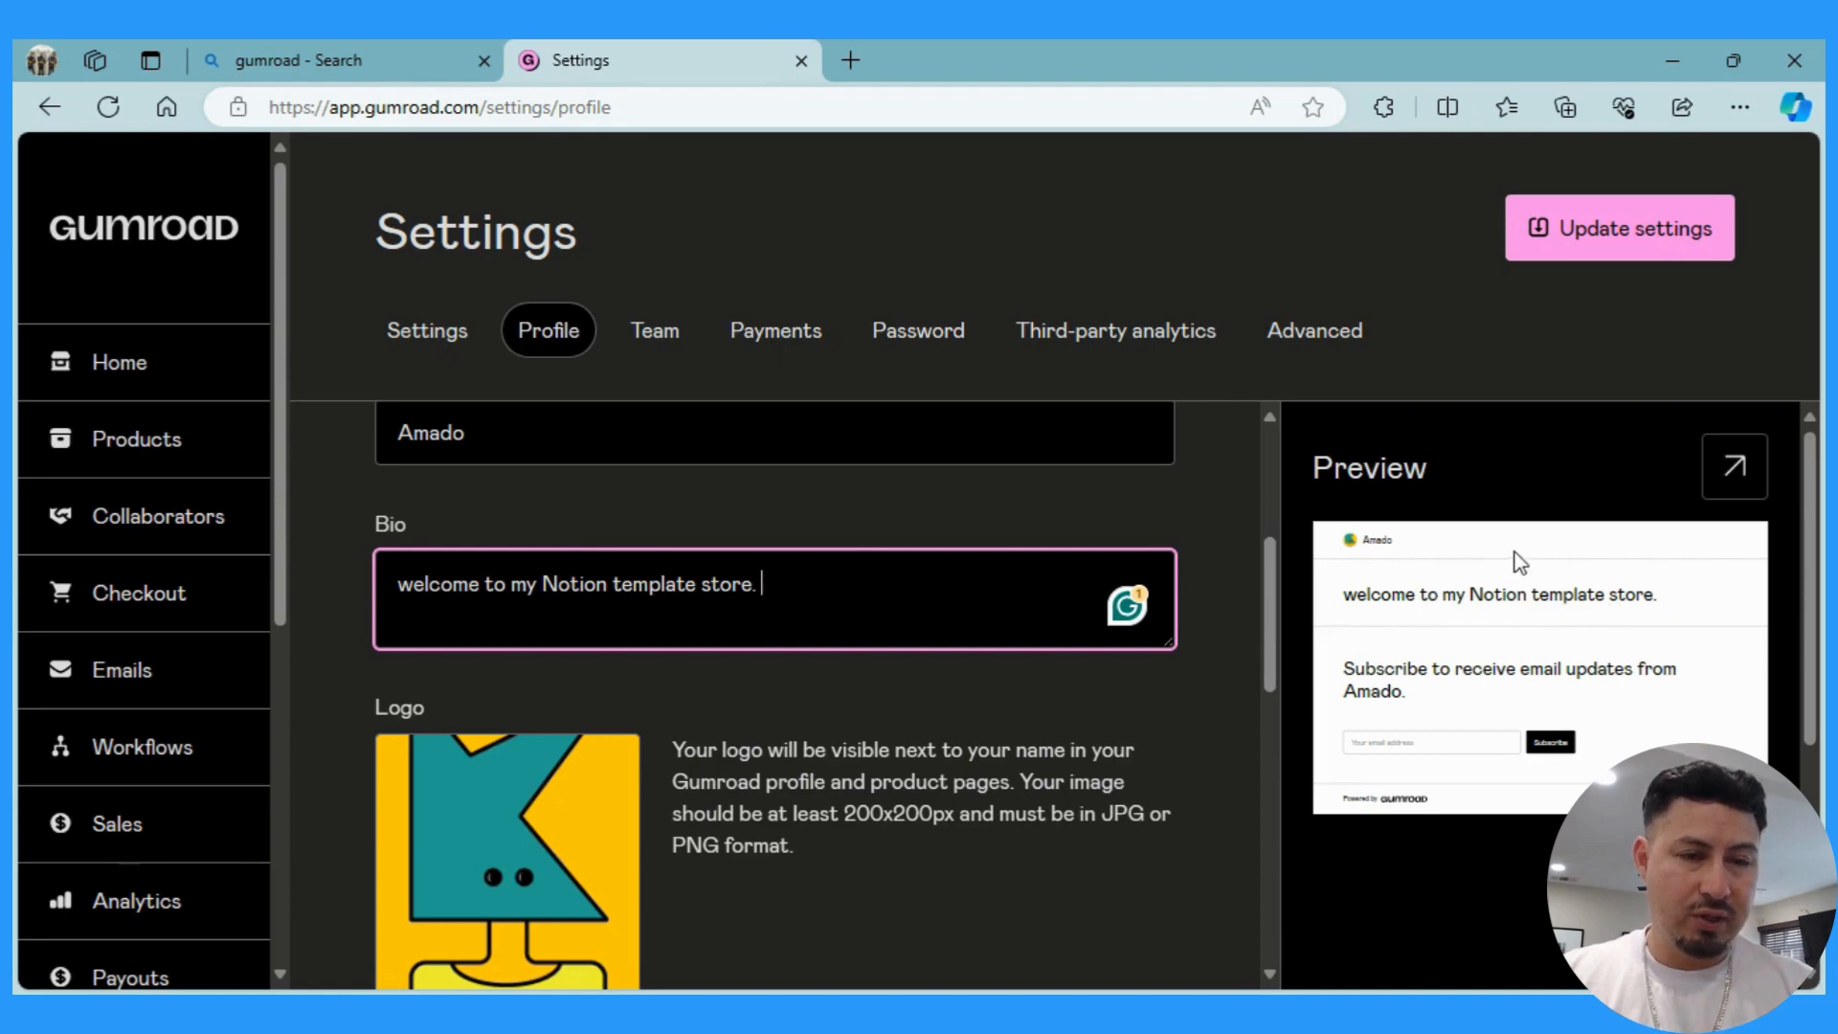
scroll(651, 652, down, 3)
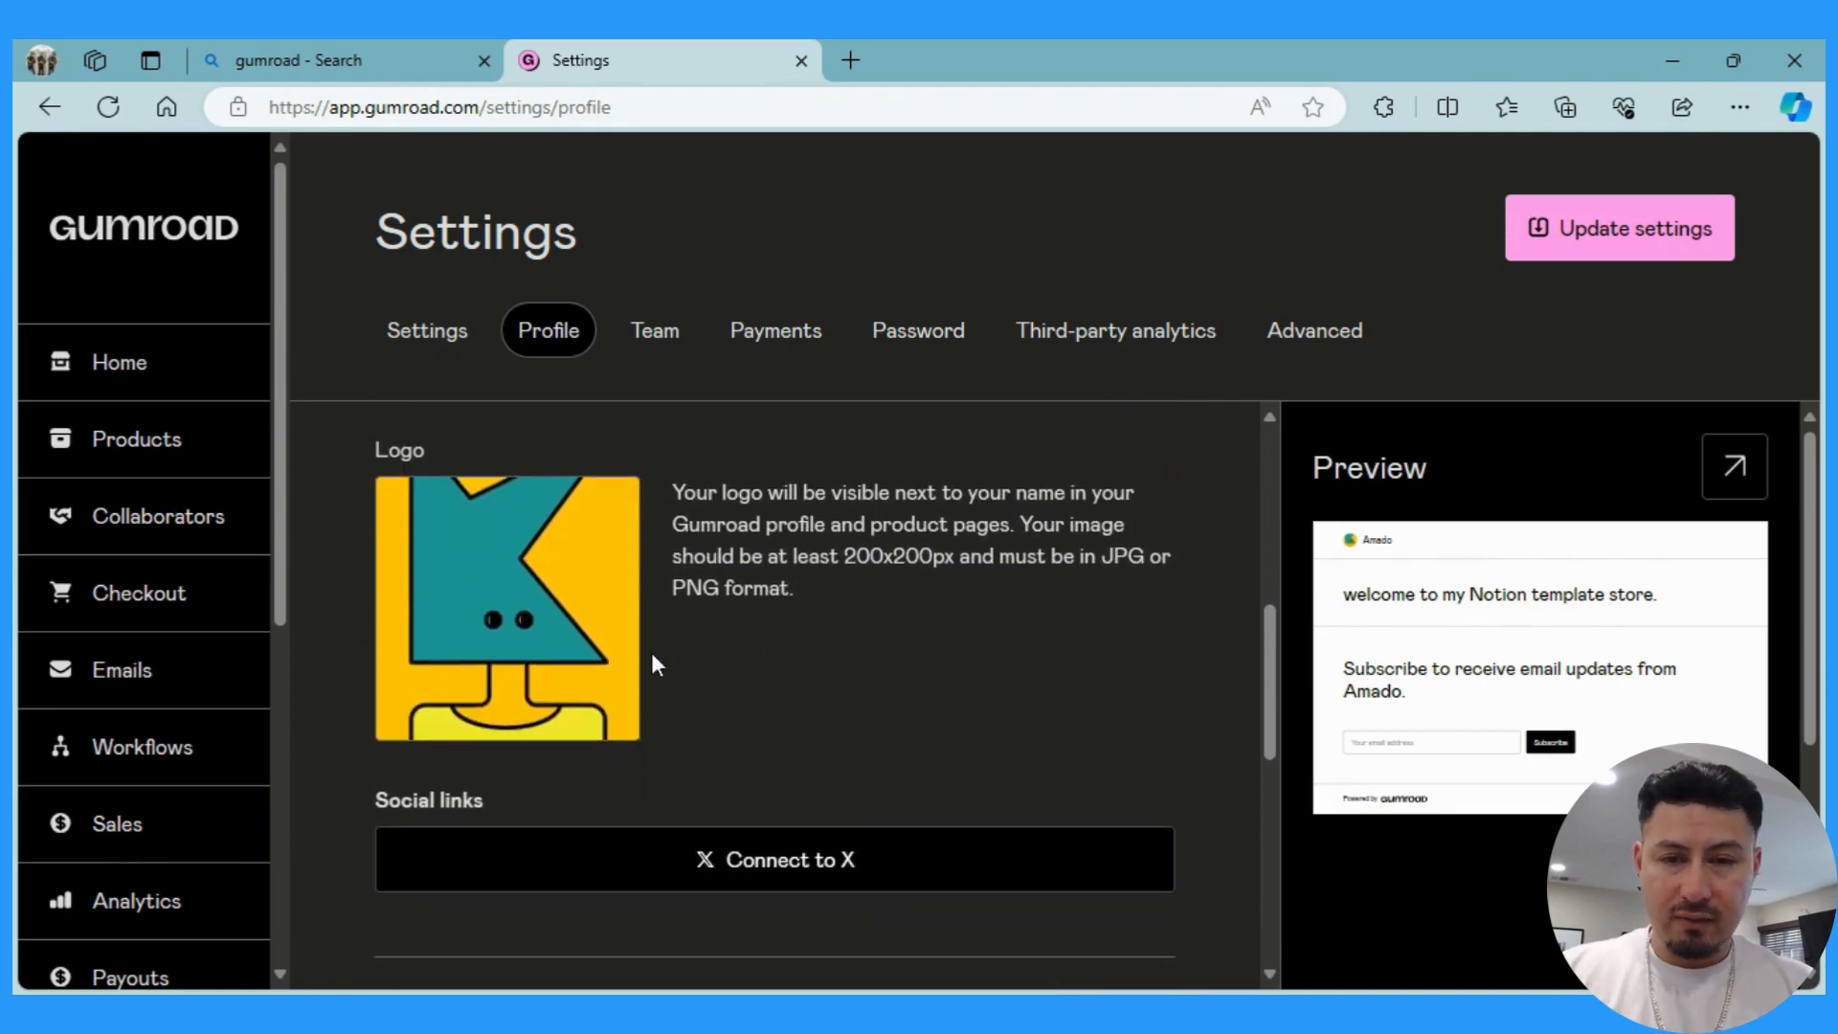
mouse_move(570, 569)
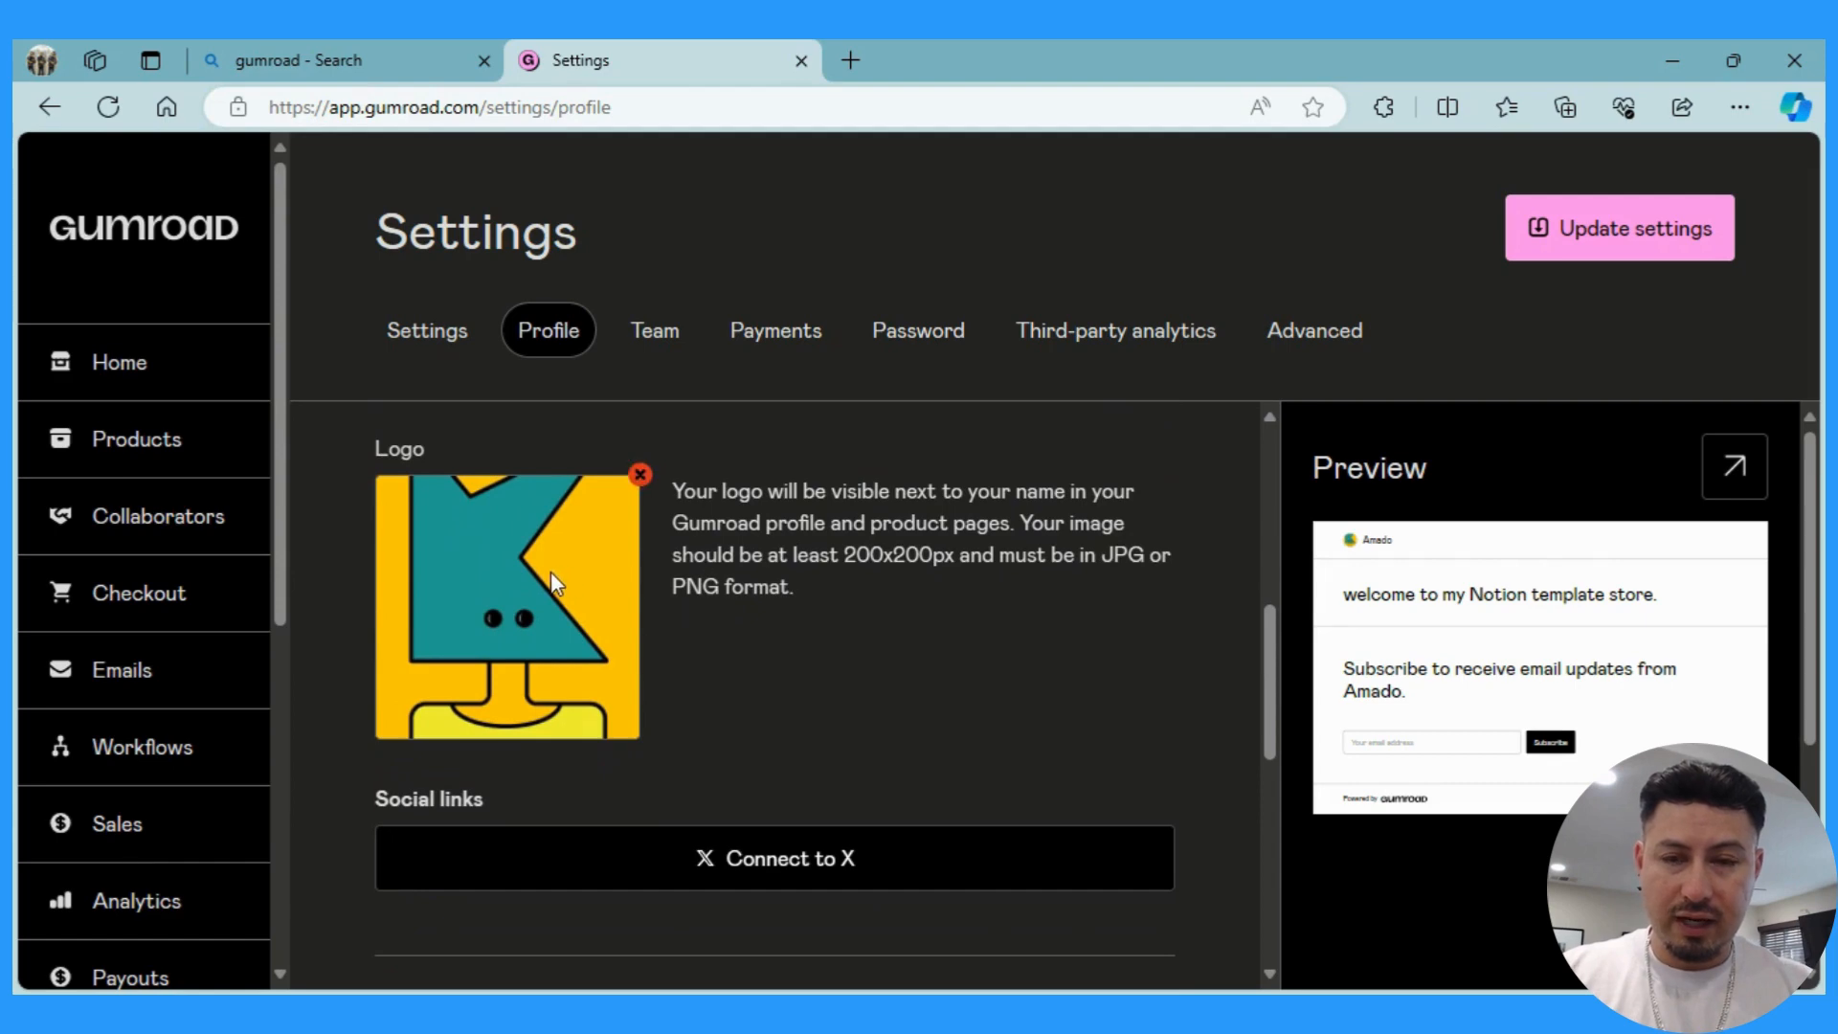
click(637, 475)
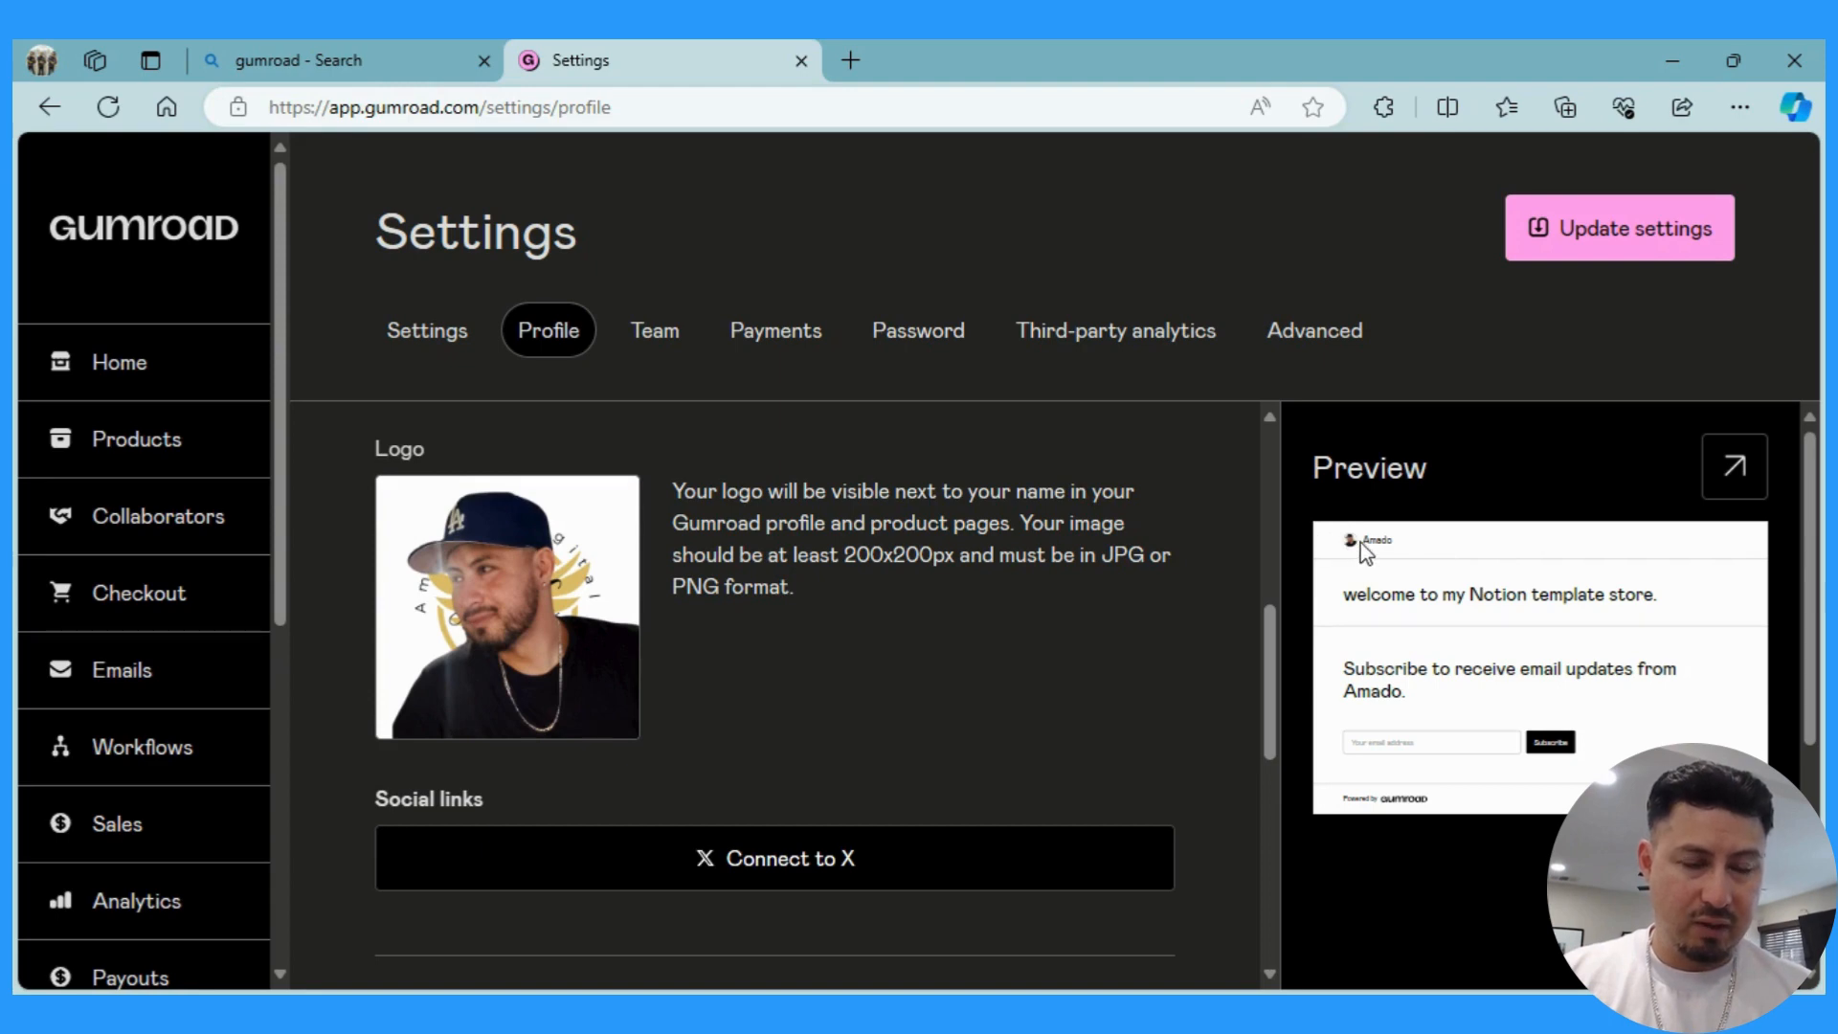
Try the Inter, Merriweather, Domine, Roboto Slab and Roboto Mono fonts for the profile design, returning to Mabry.
scroll(915, 566, down, 3)
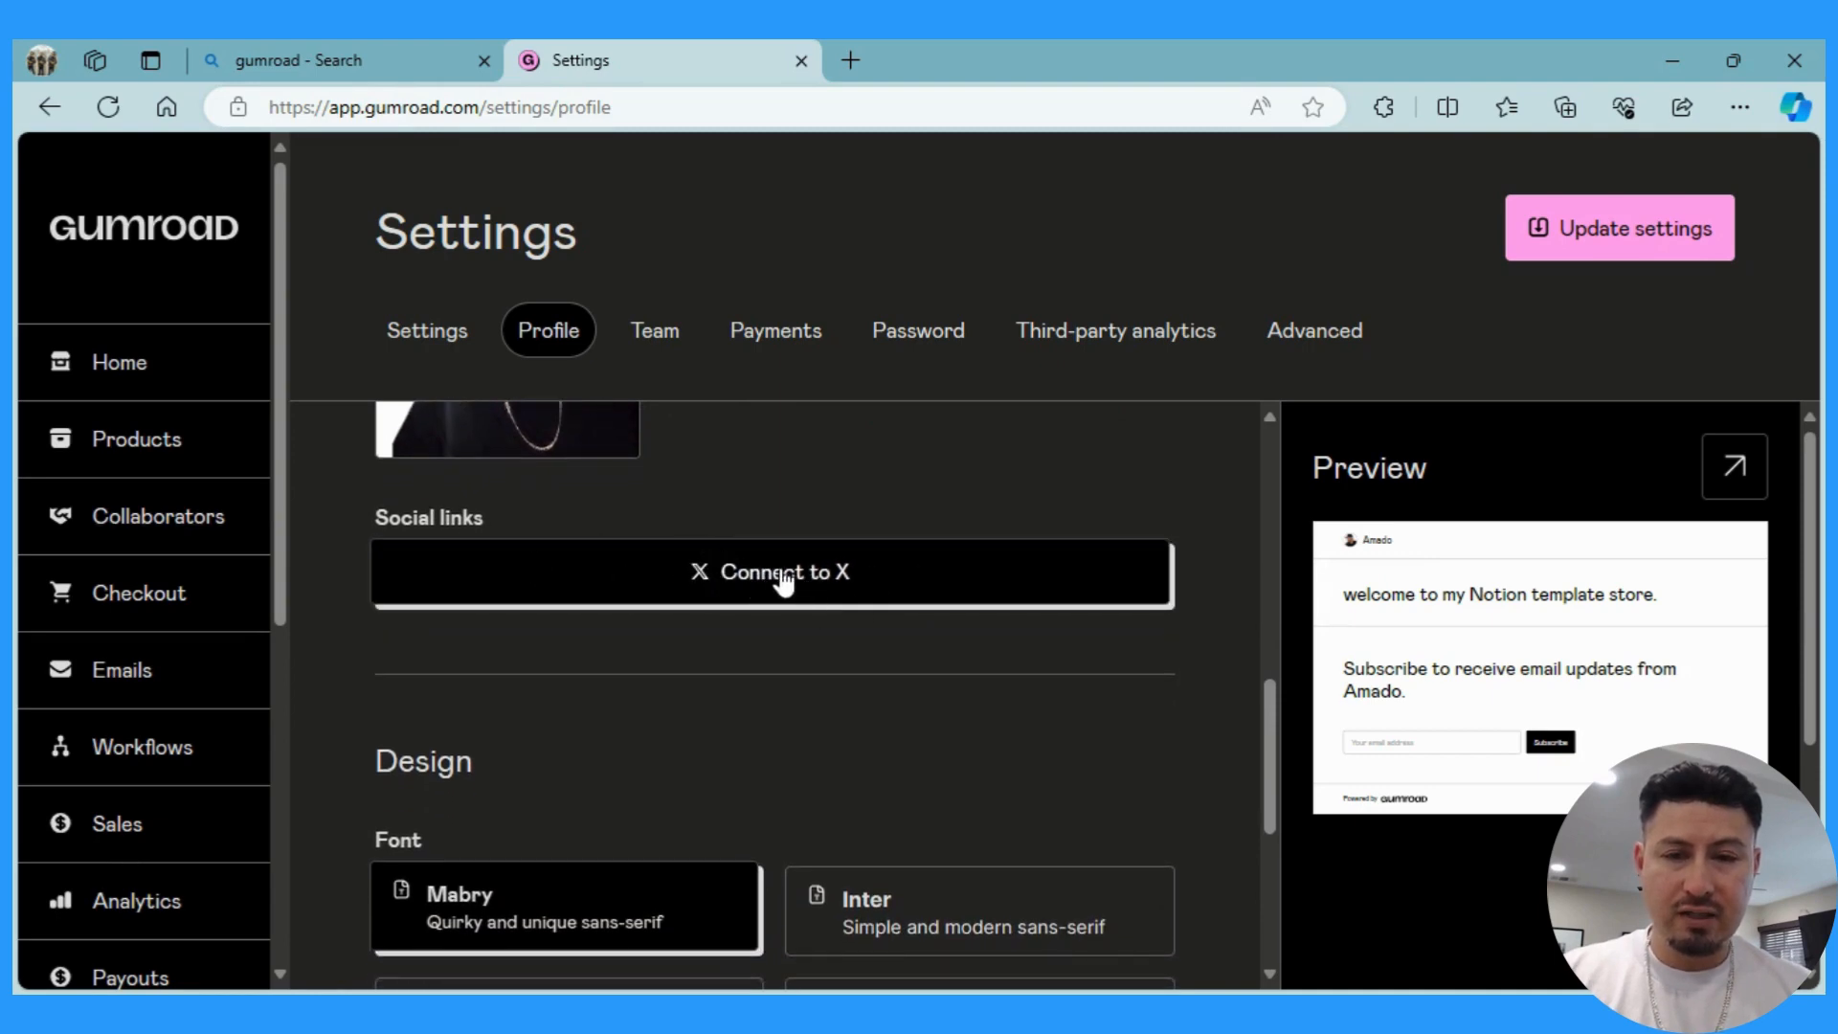
scroll(665, 663, down, 1)
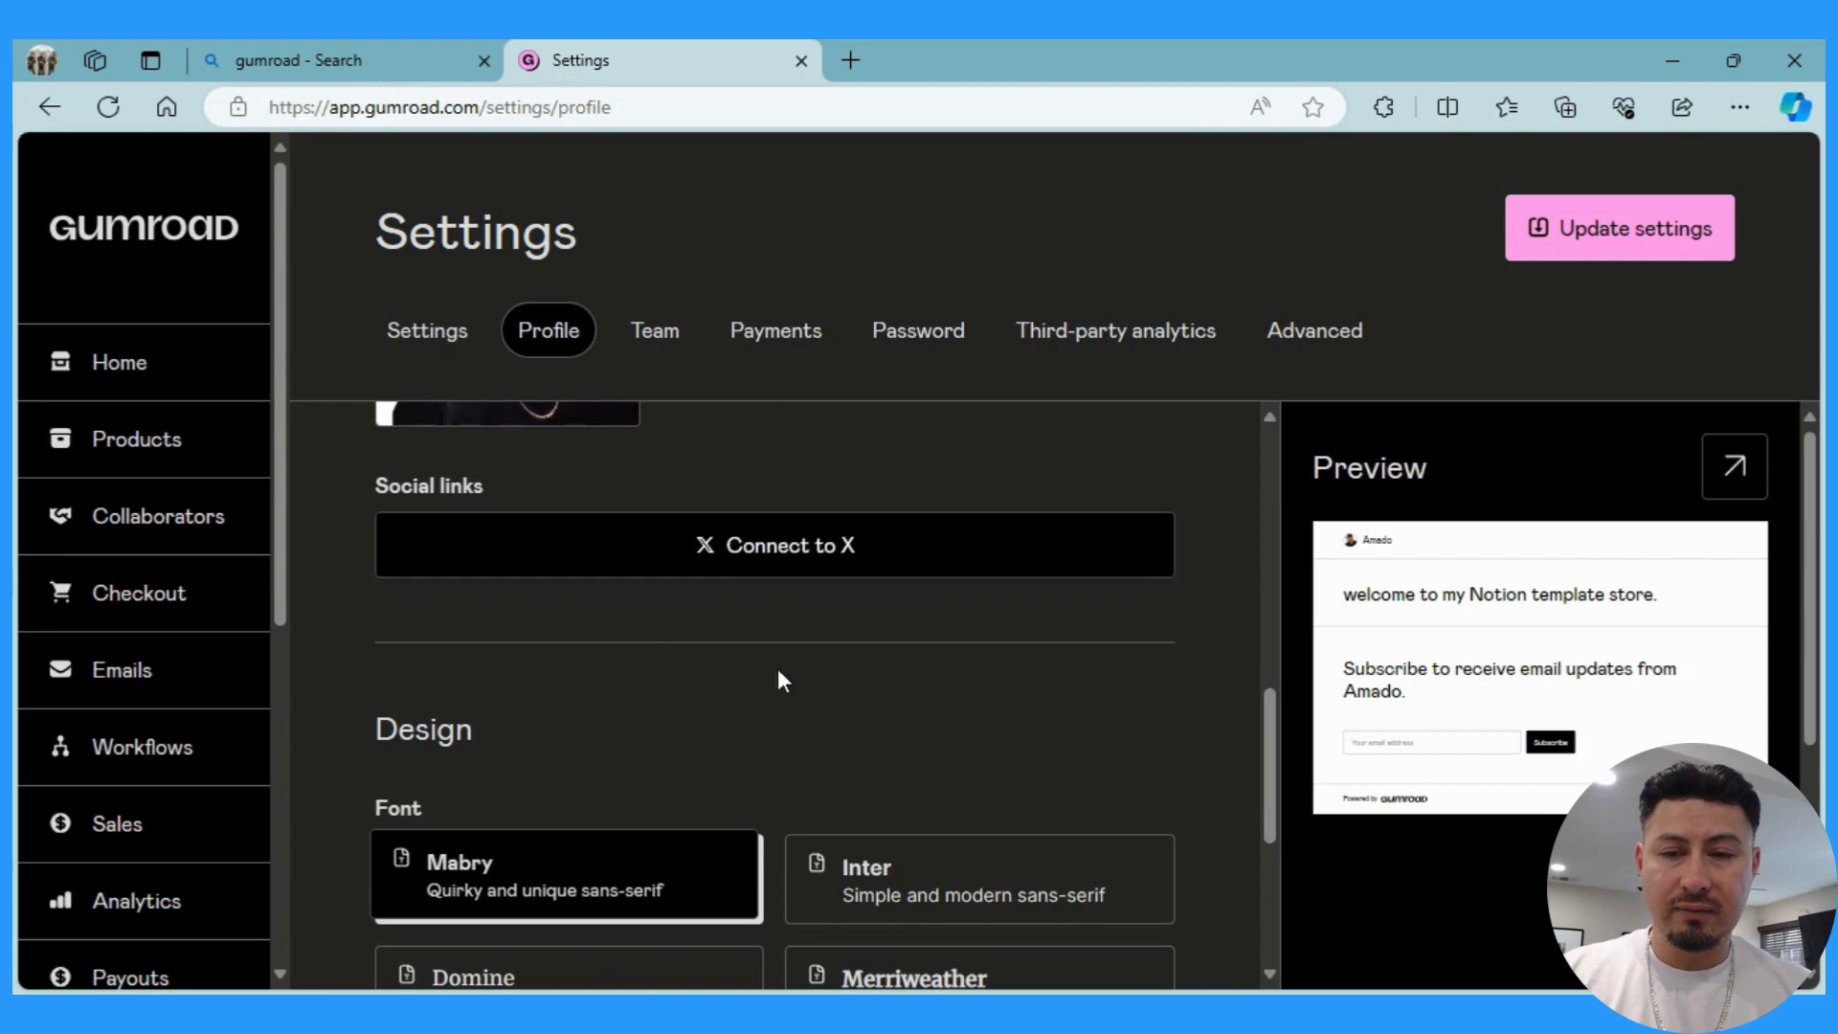
scroll(767, 704, down, 3)
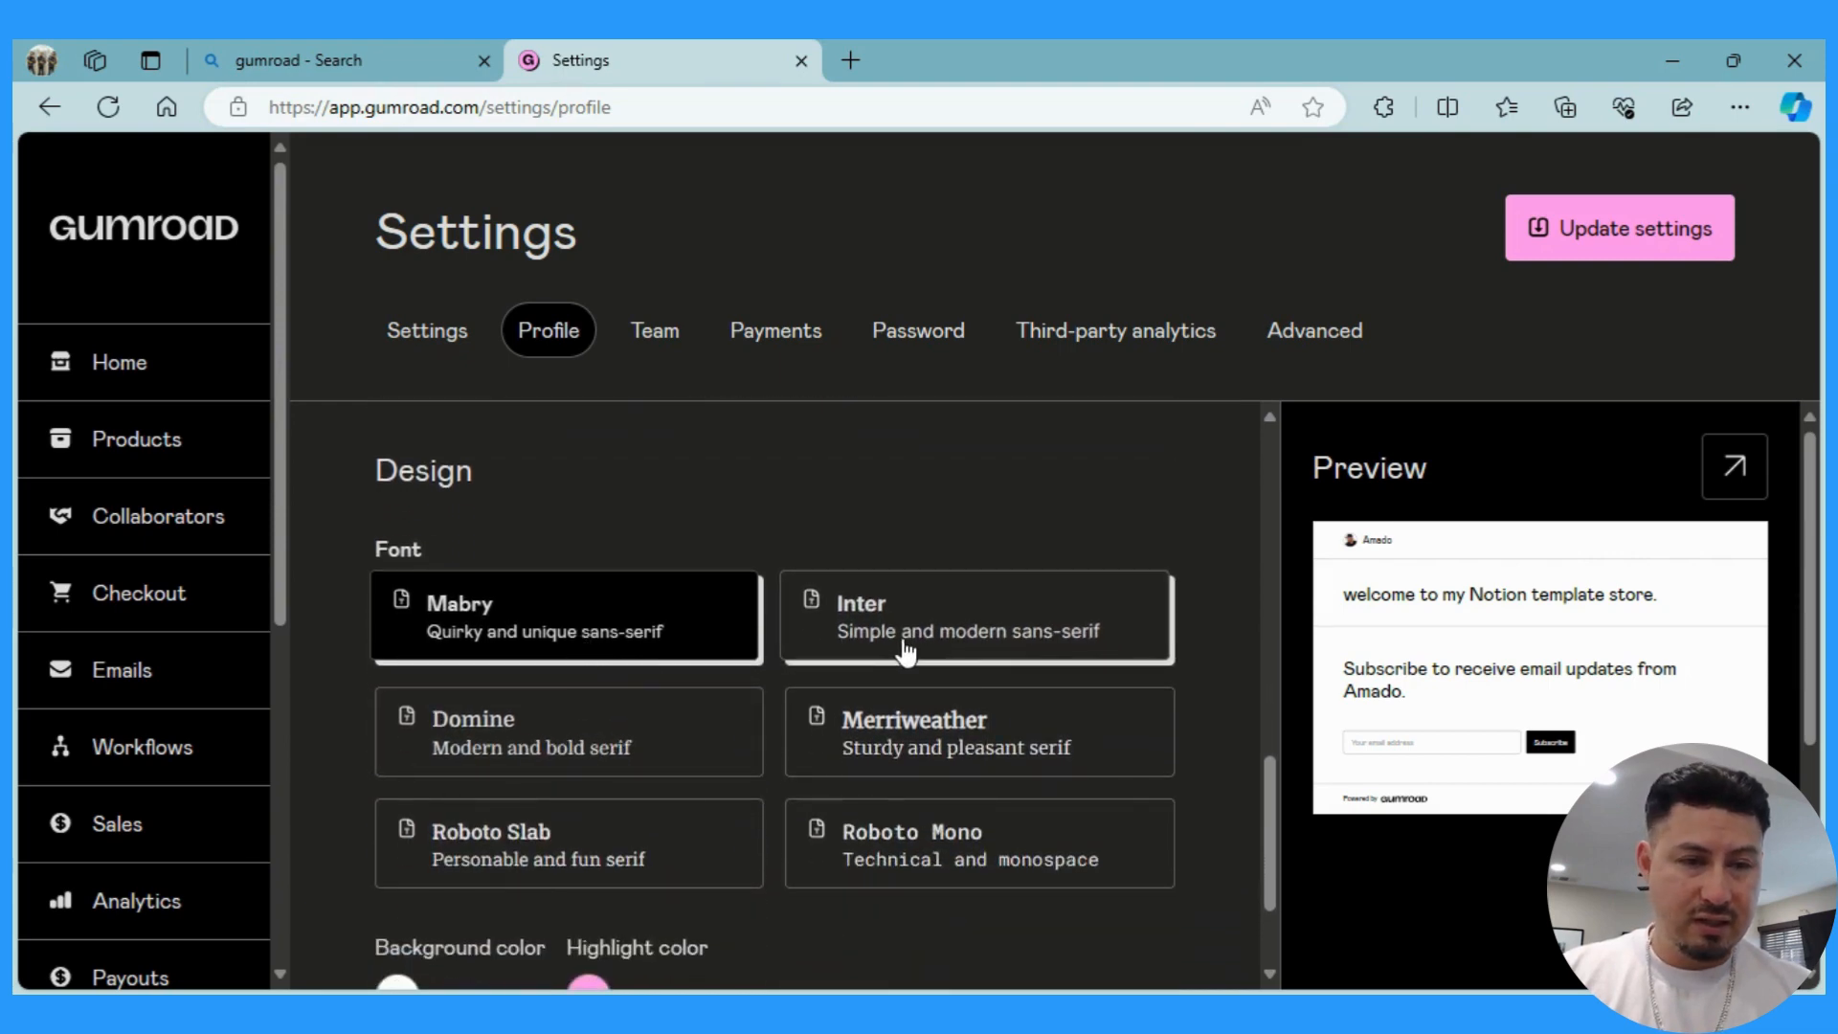
click(1007, 619)
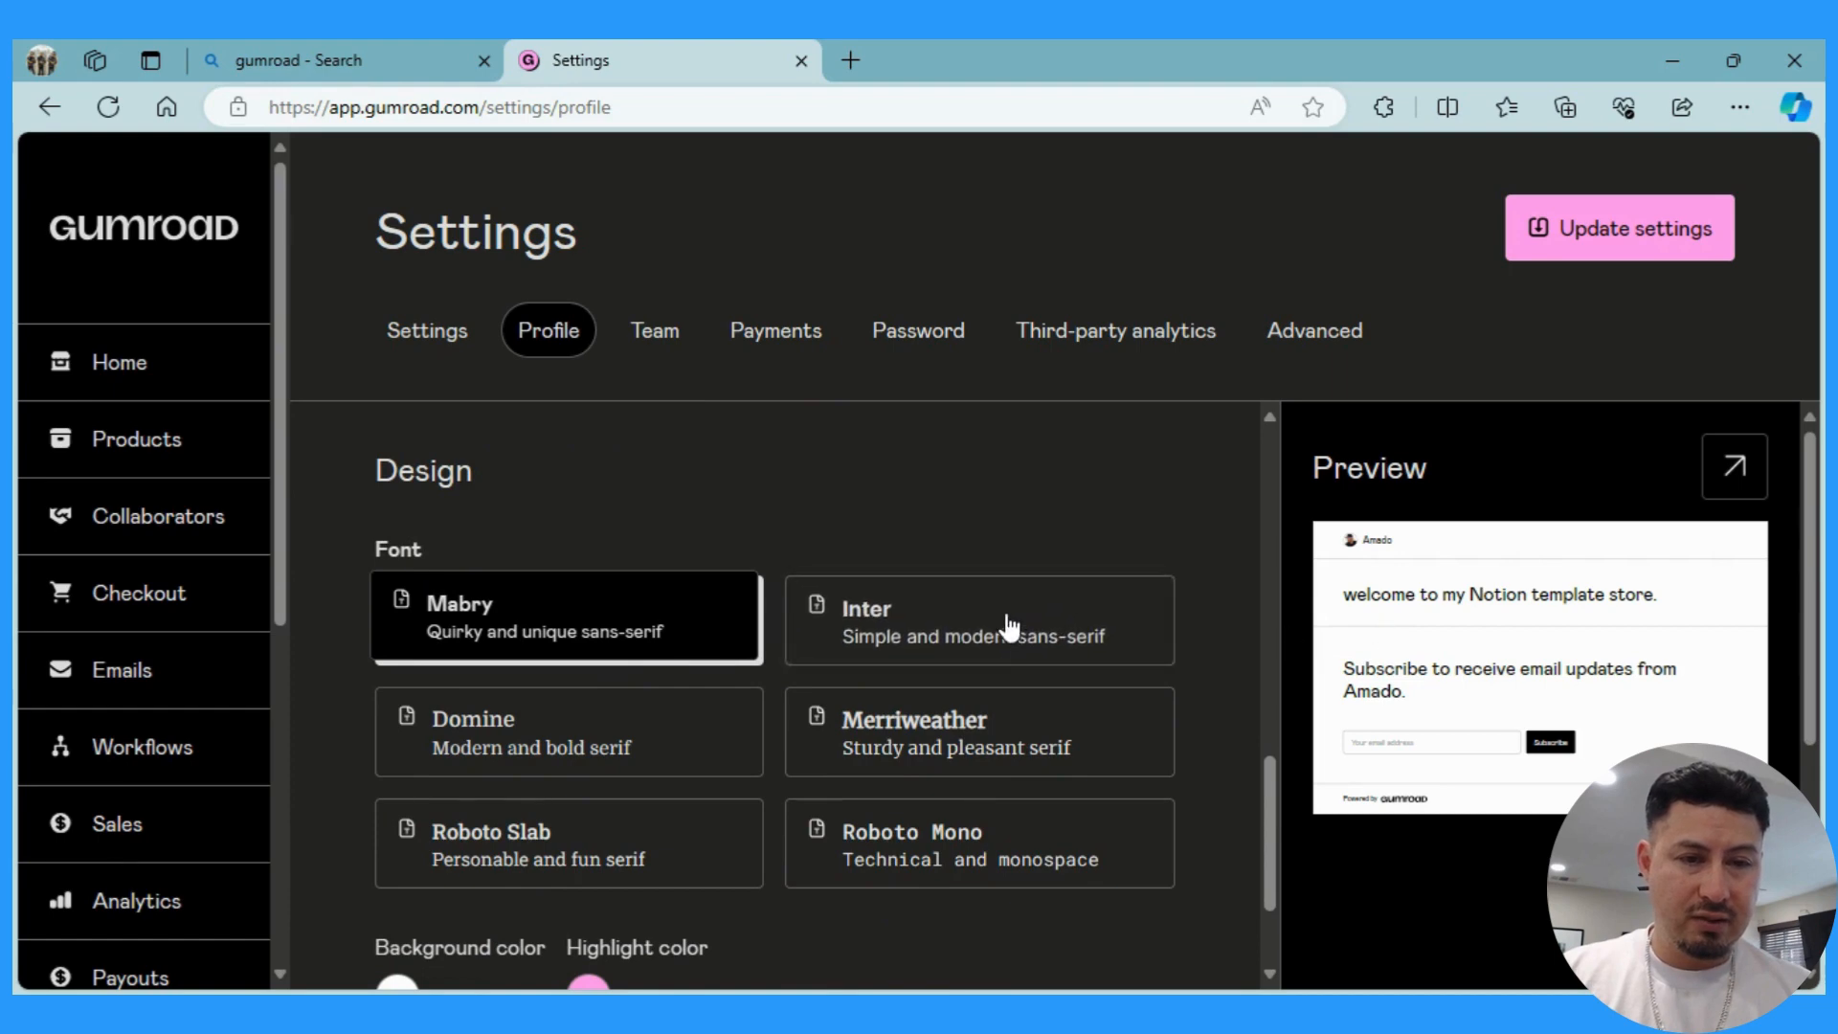
click(947, 751)
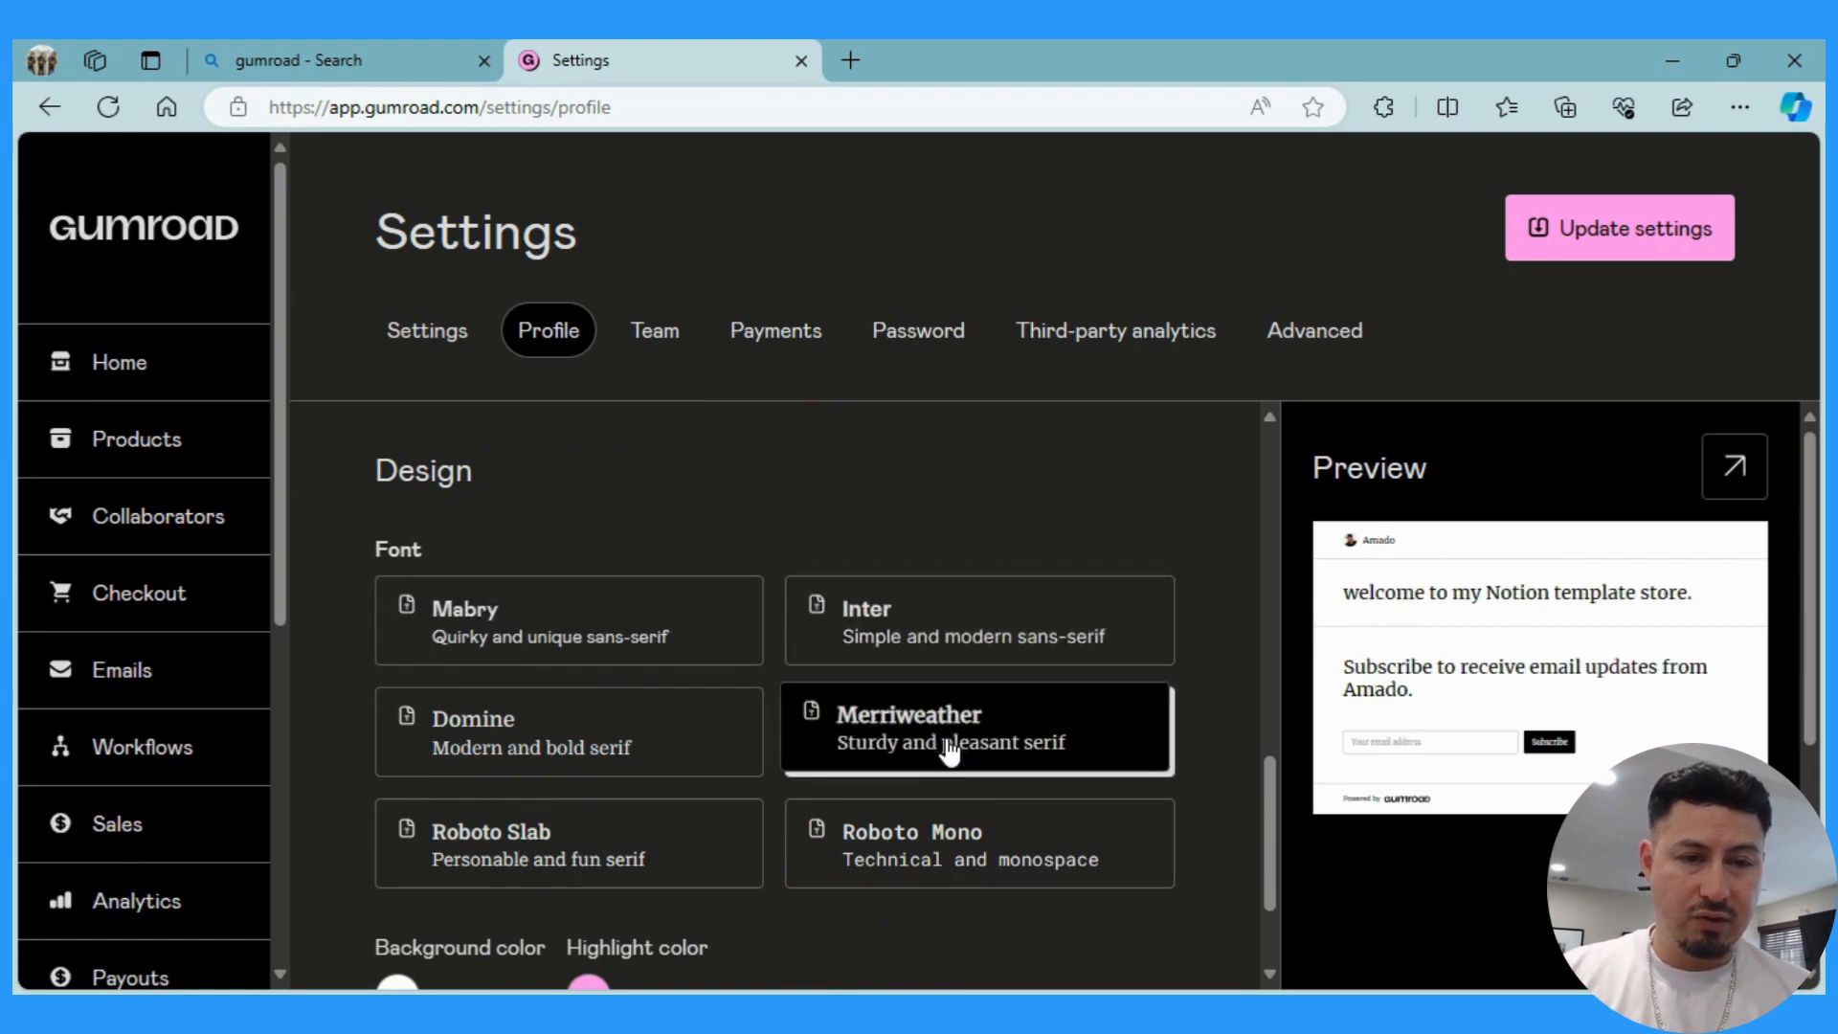
click(682, 751)
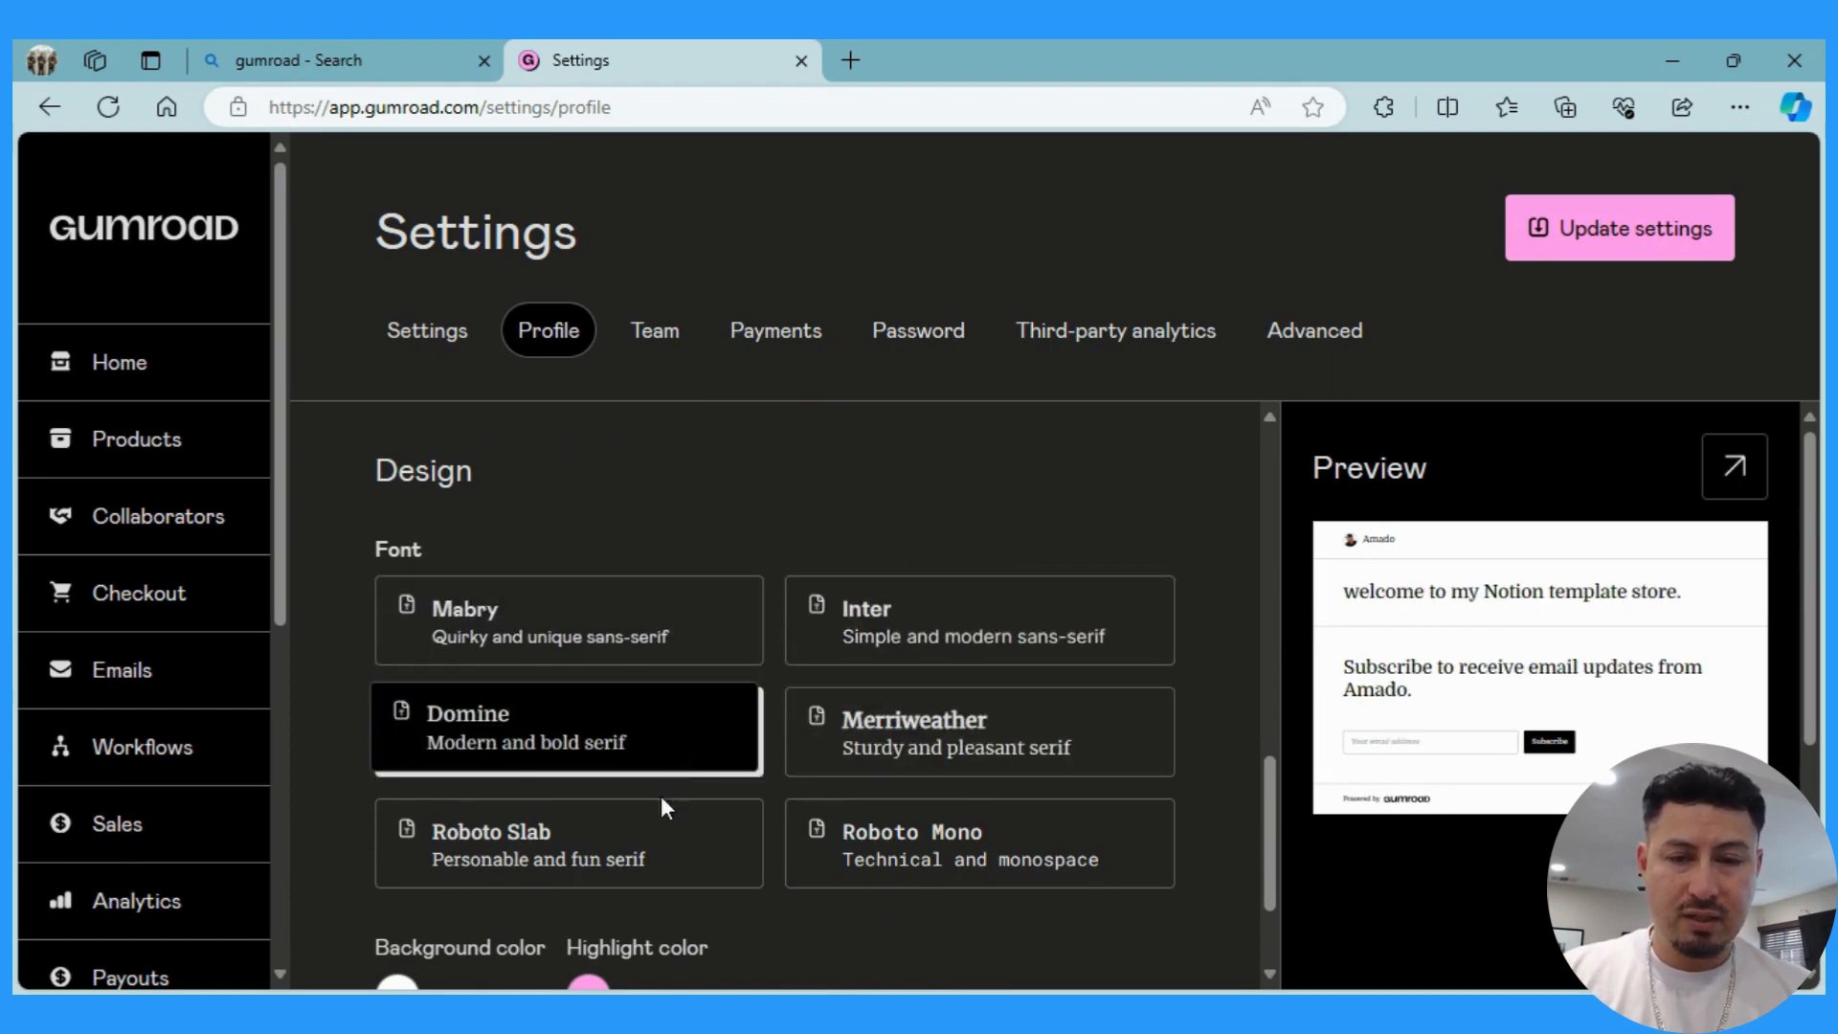
click(657, 852)
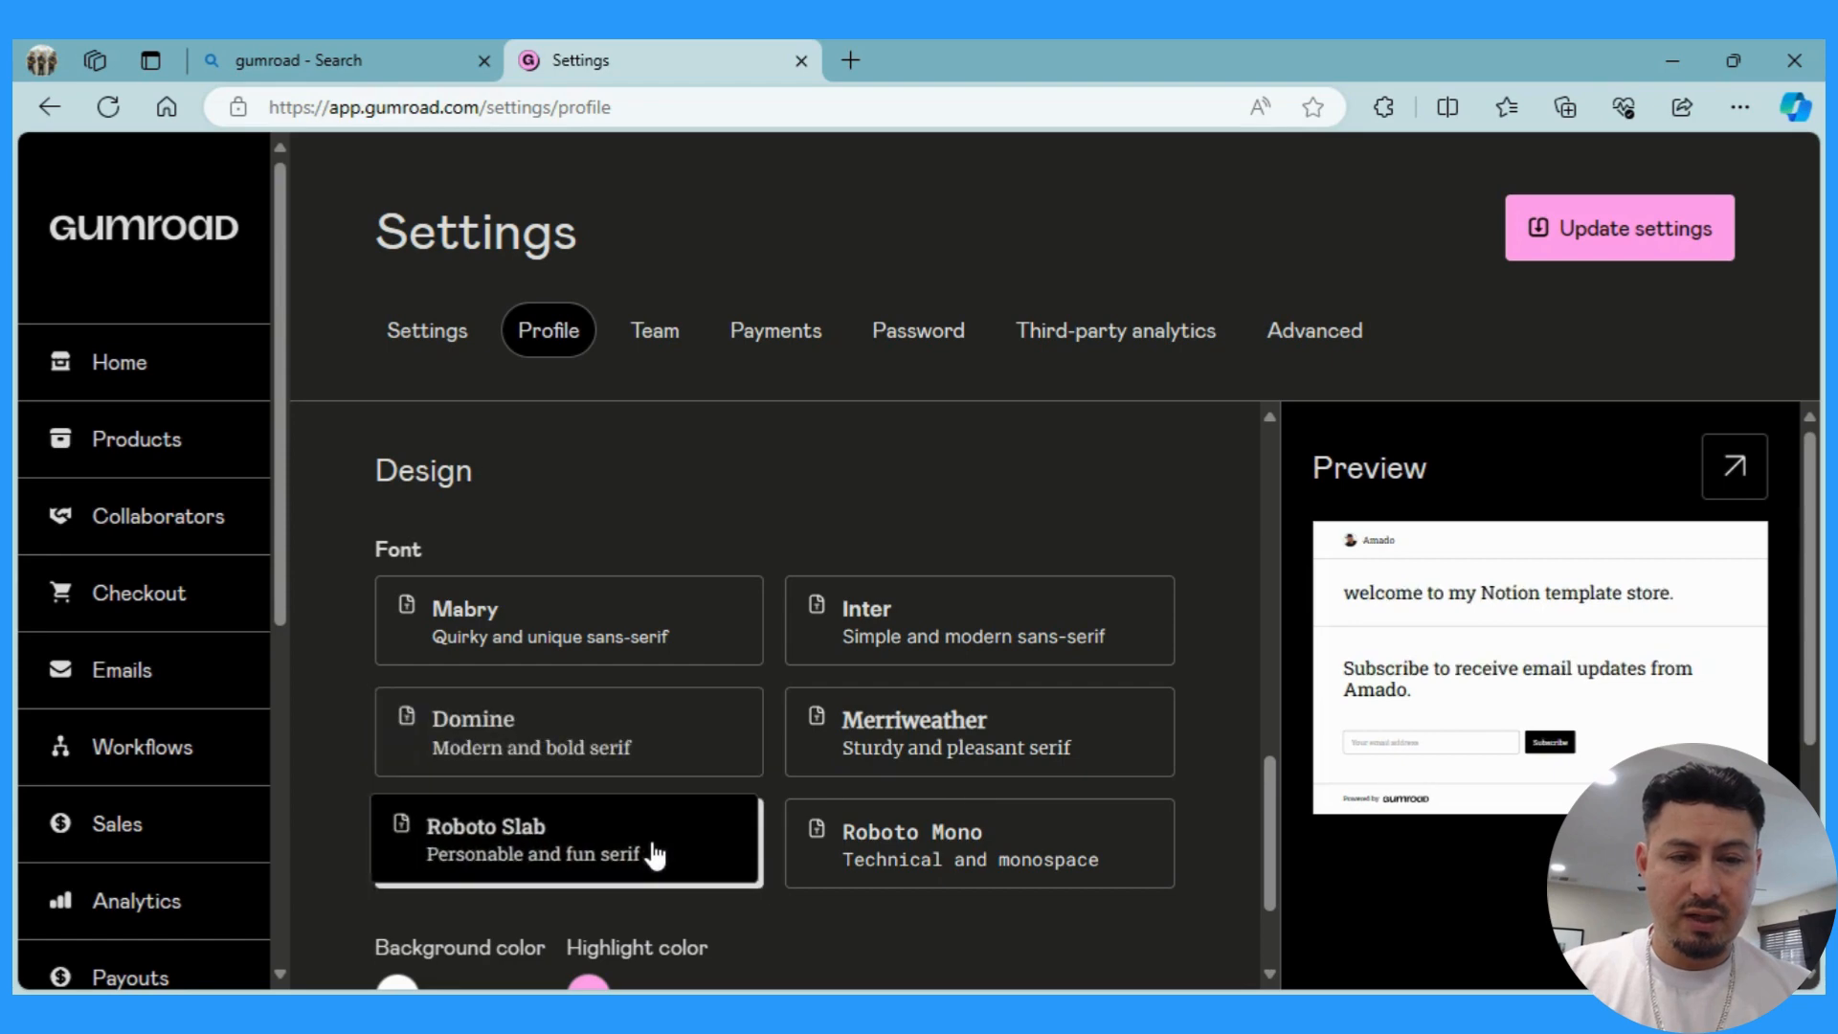
click(846, 860)
click(639, 646)
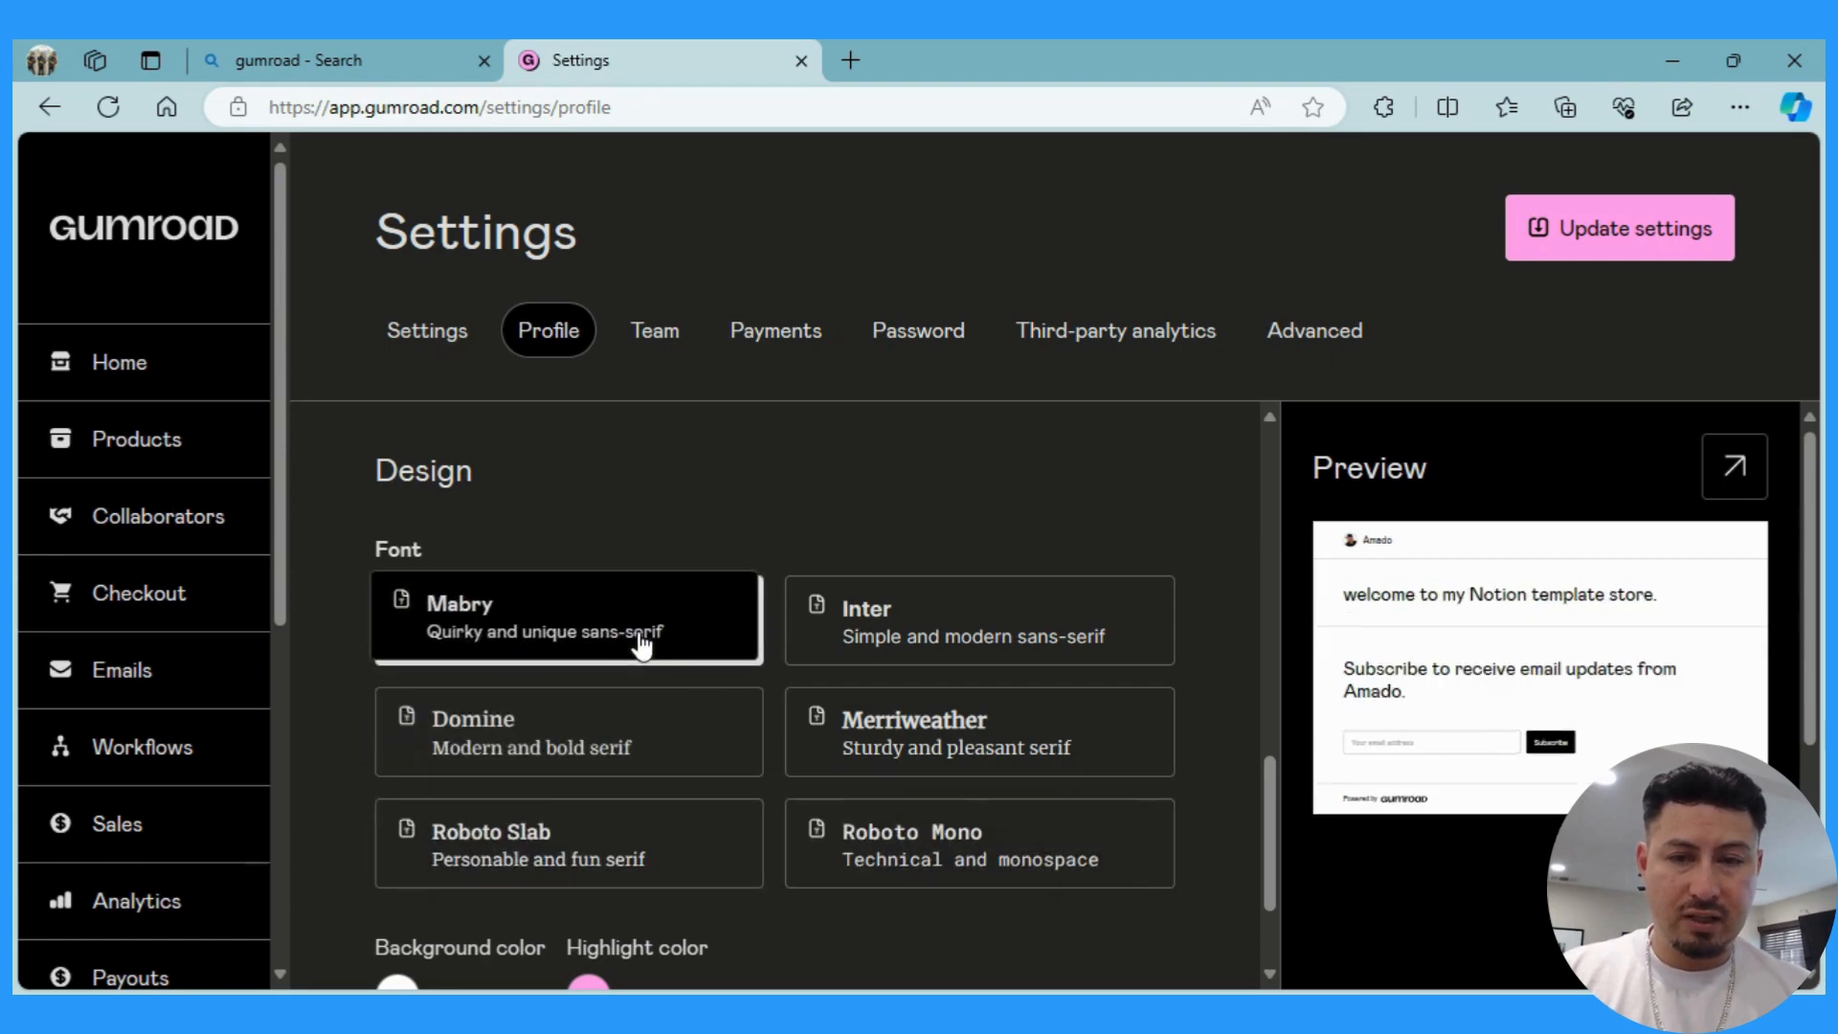
Try red and blue shades for the profile's background color, choose a muted violet-blue and save the profile settings.
scroll(637, 645, down, 2)
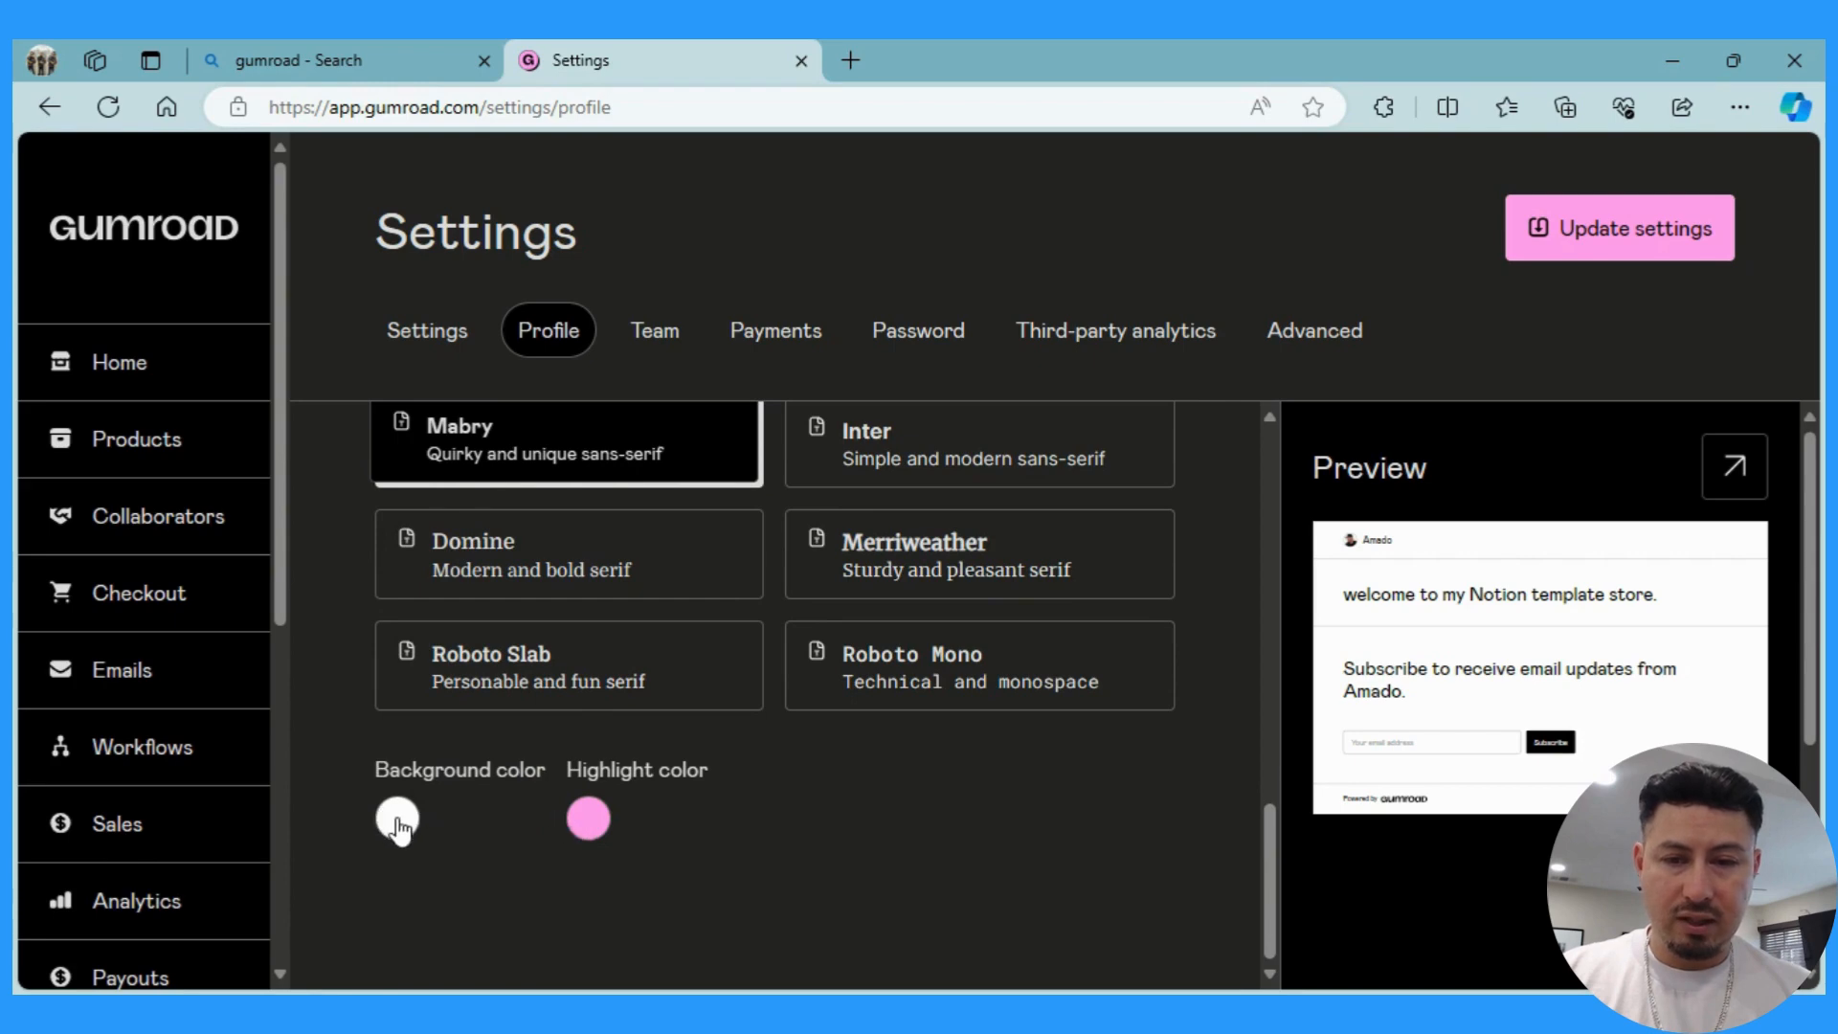
click(538, 490)
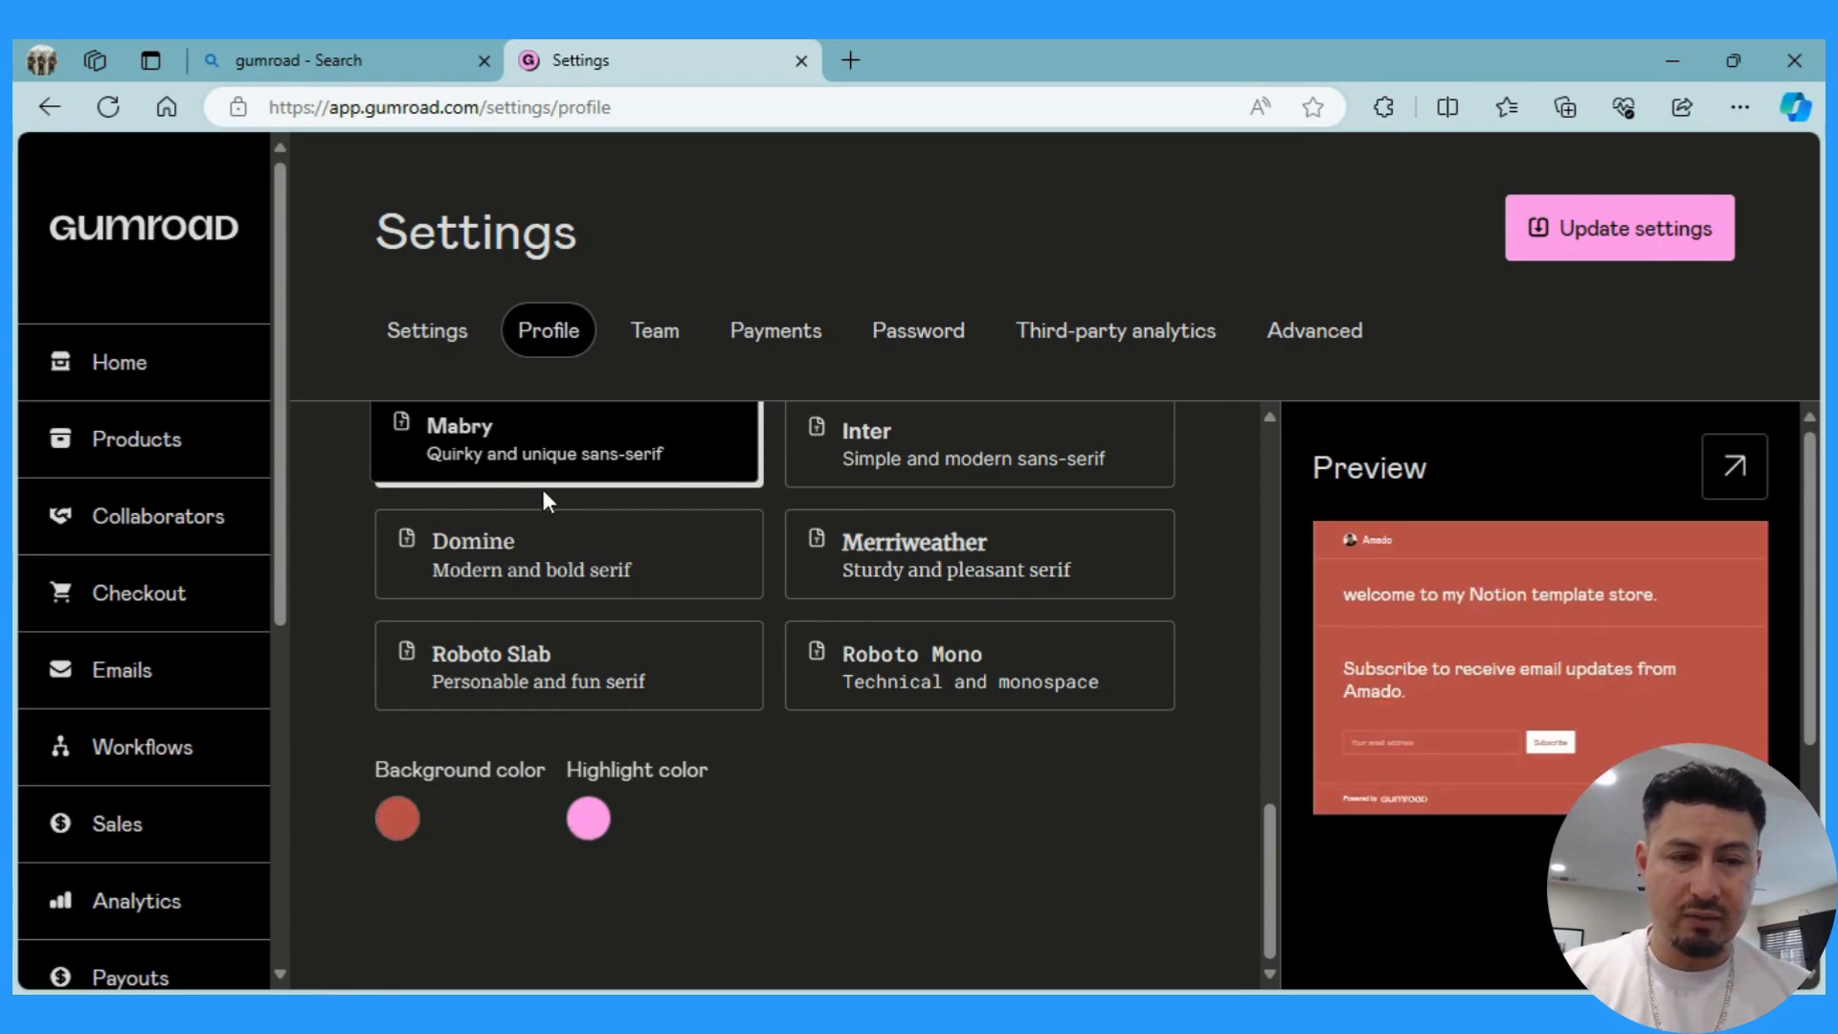
click(630, 454)
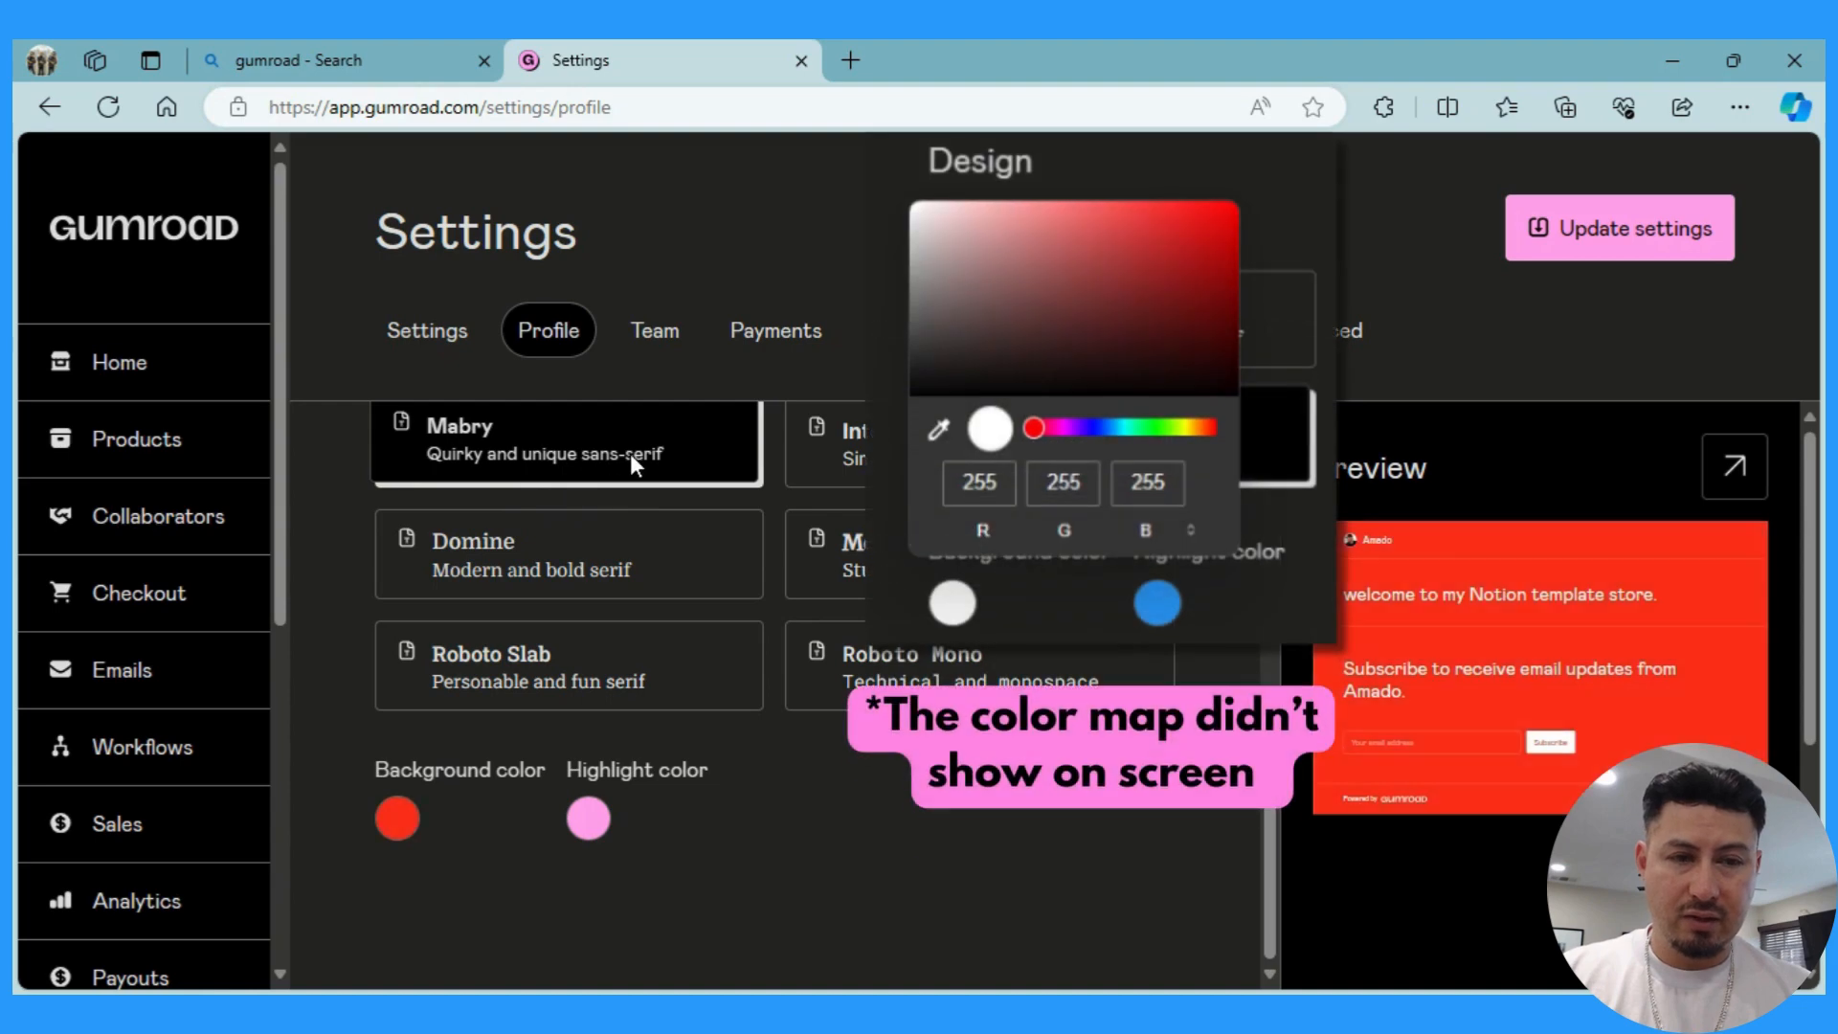
click(526, 655)
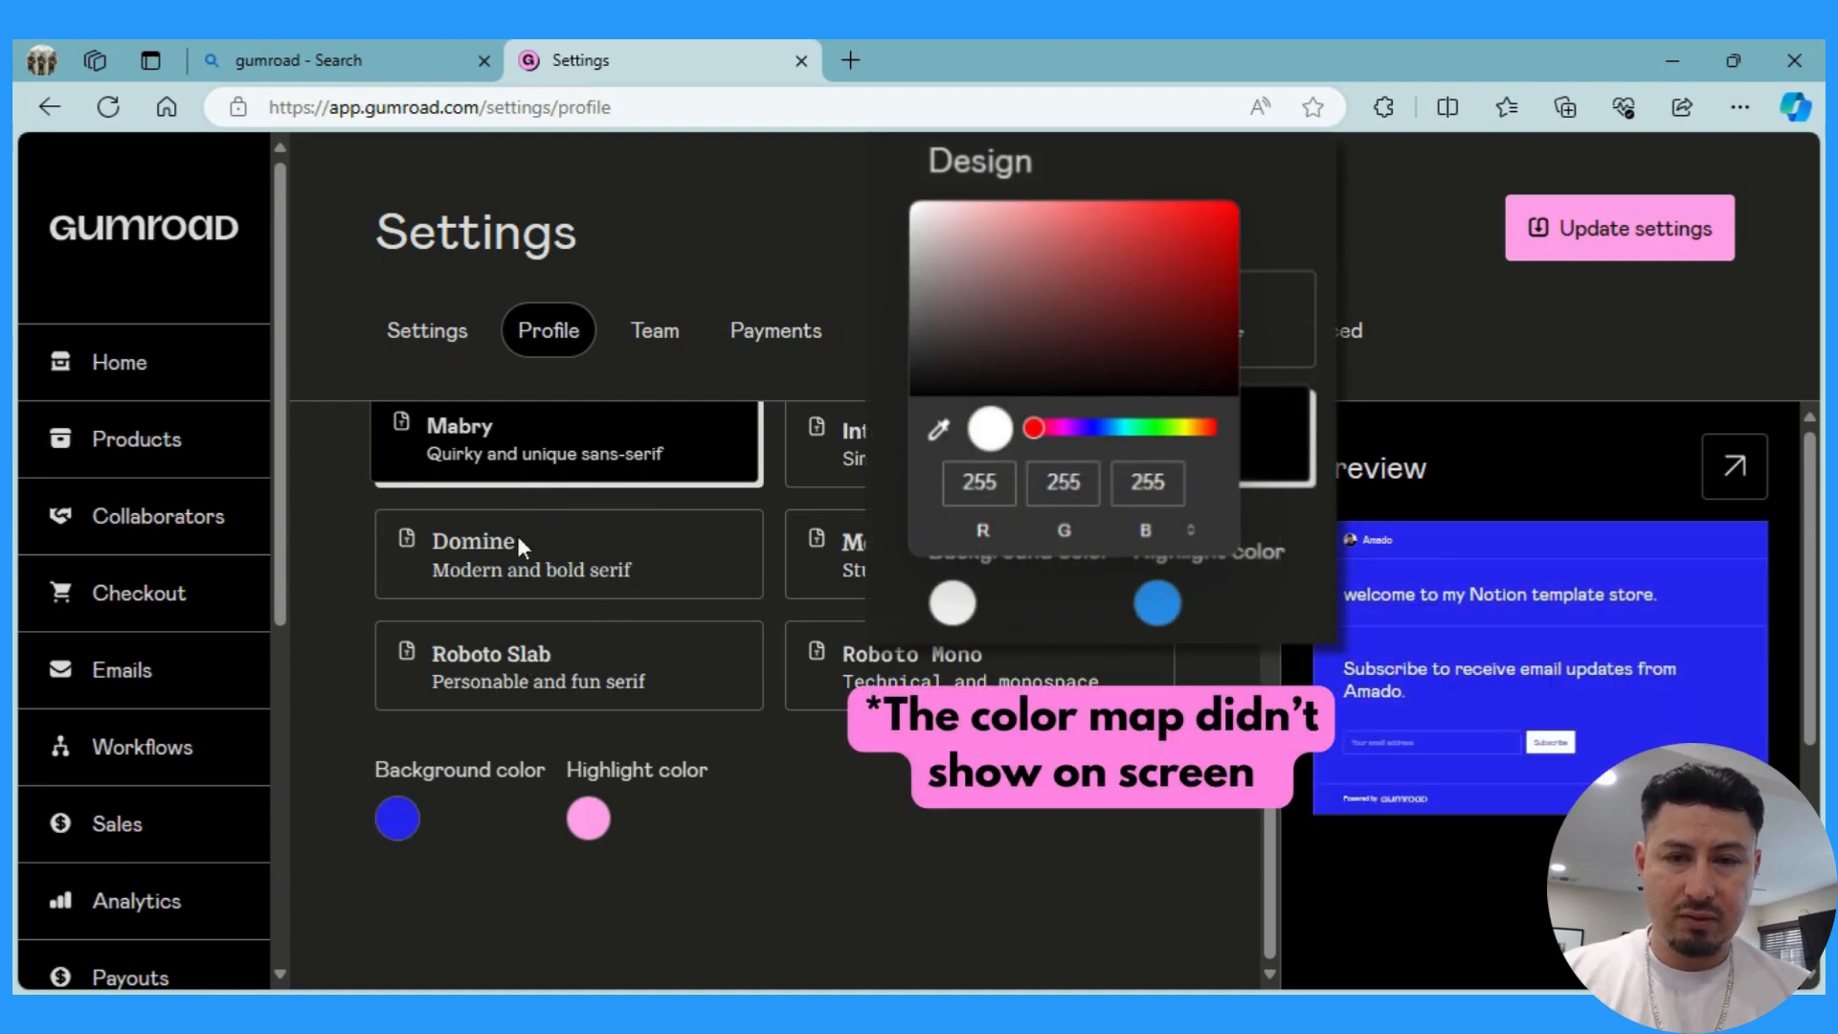
click(513, 490)
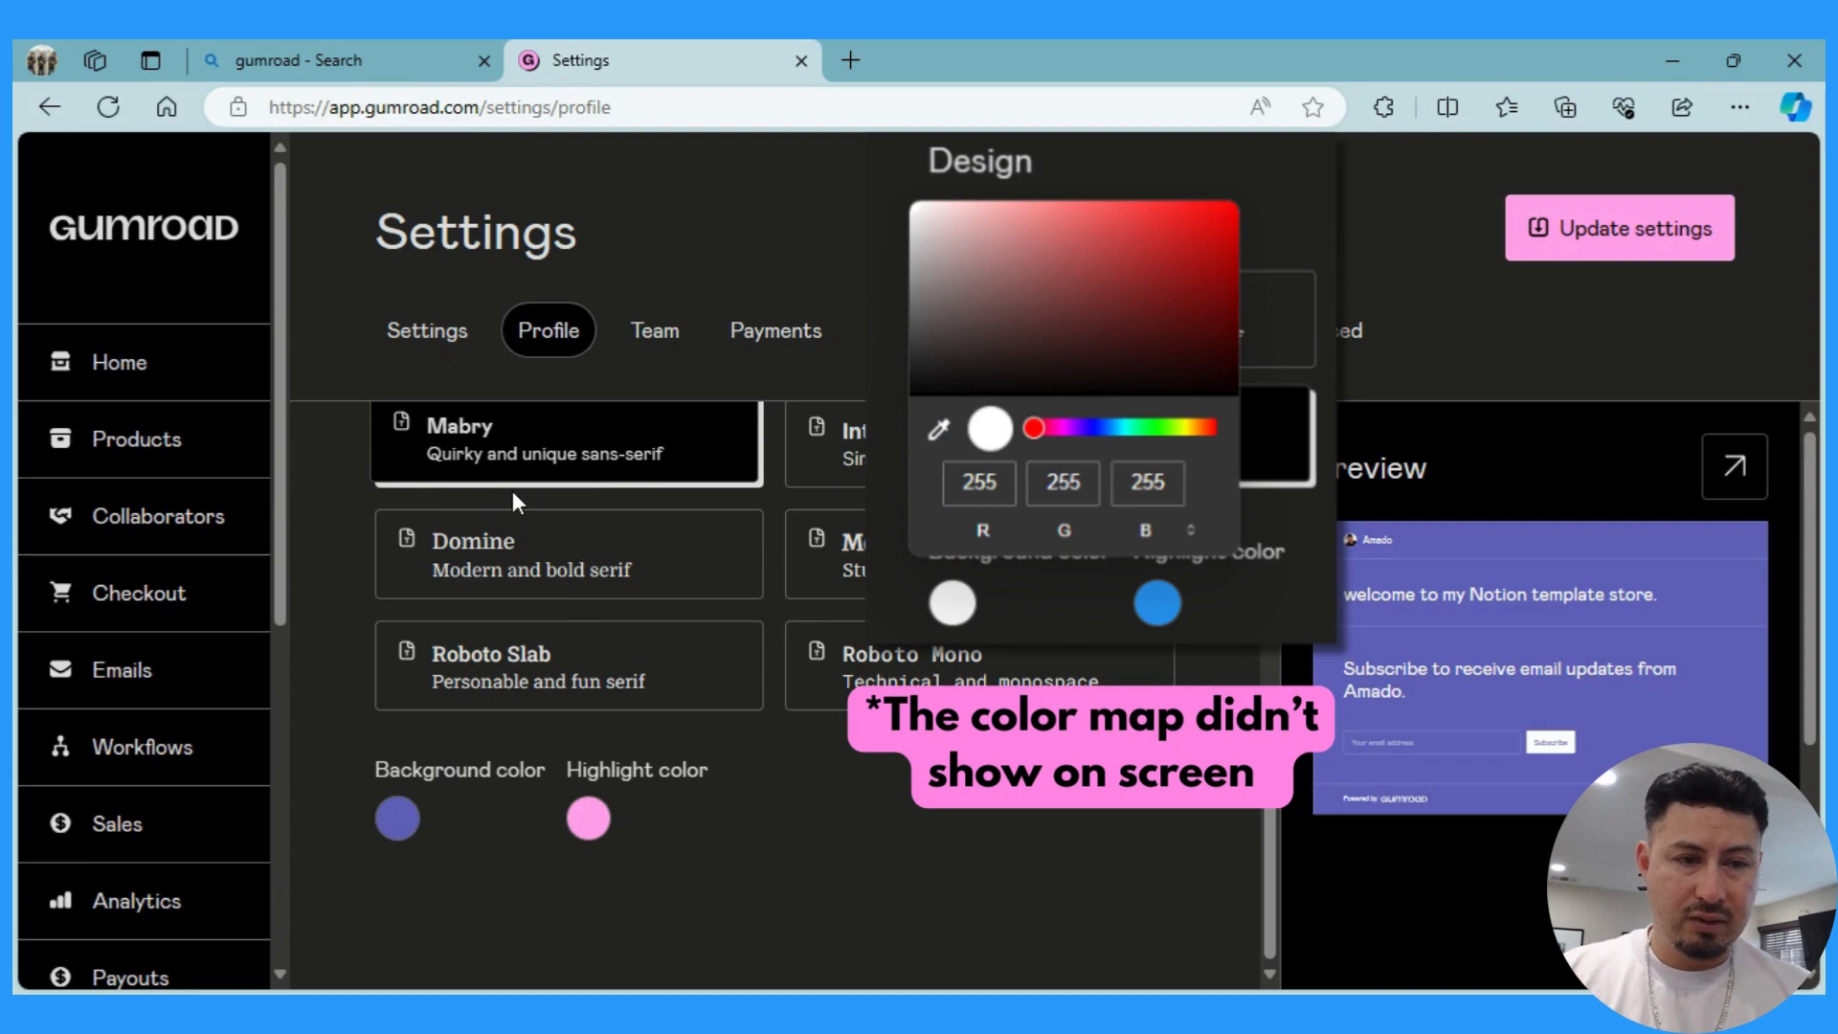
scroll(587, 849, up, 10)
click(1581, 235)
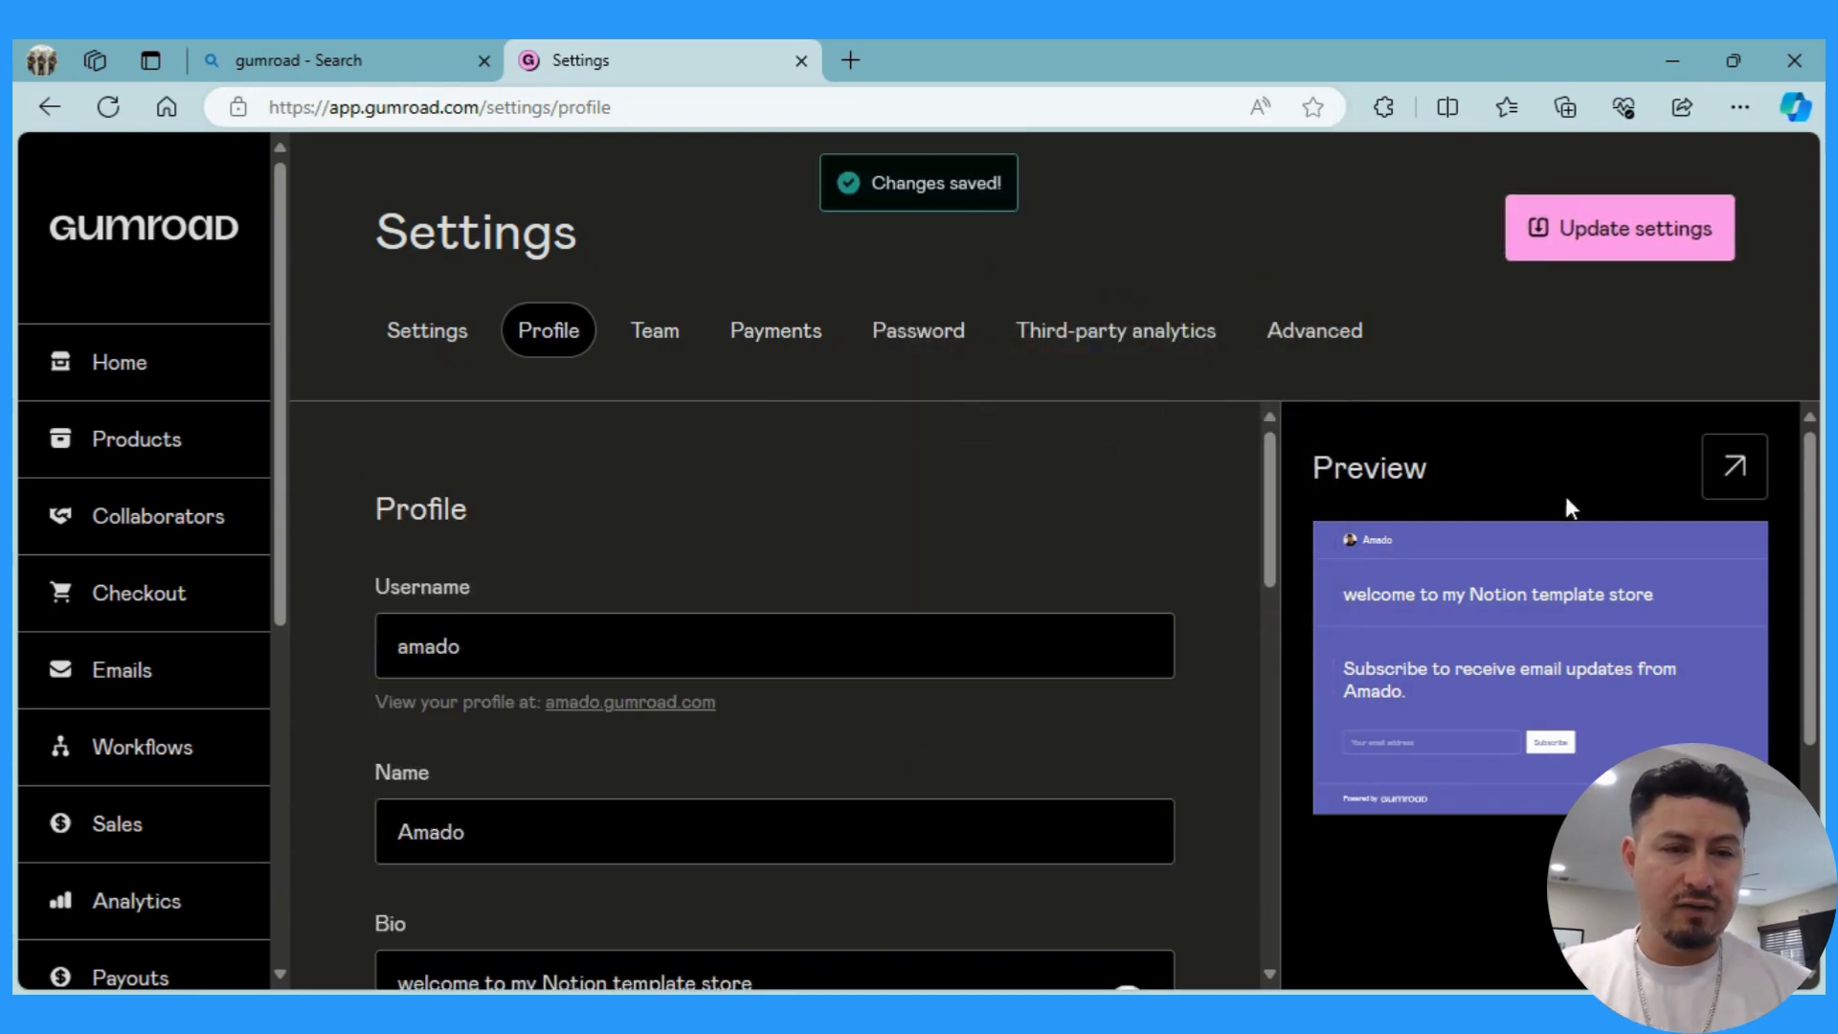
View the full-size profile page from the preview to check the store's look, and close it.
click(1723, 488)
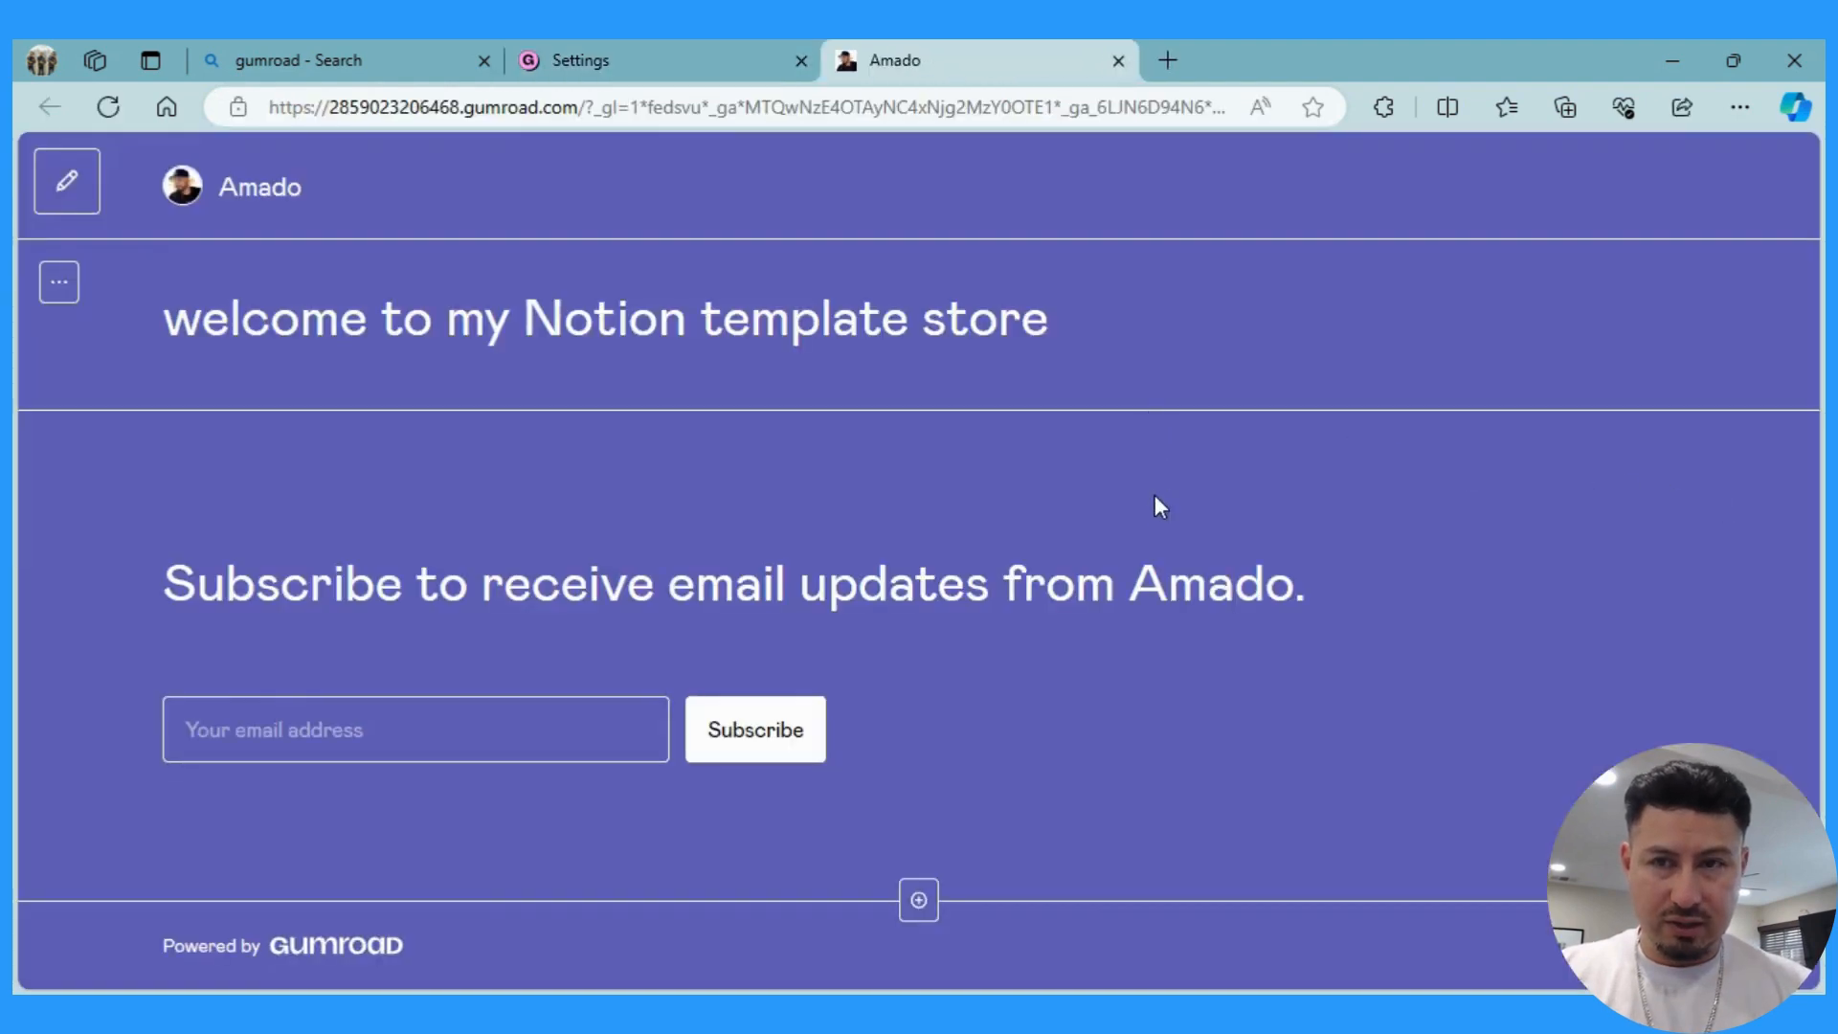
scroll(1154, 498, down, 1)
scroll(1156, 504, up, 1)
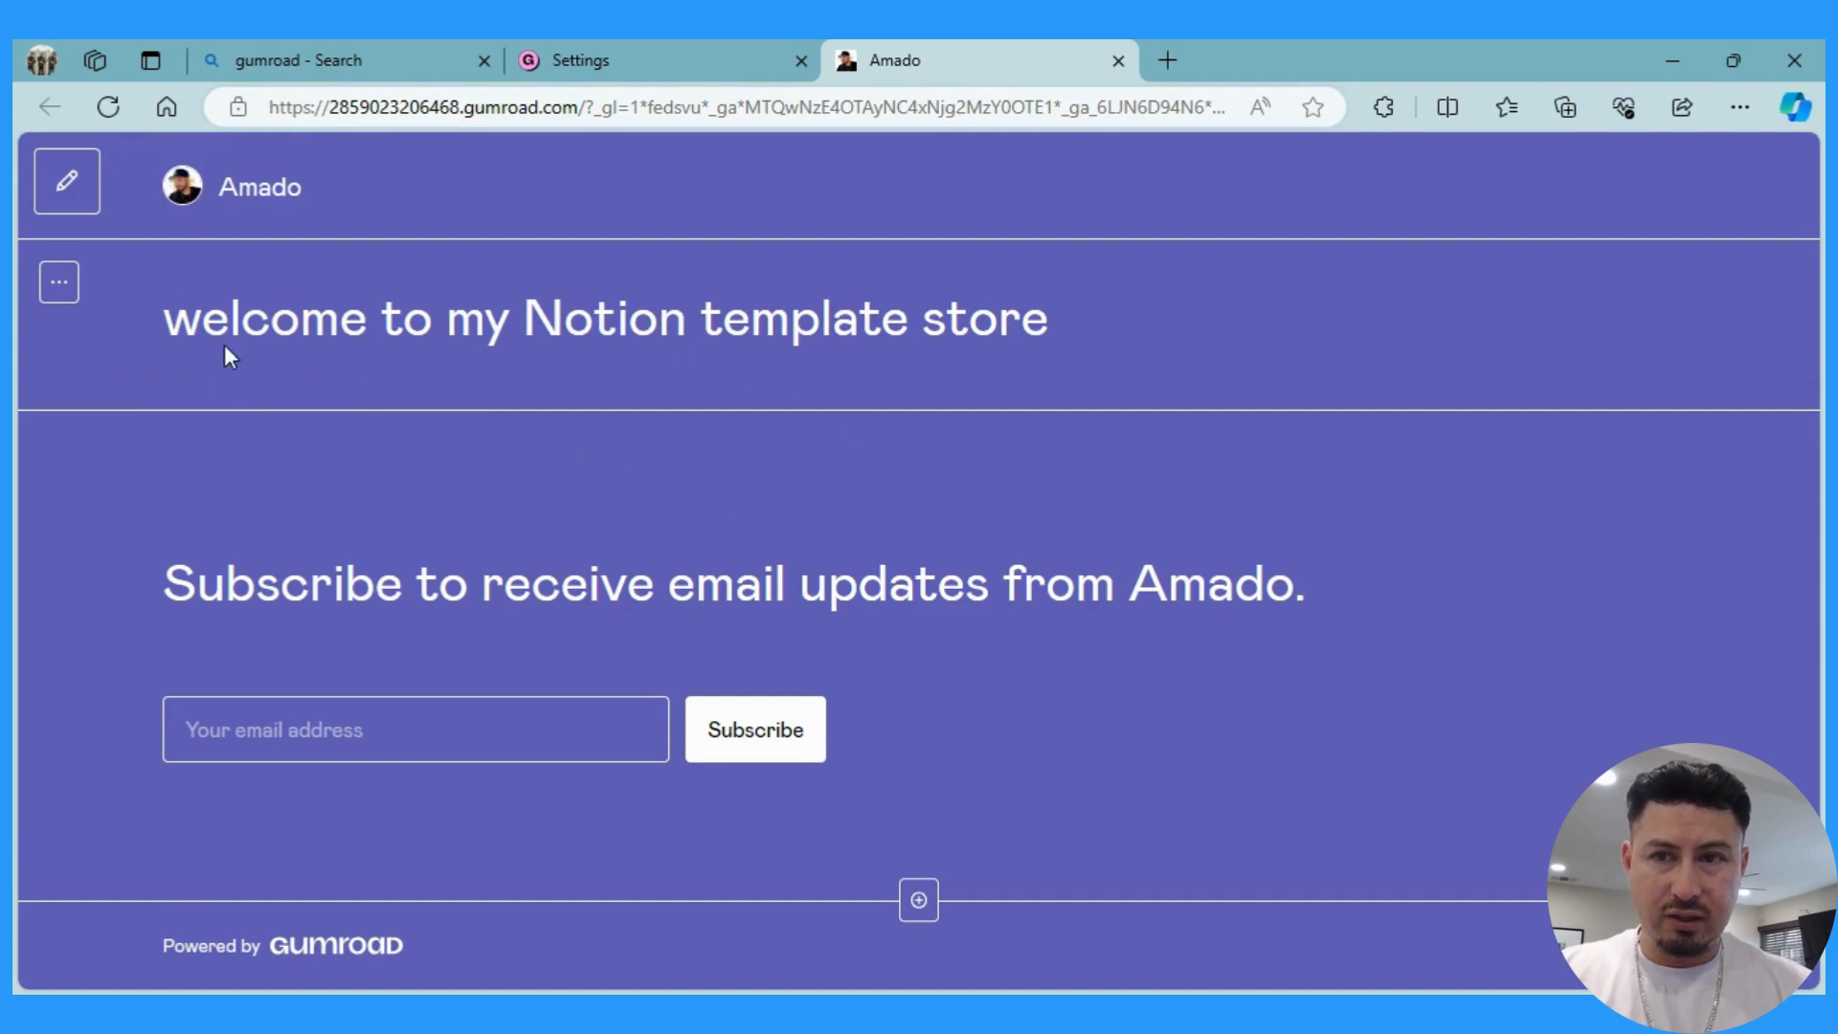
click(1118, 67)
Set the profile's background color to white and save the profile settings.
scroll(743, 767, down, 10)
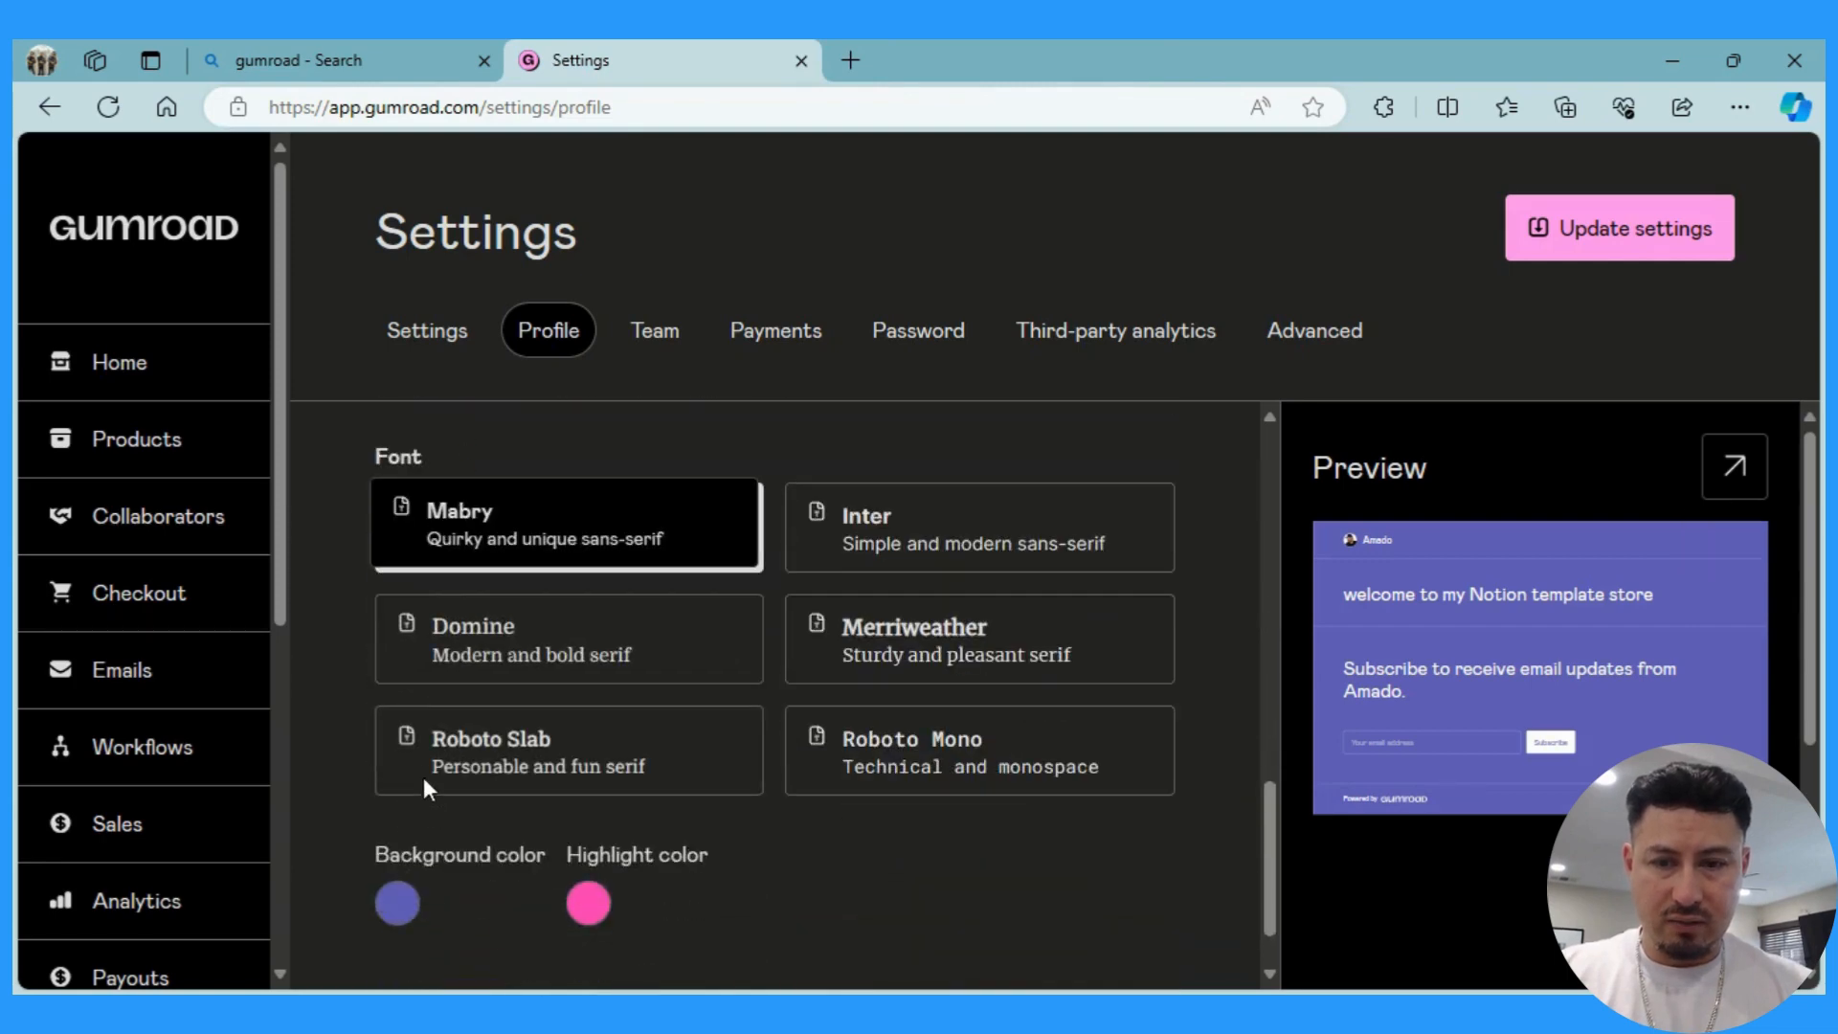
drag(396, 663, 349, 504)
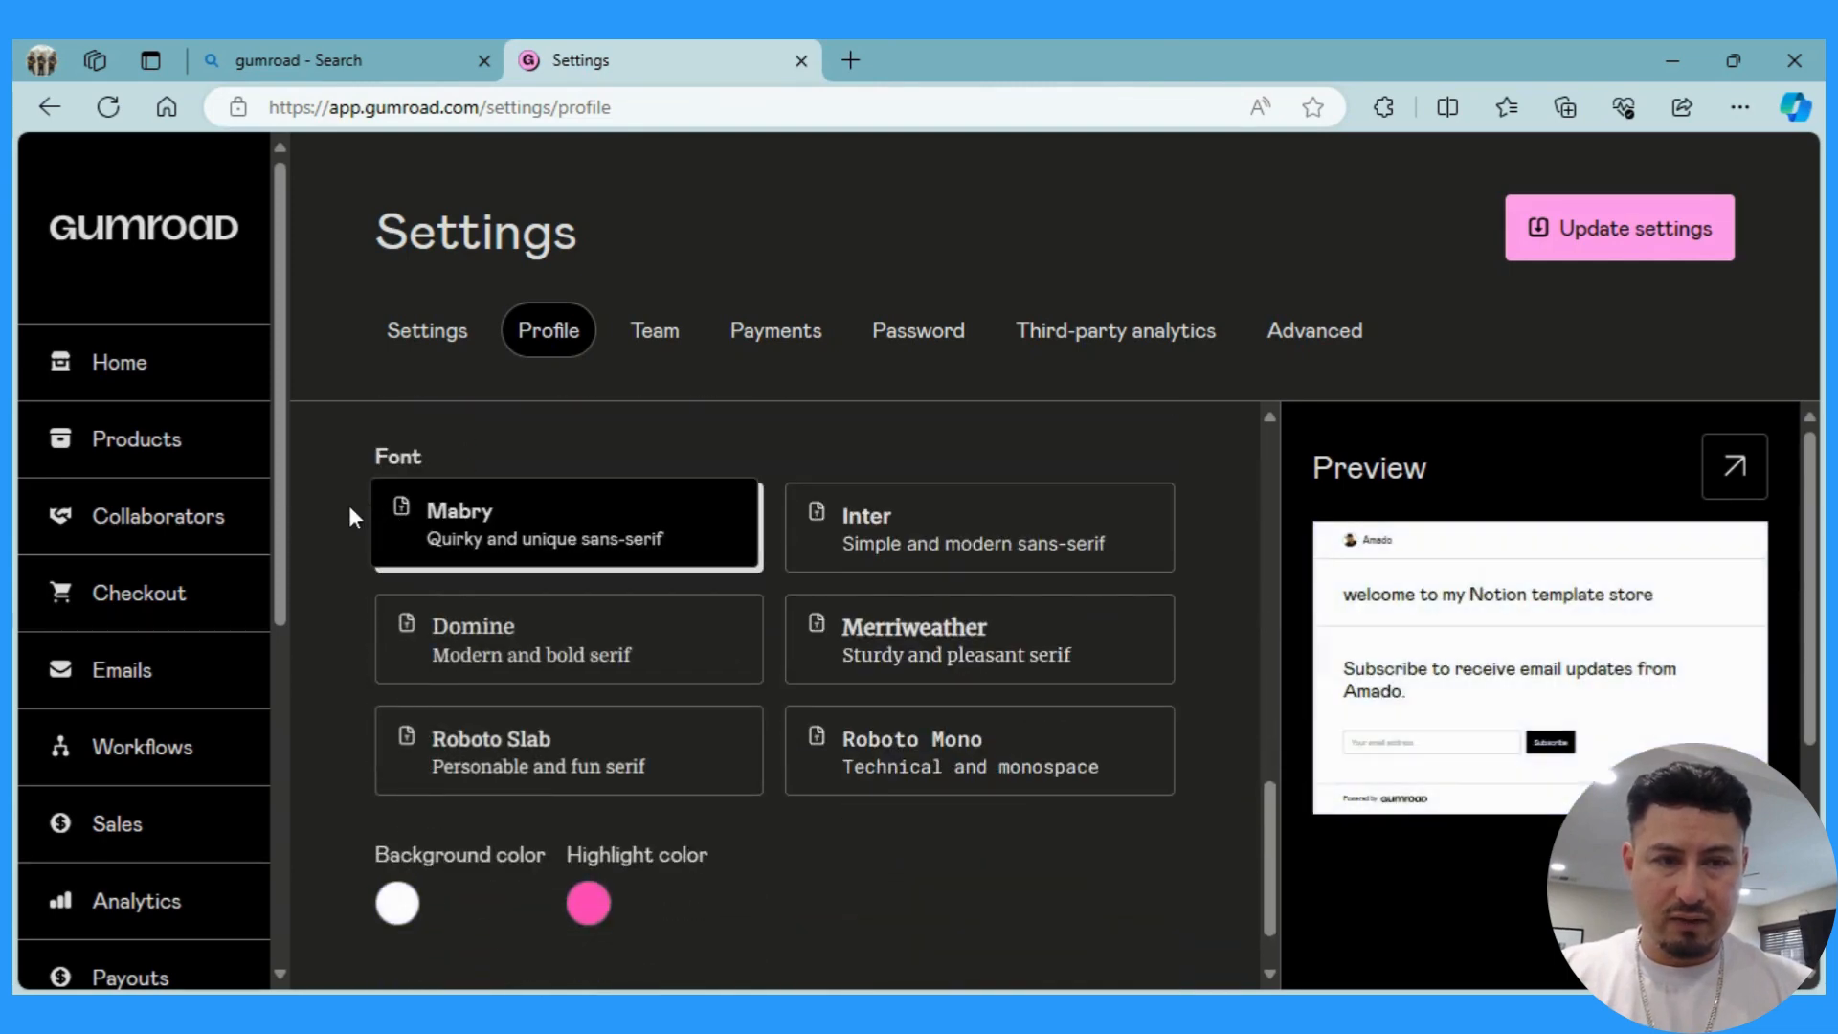
click(1577, 255)
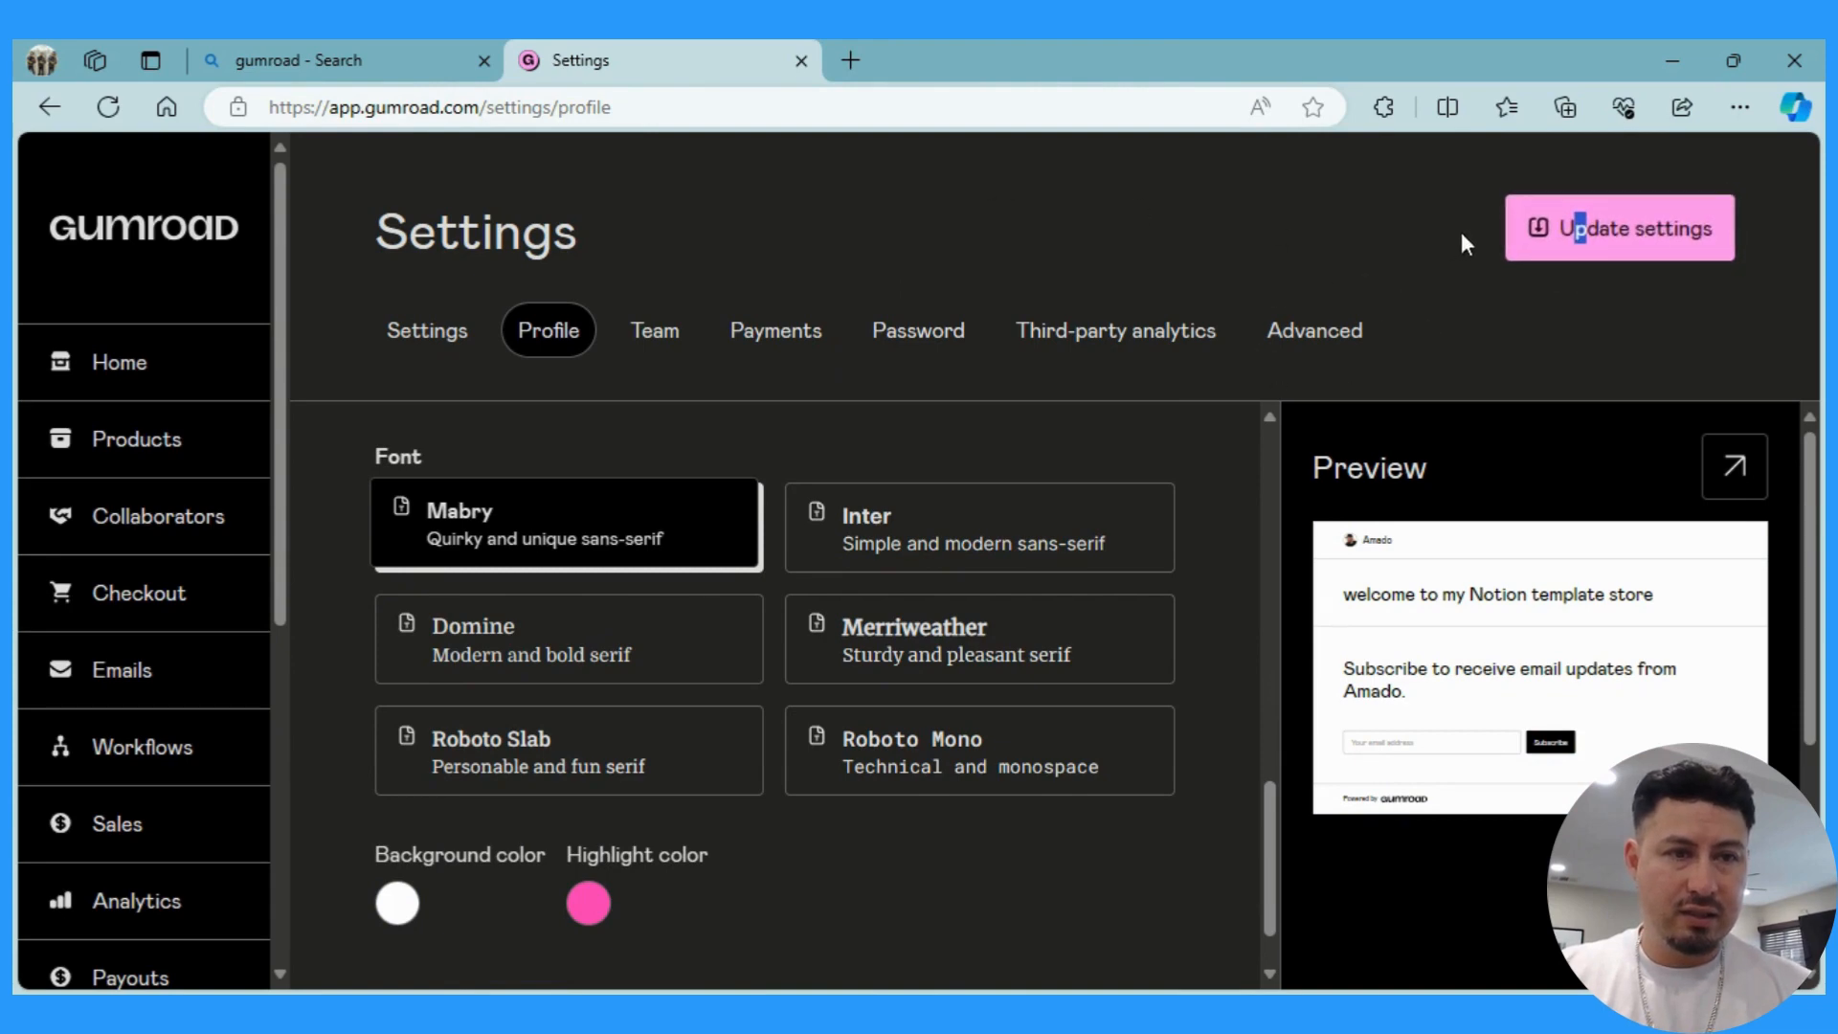
click(1580, 230)
click(1252, 212)
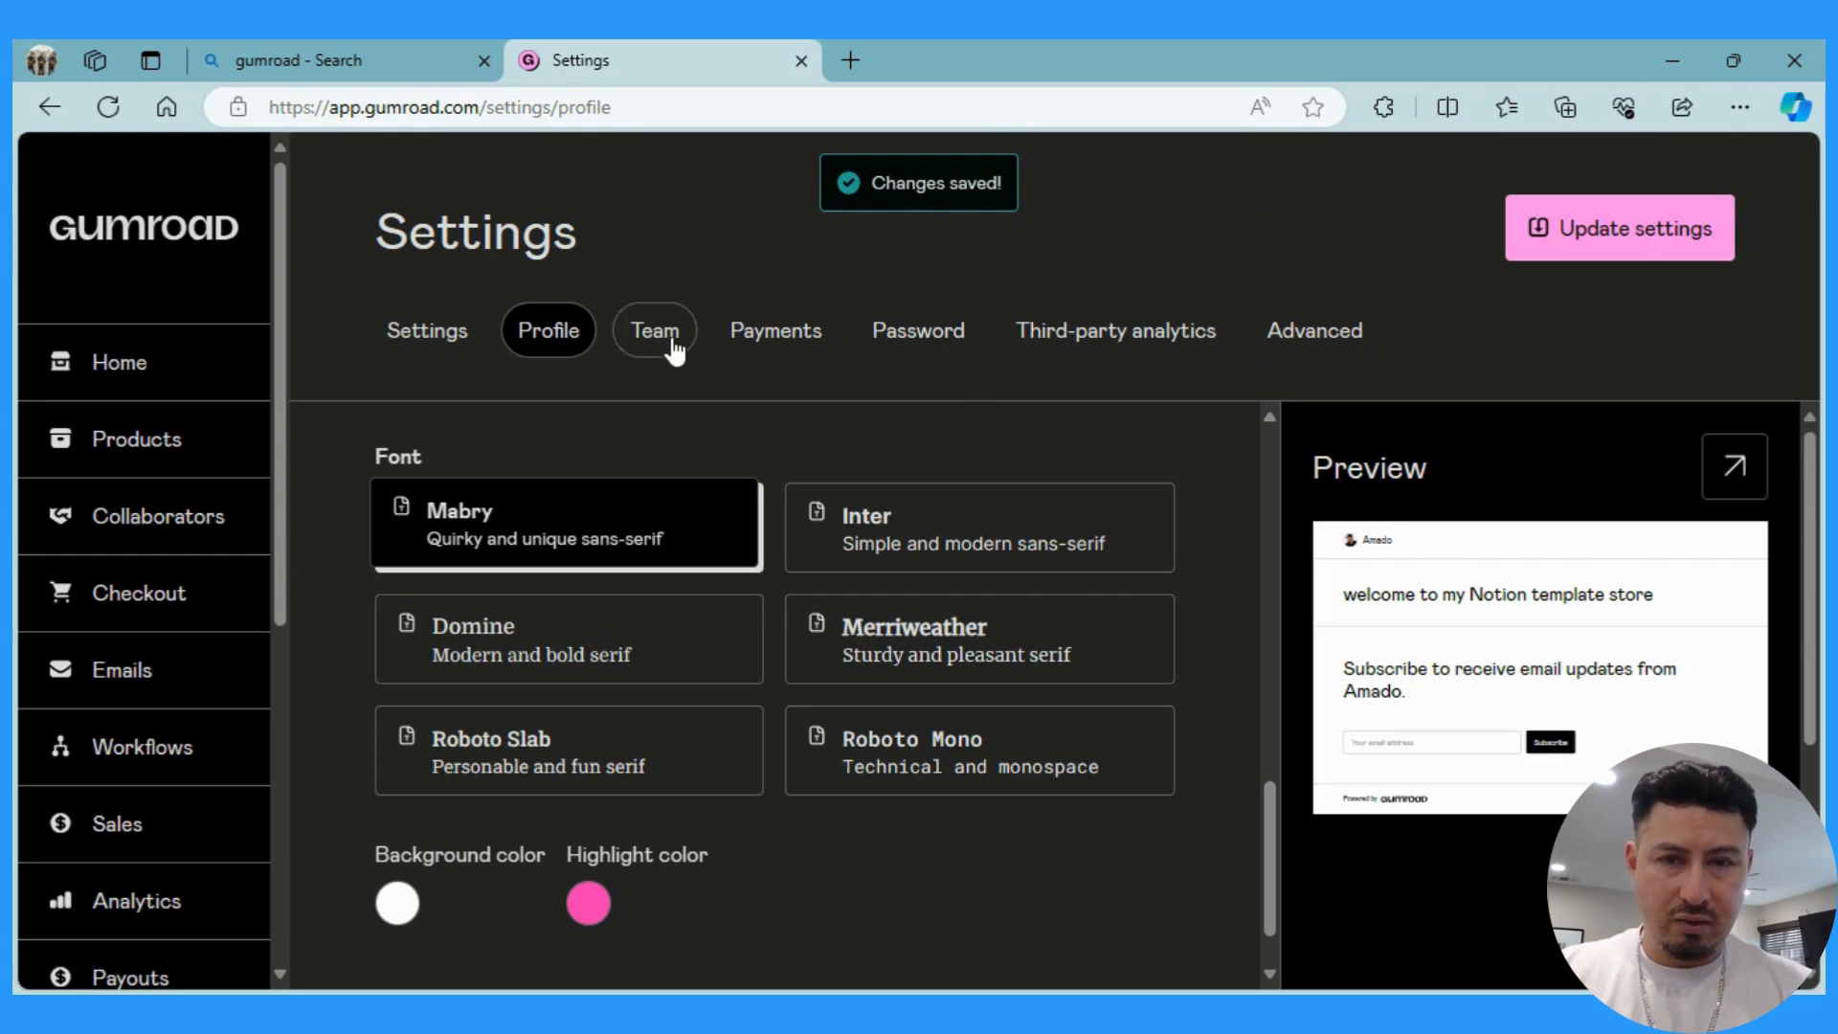
Review the account's general settings, including the user details and the email and mobile notification options.
click(432, 345)
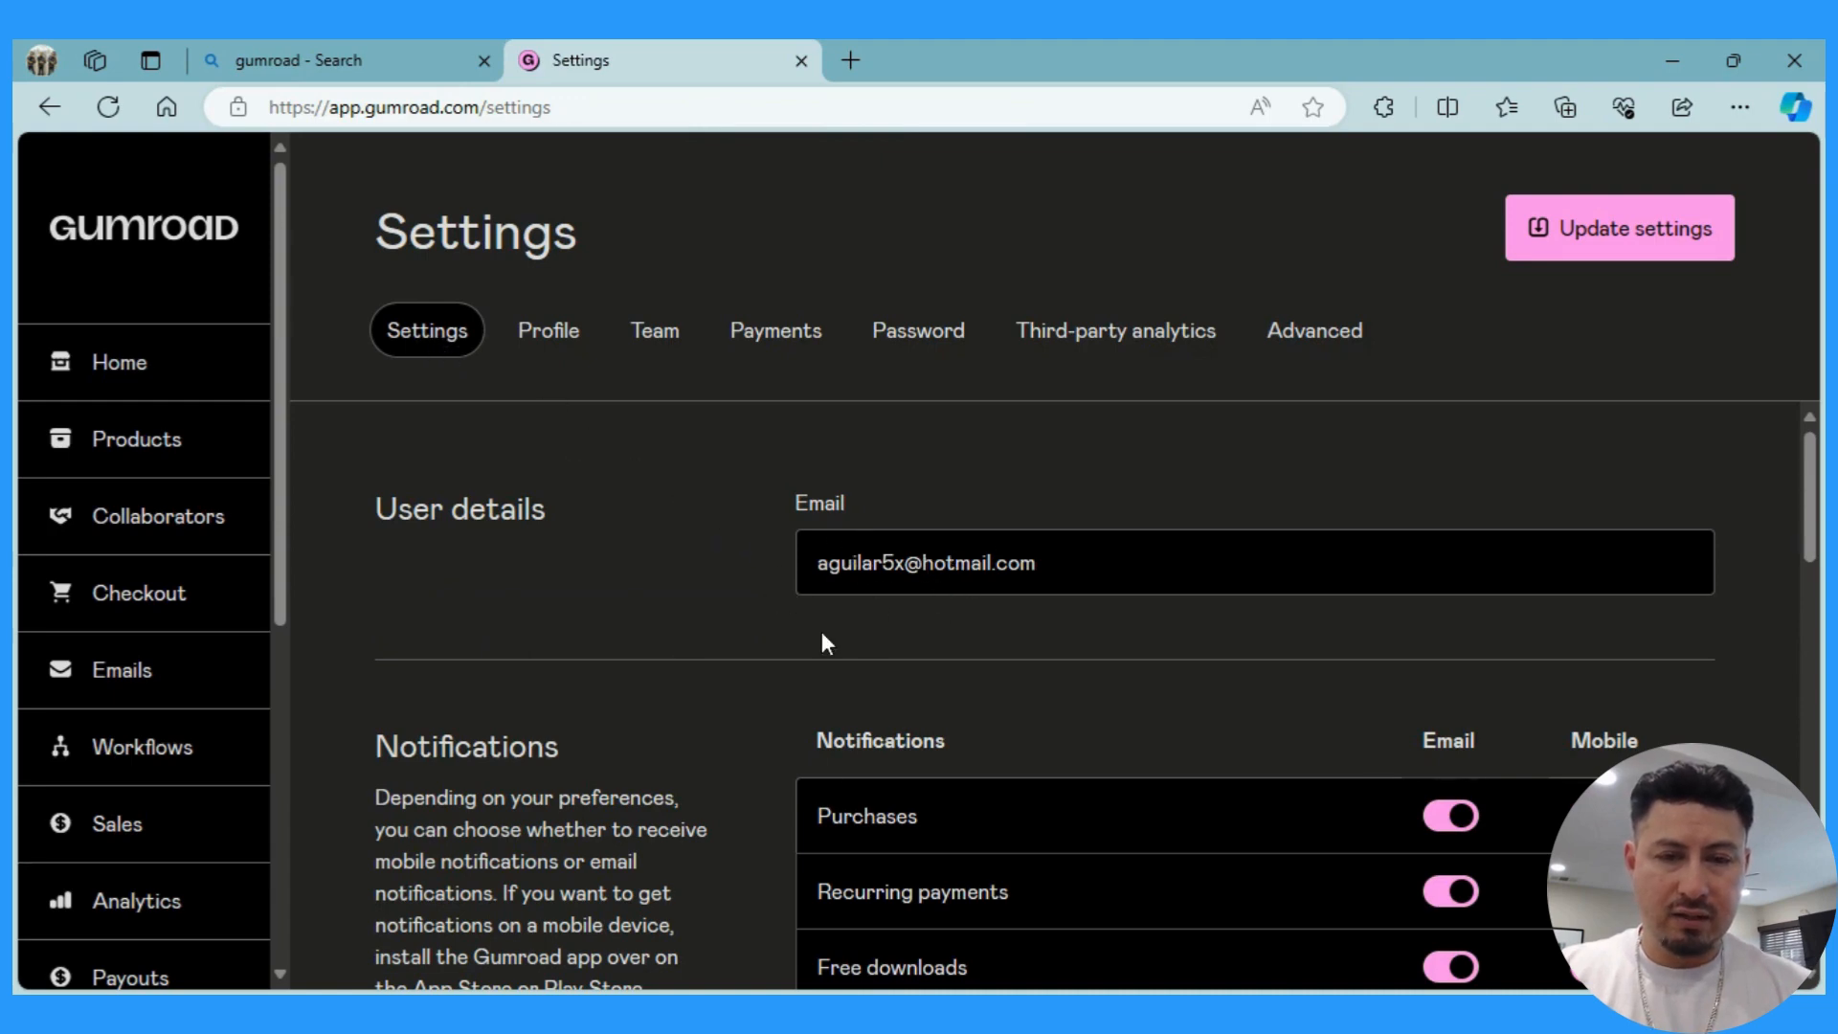
scroll(822, 630, down, 3)
scroll(822, 630, up, 1)
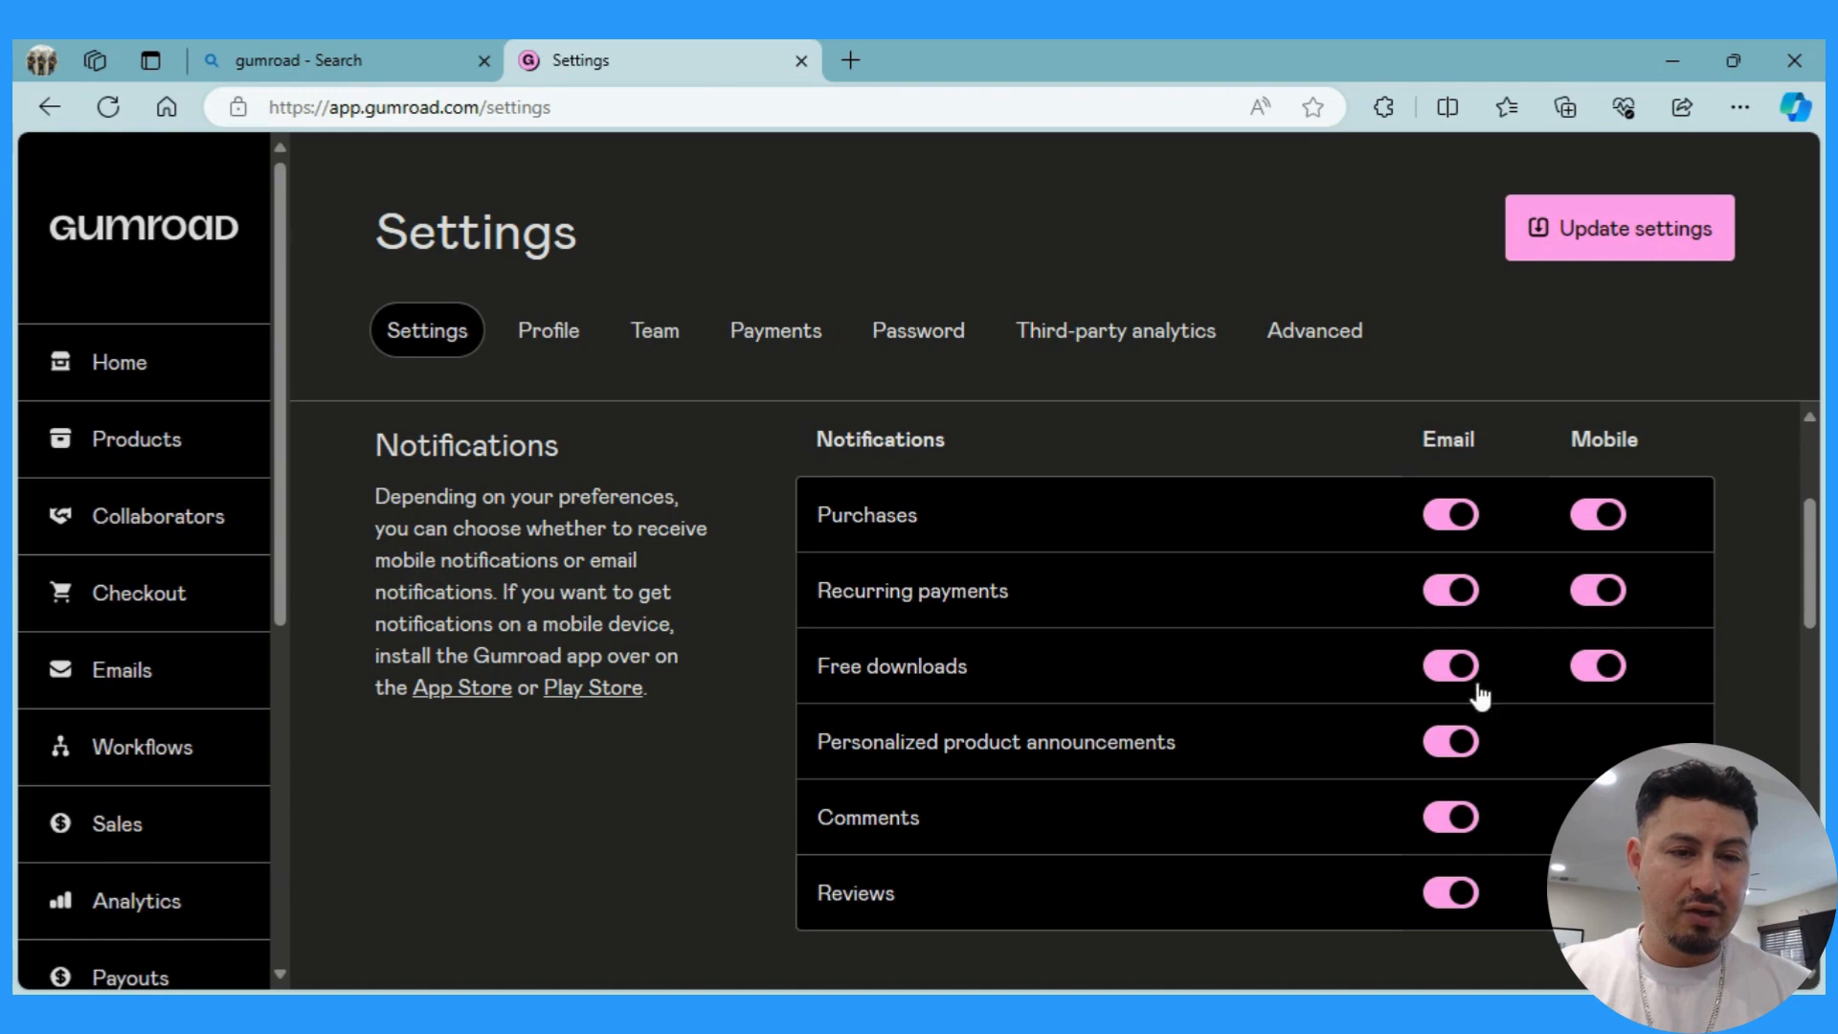
scroll(1097, 519, up, 1)
scroll(1094, 519, down, 1)
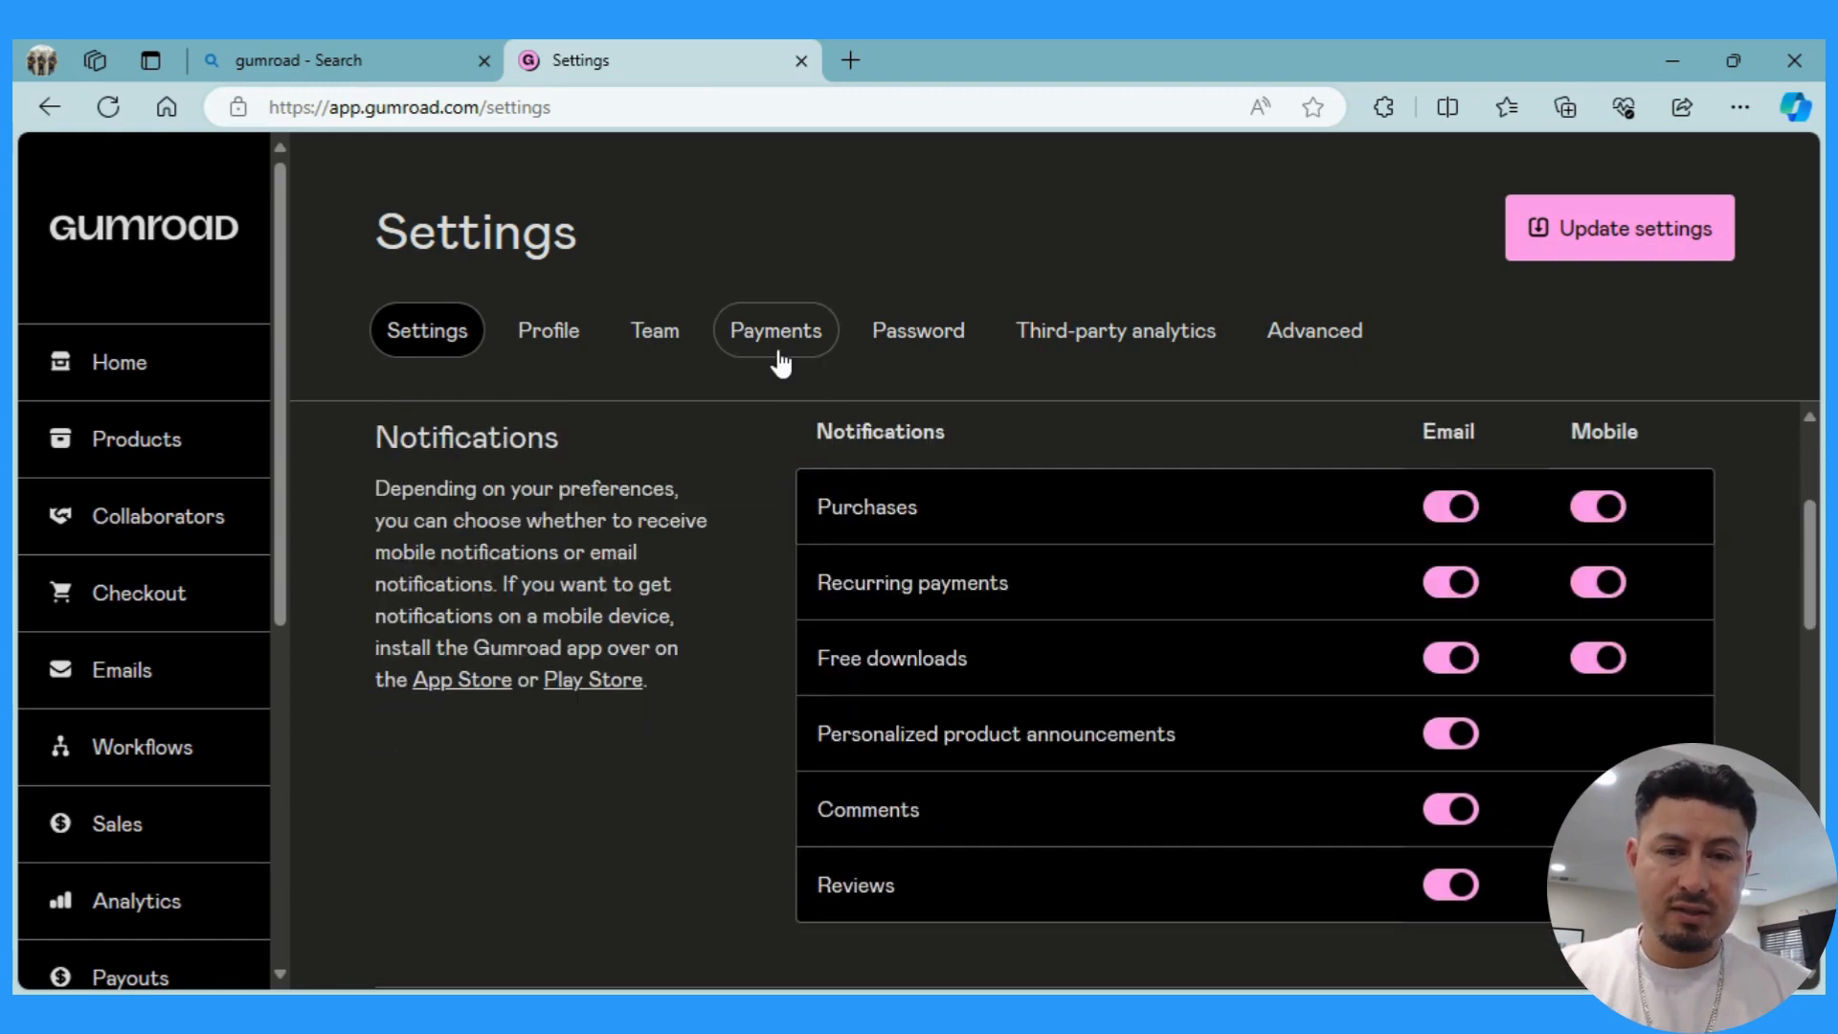
In the payment settings, set the country to United States, check all three payout eligibility statements and save.
click(777, 335)
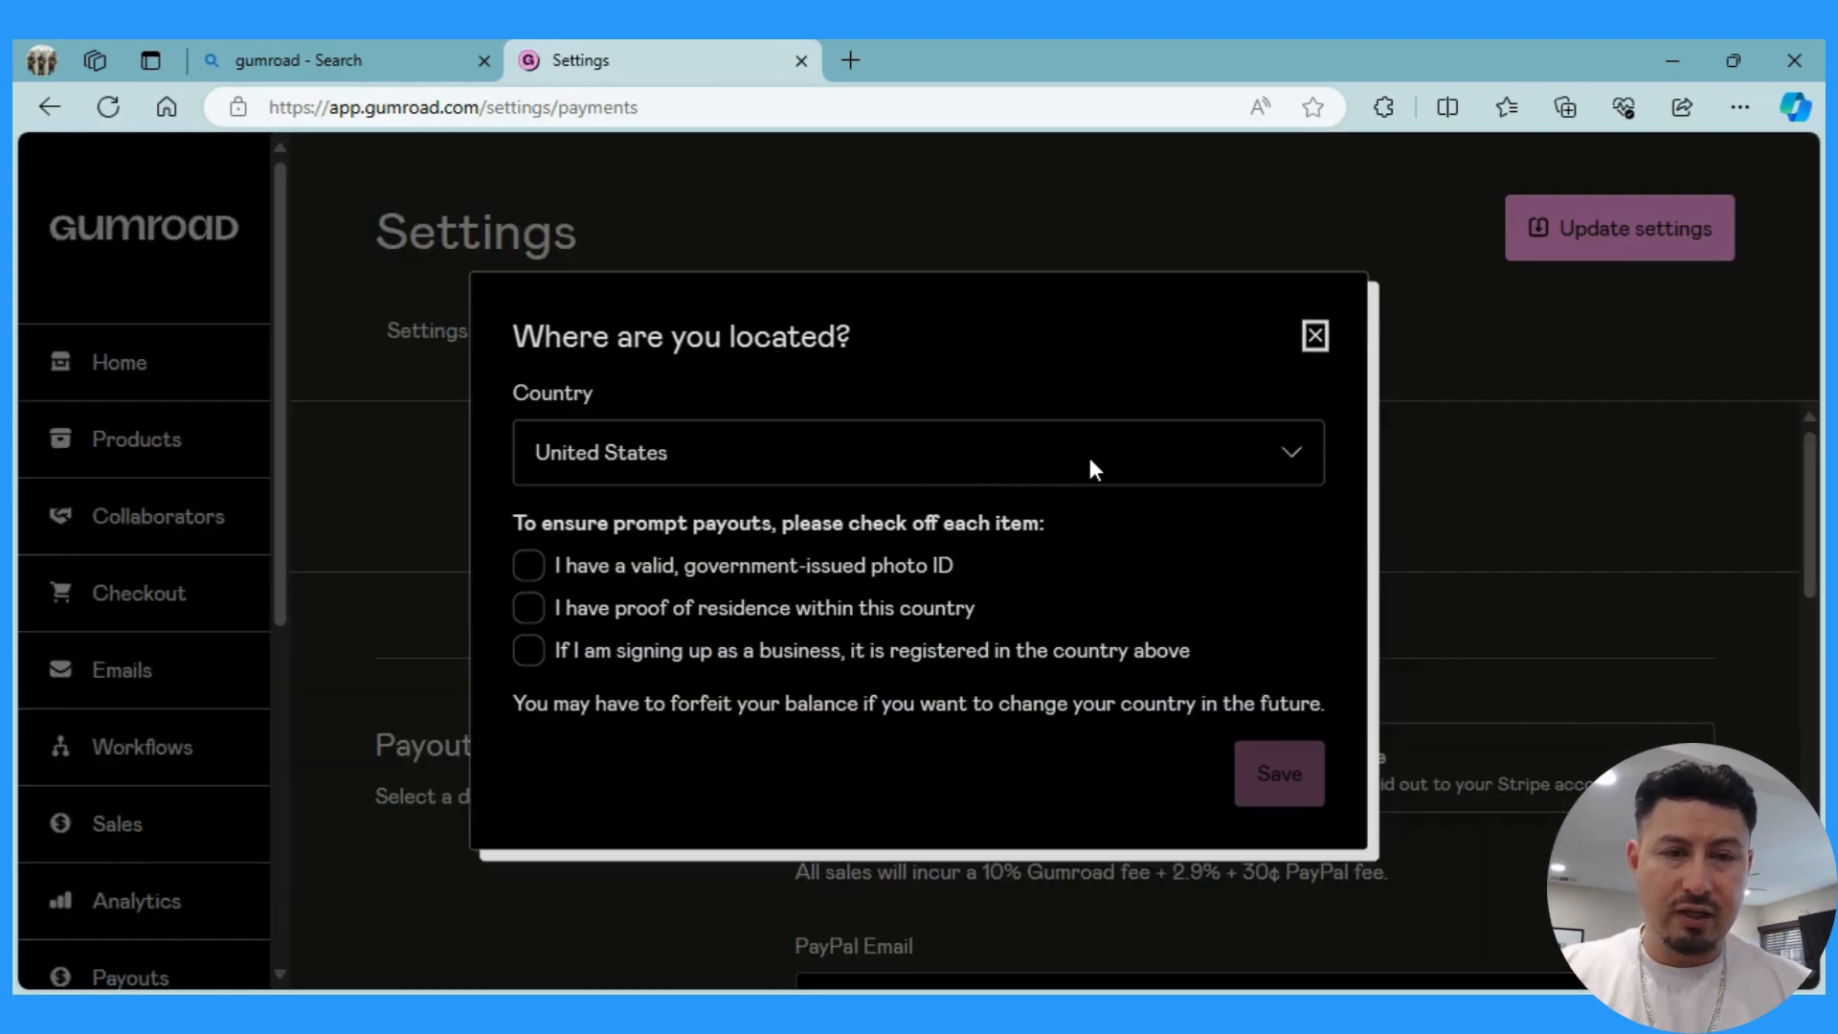
click(1298, 452)
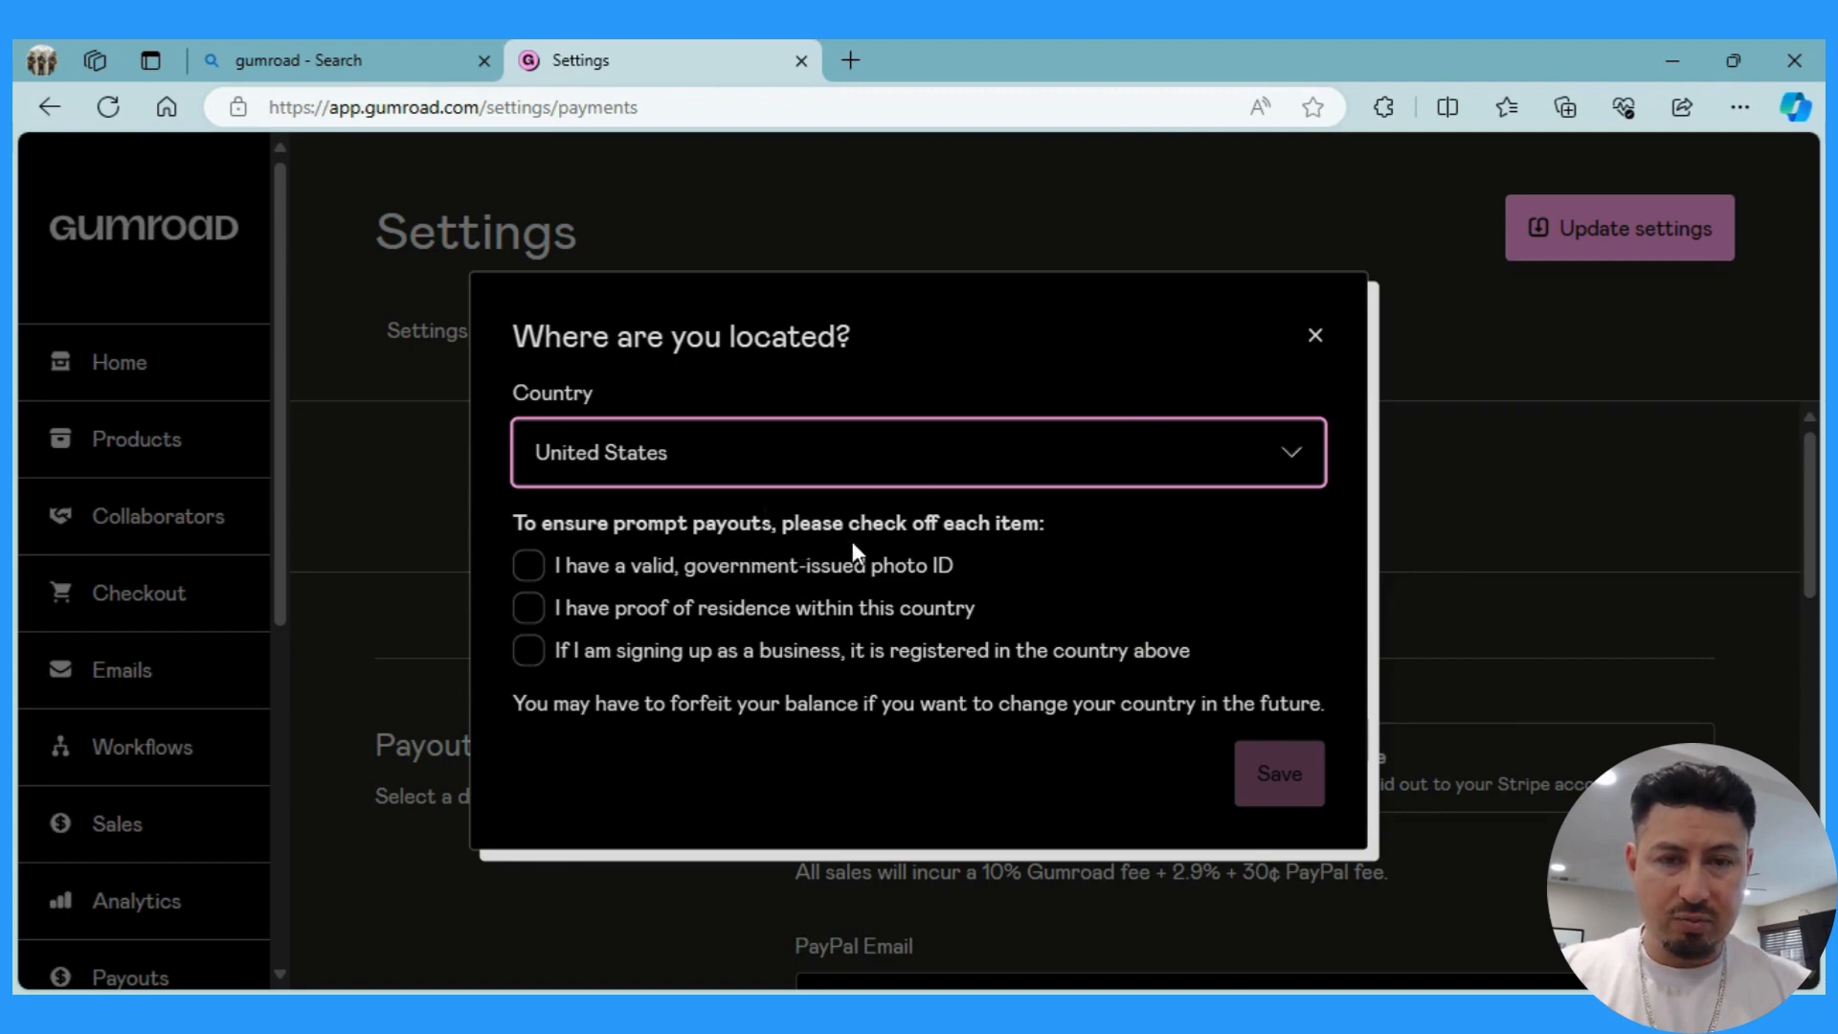
click(619, 581)
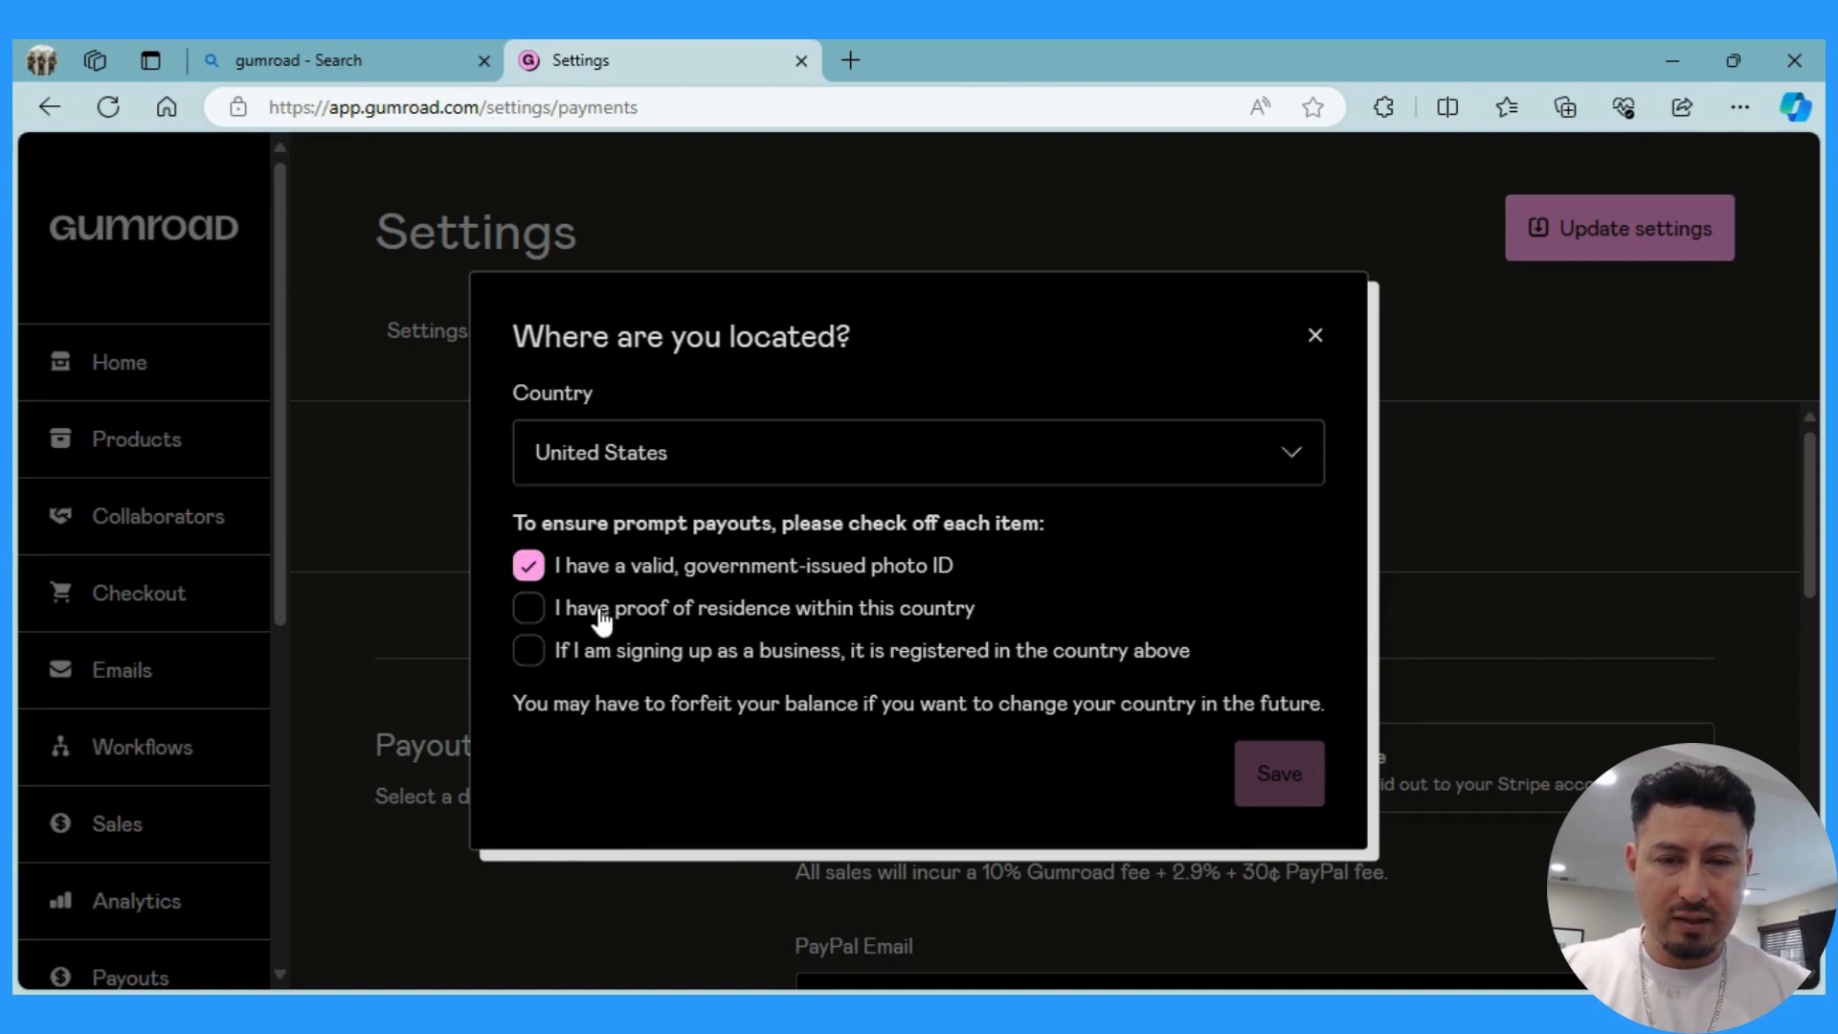
click(601, 621)
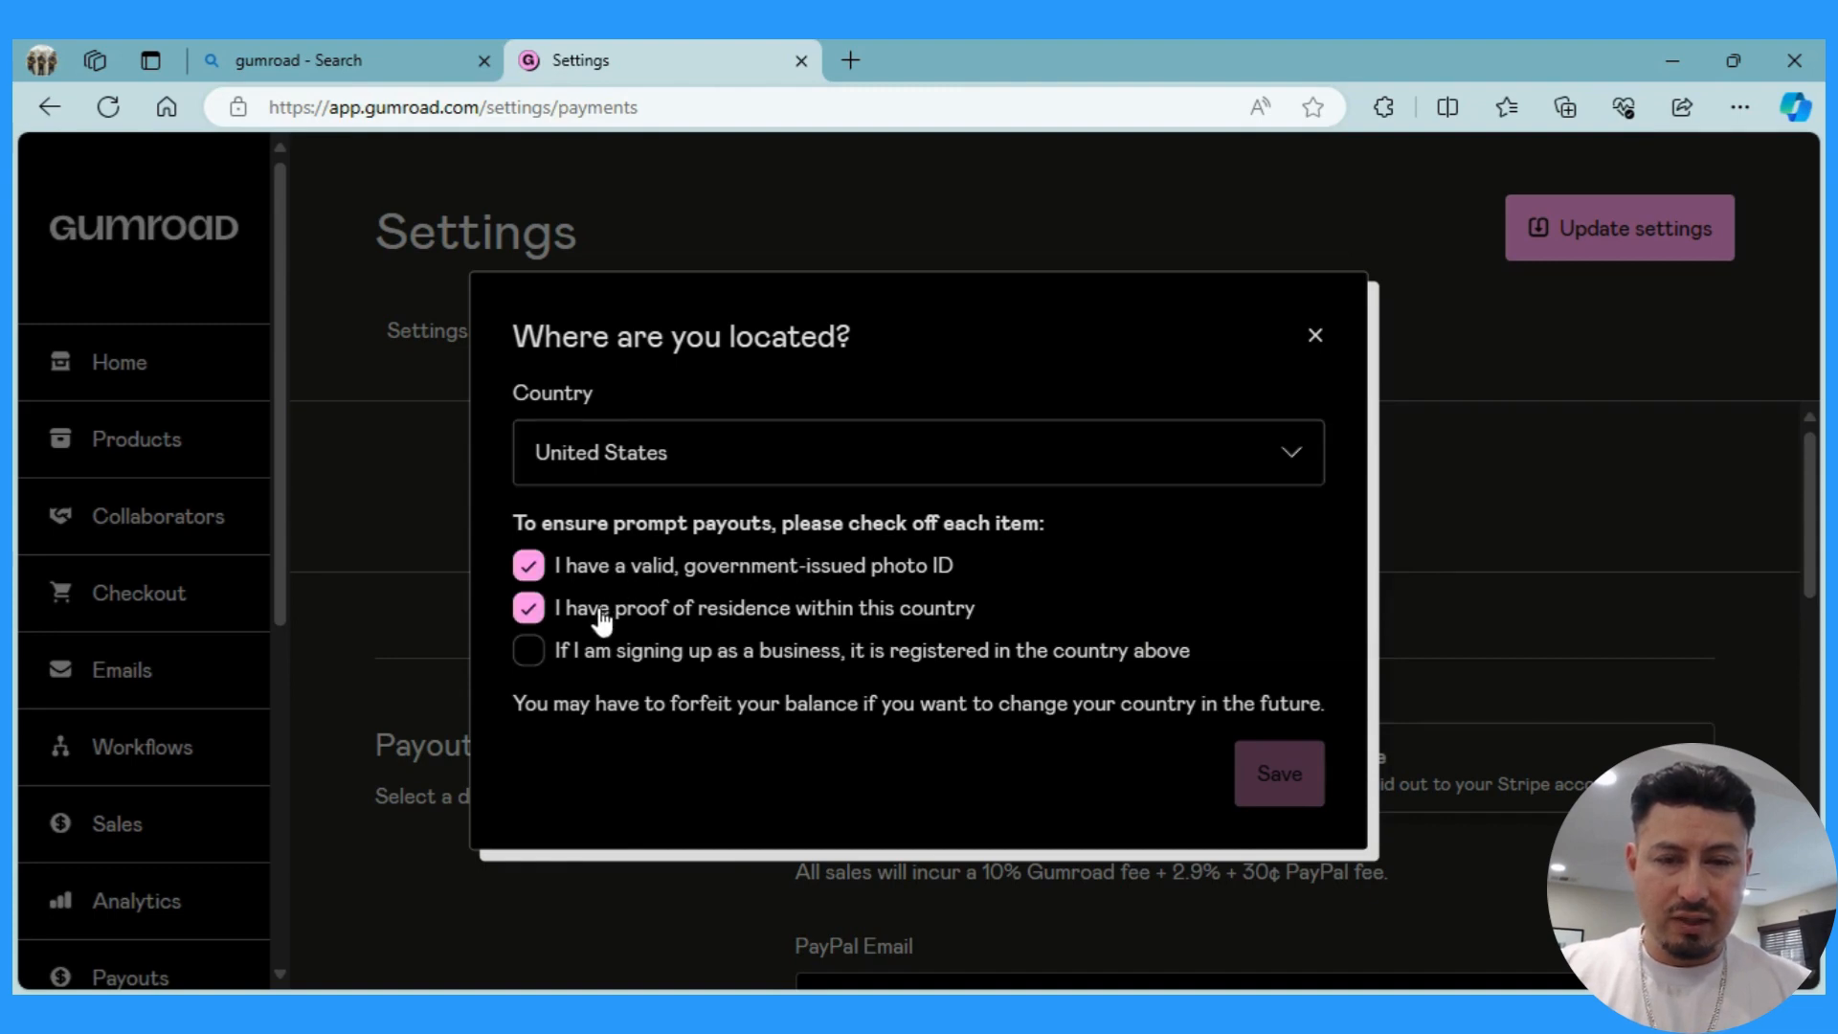
click(571, 656)
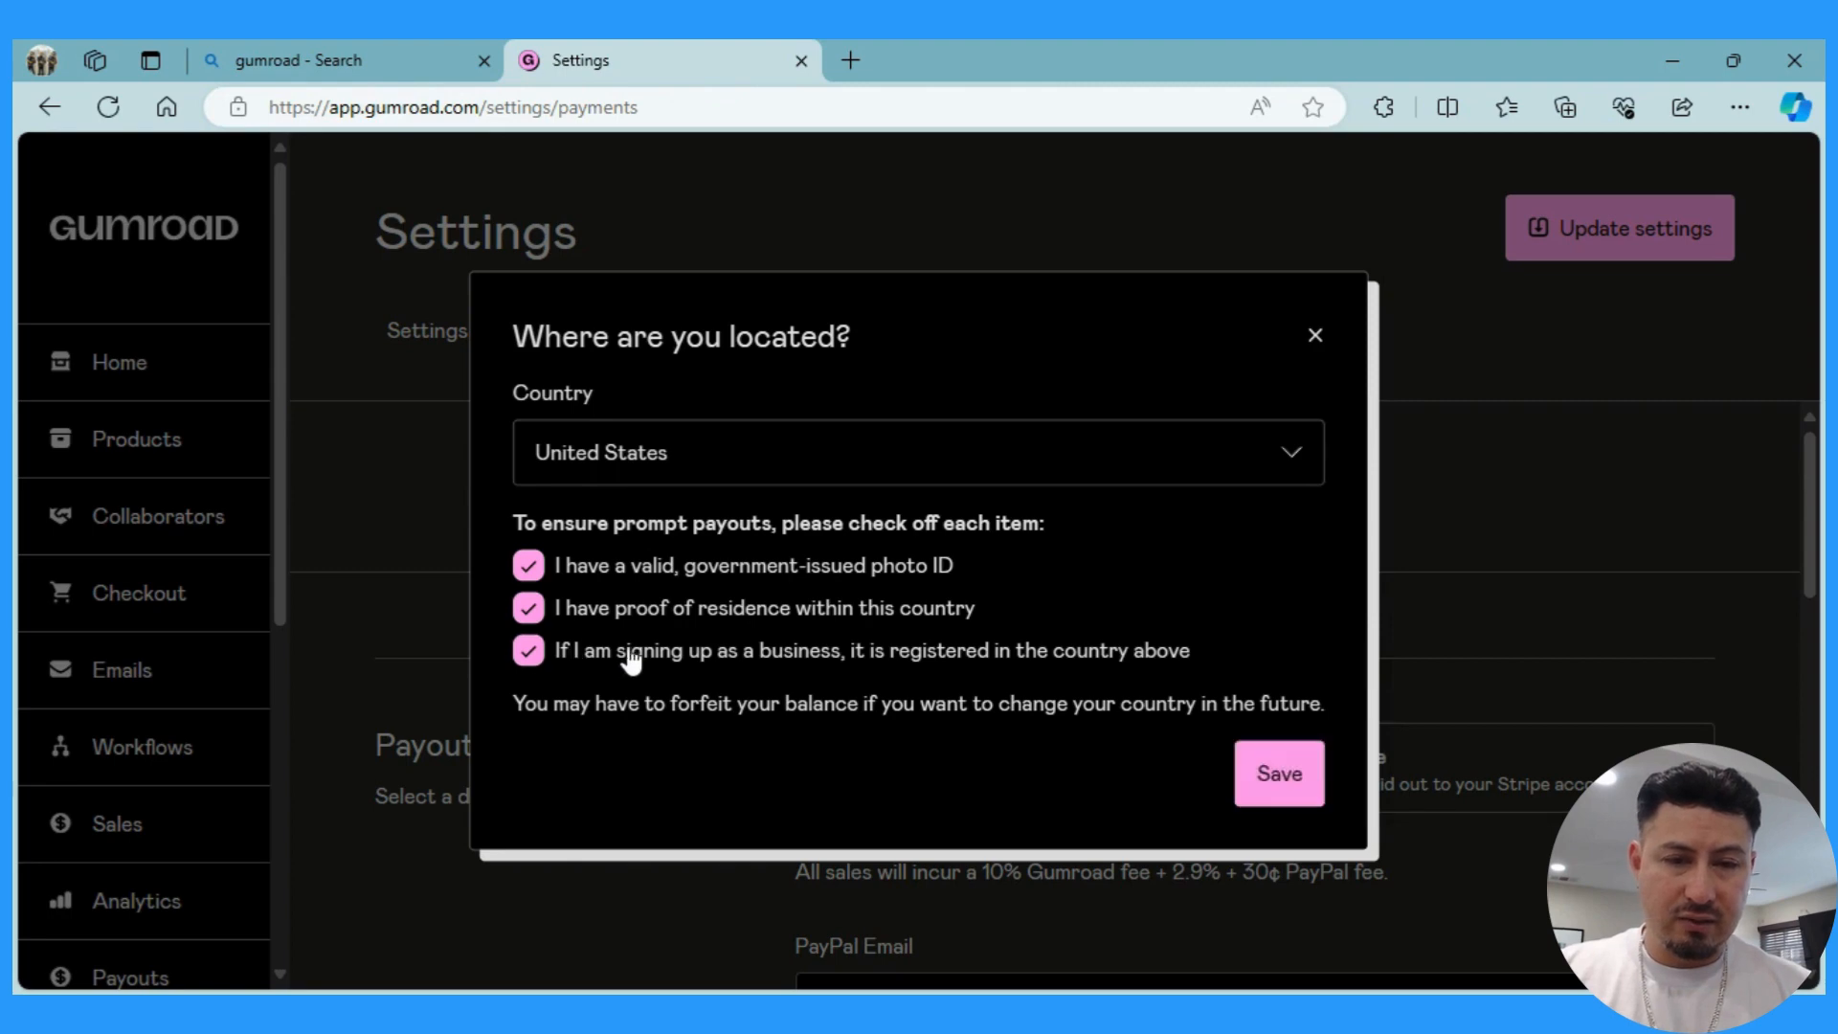
click(1250, 763)
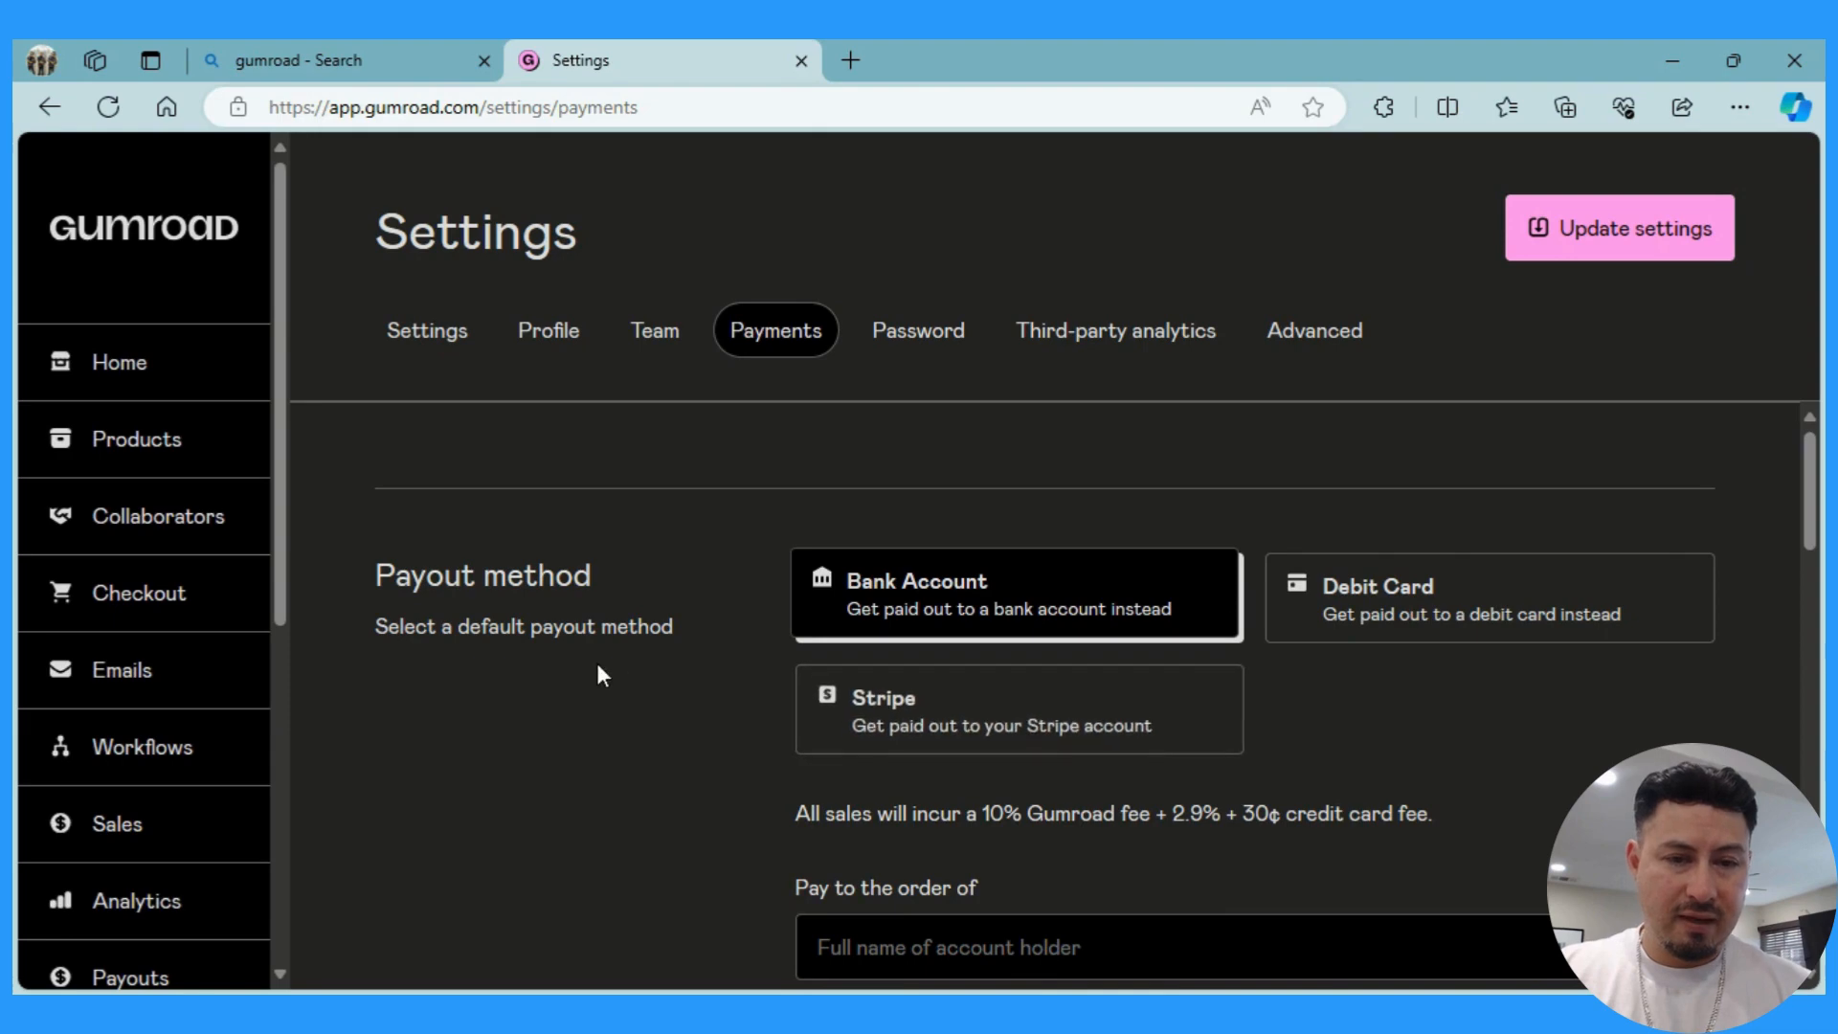
Review the payment settings, from the payout methods and bank account details to the PayPal connection section.
scroll(599, 675, down, 1)
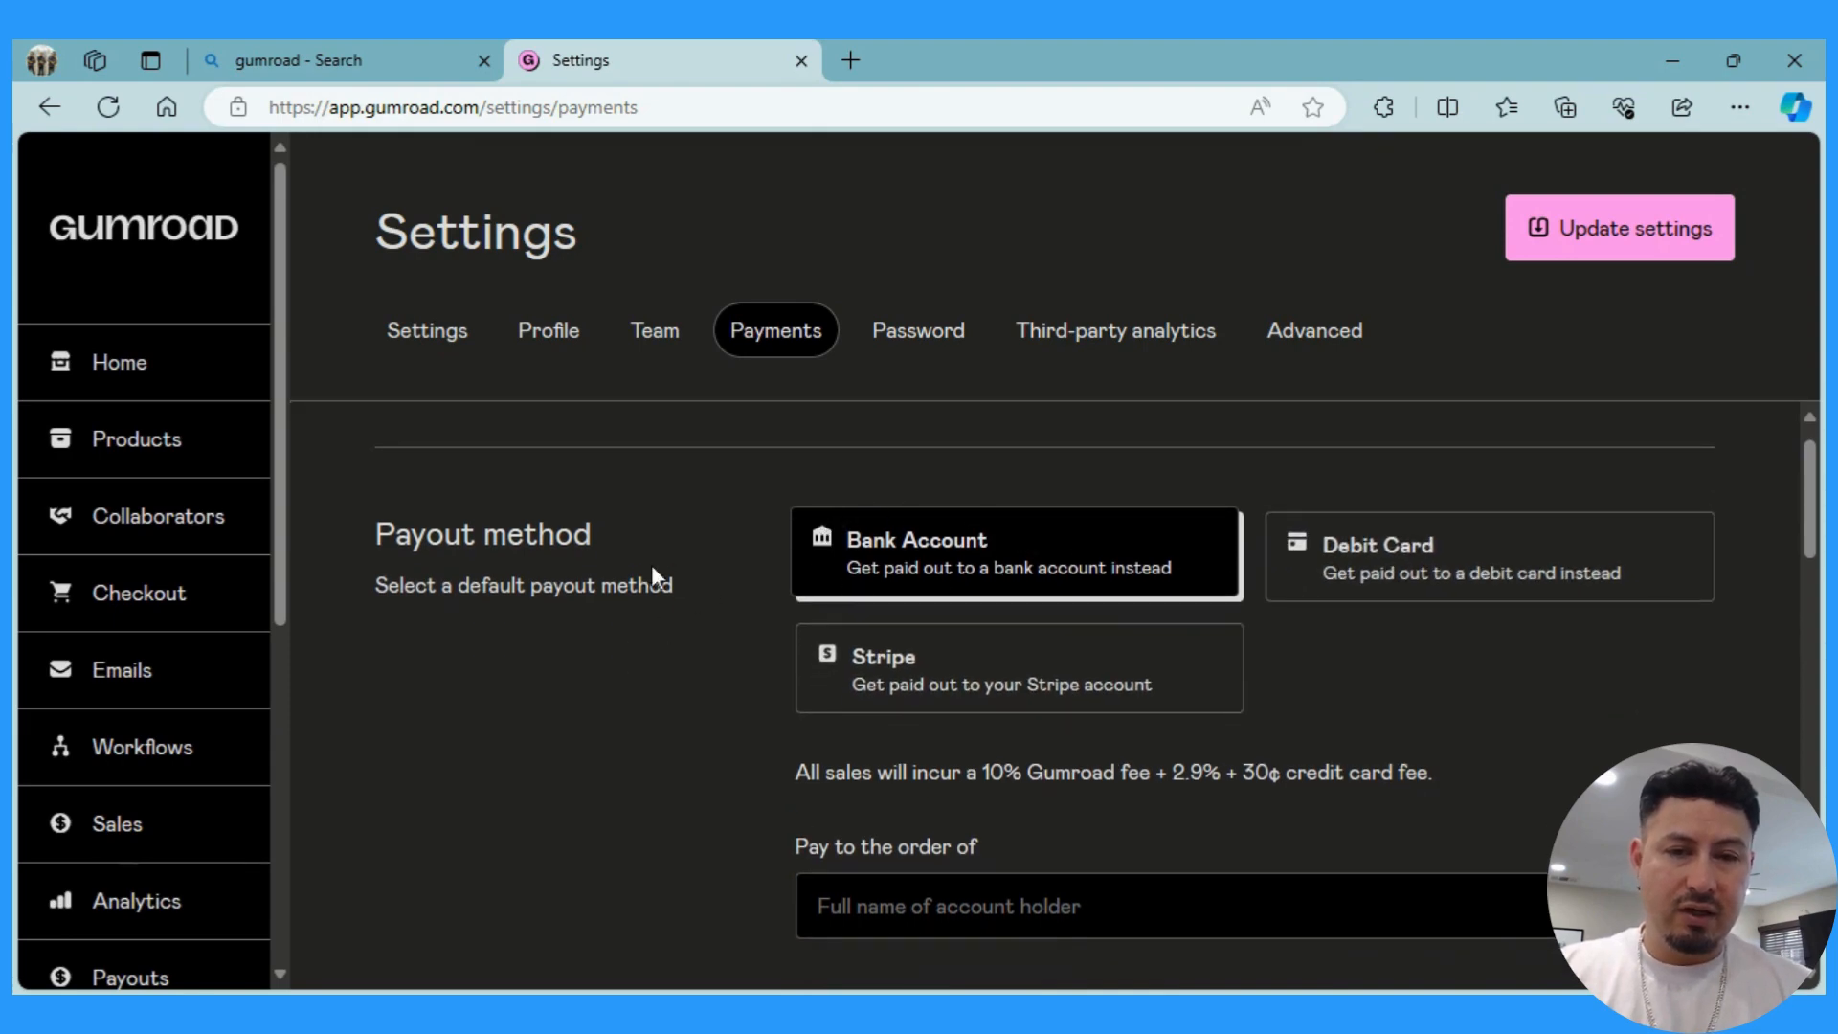
scroll(599, 747, down, 8)
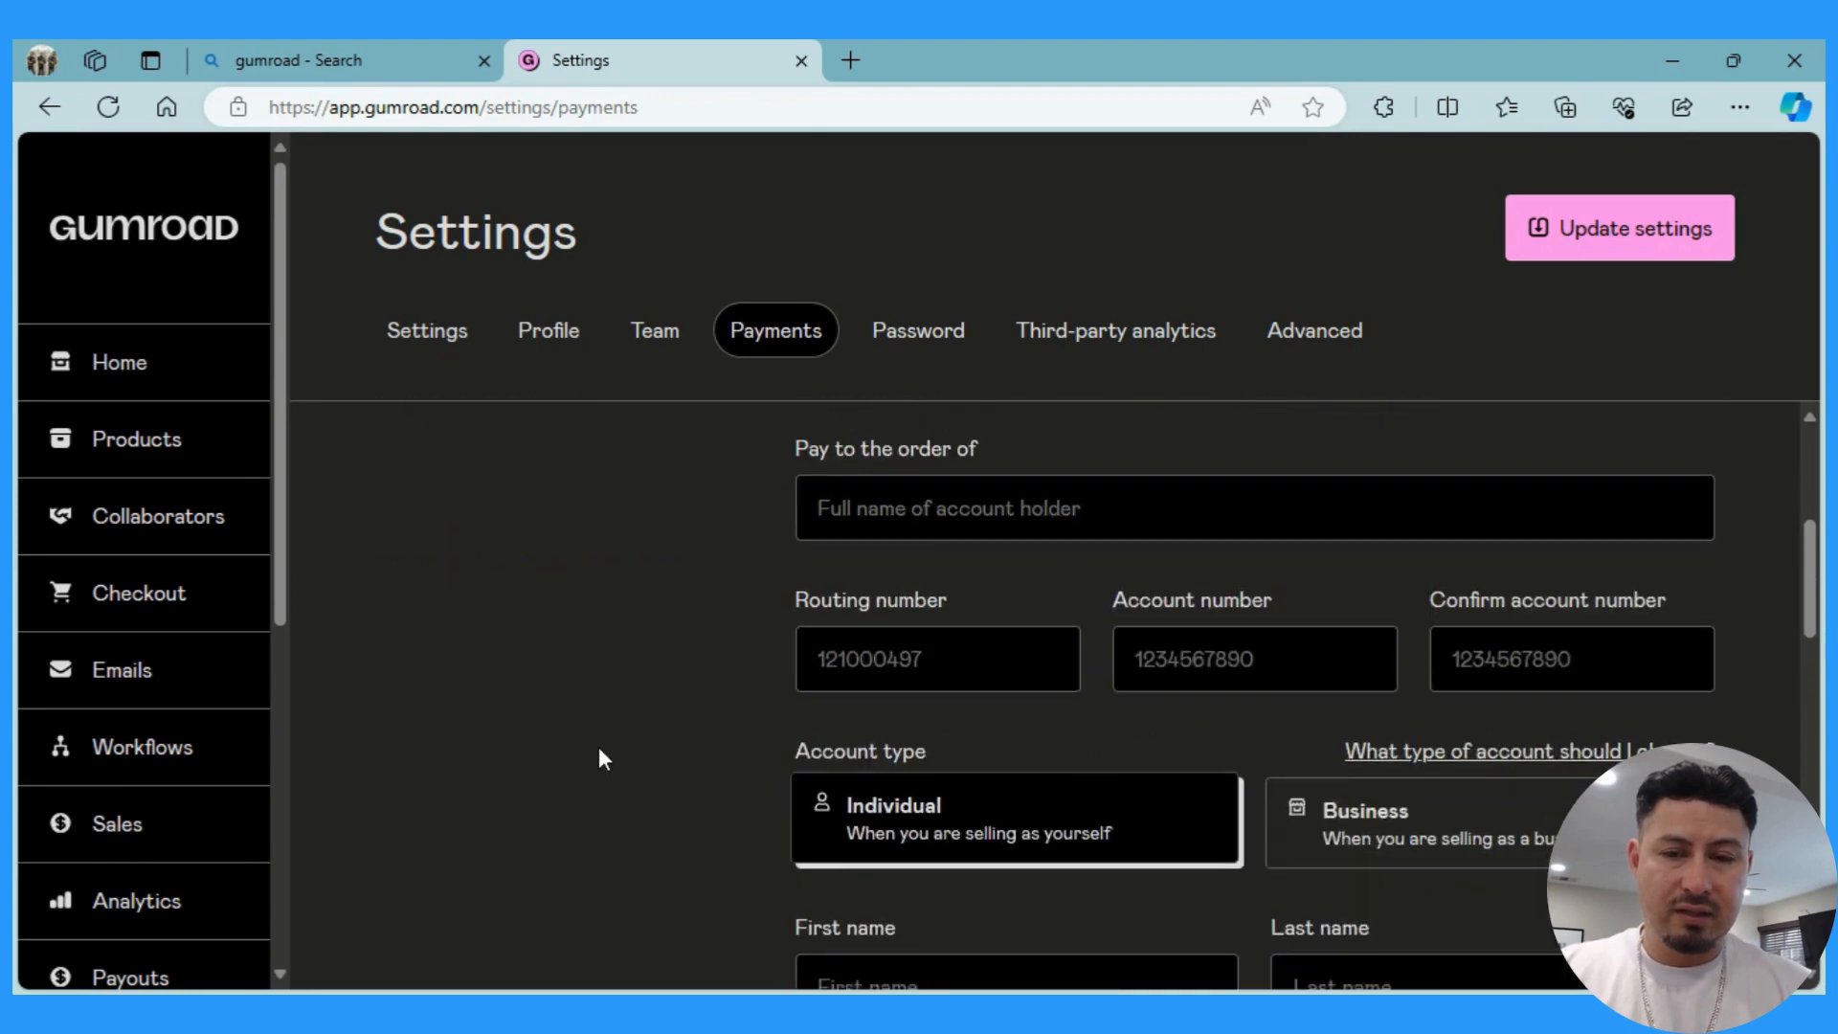
scroll(600, 748, down, 10)
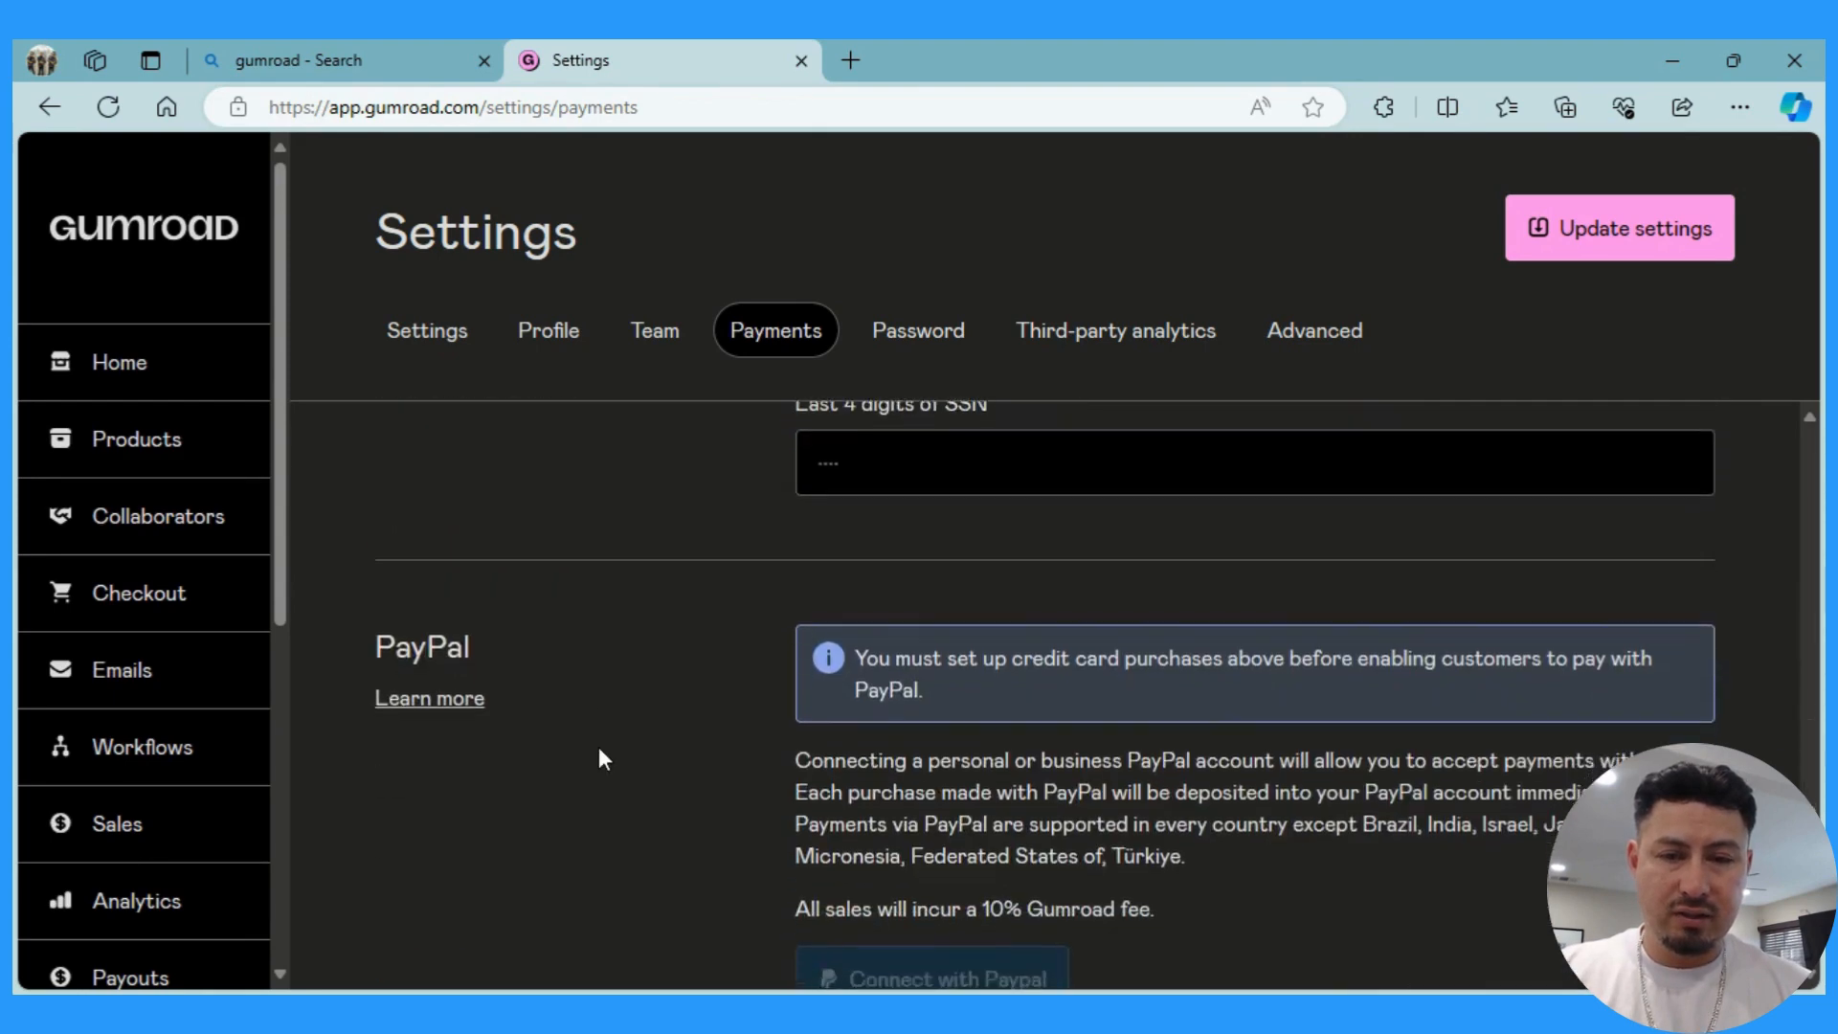
scroll(599, 759, down, 1)
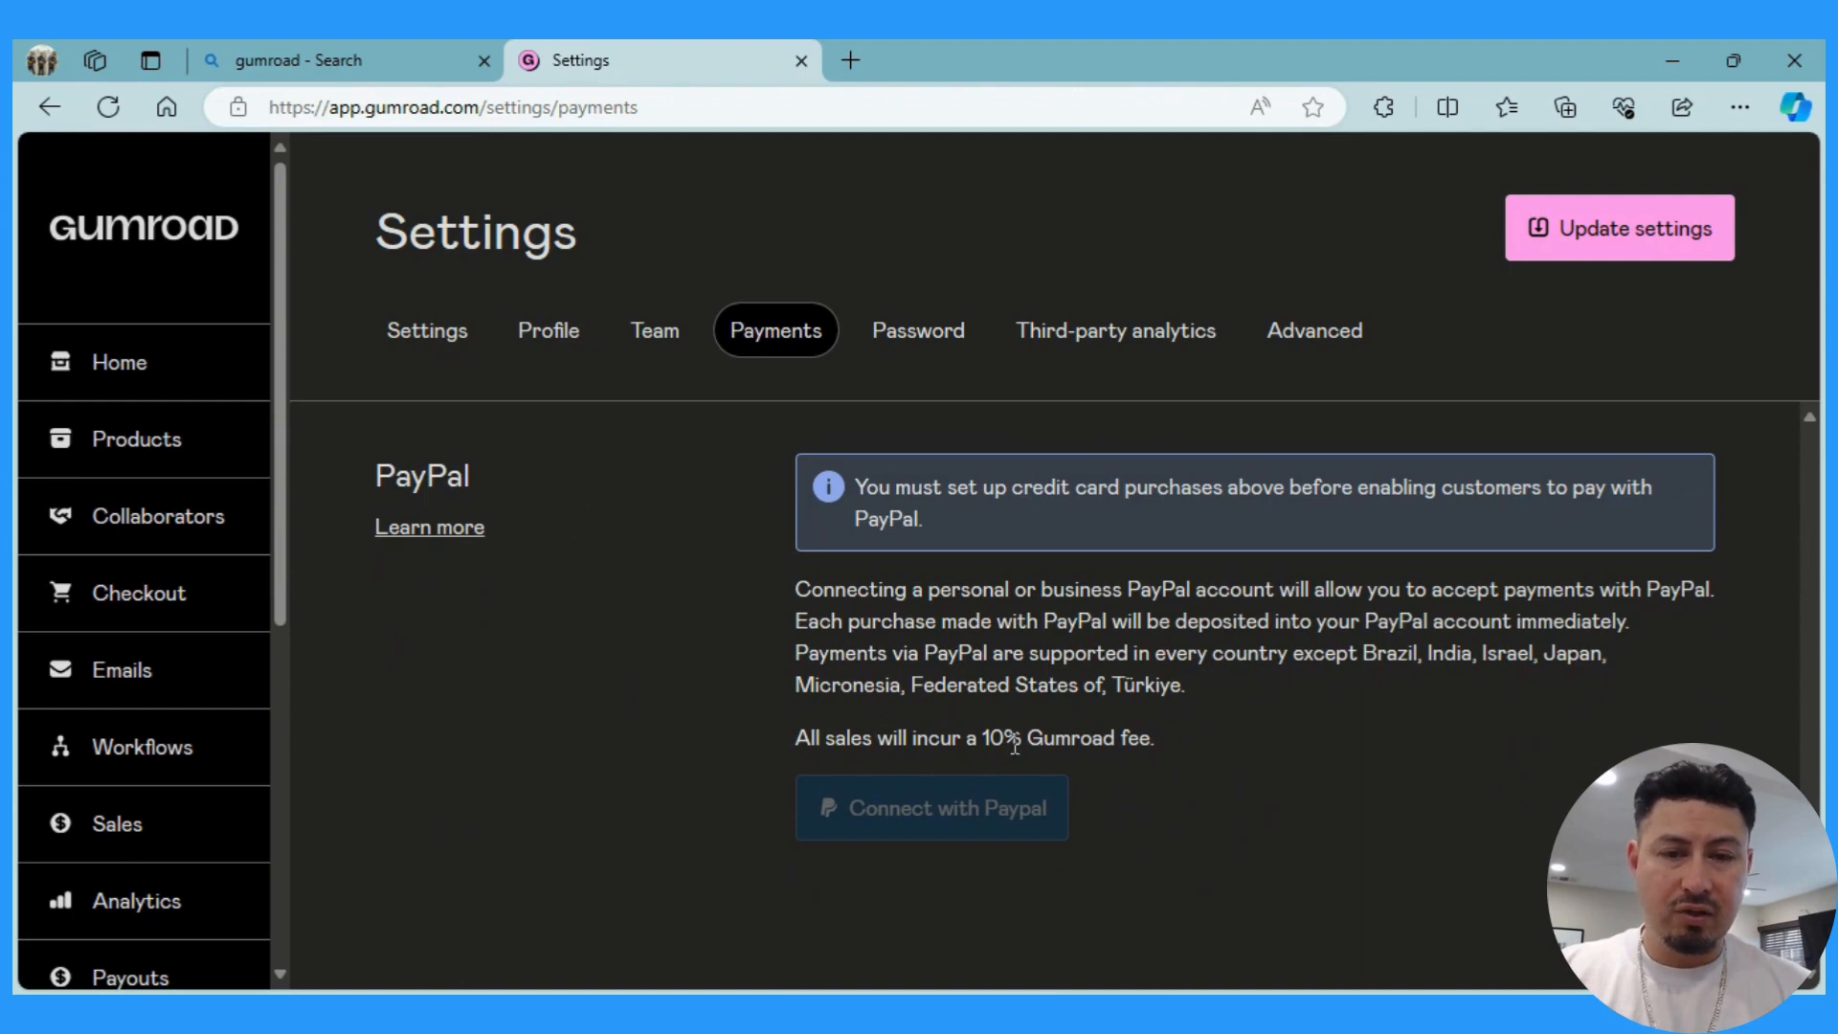
scroll(800, 618, up, 3)
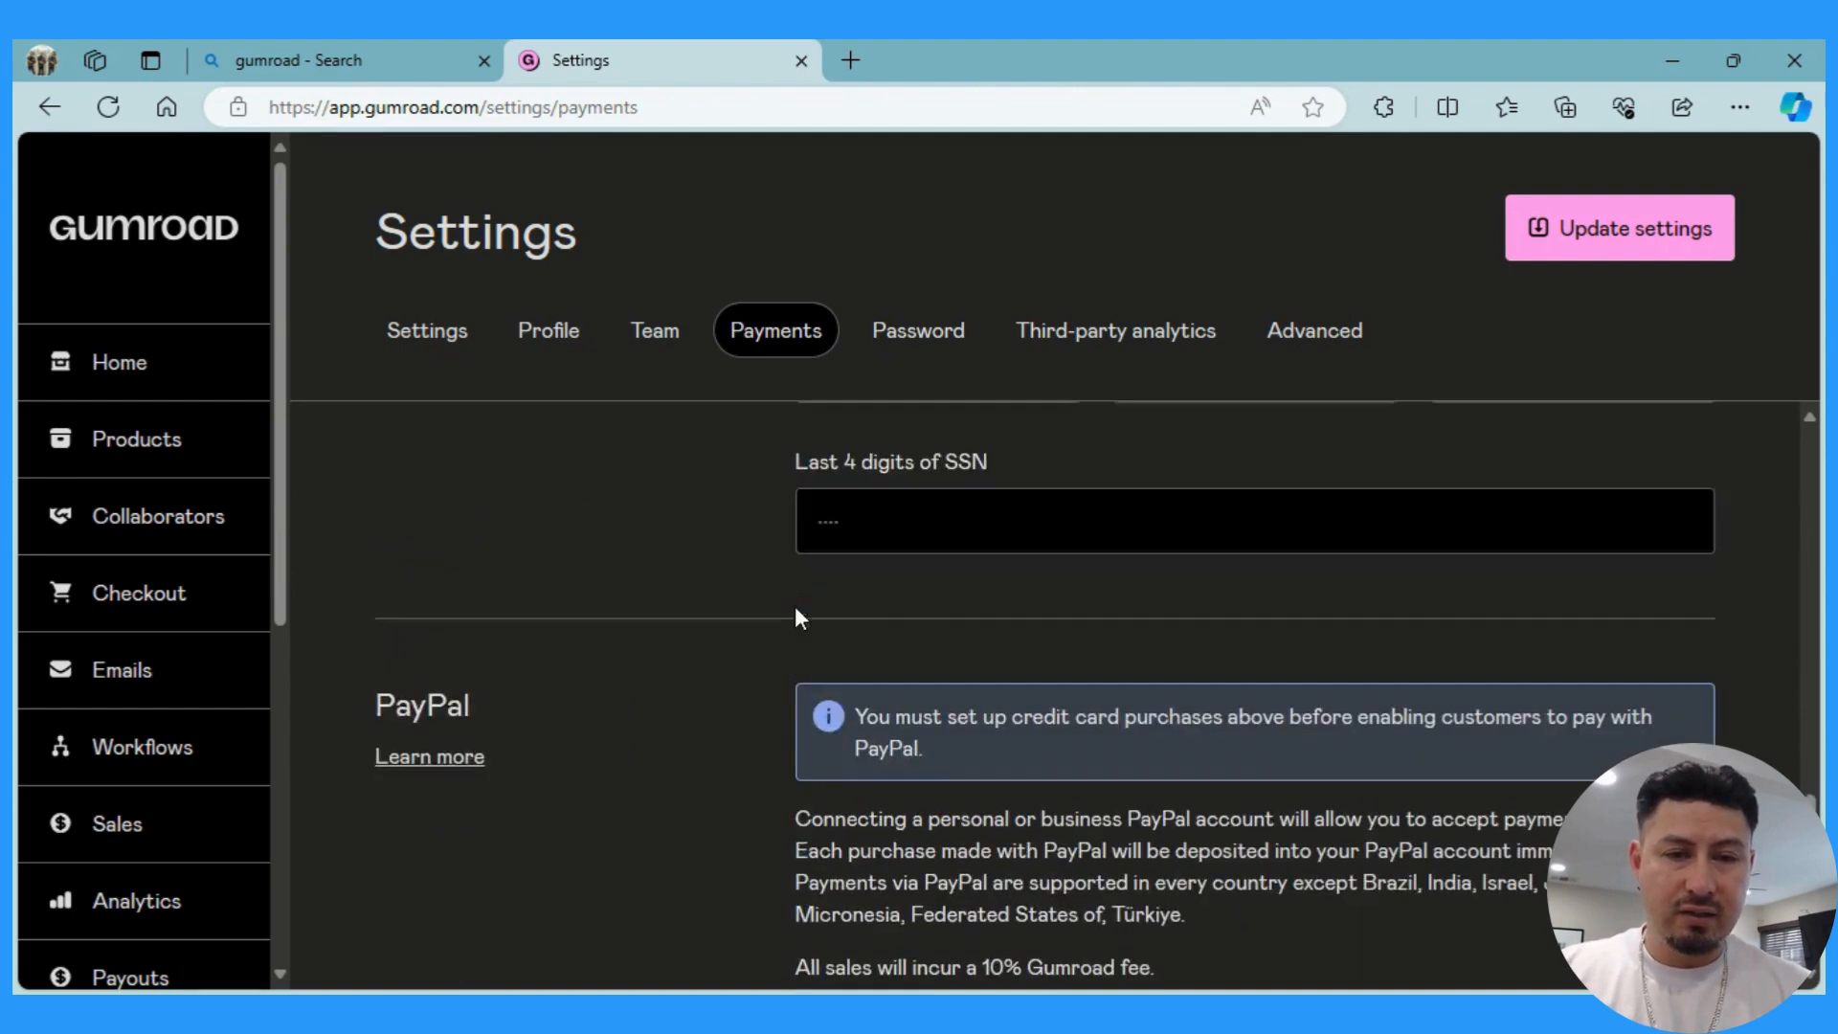
scroll(798, 614, up, 10)
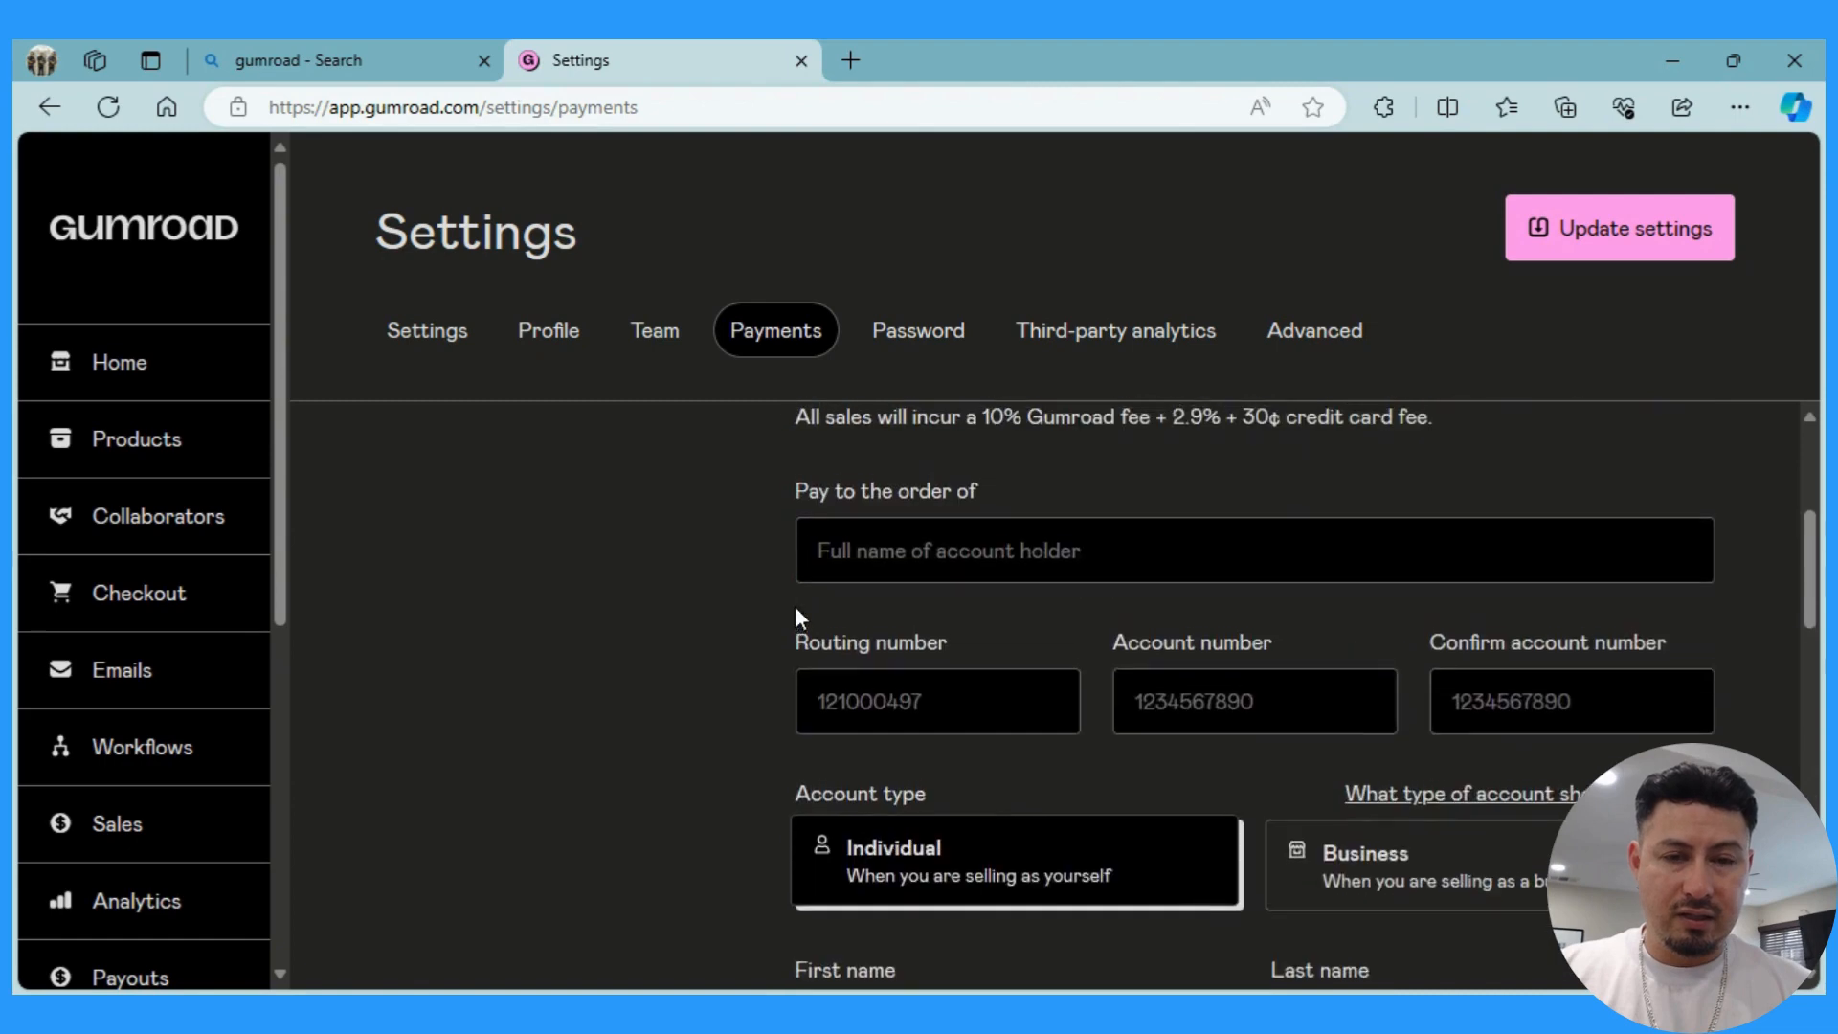
Compare the payout methods by selecting Debit Card and Stripe in turn, and examine the fees and details each one requires.
scroll(797, 617, up, 5)
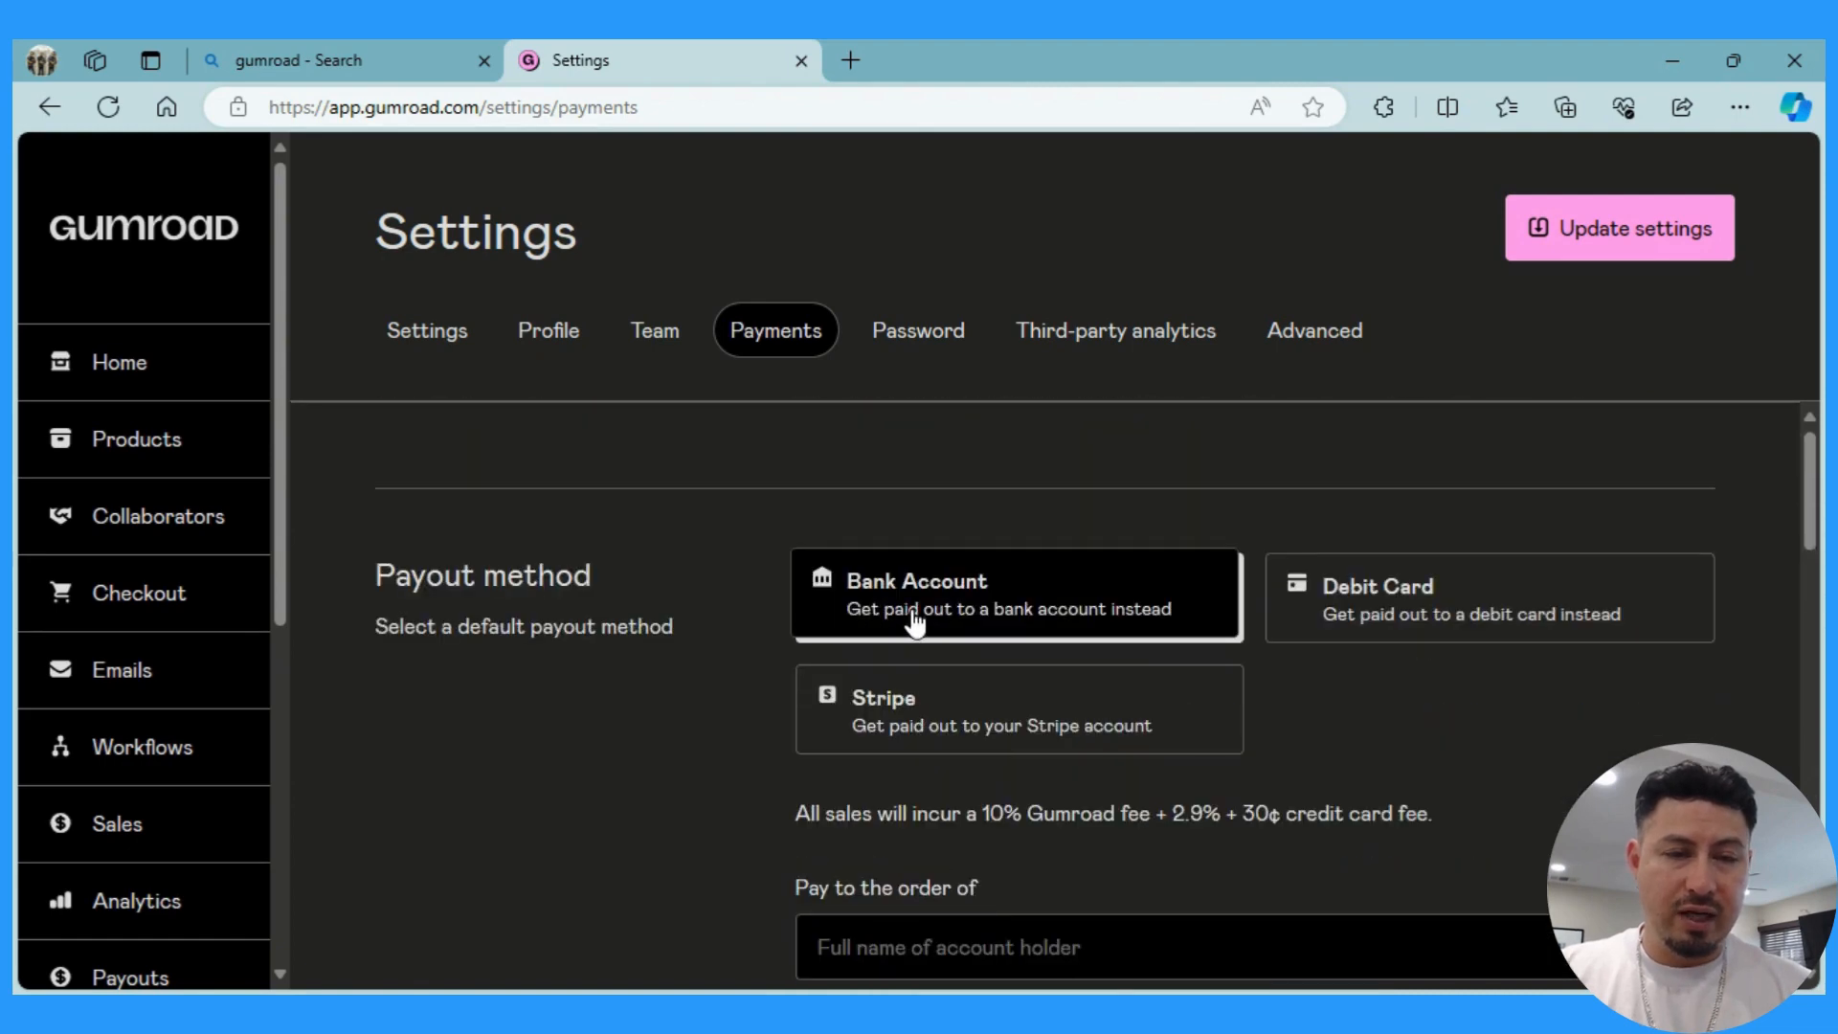
click(1411, 612)
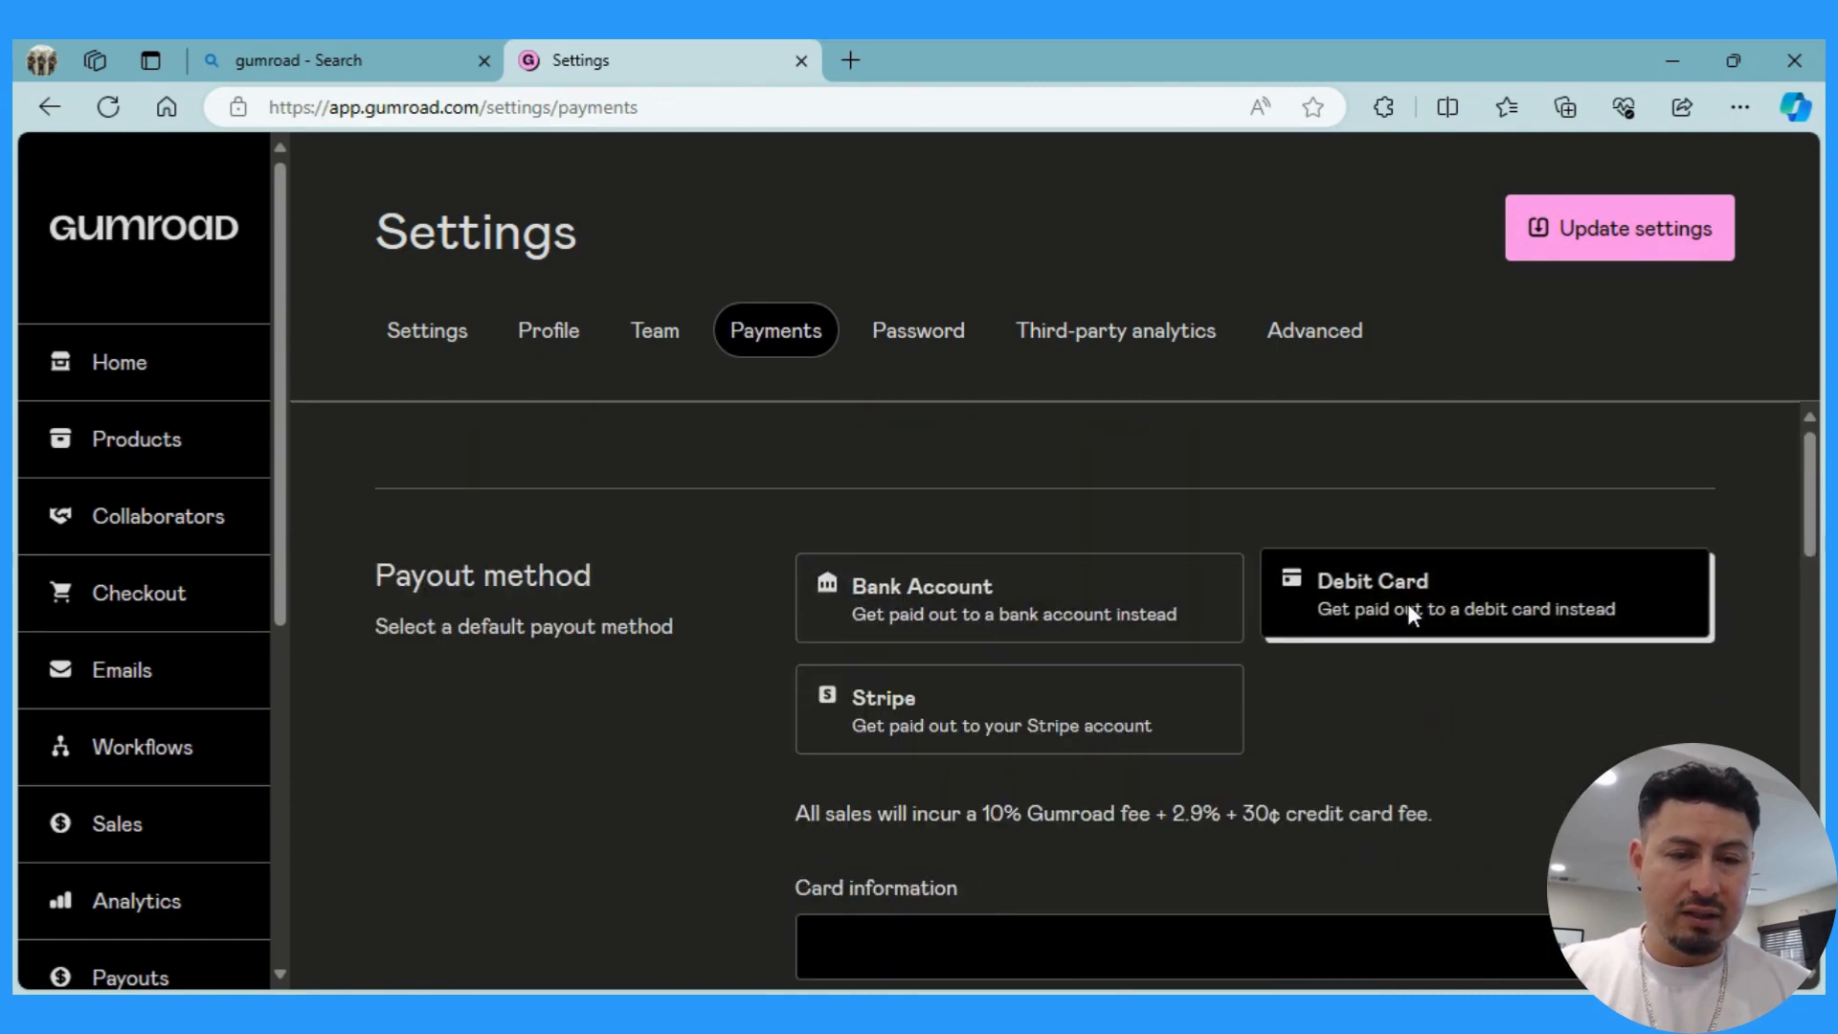
scroll(1407, 613, down, 2)
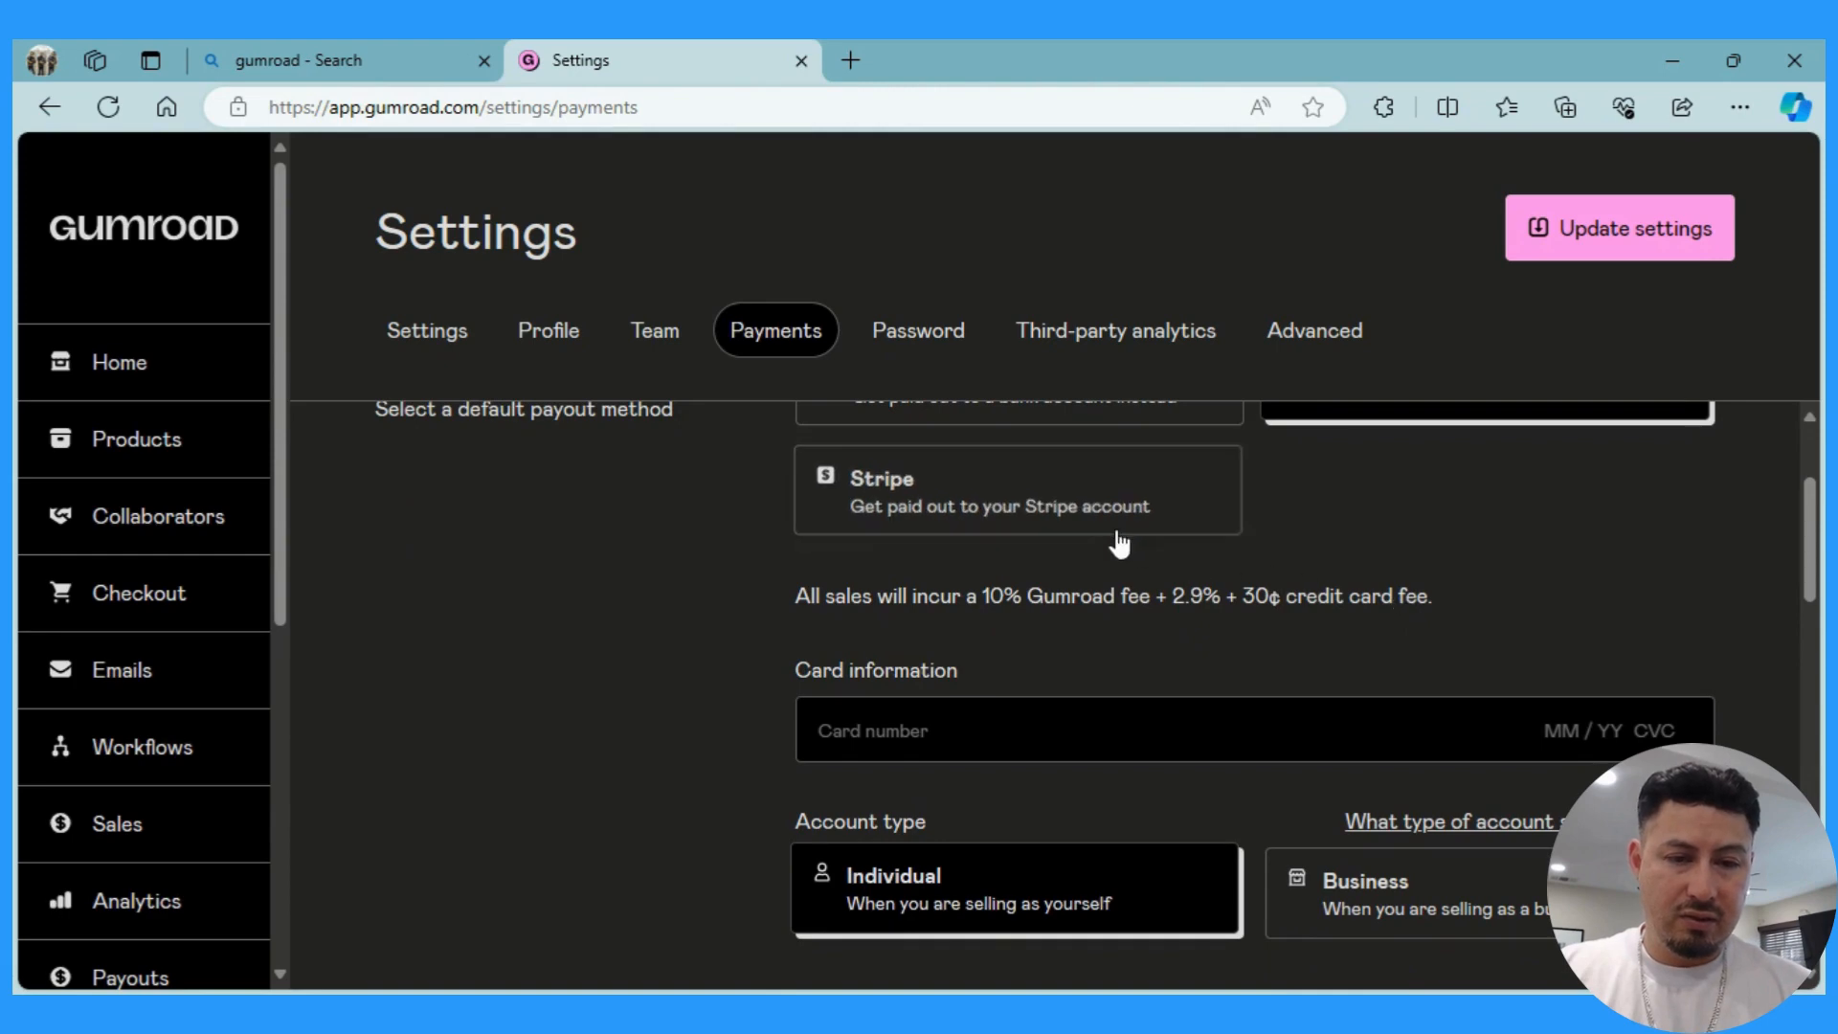
click(1120, 543)
scroll(698, 572, up, 2)
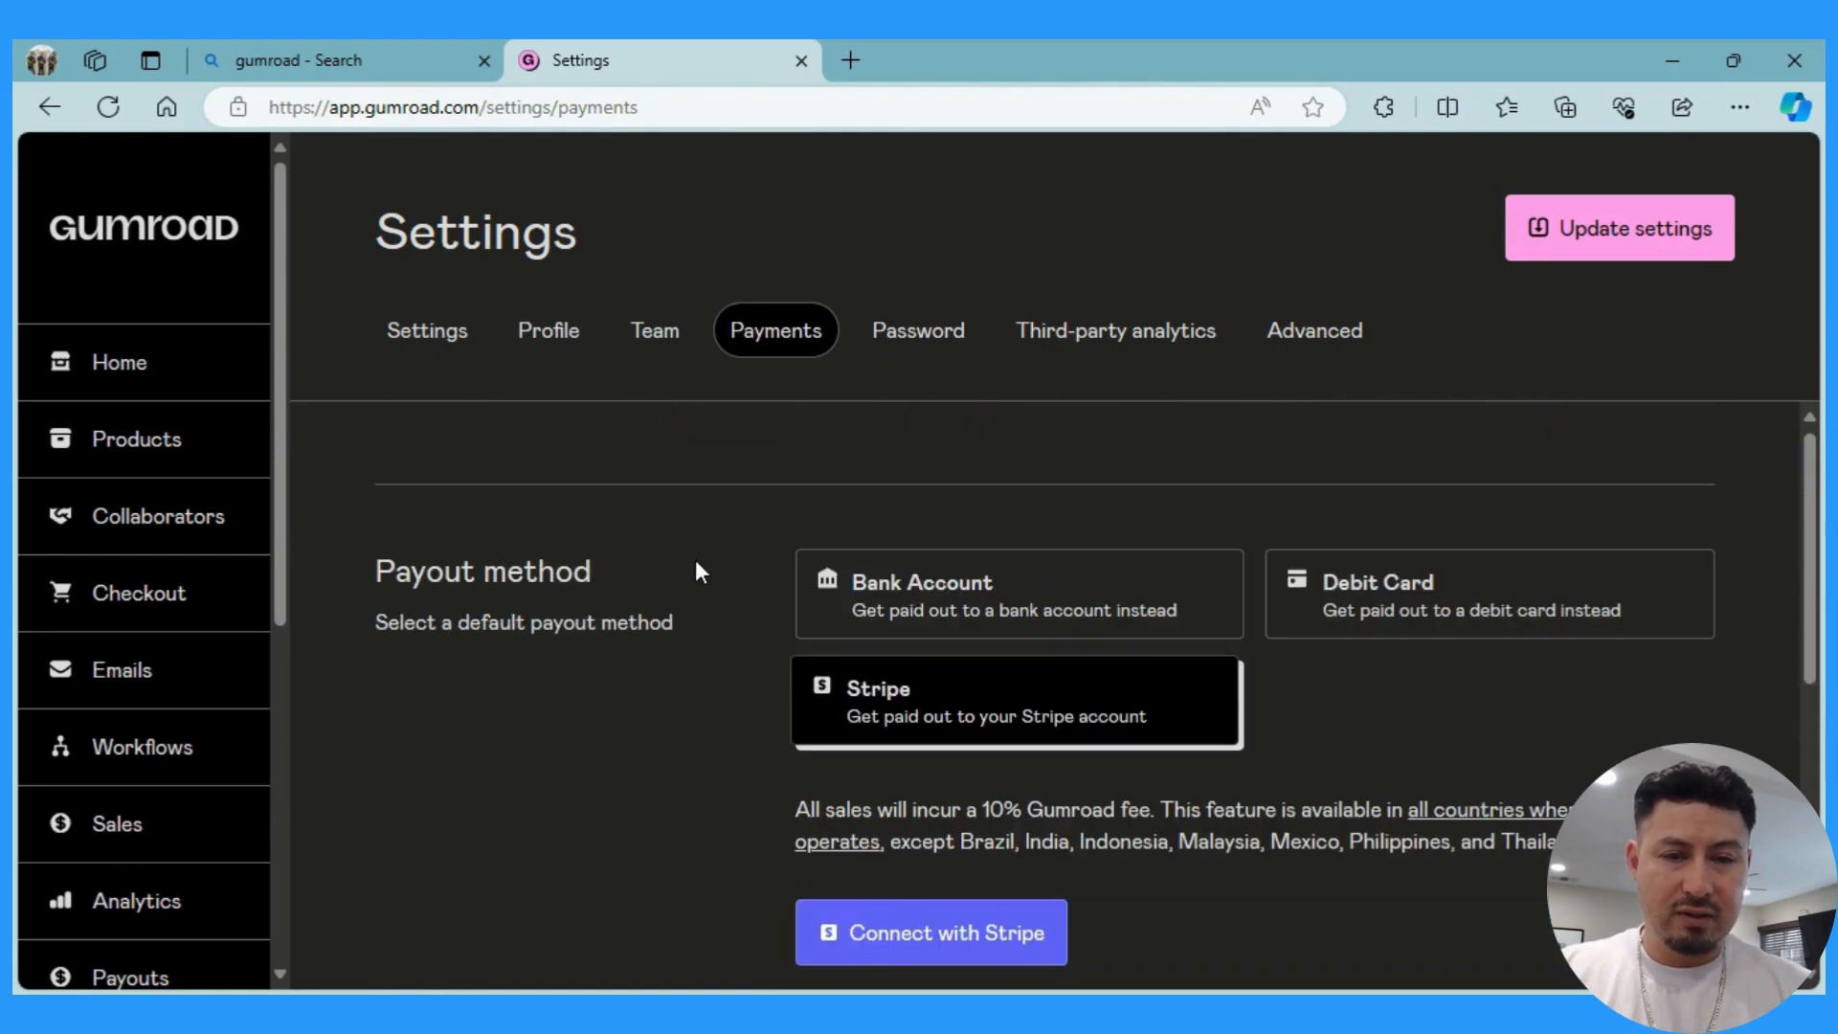
scroll(680, 808, down, 2)
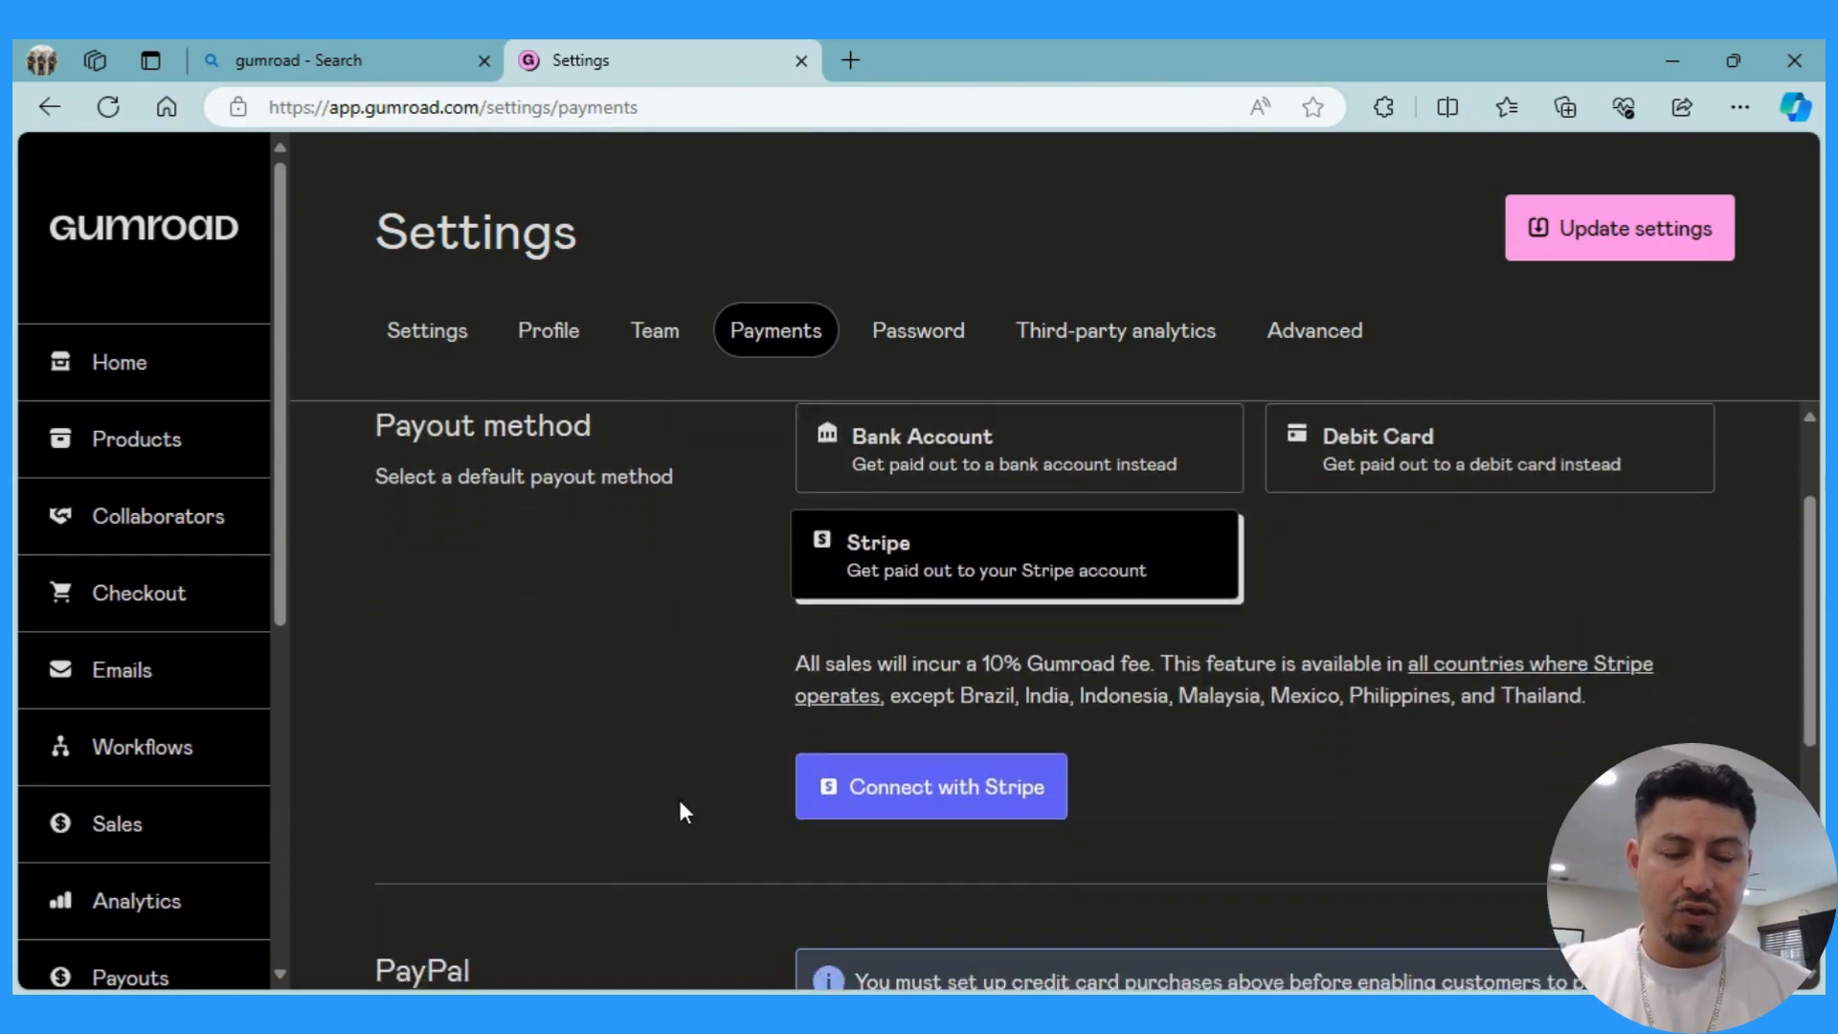
scroll(682, 812, down, 1)
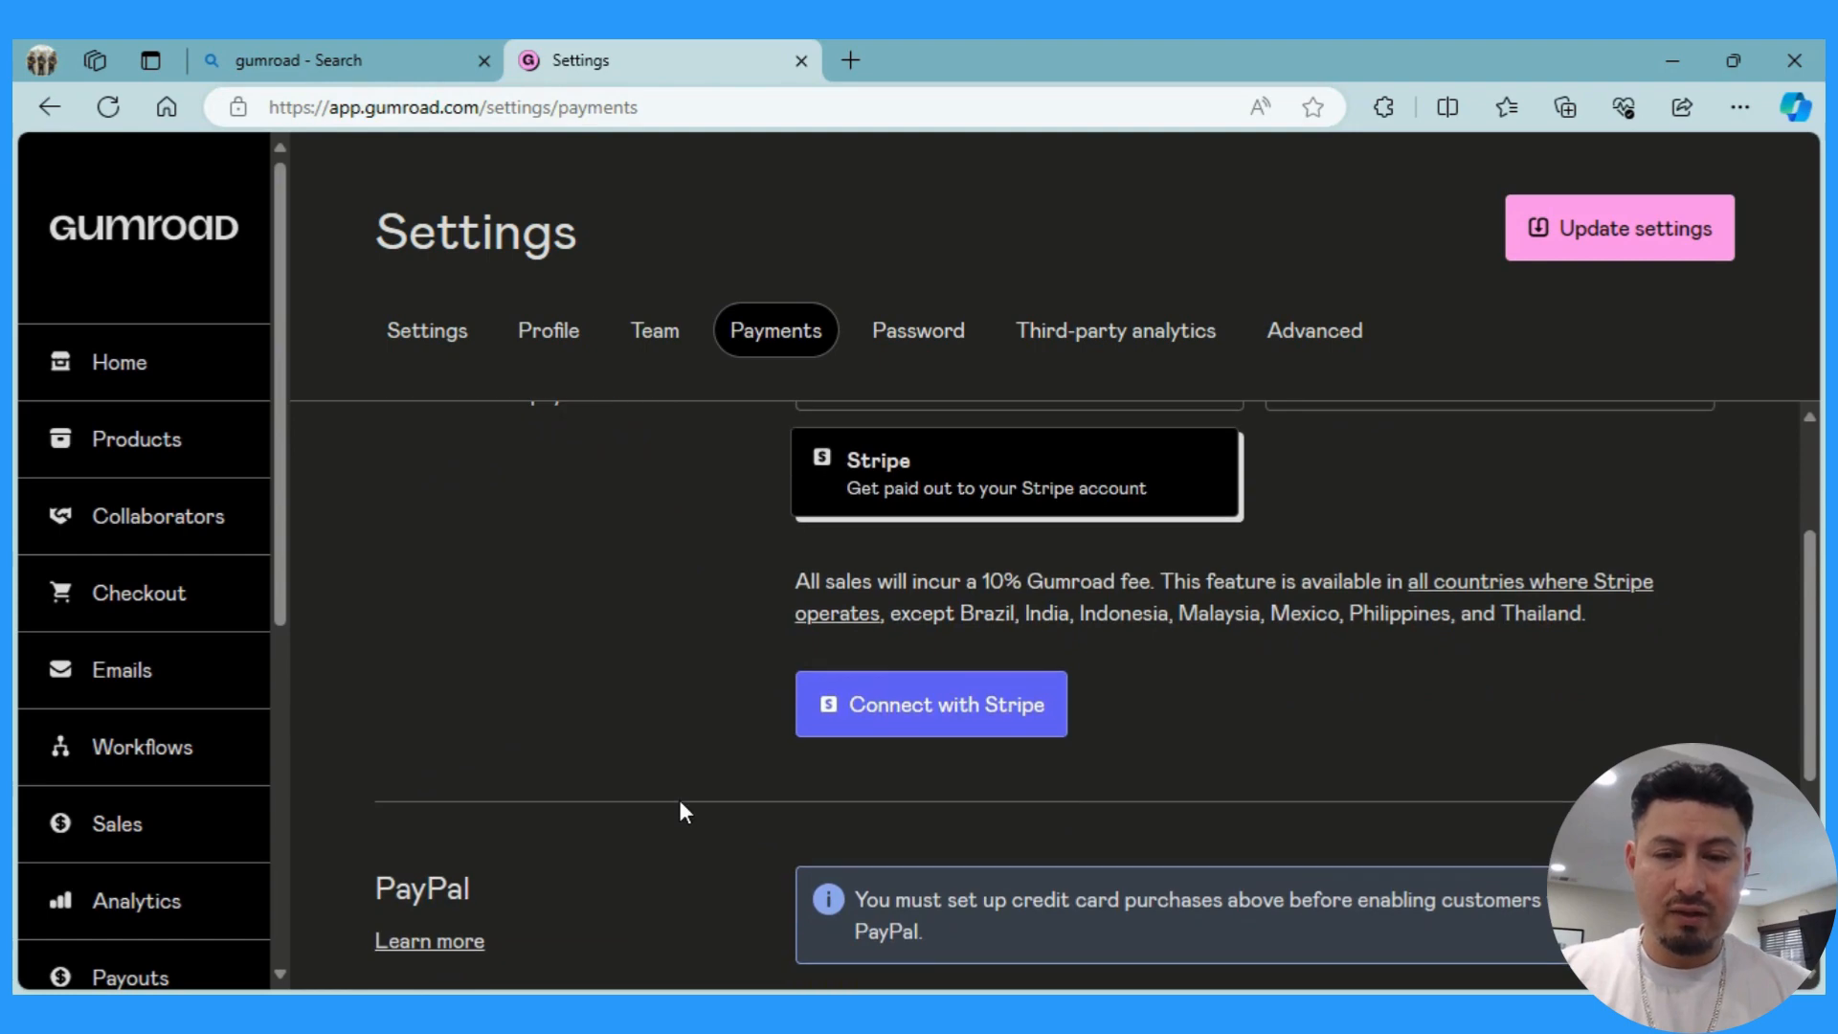
scroll(682, 812, up, 3)
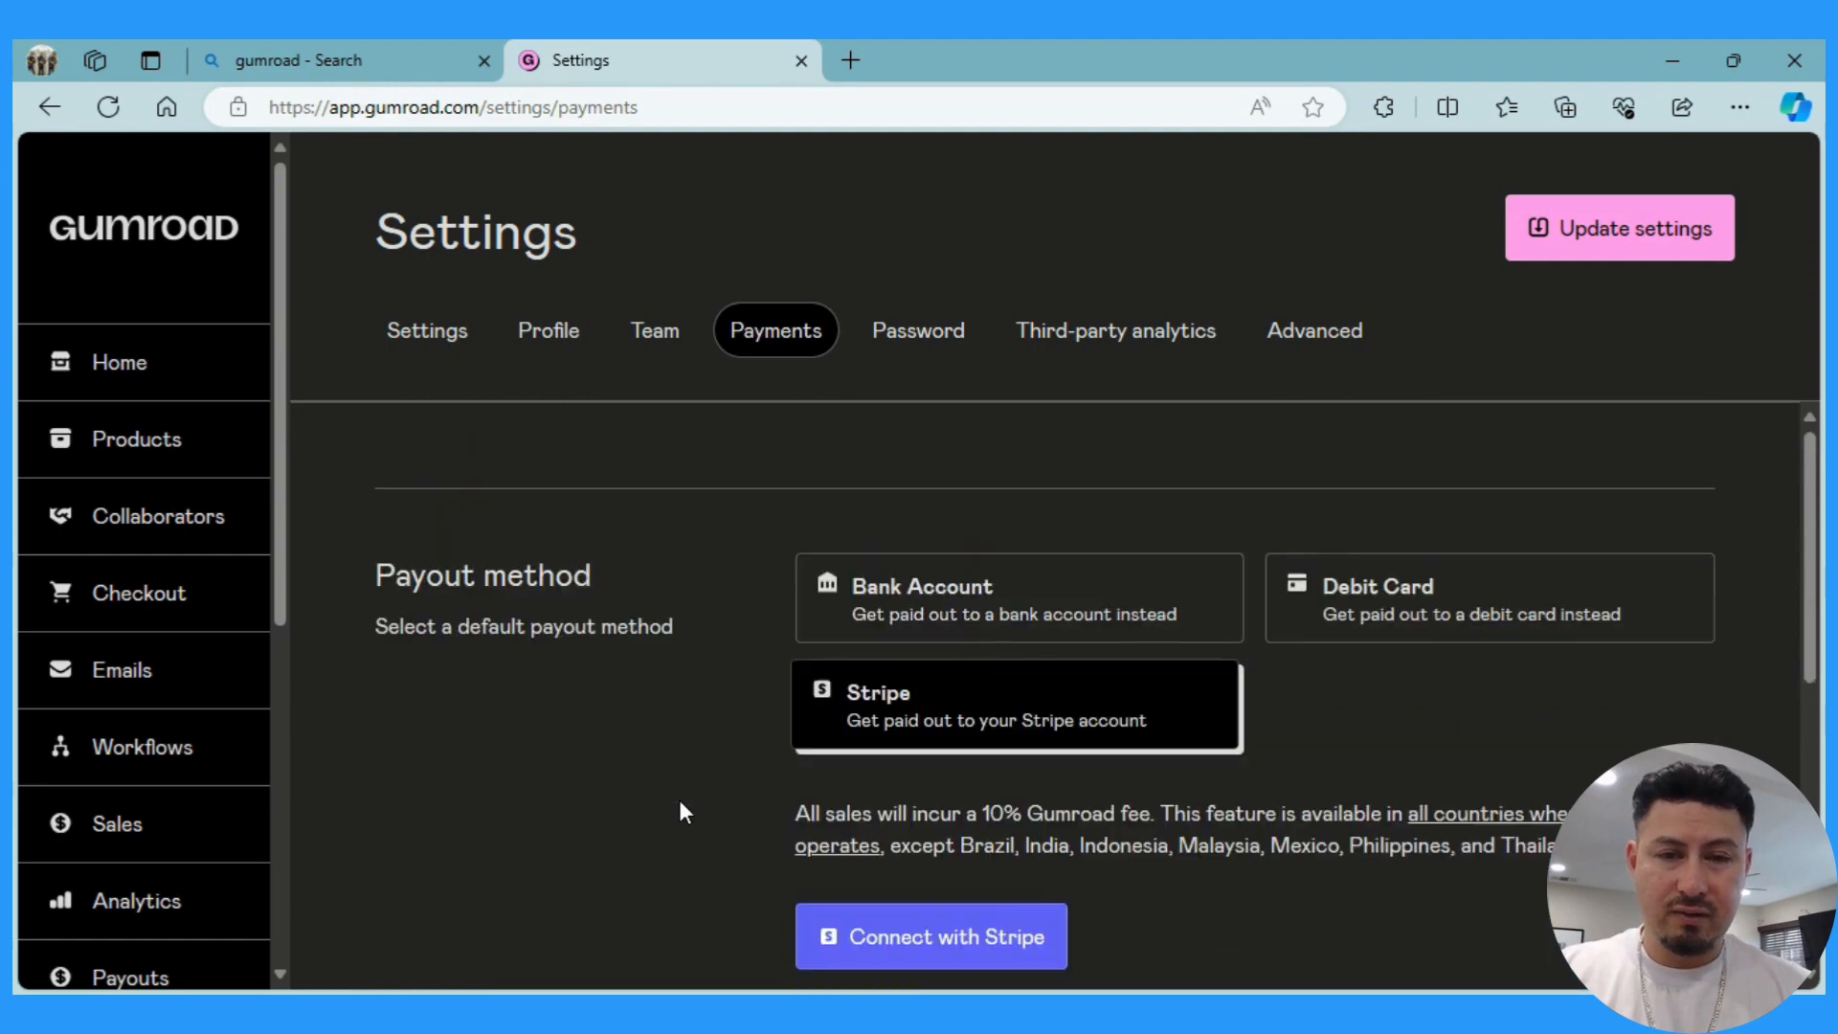
Review the password change form and the third-party analytics settings, including Google Analytics, Facebook Pixel, domain verification and snippets.
click(924, 330)
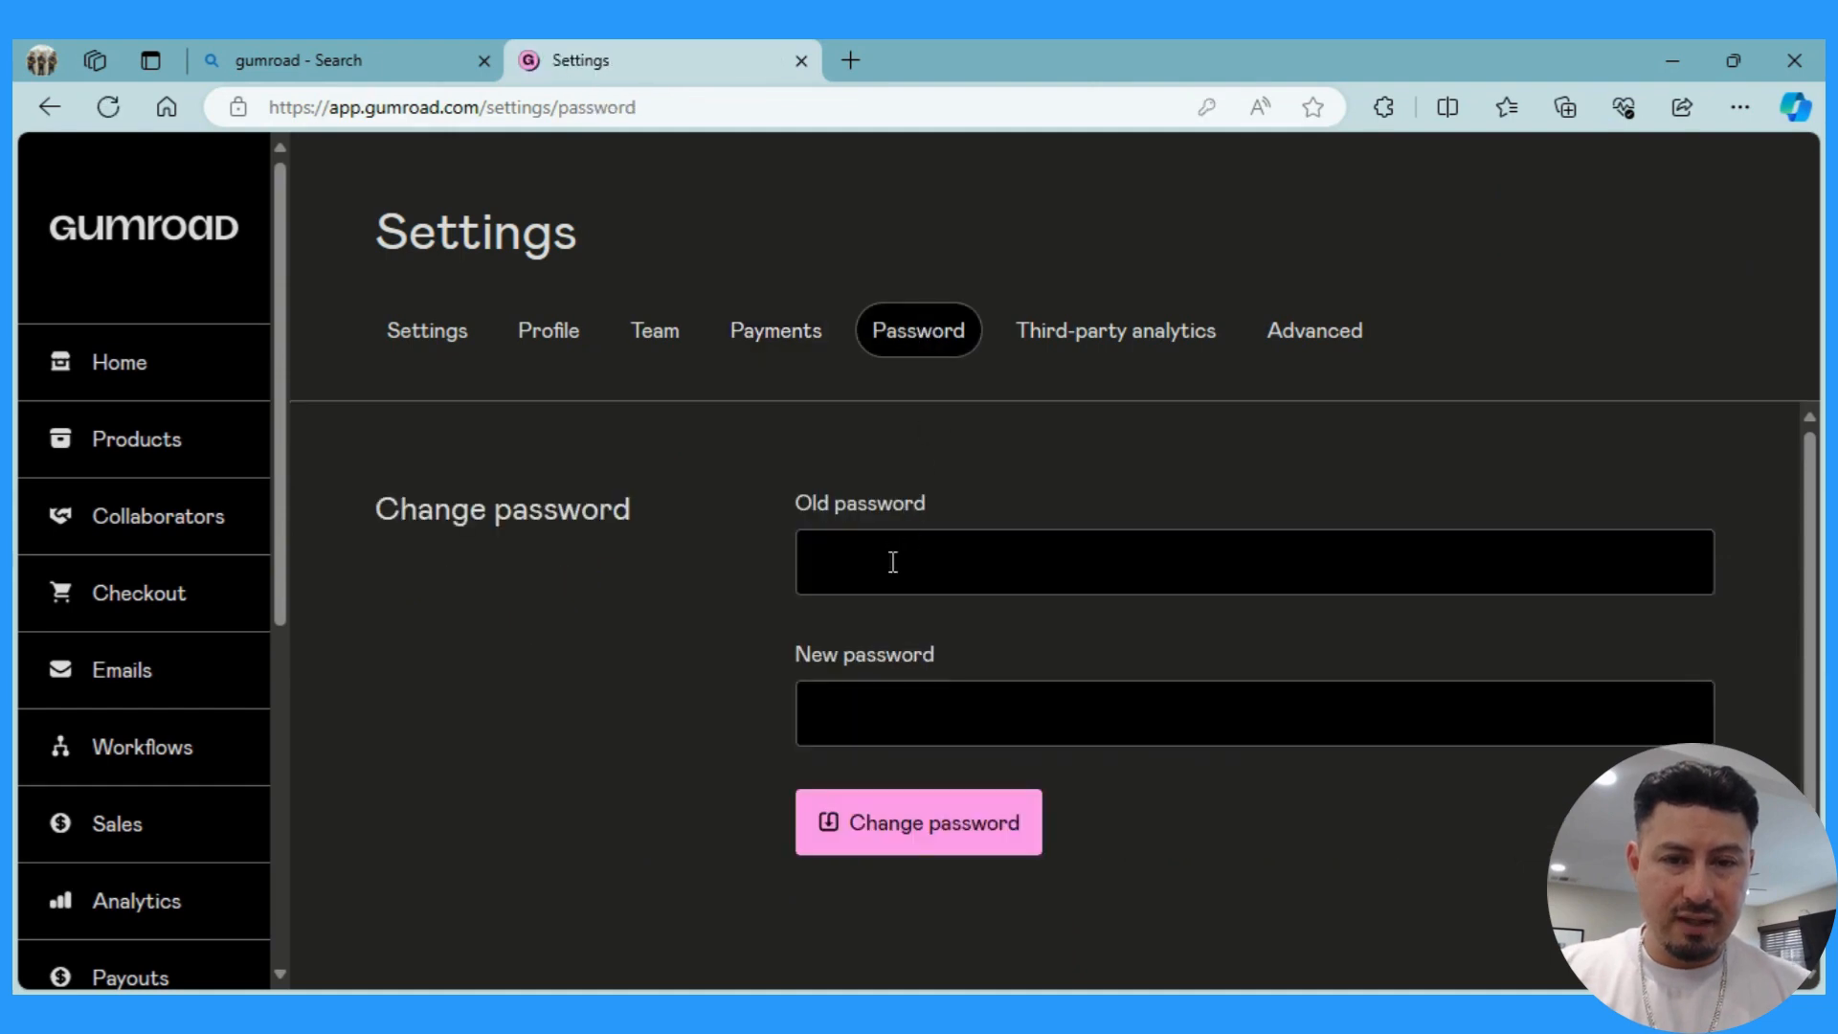
scroll(657, 588, down, 1)
scroll(656, 588, up, 1)
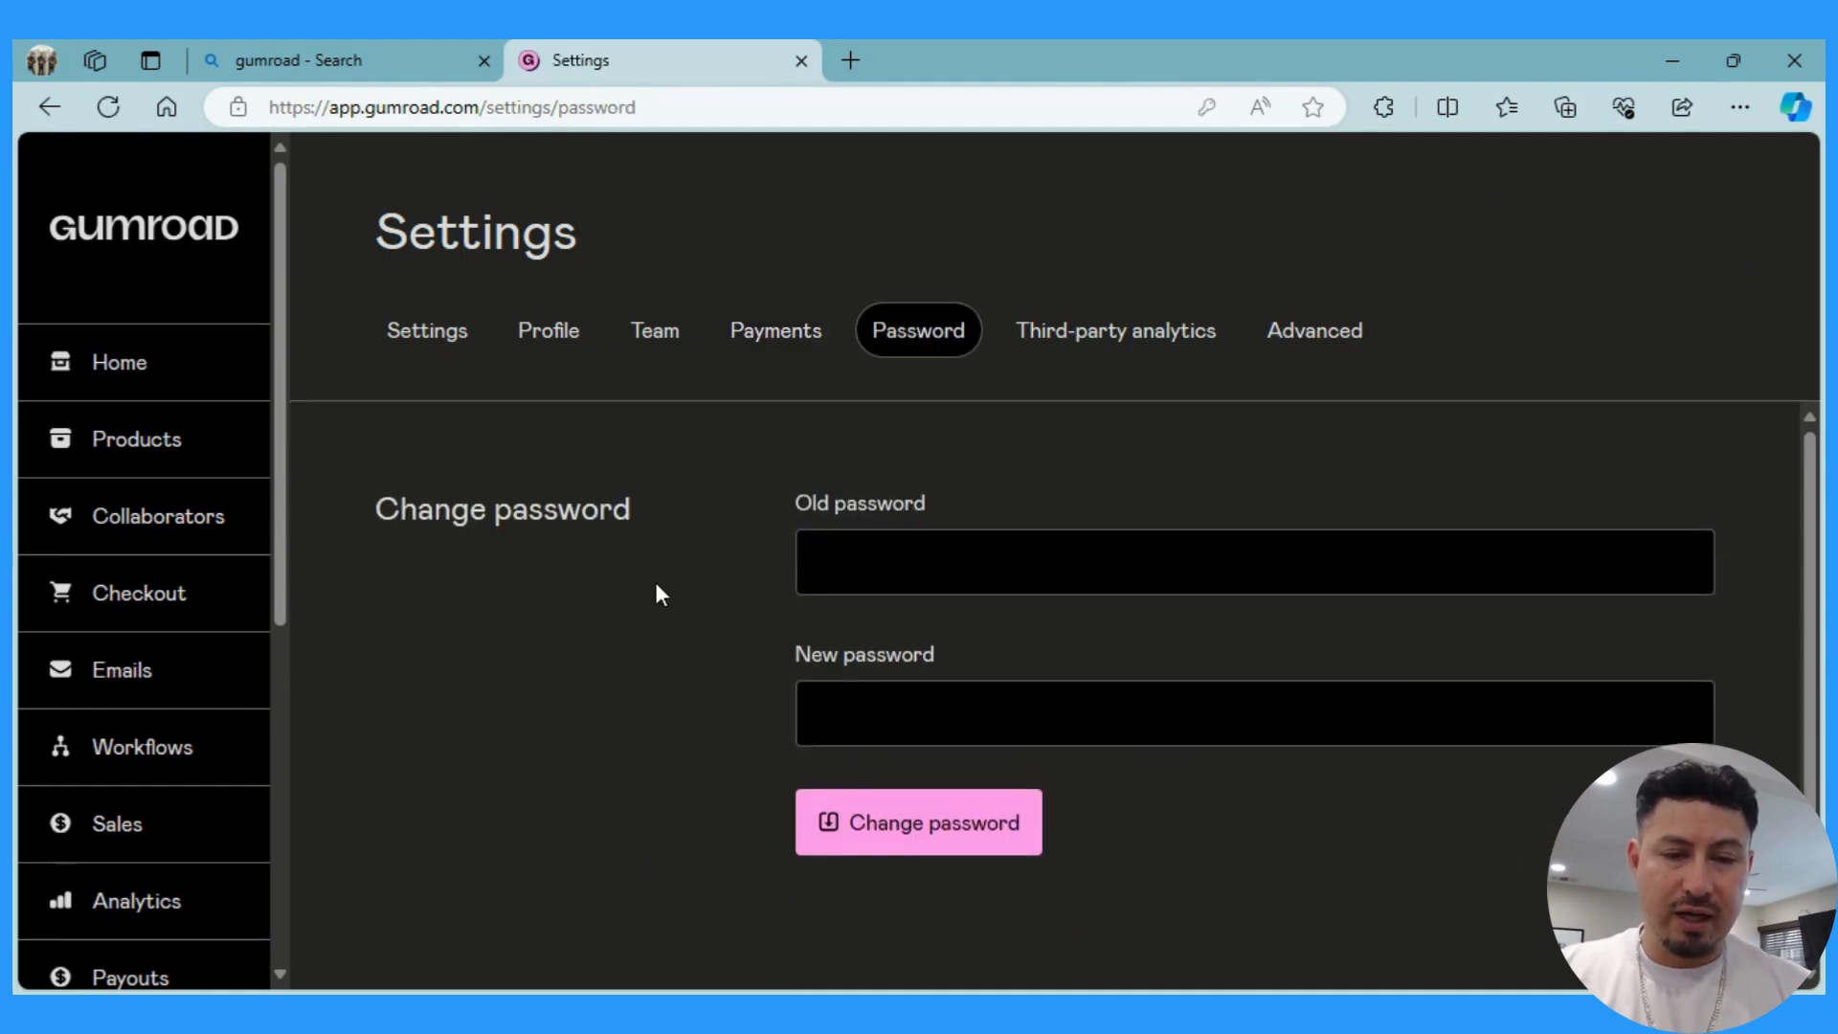
click(1094, 352)
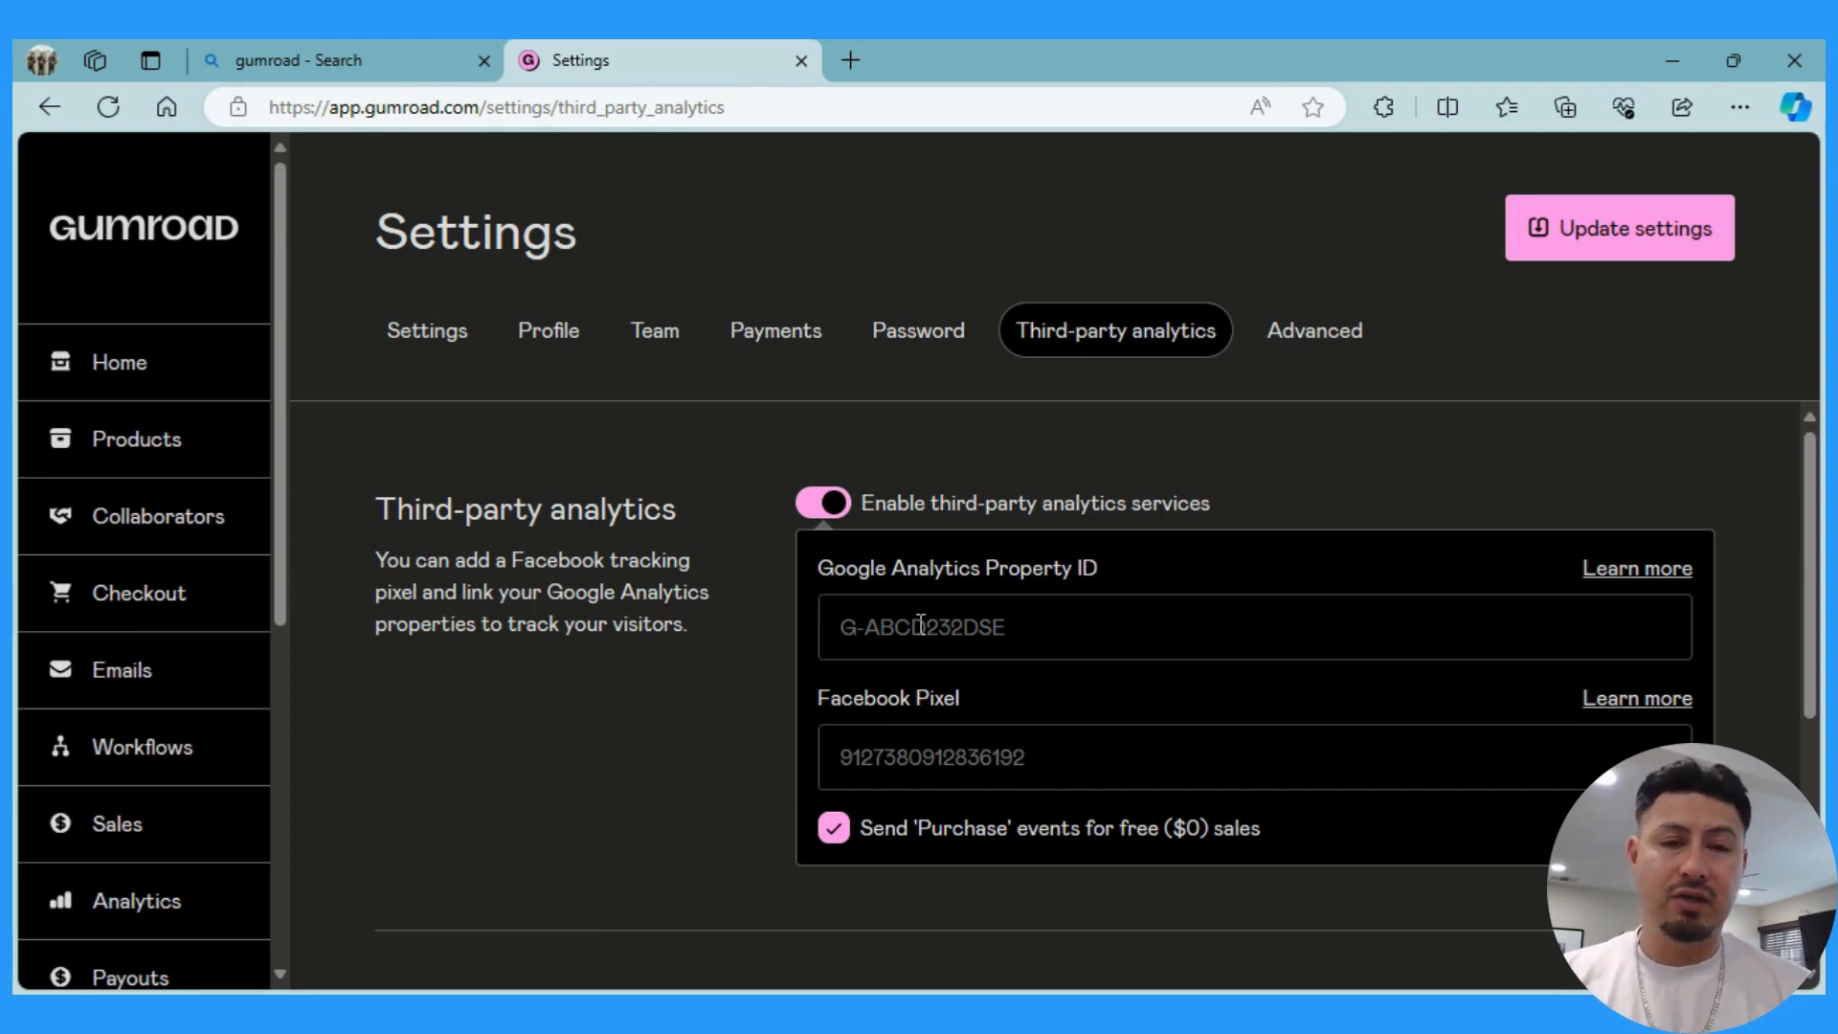
scroll(742, 691, down, 1)
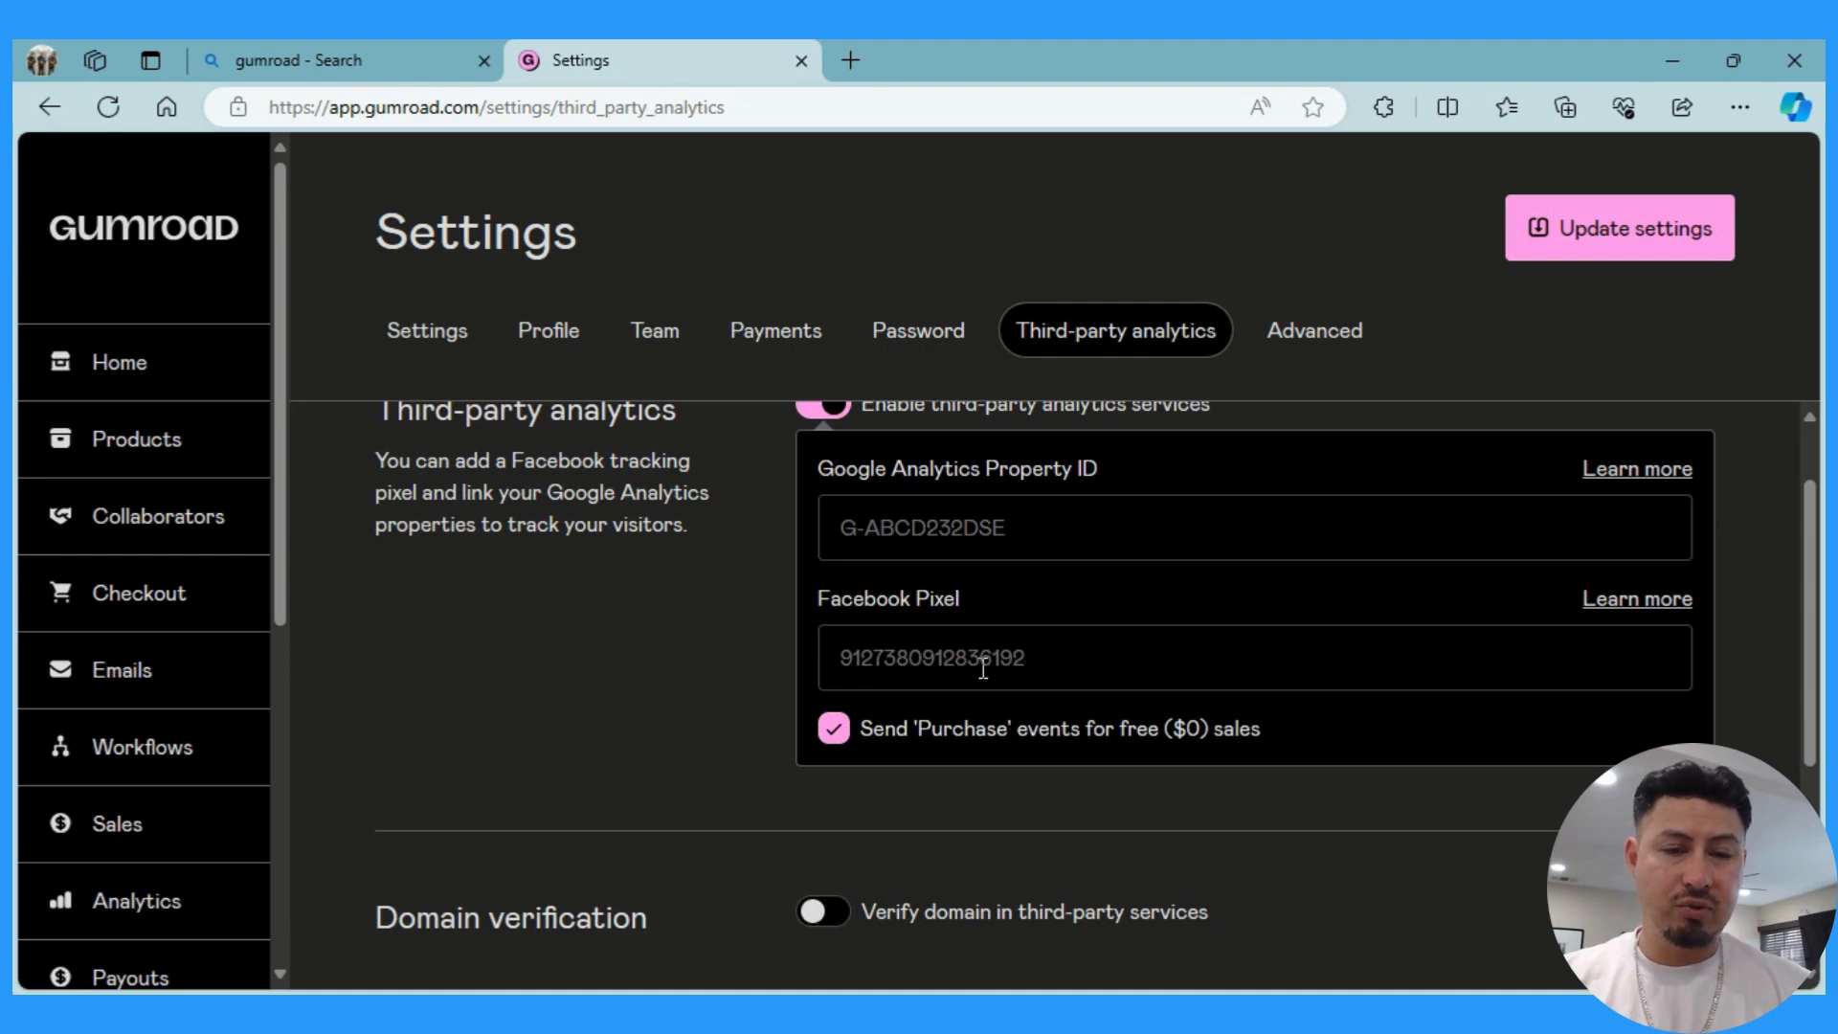
scroll(716, 661, down, 3)
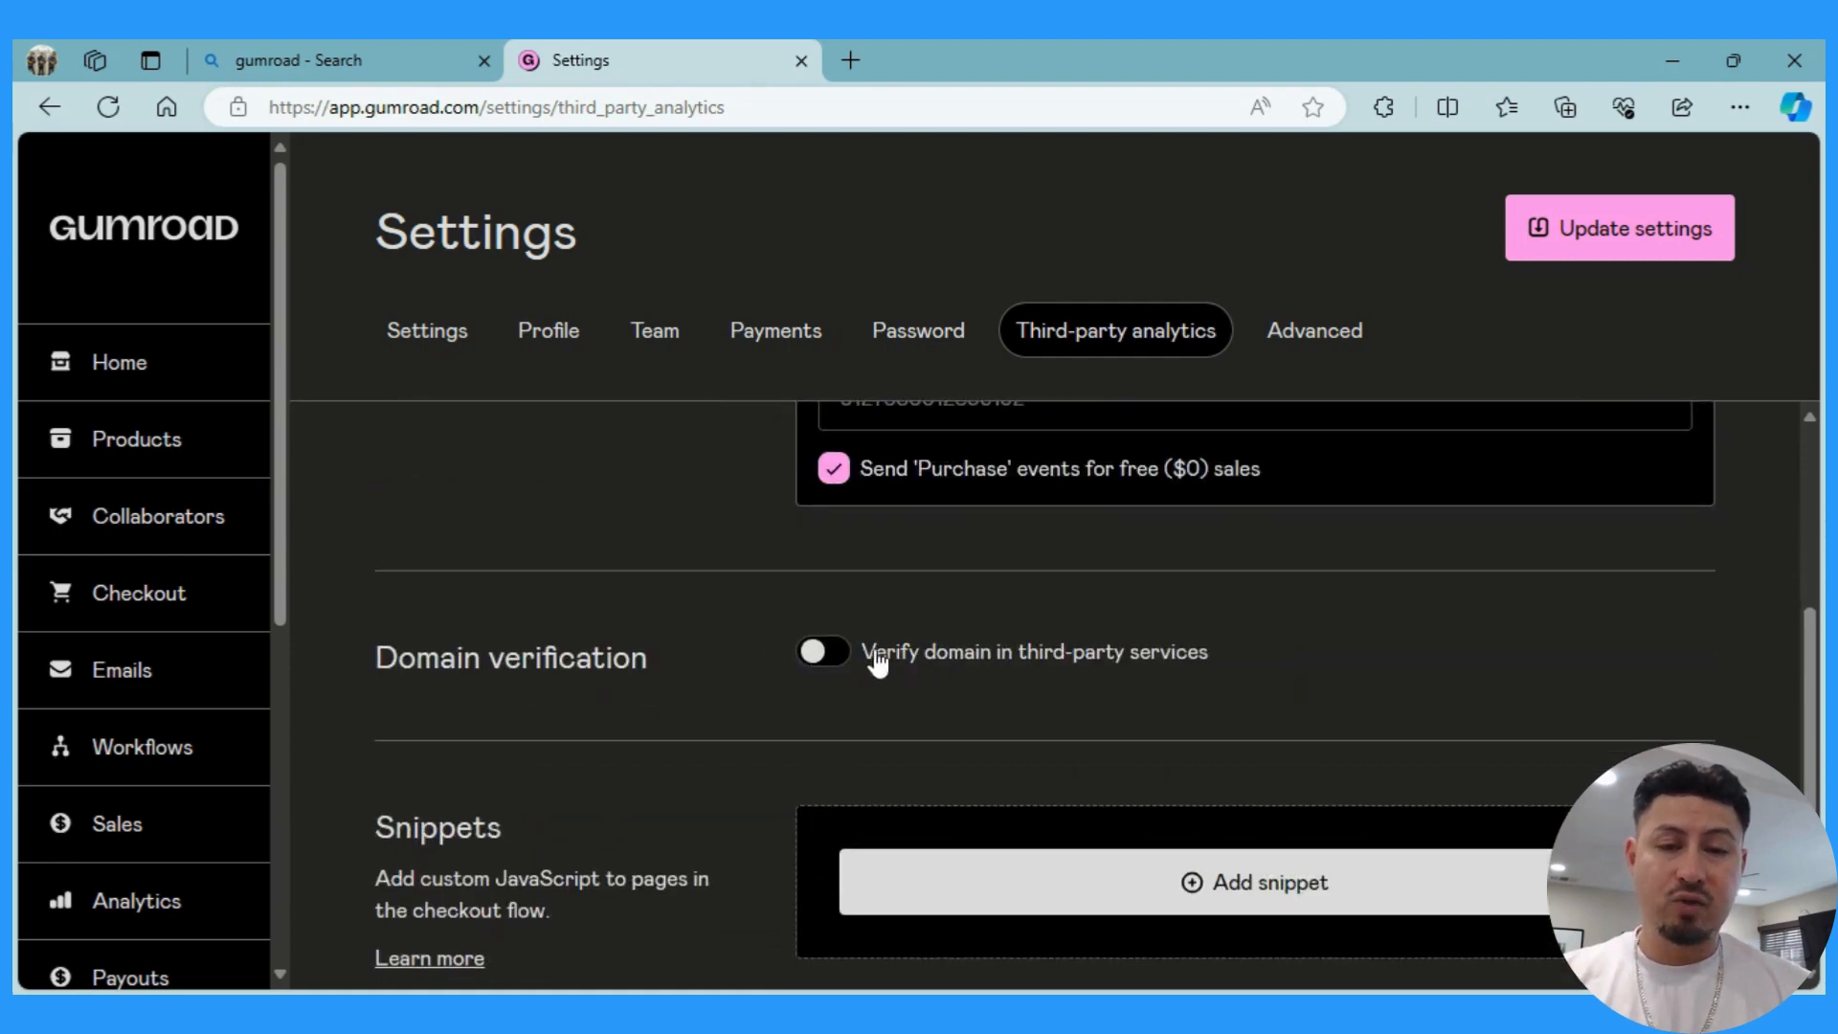
scroll(729, 704, down, 1)
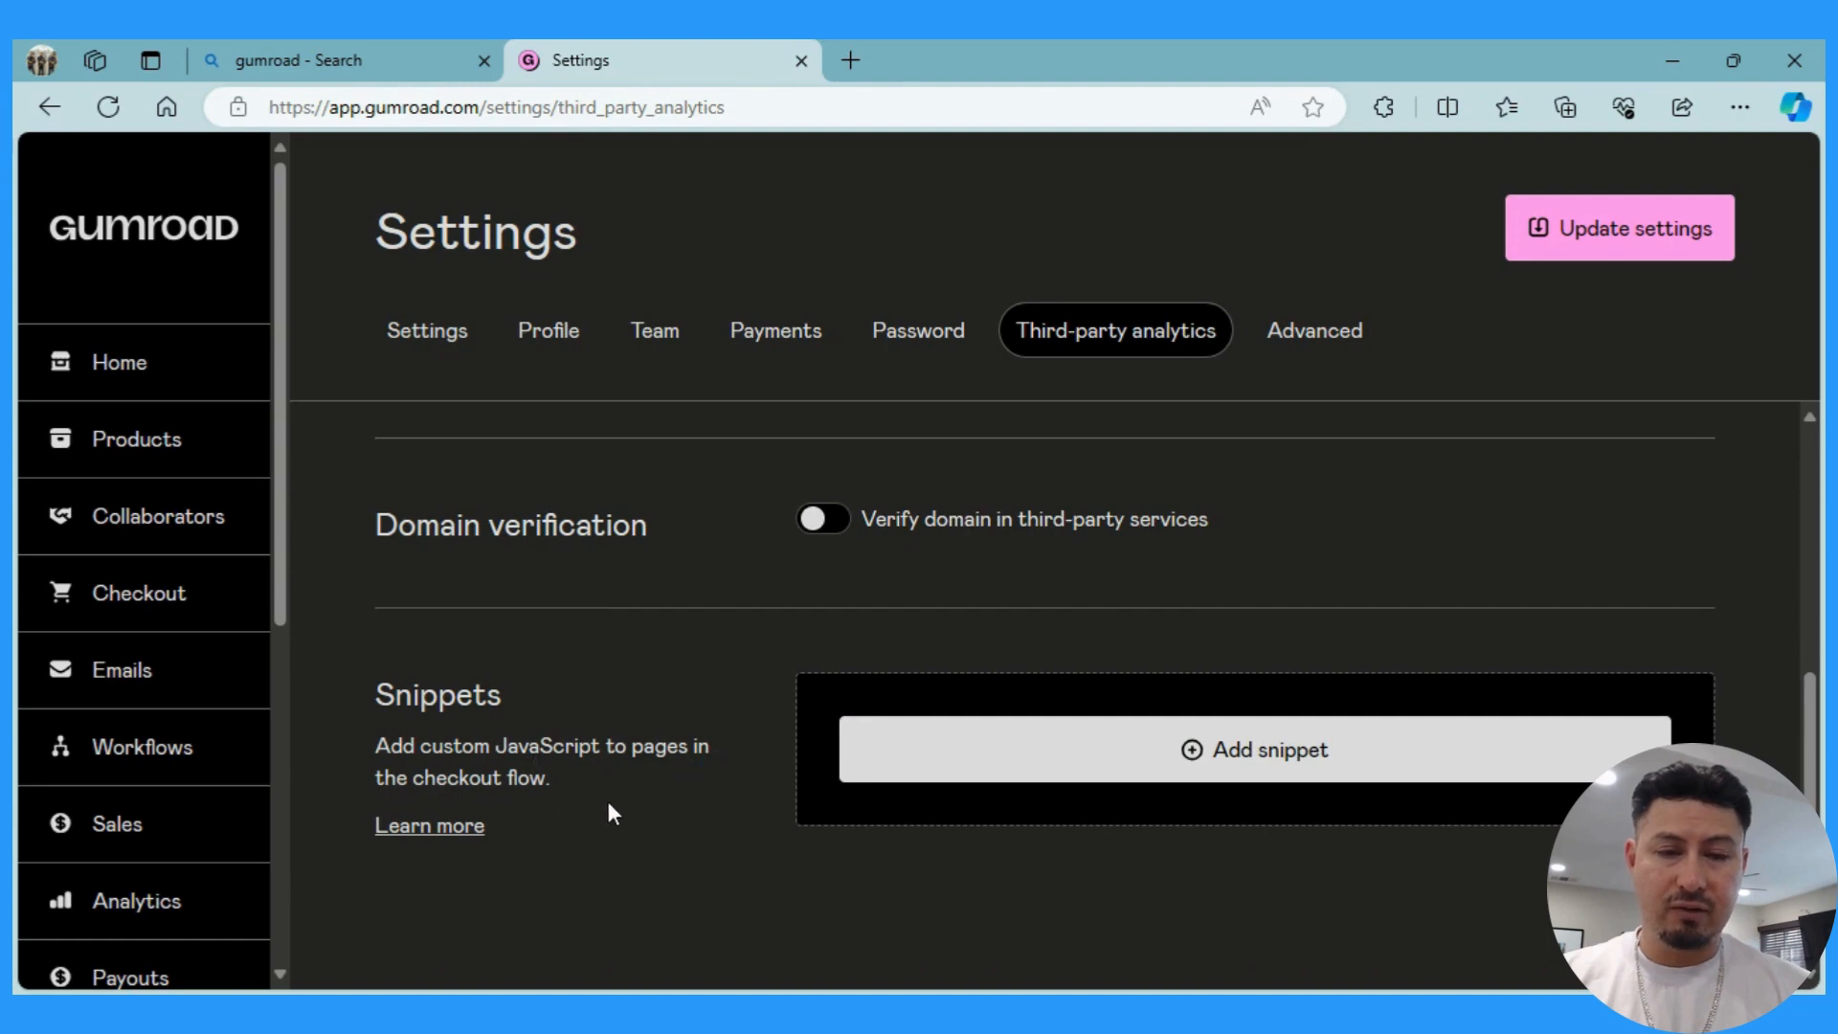
scroll(607, 801, up, 3)
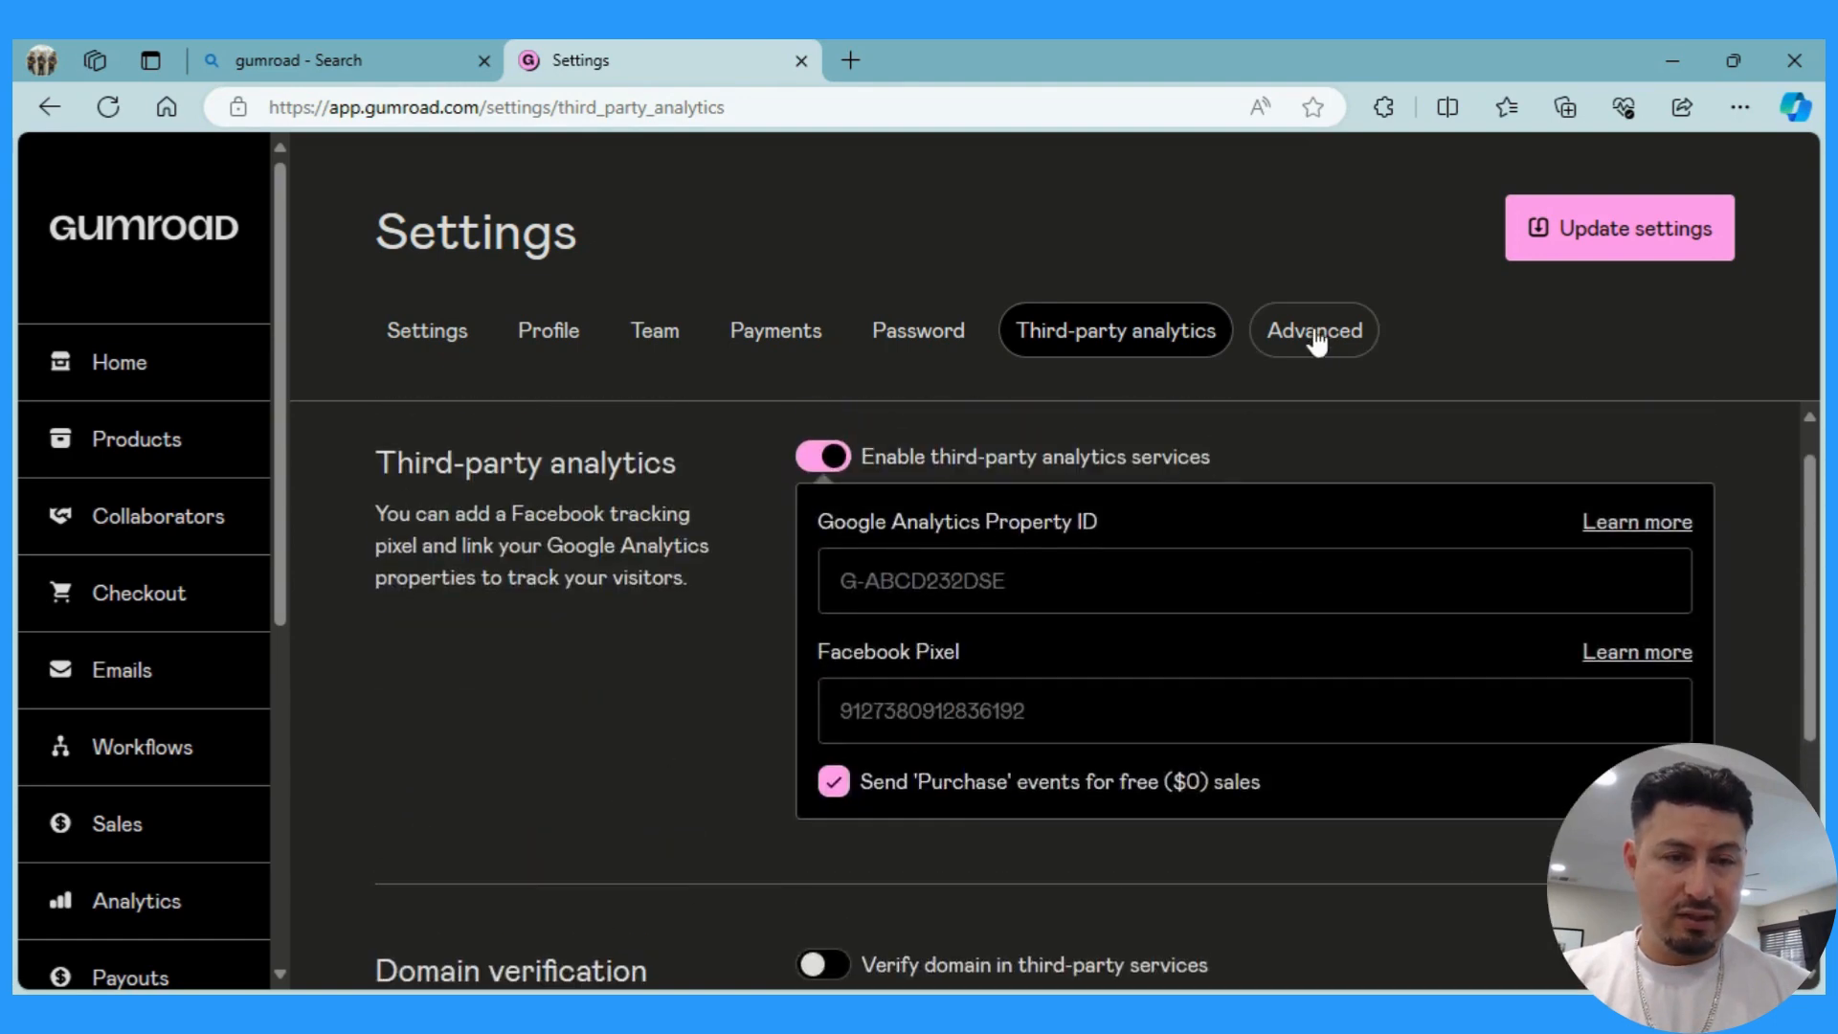
Review the advanced settings for custom domain, blocked emails, affiliates and ping, trying the affiliate program opt-out on and off.
click(1317, 338)
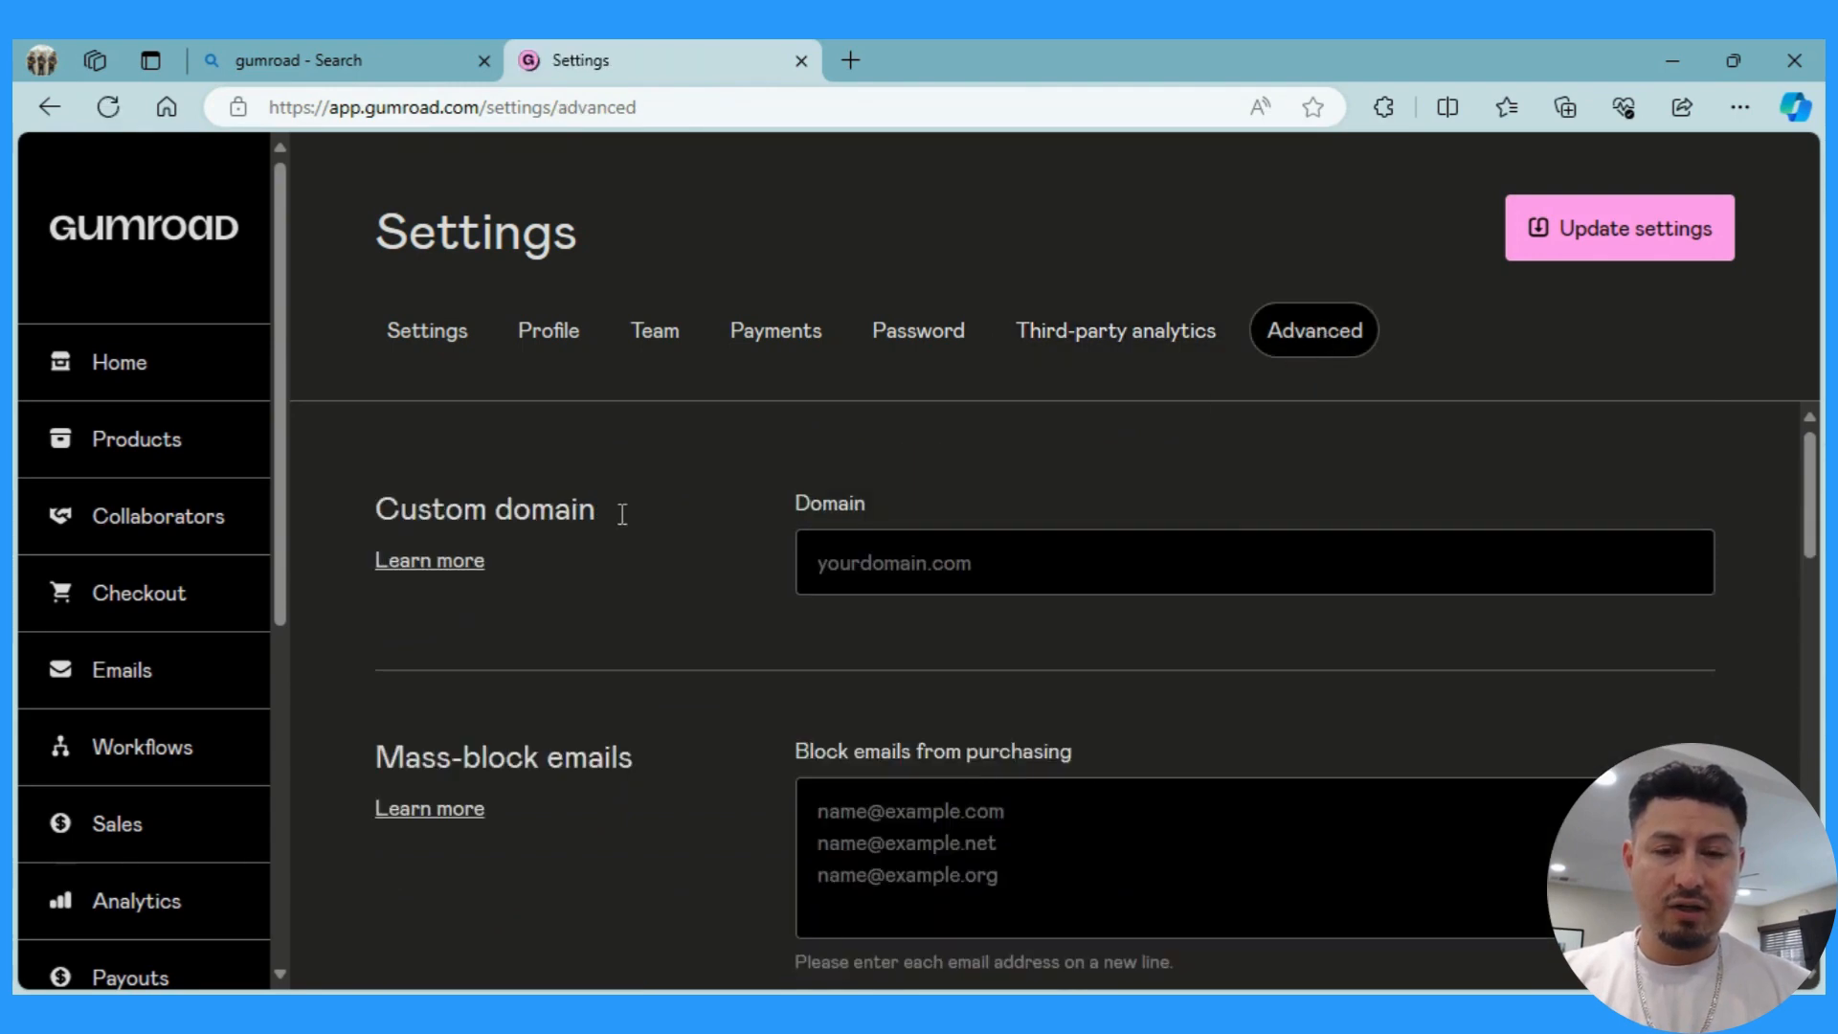
scroll(585, 574, down, 3)
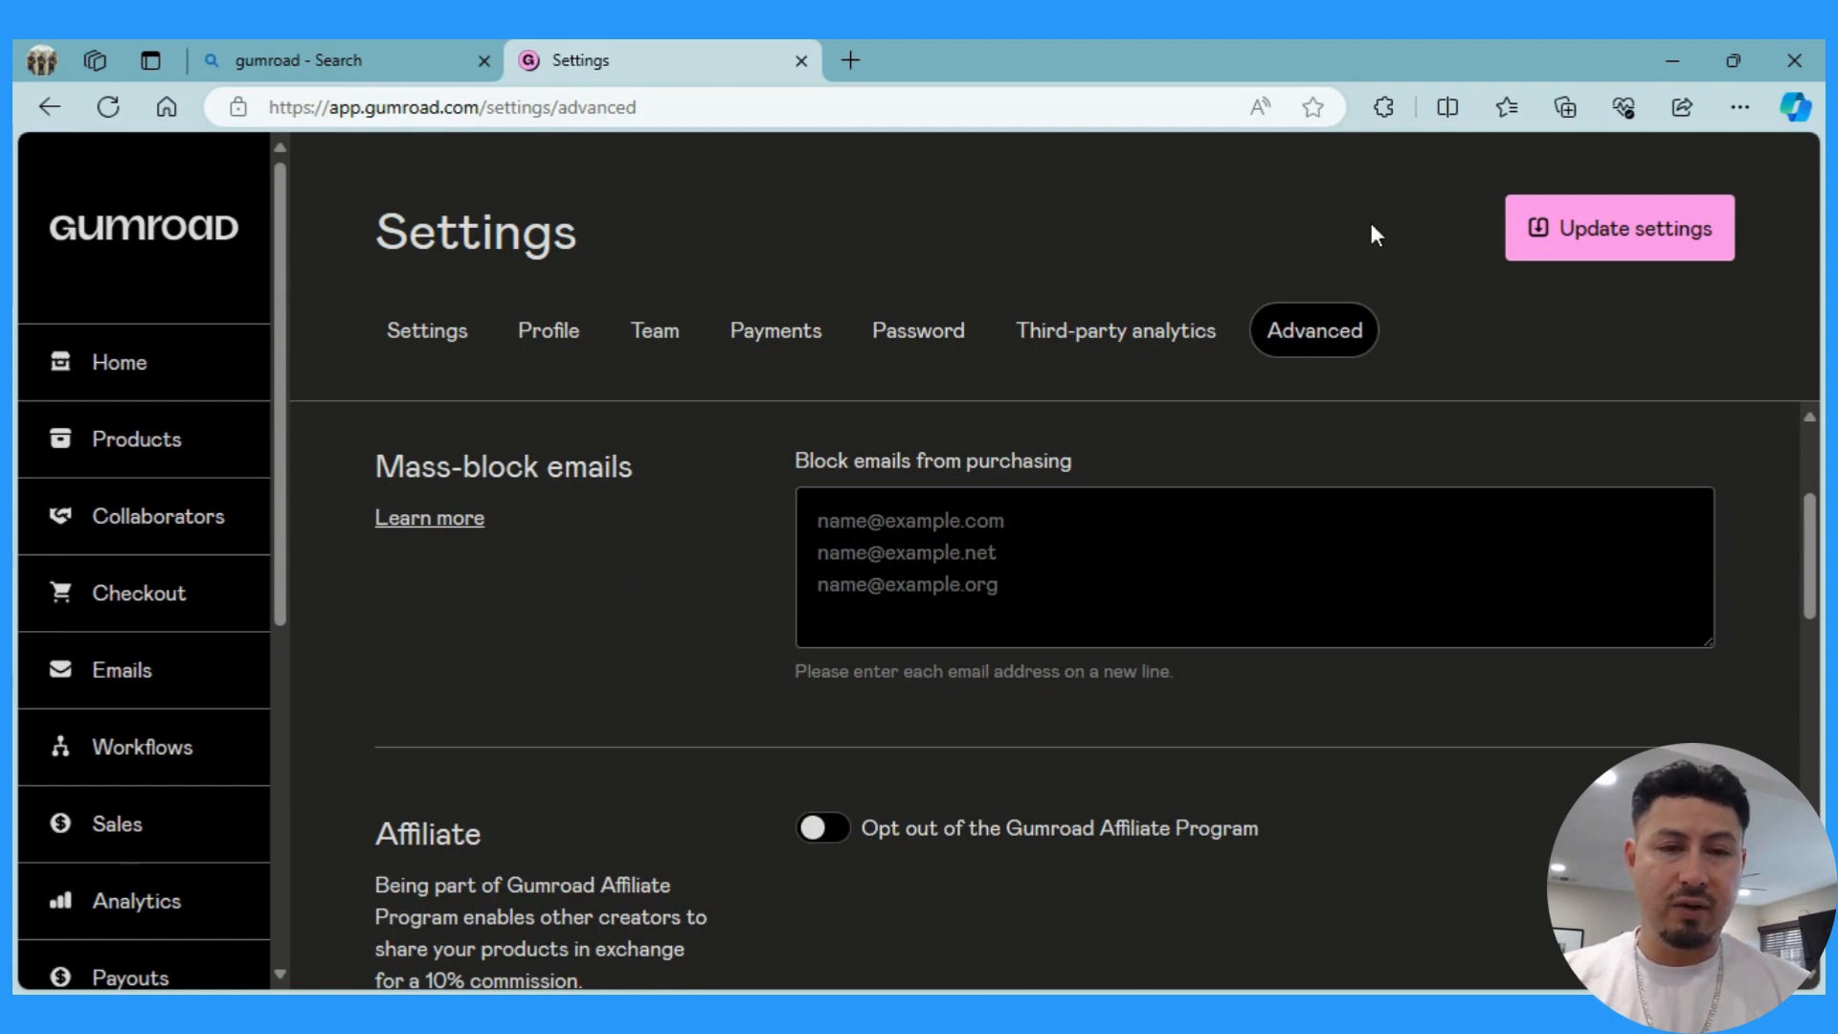
scroll(957, 517, down, 3)
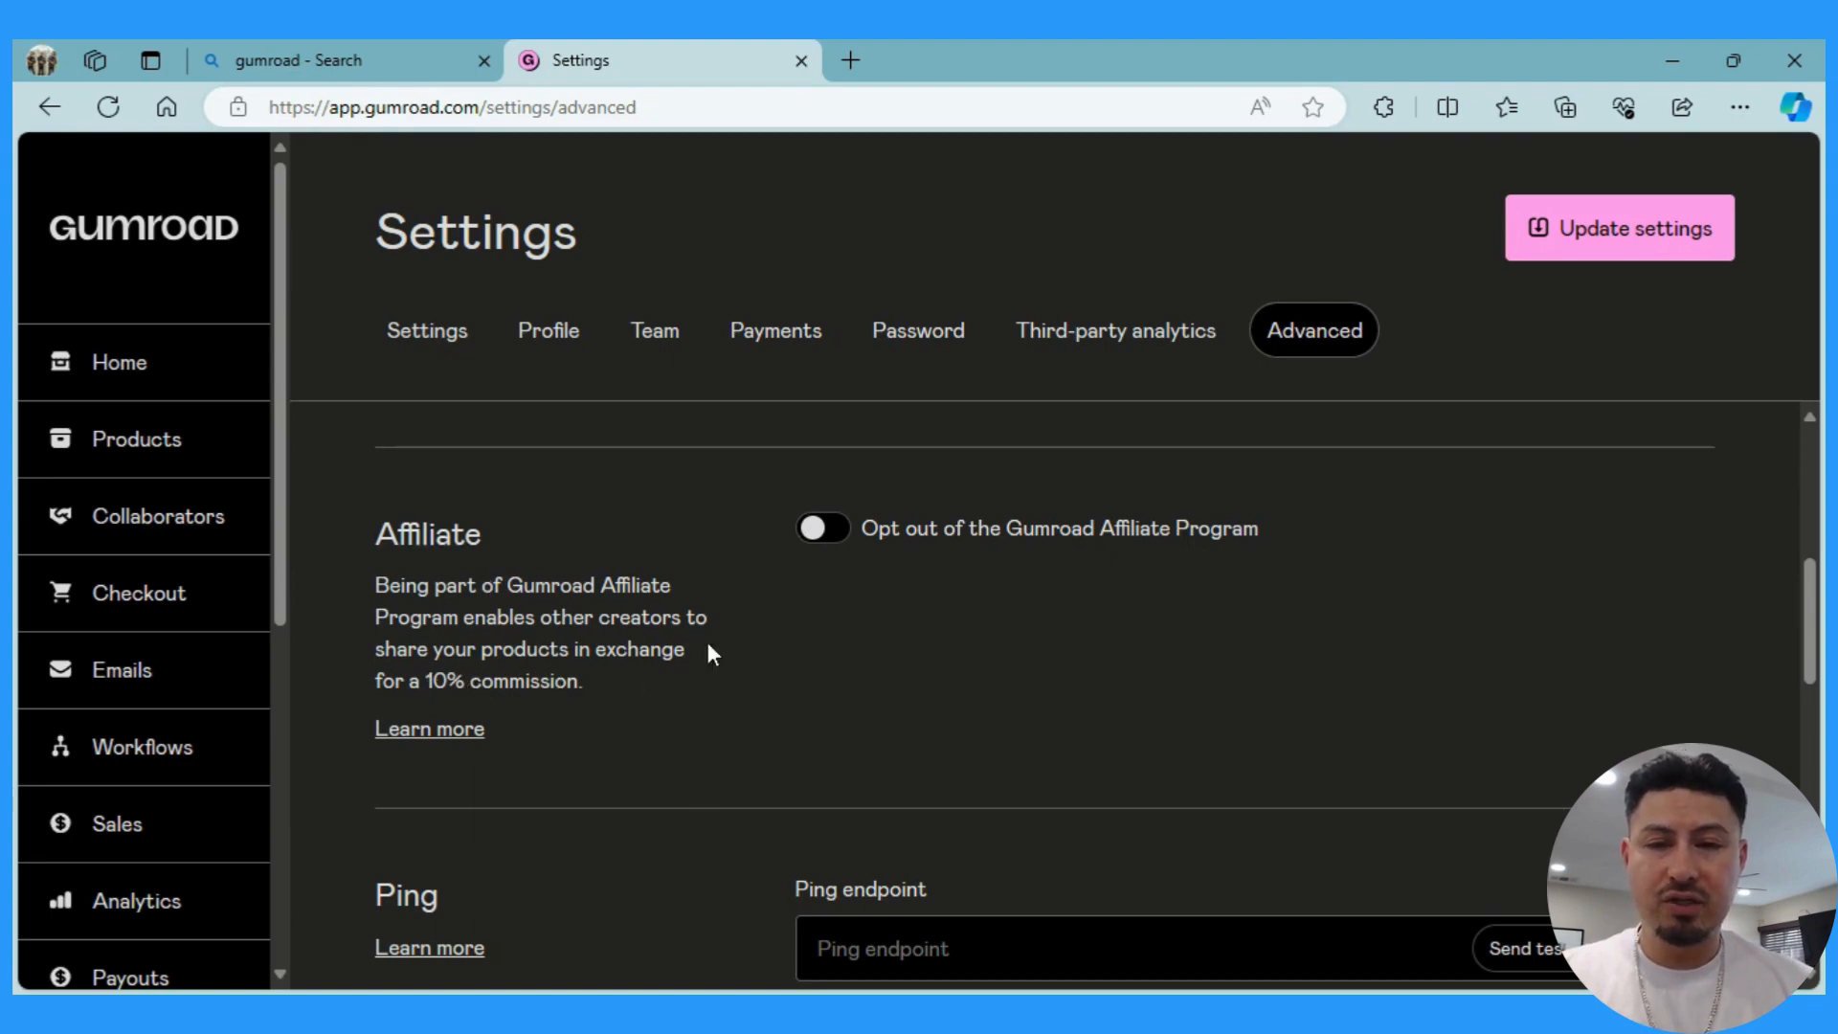
click(821, 531)
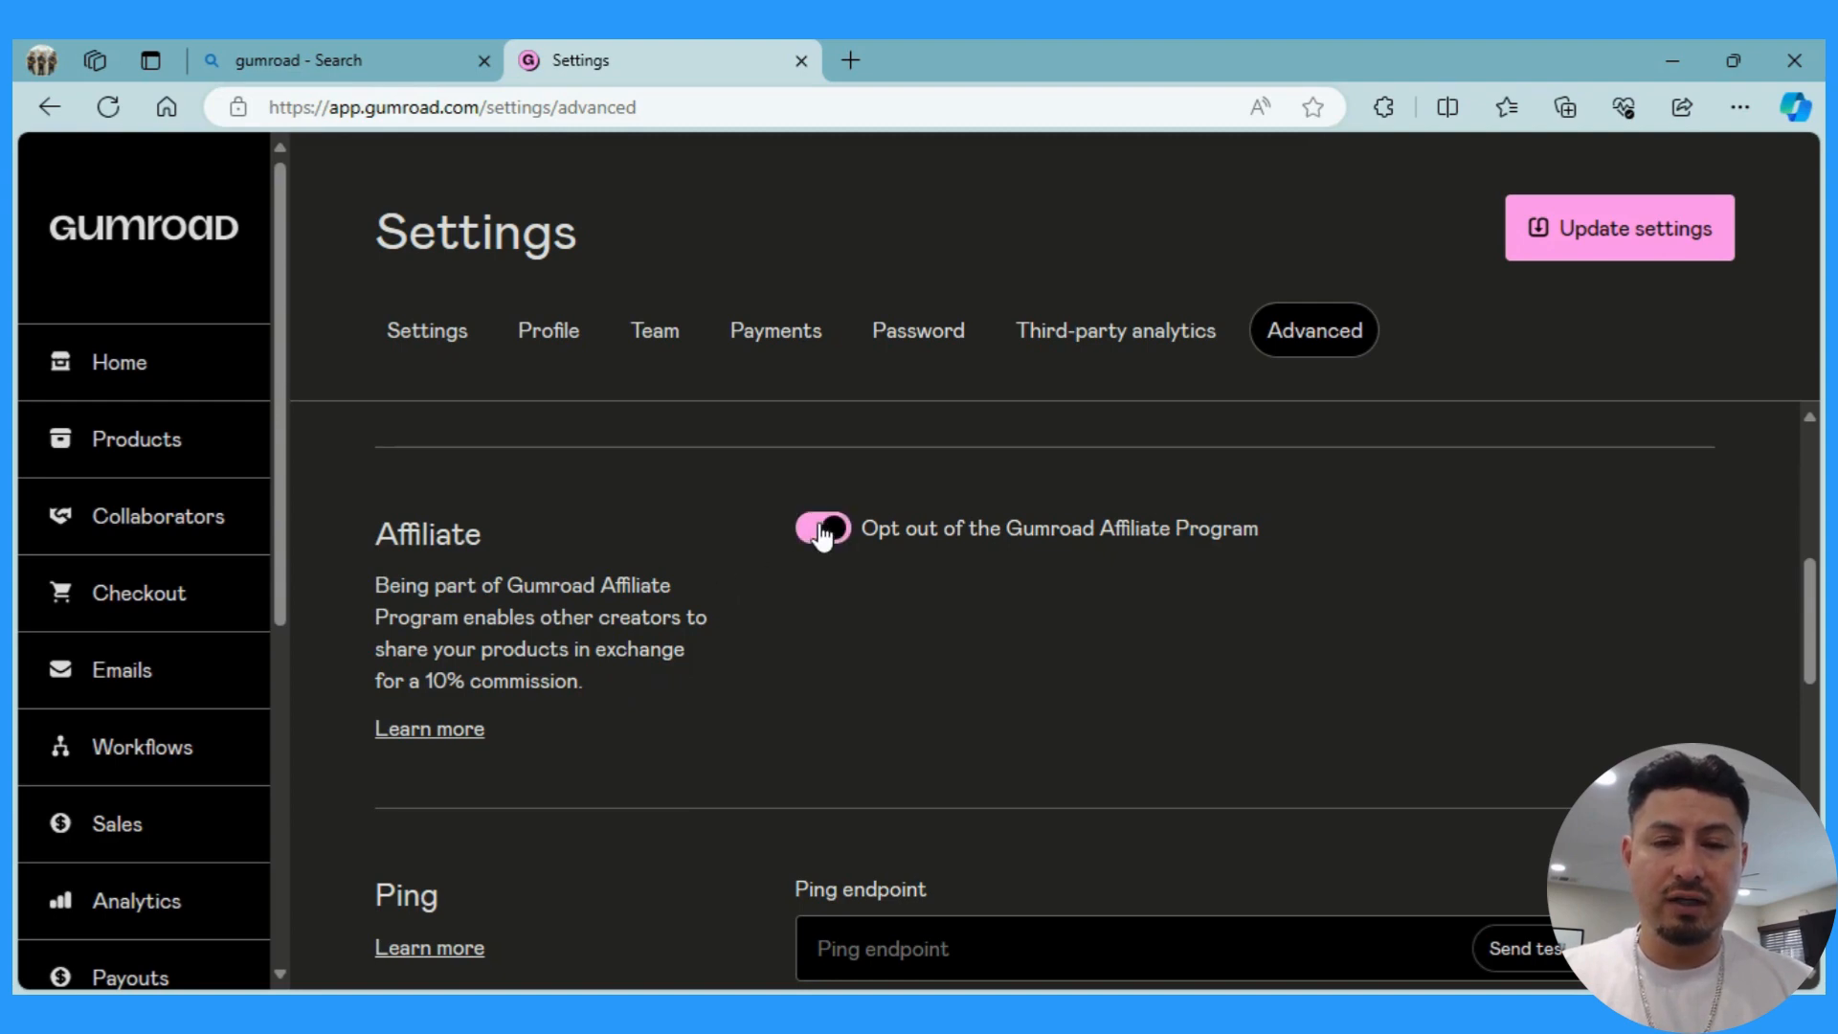
click(821, 531)
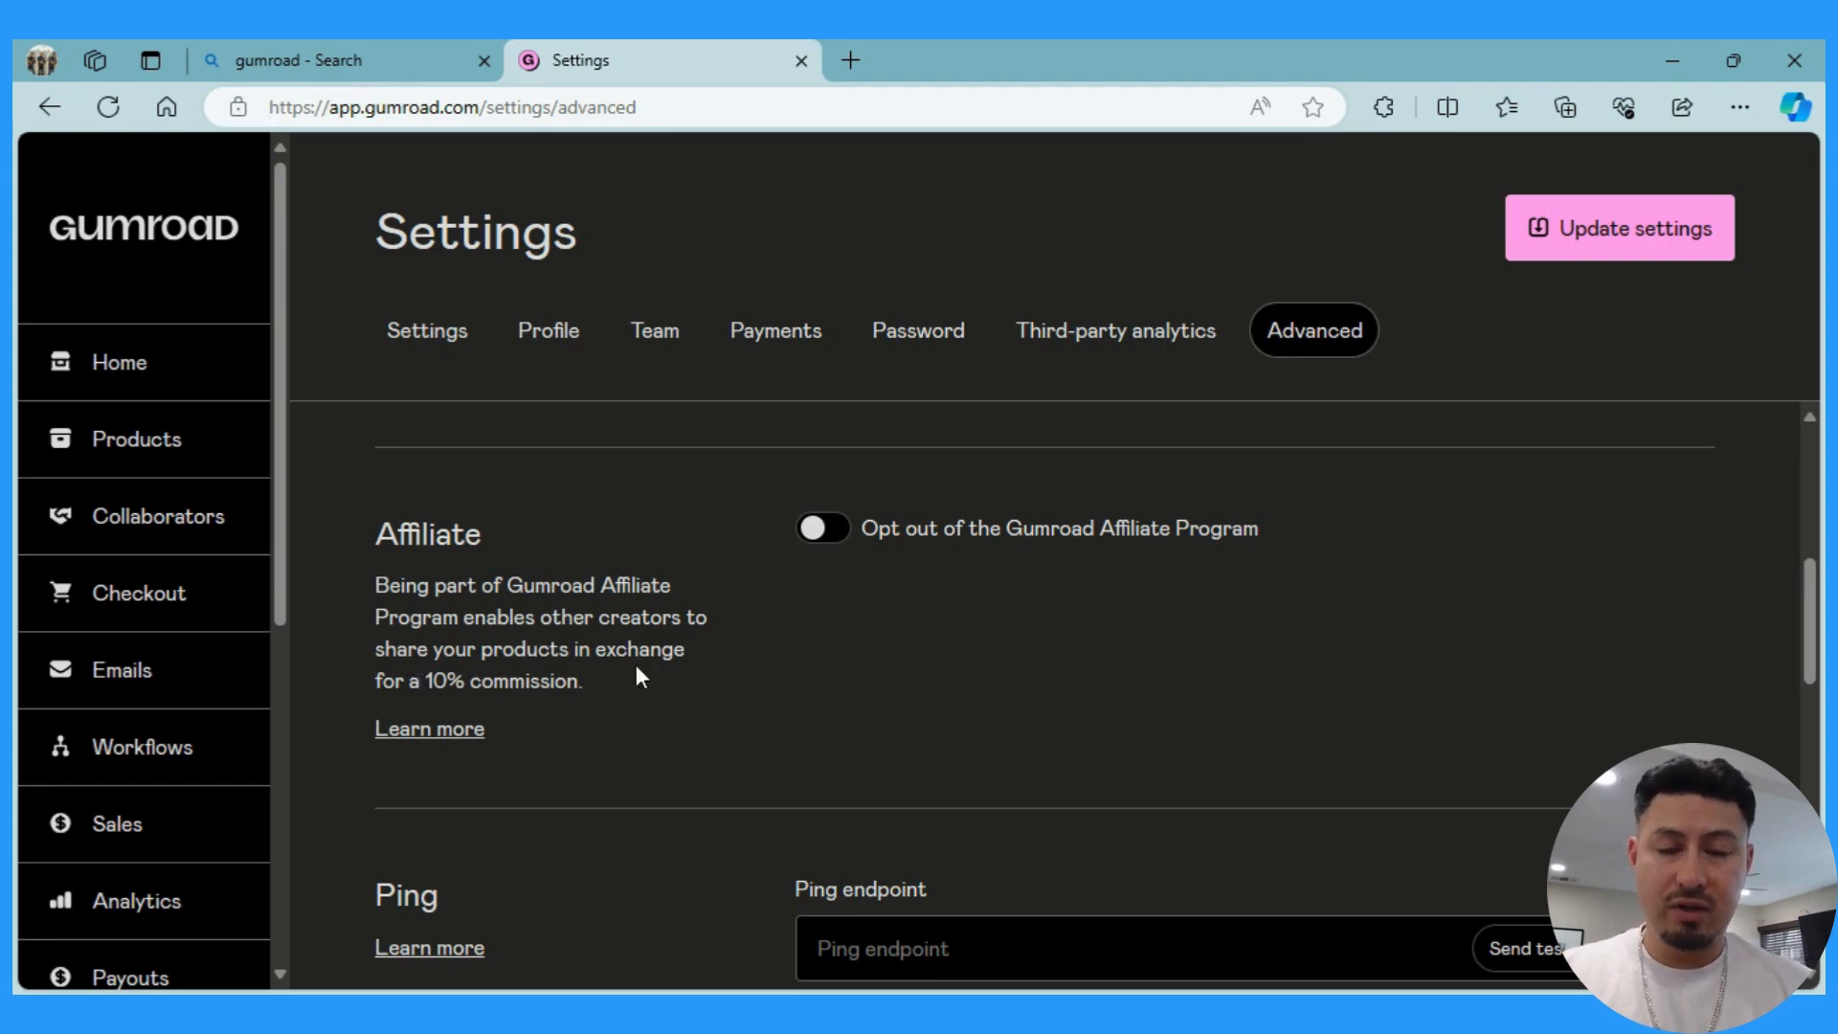
scroll(638, 676, down, 2)
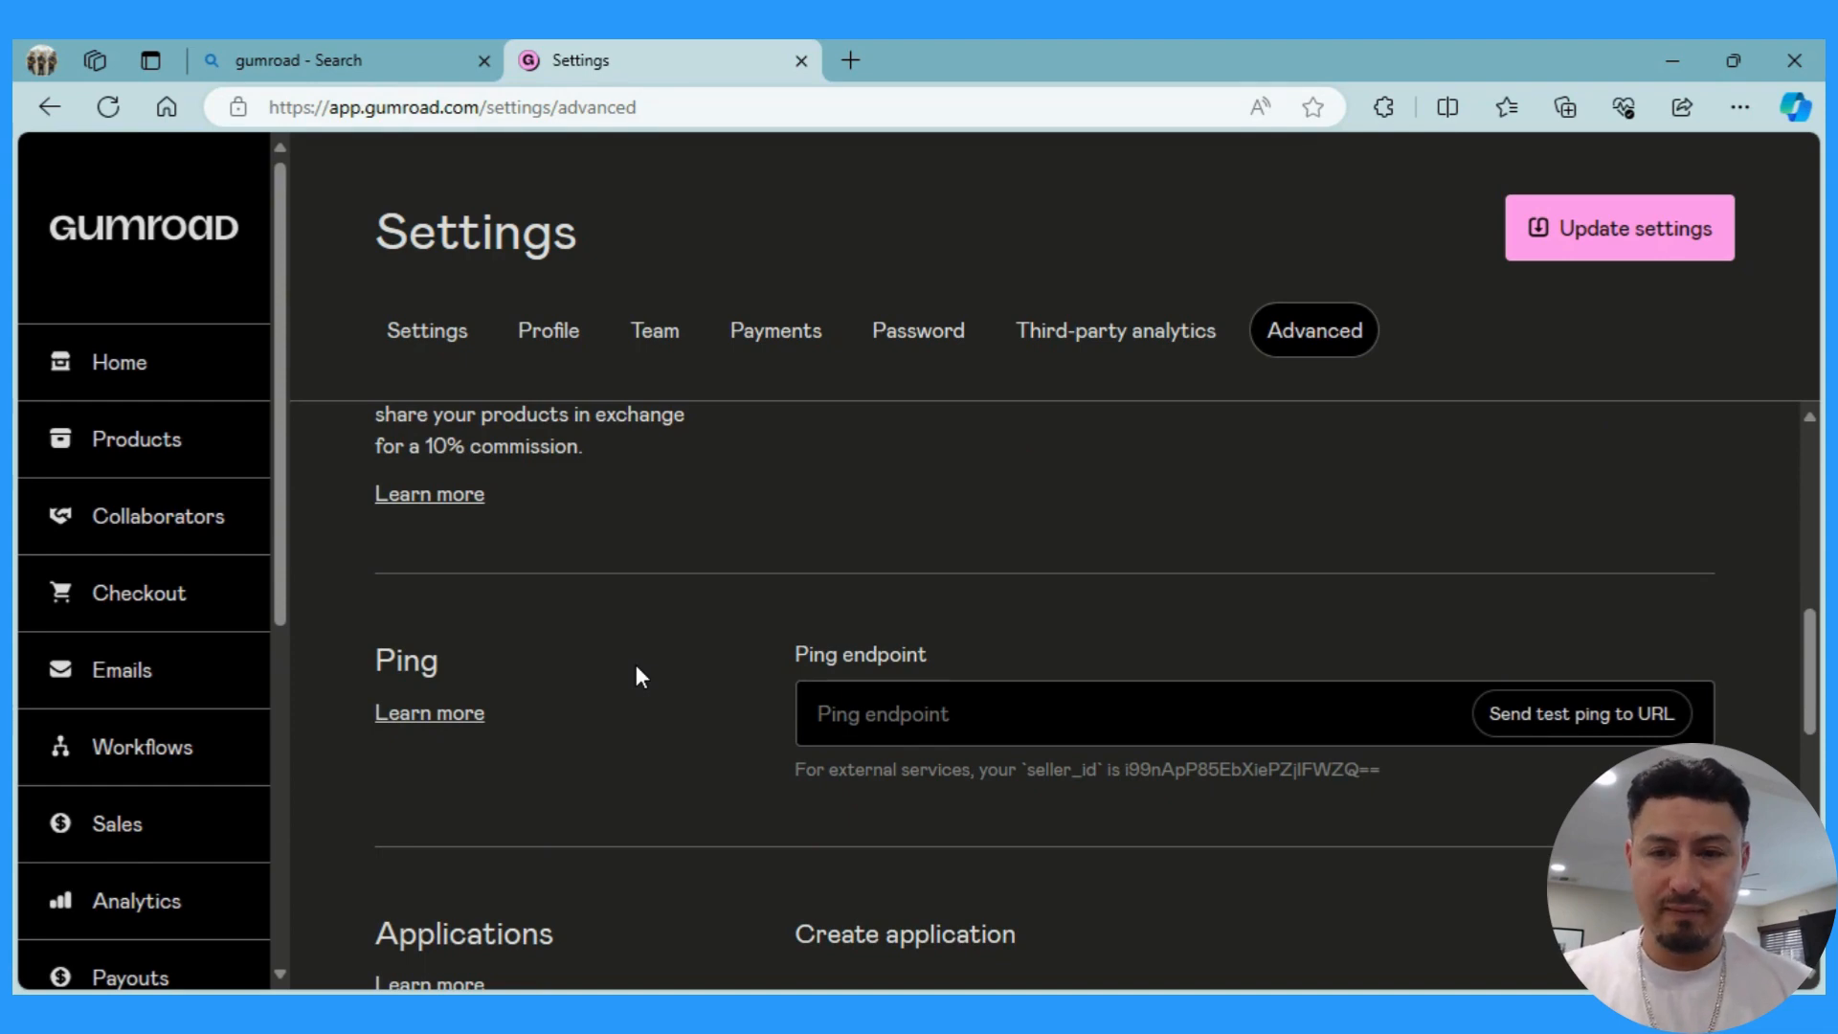
scroll(636, 676, up, 8)
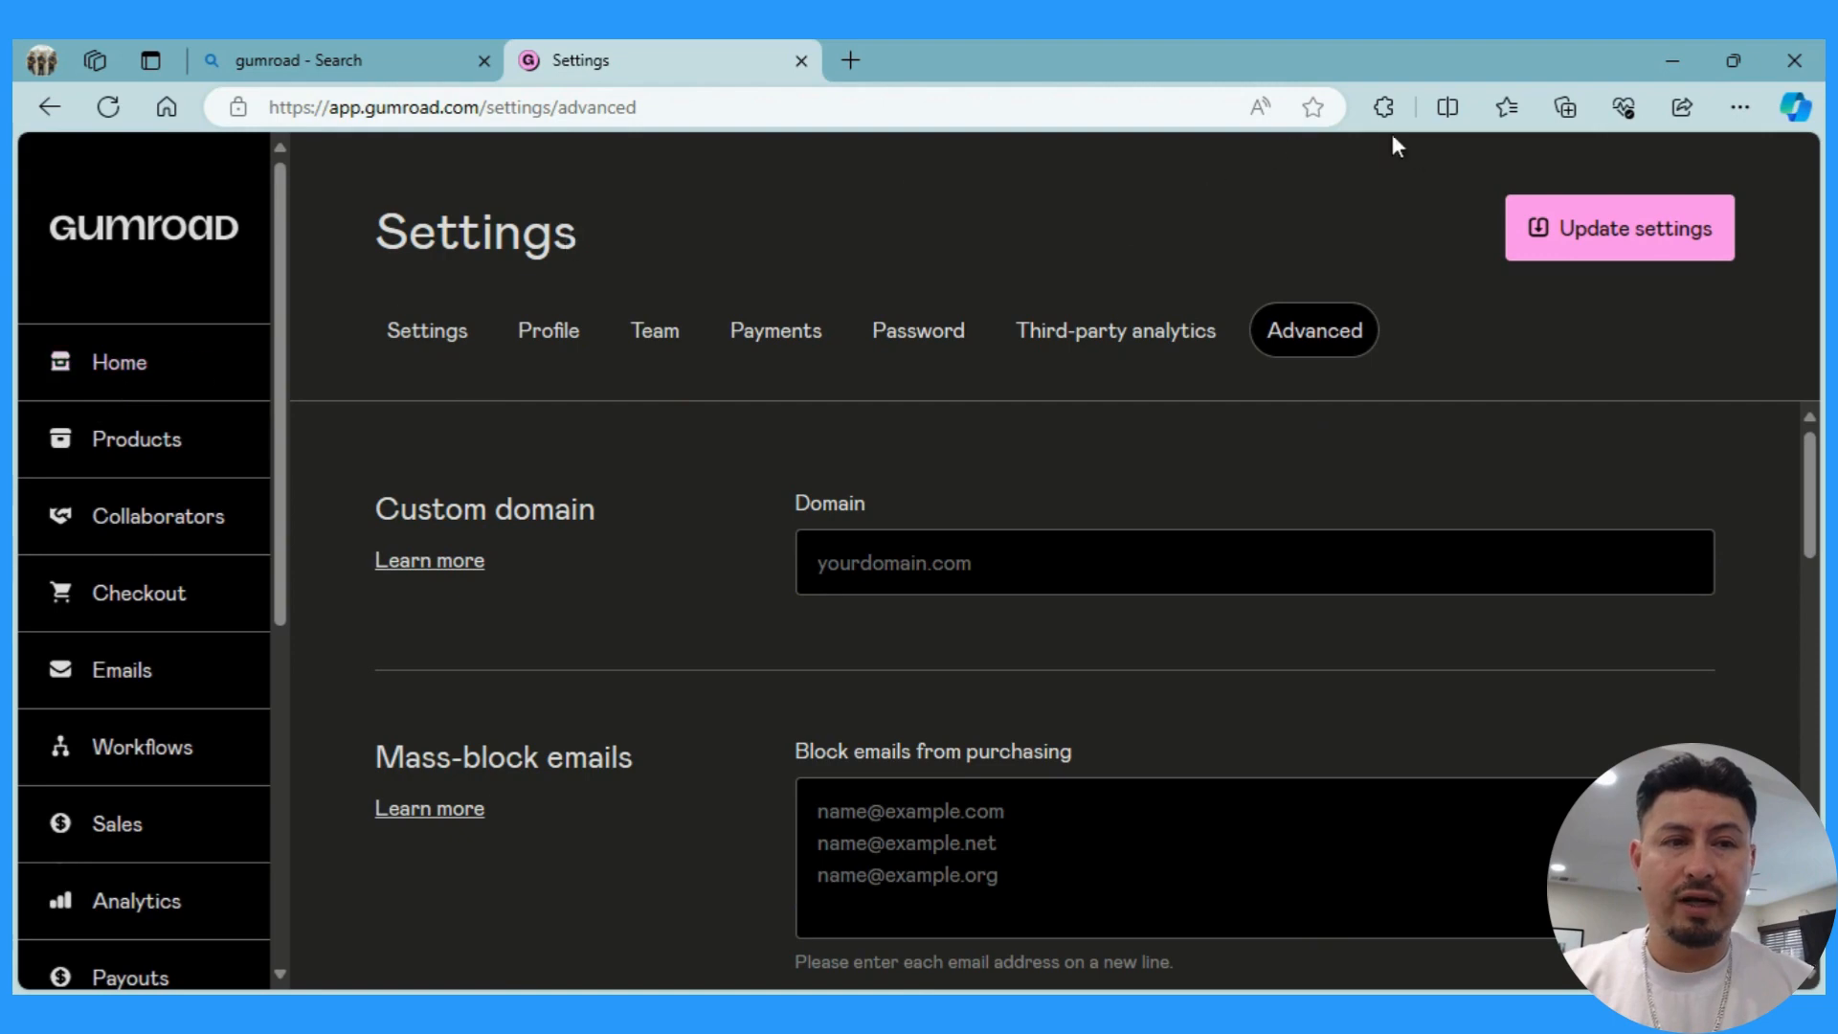
Open the first-follower task from the dashboard's Getting started checklist and copy the subscribe page link.
click(108, 392)
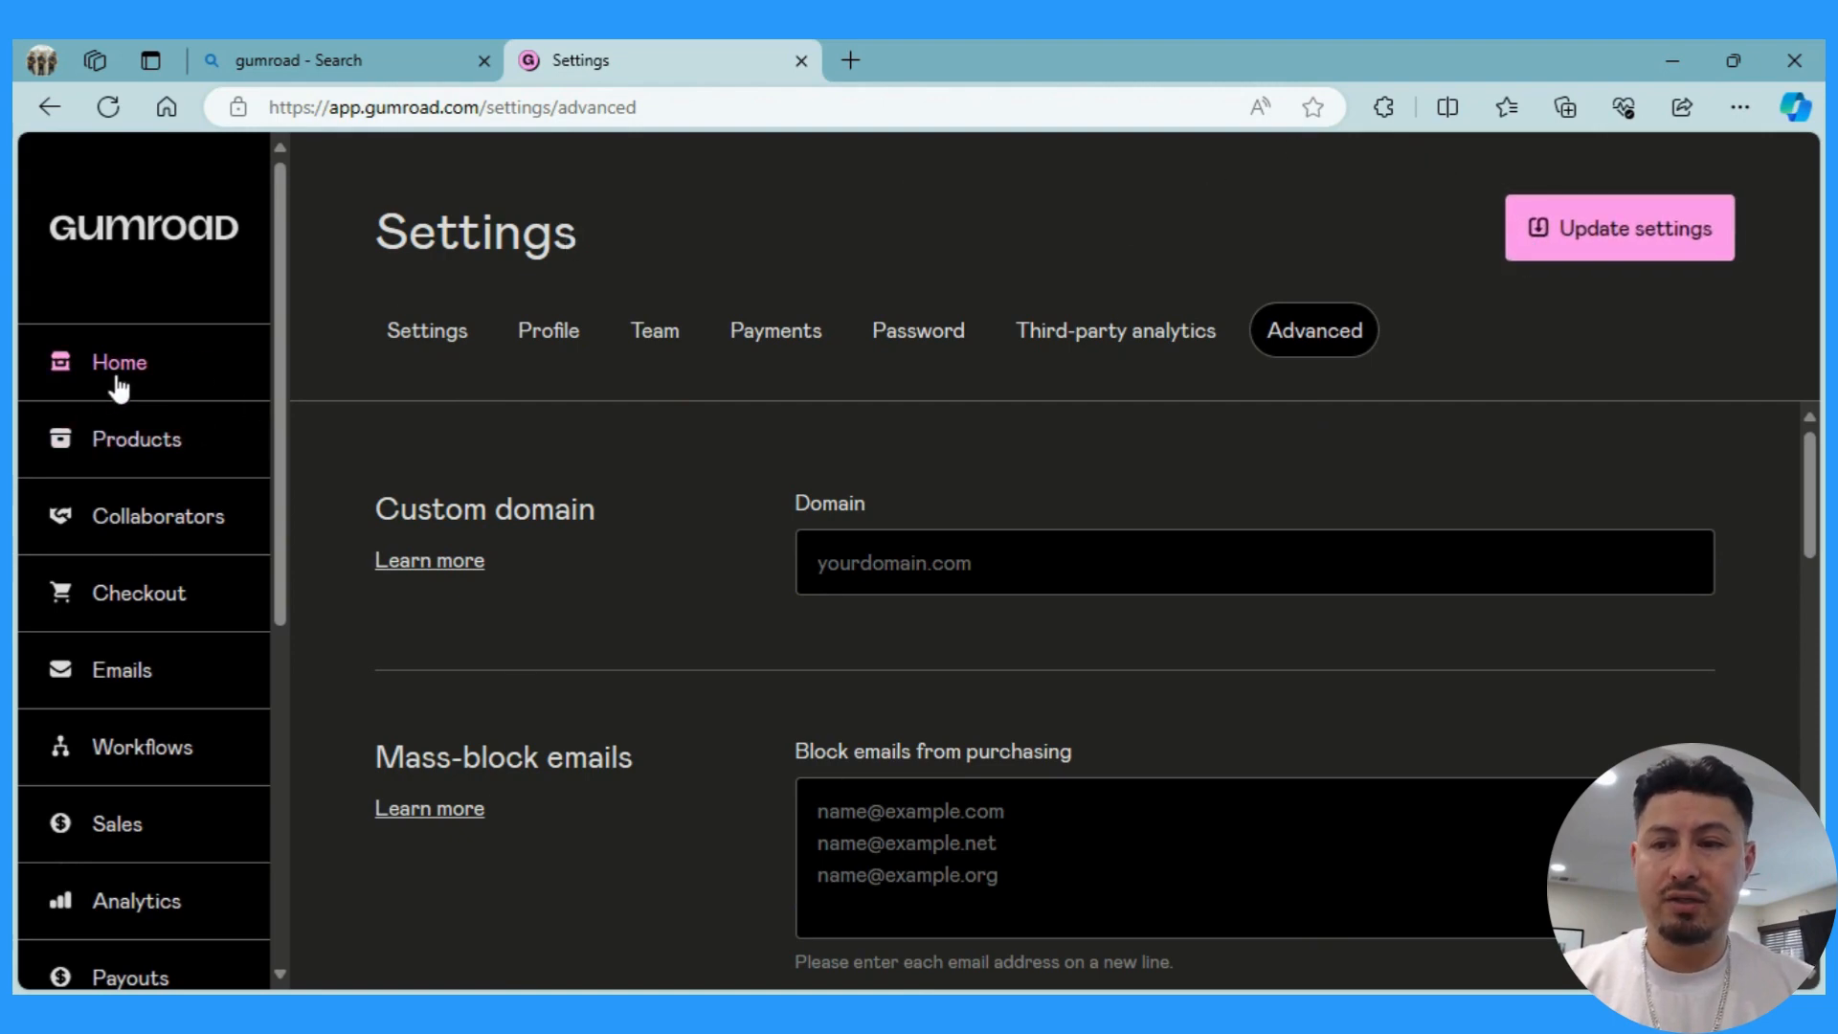
scroll(383, 450, down, 8)
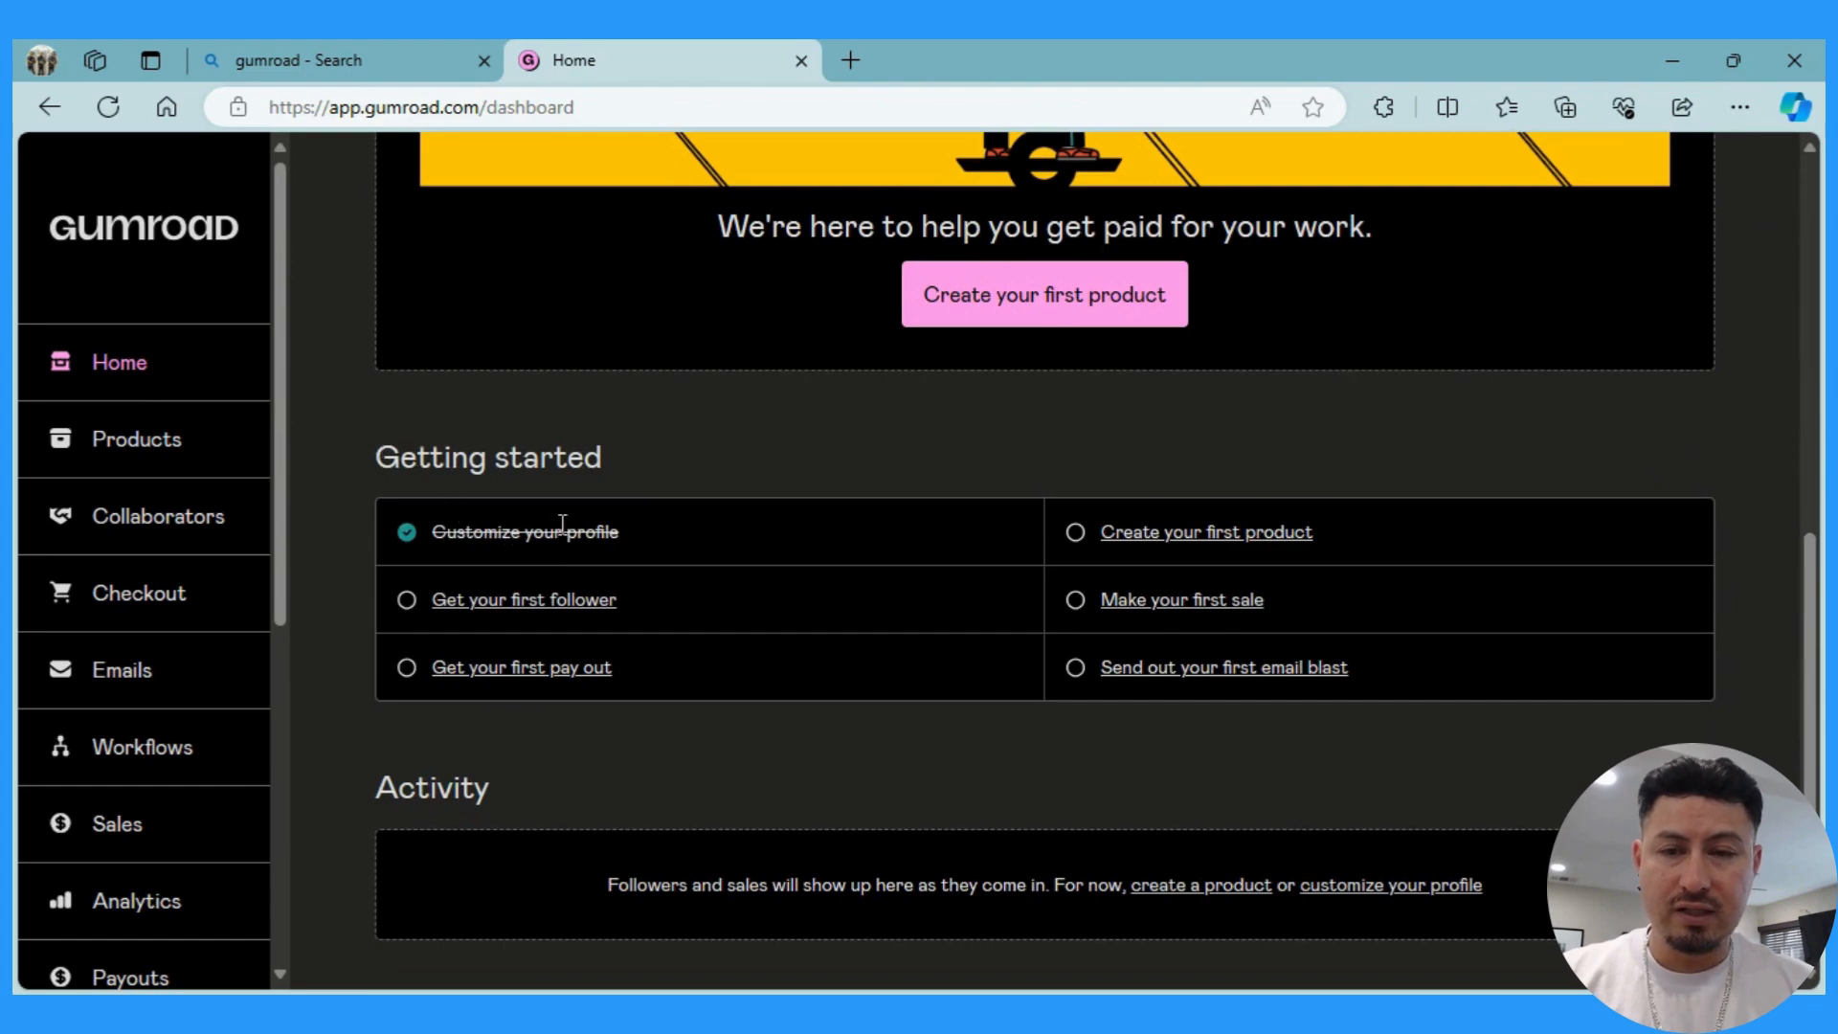
click(528, 603)
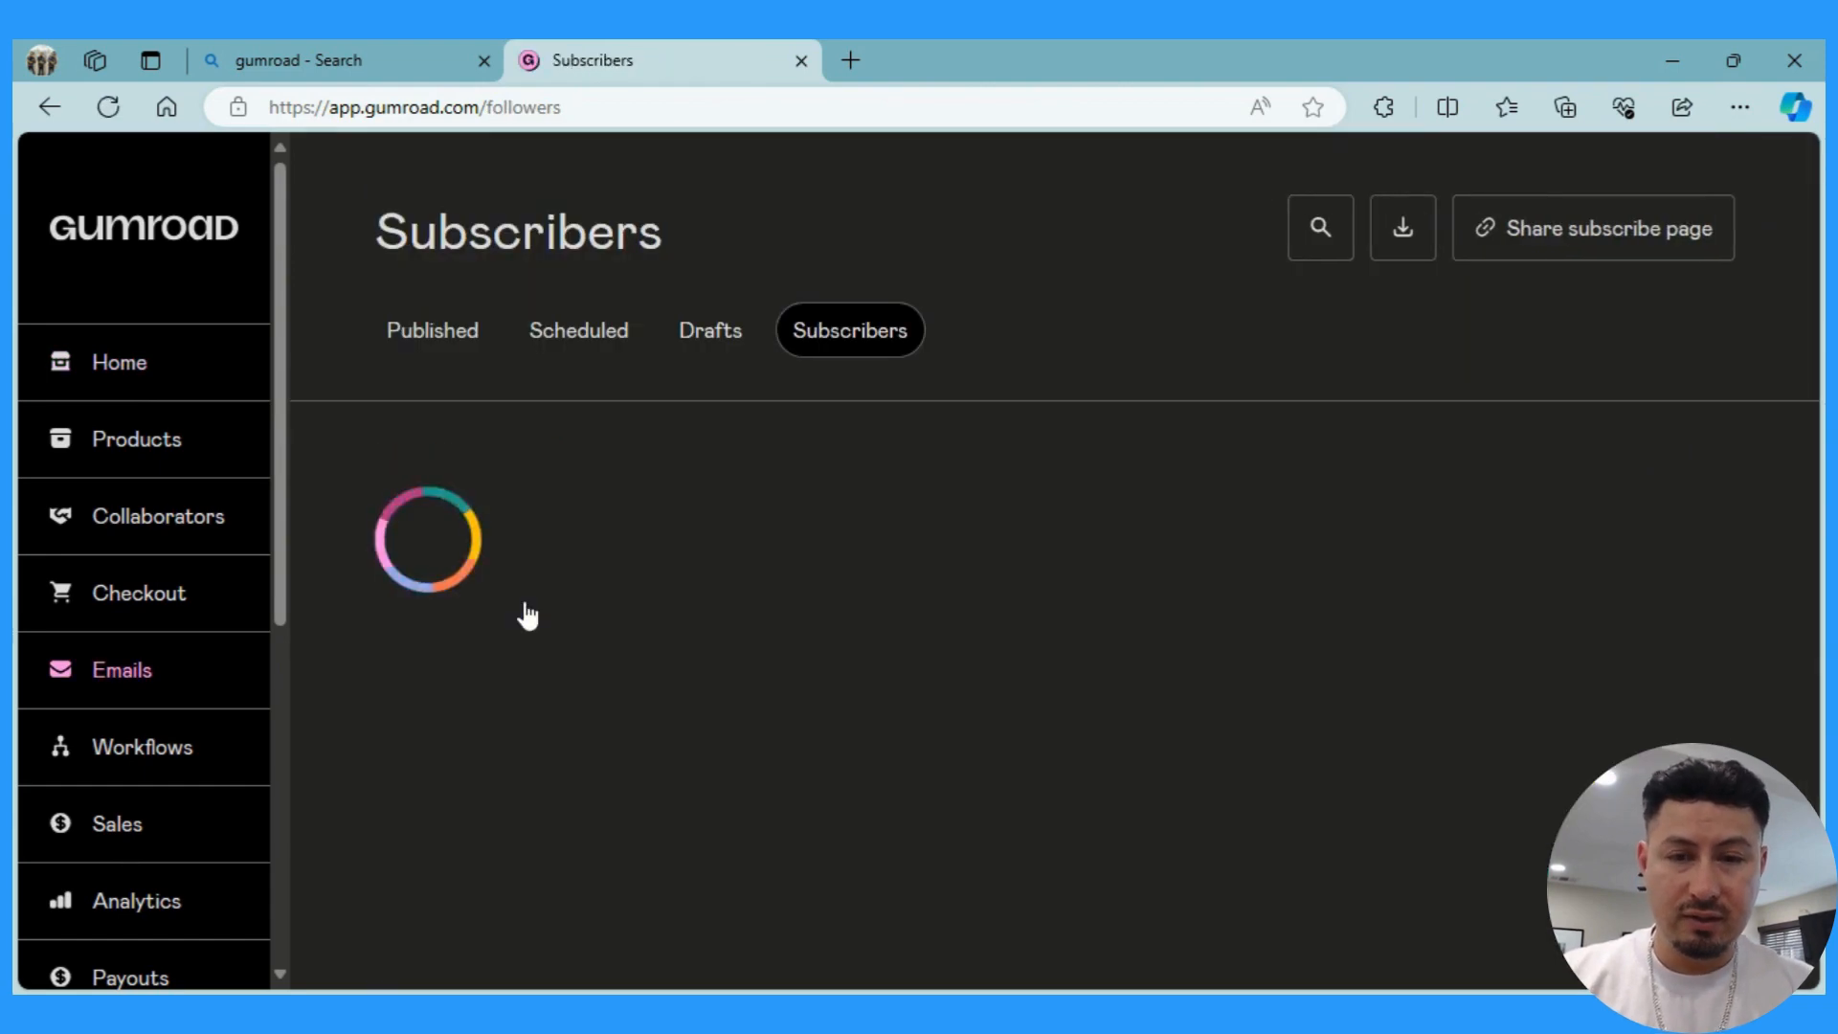
scroll(528, 613, down, 2)
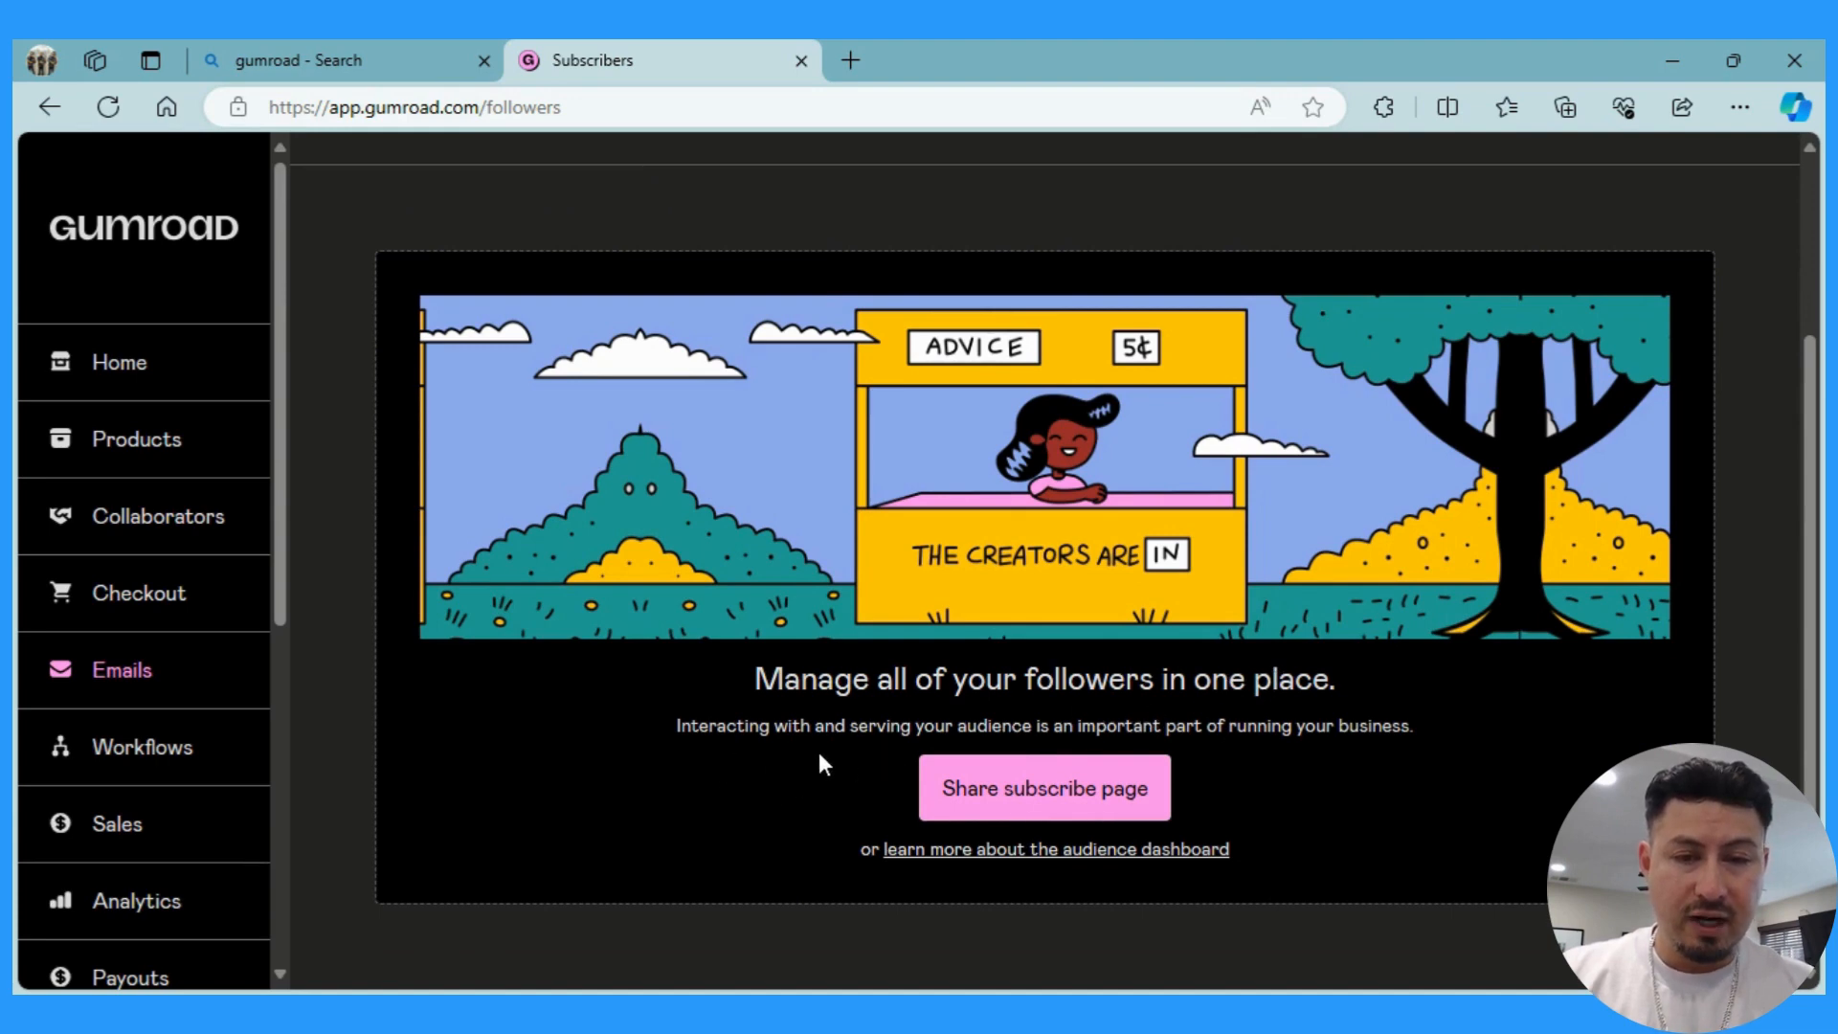
scroll(1053, 690, up, 2)
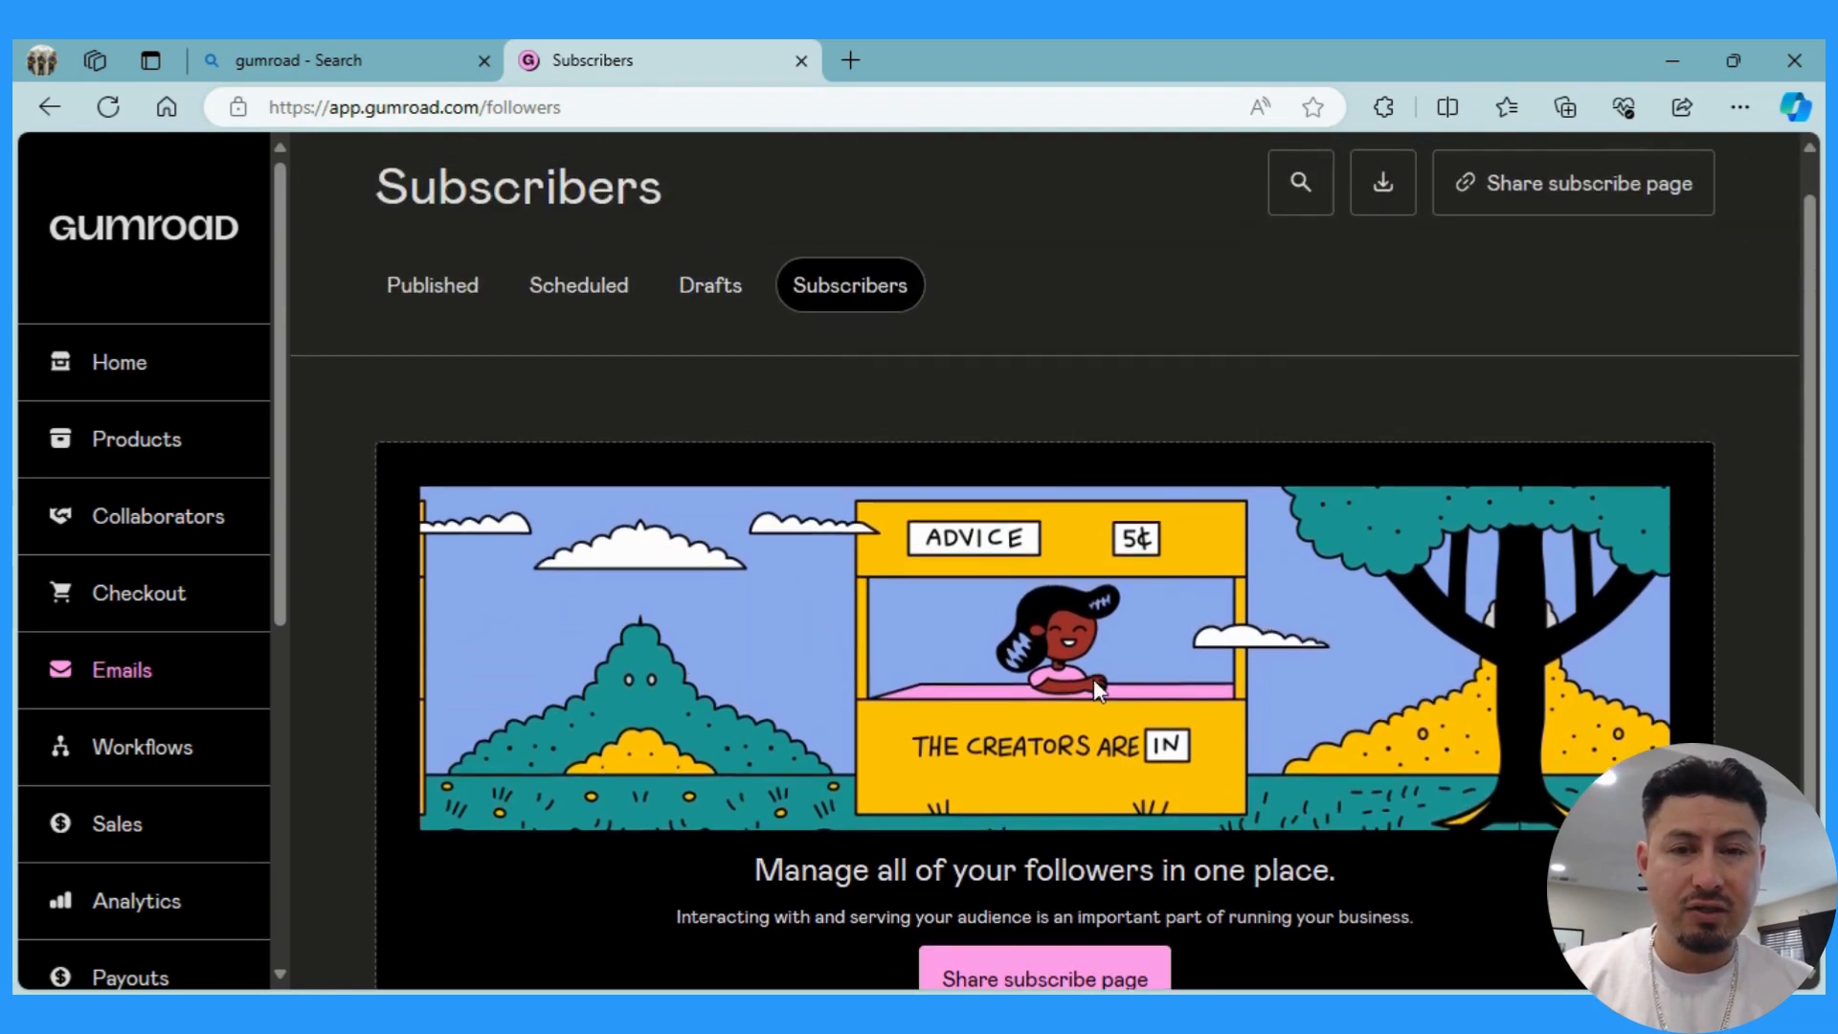
scroll(1093, 679, down, 1)
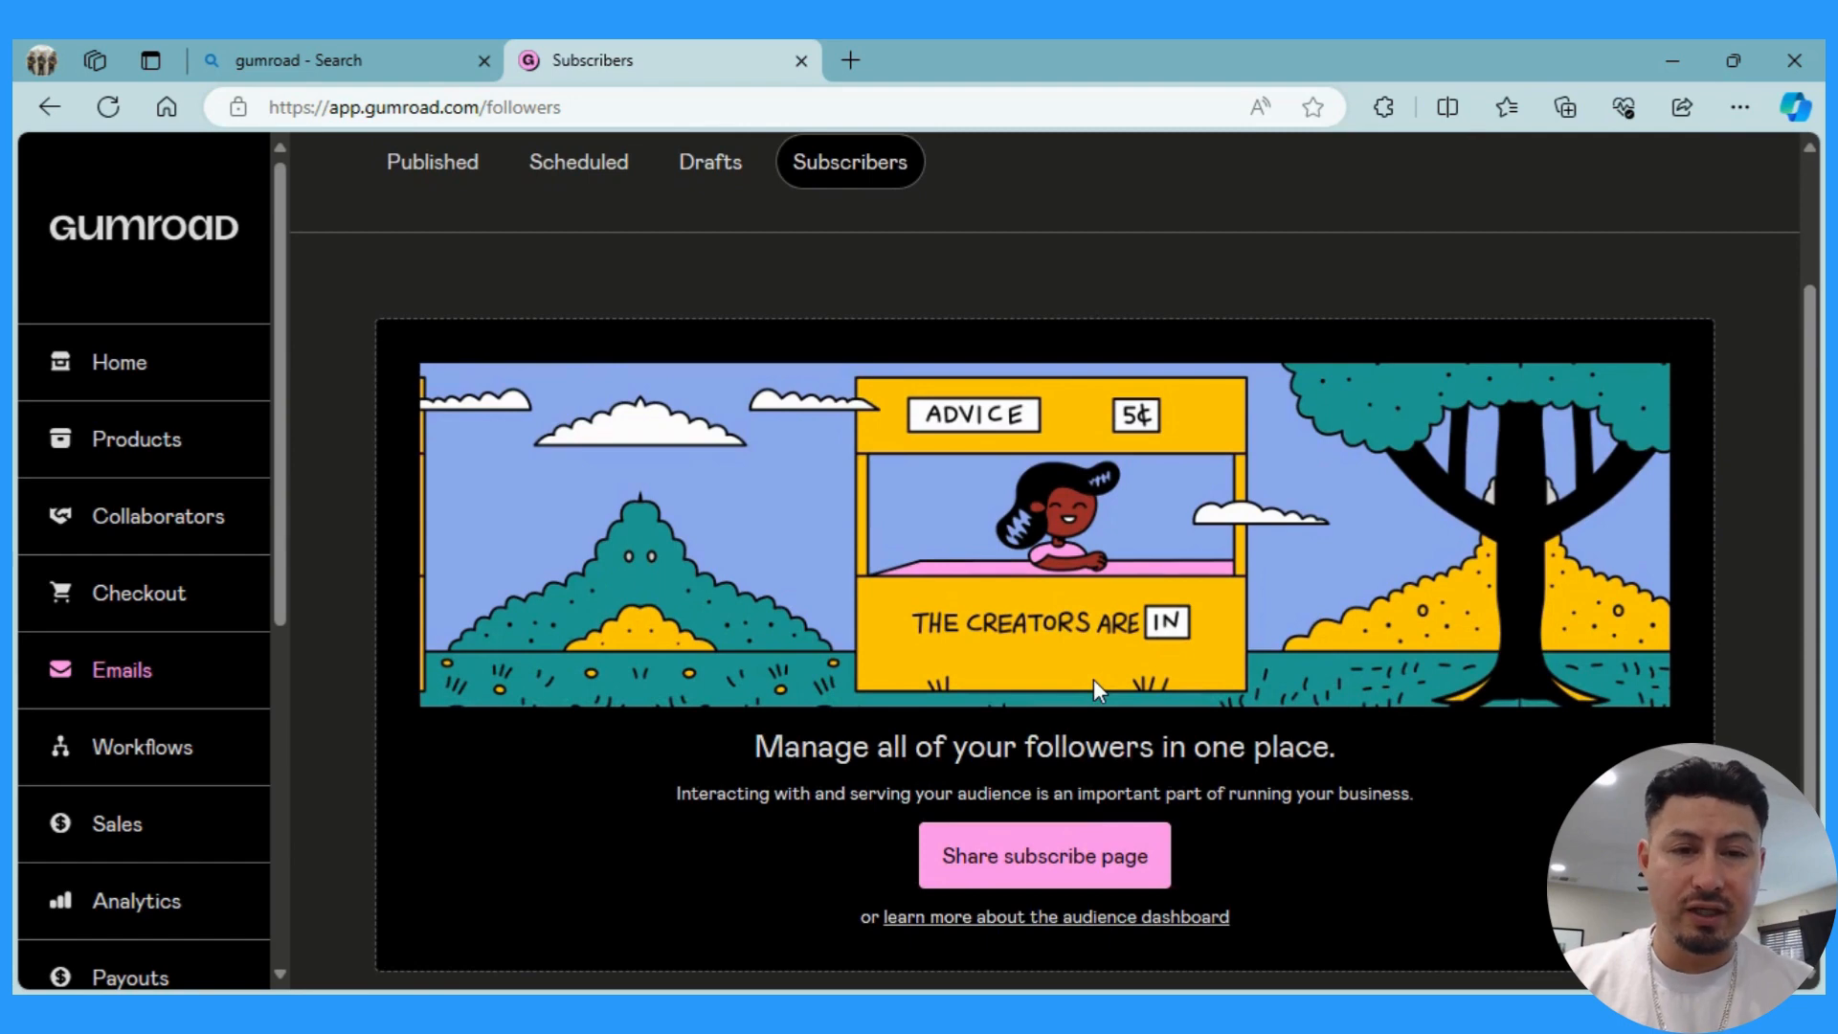
click(1054, 850)
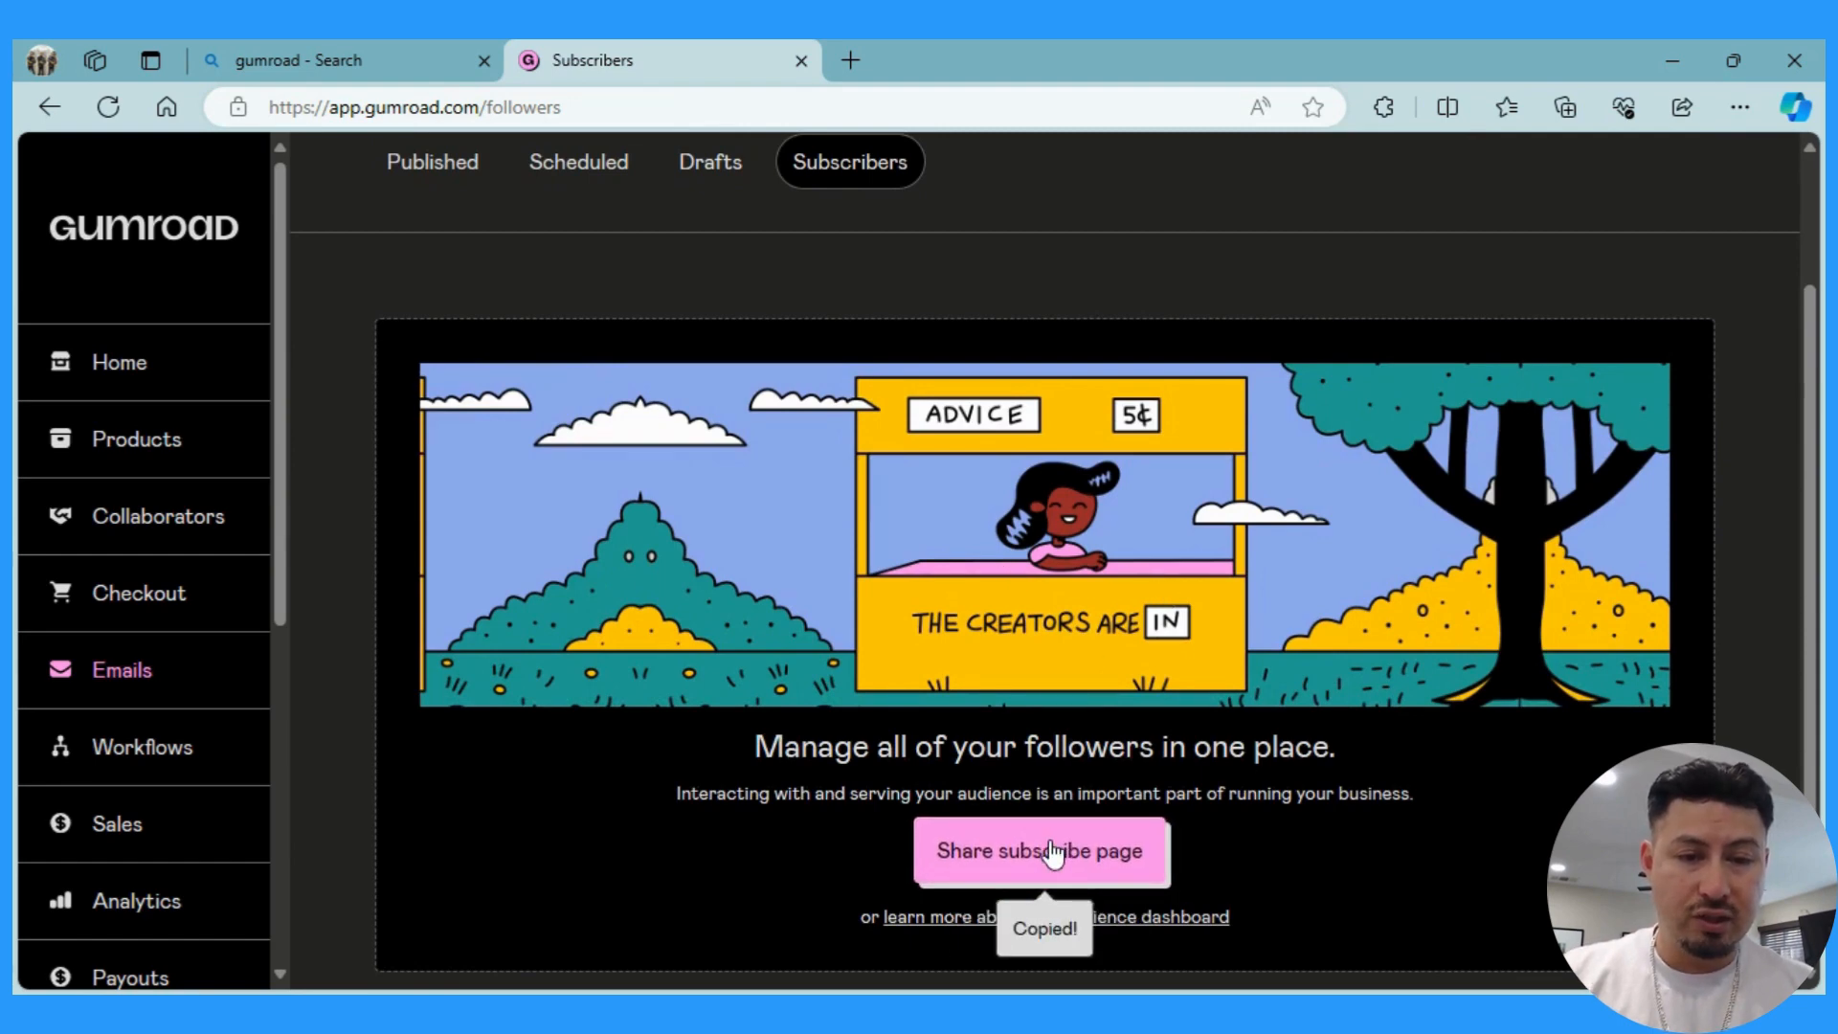
Open the store's subscribe page in a new browser tab and examine its email sign-up form.
scroll(875, 862, down, 1)
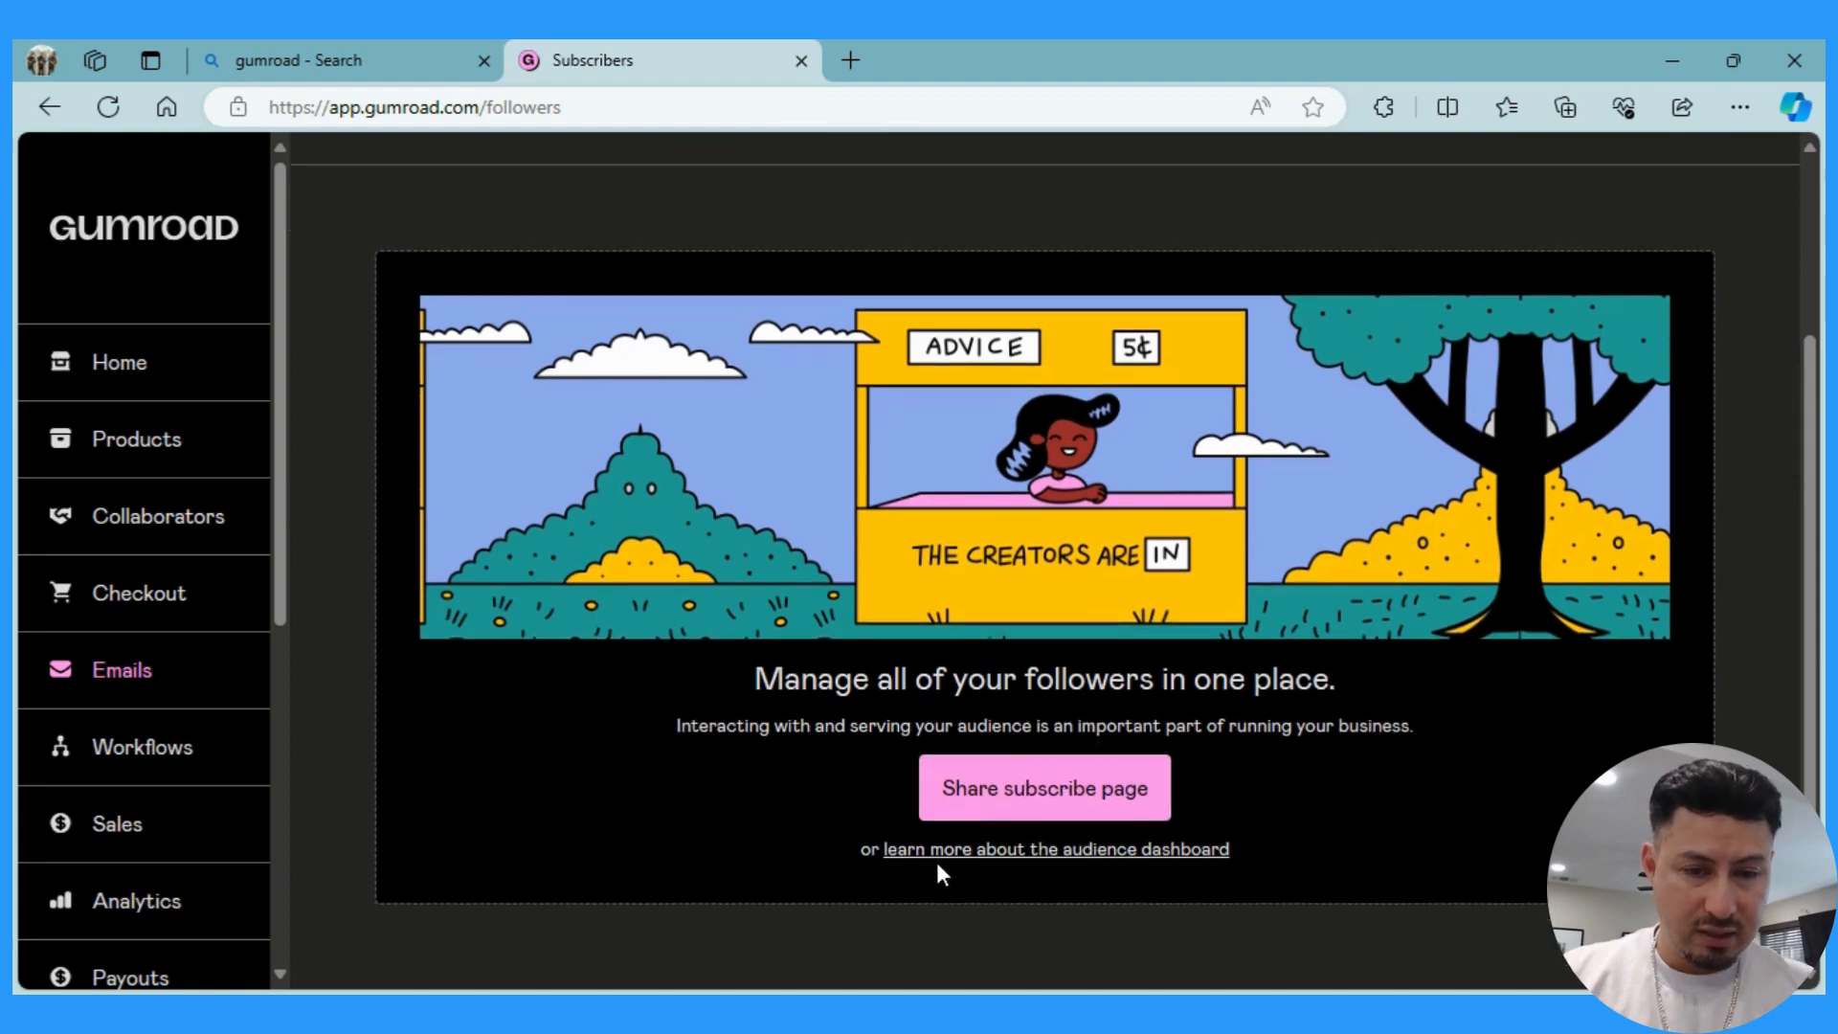
scroll(1369, 532, up, 3)
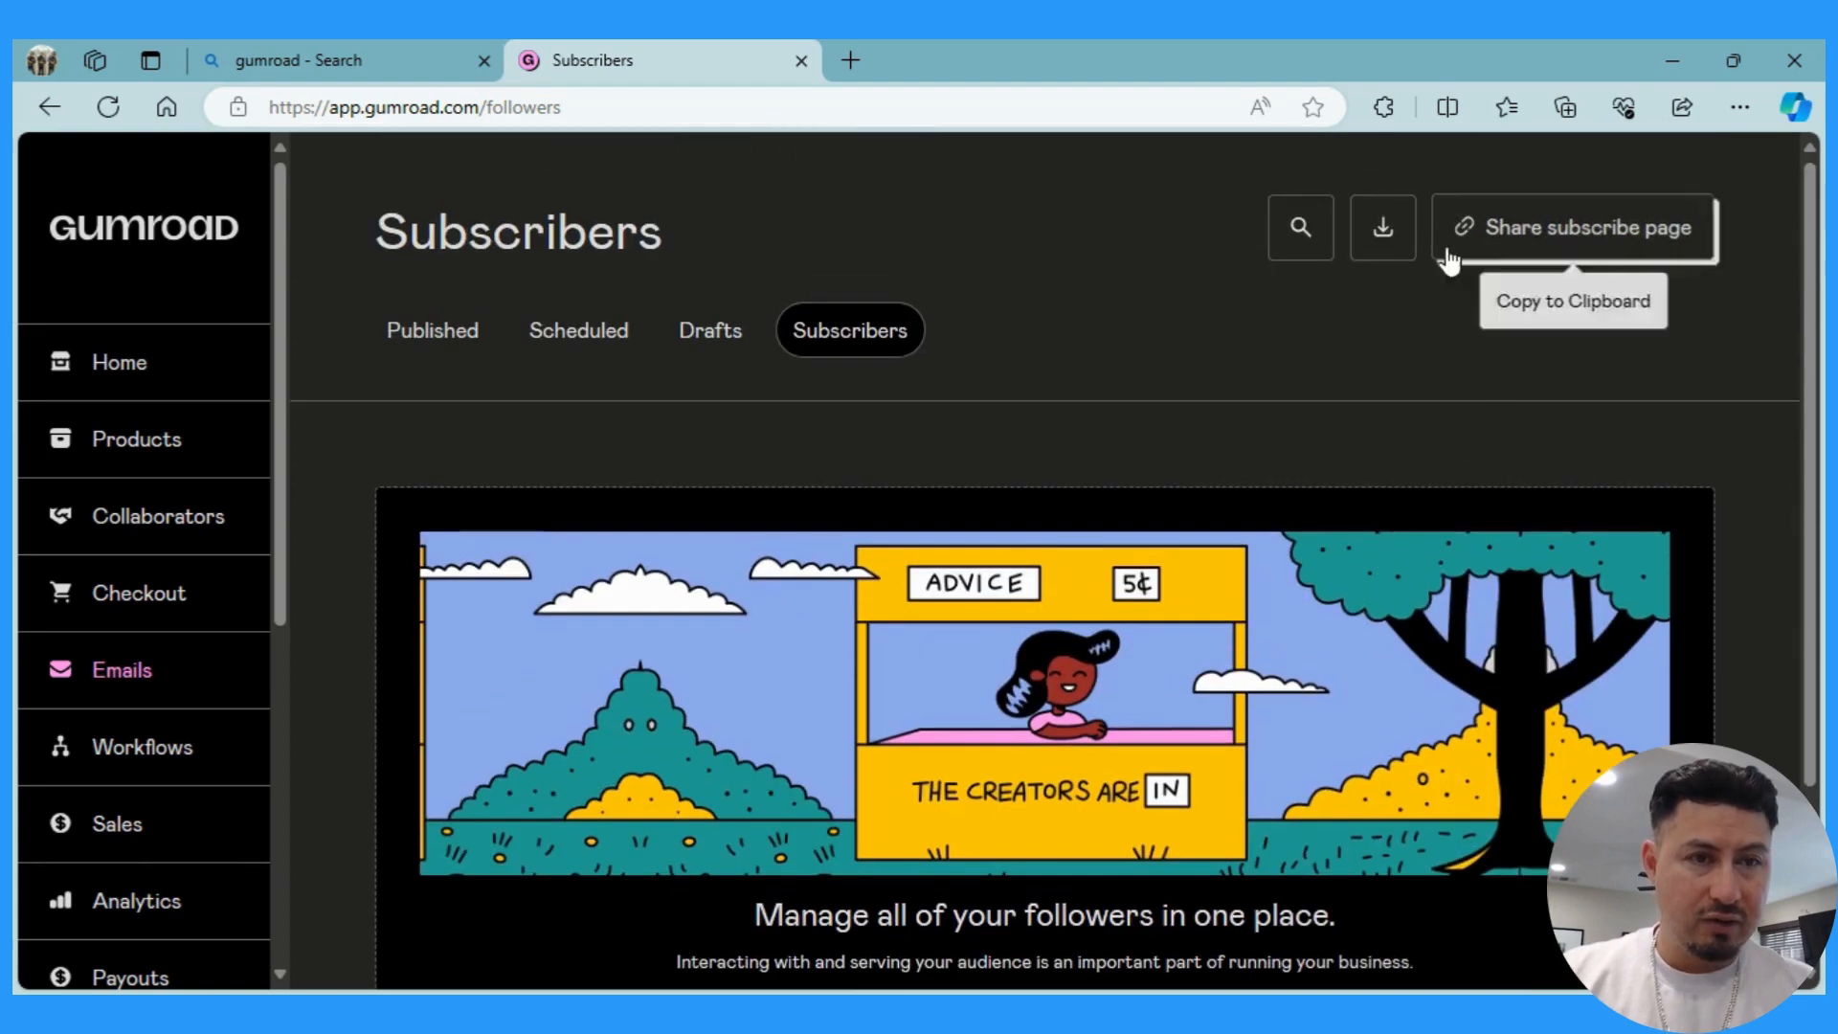
scroll(1200, 576, down, 1)
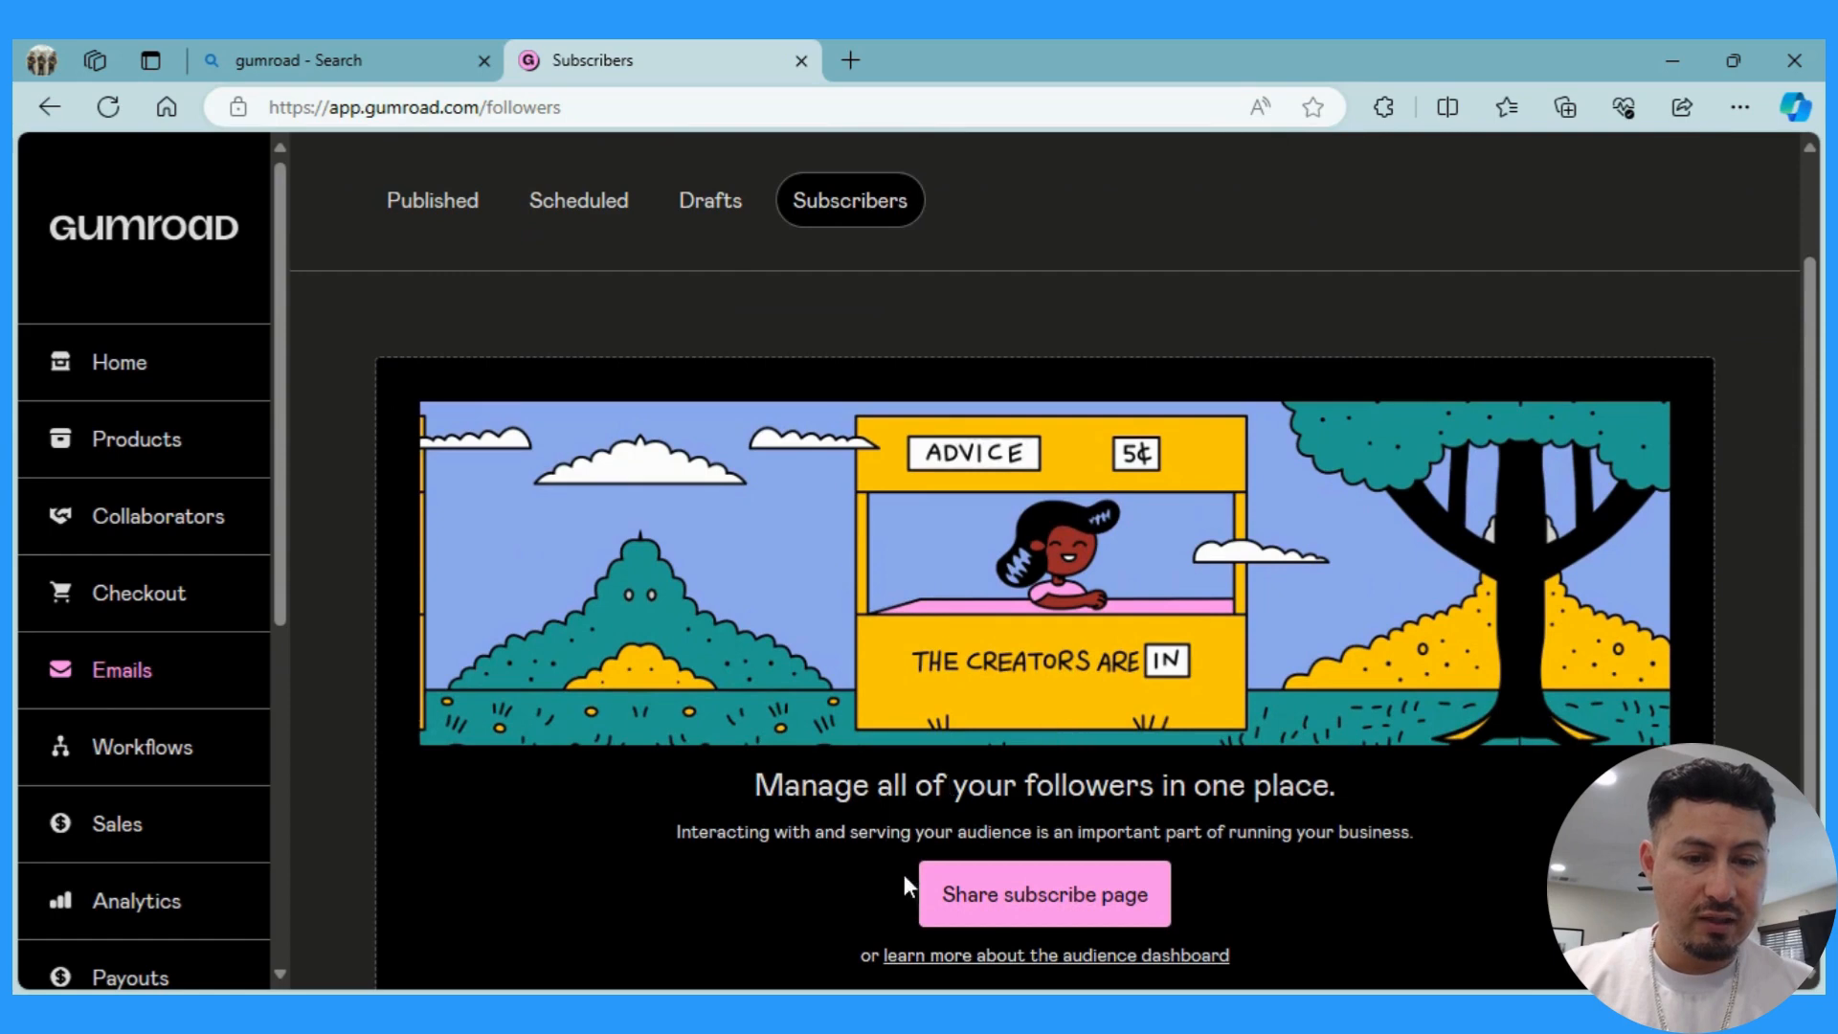
scroll(1163, 760, up, 1)
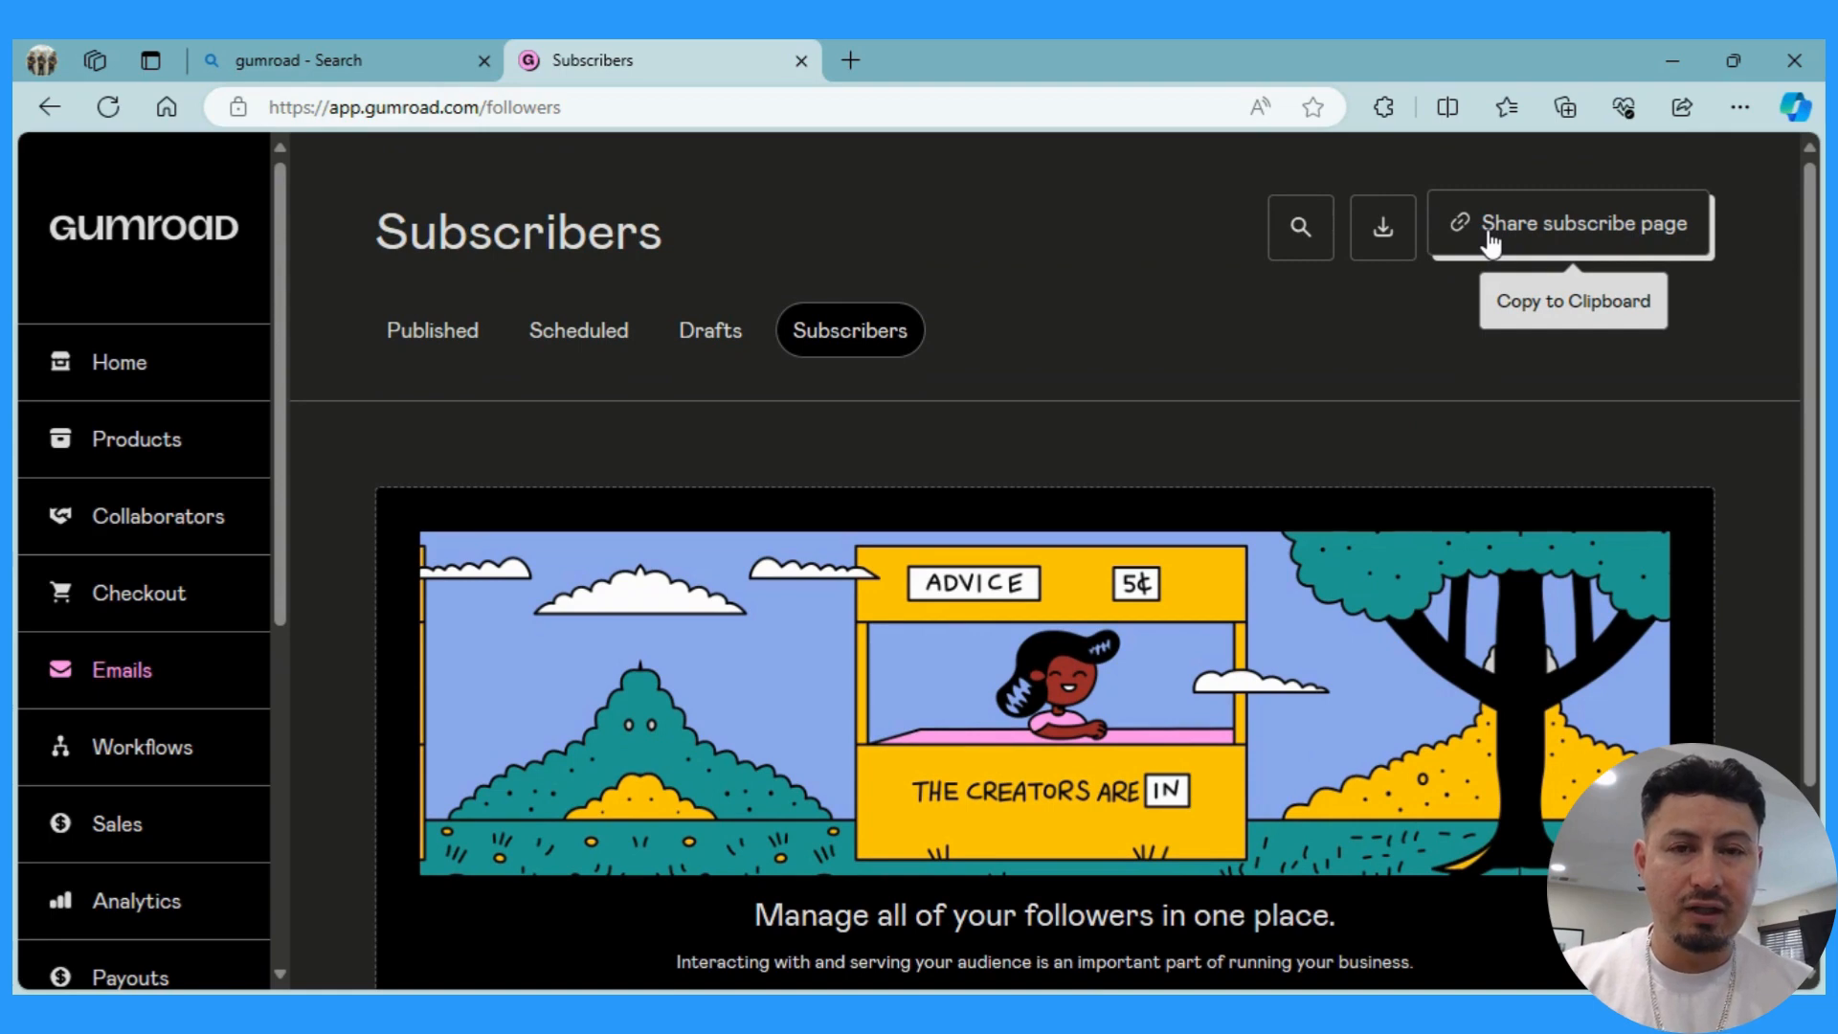
click(852, 60)
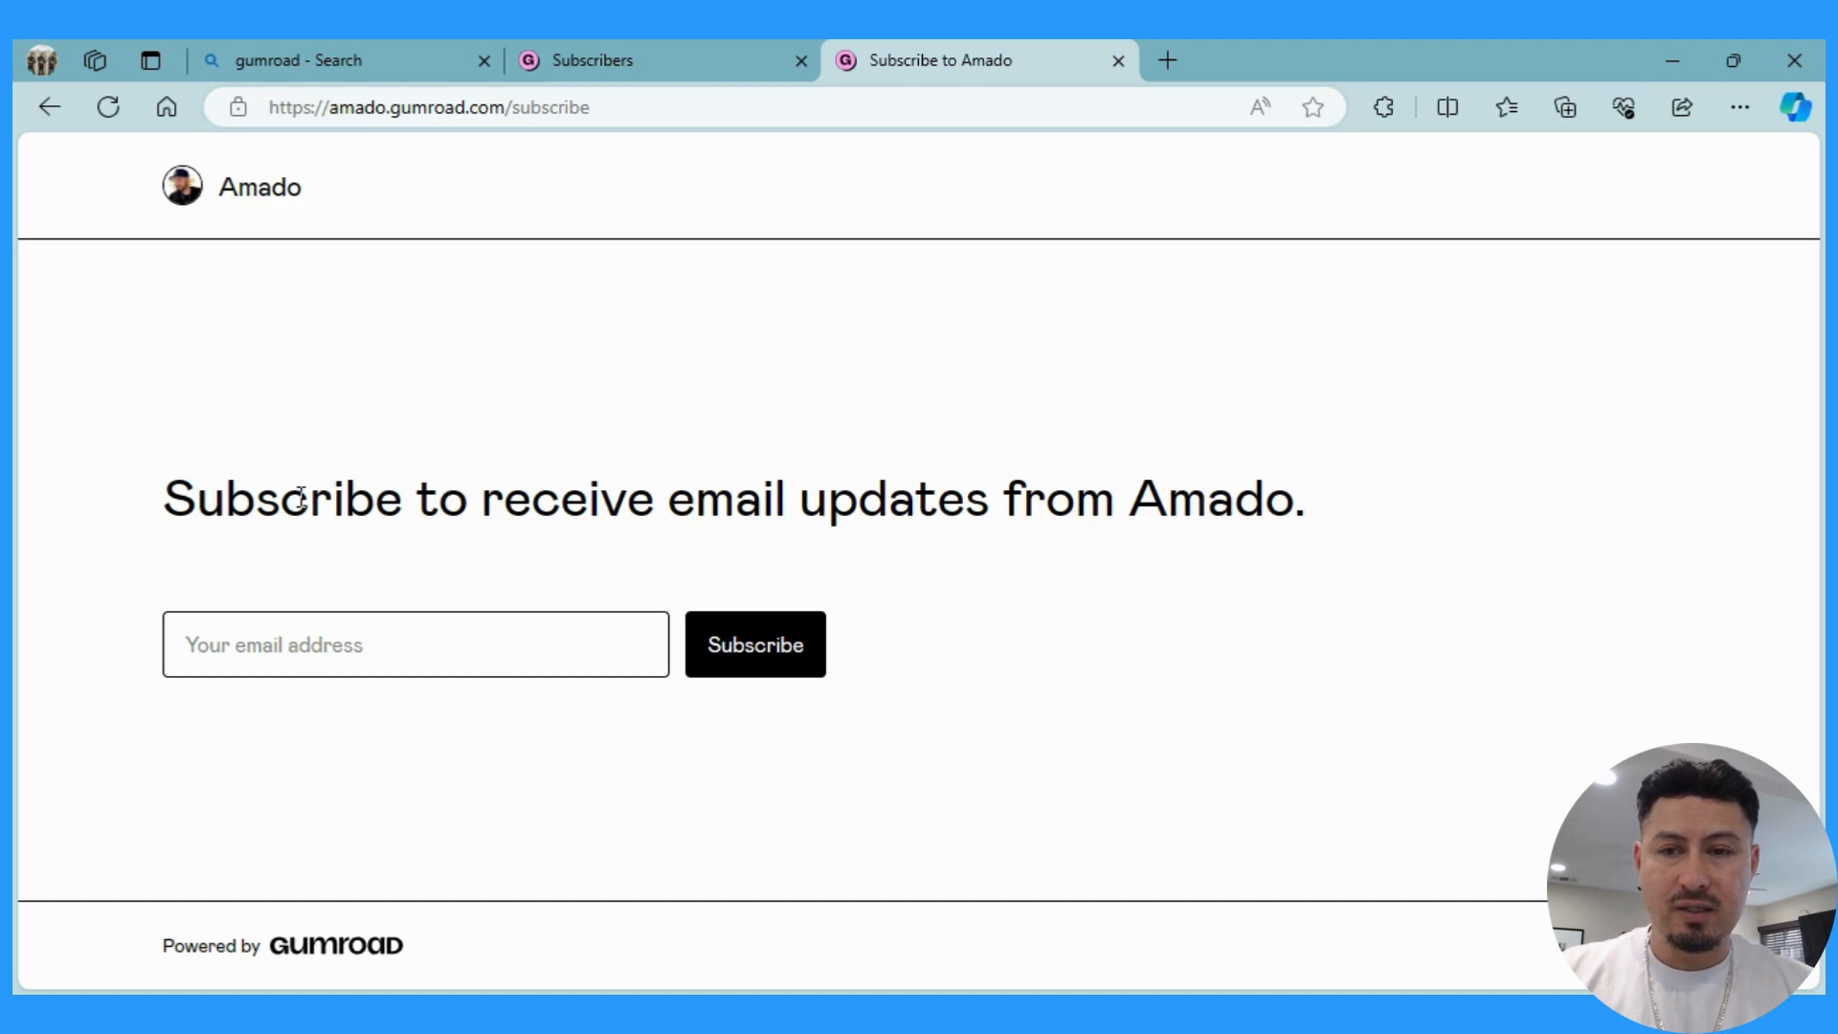
click(437, 631)
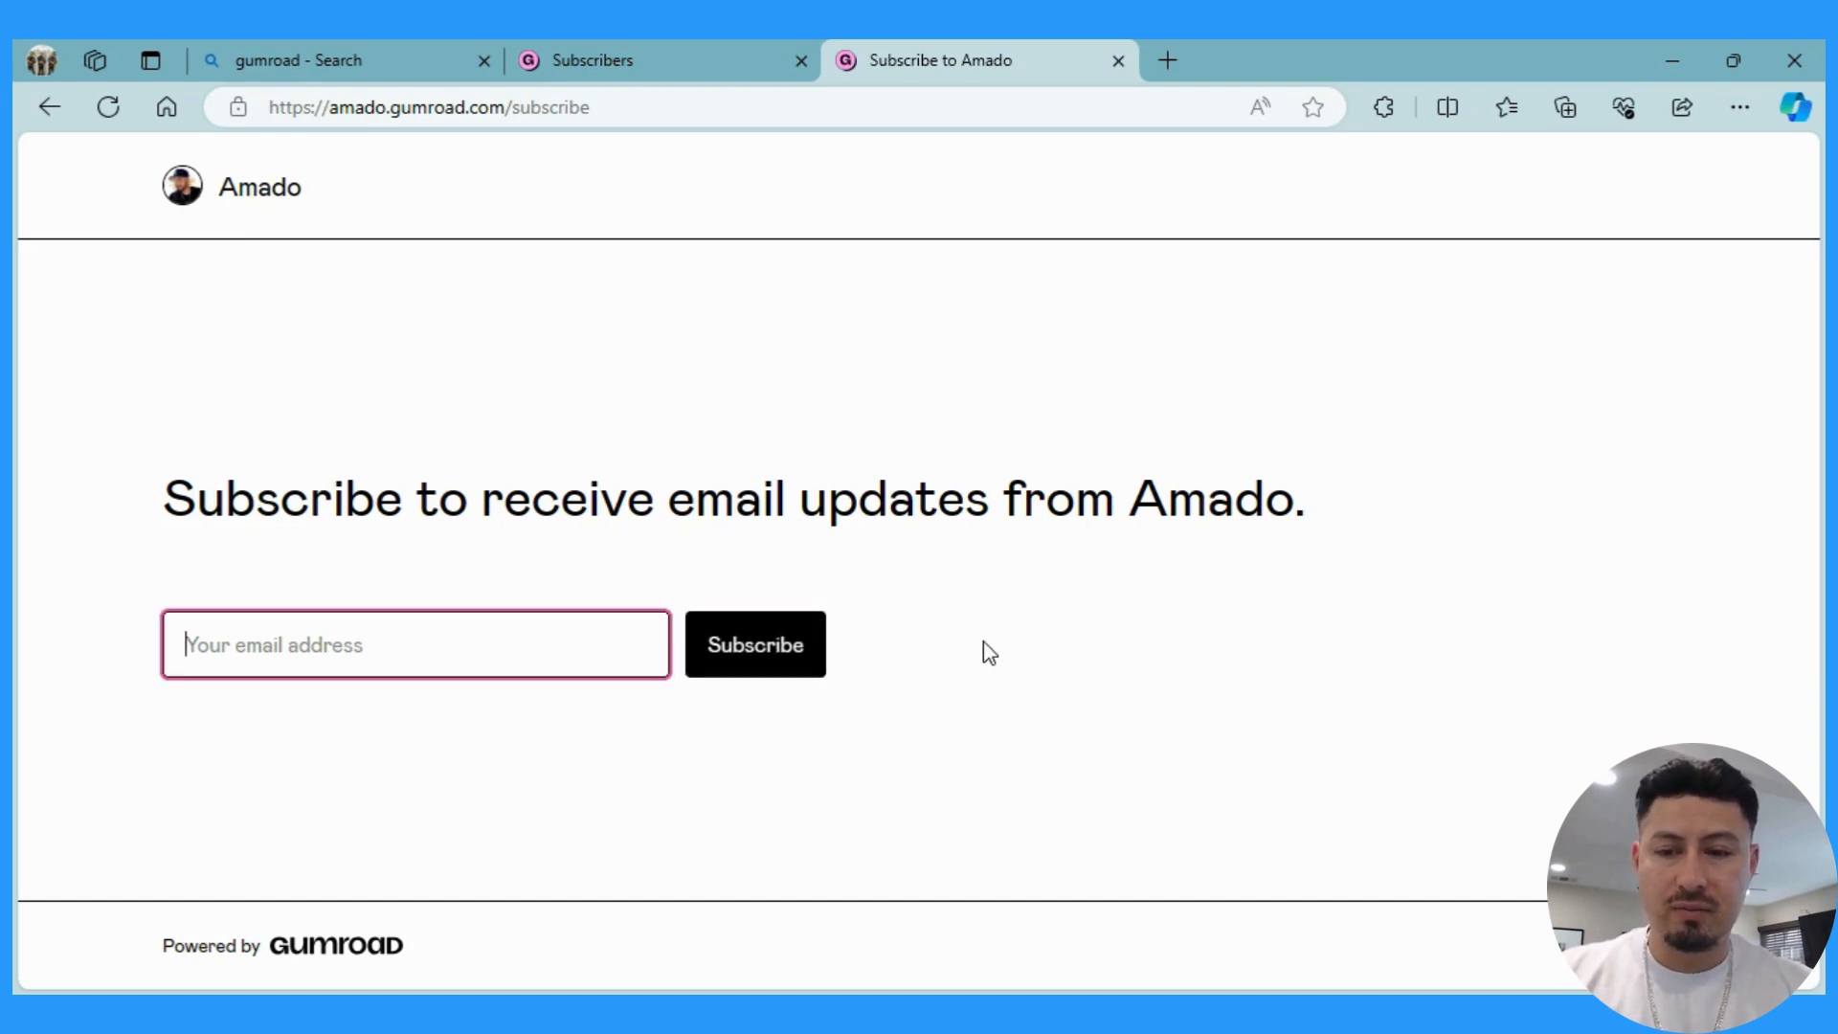
scroll(984, 641, down, 1)
scroll(984, 642, up, 1)
scroll(984, 641, down, 1)
scroll(984, 641, up, 1)
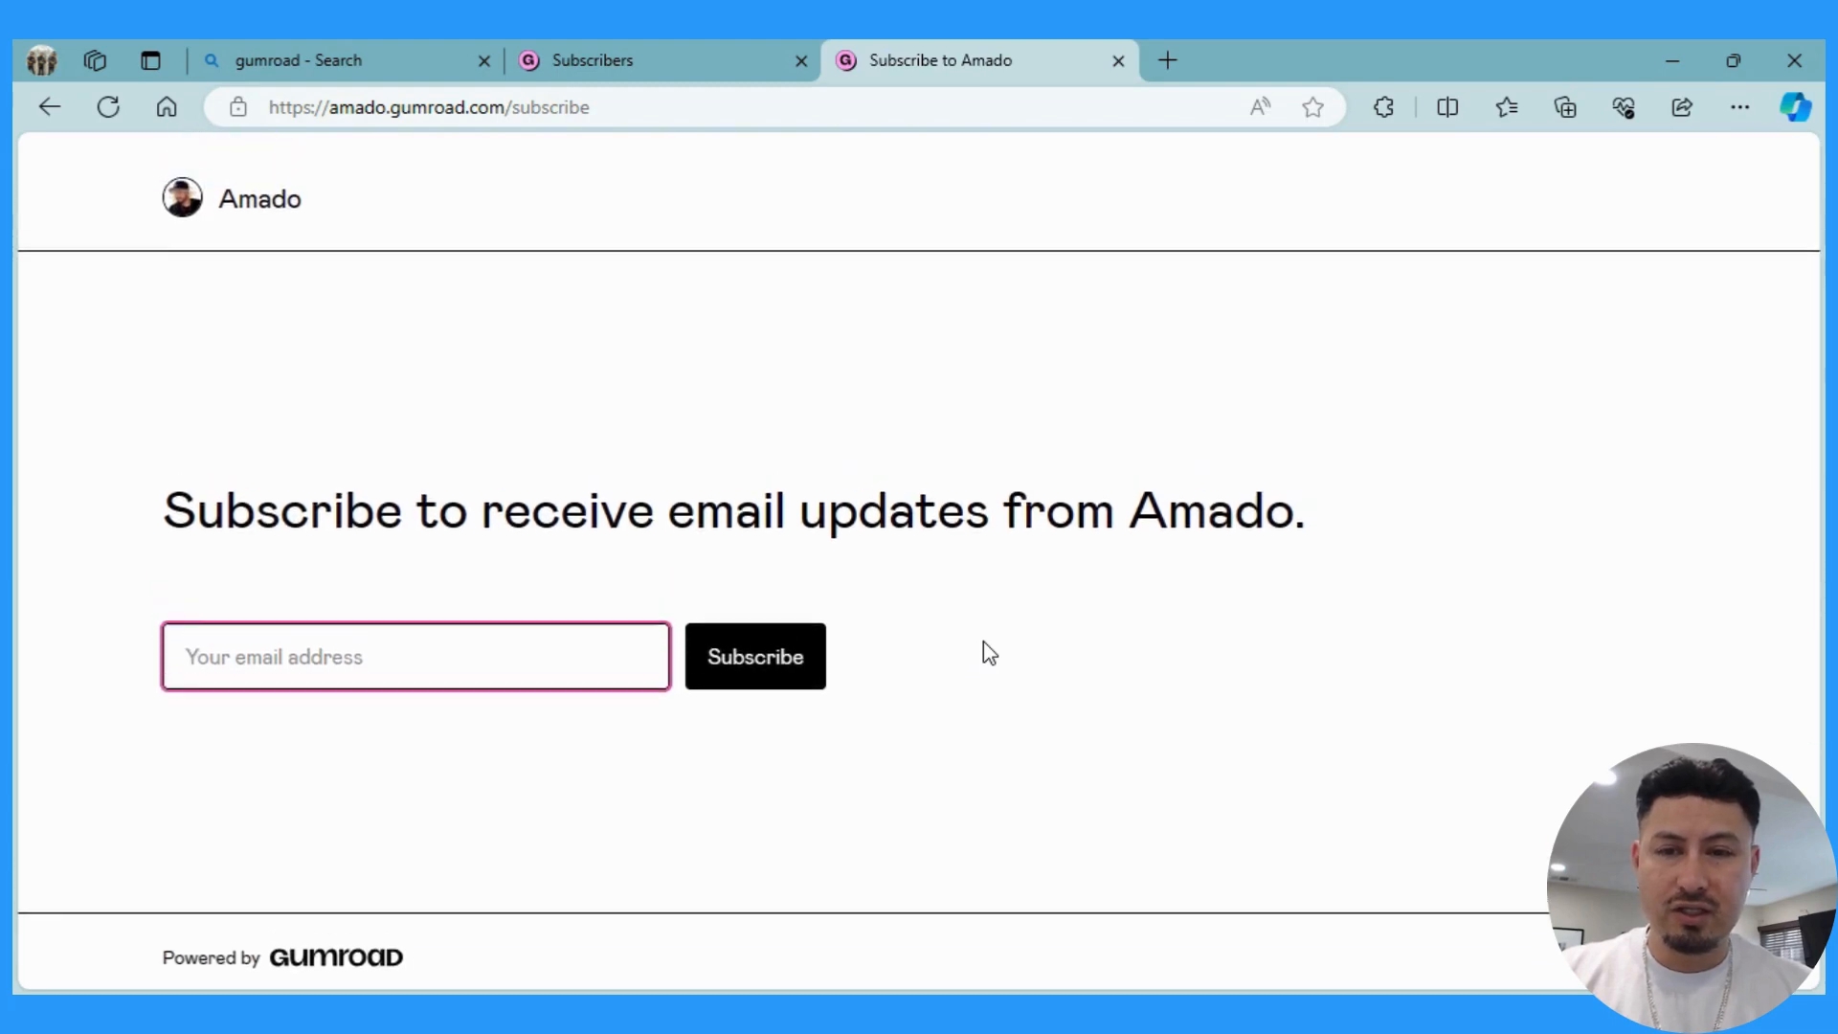
Close the store's subscribe page and look over the Subscribers page for managing followers.
scroll(984, 641, down, 1)
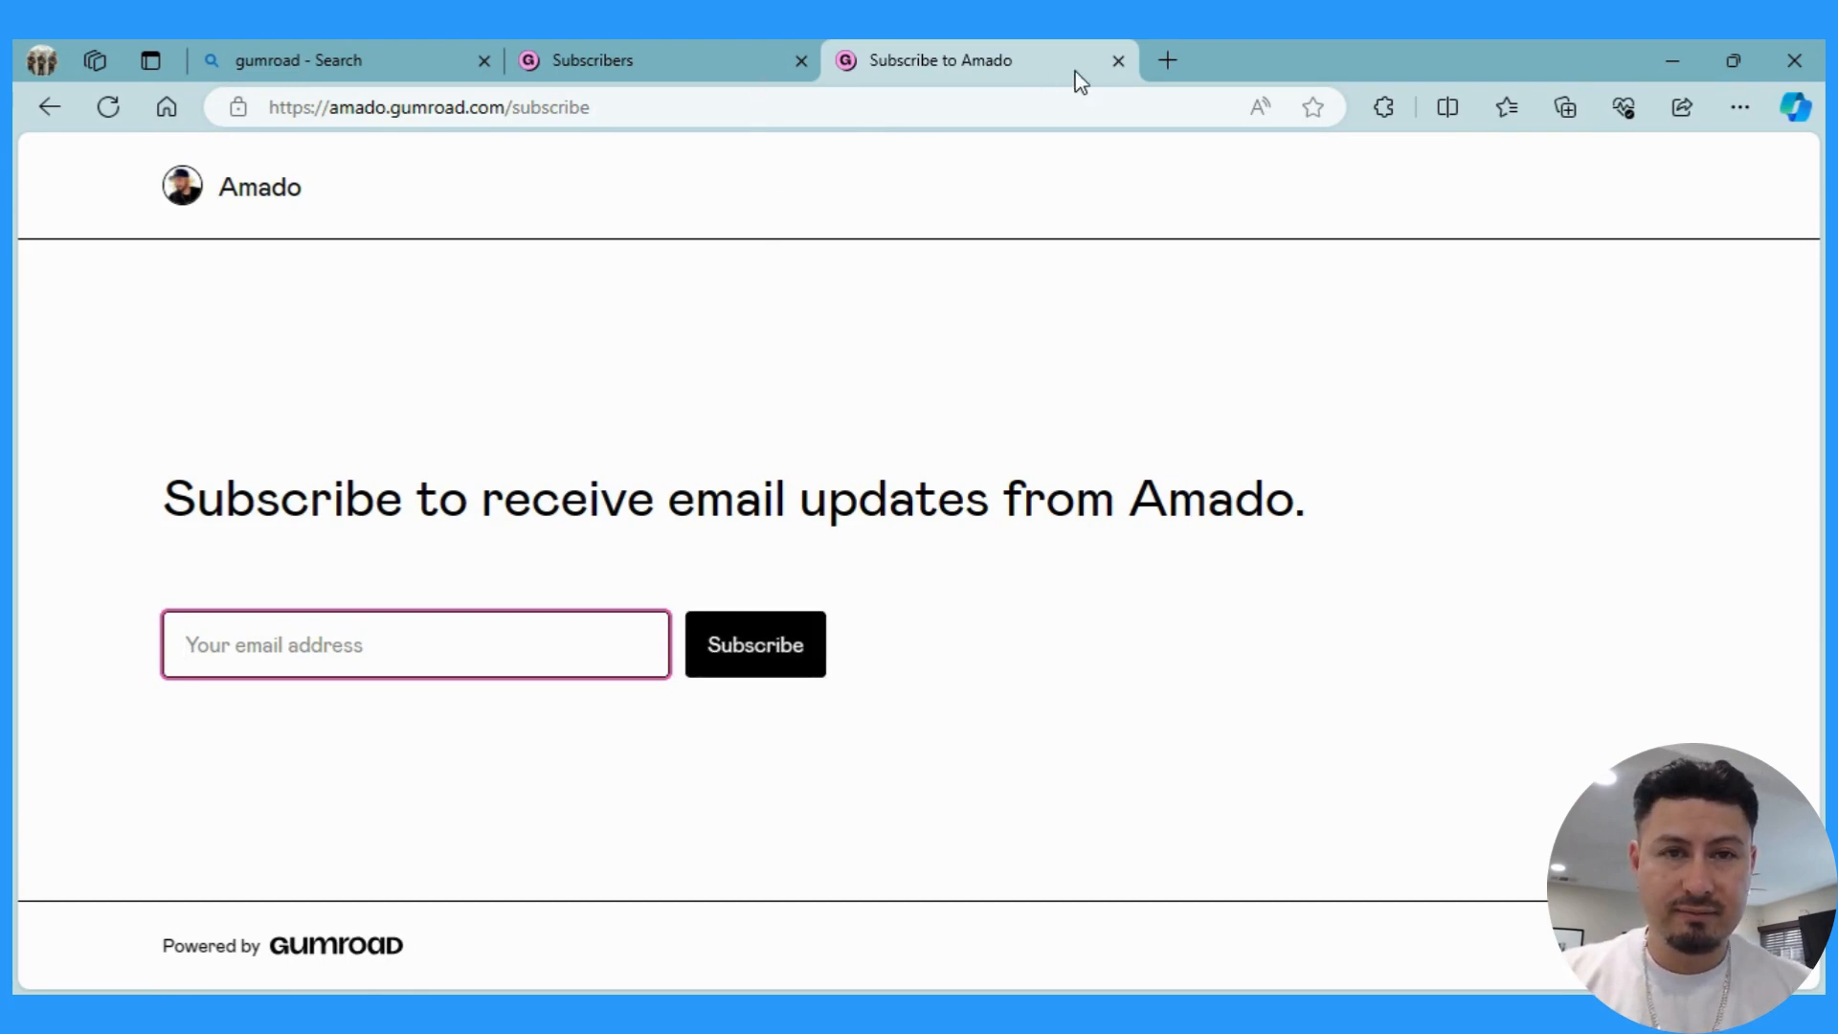
click(1119, 60)
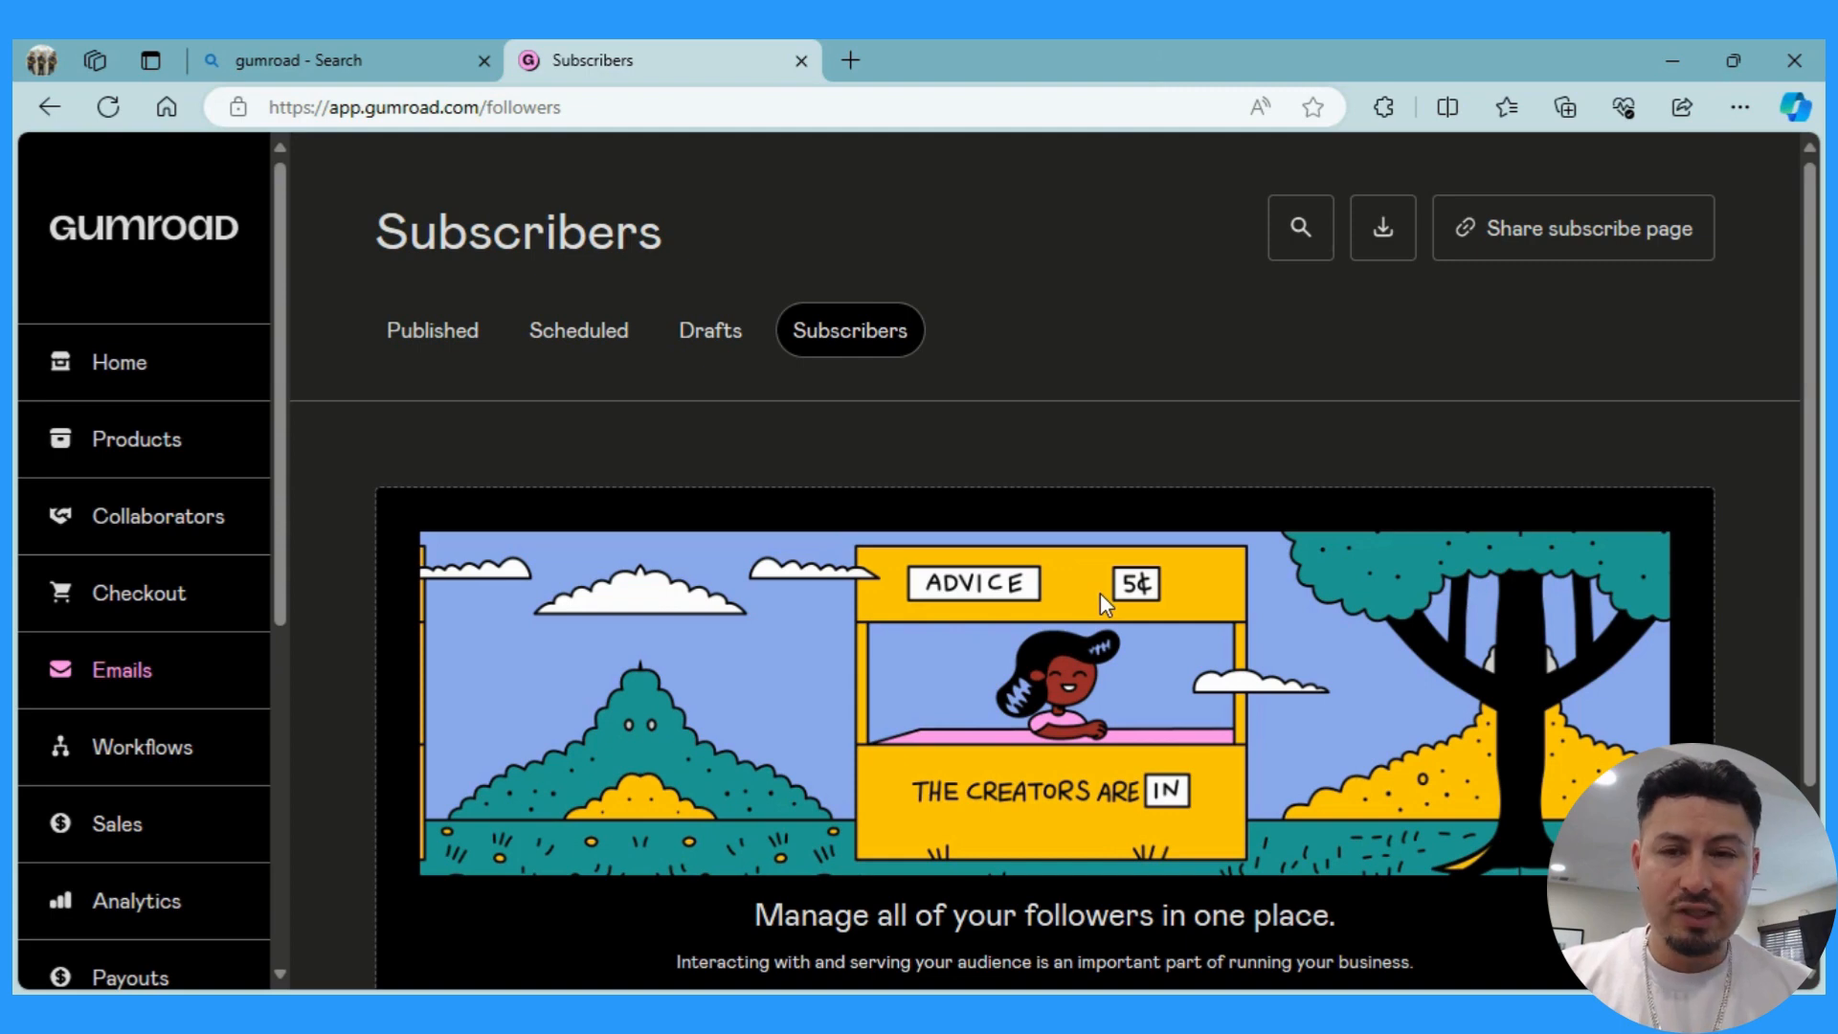
scroll(1100, 593, down, 1)
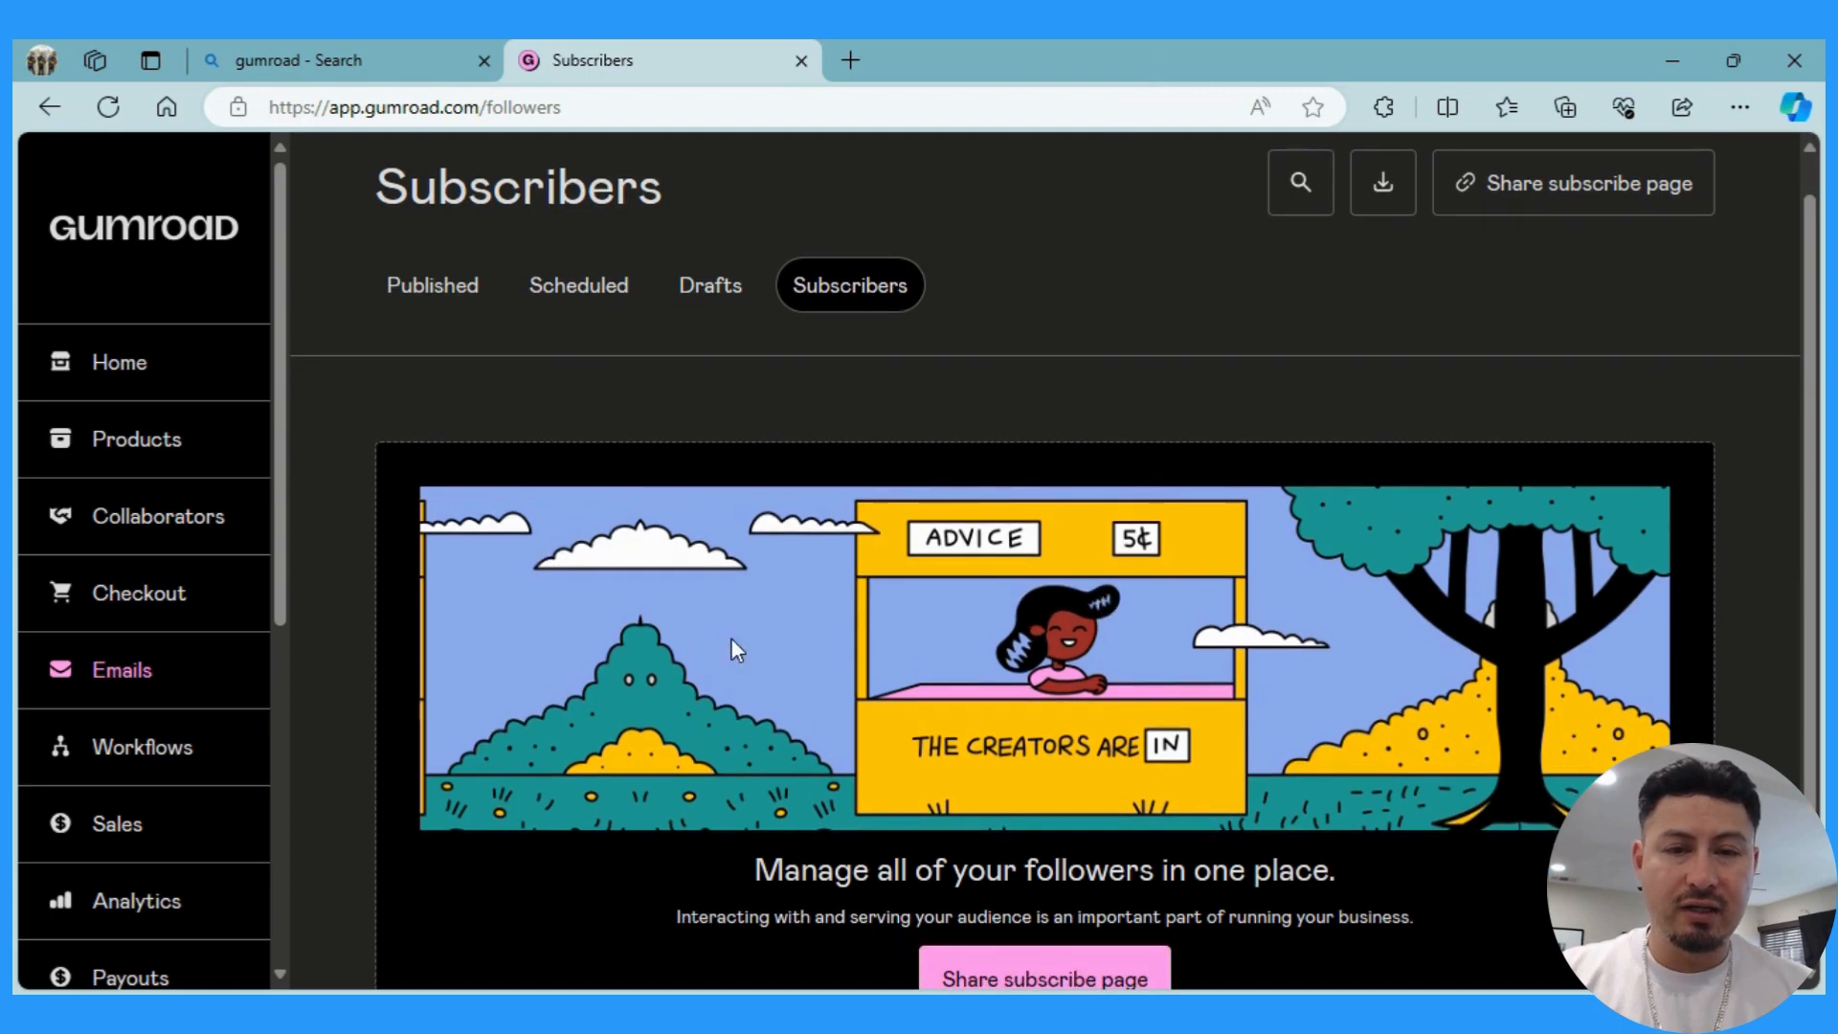
scroll(676, 606, down, 1)
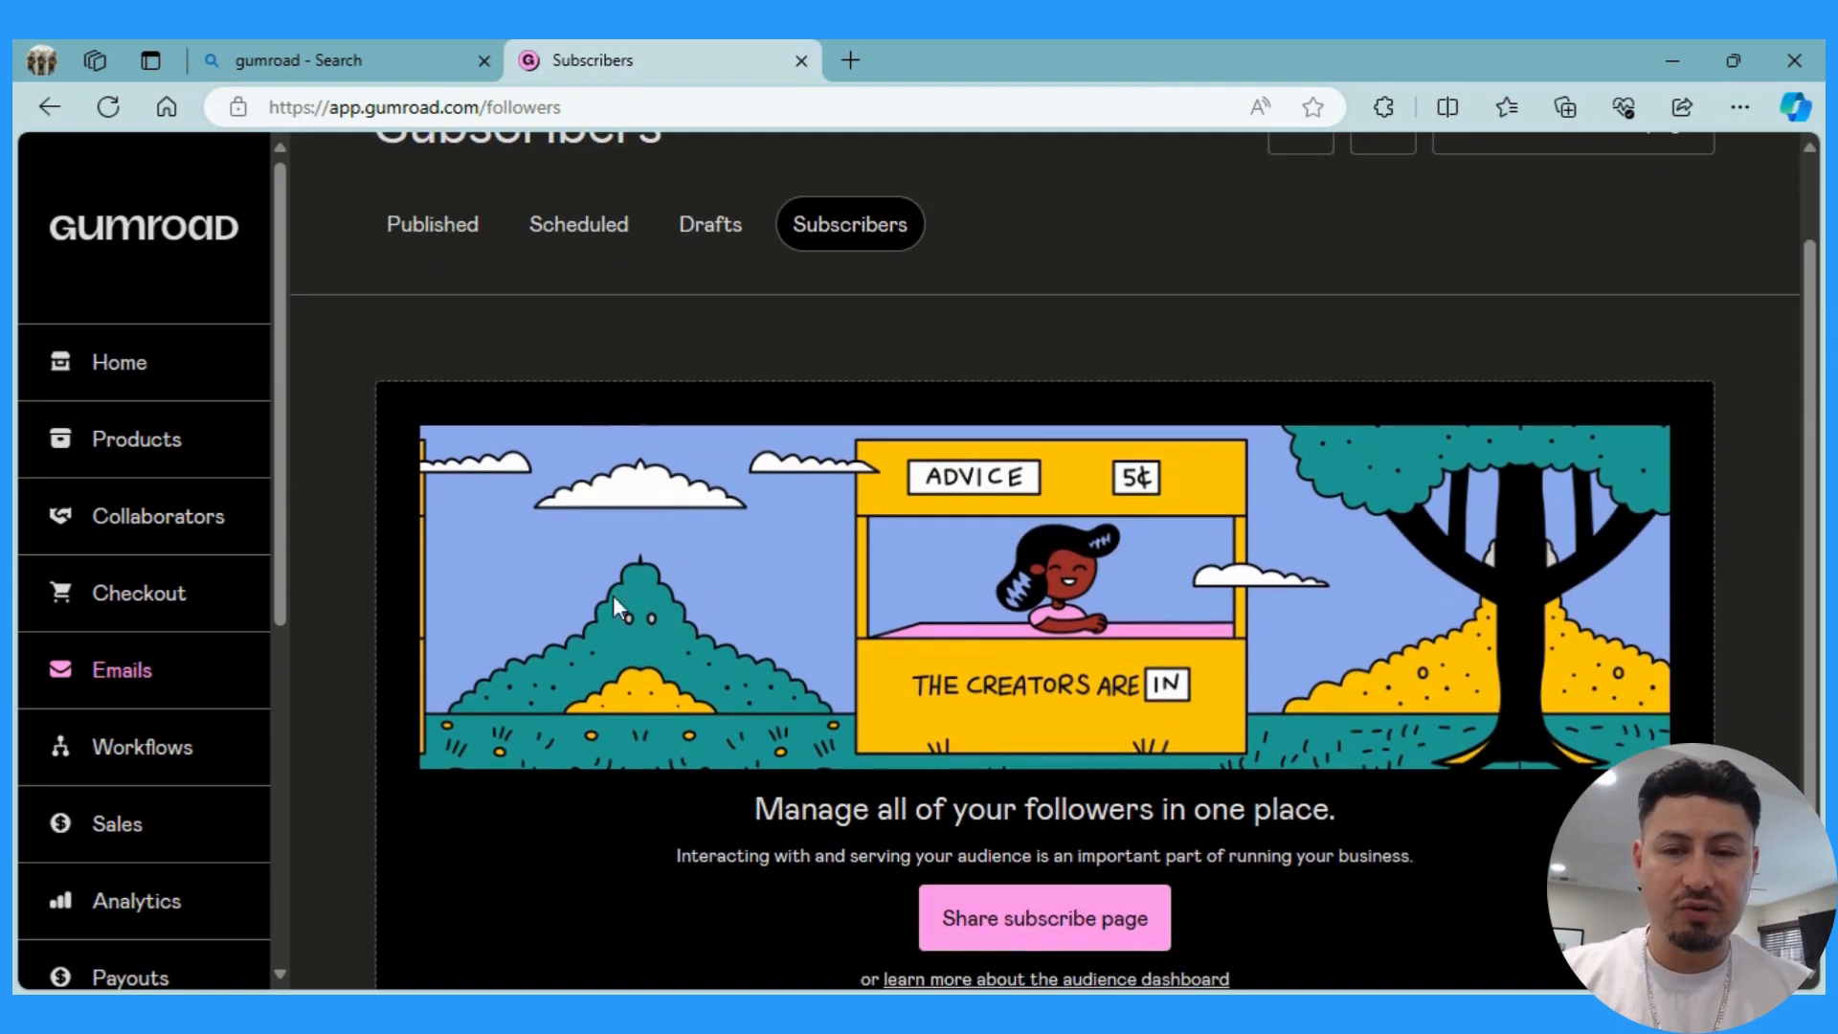
scroll(603, 783, up, 2)
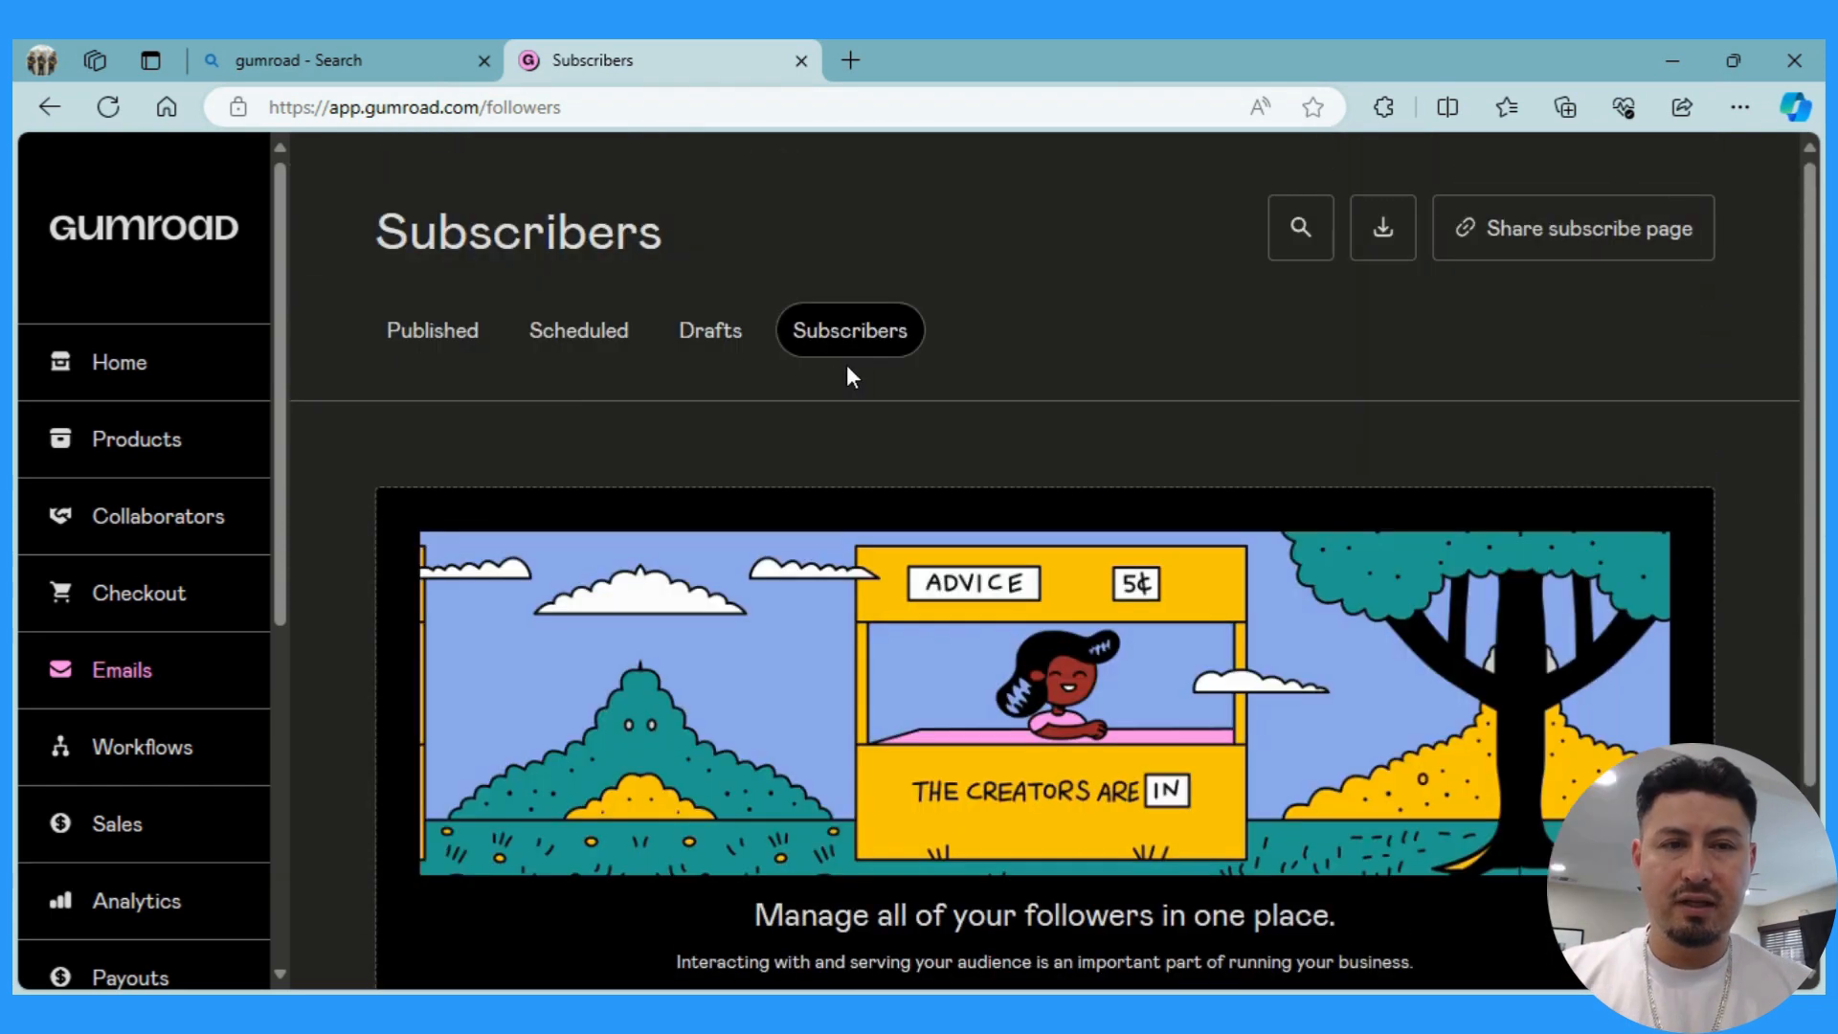
Open the published emails view and examine its options for creating a new email to customers.
click(421, 337)
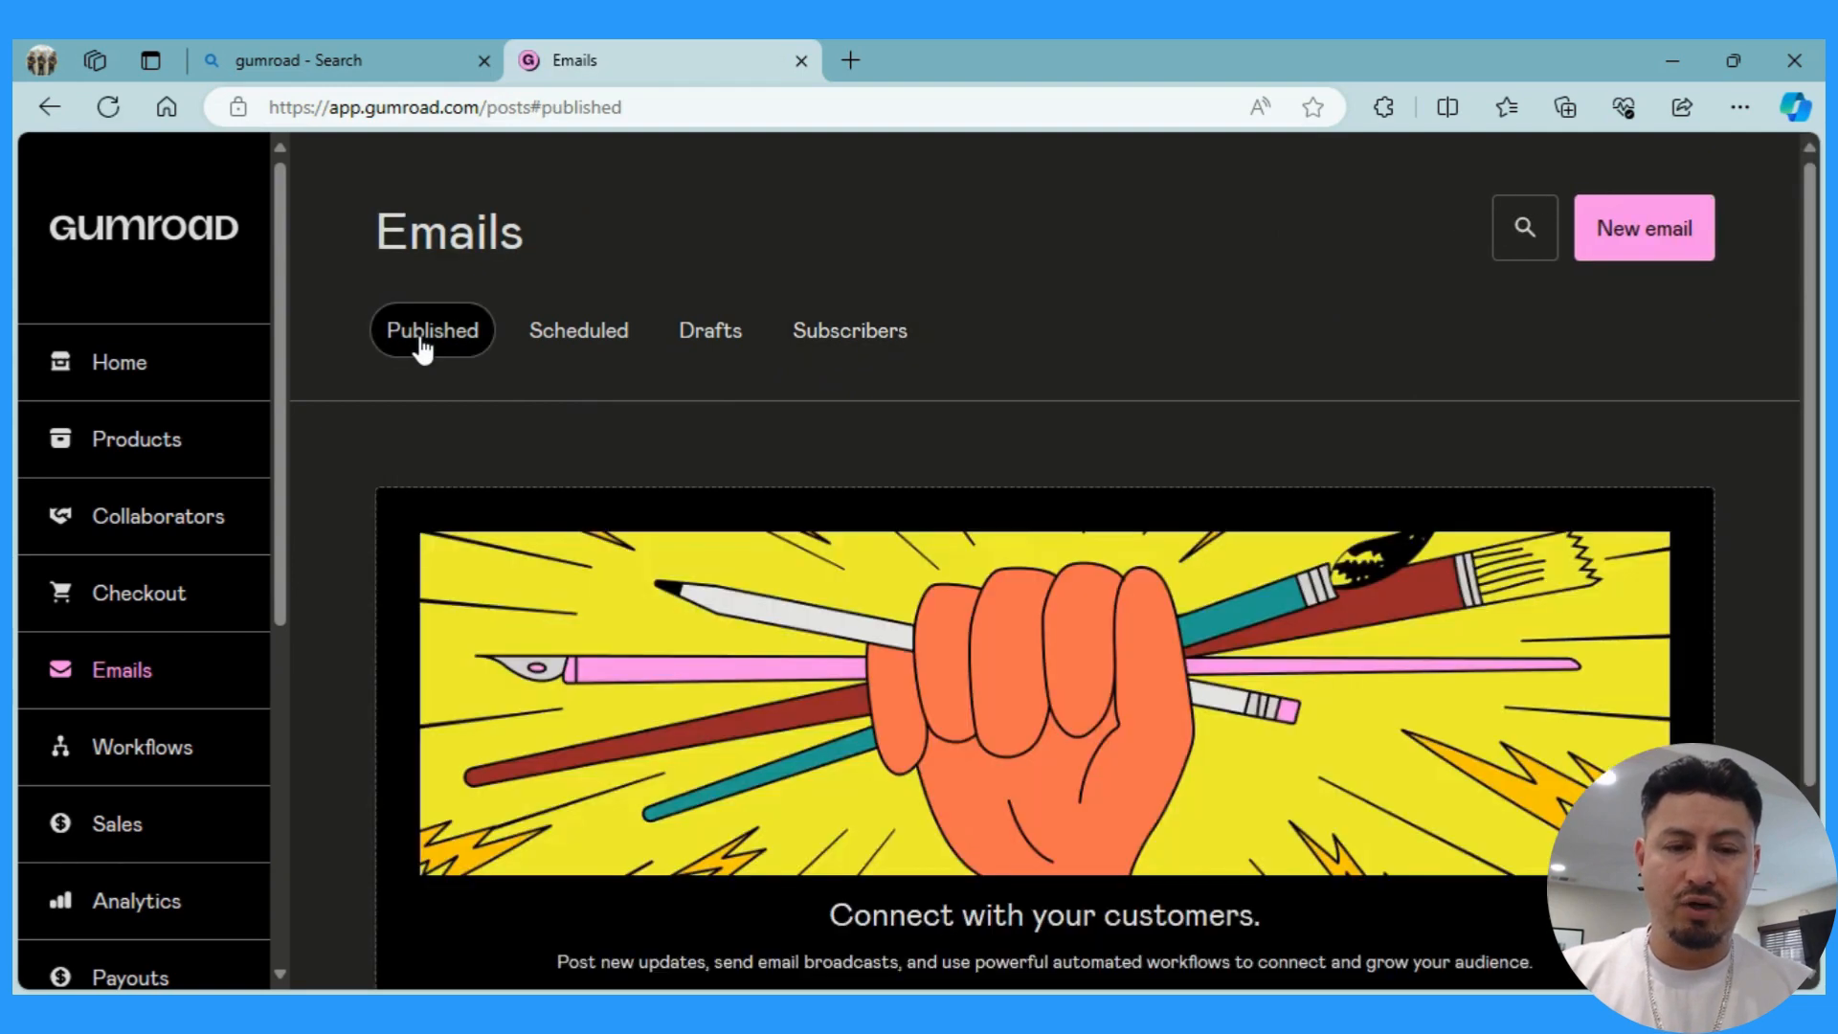
scroll(421, 346, down, 3)
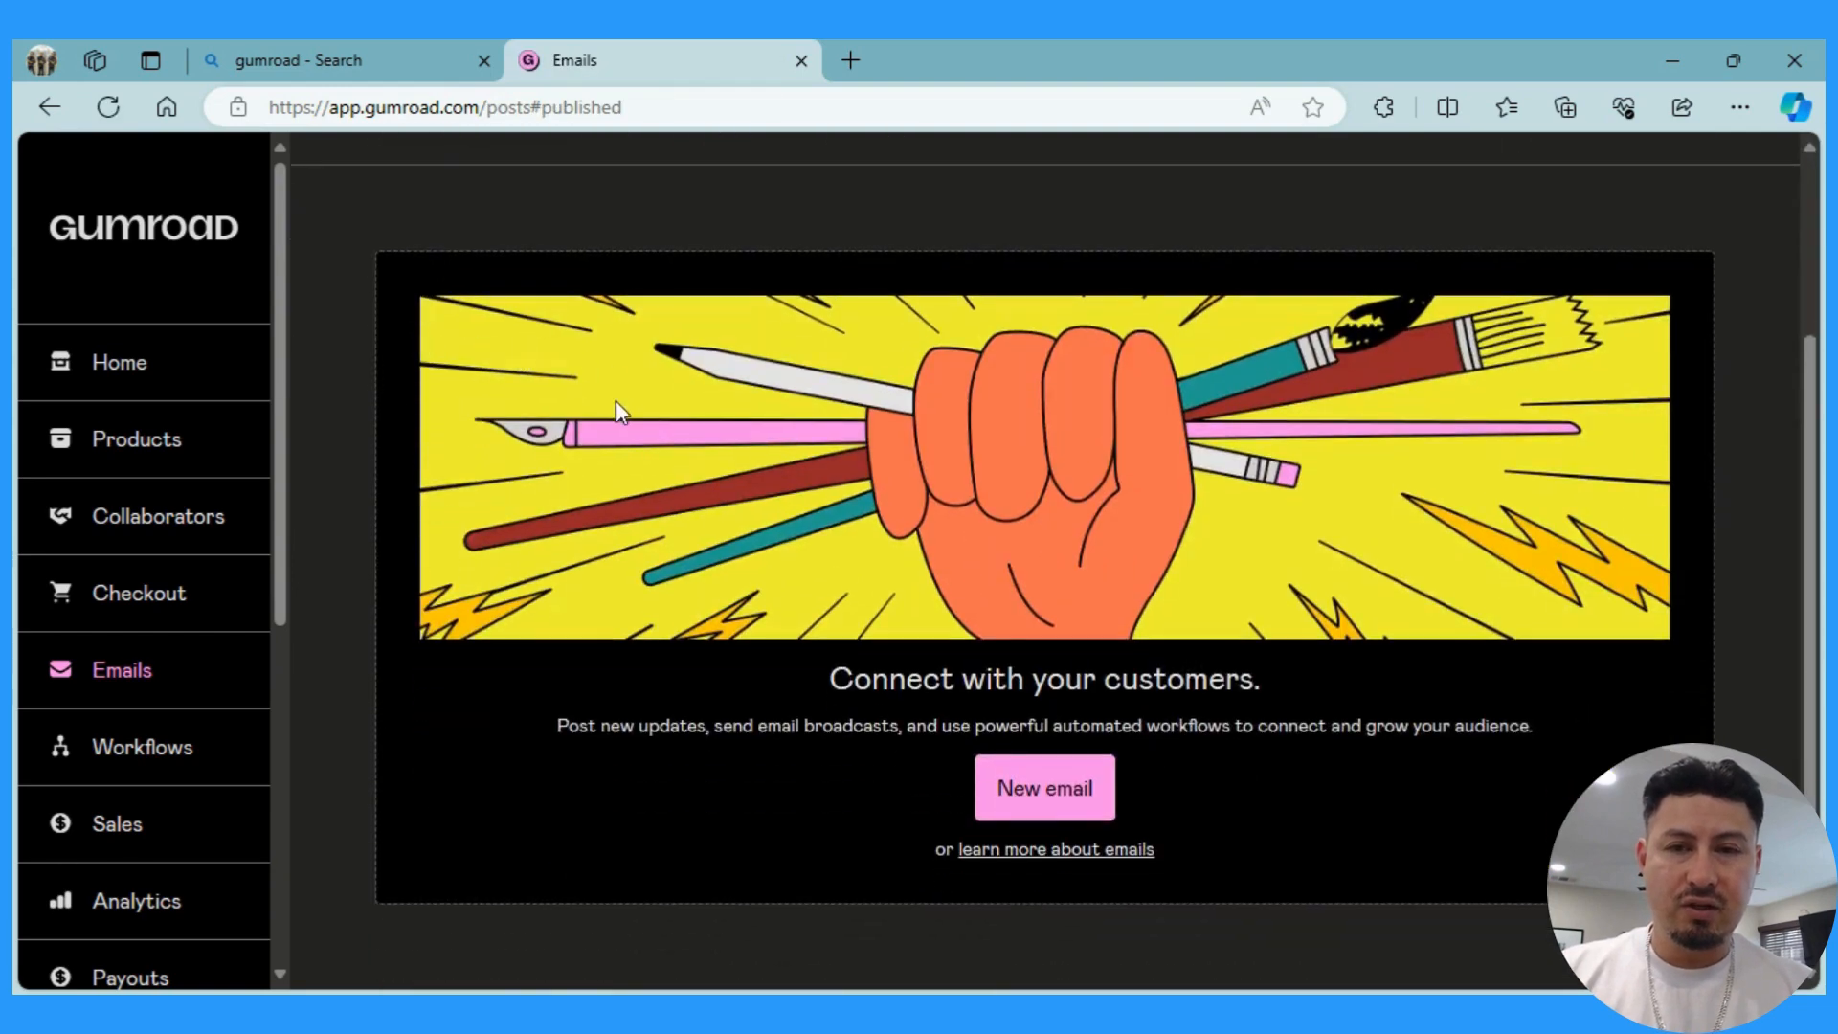
scroll(617, 401, up, 3)
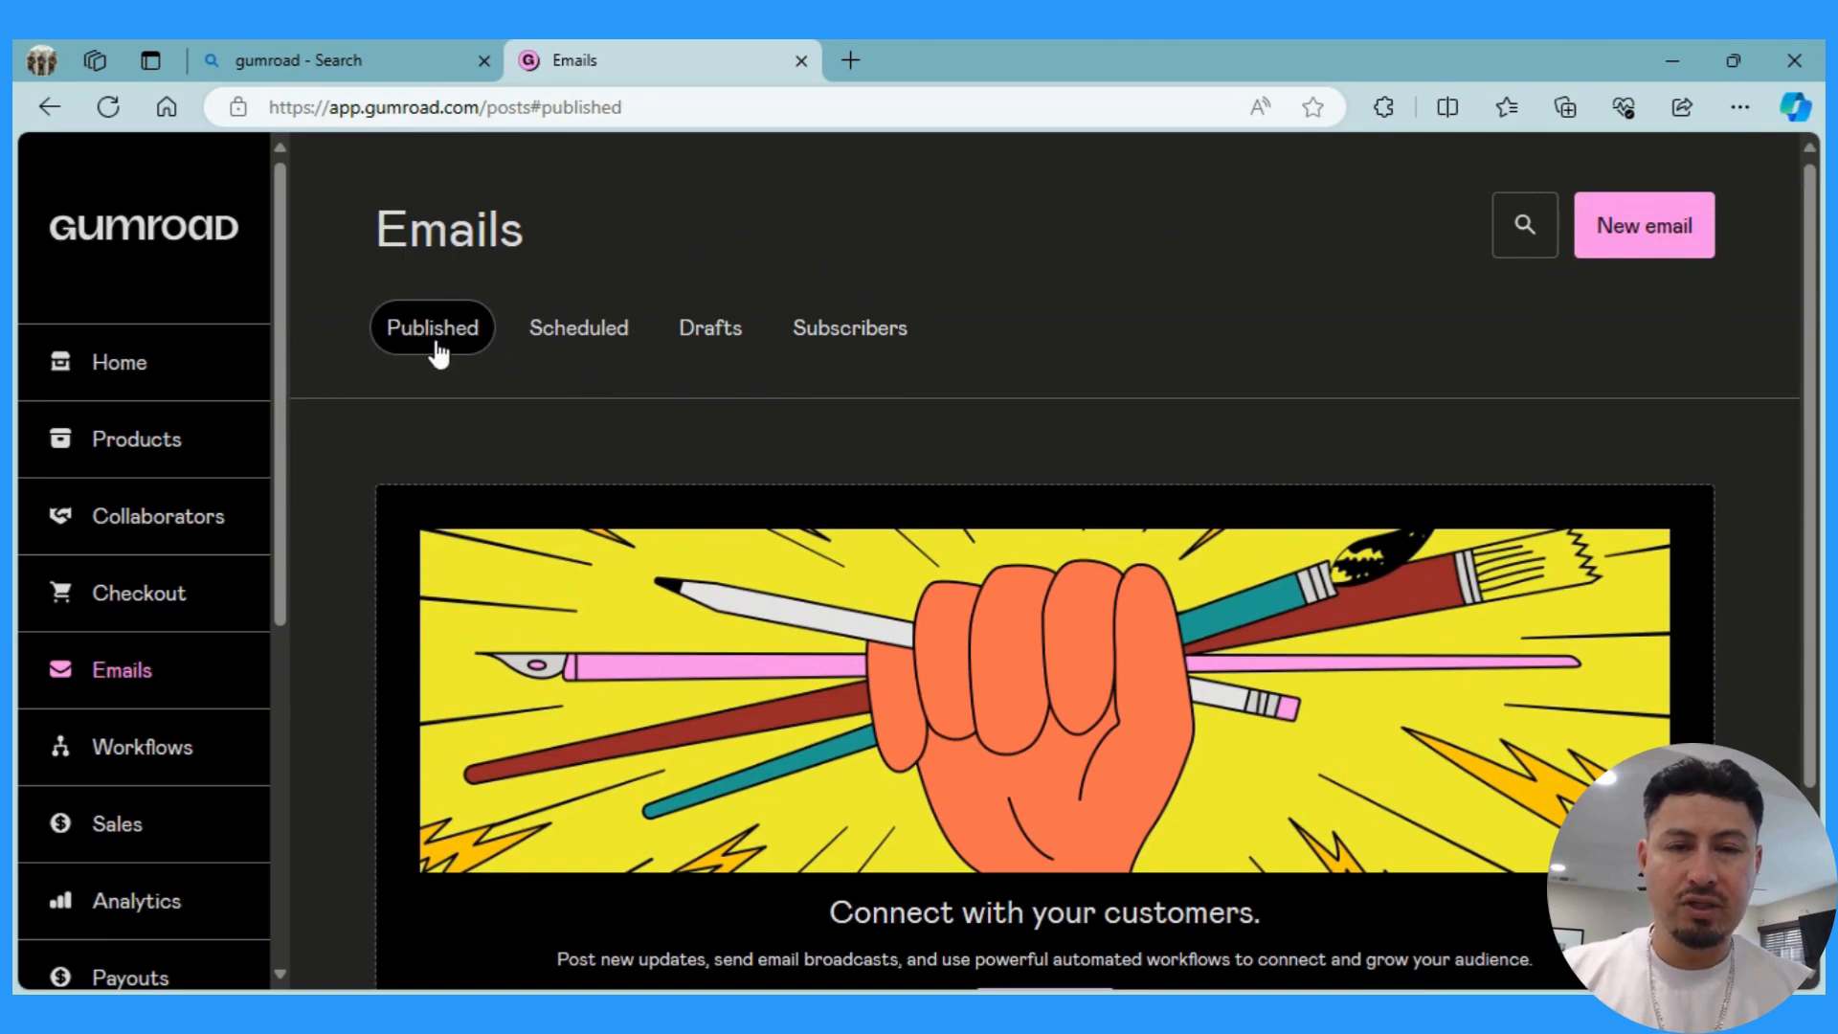
scroll(437, 352, down, 3)
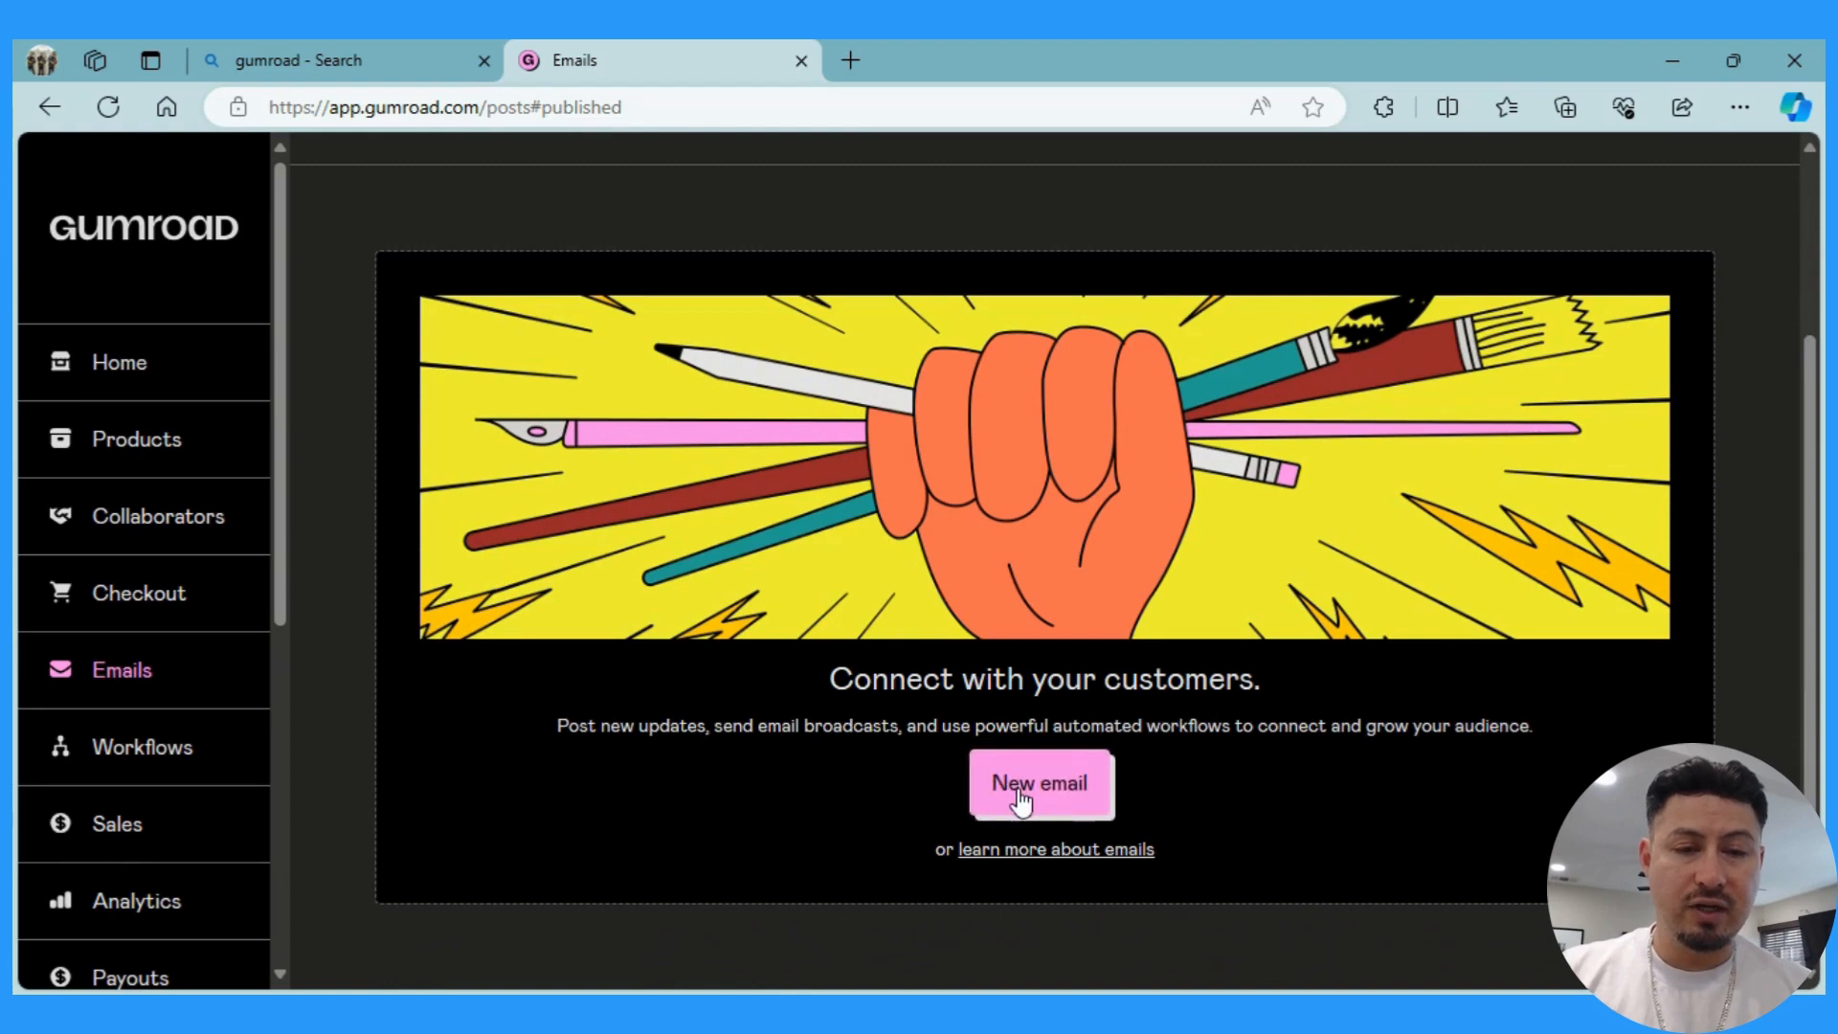
scroll(1018, 791, up, 3)
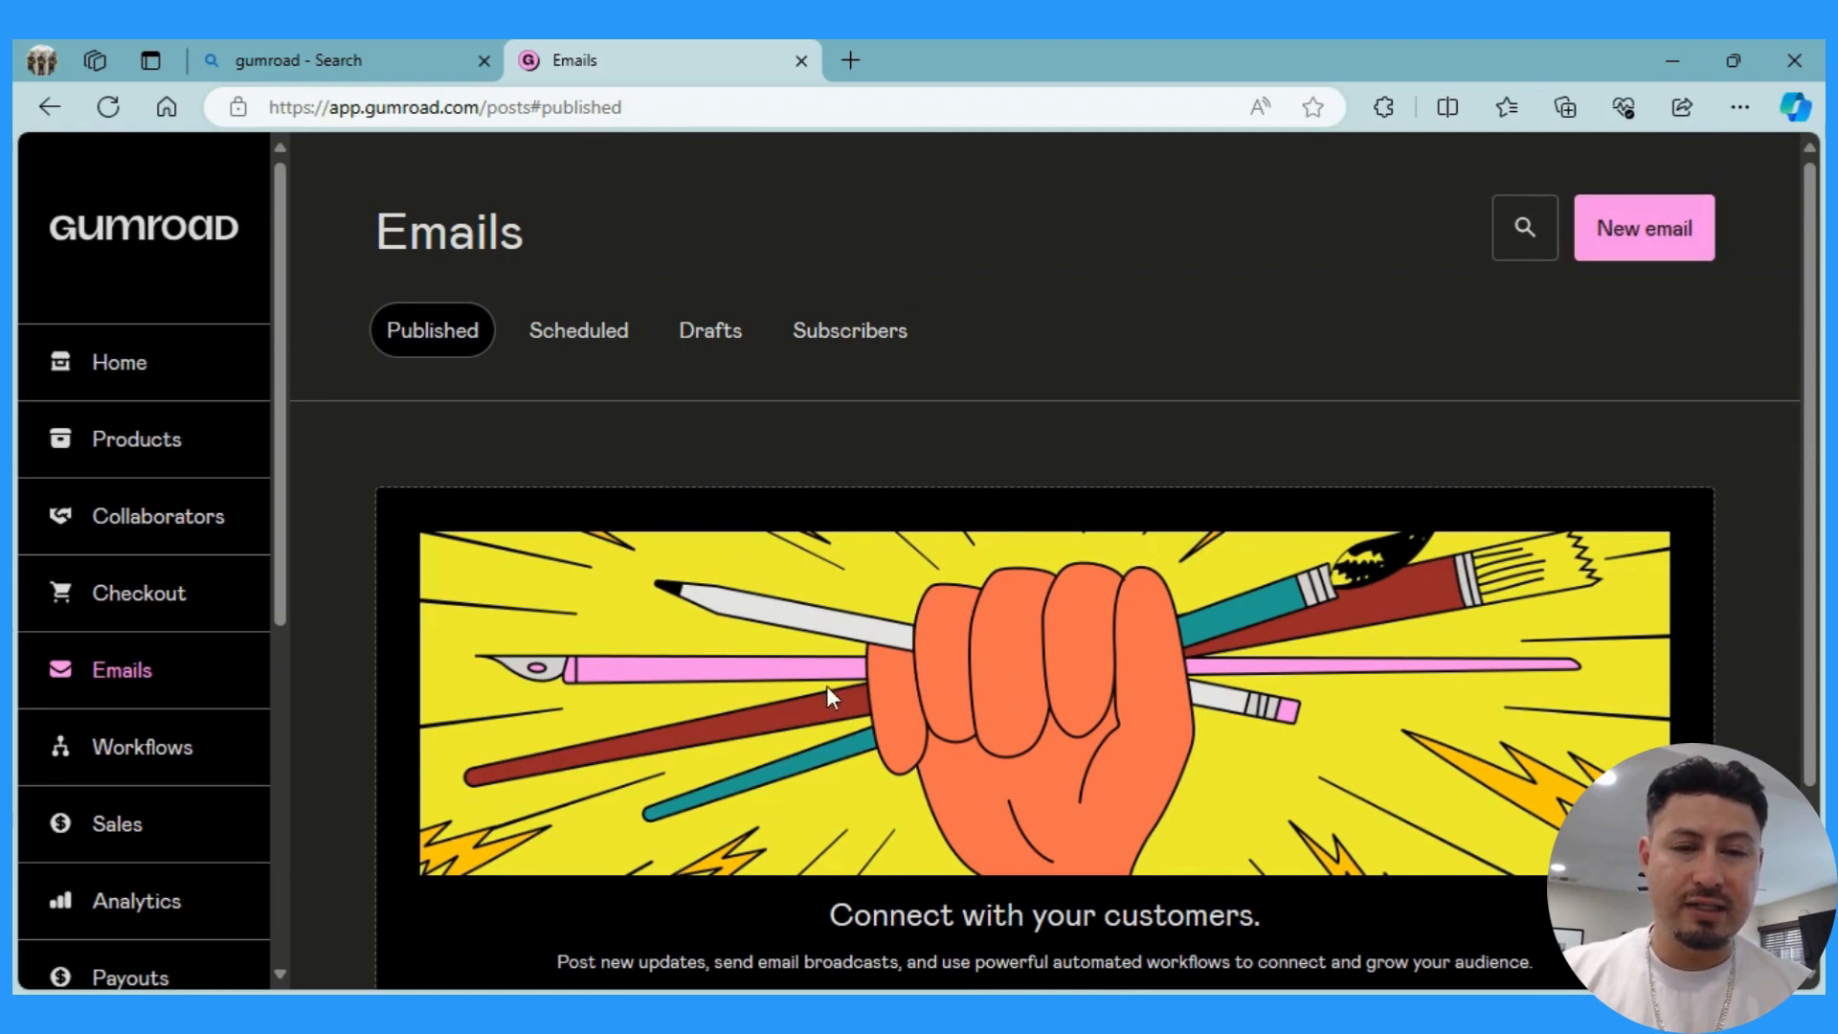
scroll(1089, 618, down, 1)
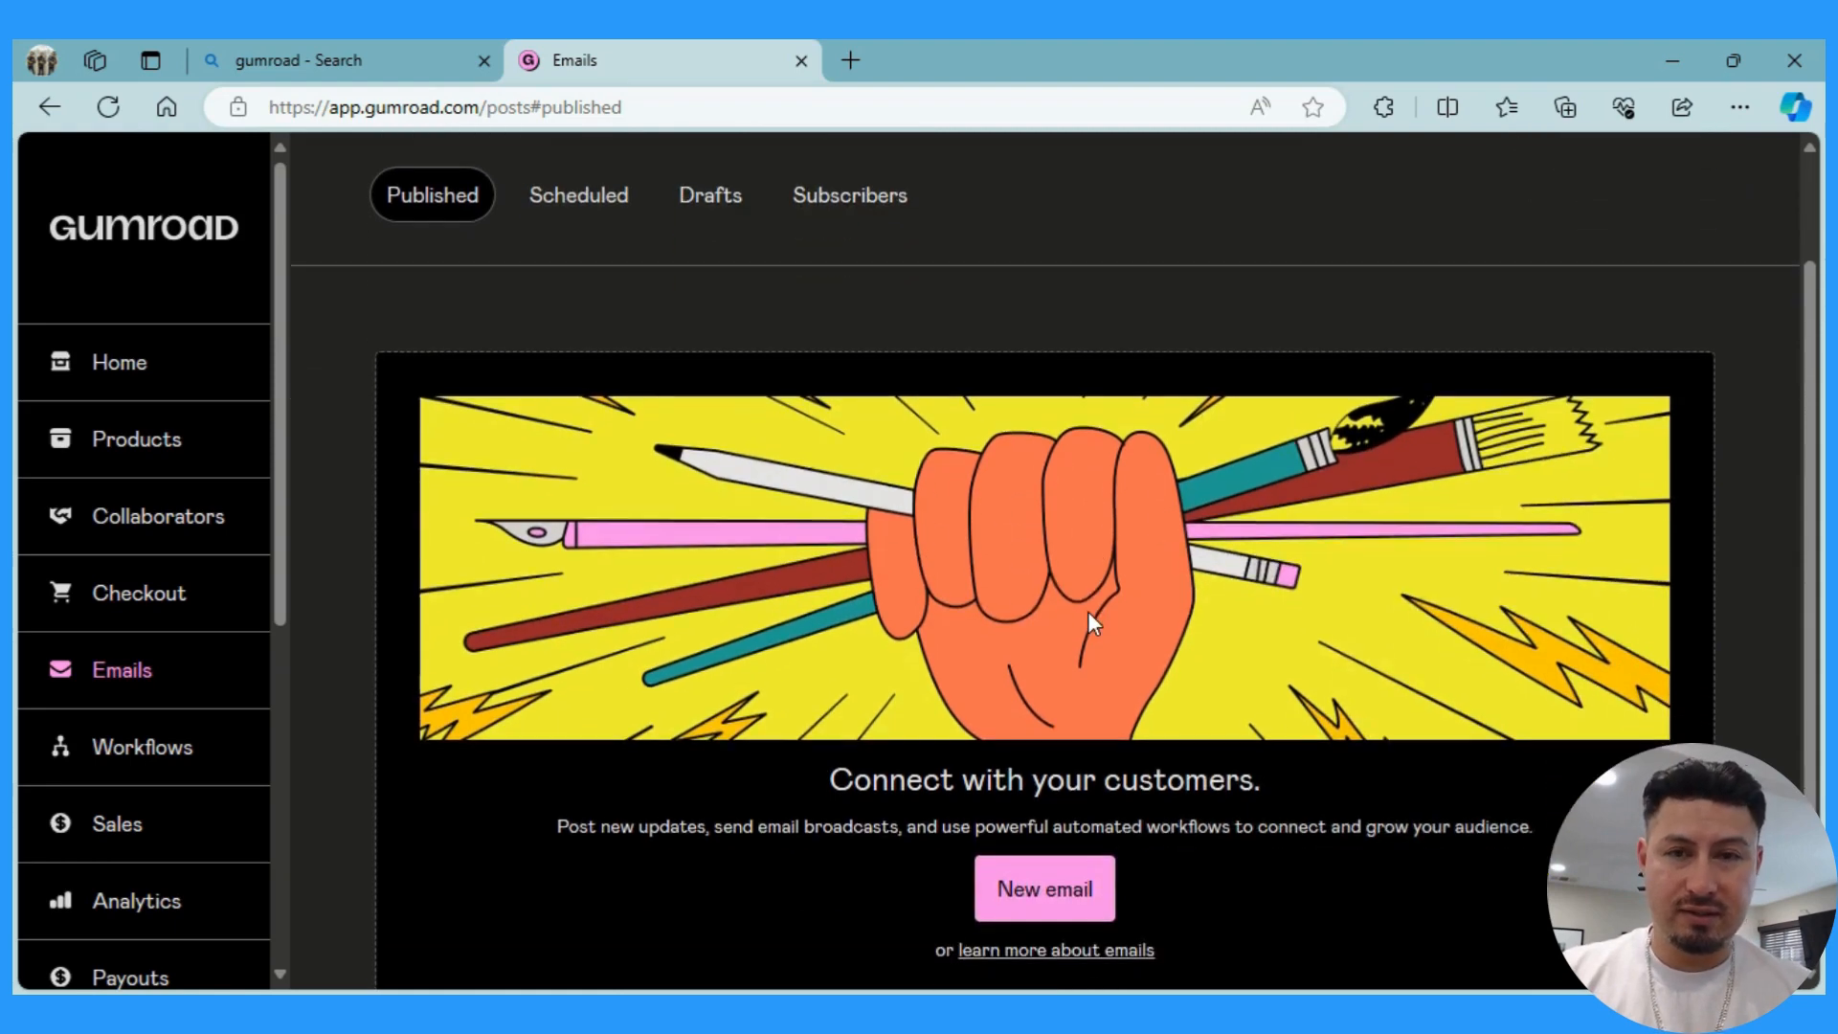
Review the scheduled emails view and the email drafts view.
click(585, 215)
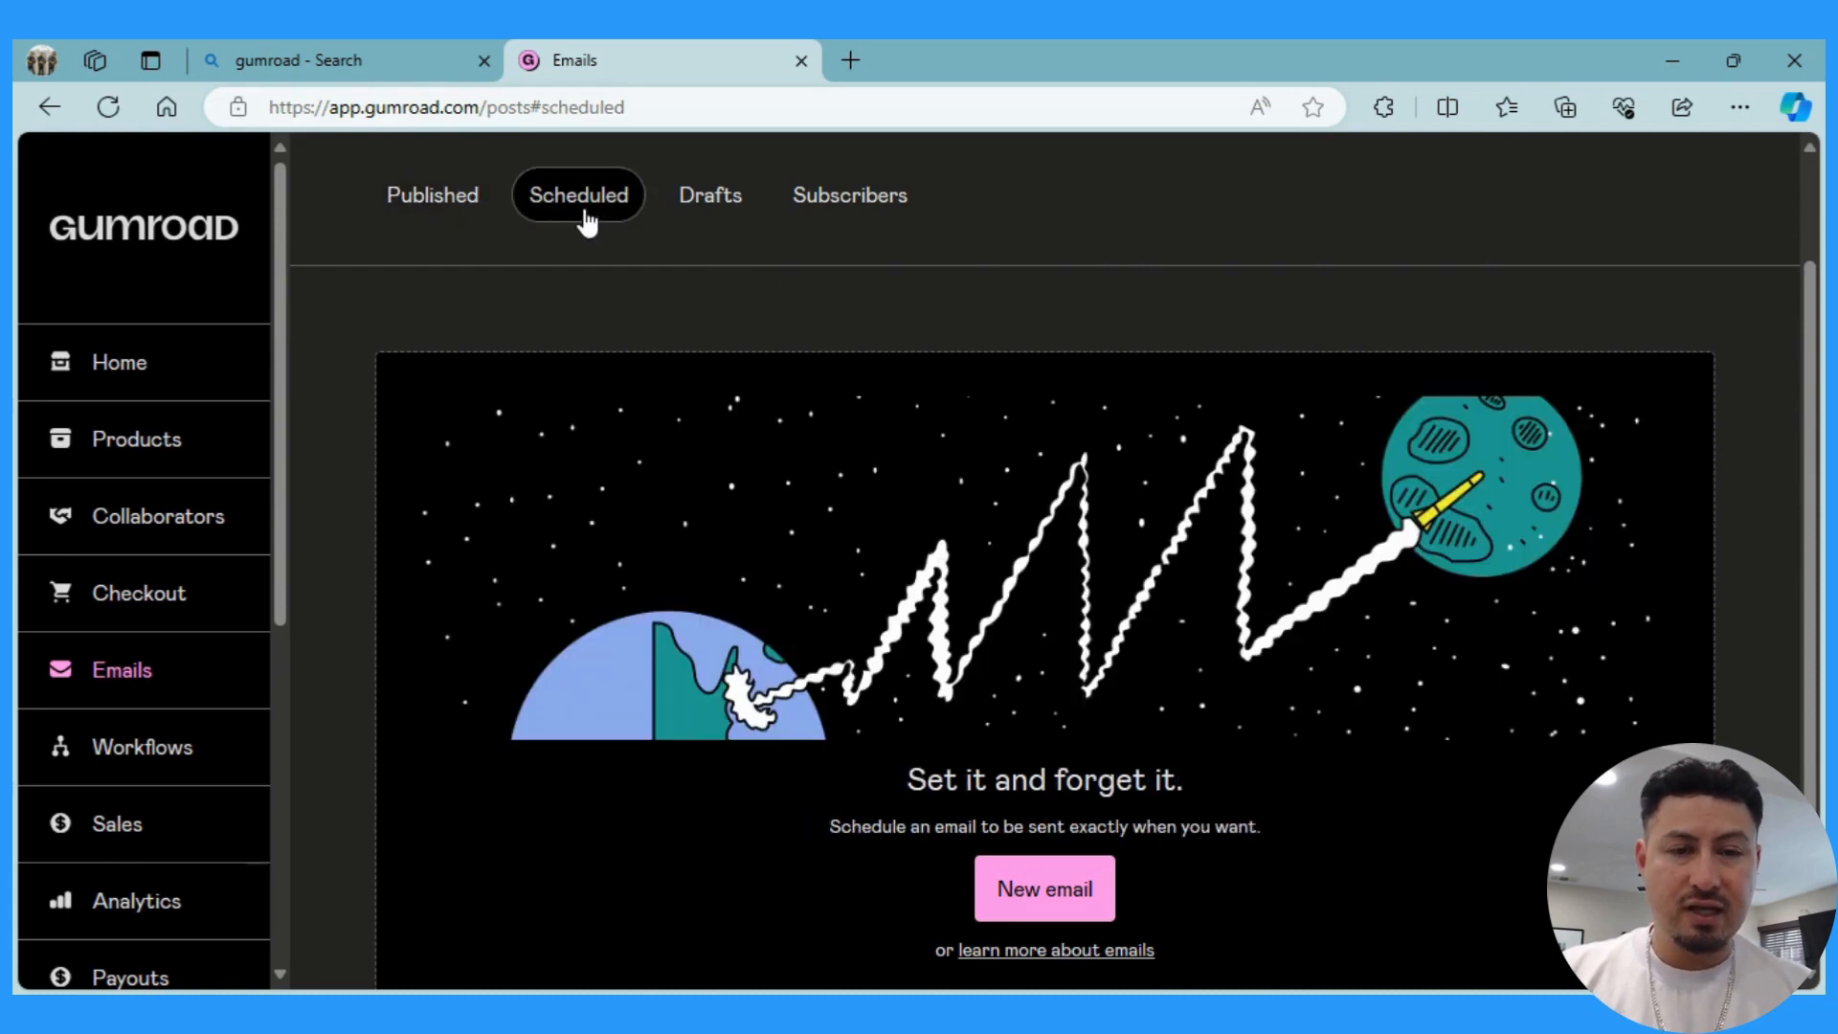
scroll(587, 218, down, 1)
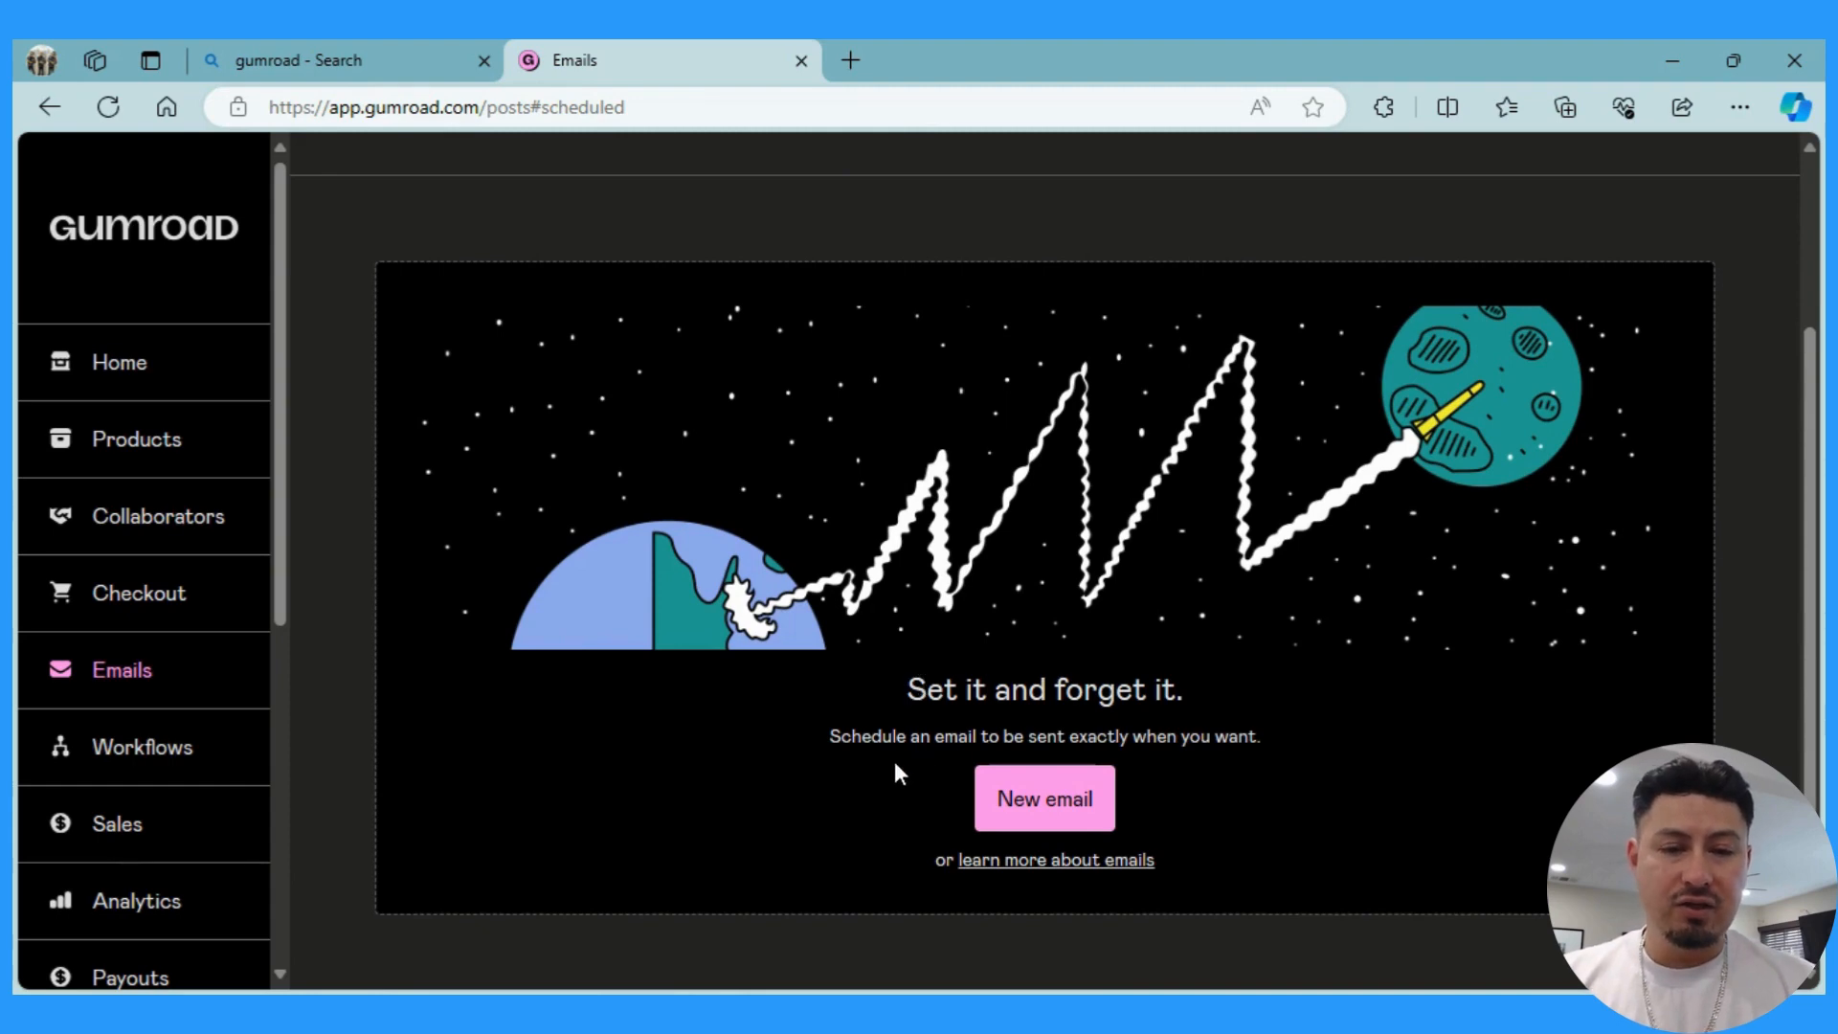
scroll(896, 775, up, 1)
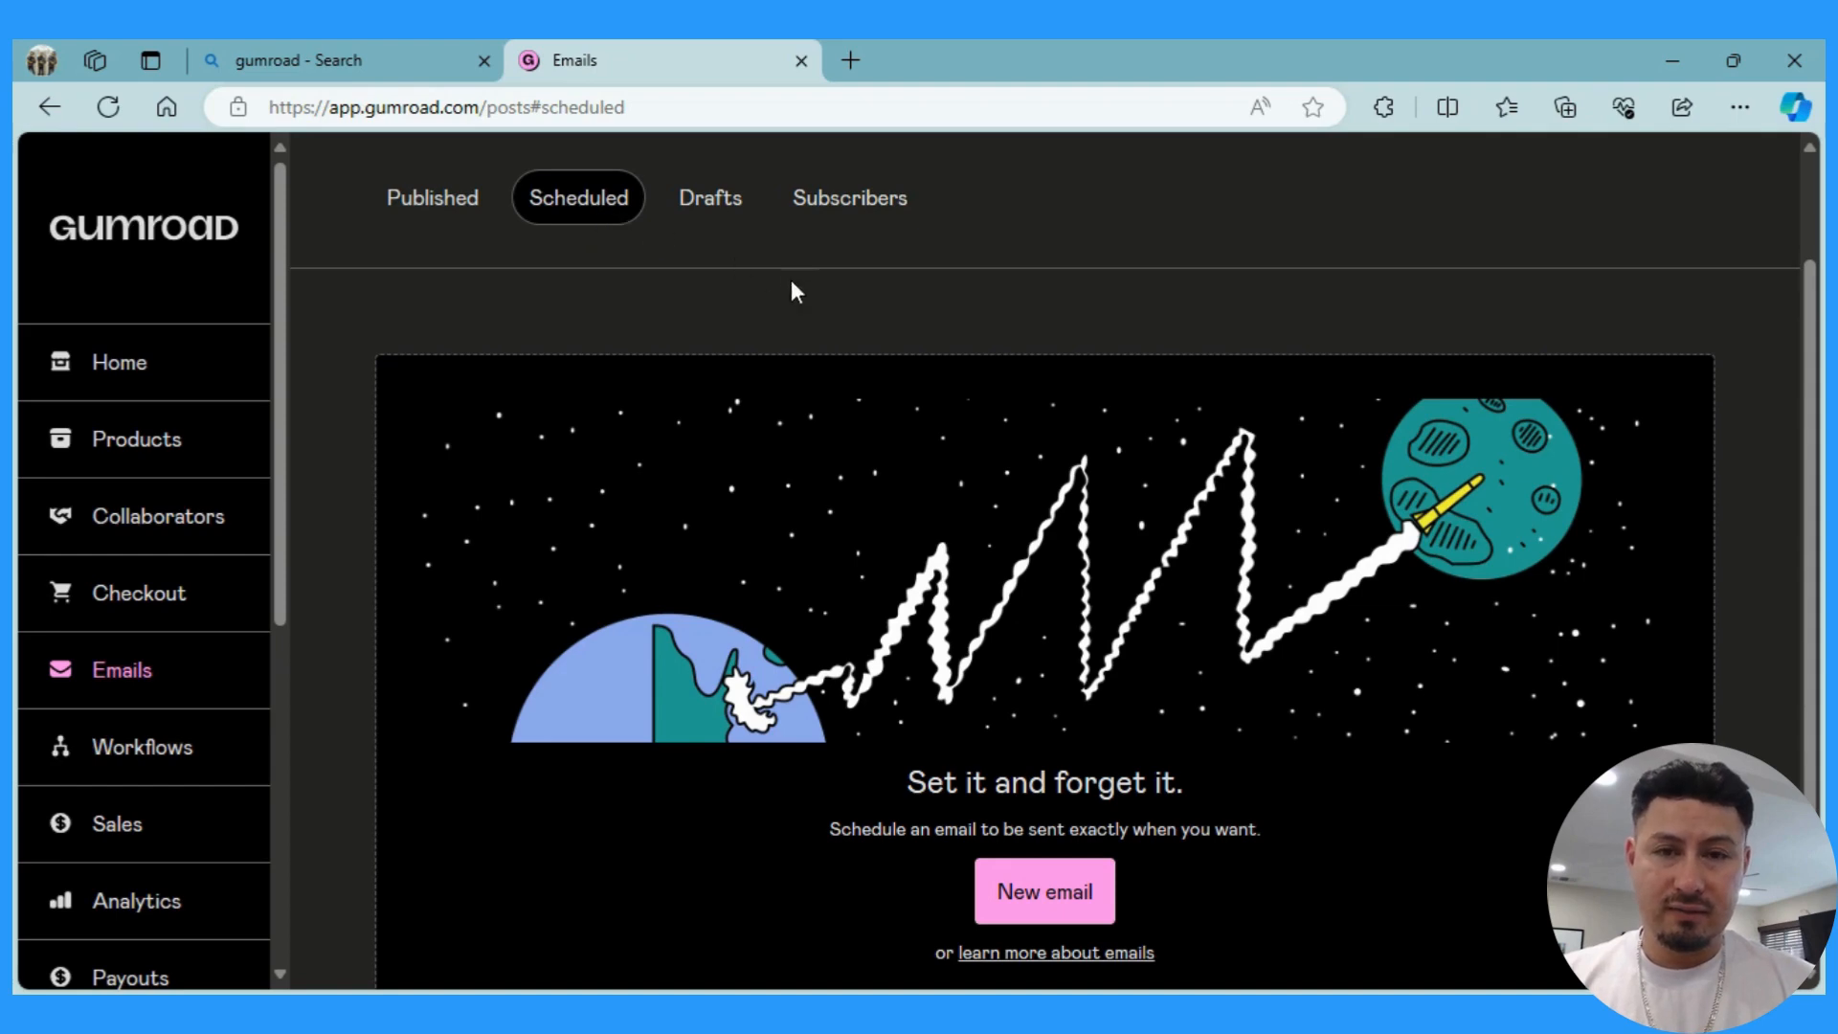
click(730, 196)
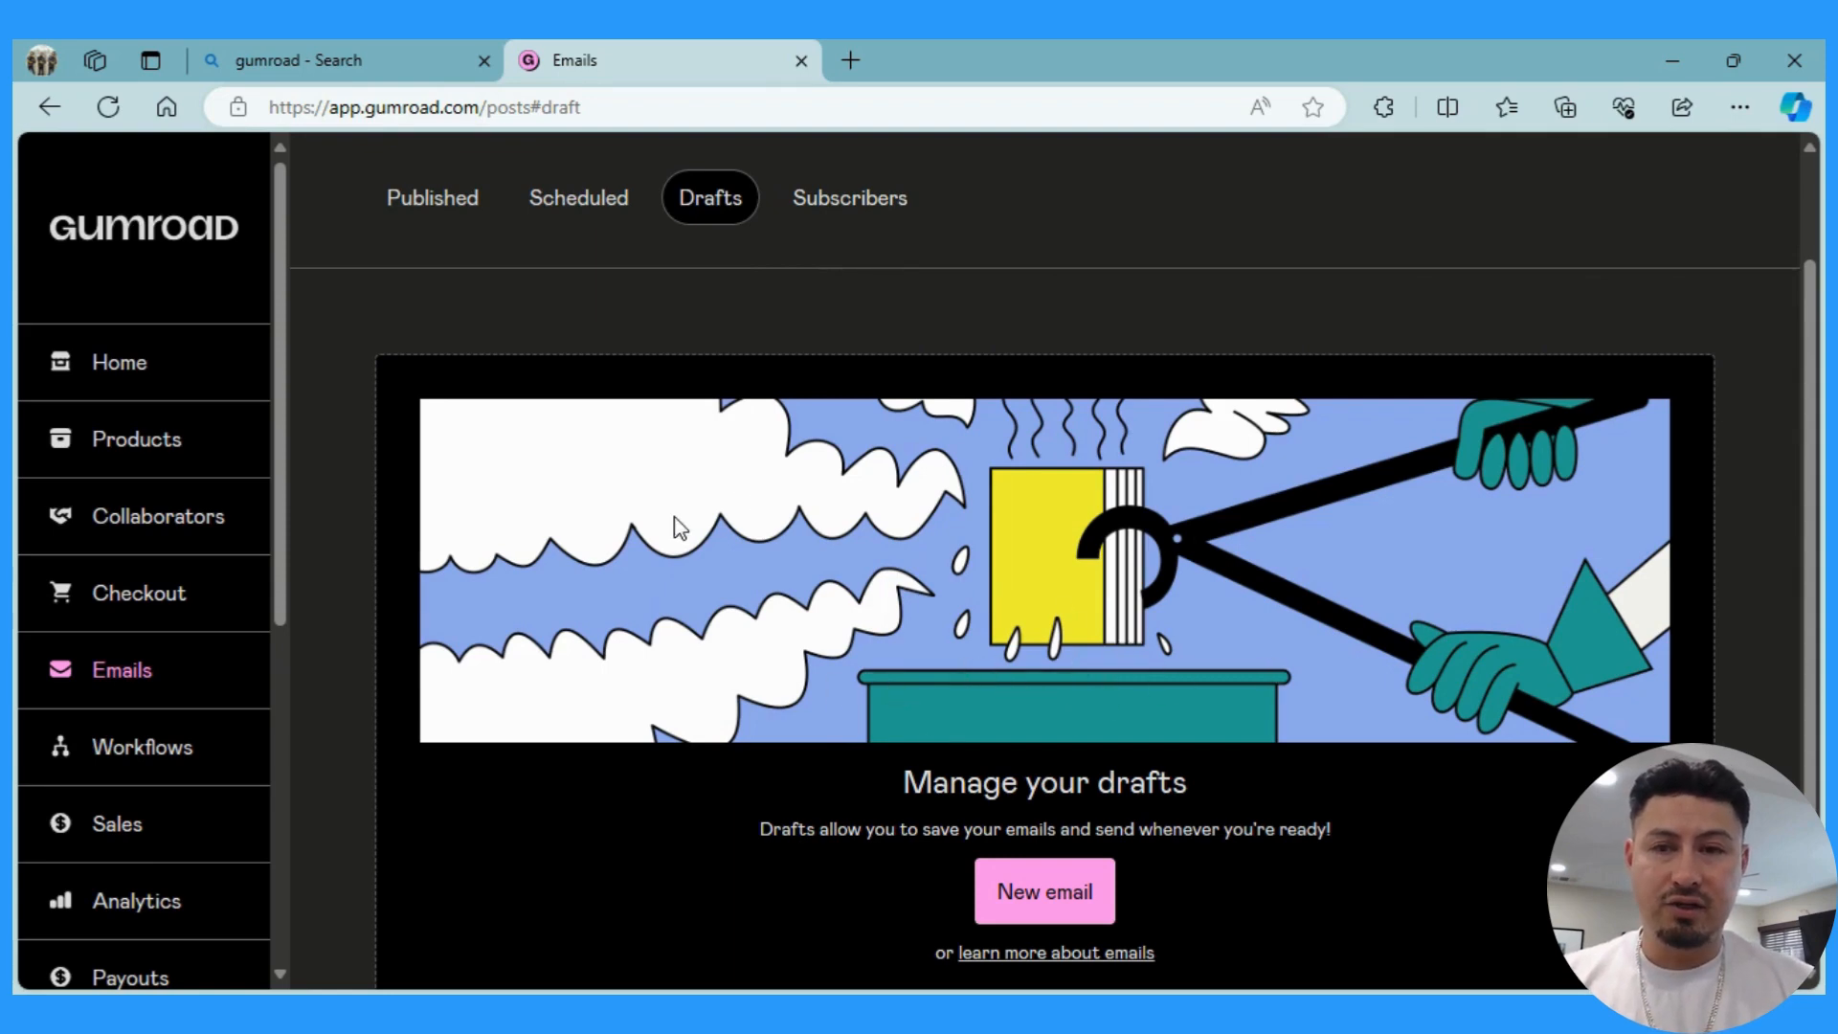
Open the first-payout task from the dashboard's Getting started checklist and review the payout method and bank account fields.
click(132, 363)
scroll(584, 492, down, 5)
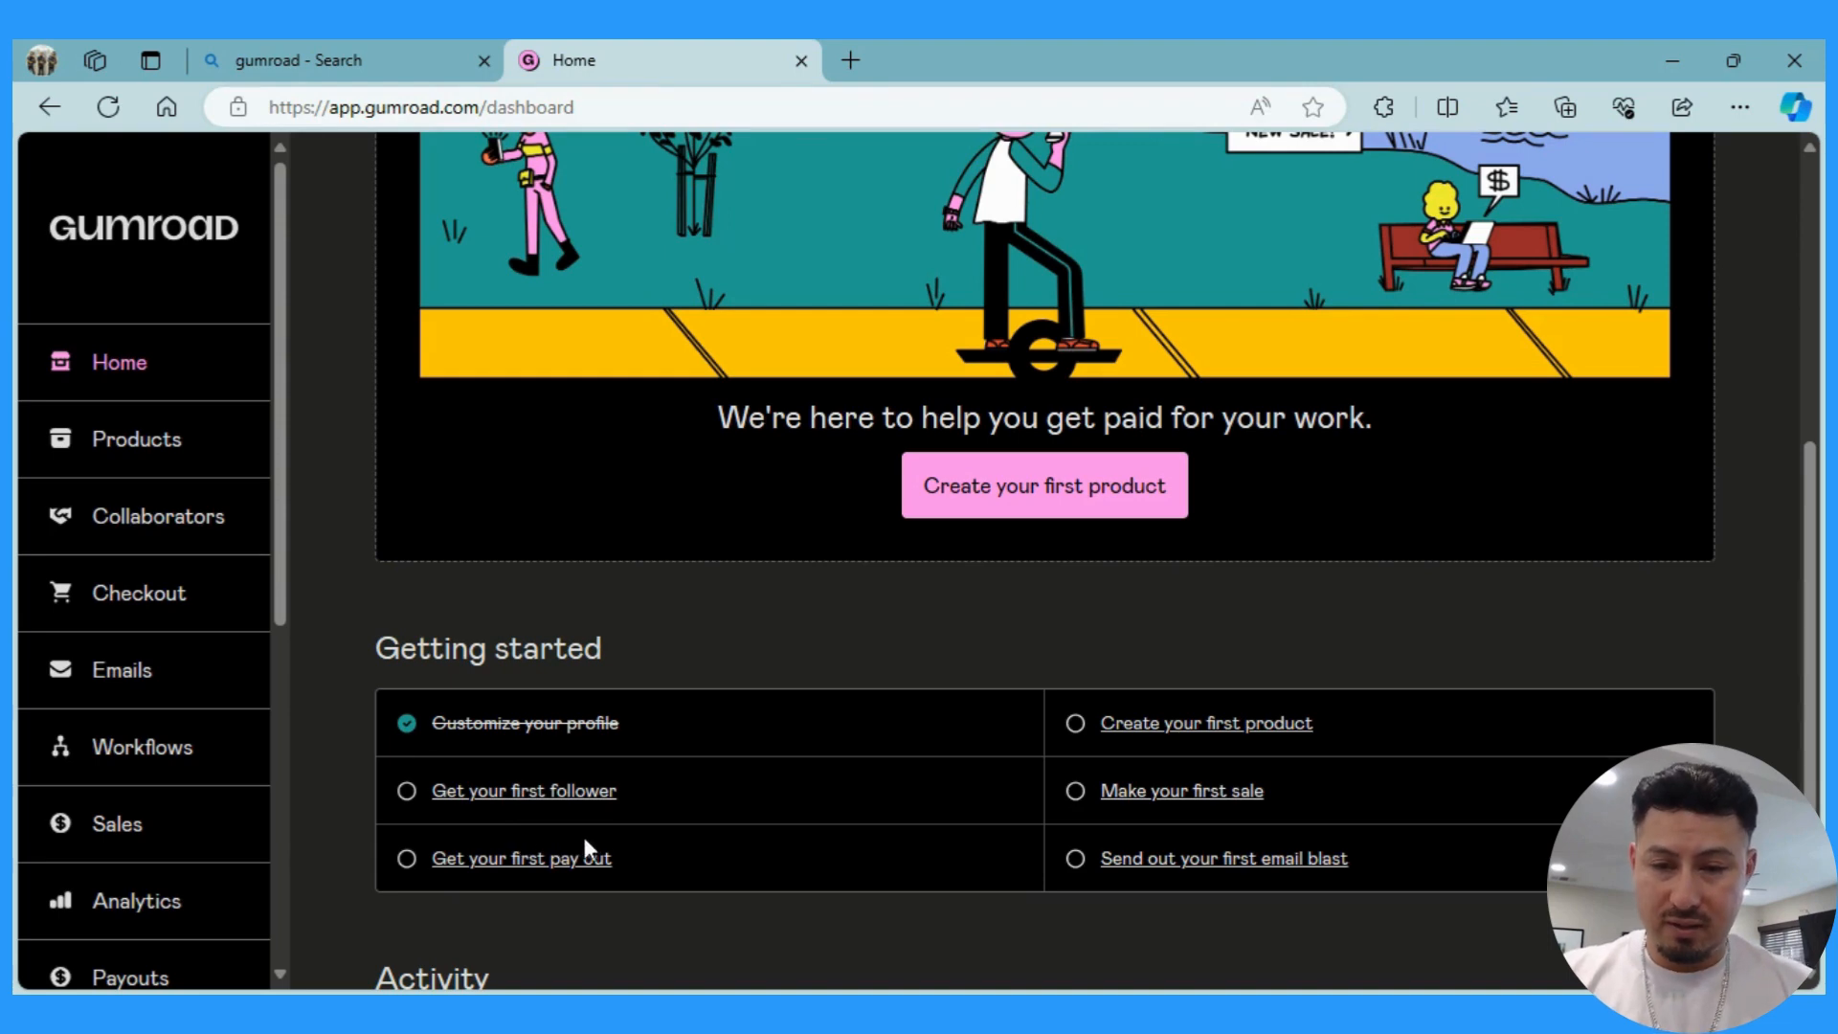
click(514, 874)
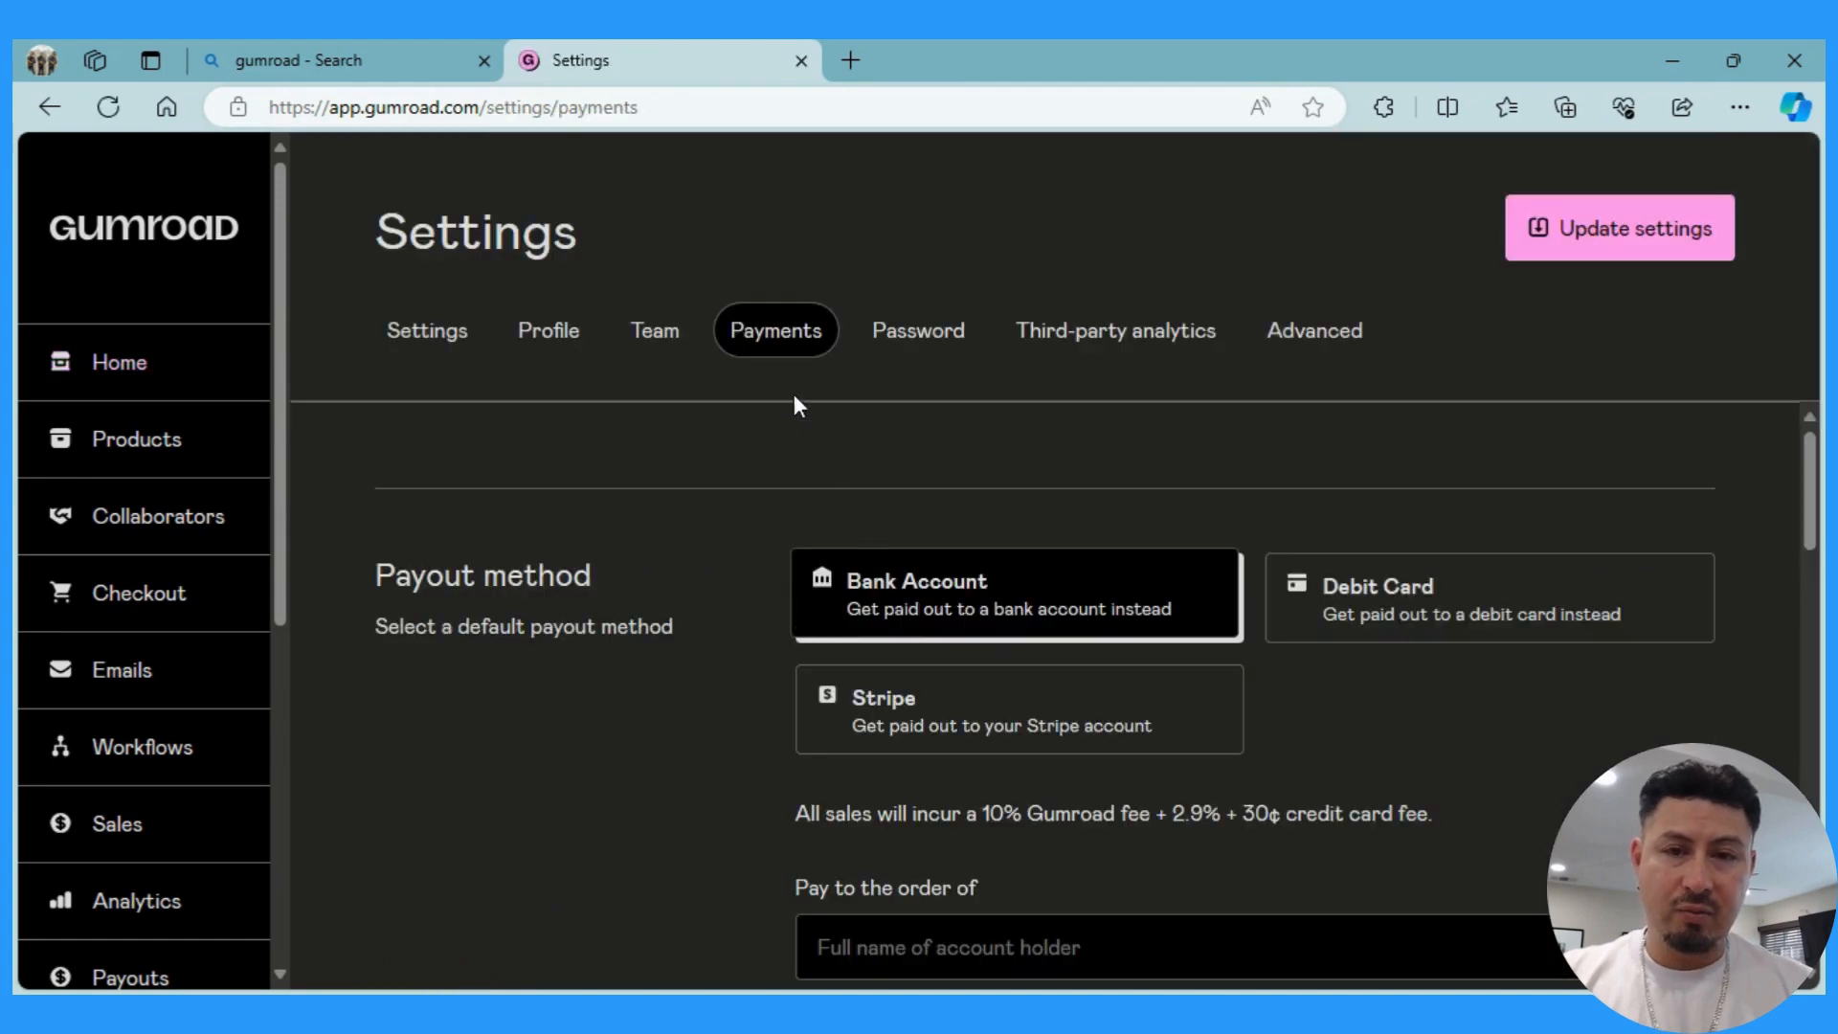
scroll(994, 614, down, 3)
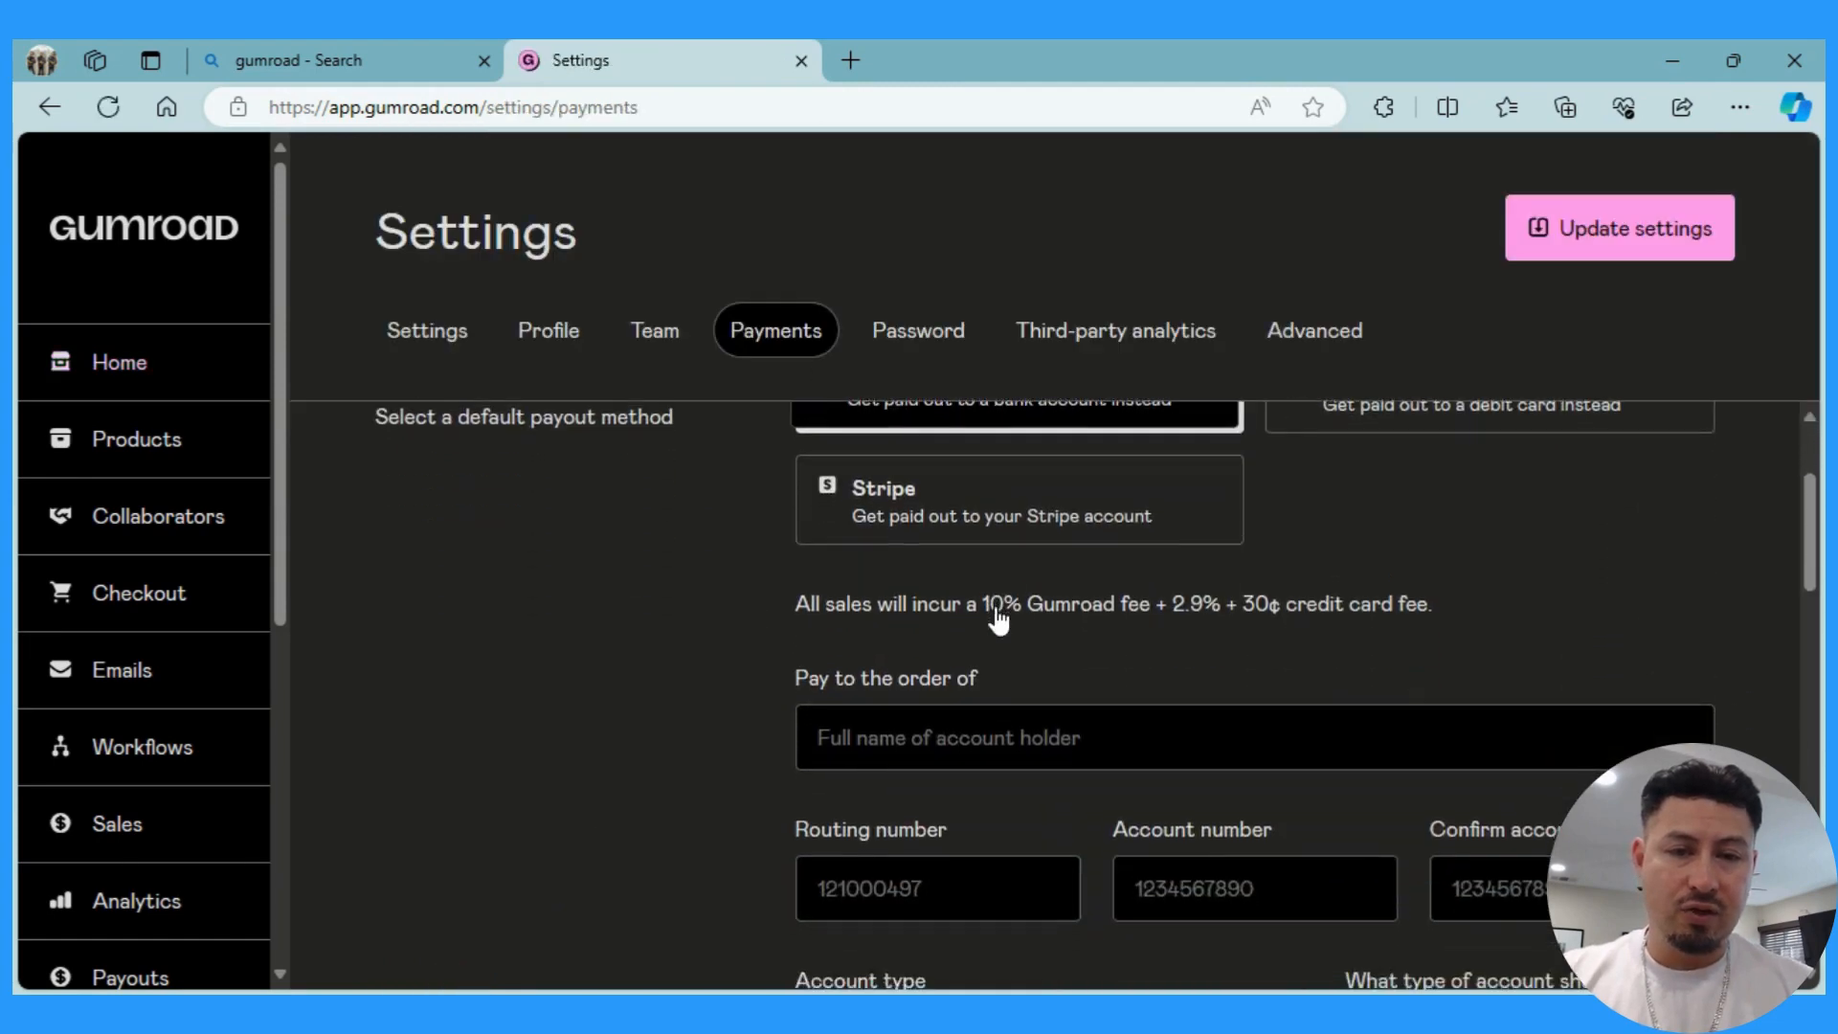
scroll(996, 613, down, 3)
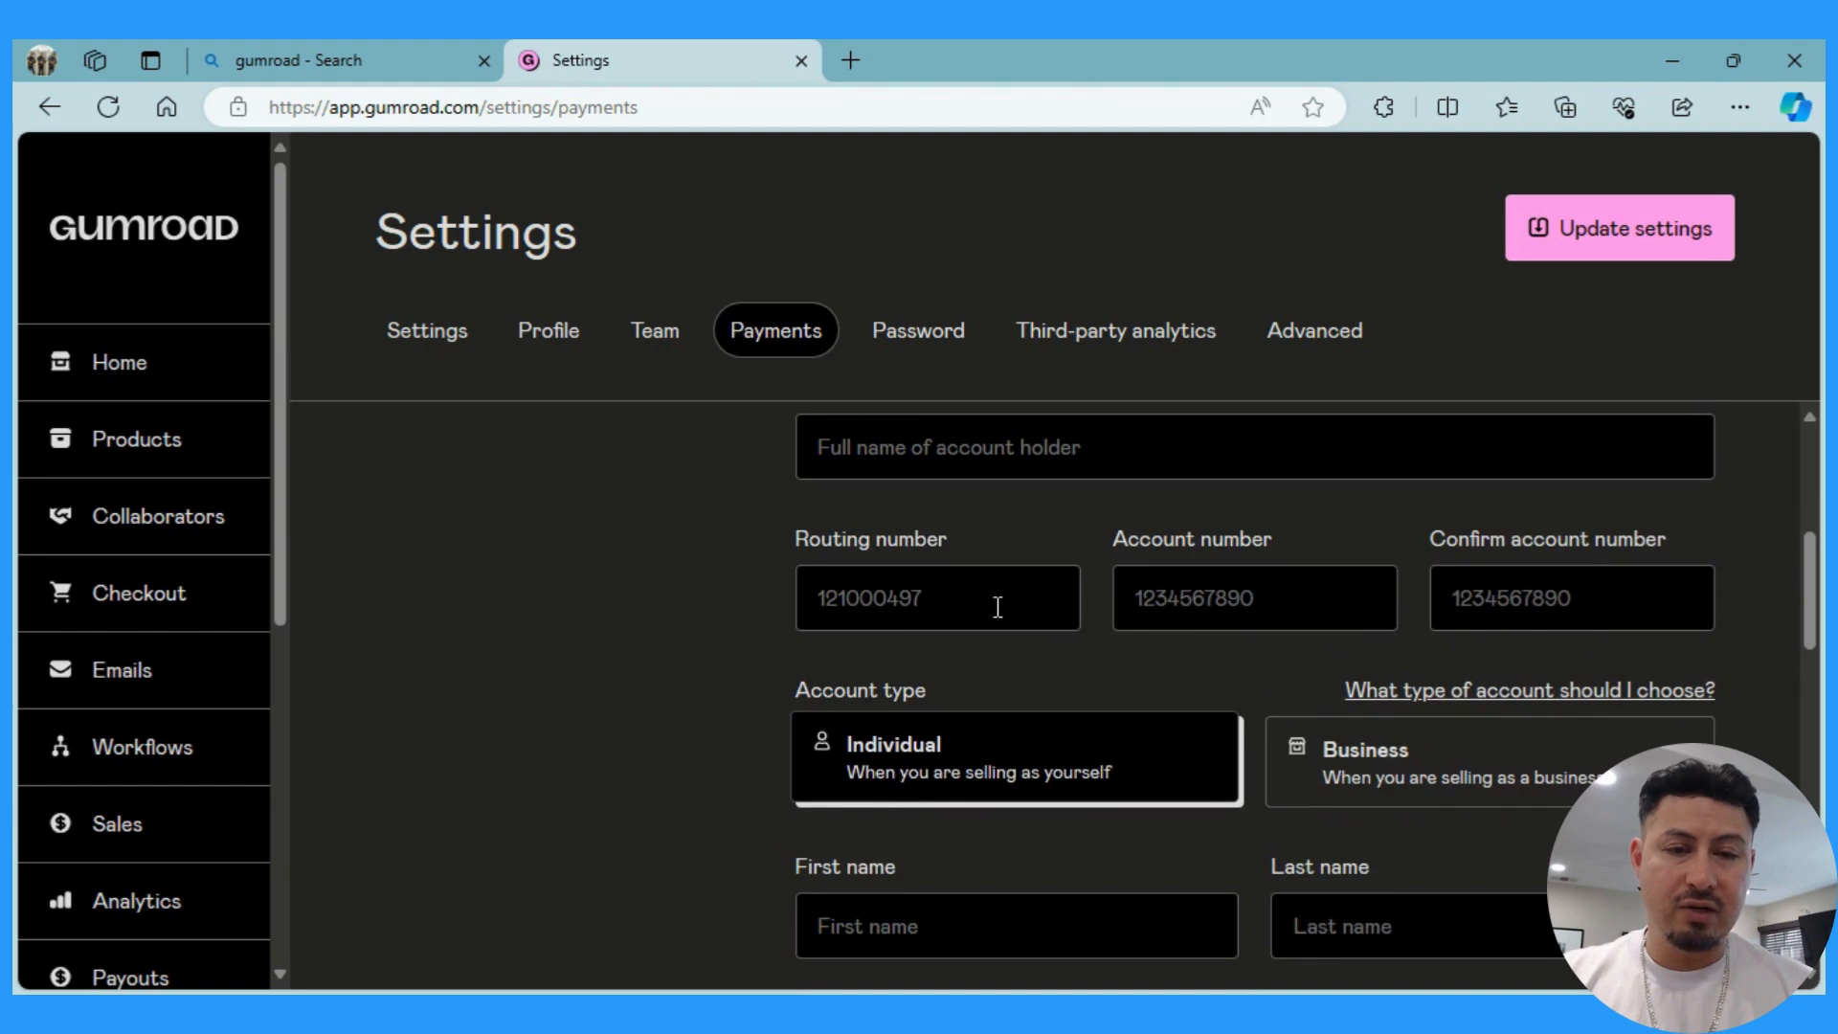
scroll(998, 607, up, 6)
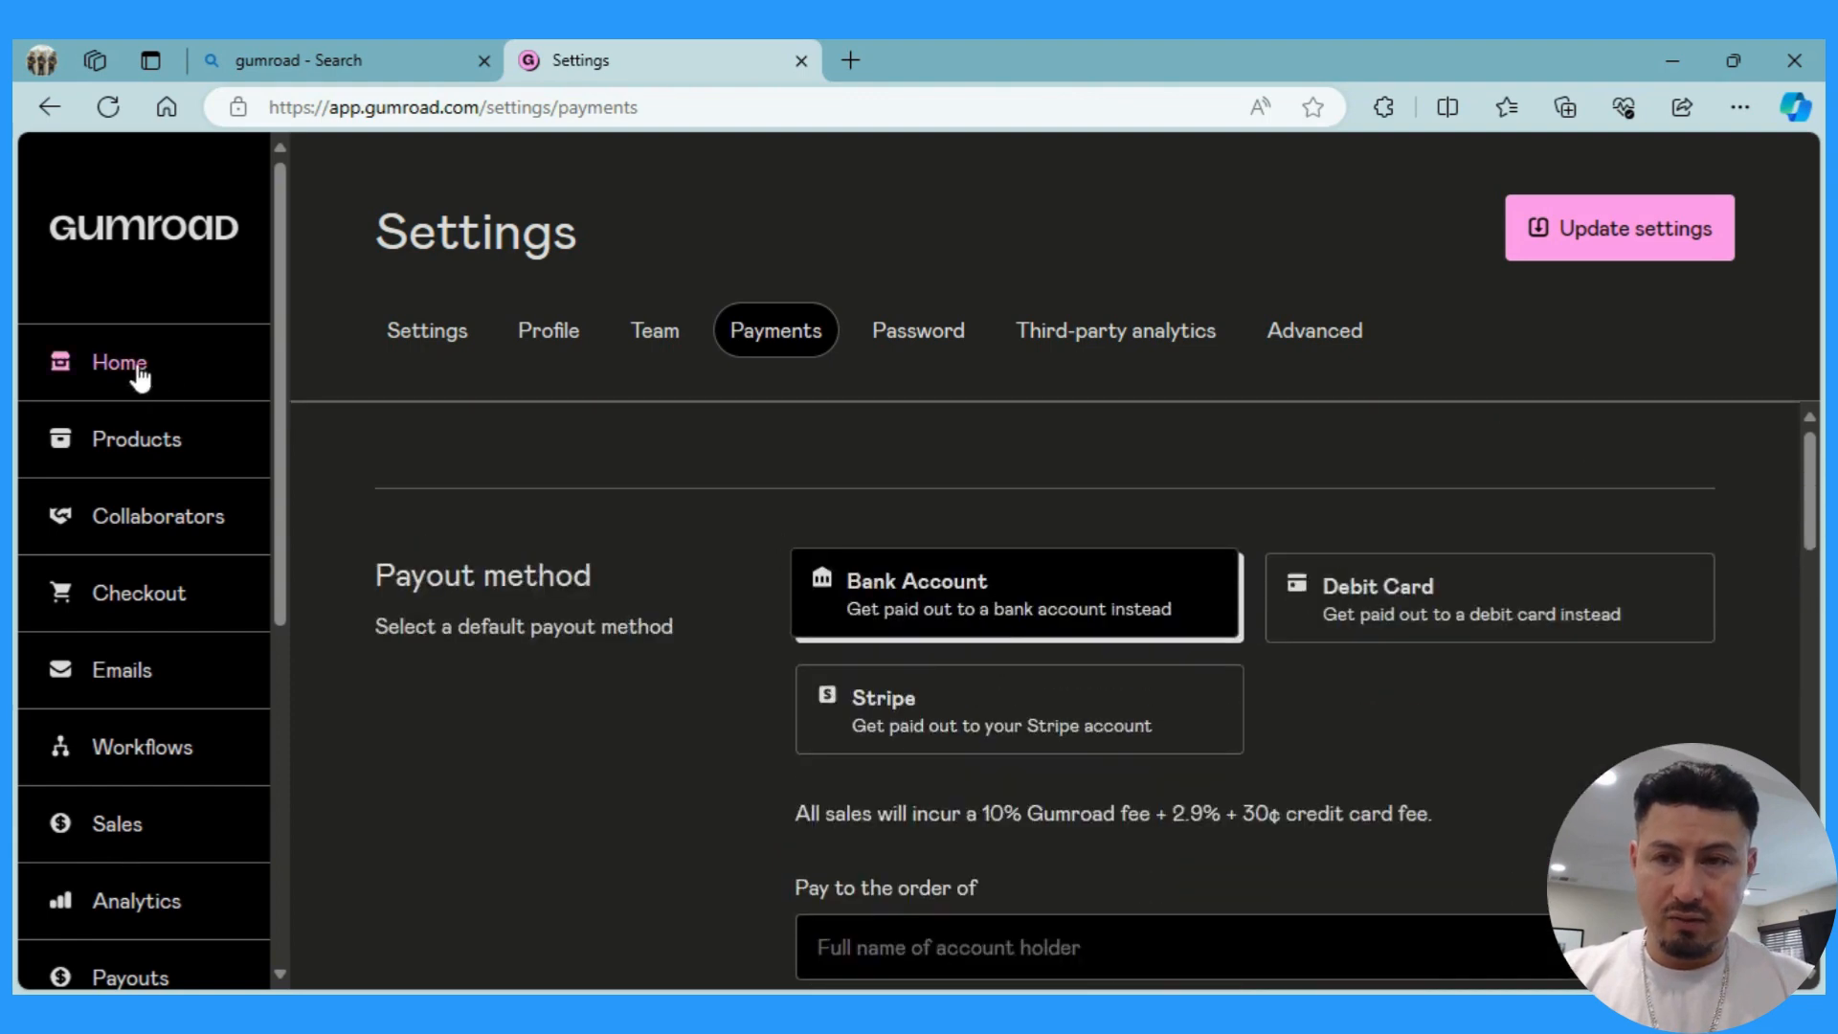
Return to the dashboard and open the first-product task from the Getting started checklist.
click(139, 373)
scroll(1147, 573, down, 2)
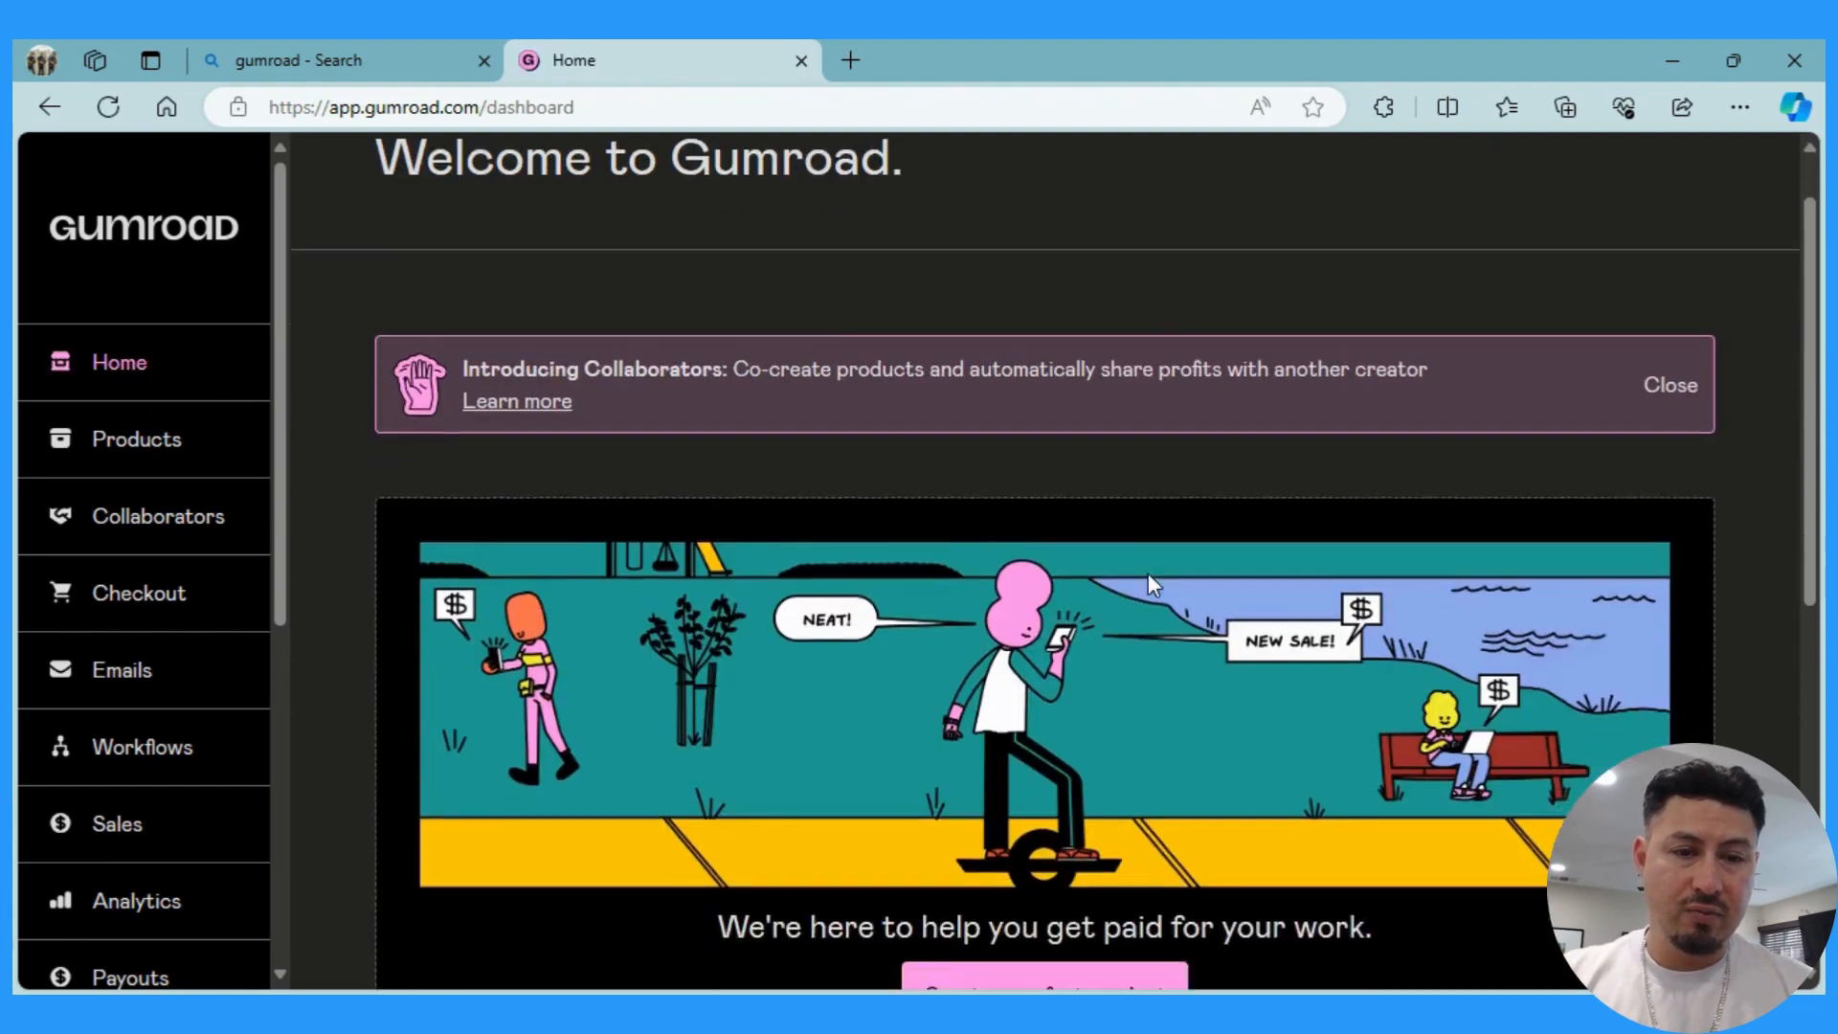
scroll(1147, 573, down, 6)
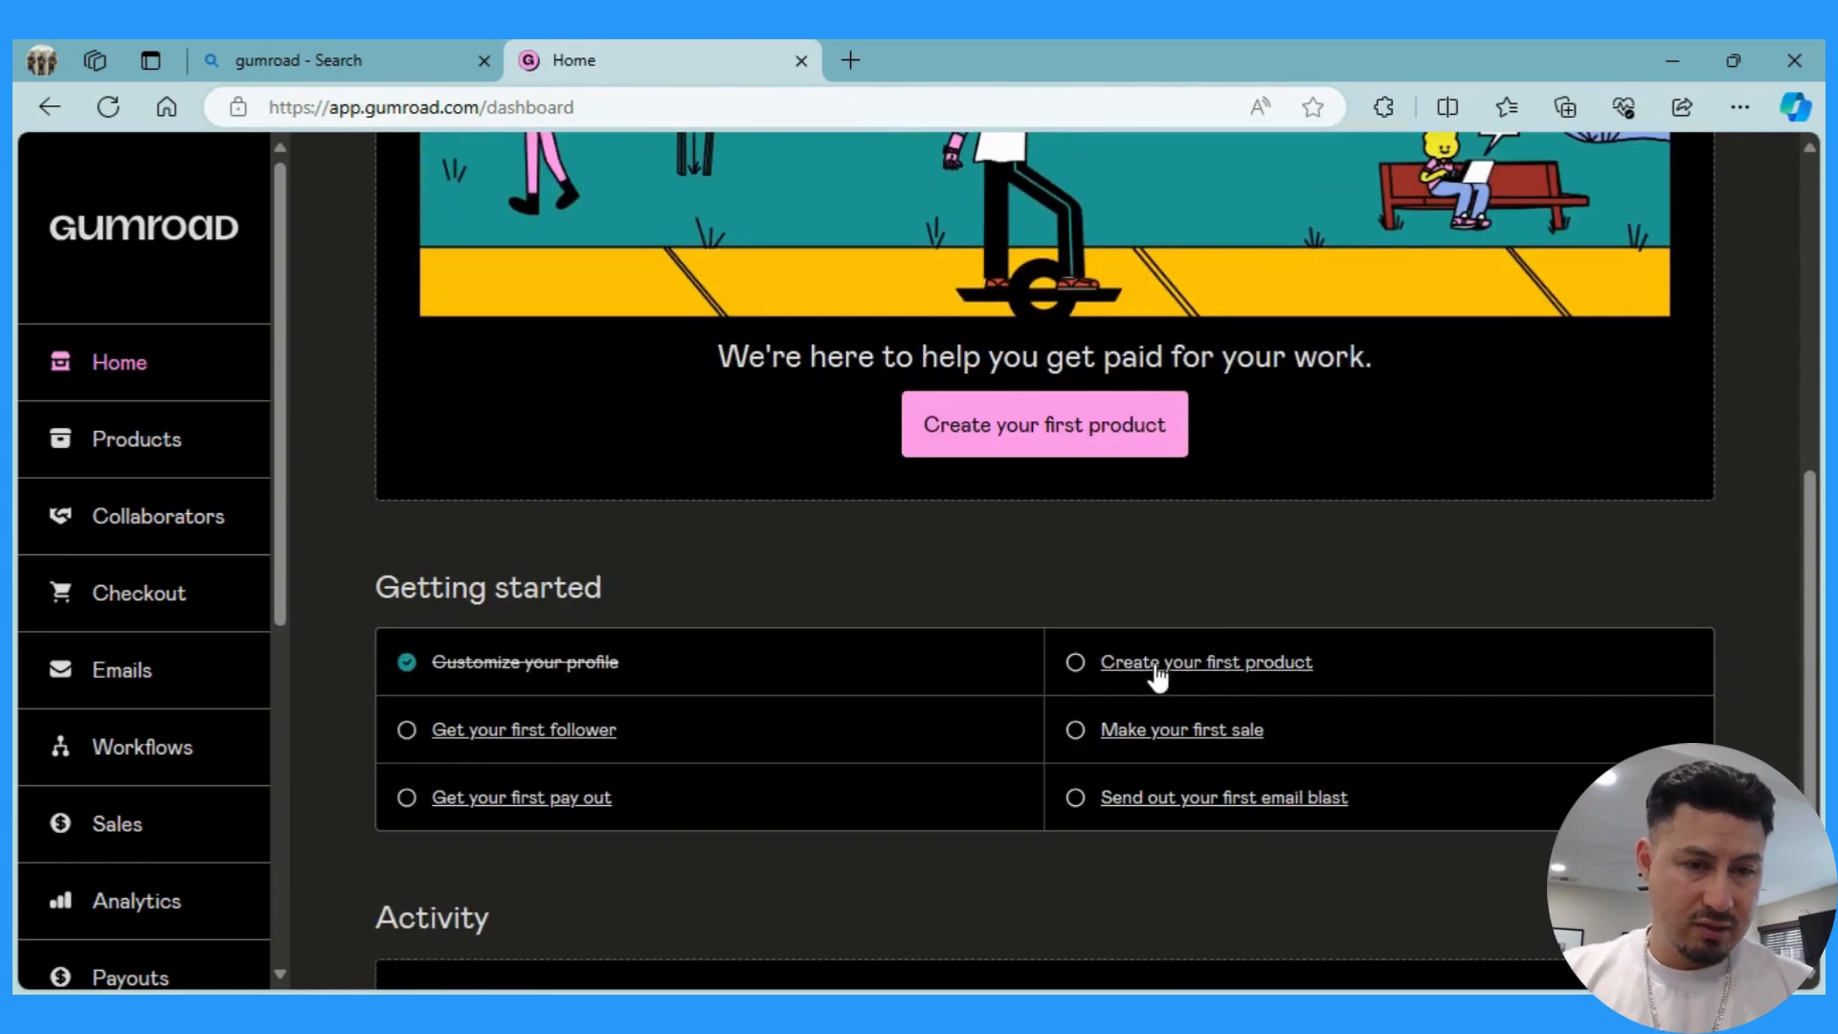
click(1158, 674)
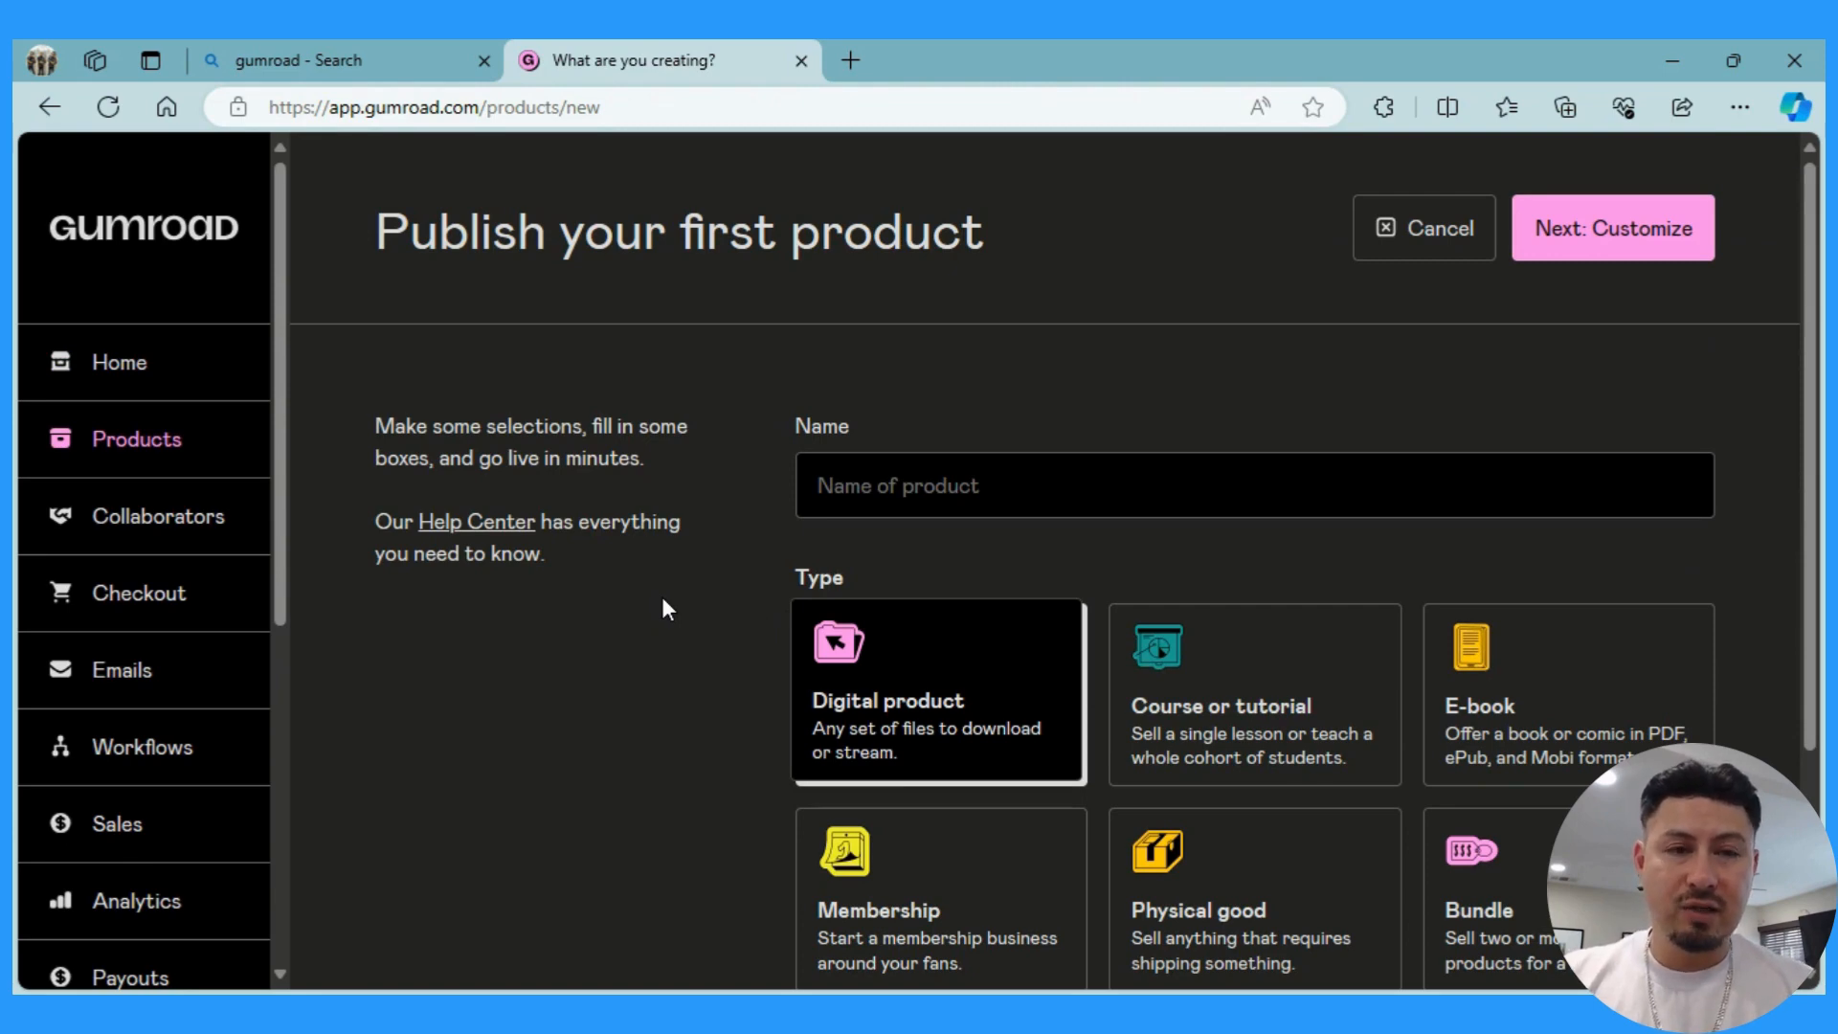
Try the Course or tutorial, E-book, Membership, Physical good and Bundle types in the new product form.
scroll(663, 600, down, 2)
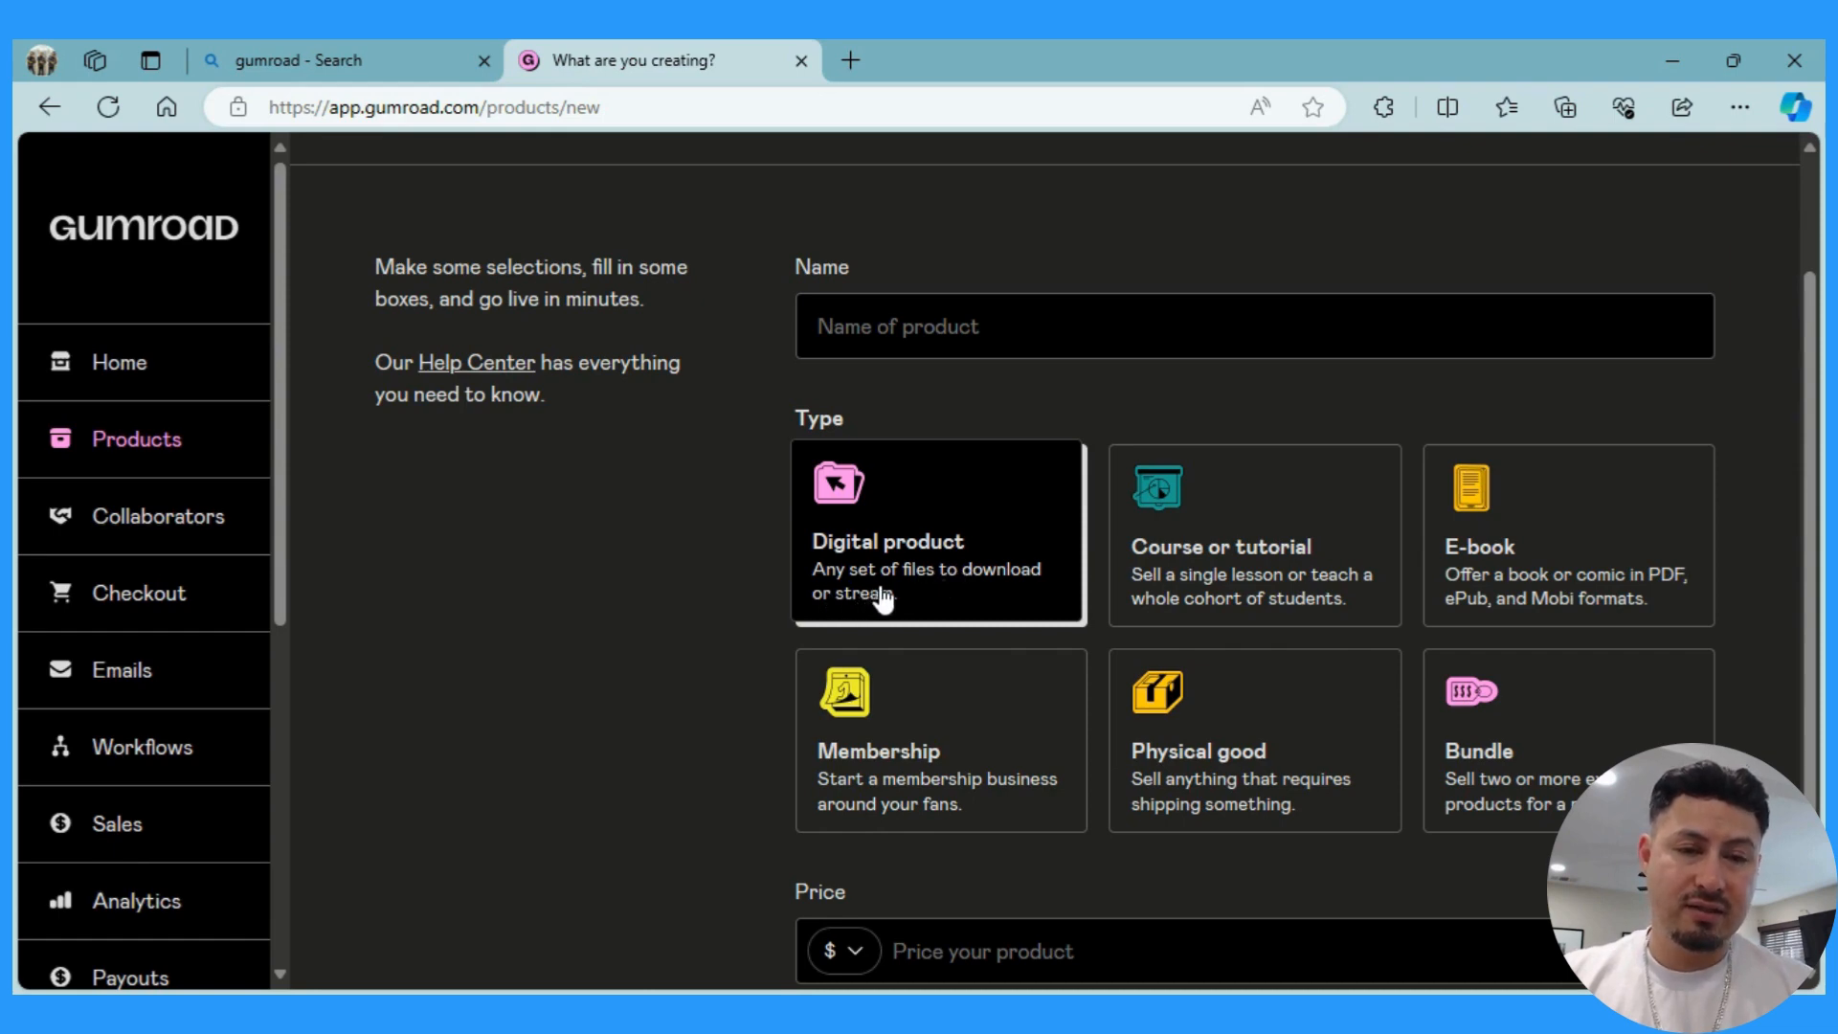
click(1297, 555)
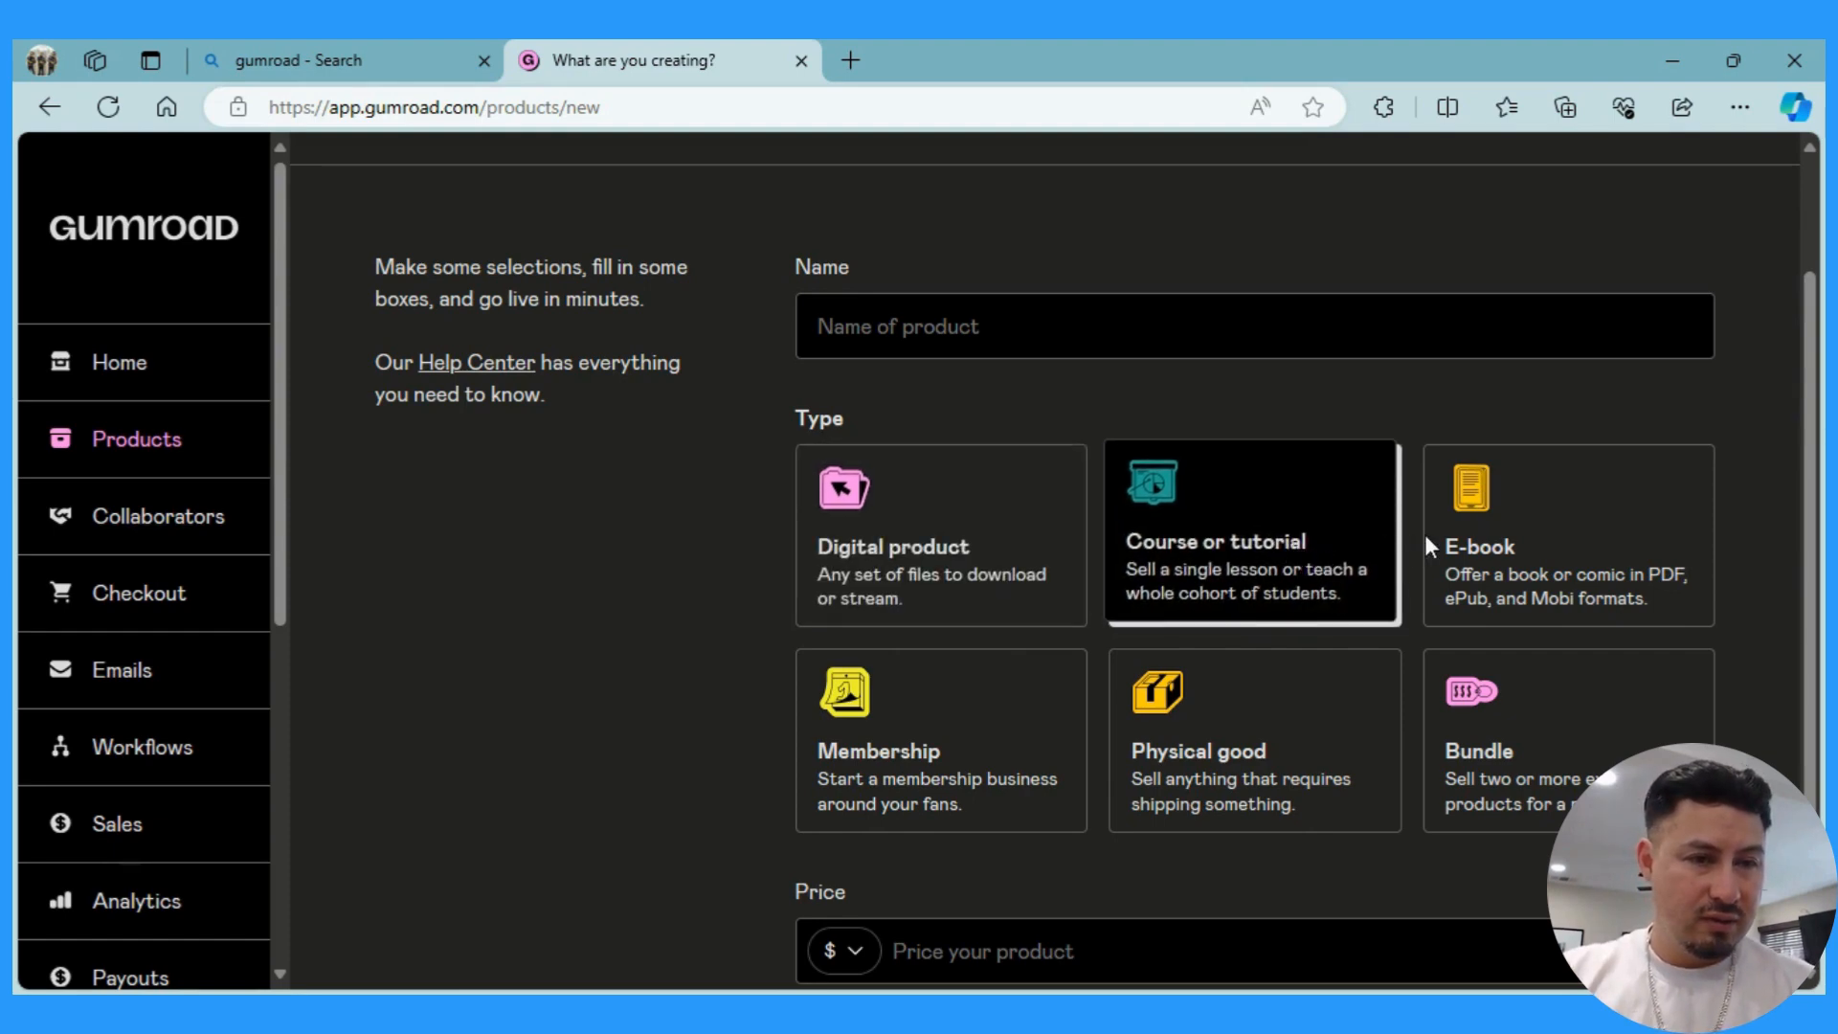
click(1498, 546)
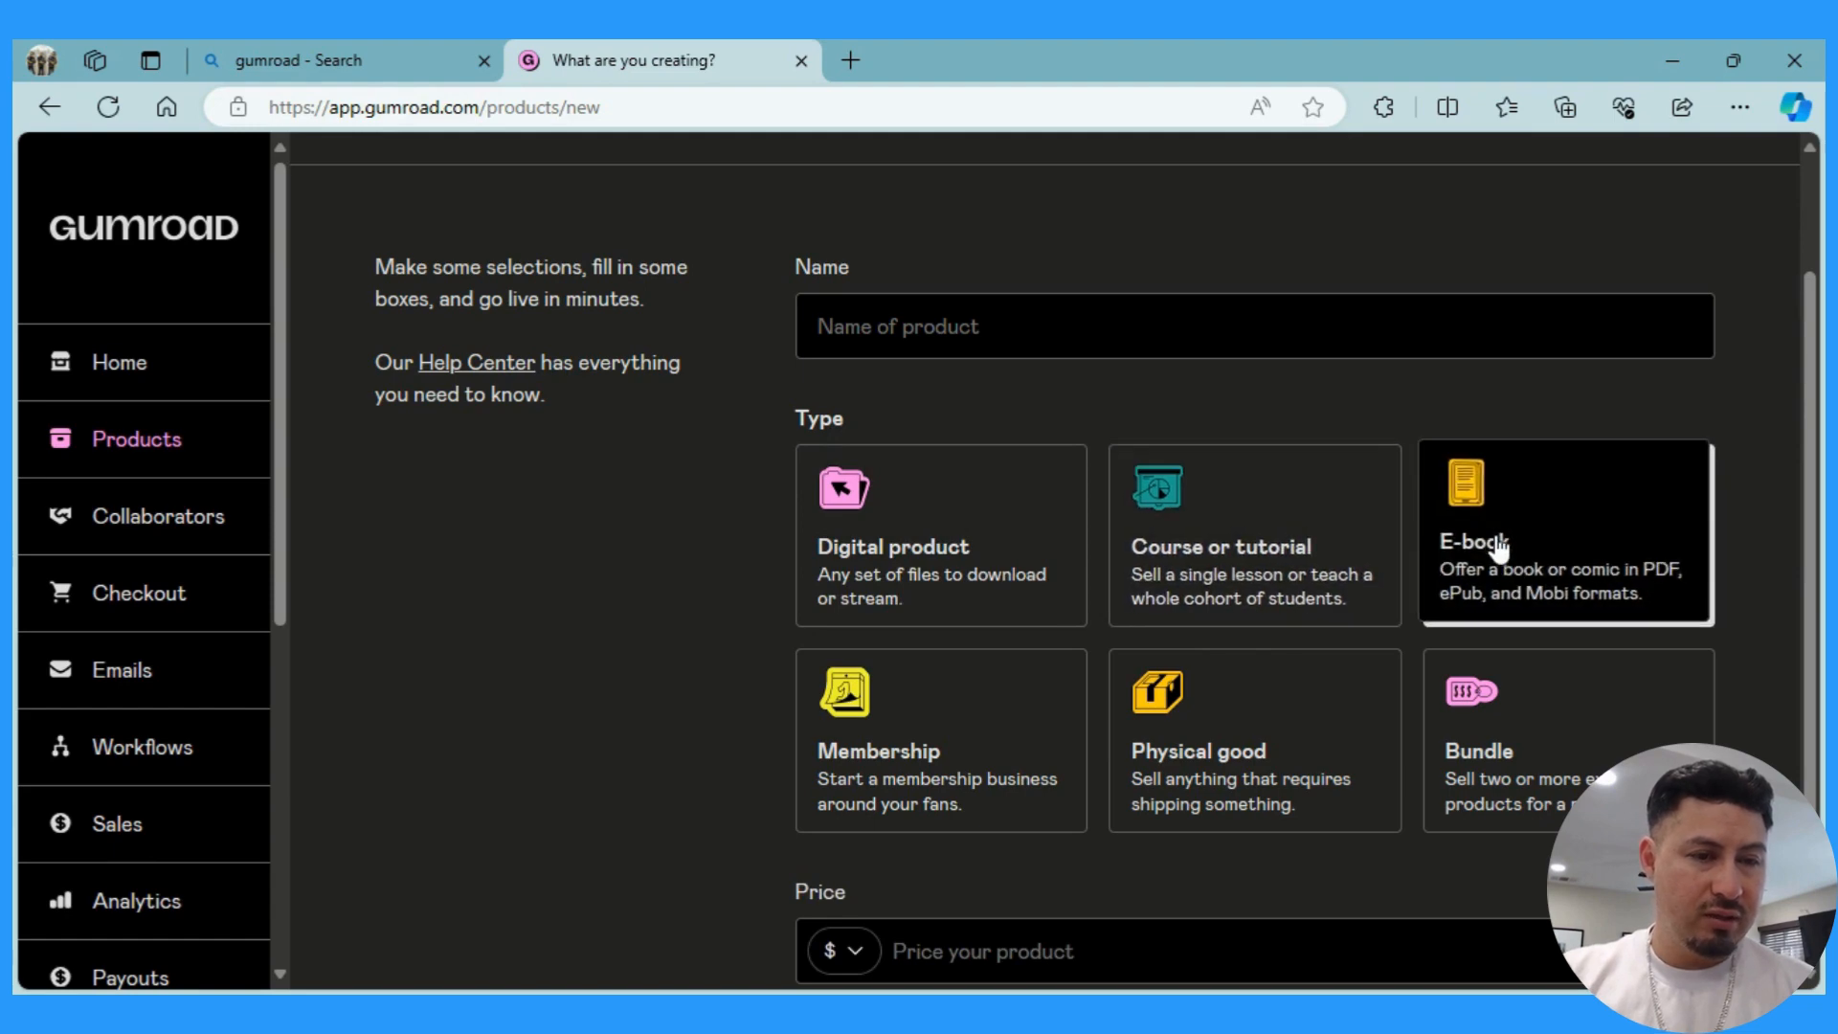
click(973, 725)
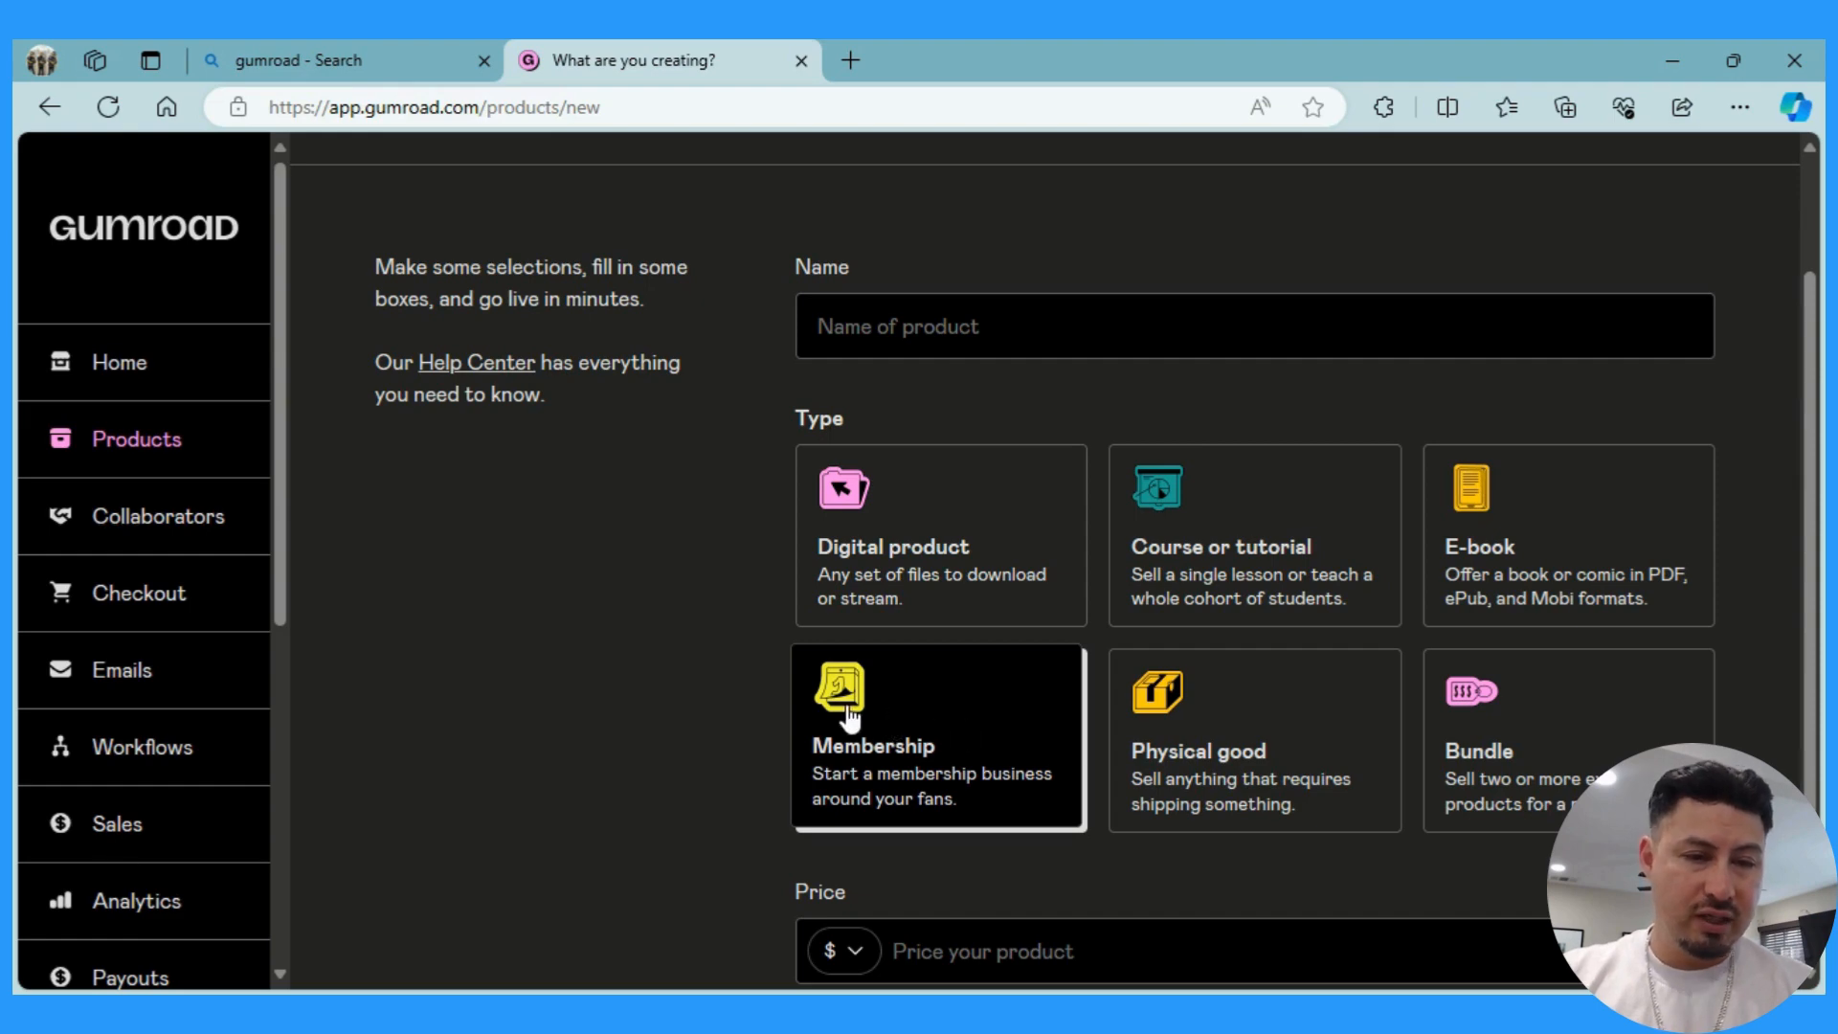
click(1176, 735)
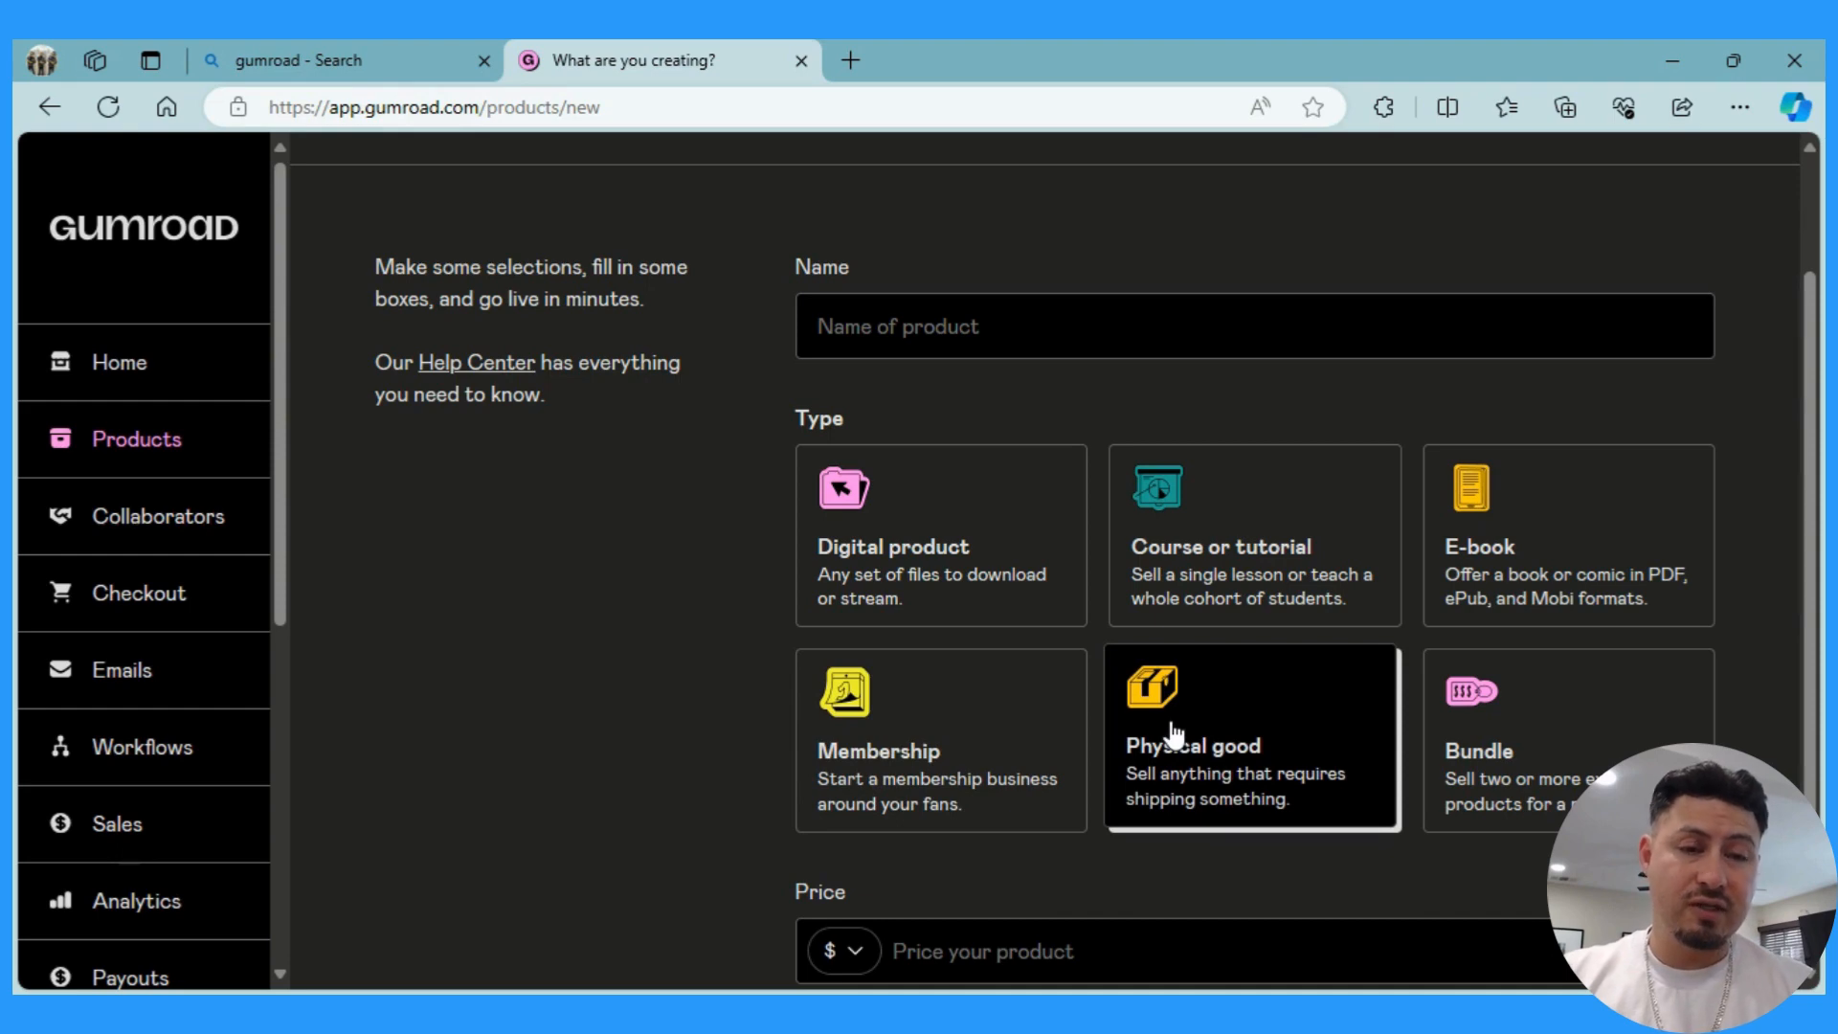
click(1522, 733)
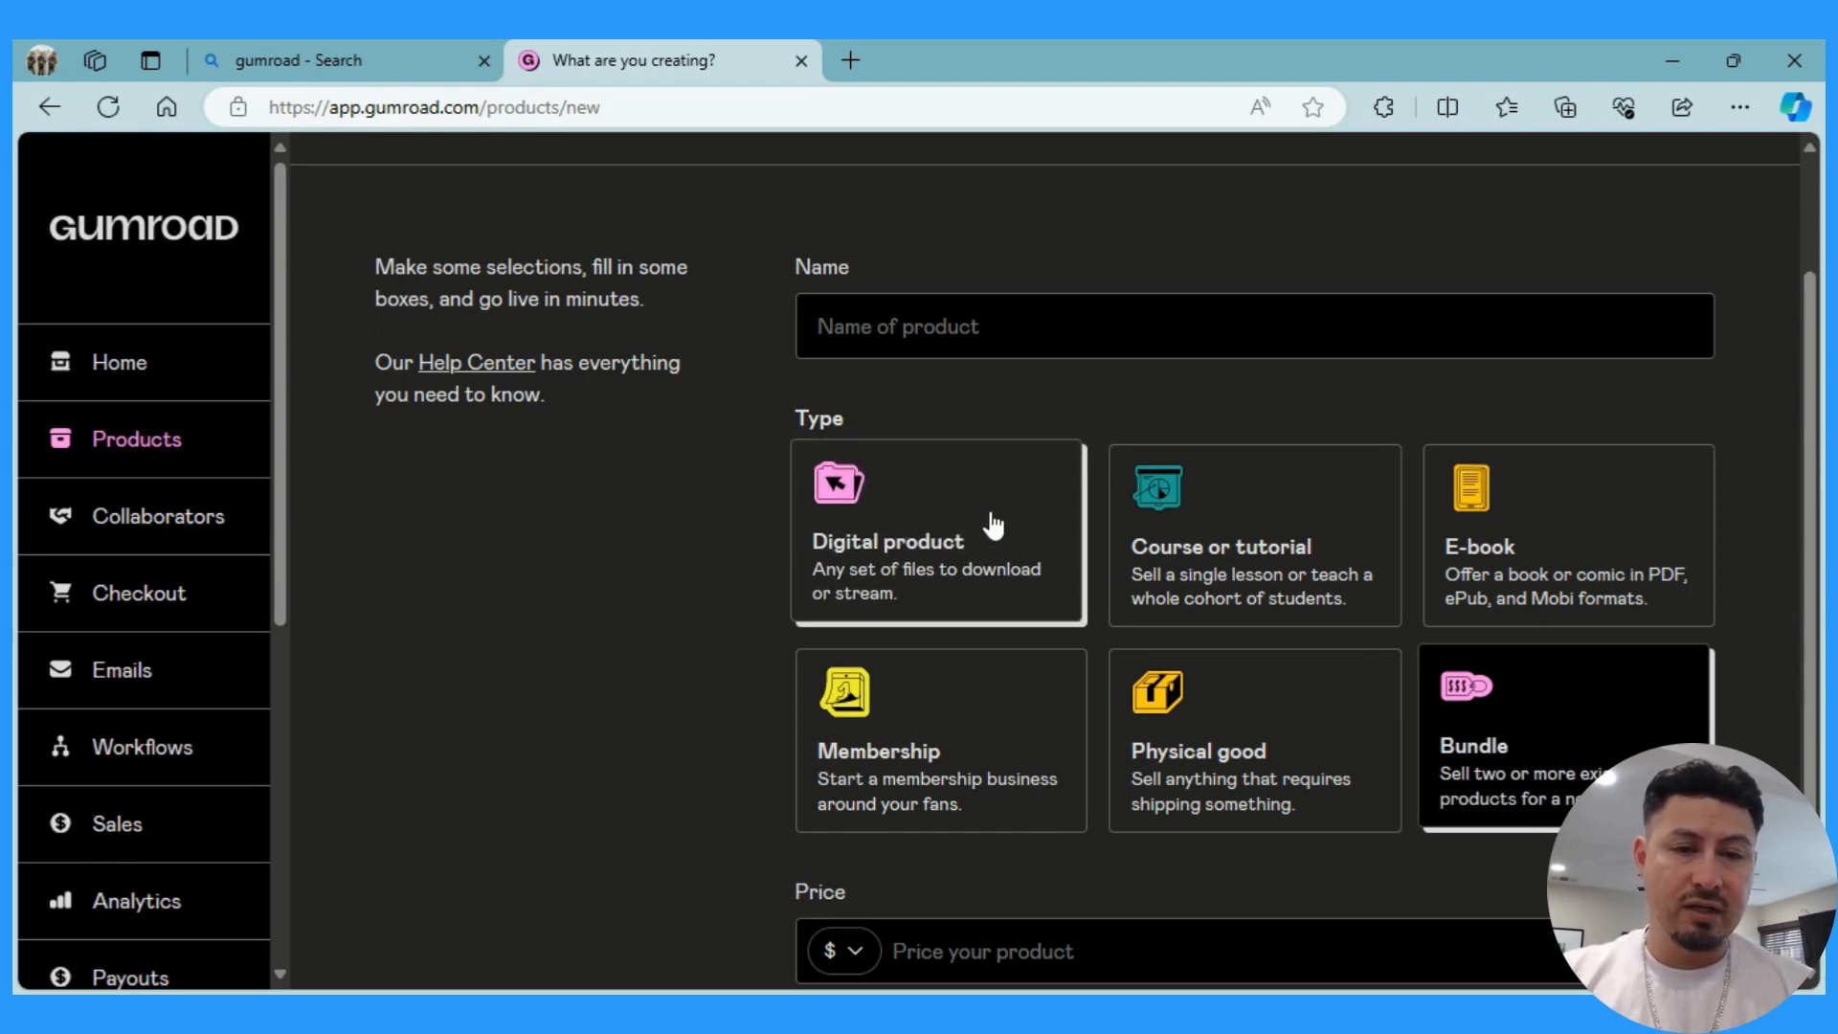
Choose E-book as the product type and name the product "How to sell digital products".
click(1466, 534)
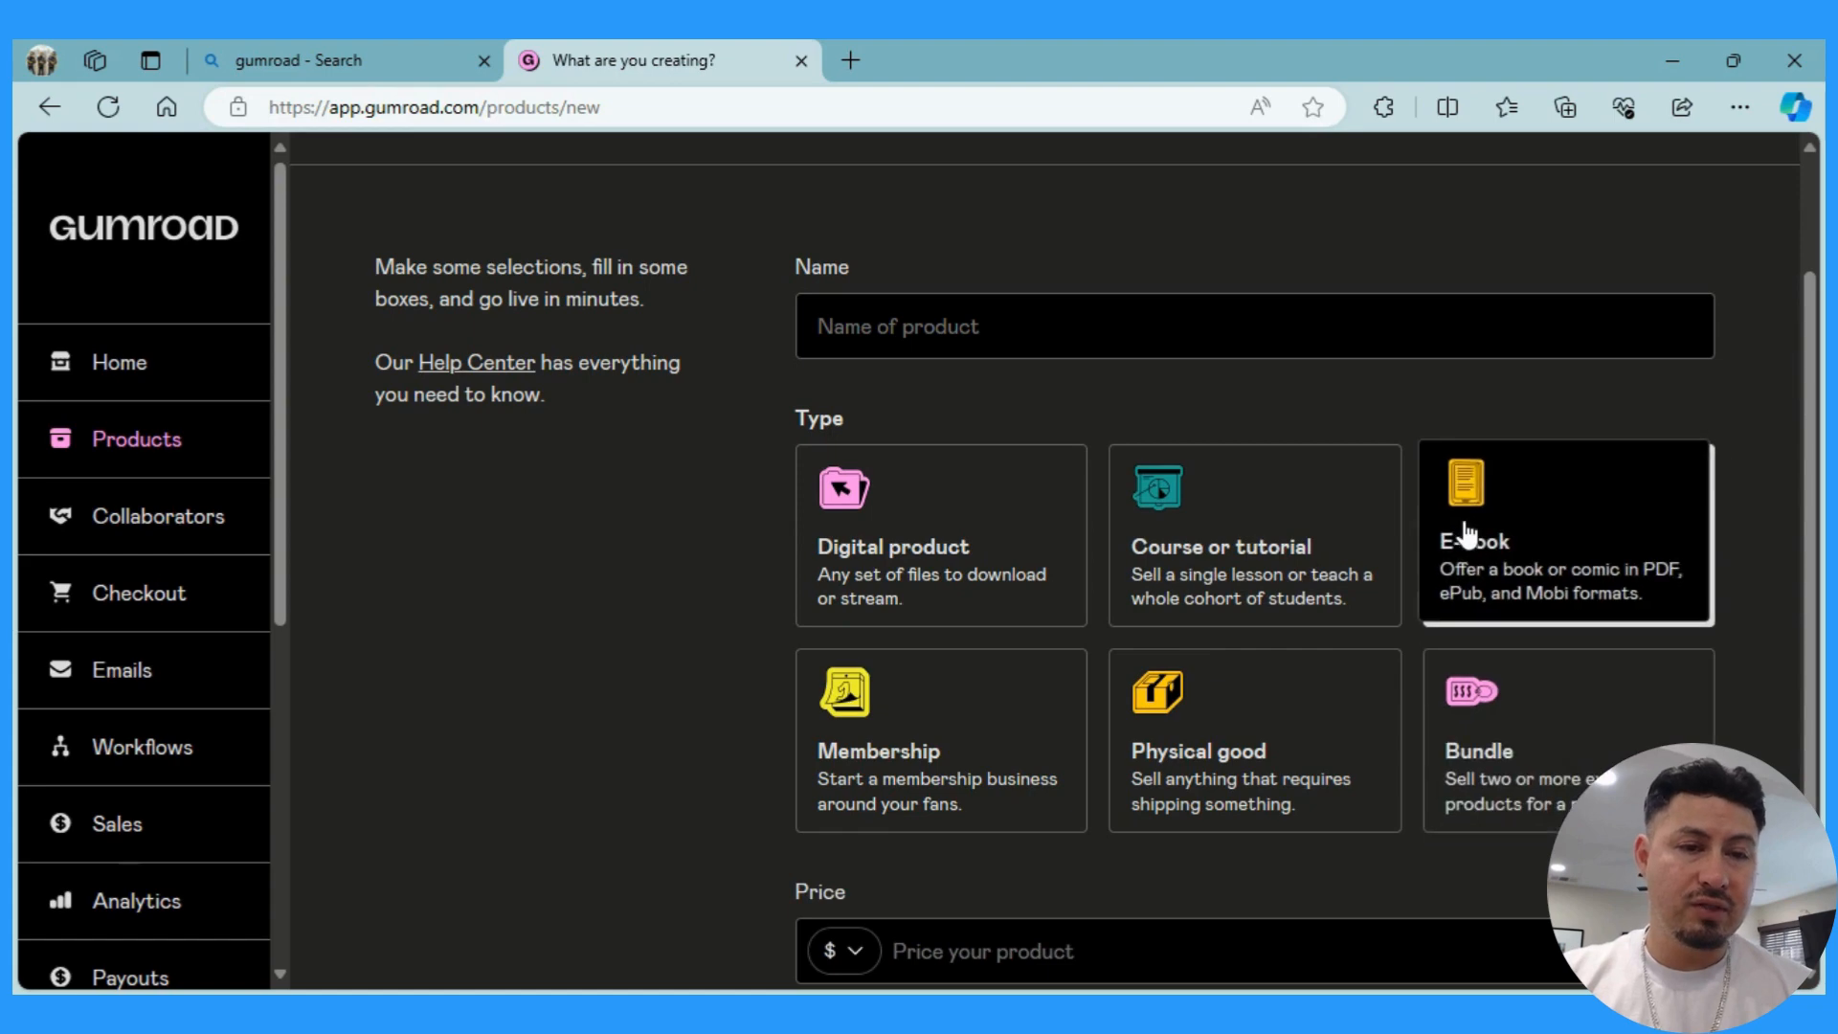
click(1081, 318)
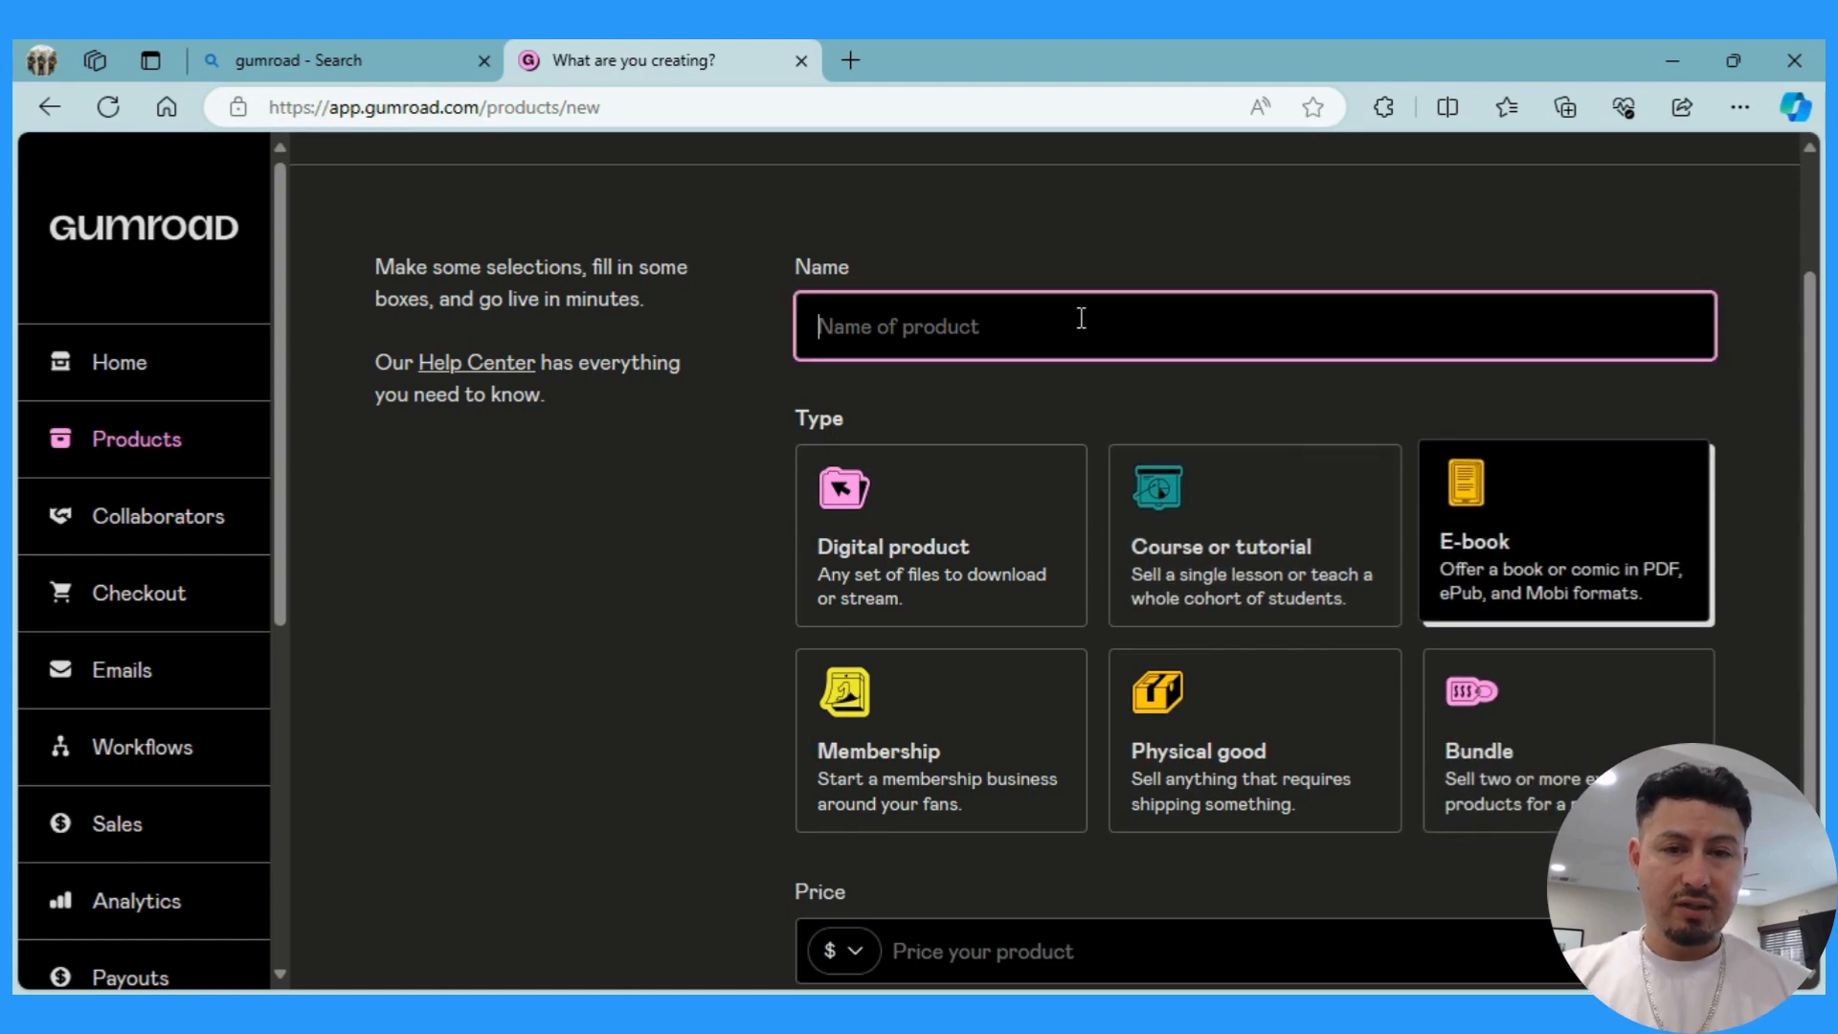
text(How t)
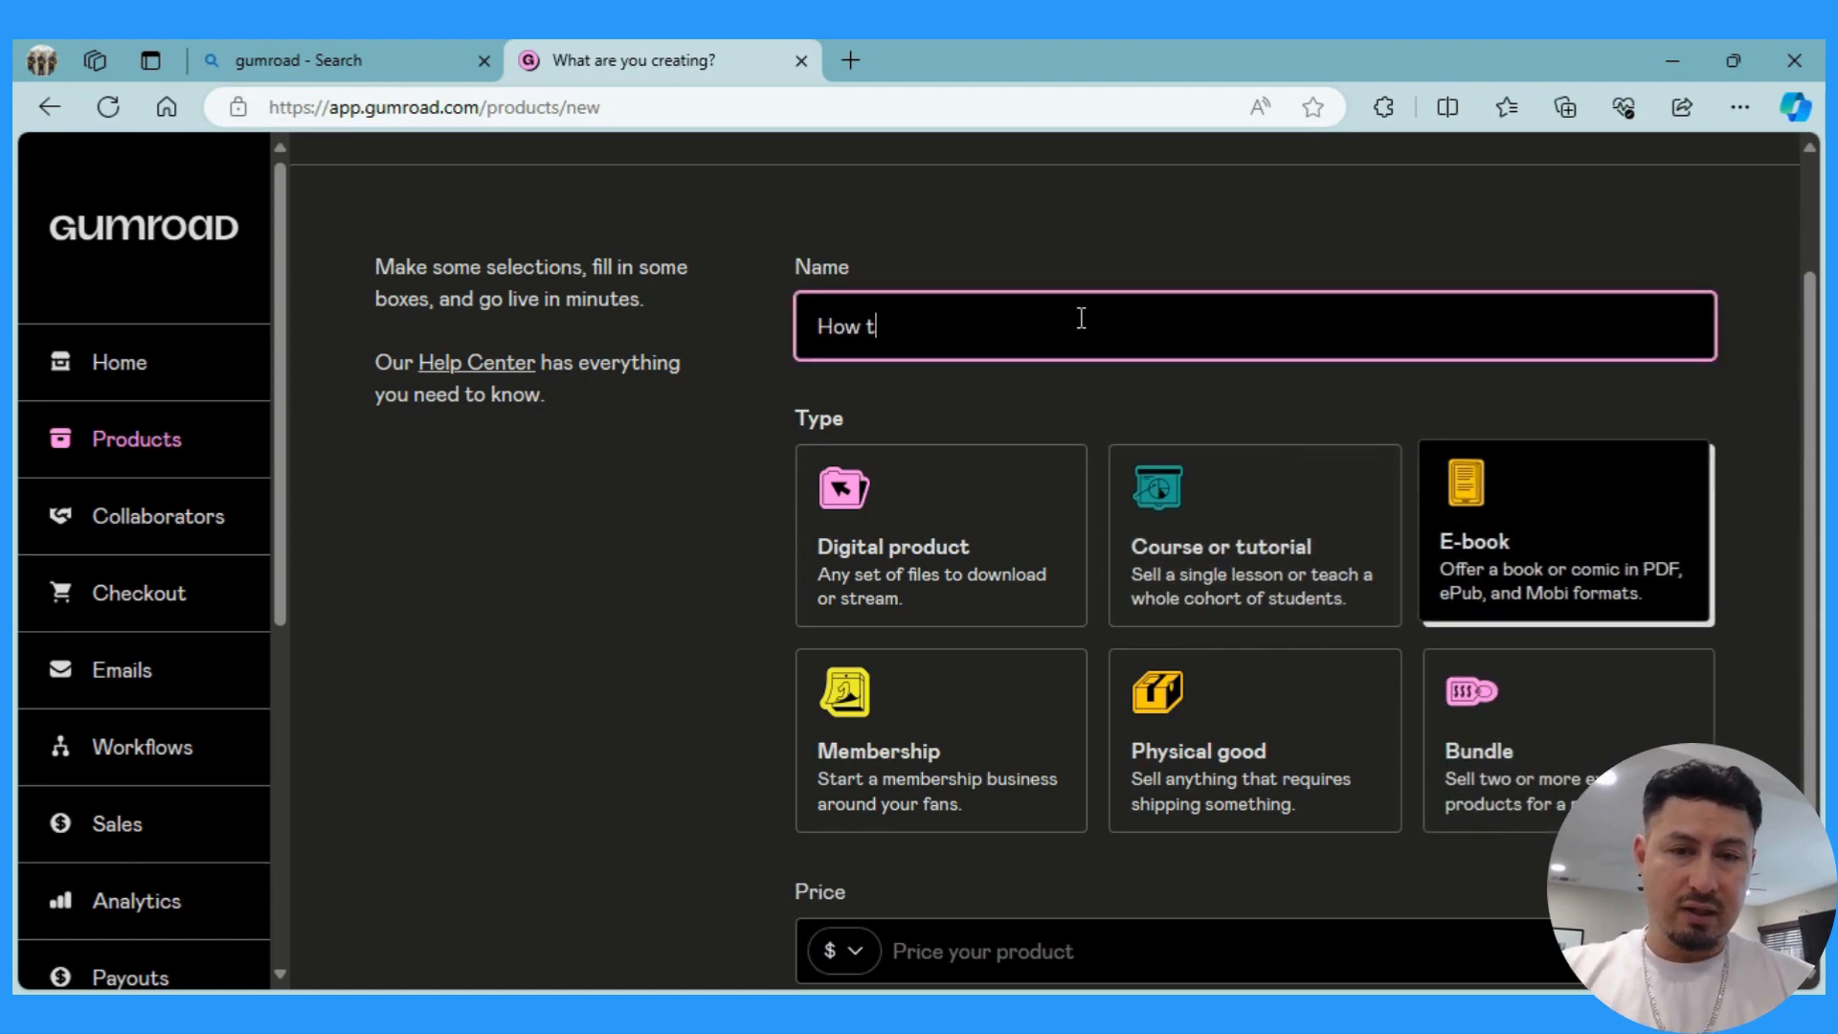
text(o sell digital product)
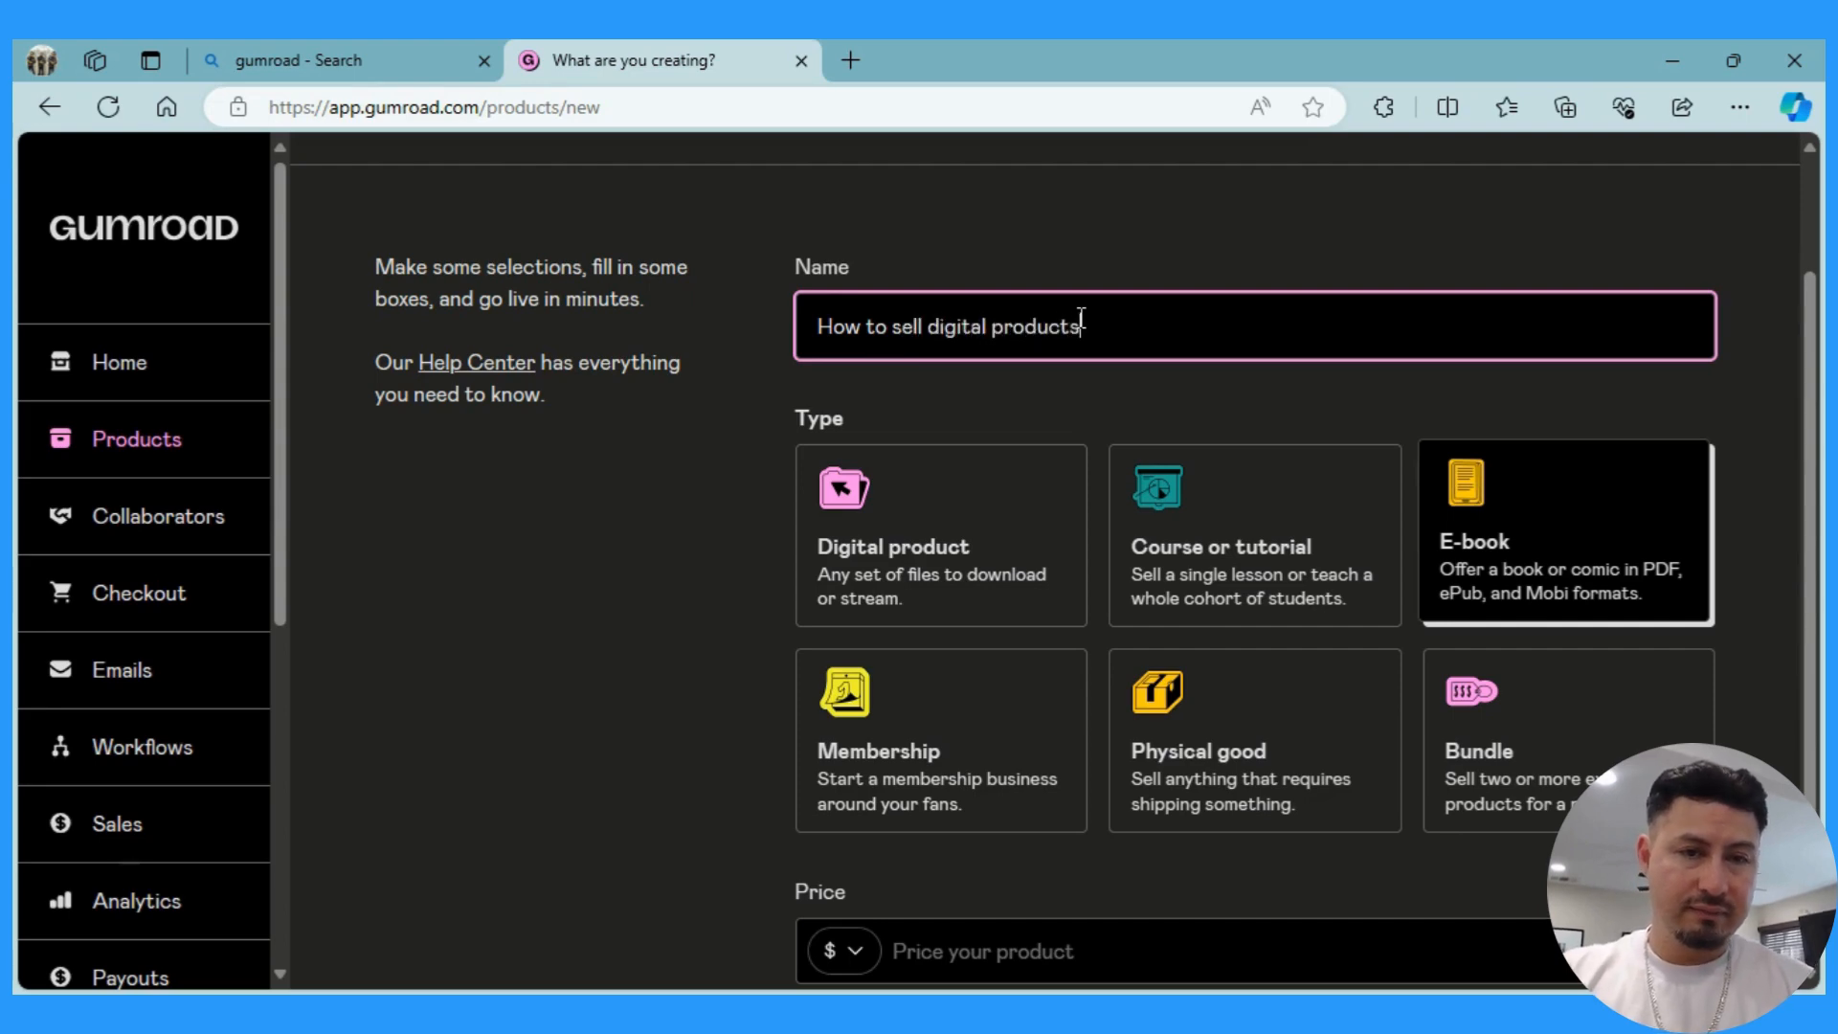
text(s)
Set the new e-book's price to $0.
scroll(1082, 319, down, 2)
click(916, 797)
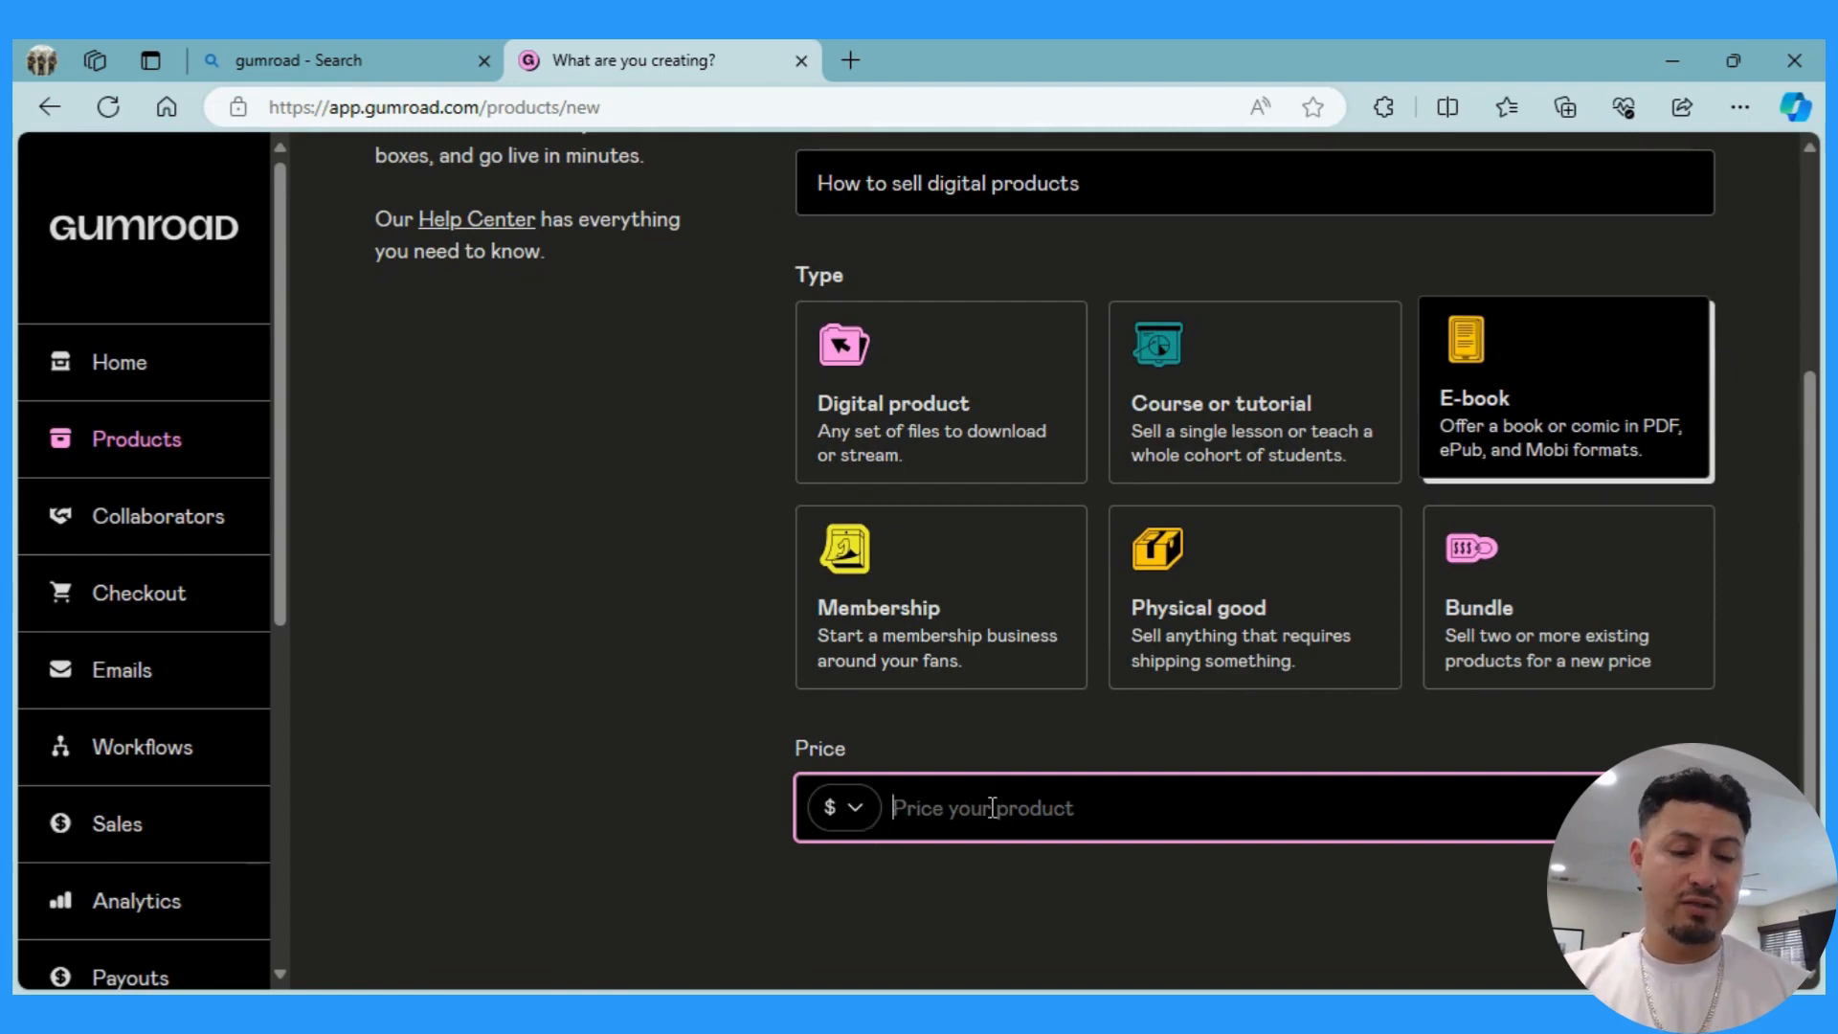
text(0)
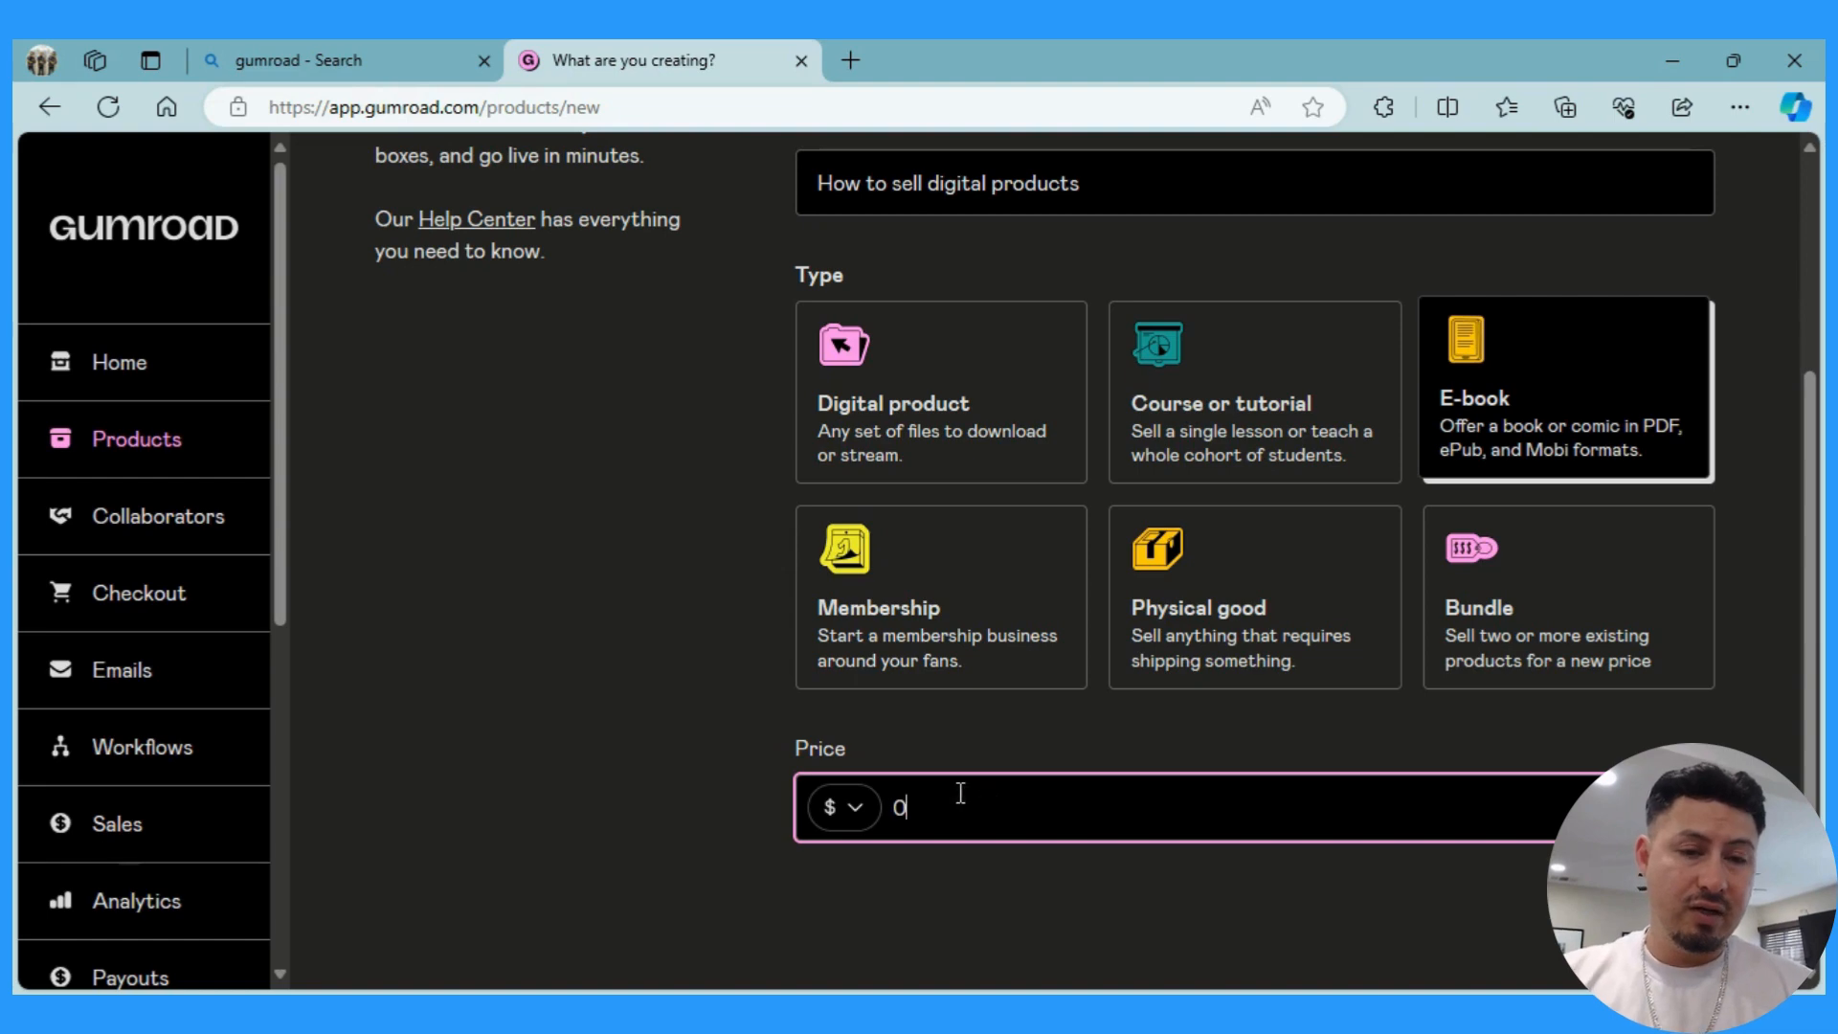
Set the new e-book's price to $10 and continue to the product customization page.
click(729, 748)
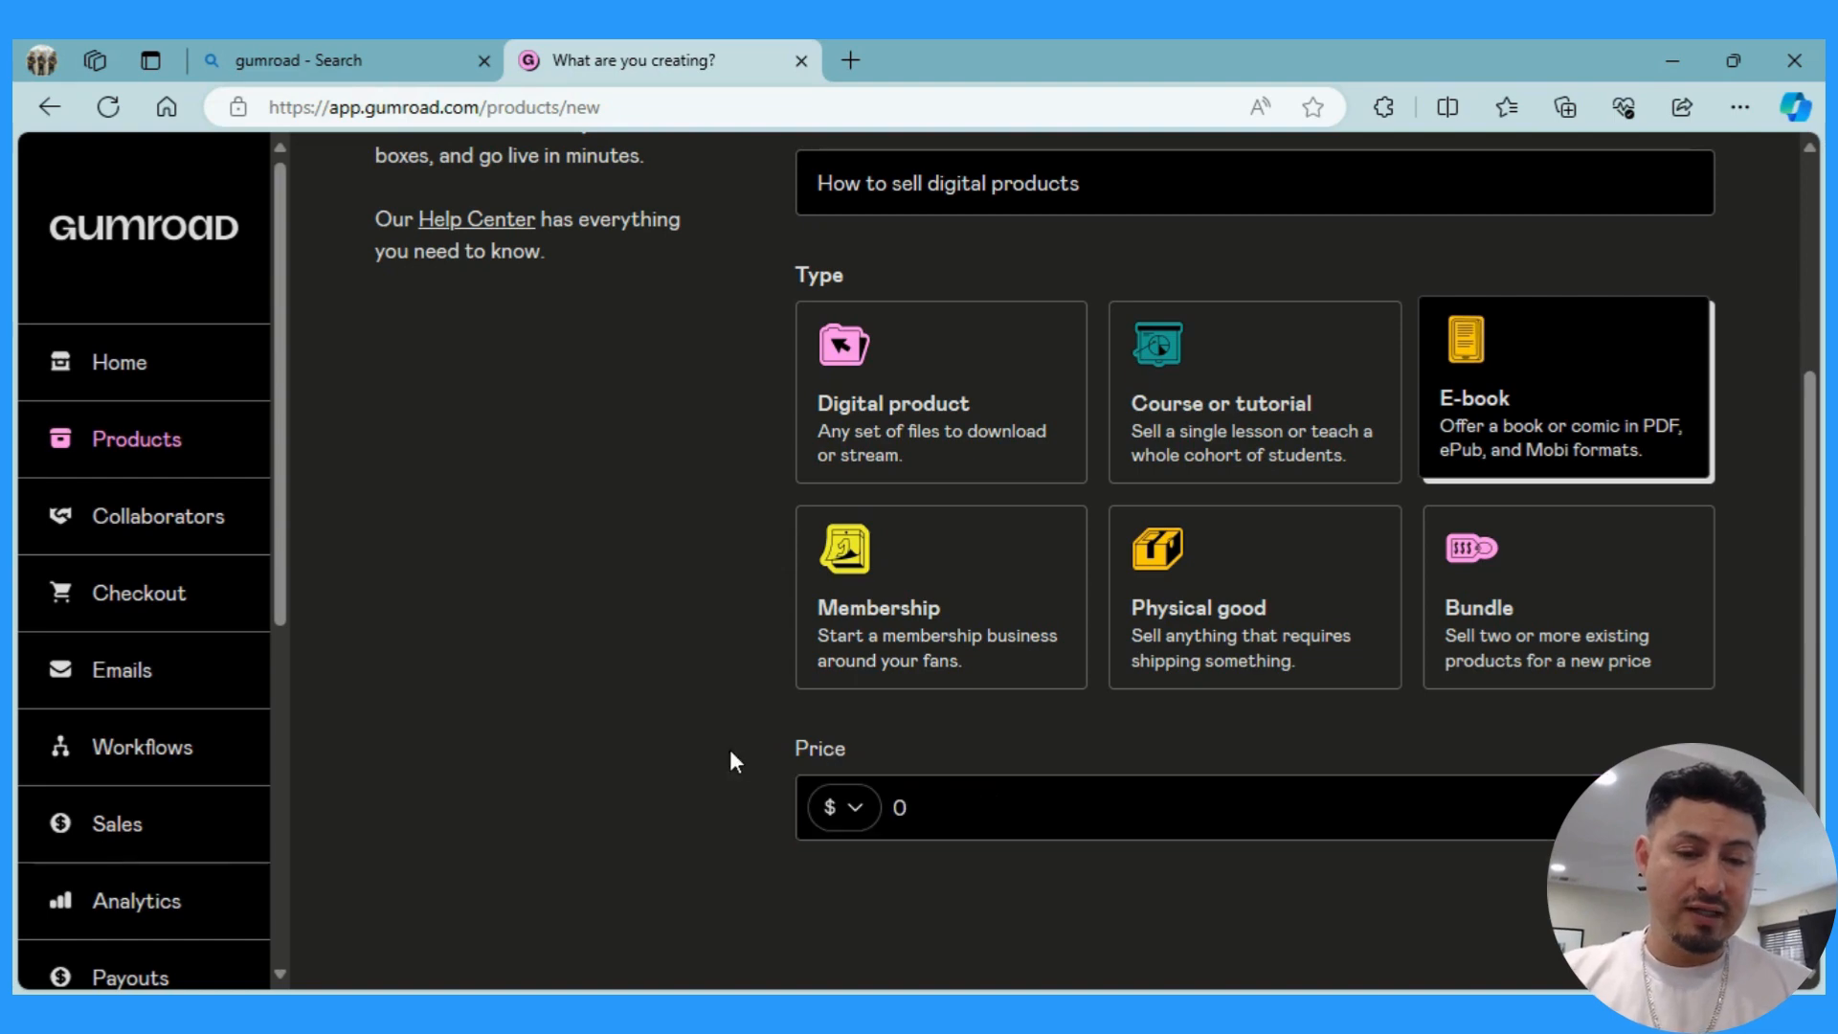
click(900, 809)
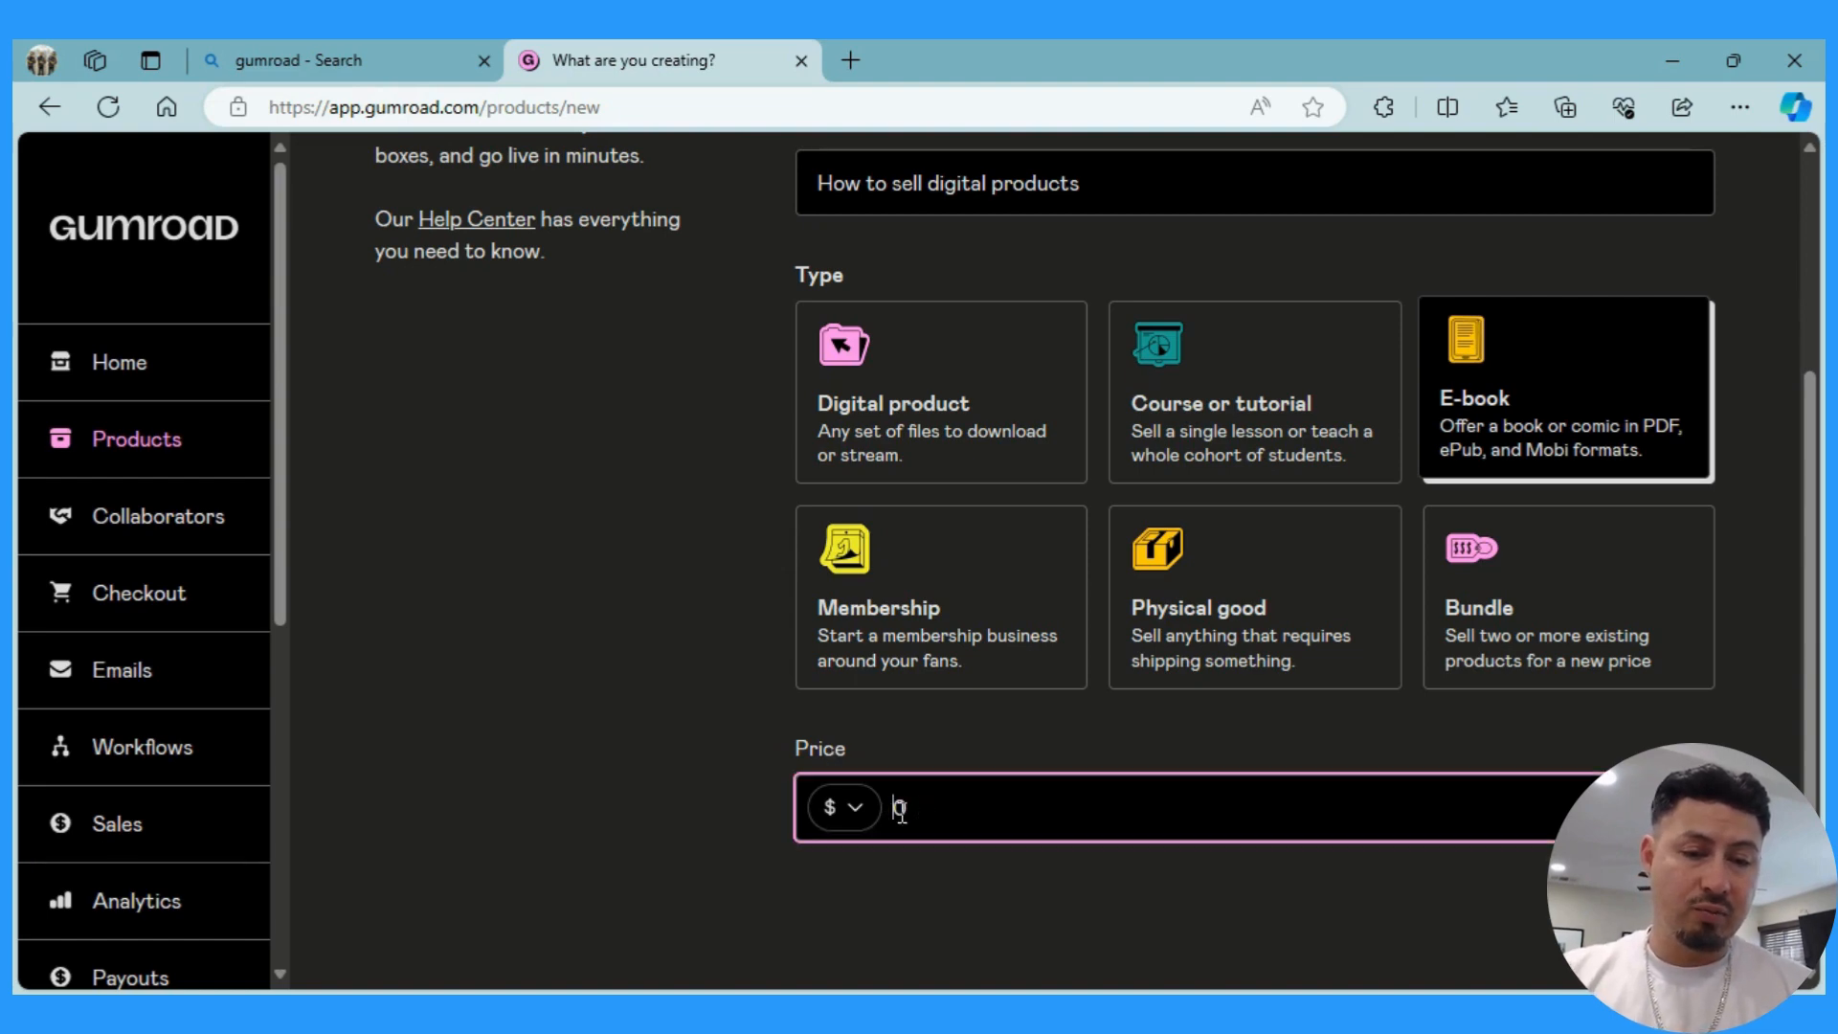
text(10)
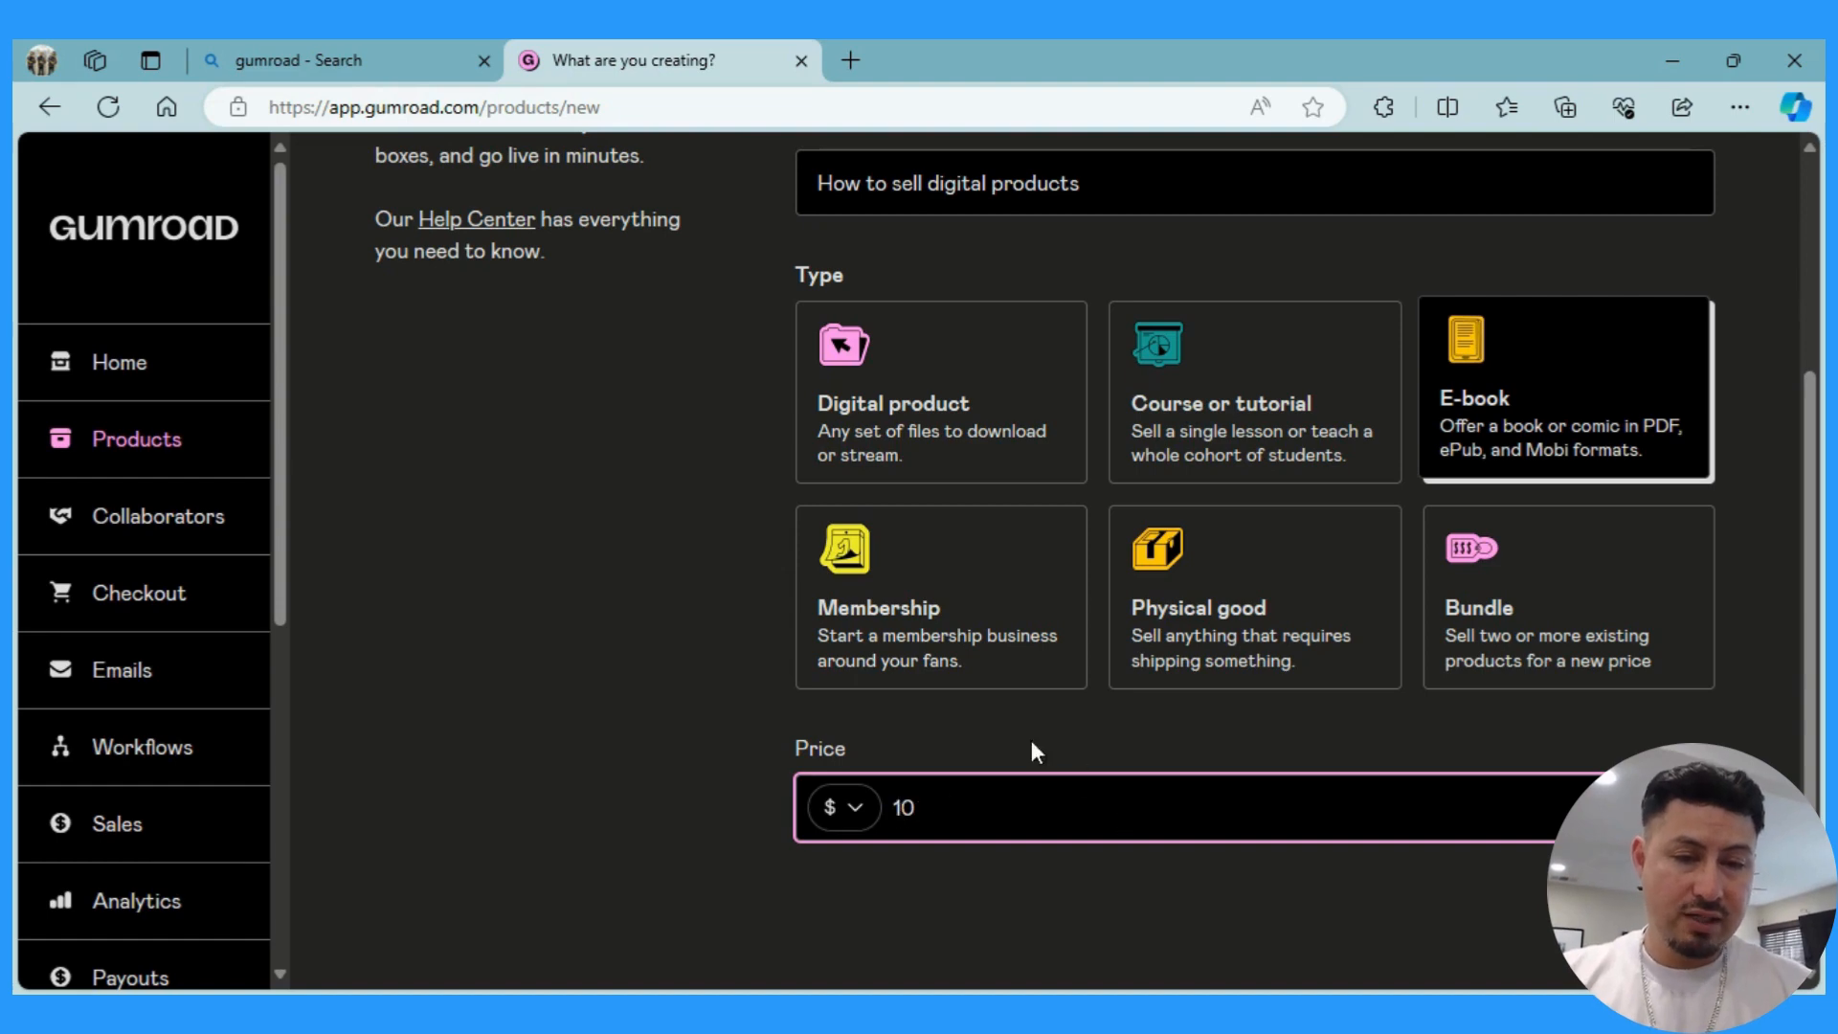
scroll(743, 642, up, 2)
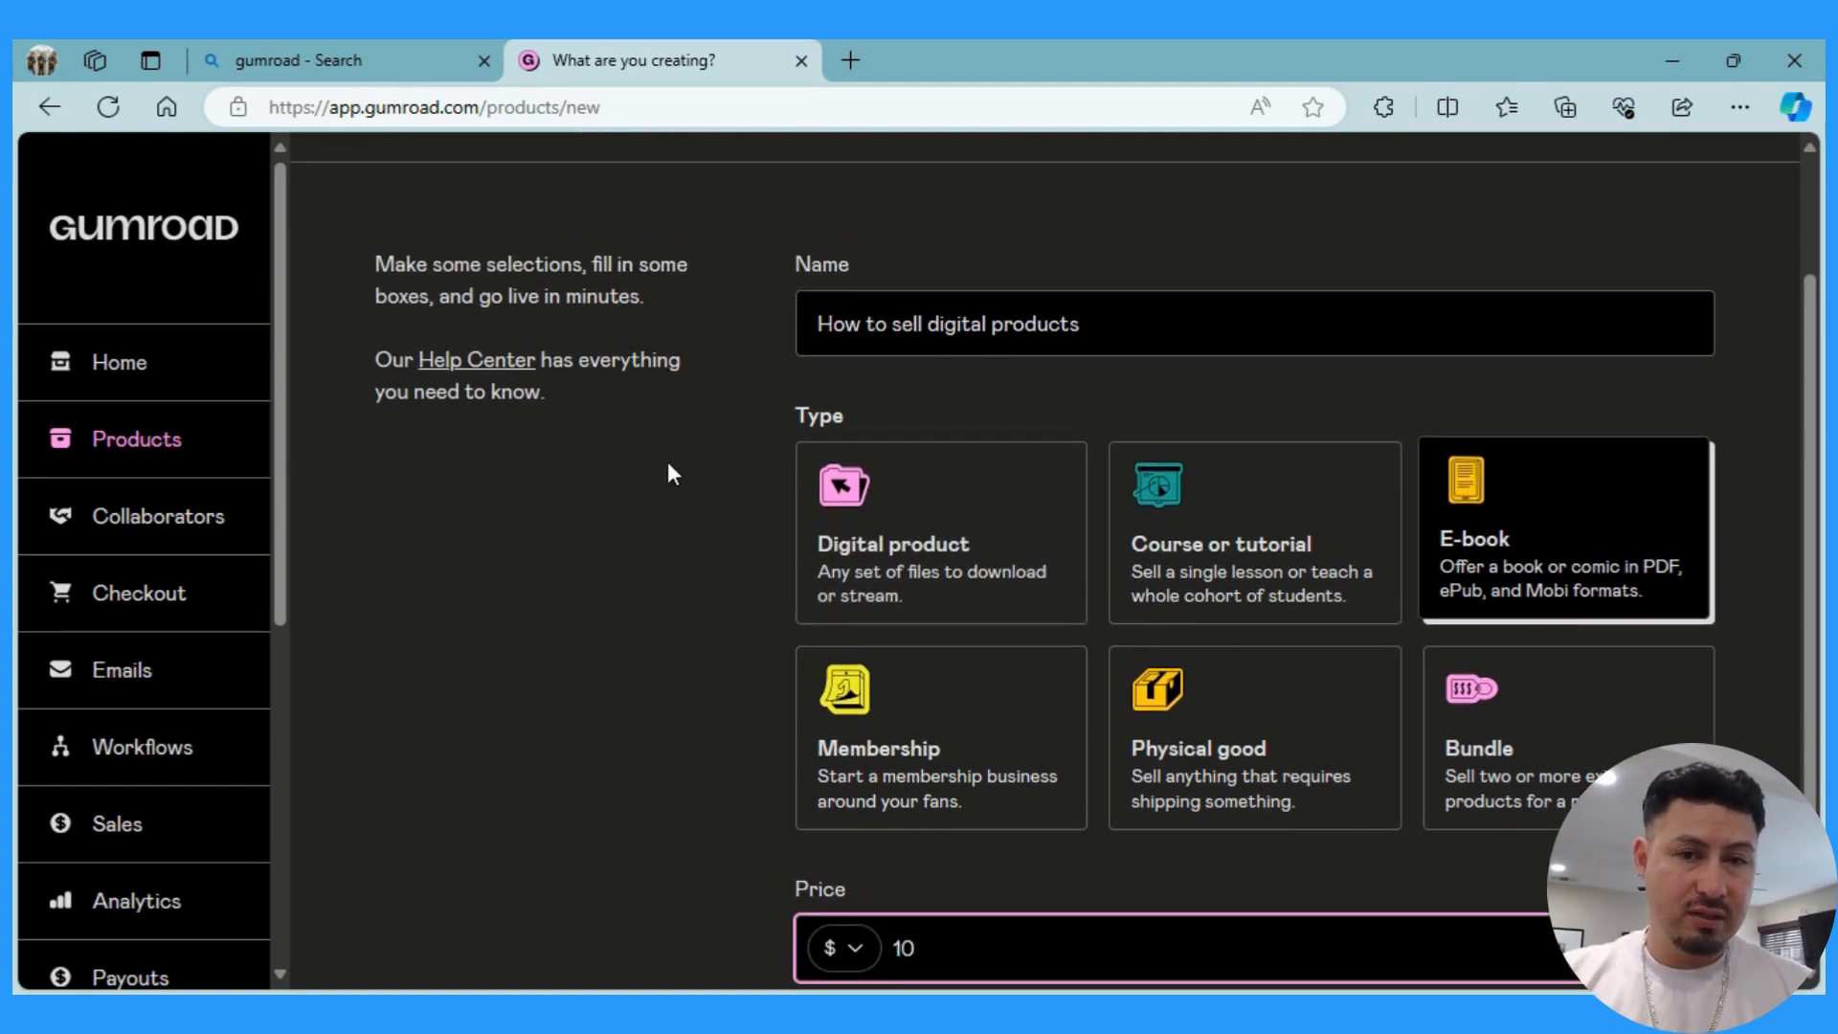
scroll(668, 463, down, 2)
scroll(668, 463, up, 4)
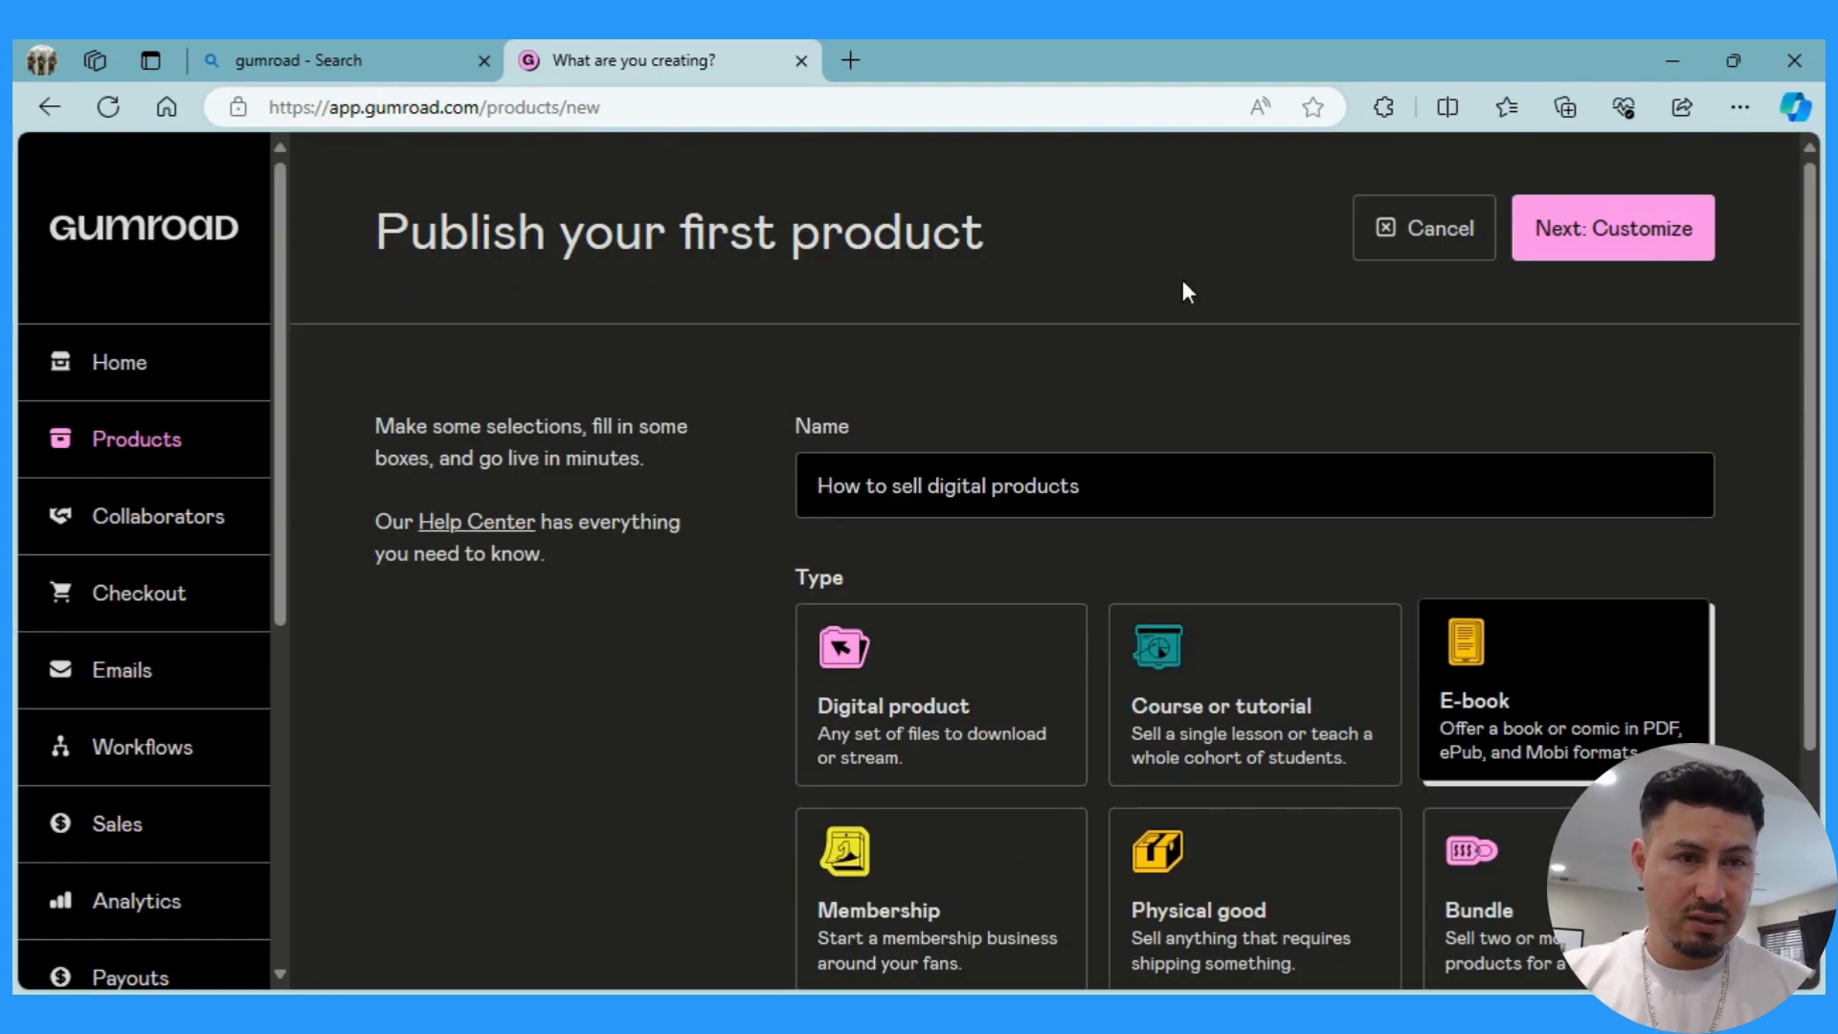
click(1659, 247)
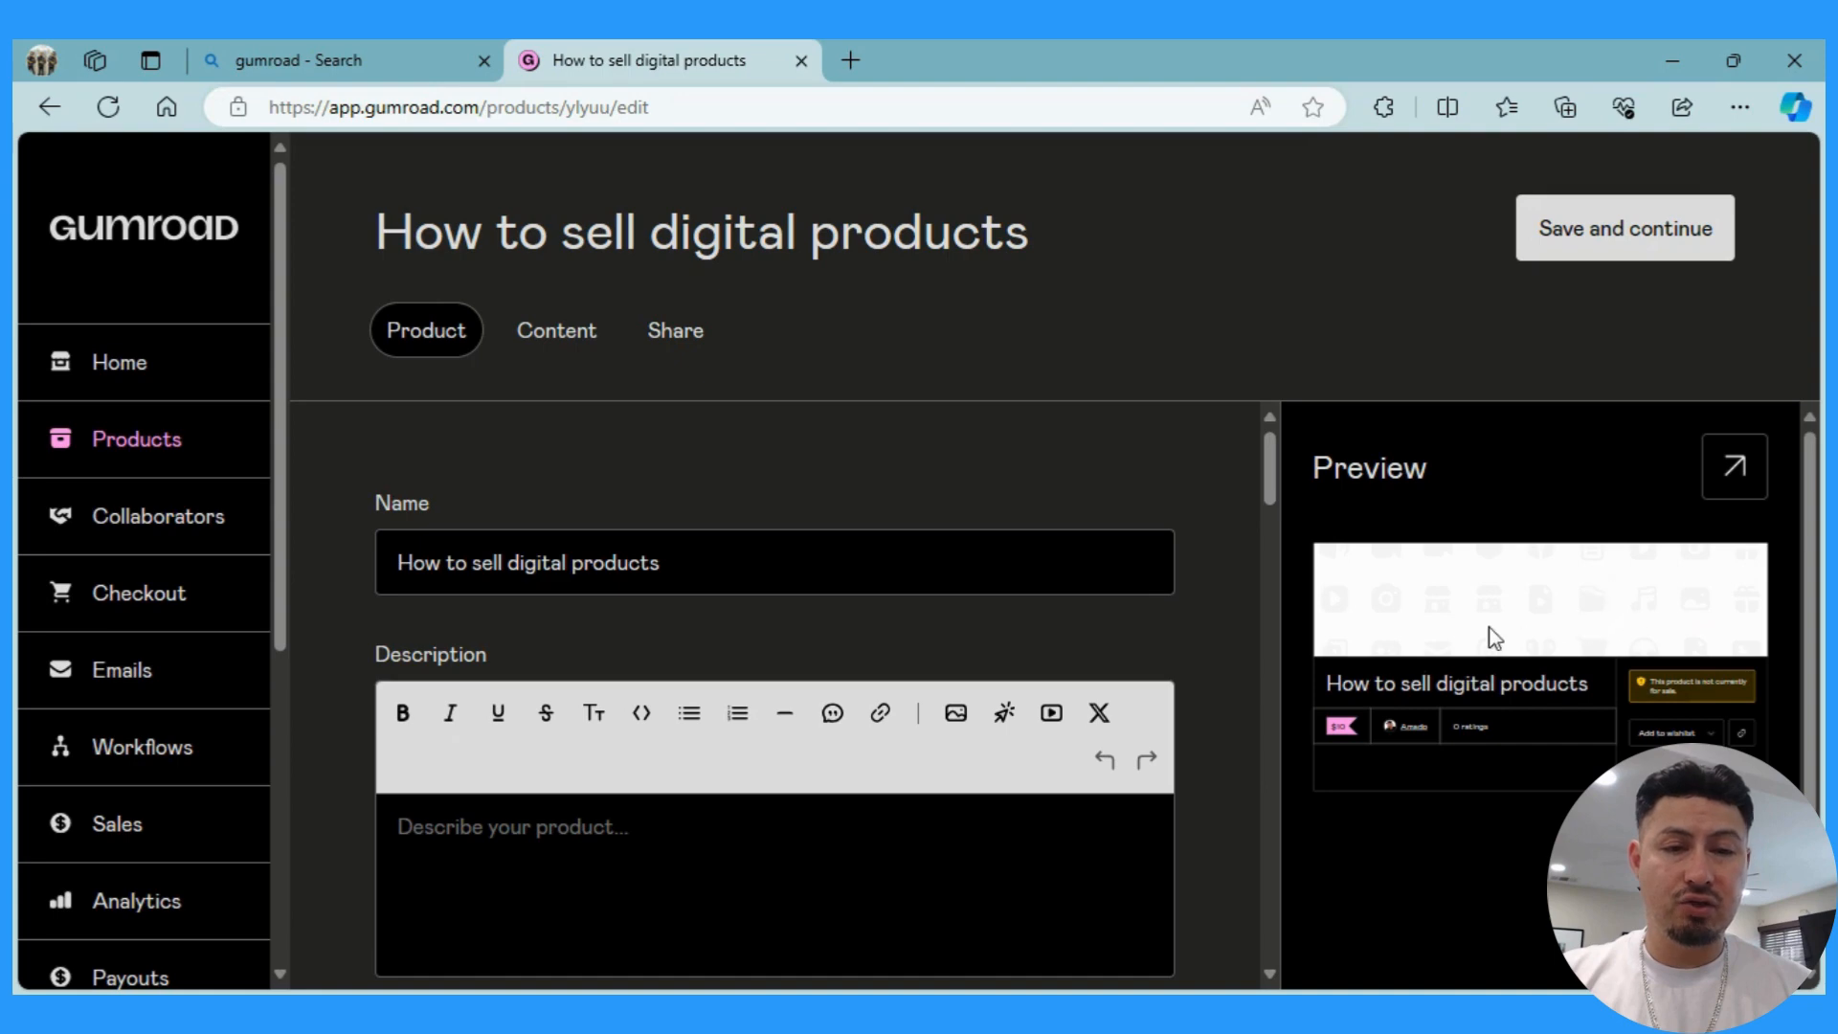
Paste the prepared "Notion Ultimate Starter Guide" text into the product description and check it in the preview.
scroll(764, 843, down, 1)
click(851, 676)
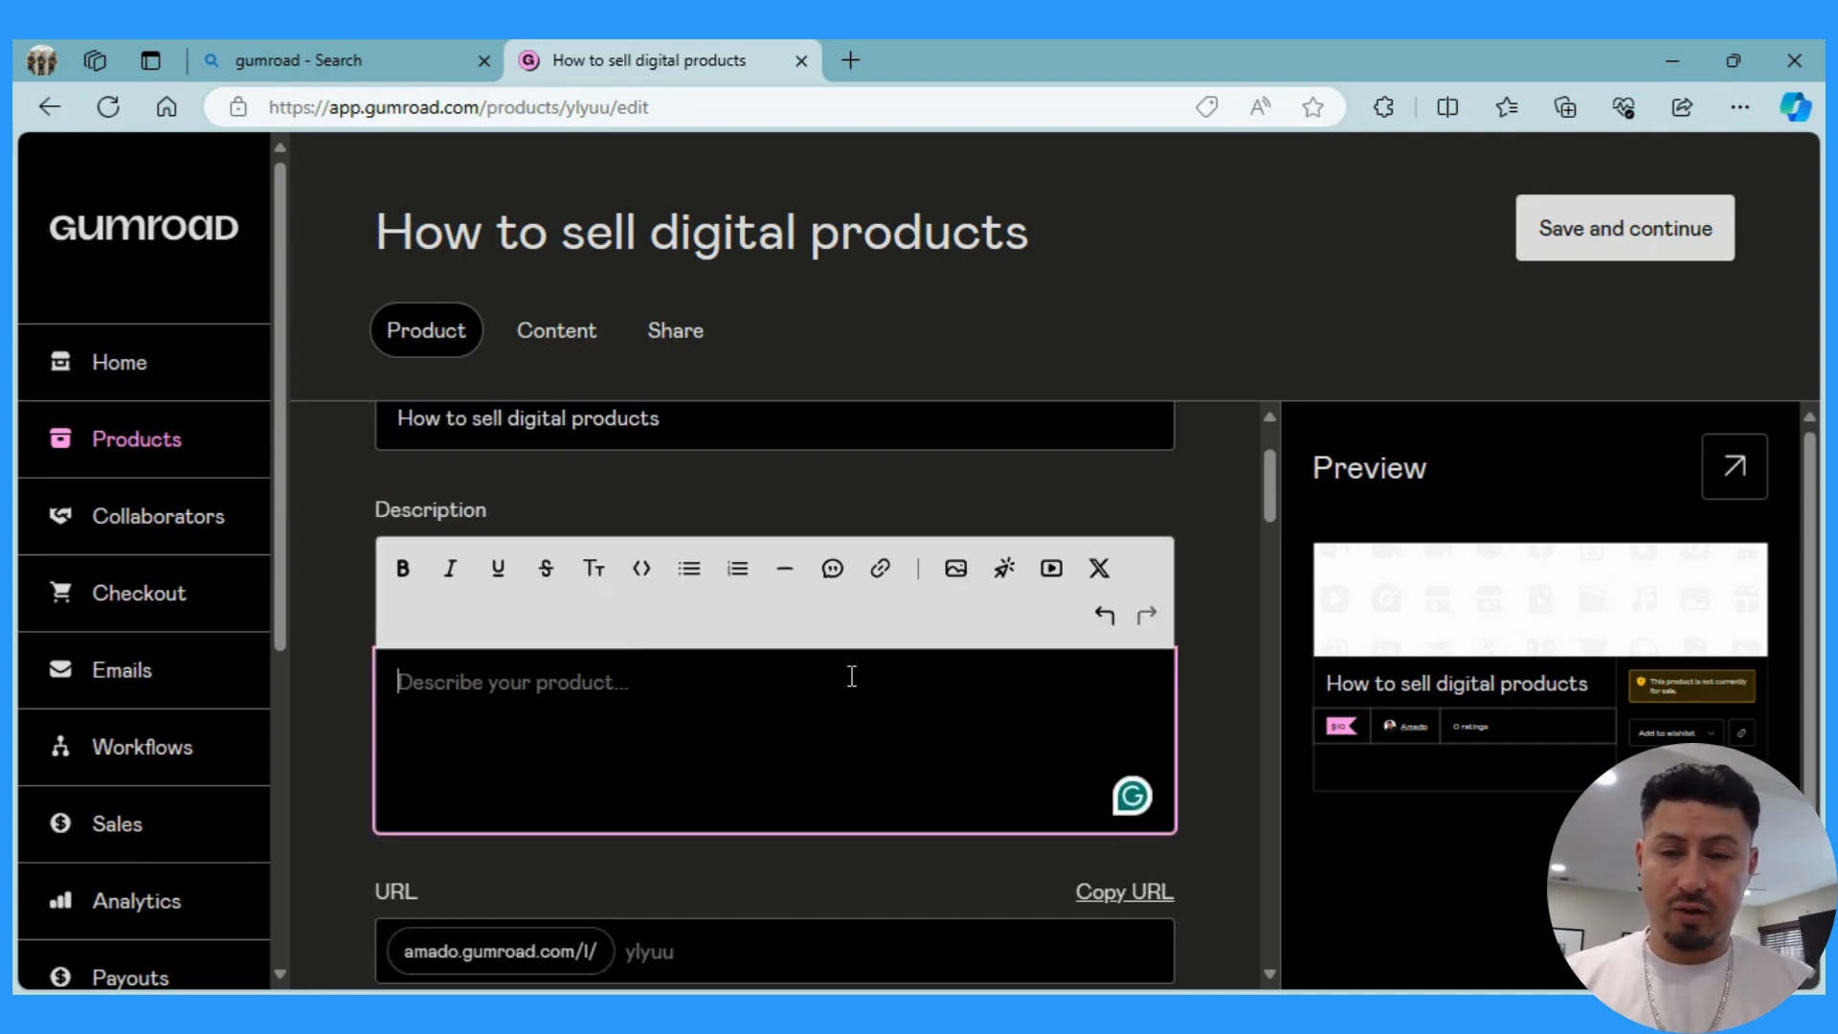
key(ctrl+v)
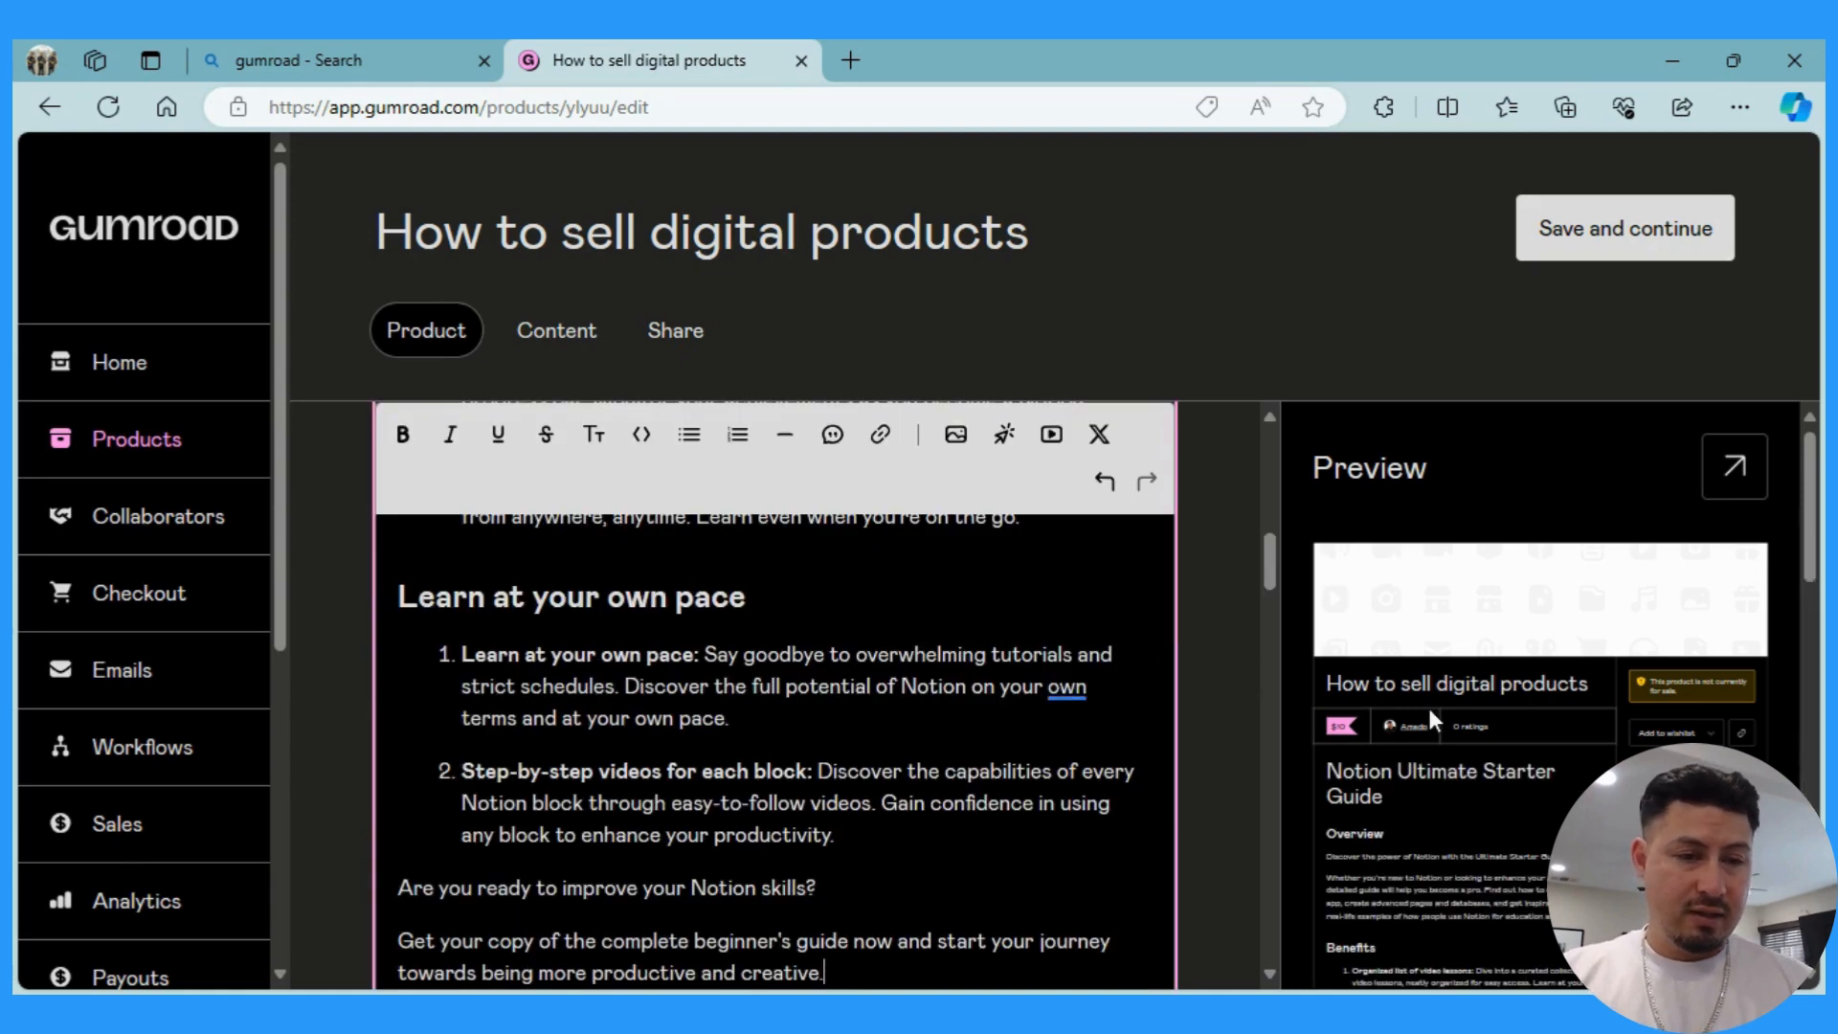
scroll(1479, 772, down, 3)
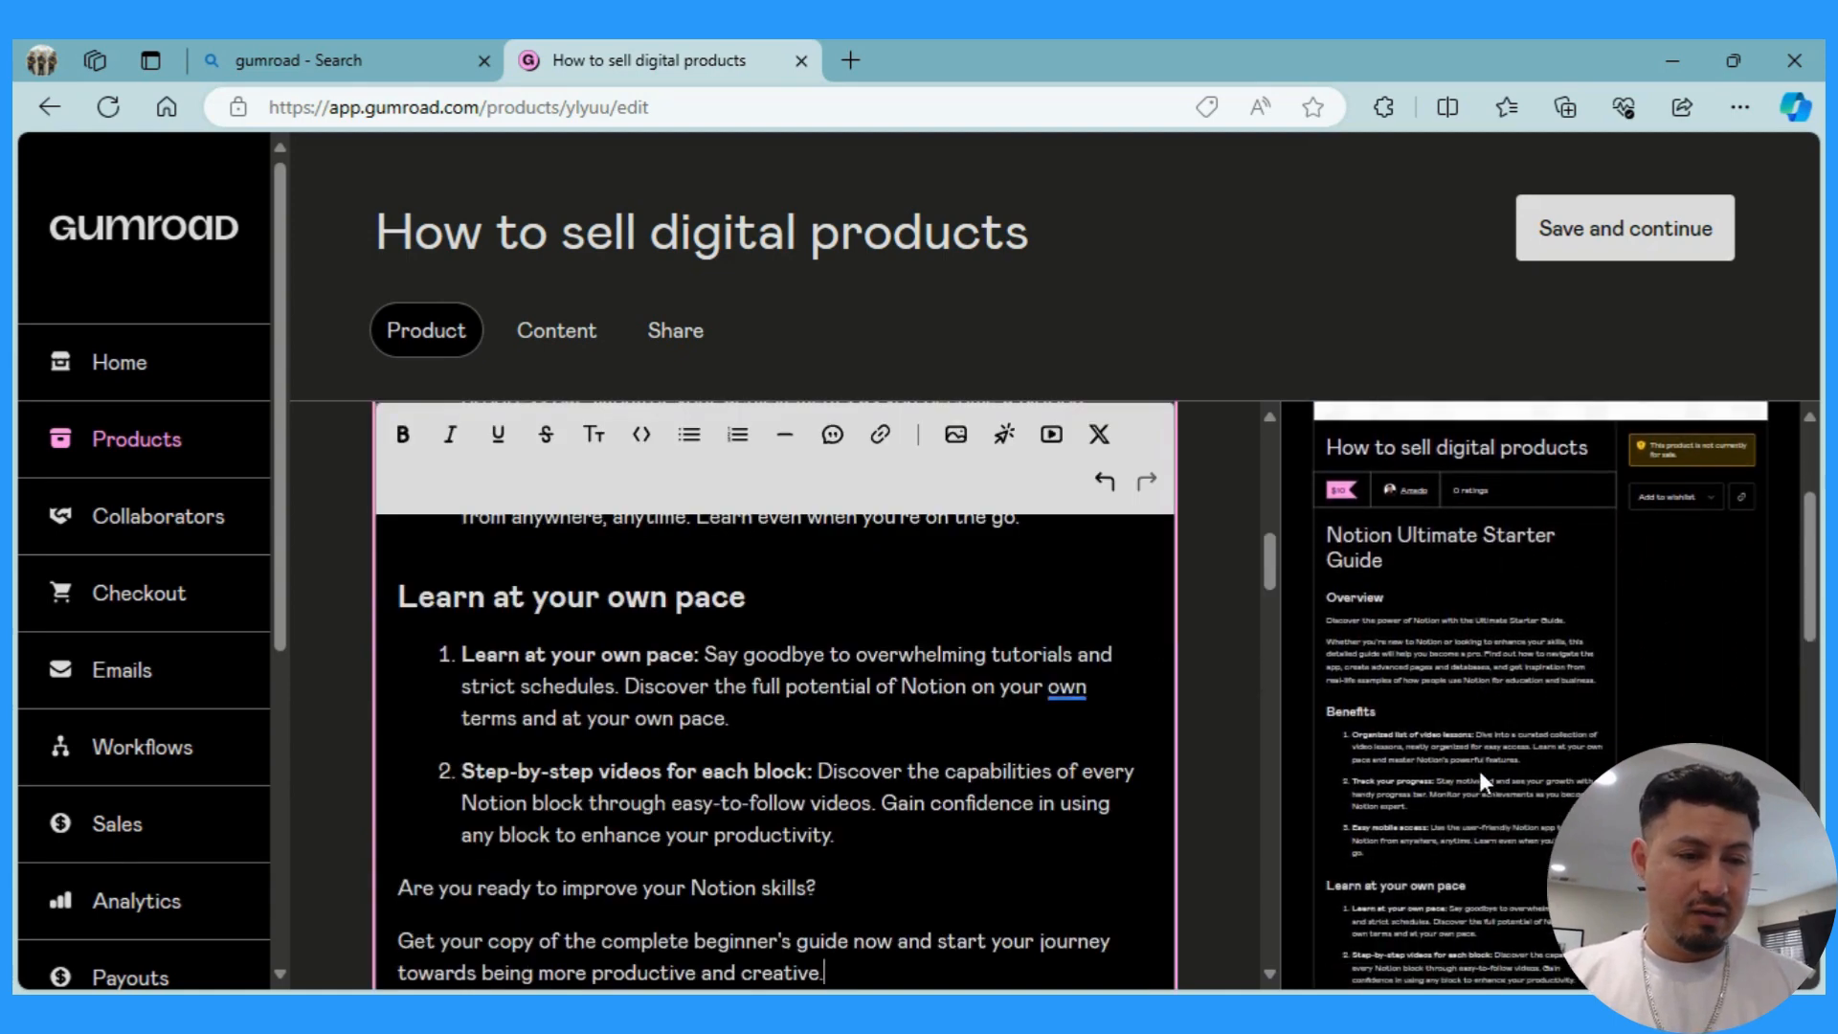
scroll(1479, 772, down, 2)
scroll(1480, 771, up, 3)
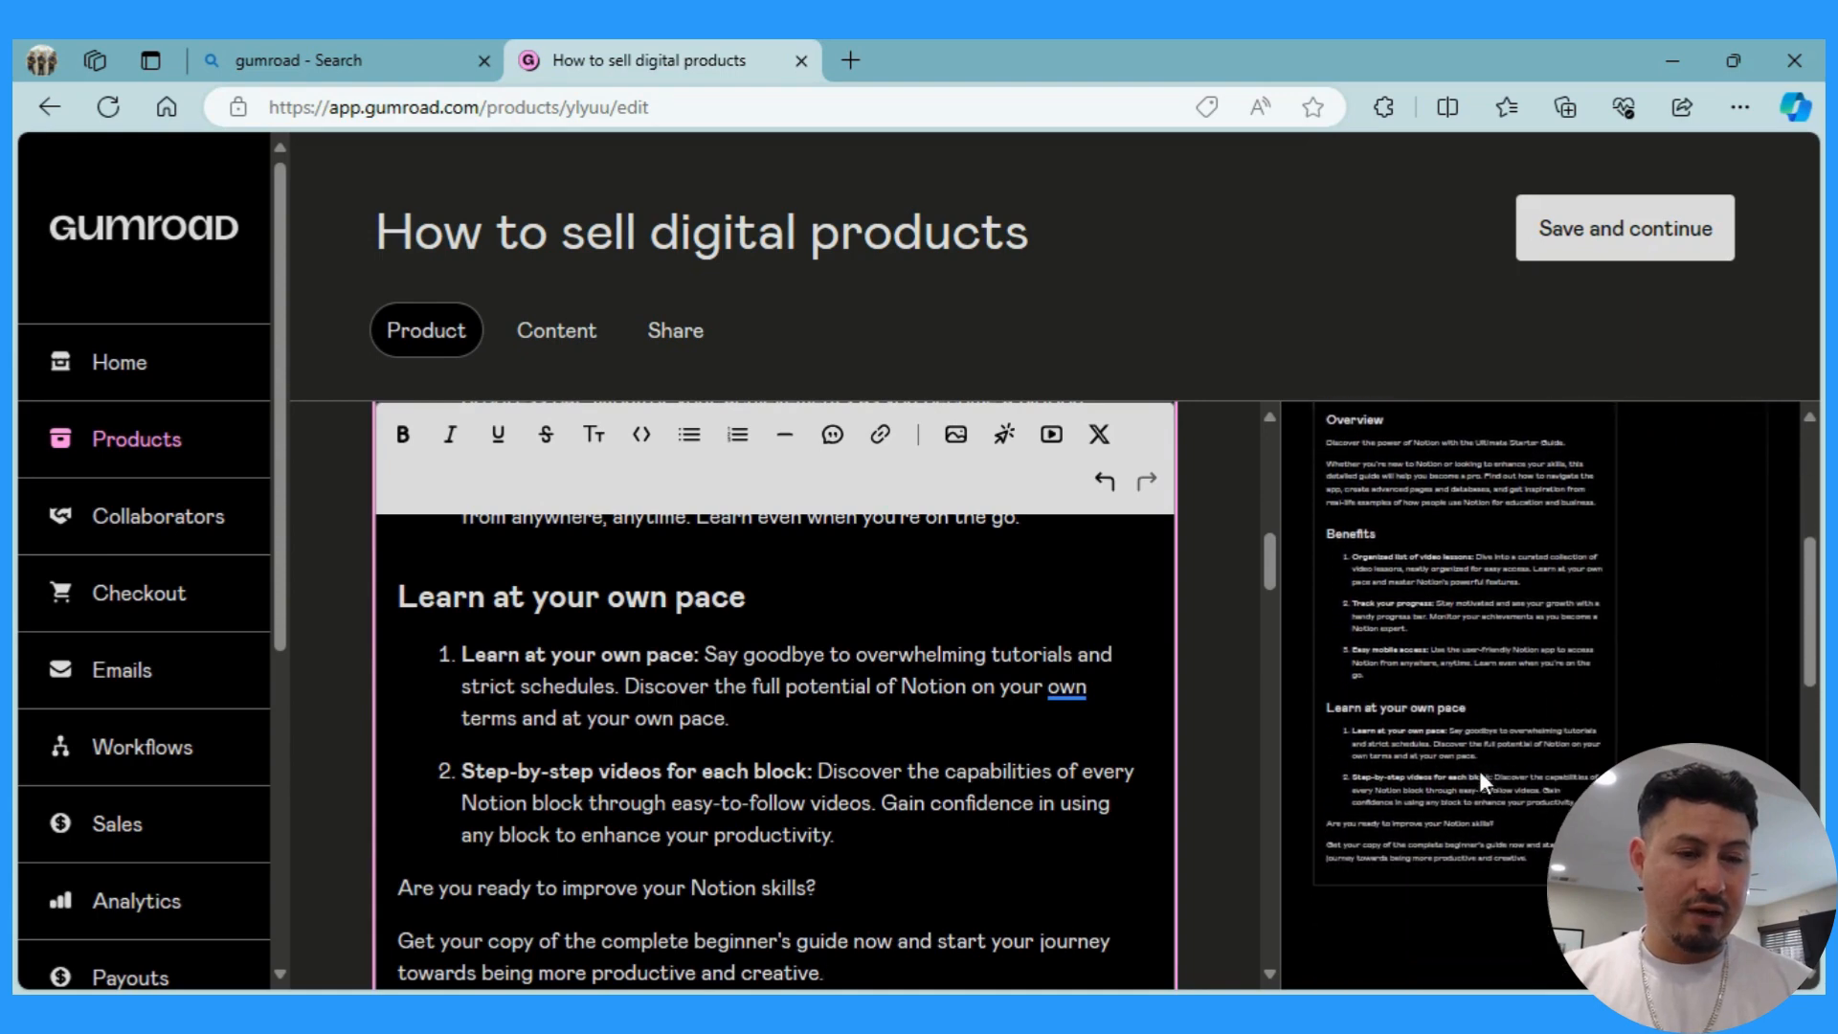
scroll(1479, 770, up, 3)
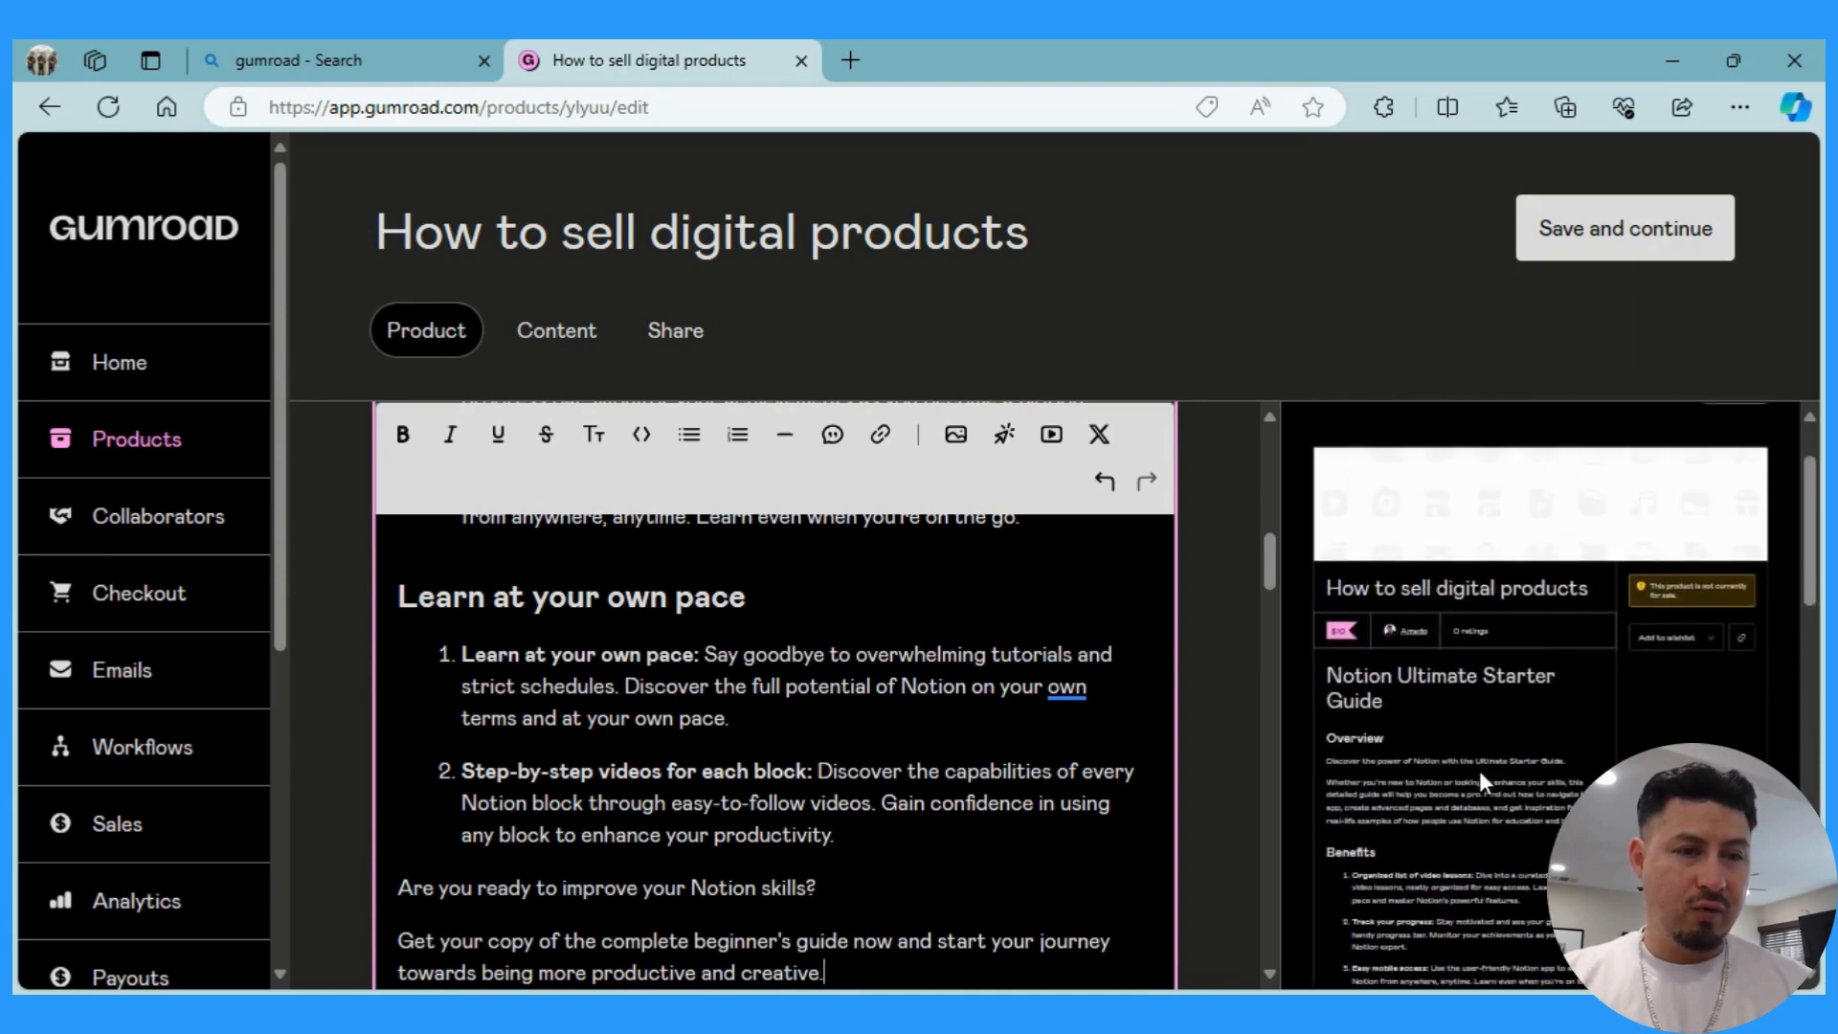
Open the full product page preview, read through the title, price and description, and close it again.
click(1756, 493)
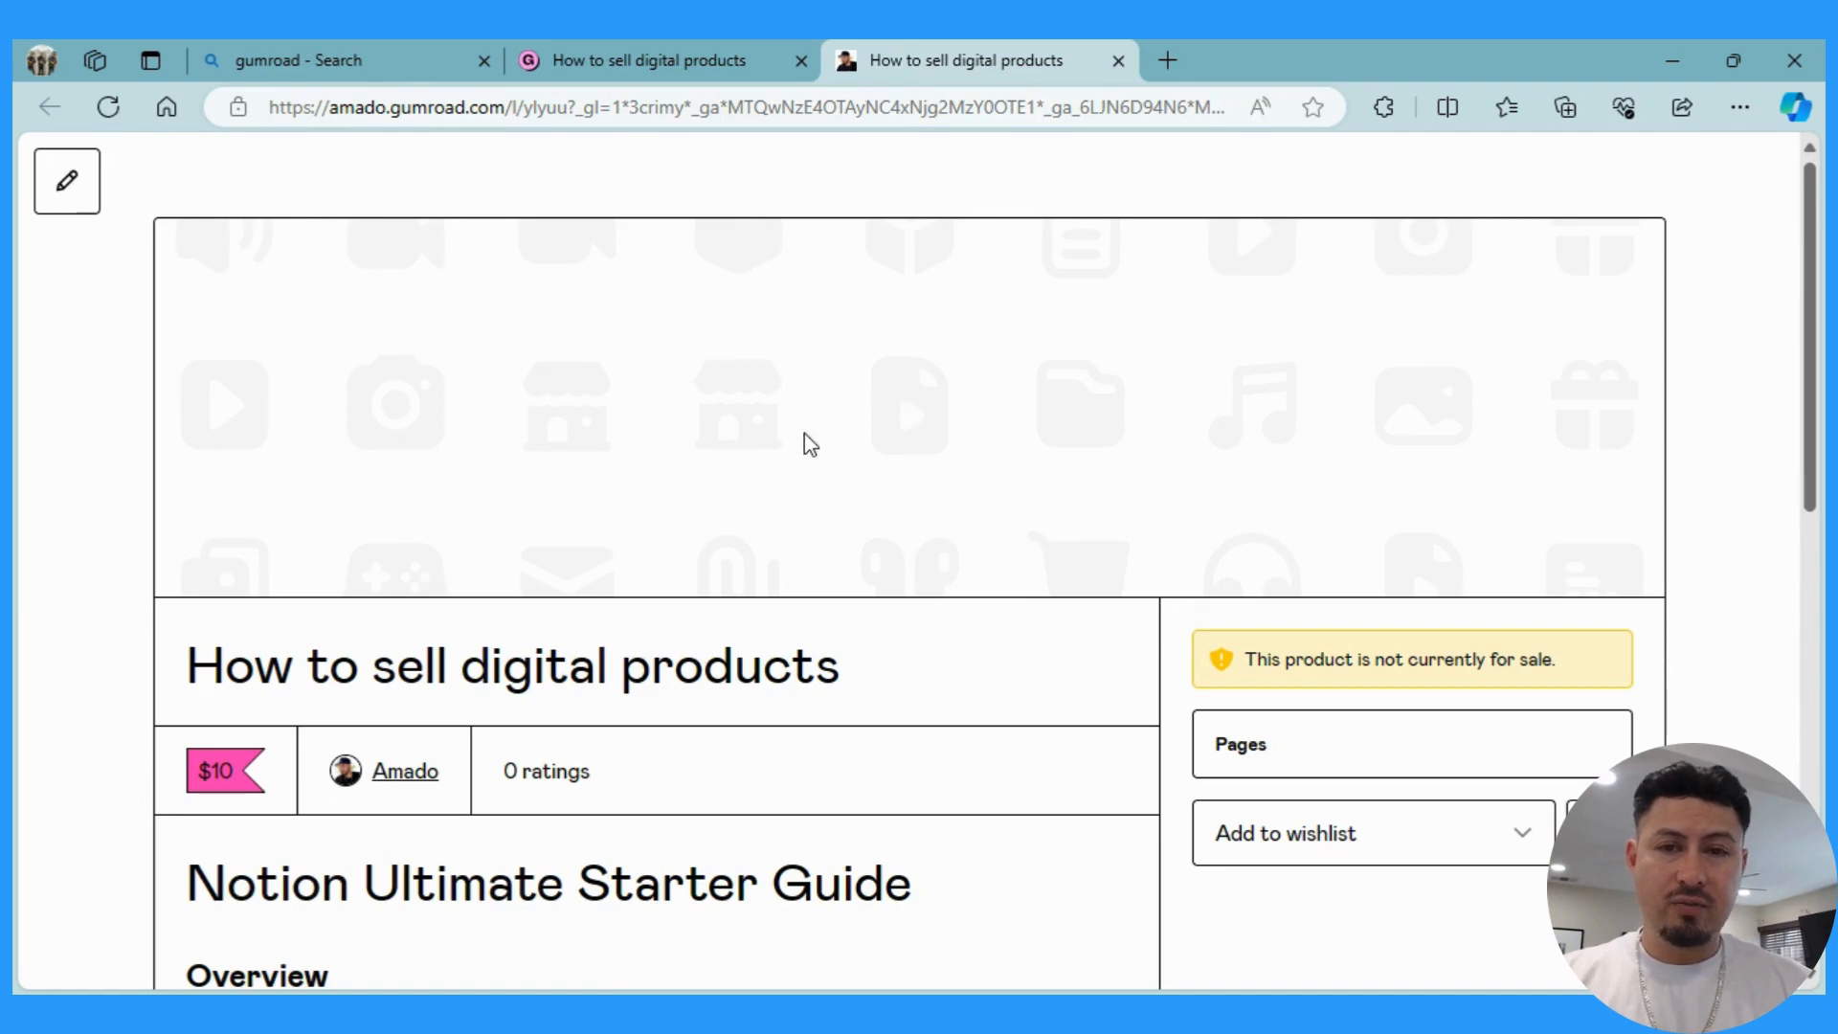
scroll(706, 739, down, 3)
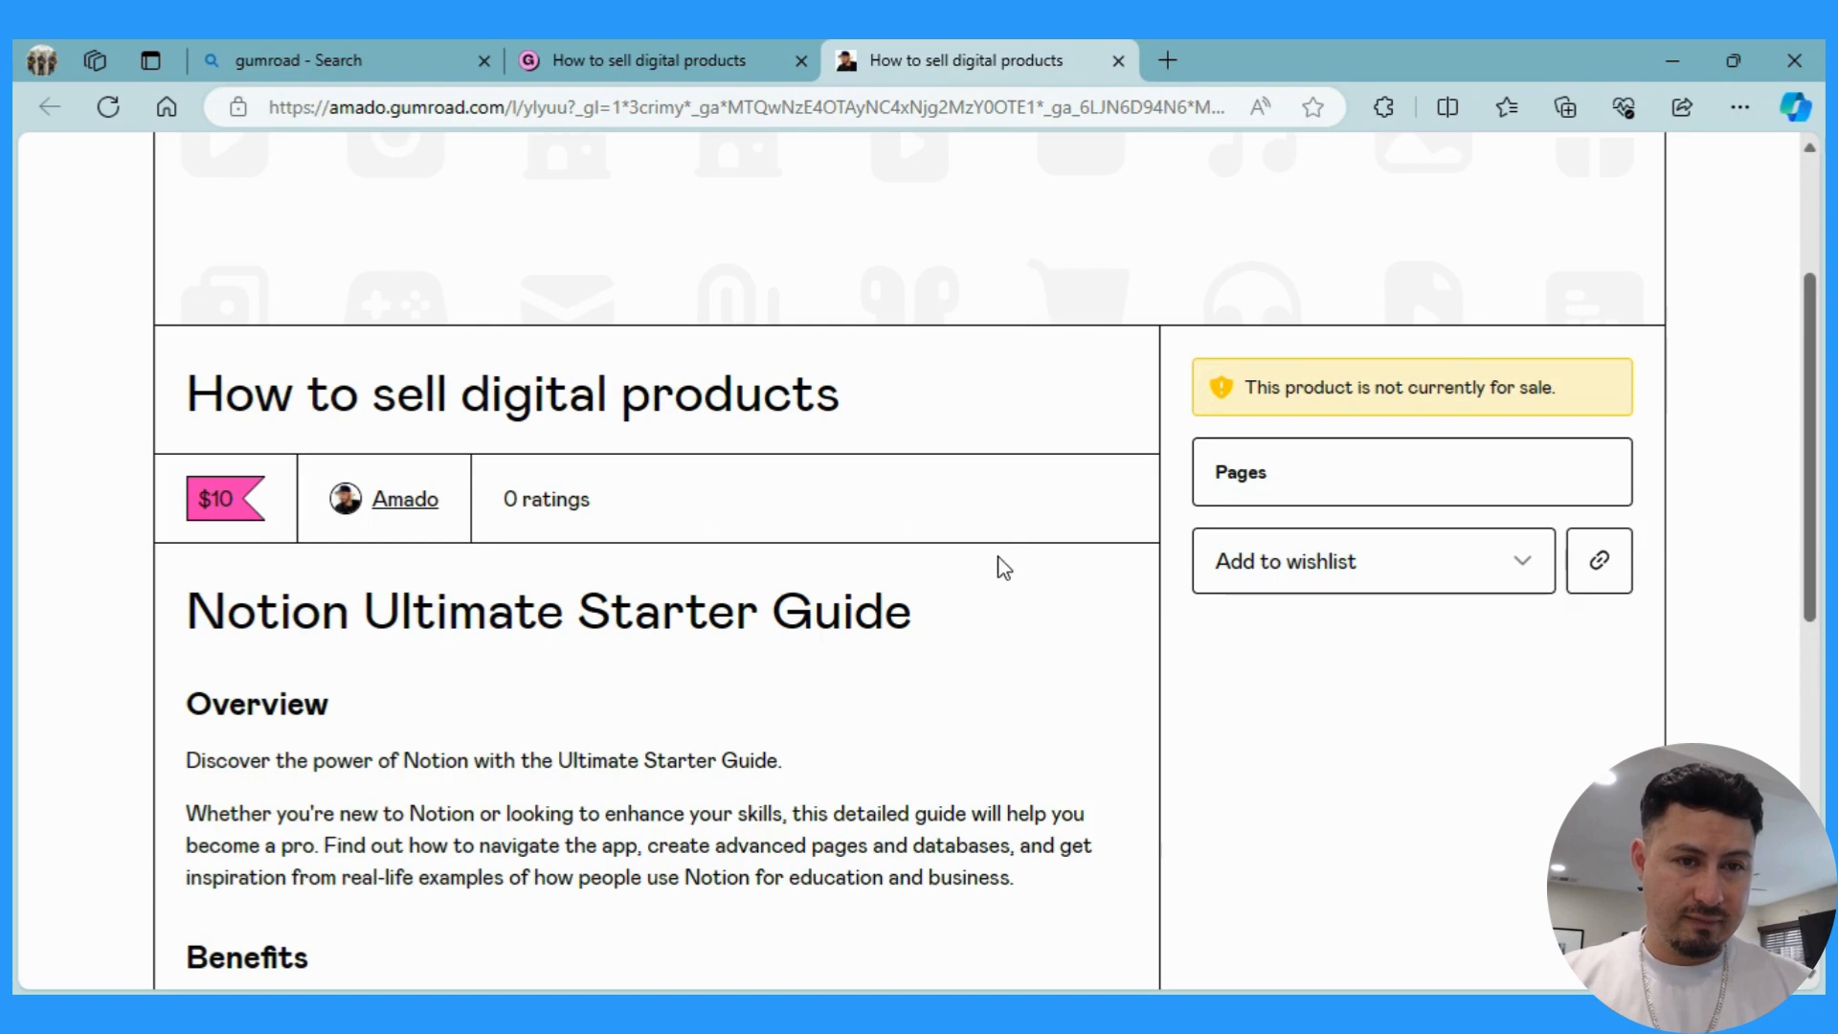
scroll(1003, 568, down, 5)
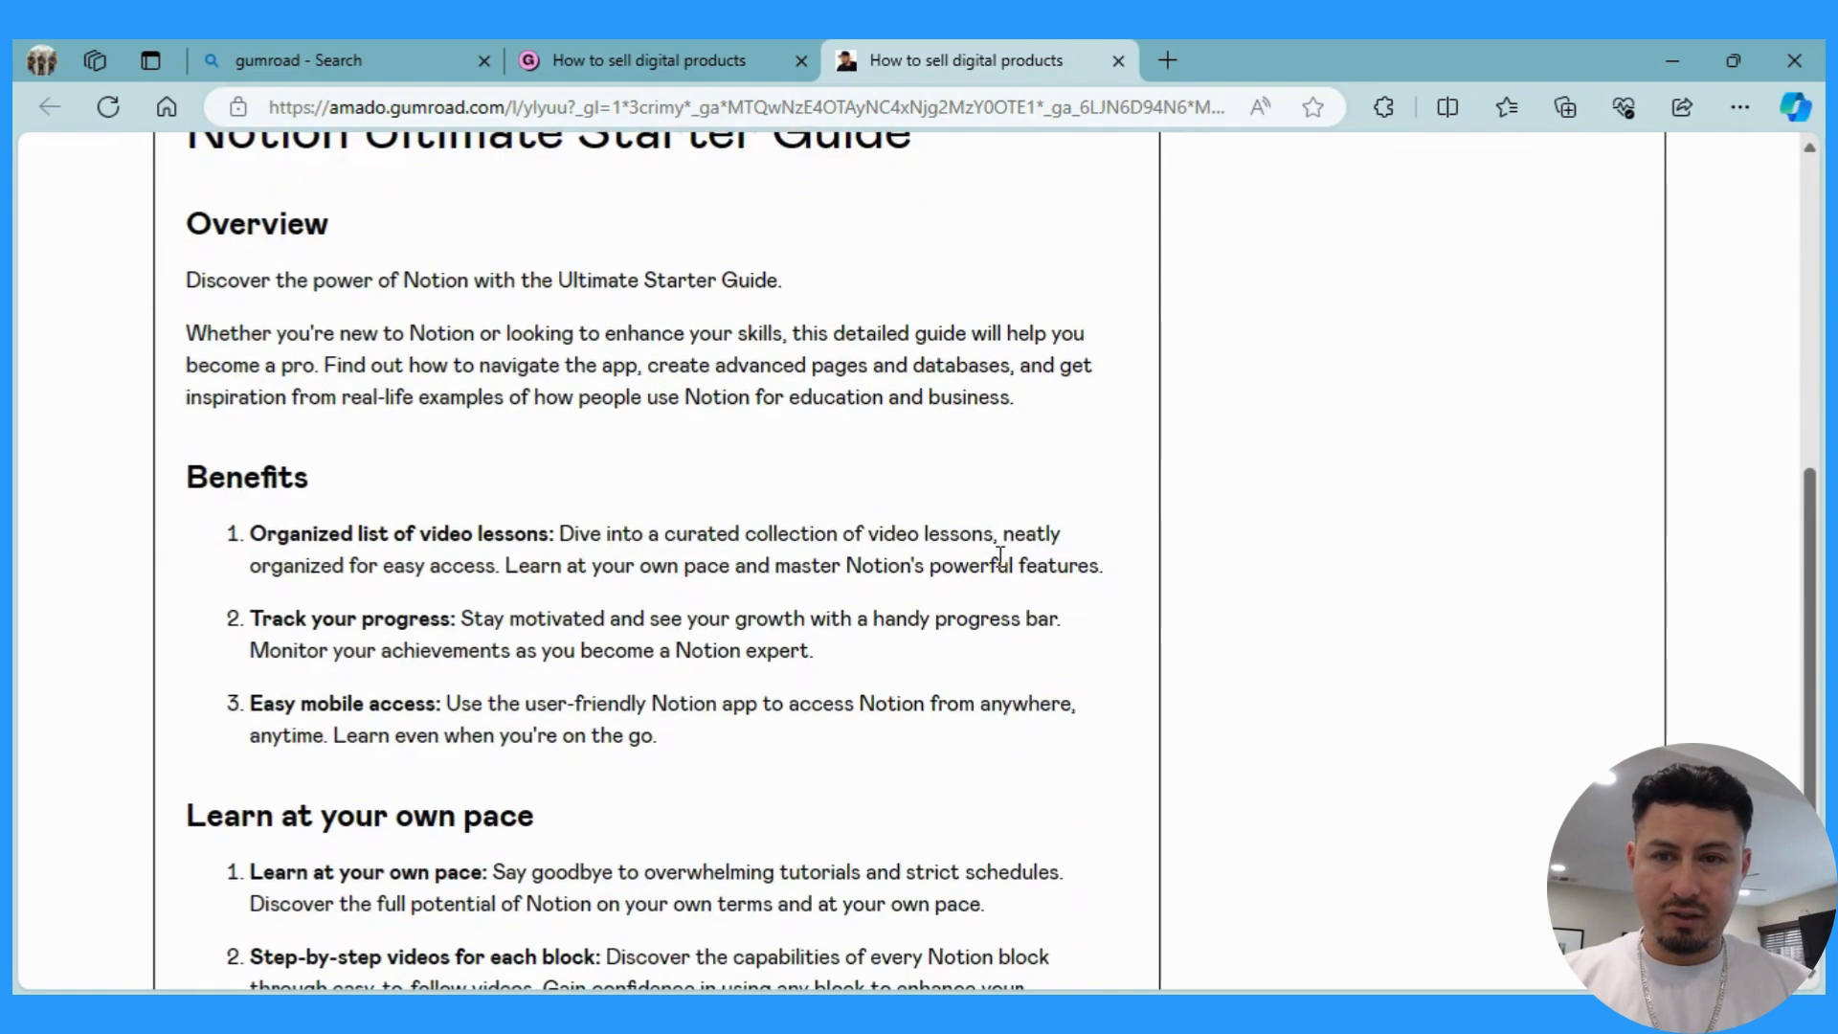
scroll(1002, 565, down, 4)
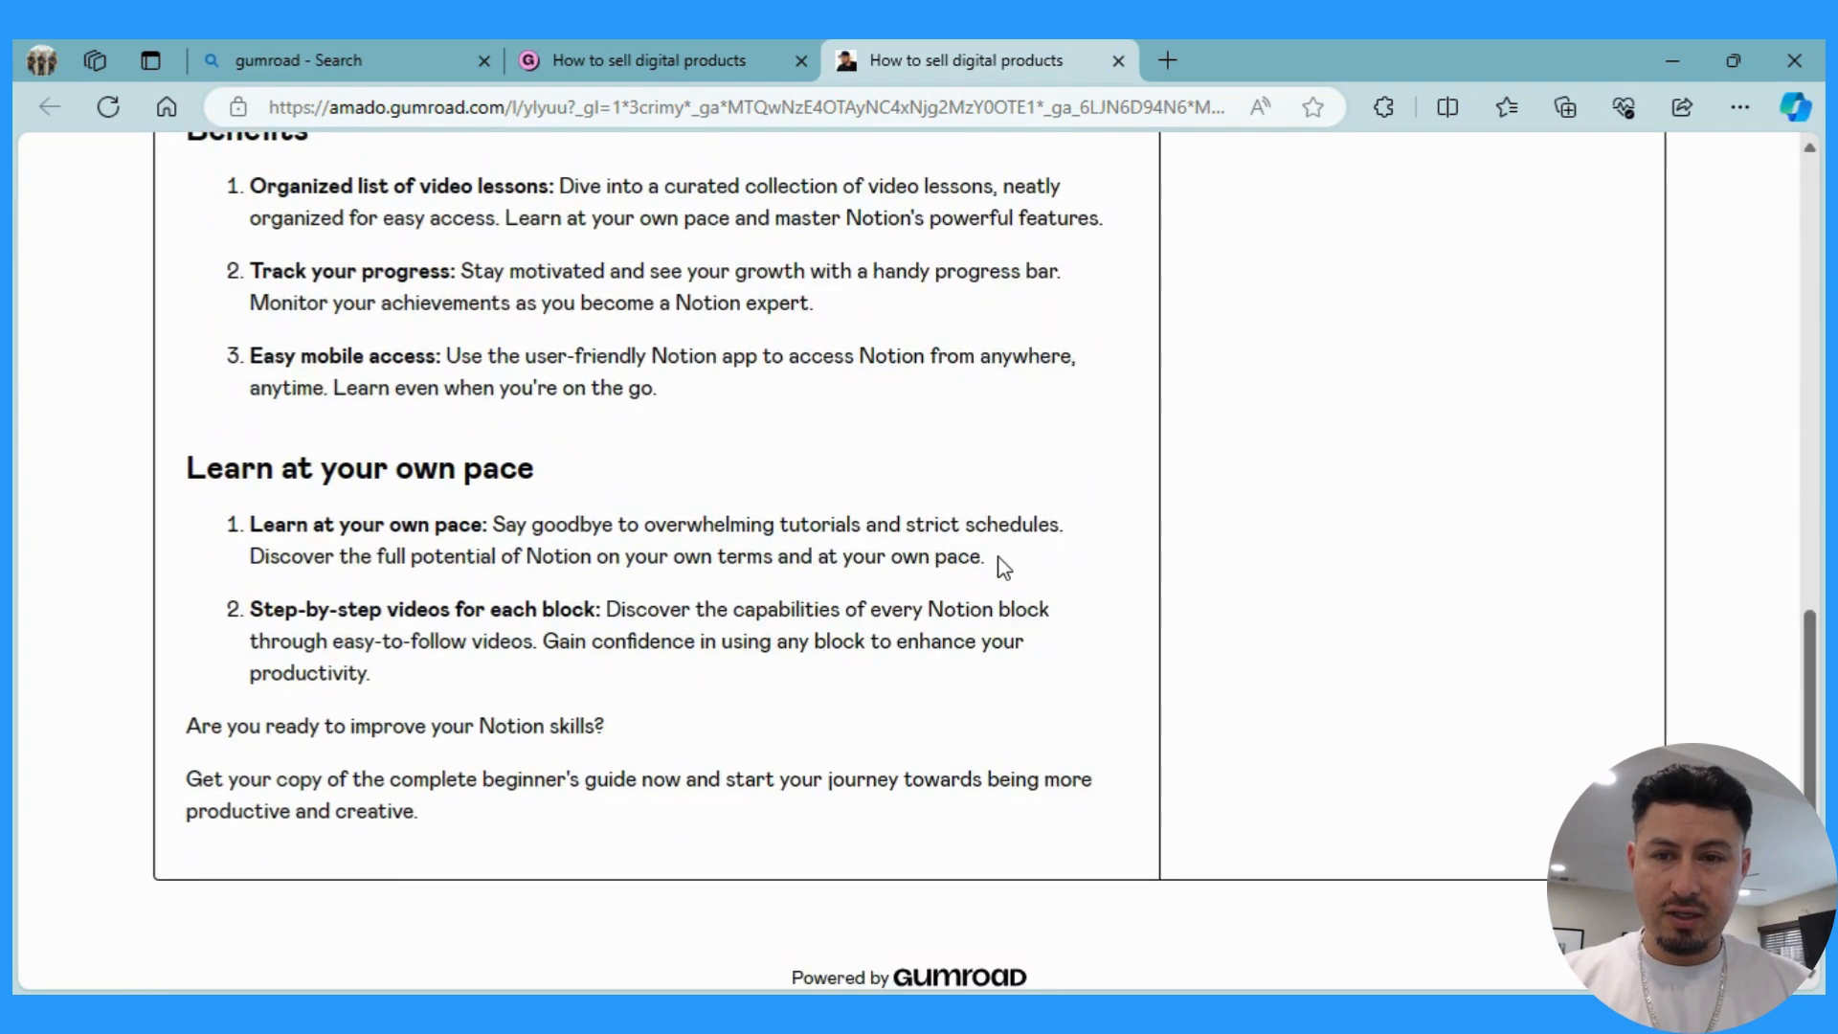
scroll(1003, 567, up, 3)
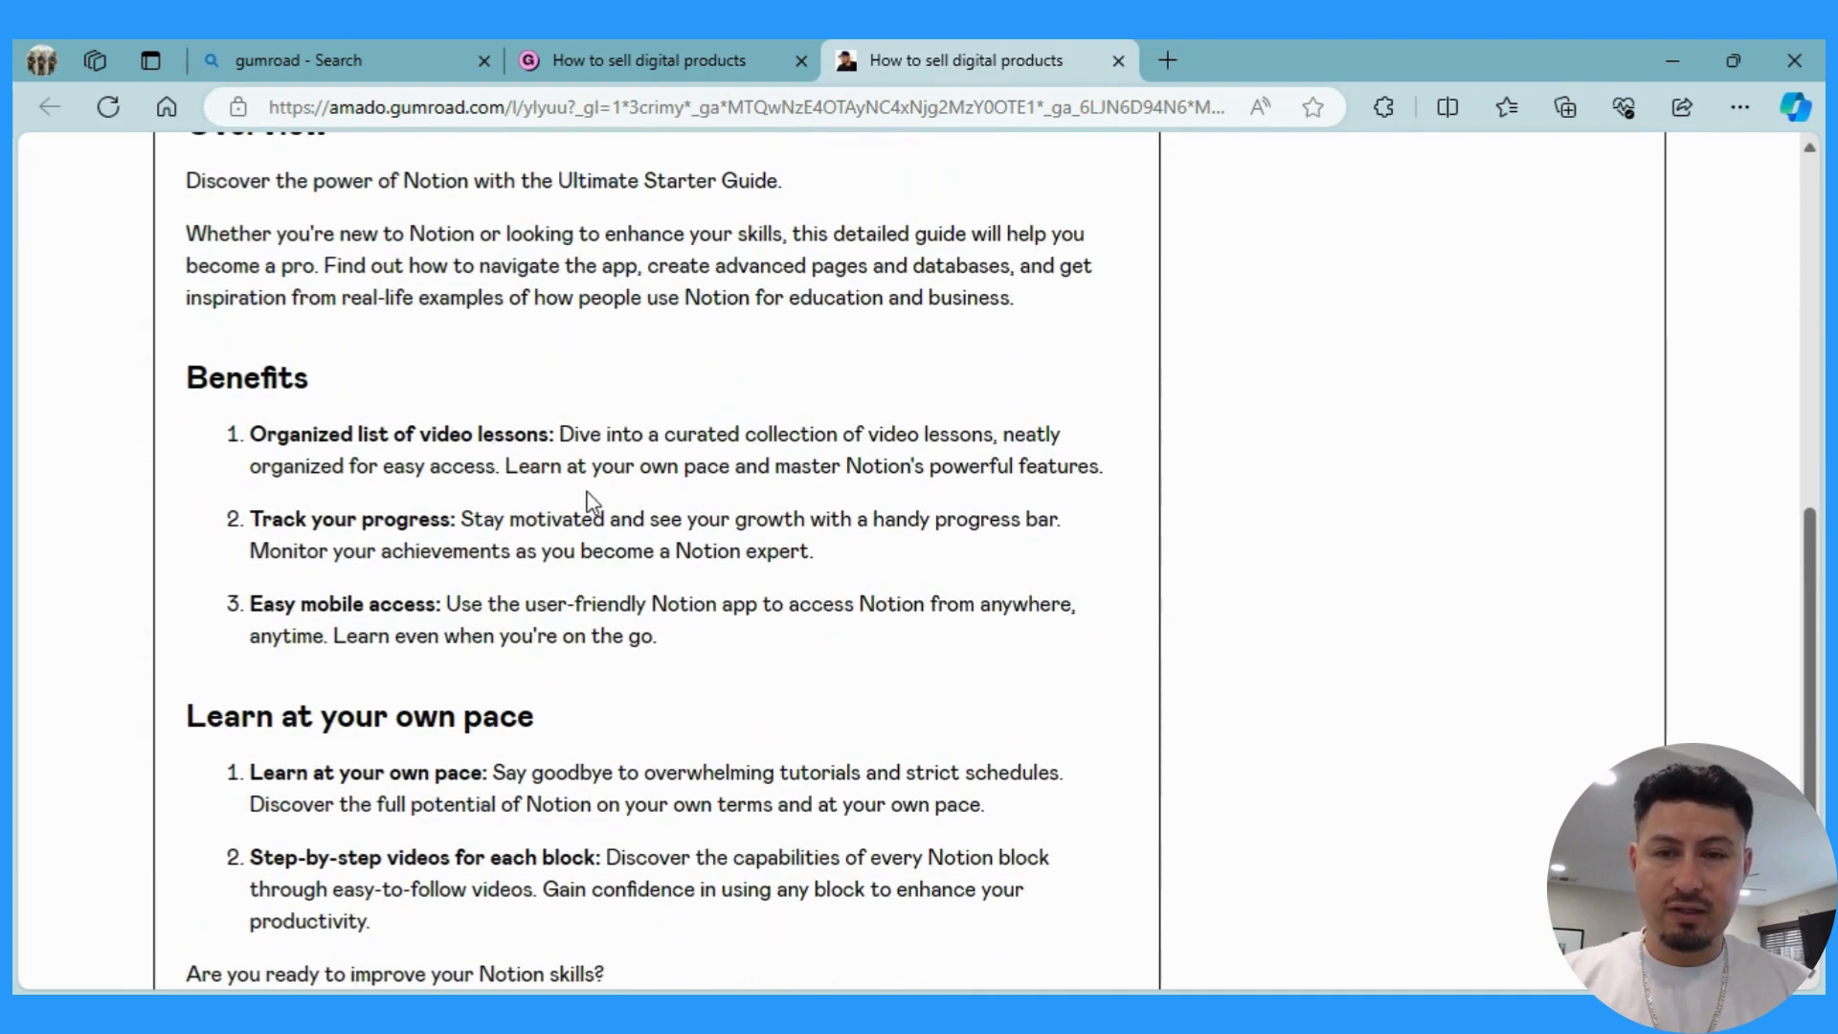
scroll(592, 501, up, 4)
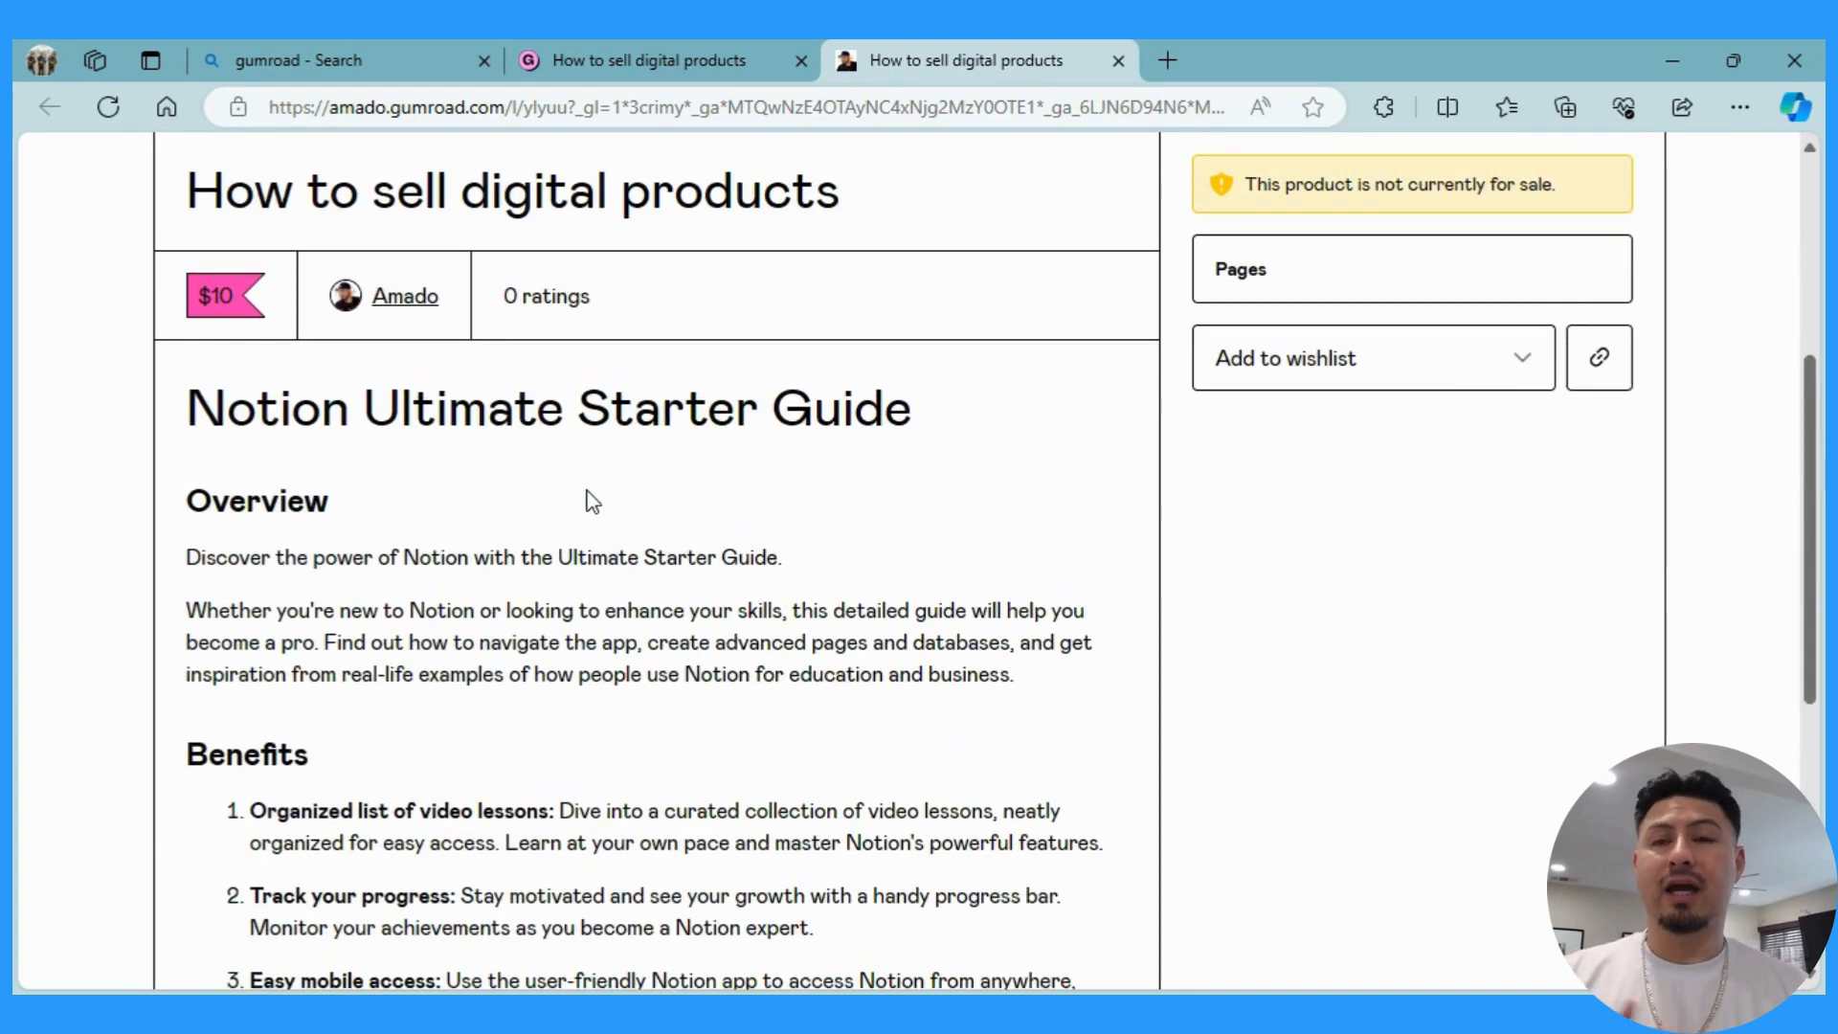
scroll(592, 500, up, 2)
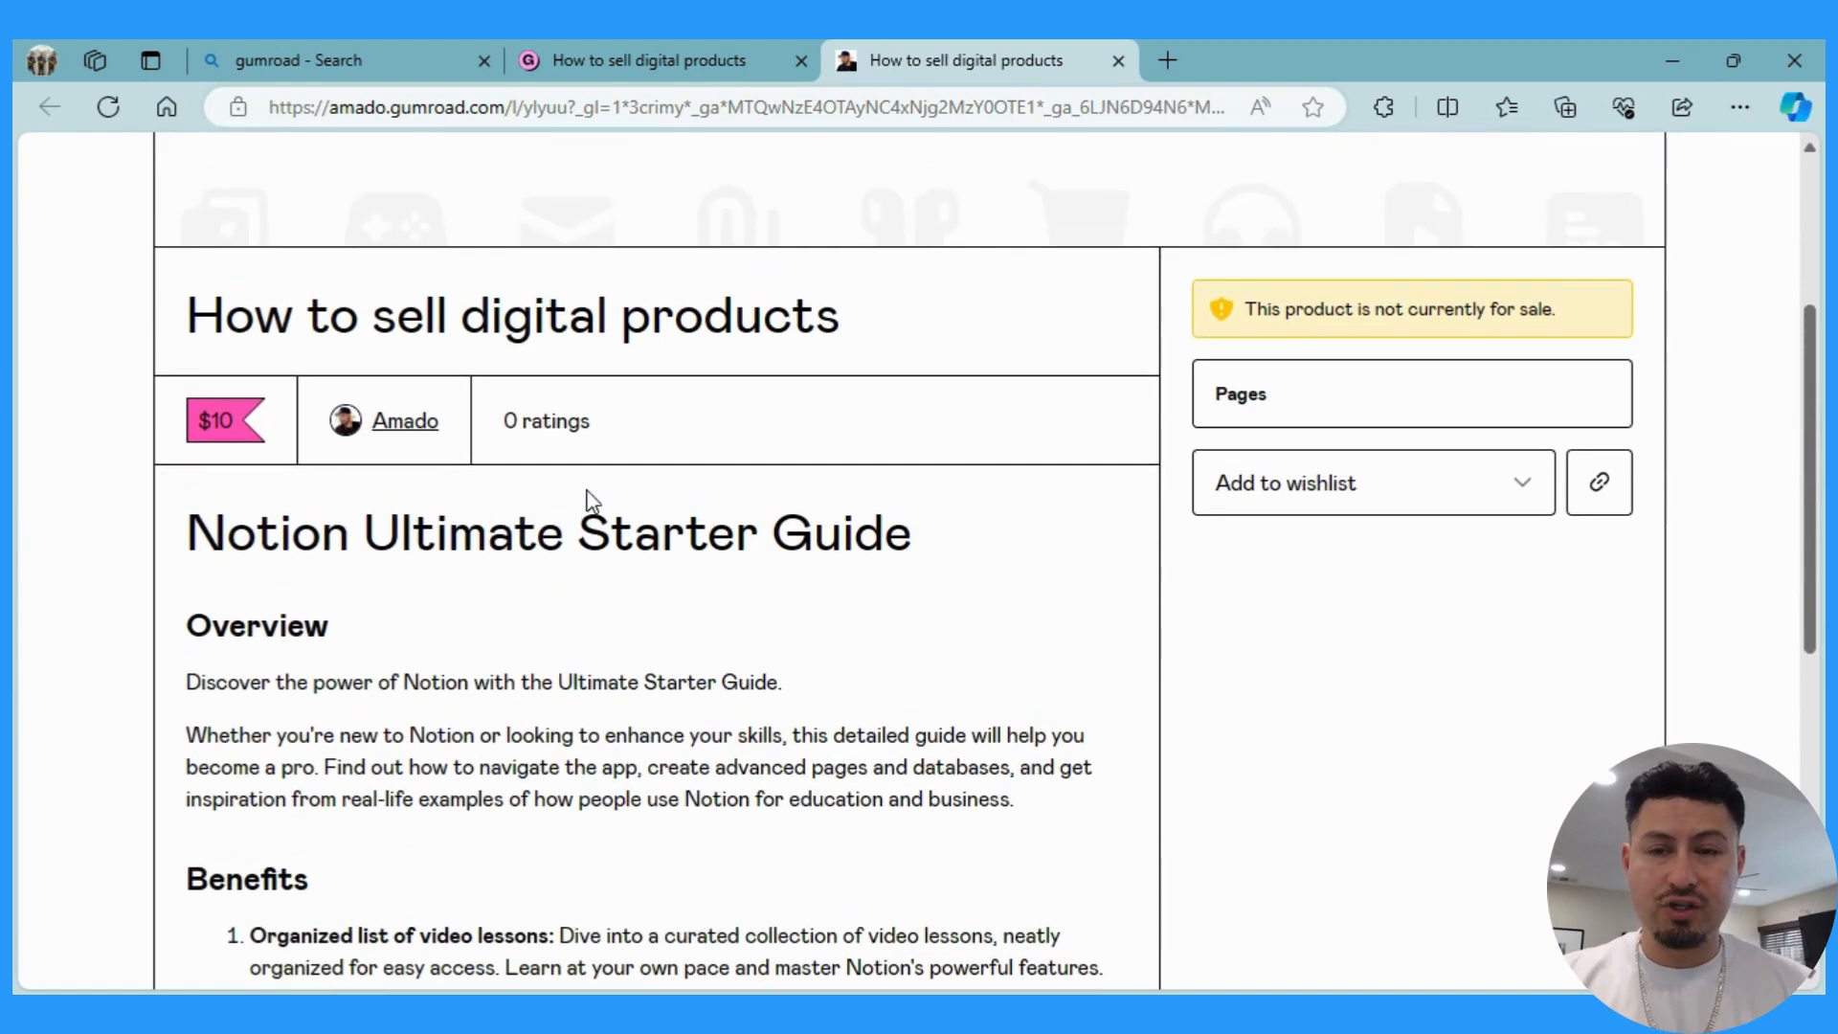
scroll(592, 500, up, 3)
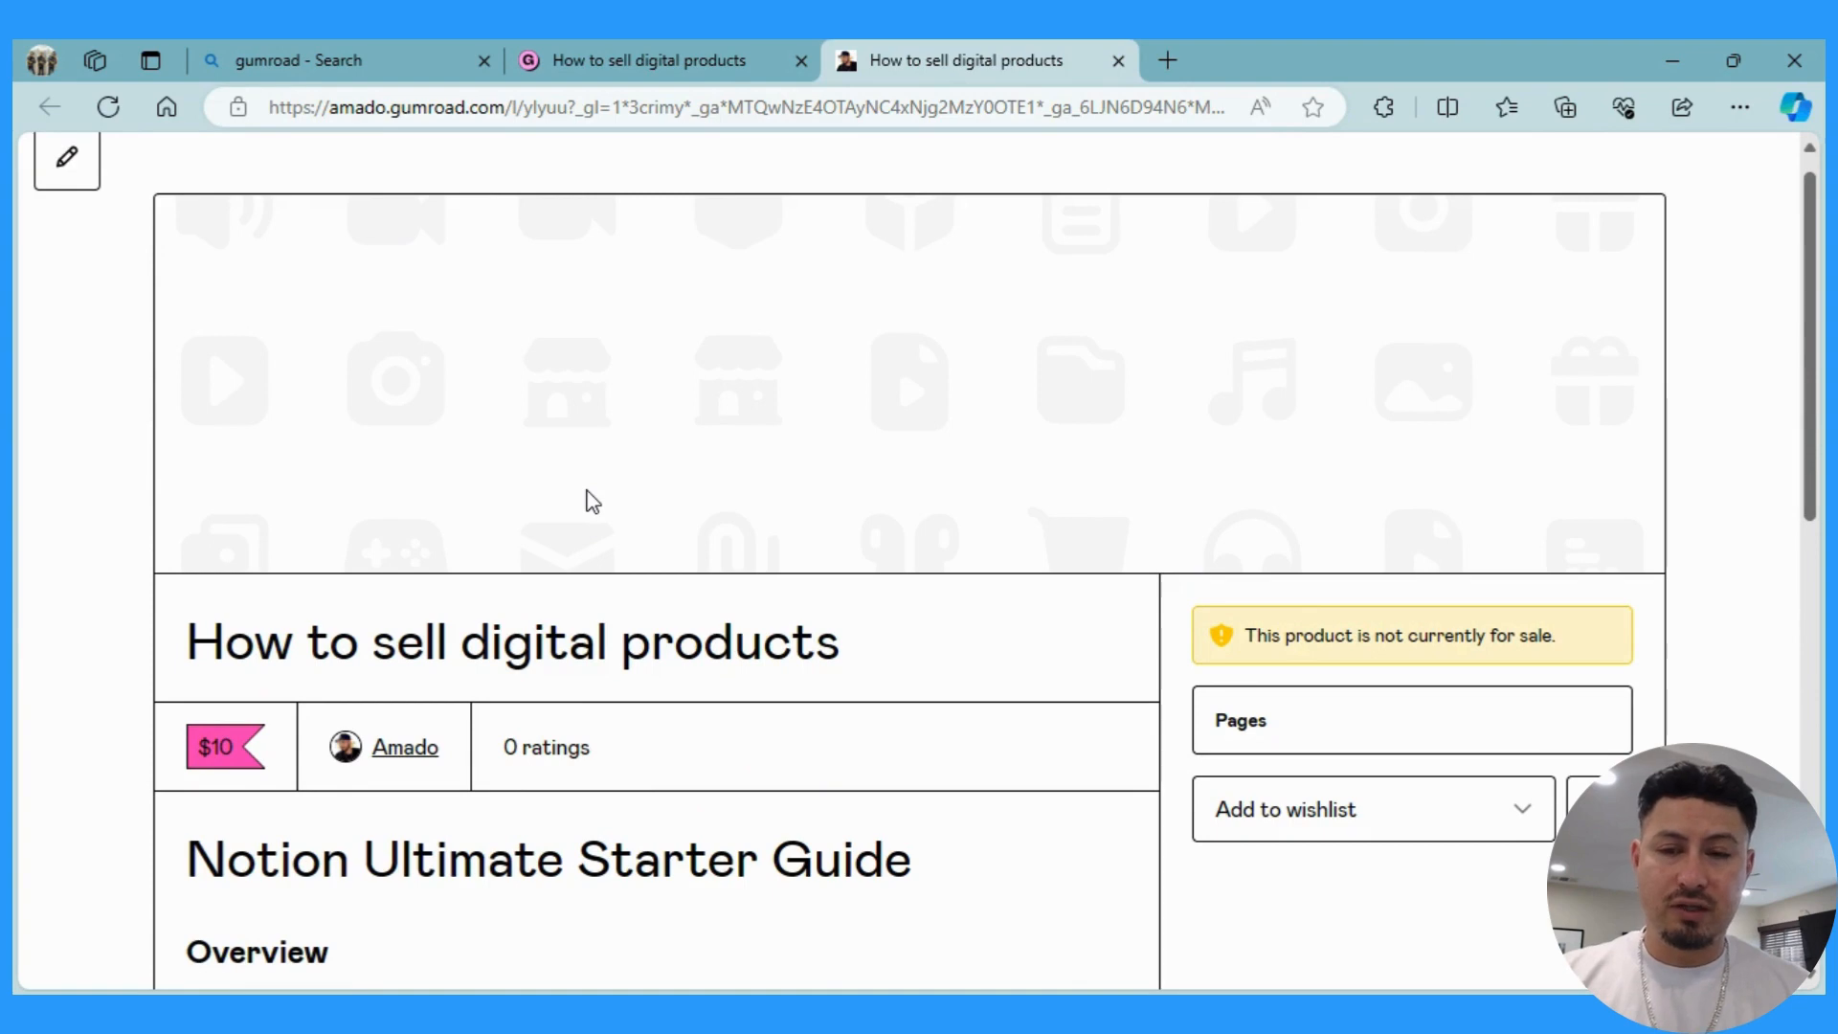
click(732, 65)
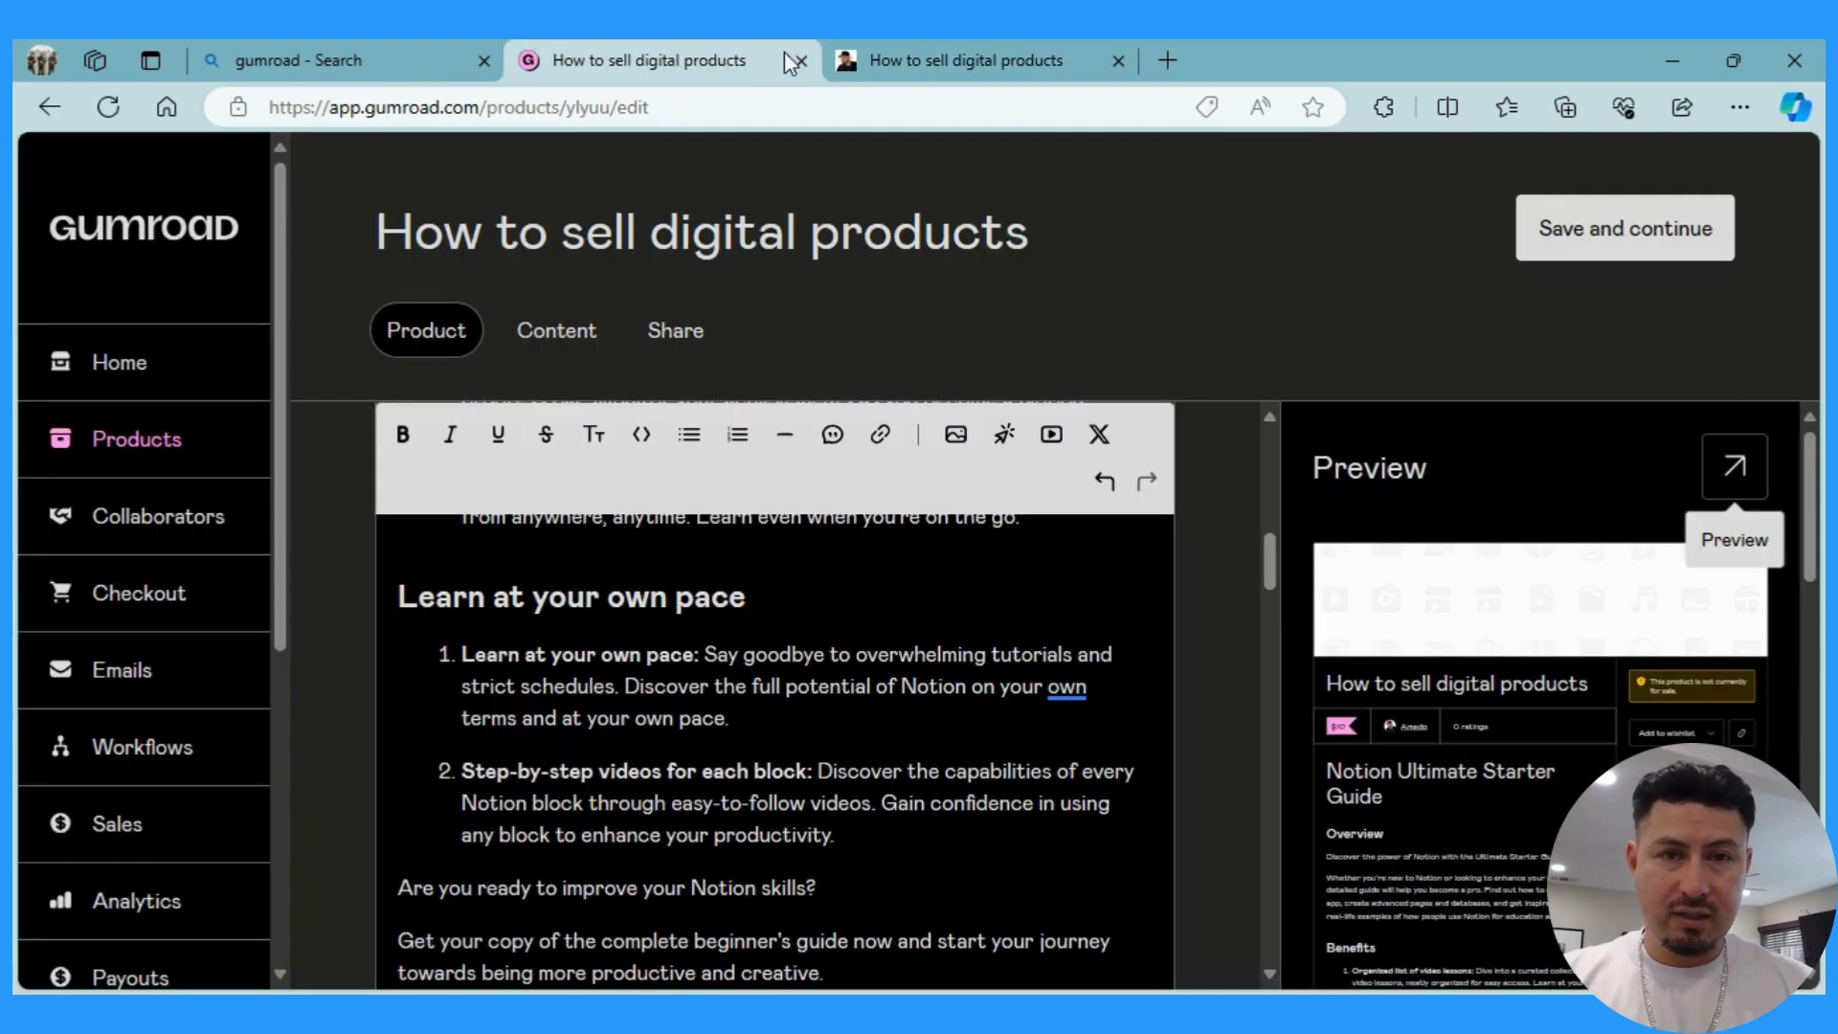
click(1118, 61)
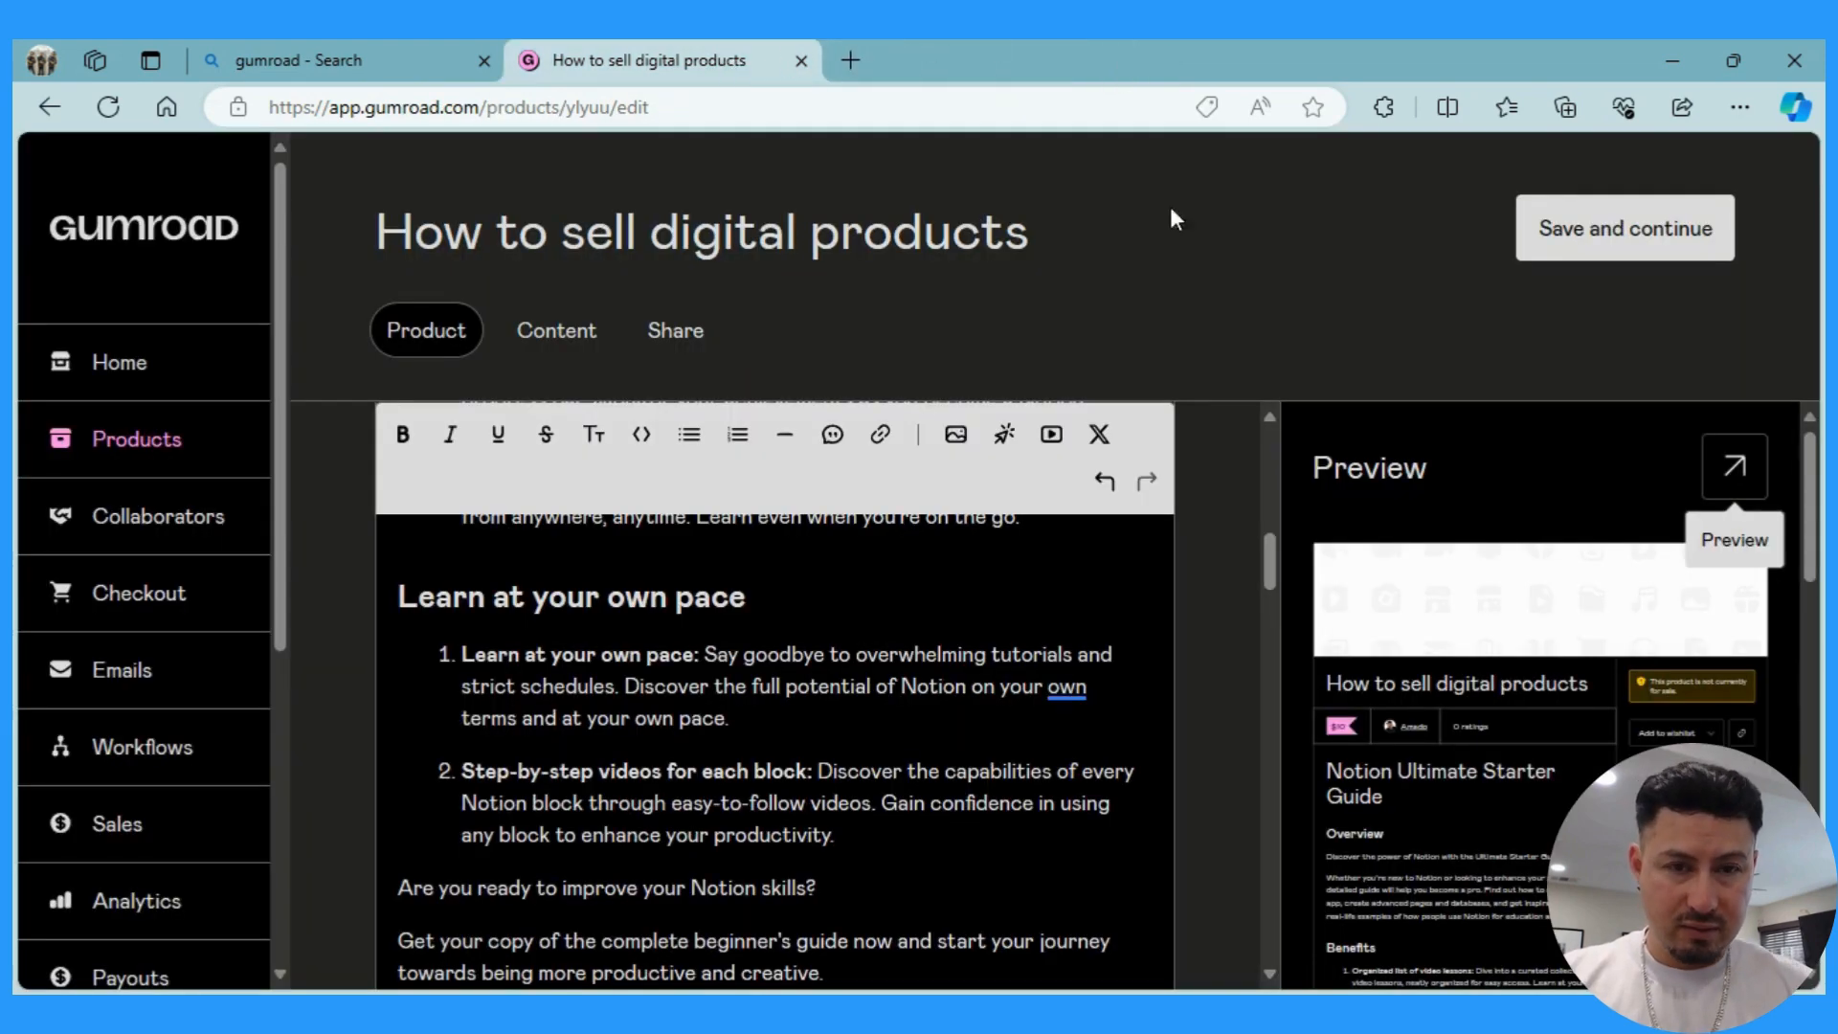
Examine the product's URL and custom domain fields without entering anything.
scroll(1218, 612, down, 4)
scroll(1220, 615, down, 1)
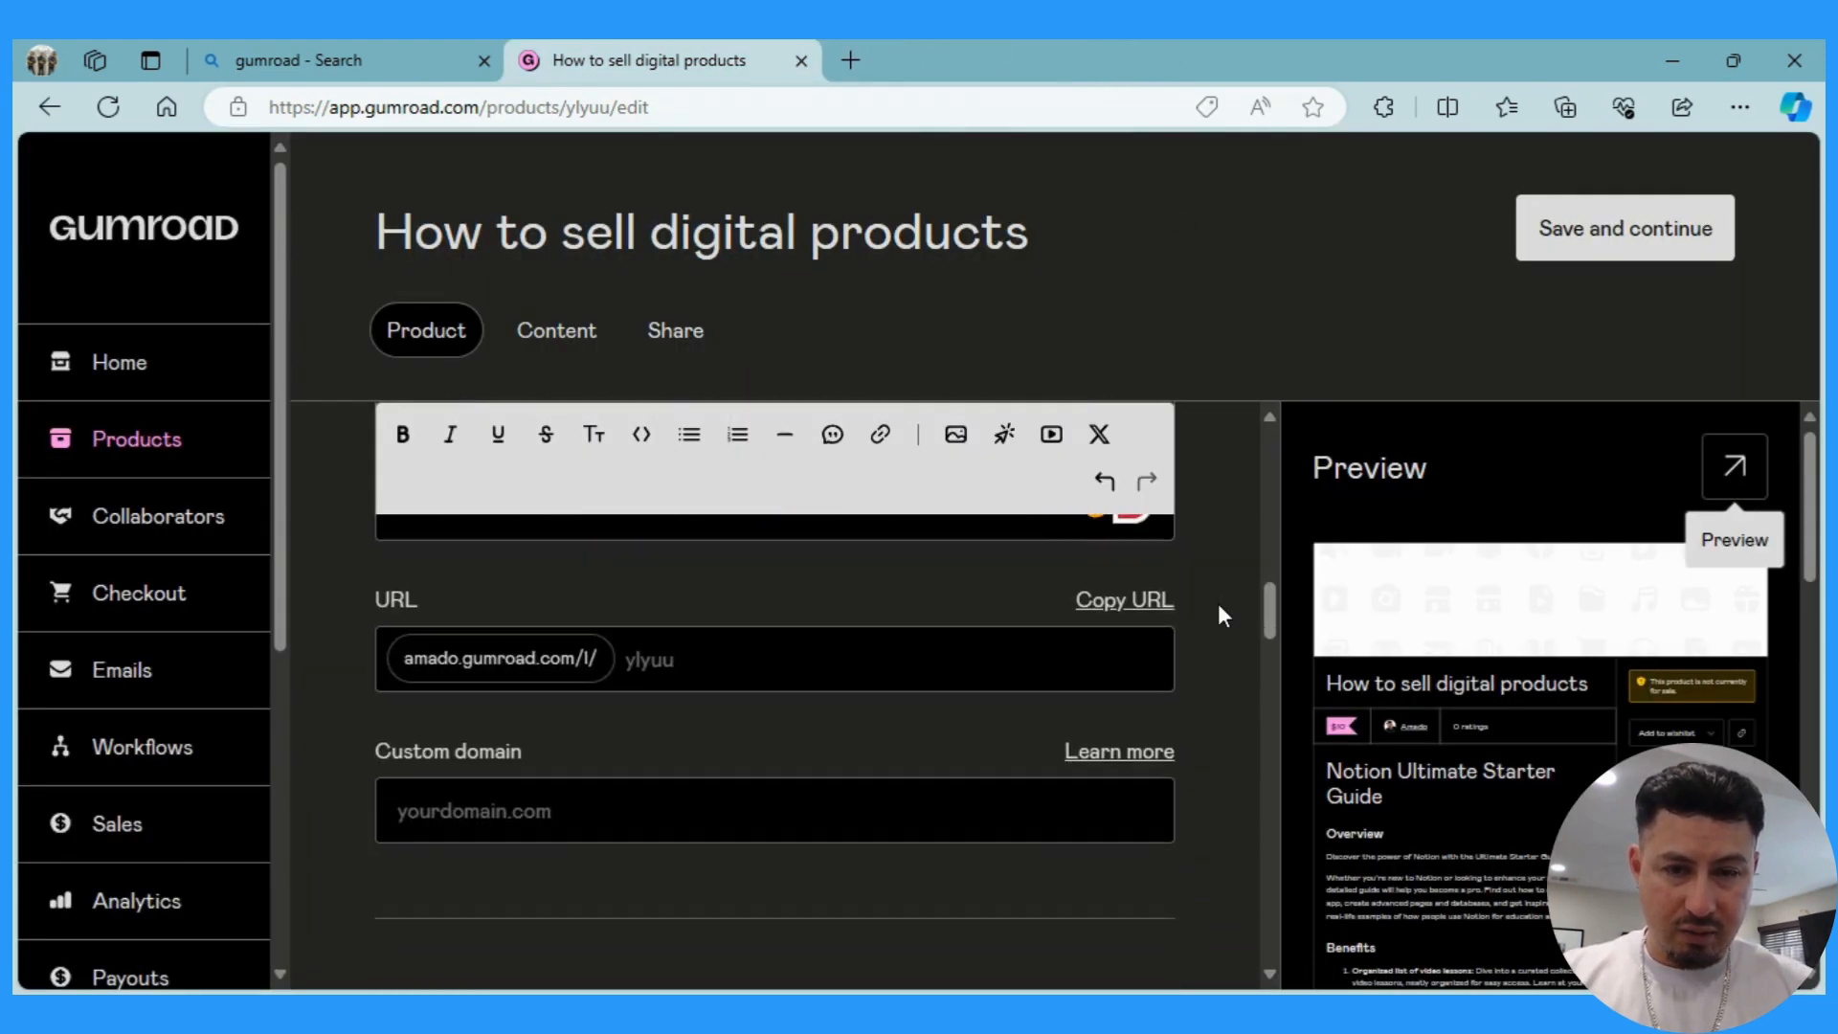
click(795, 665)
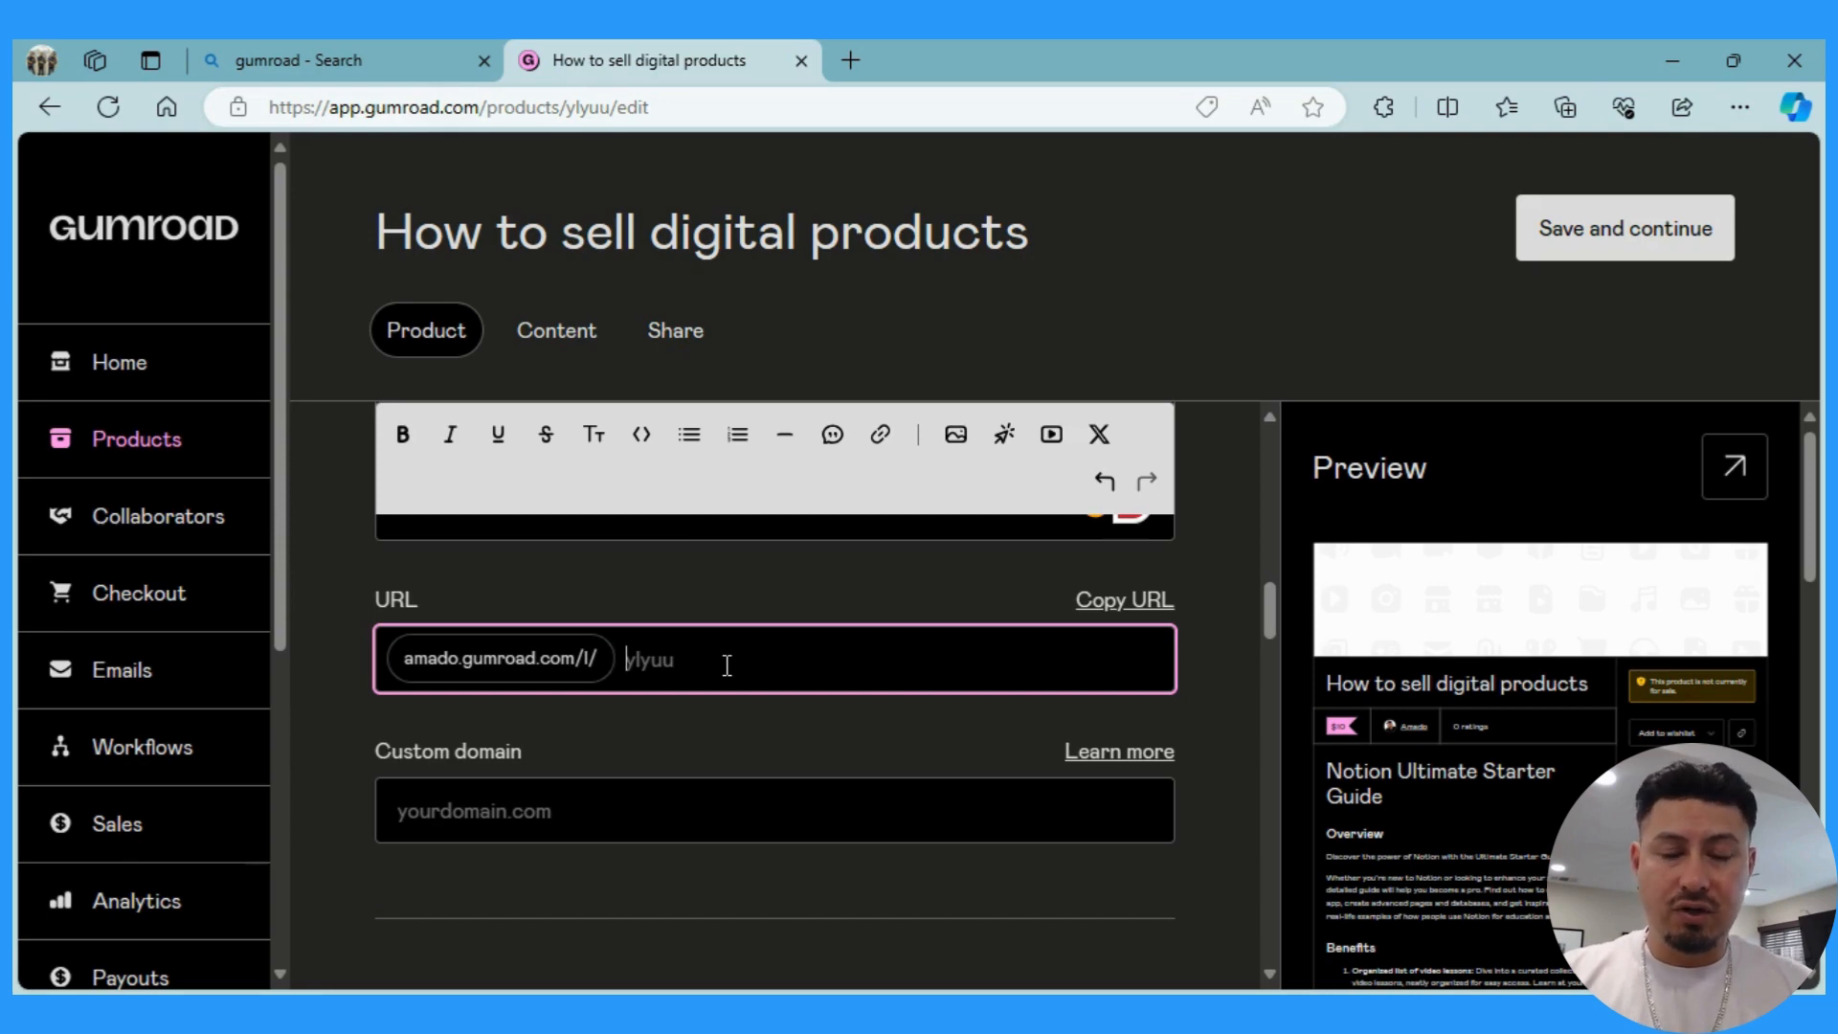
scroll(727, 666, down, 2)
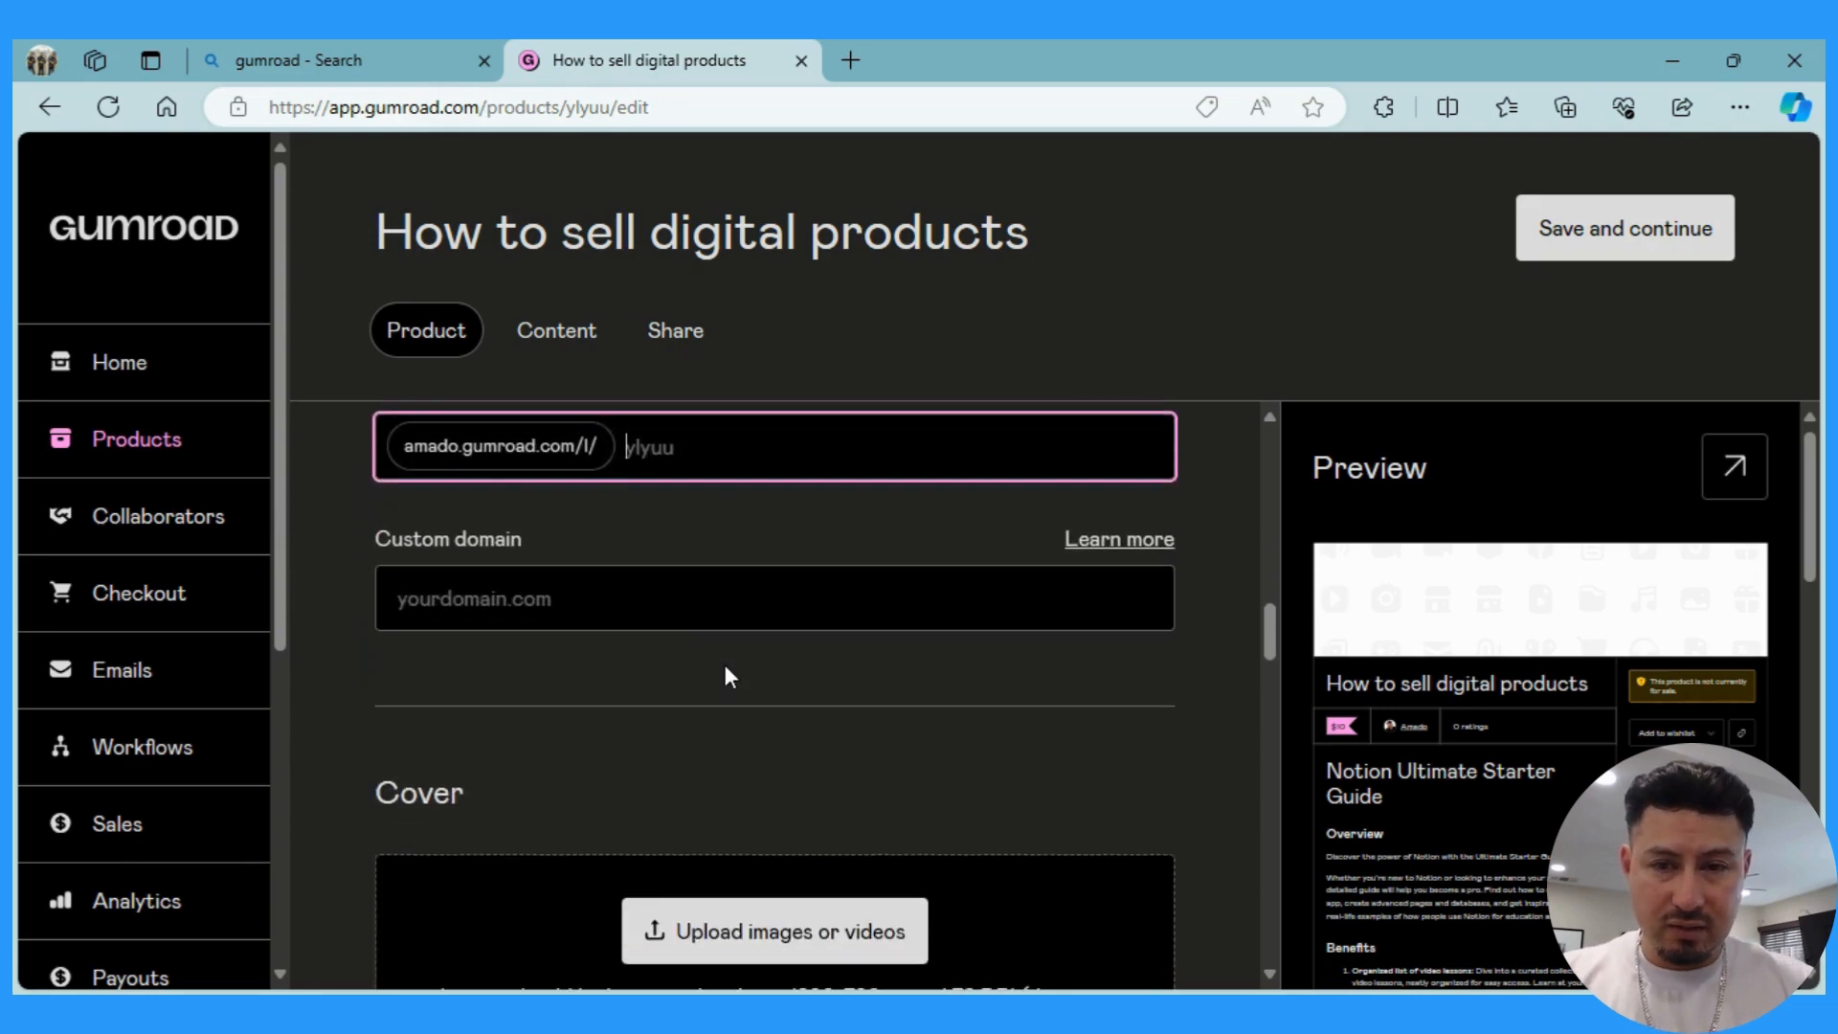
click(660, 594)
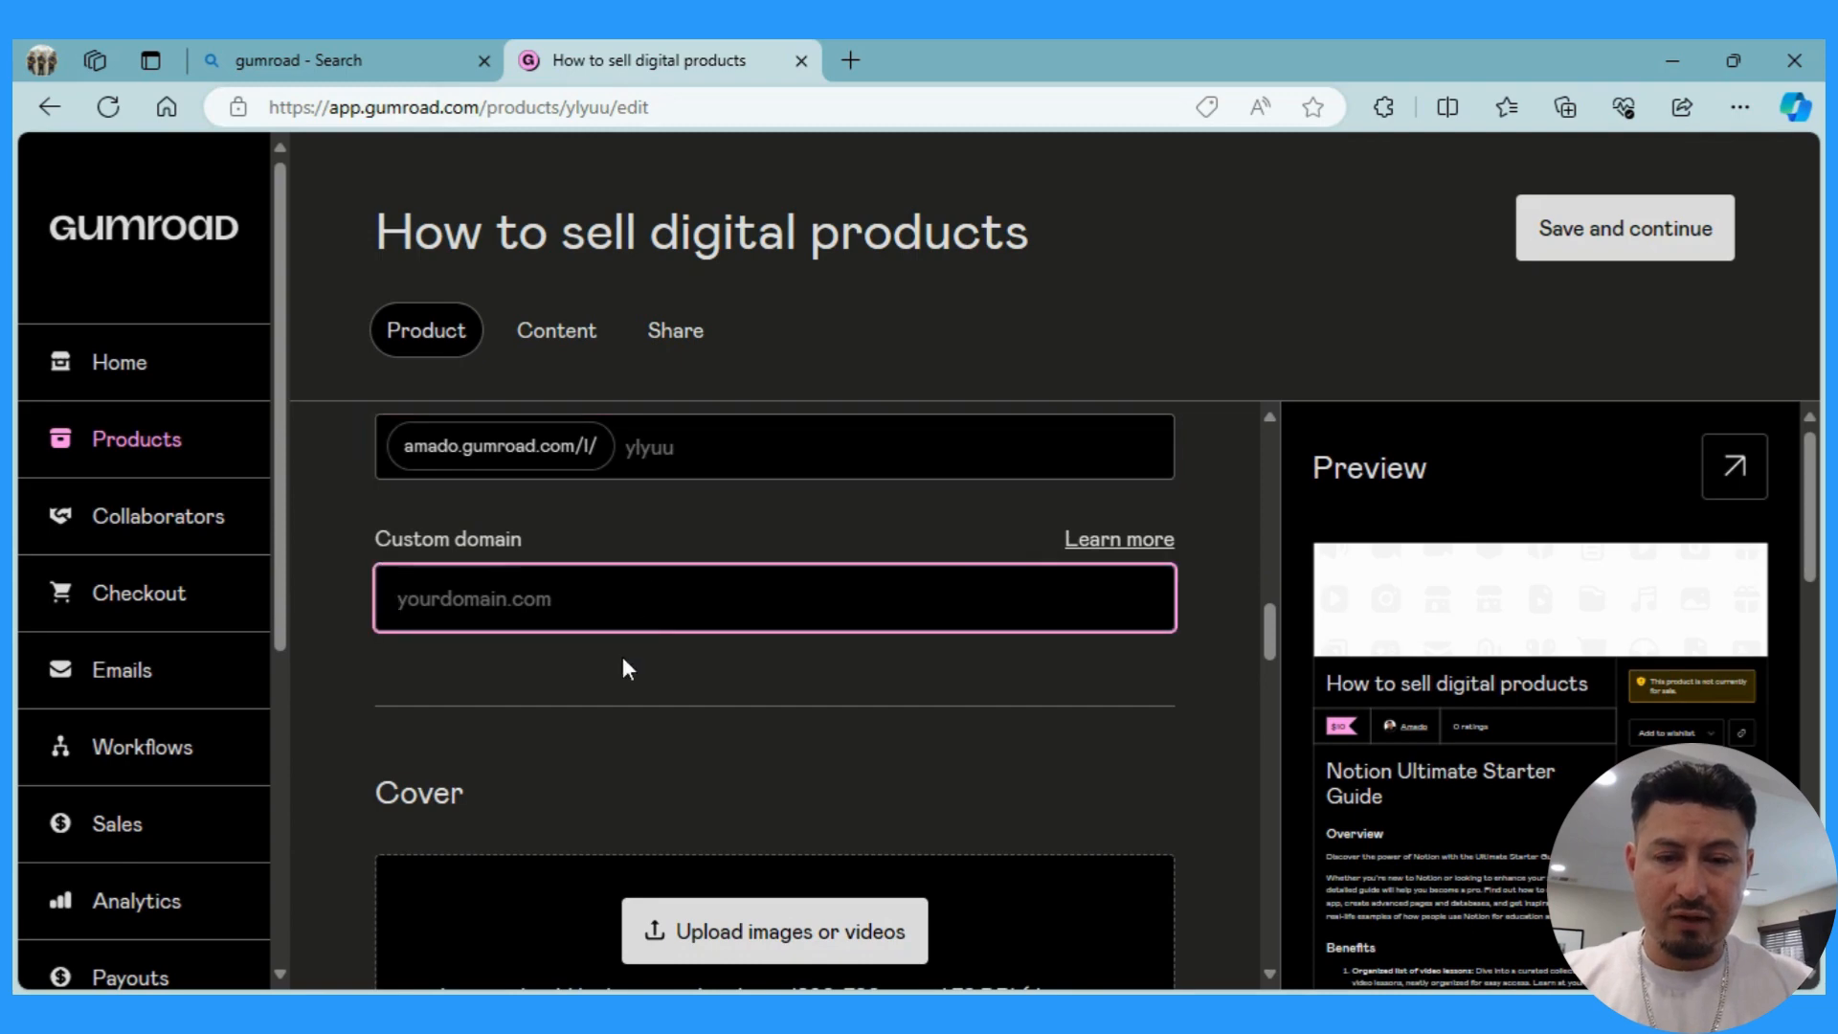
Upload the "200+ Gumroad Product Listing Mockups" image from the computer as the product cover.
scroll(623, 659, down, 3)
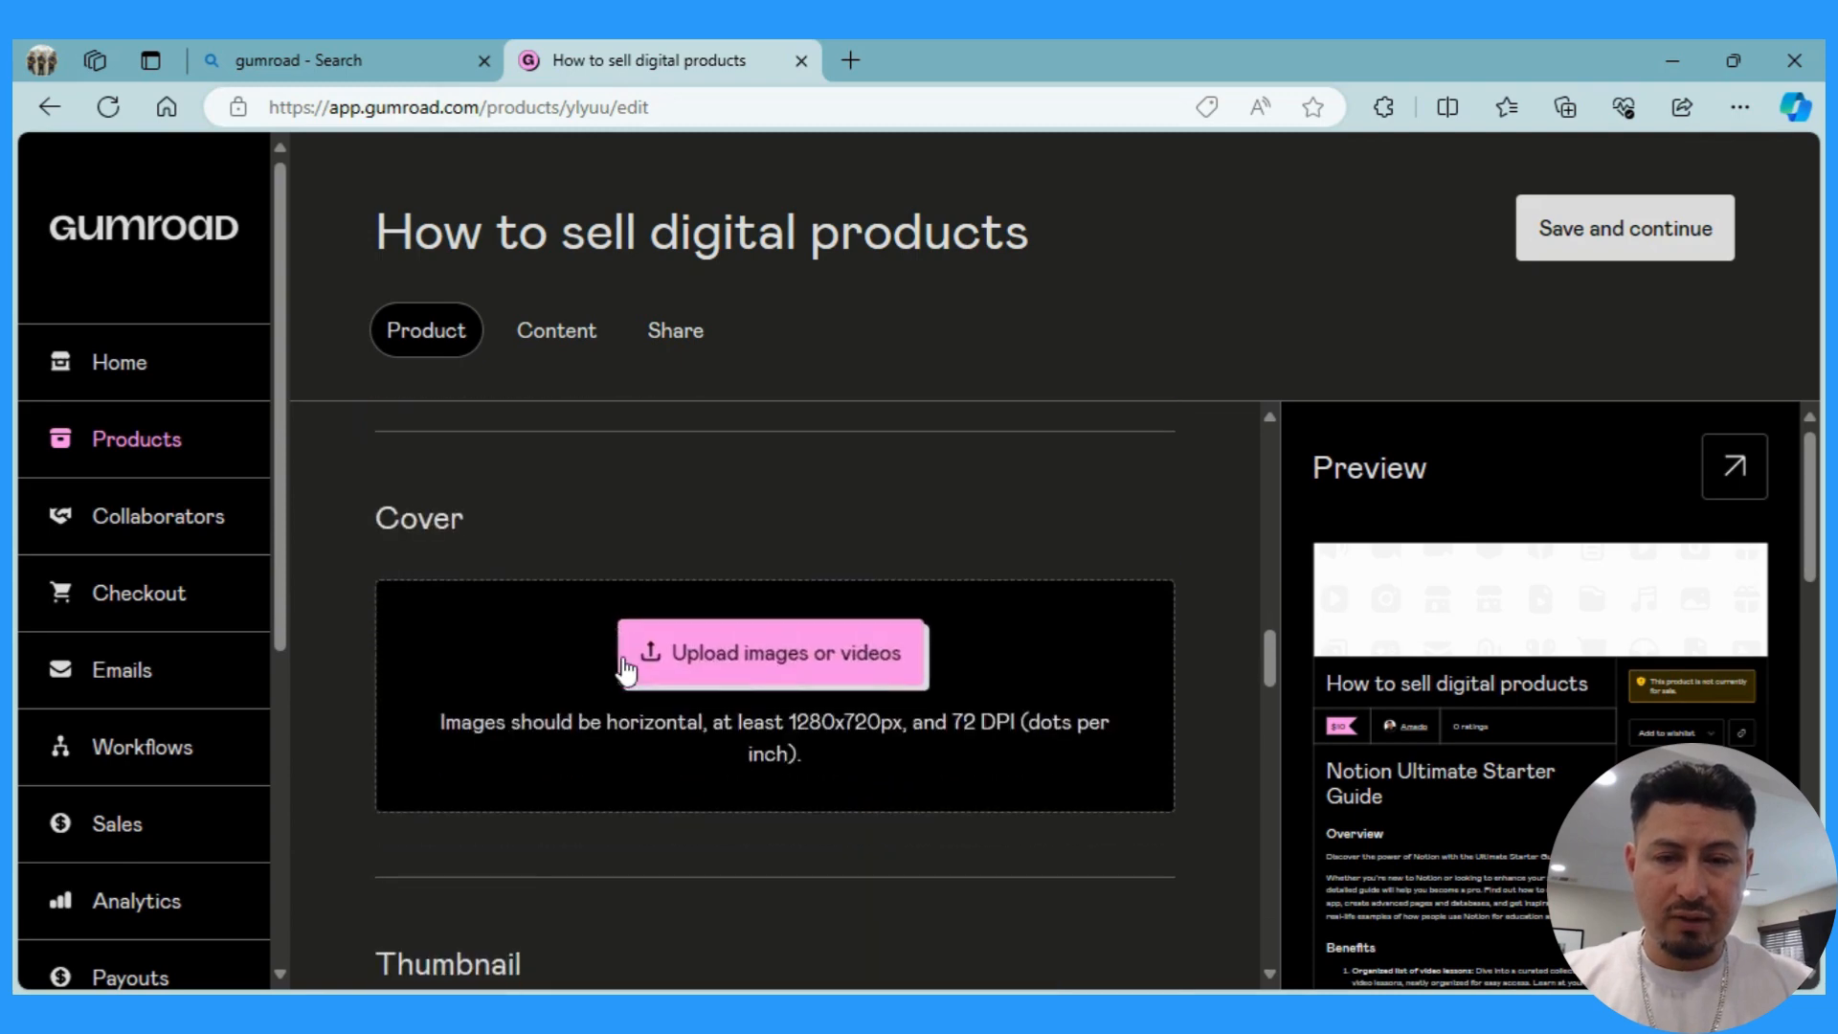
click(748, 657)
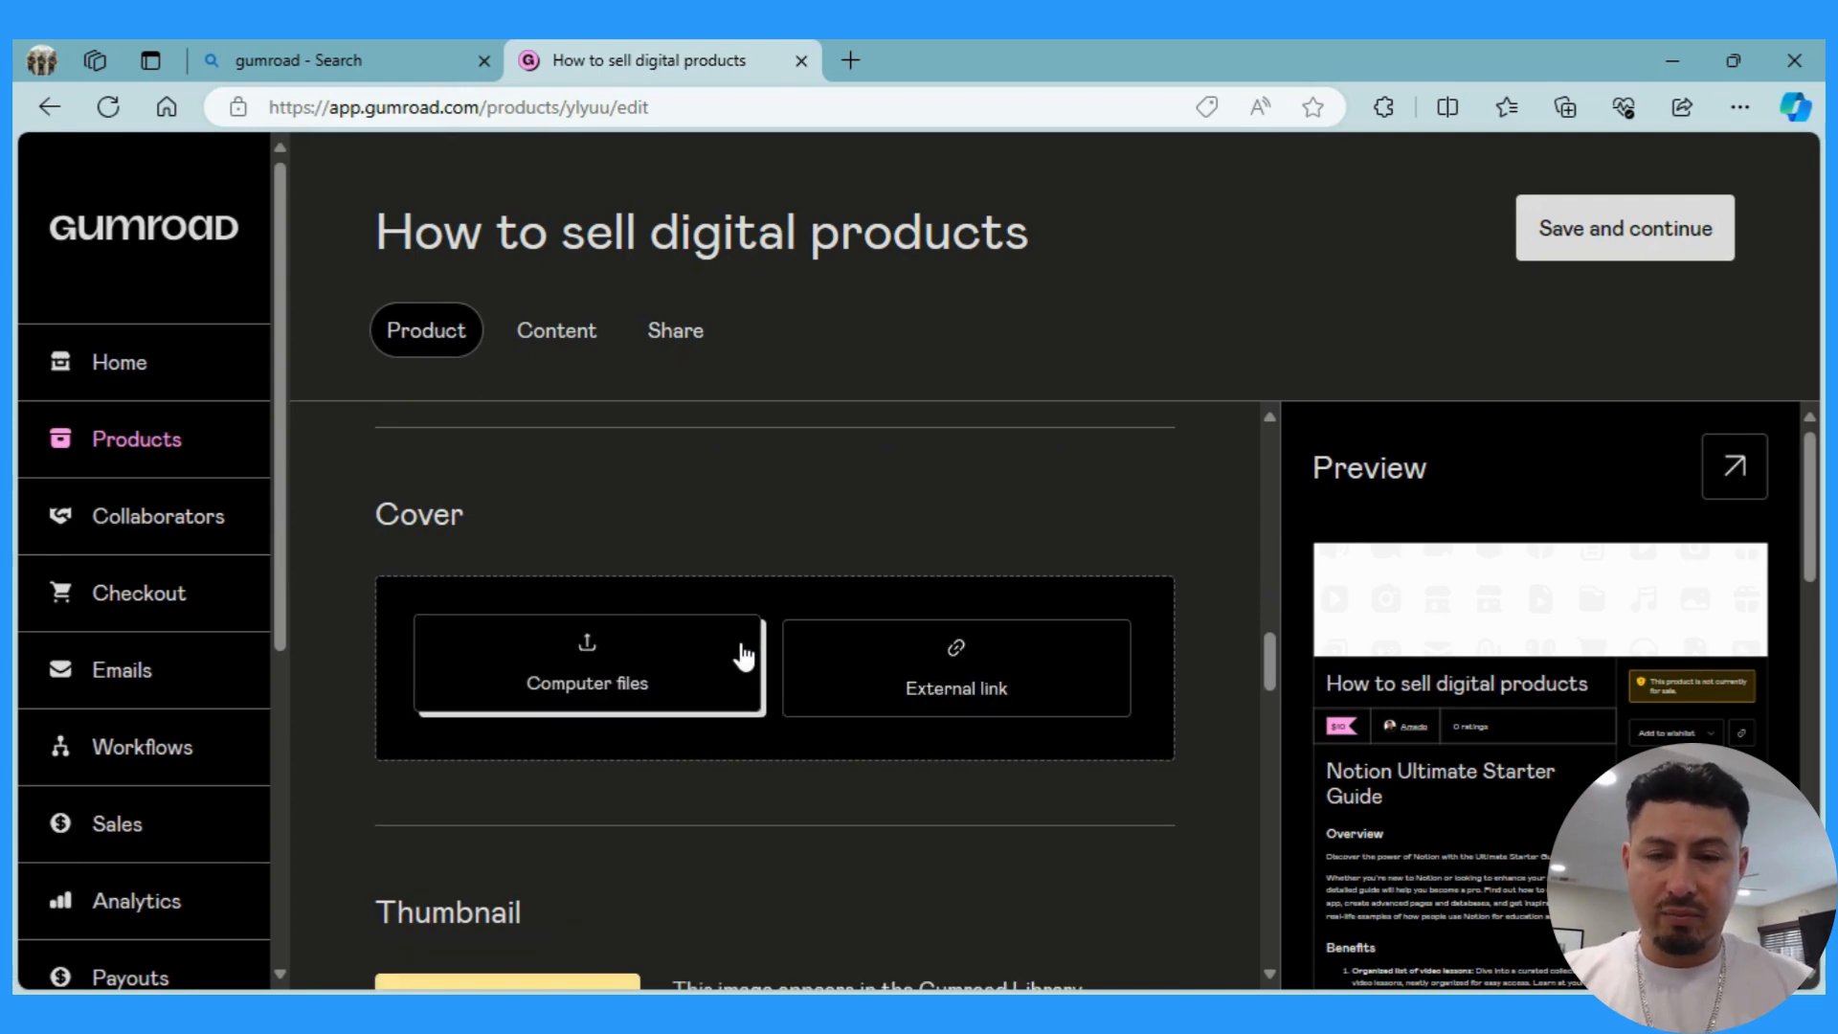
click(560, 667)
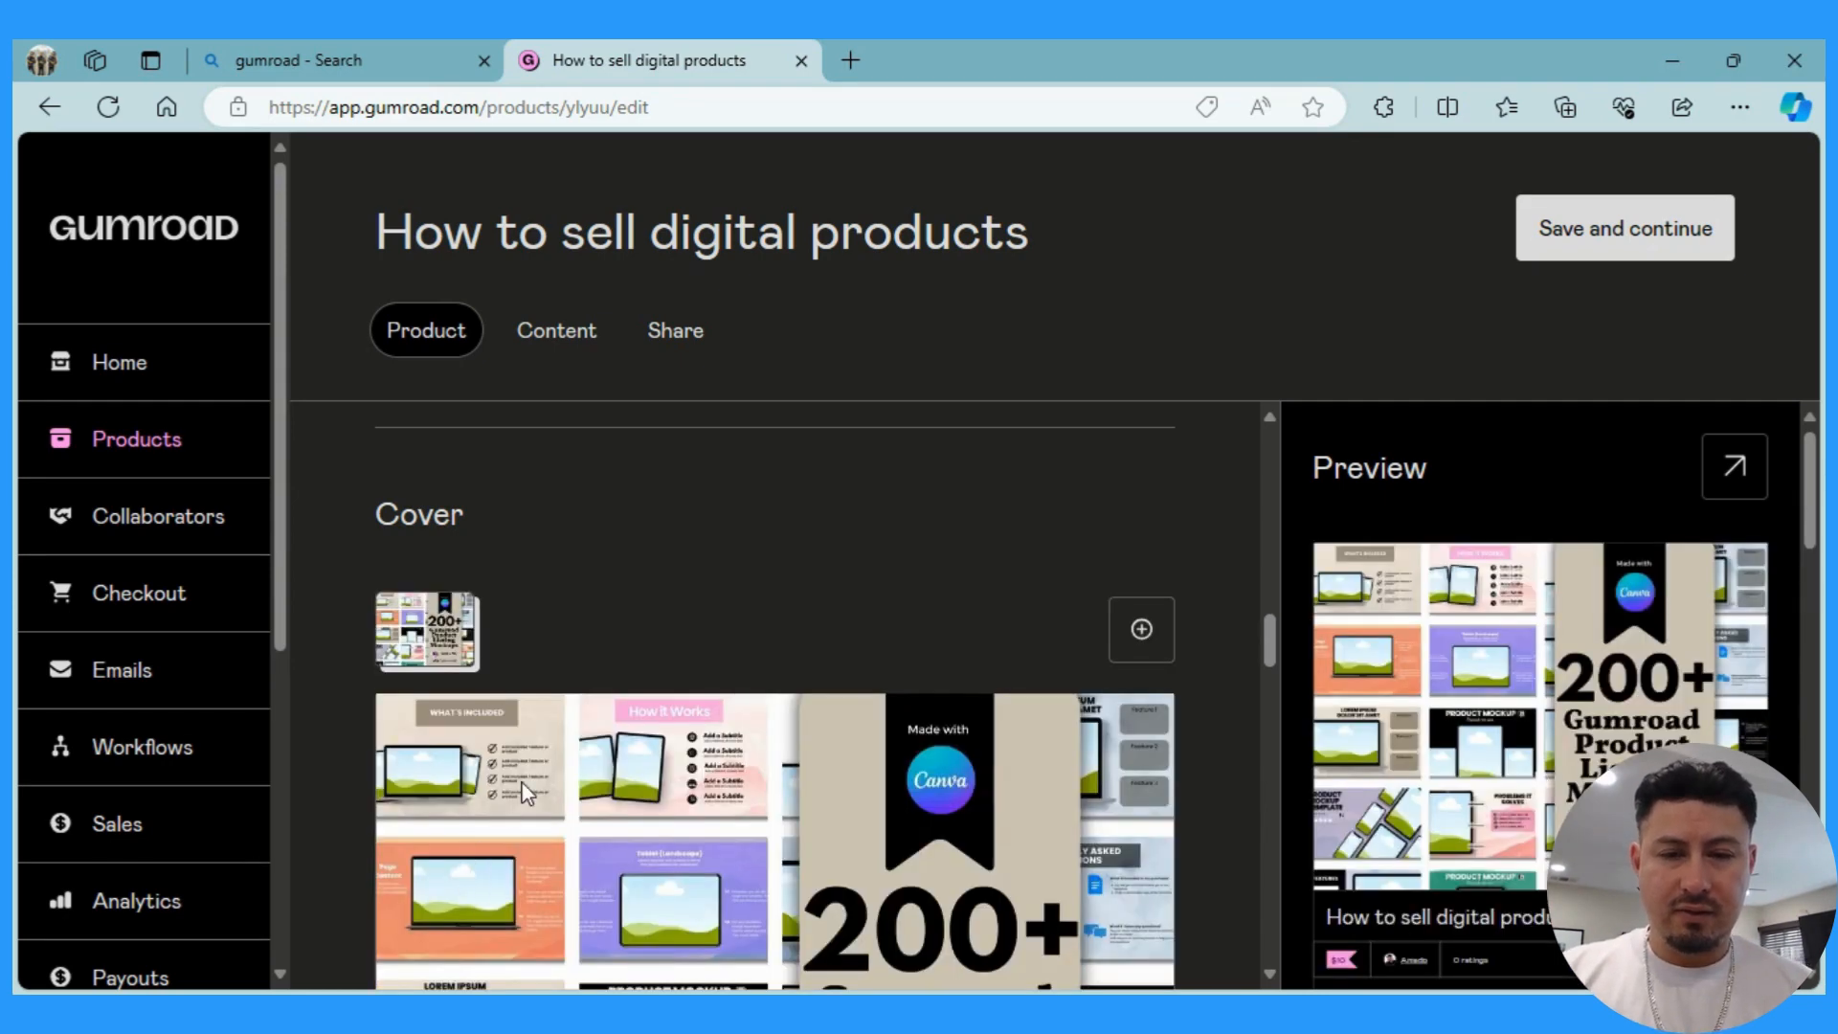
Examine the uploaded cover in the editor and the preview, and open the full product page preview.
scroll(522, 793, down, 2)
scroll(525, 794, down, 1)
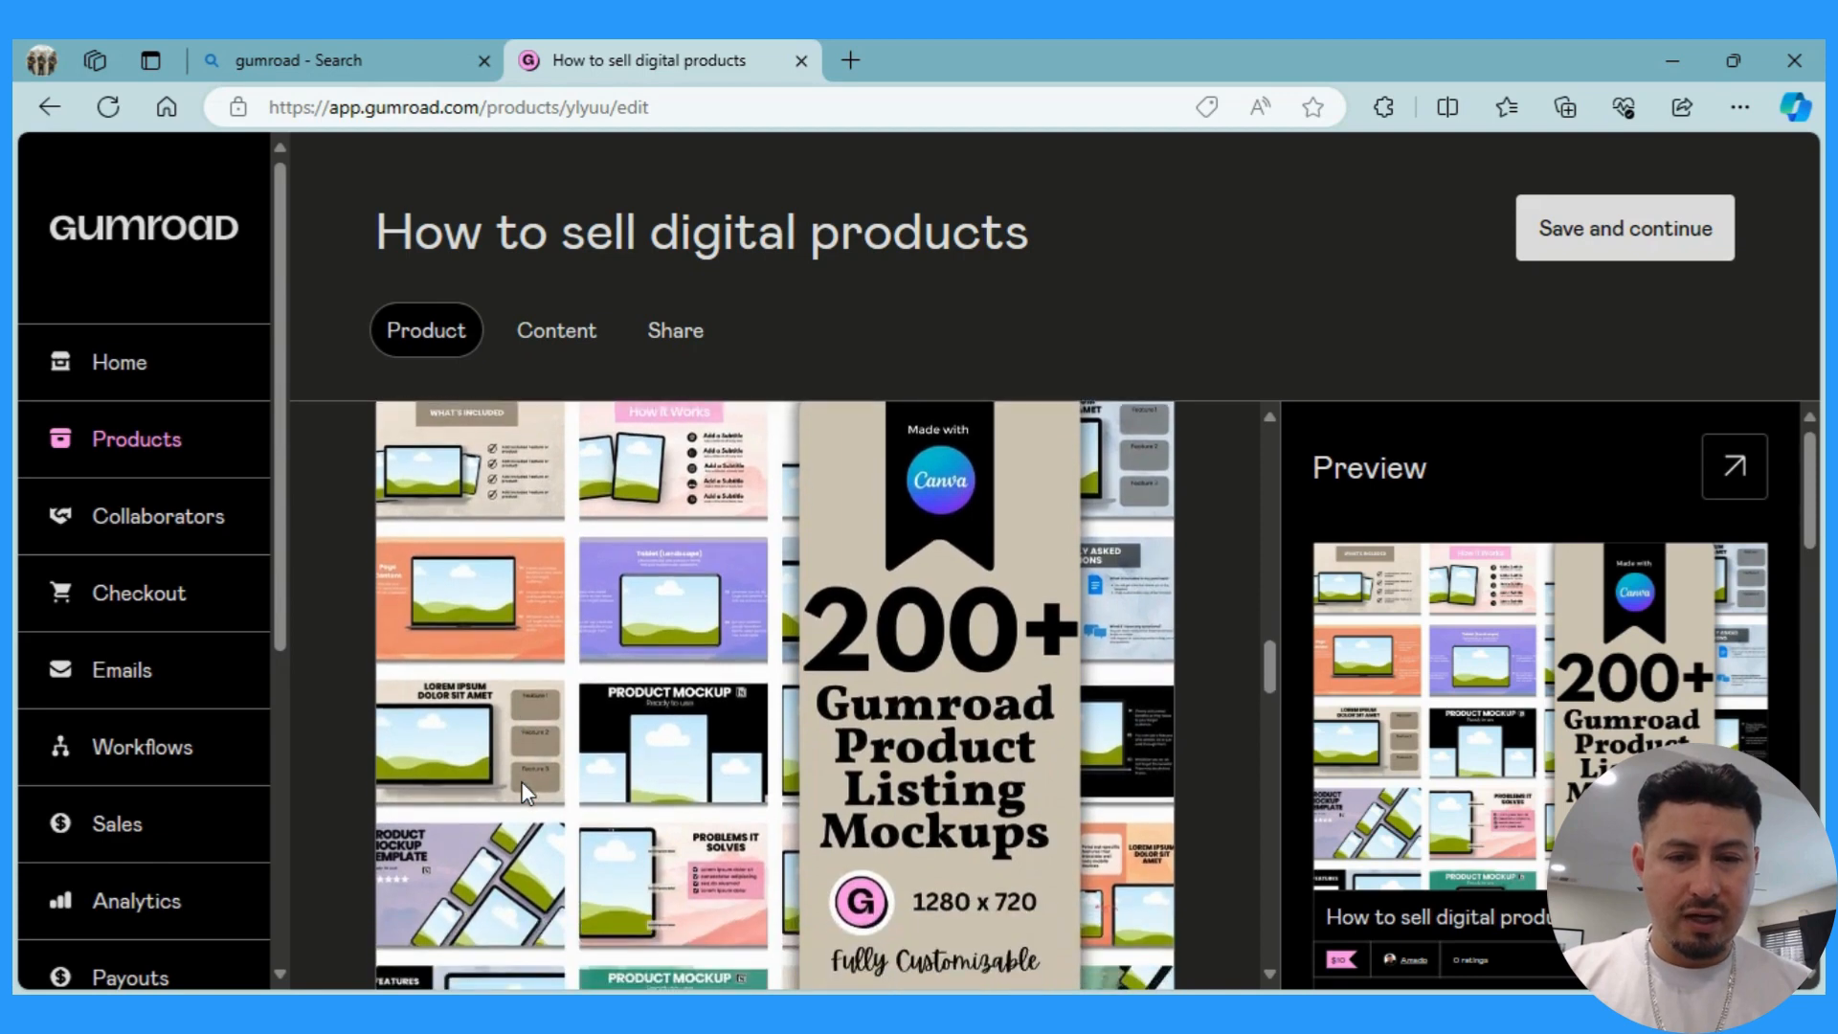
scroll(525, 793, down, 1)
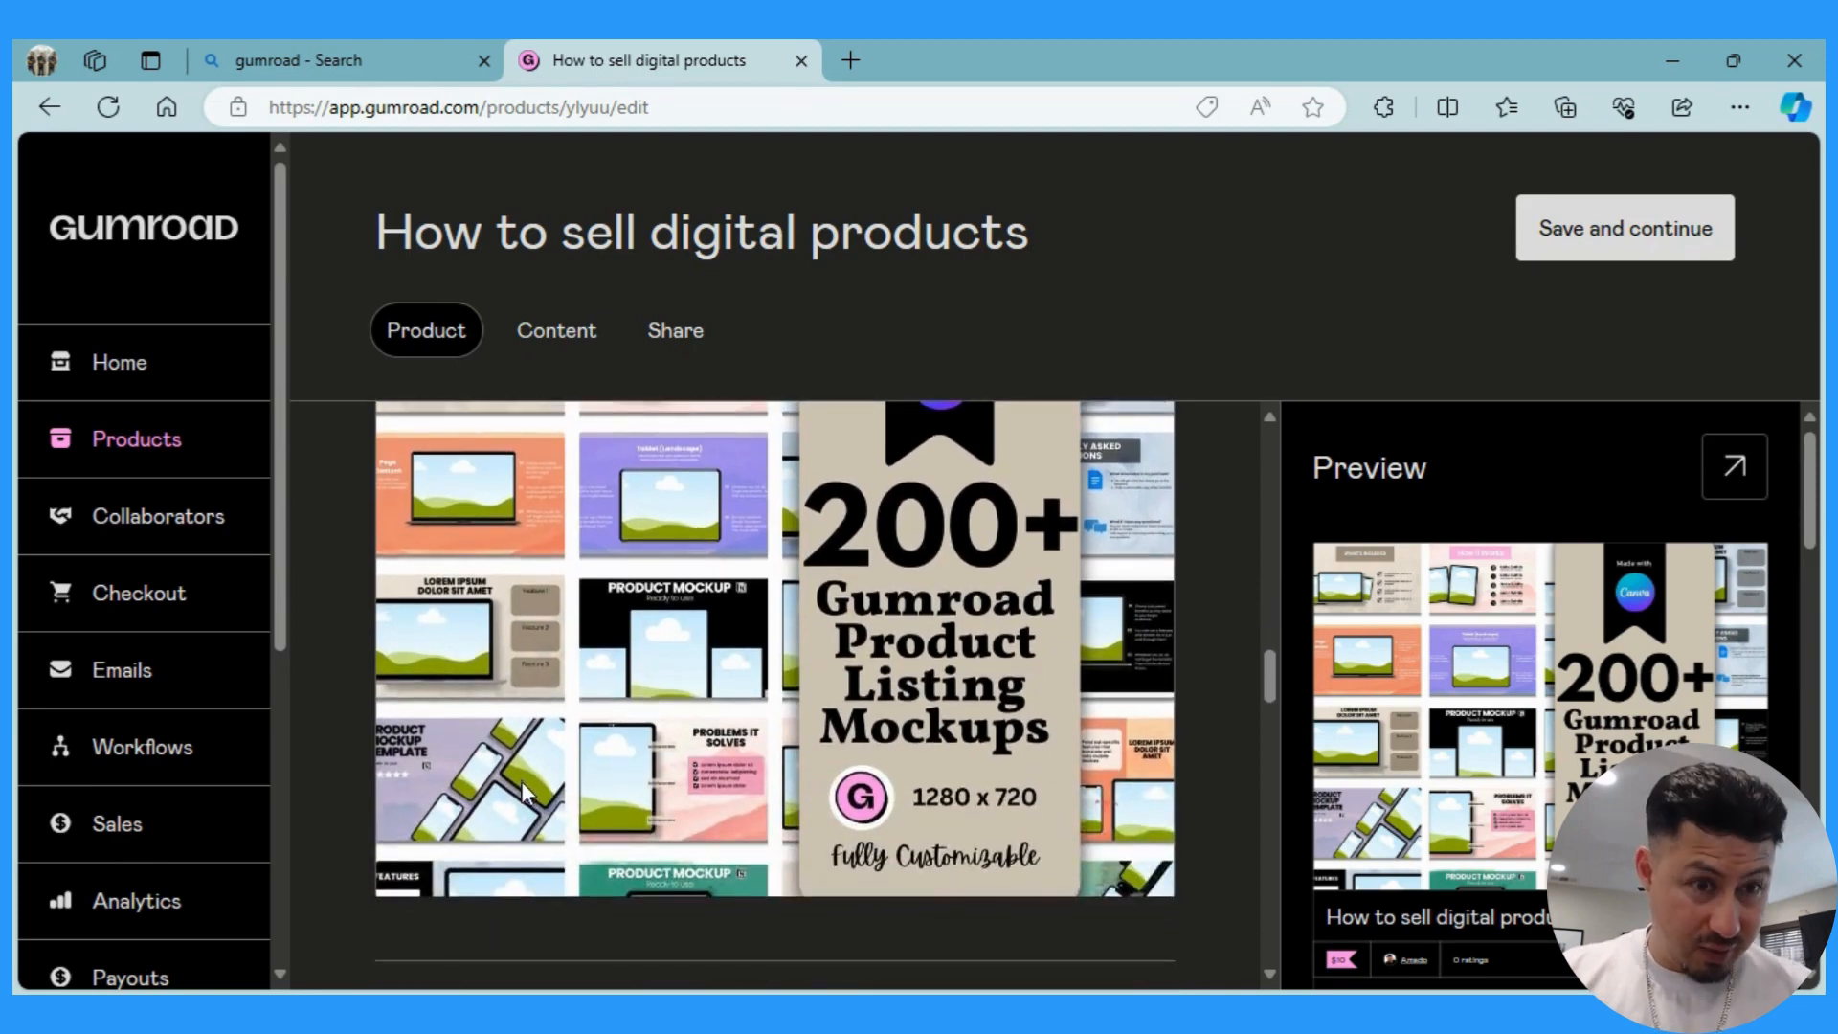
scroll(523, 791, down, 1)
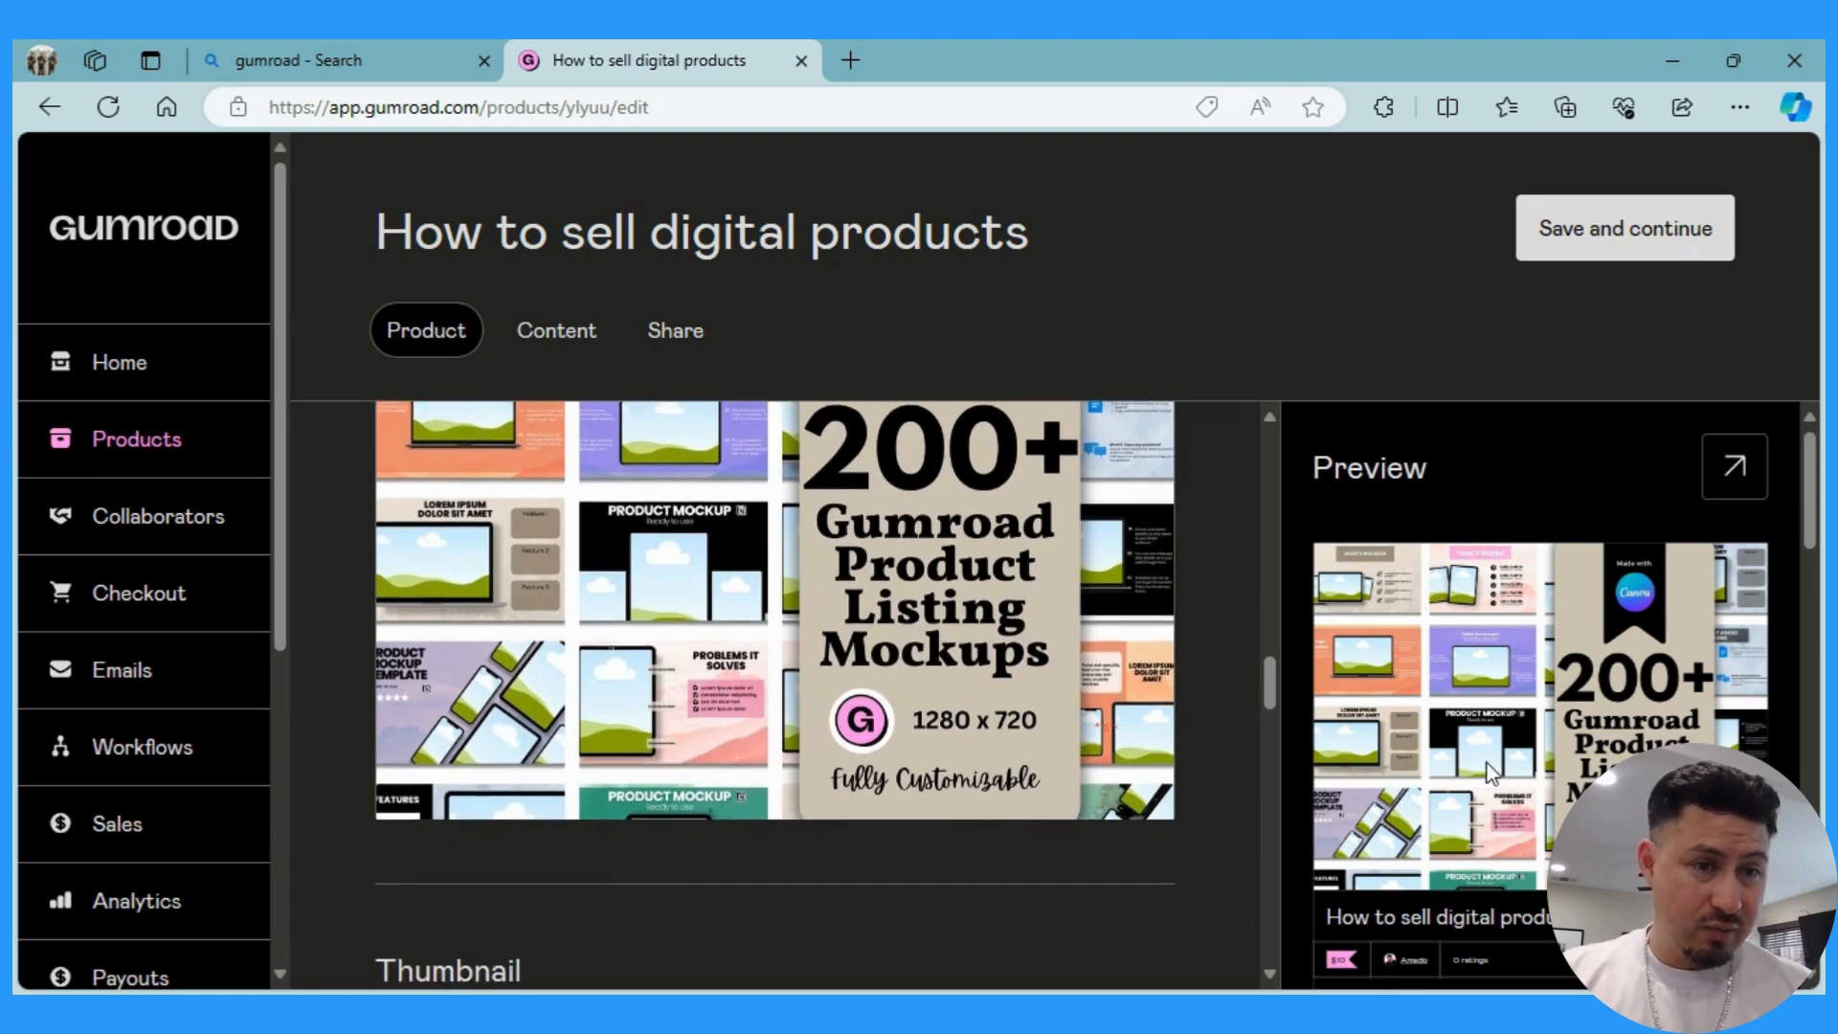
scroll(1486, 762, down, 1)
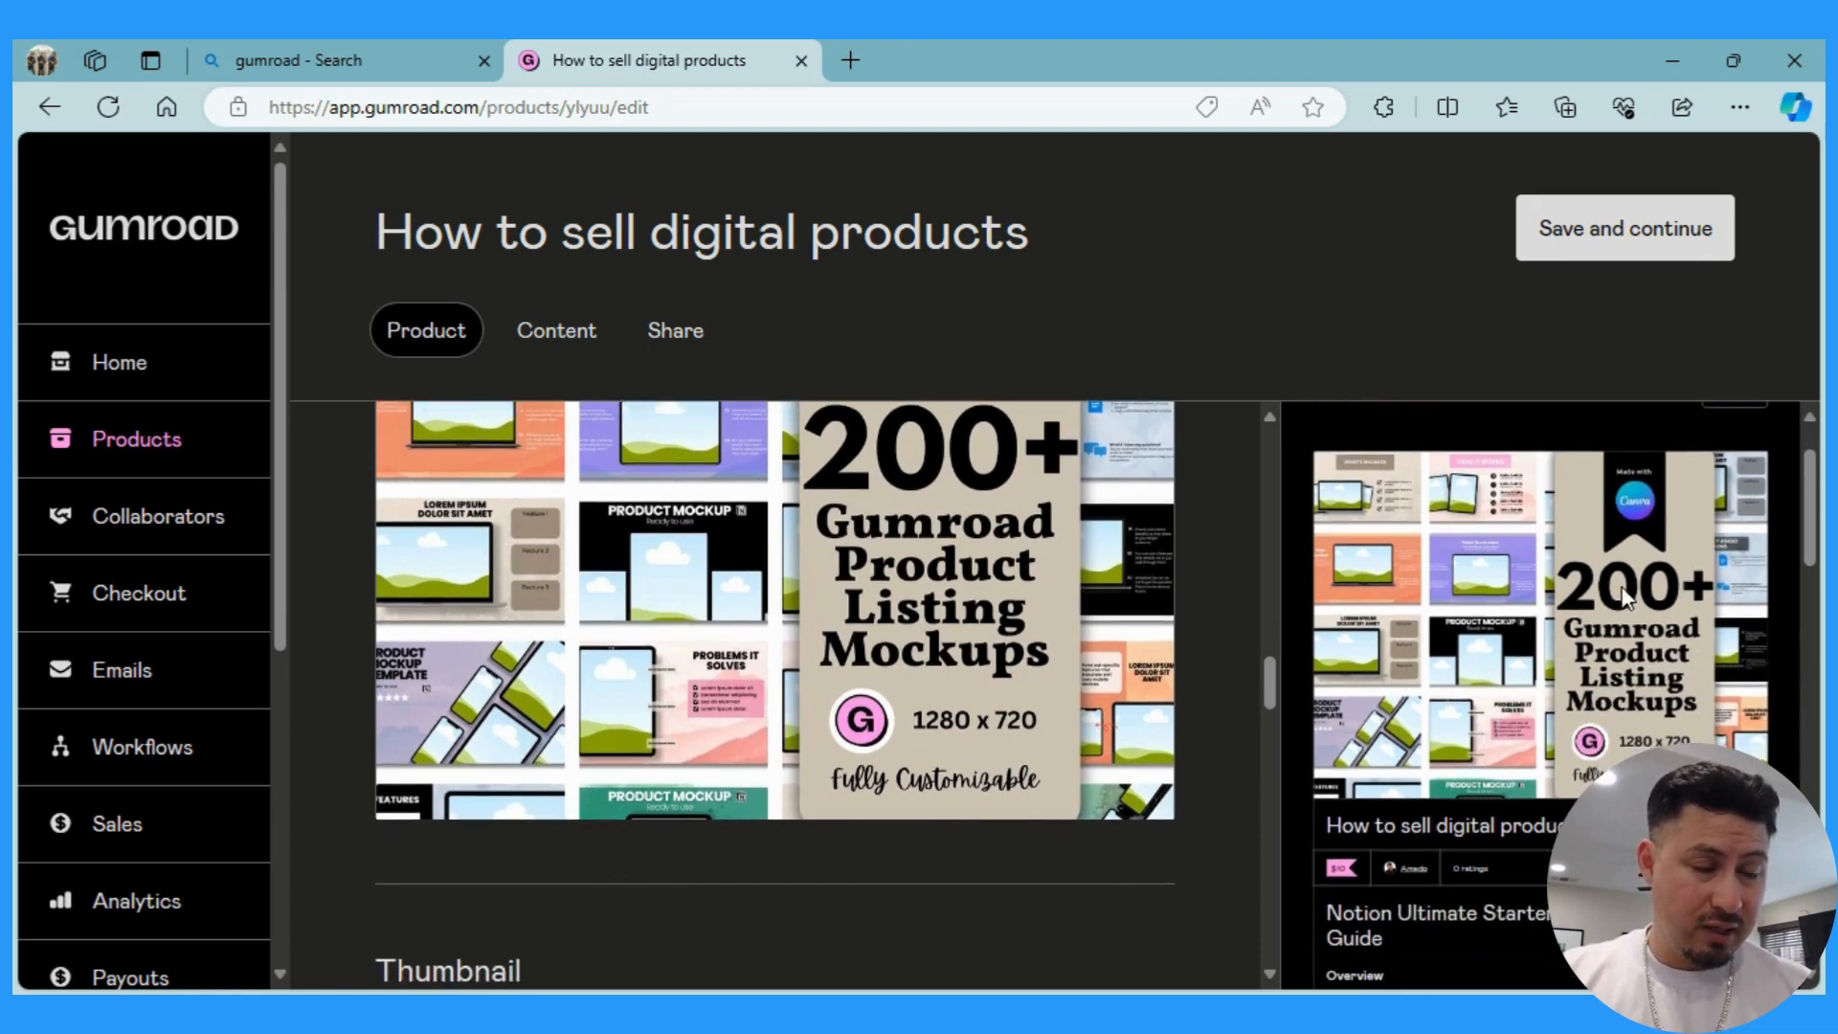
scroll(1549, 607, down, 4)
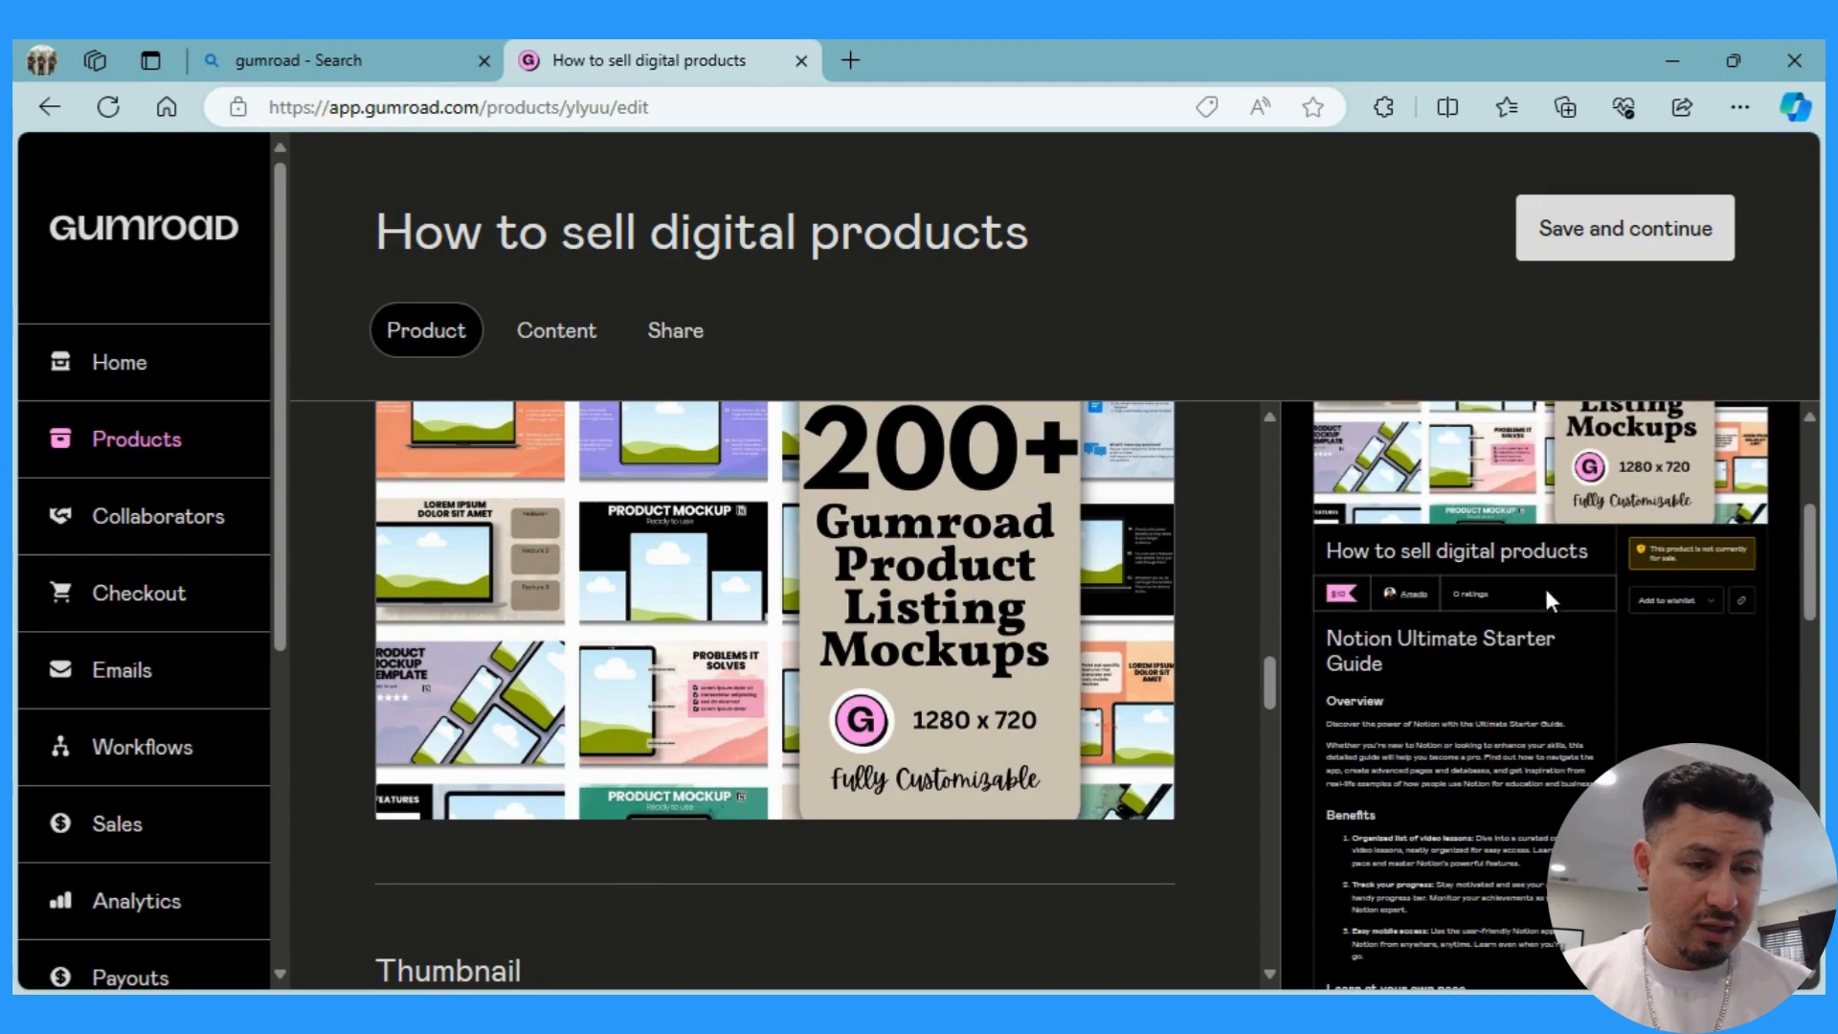
scroll(1503, 635, up, 5)
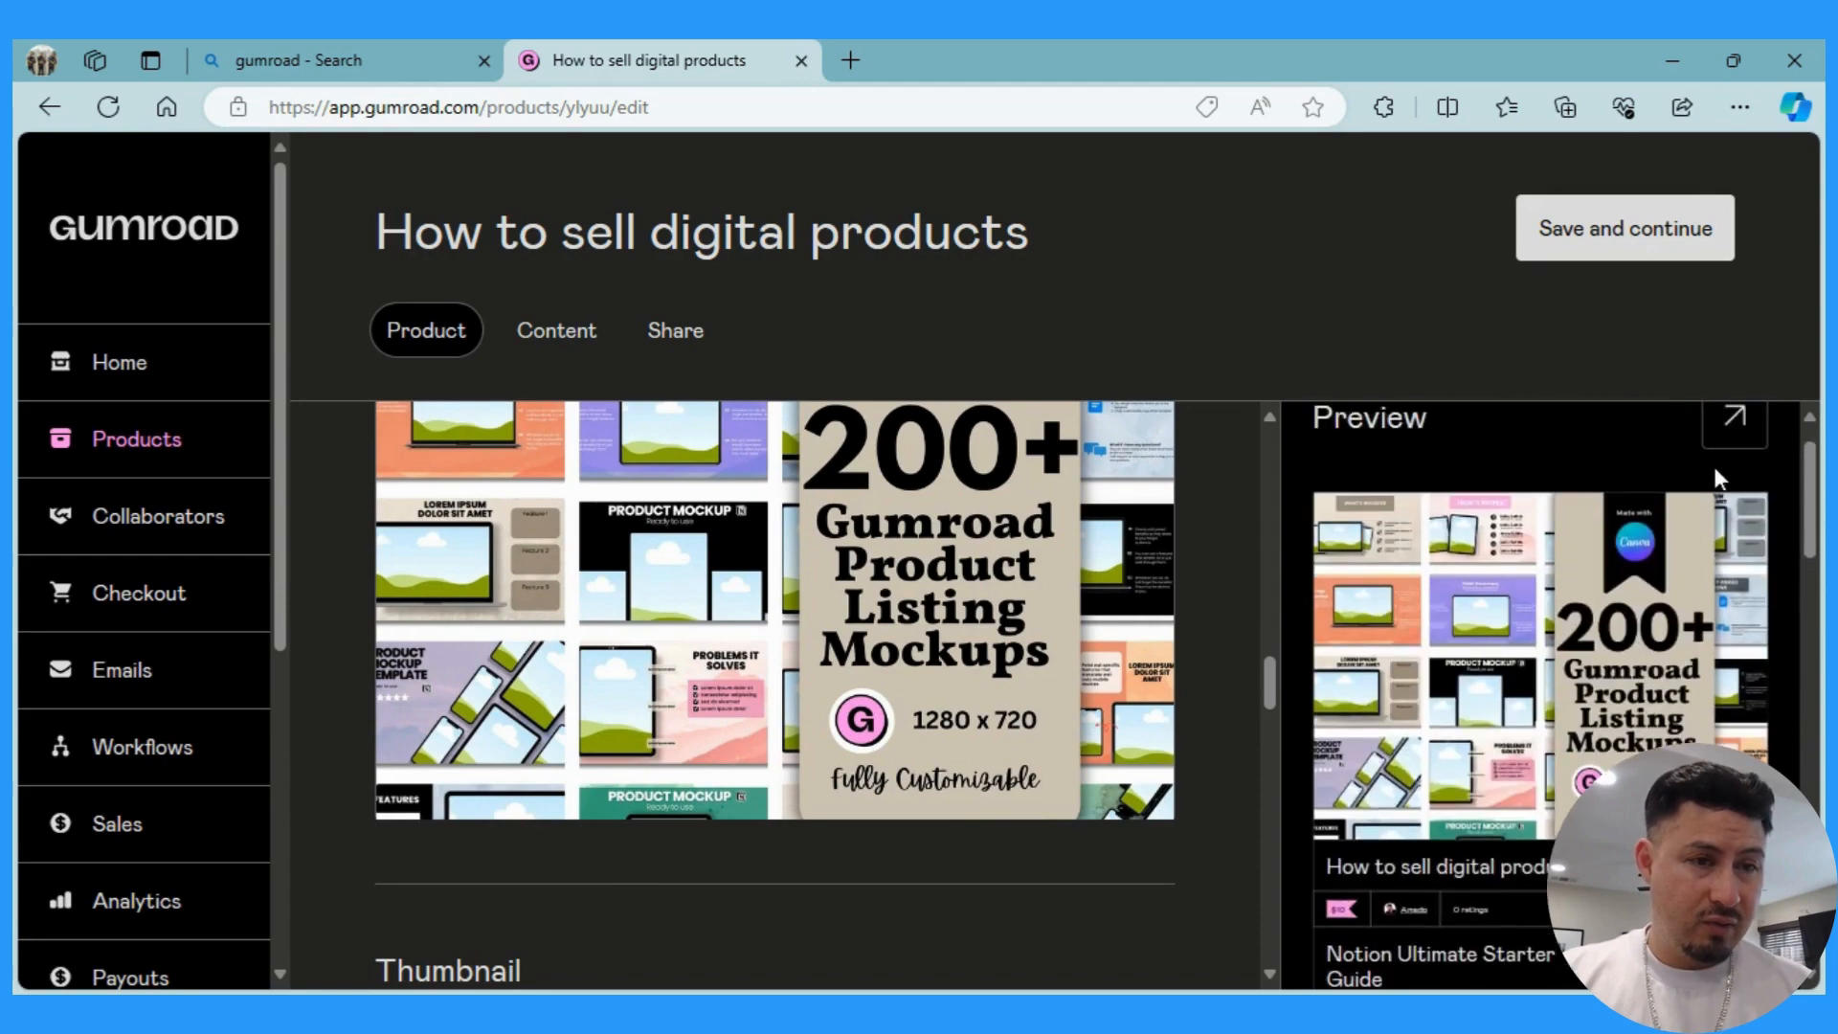
click(1750, 433)
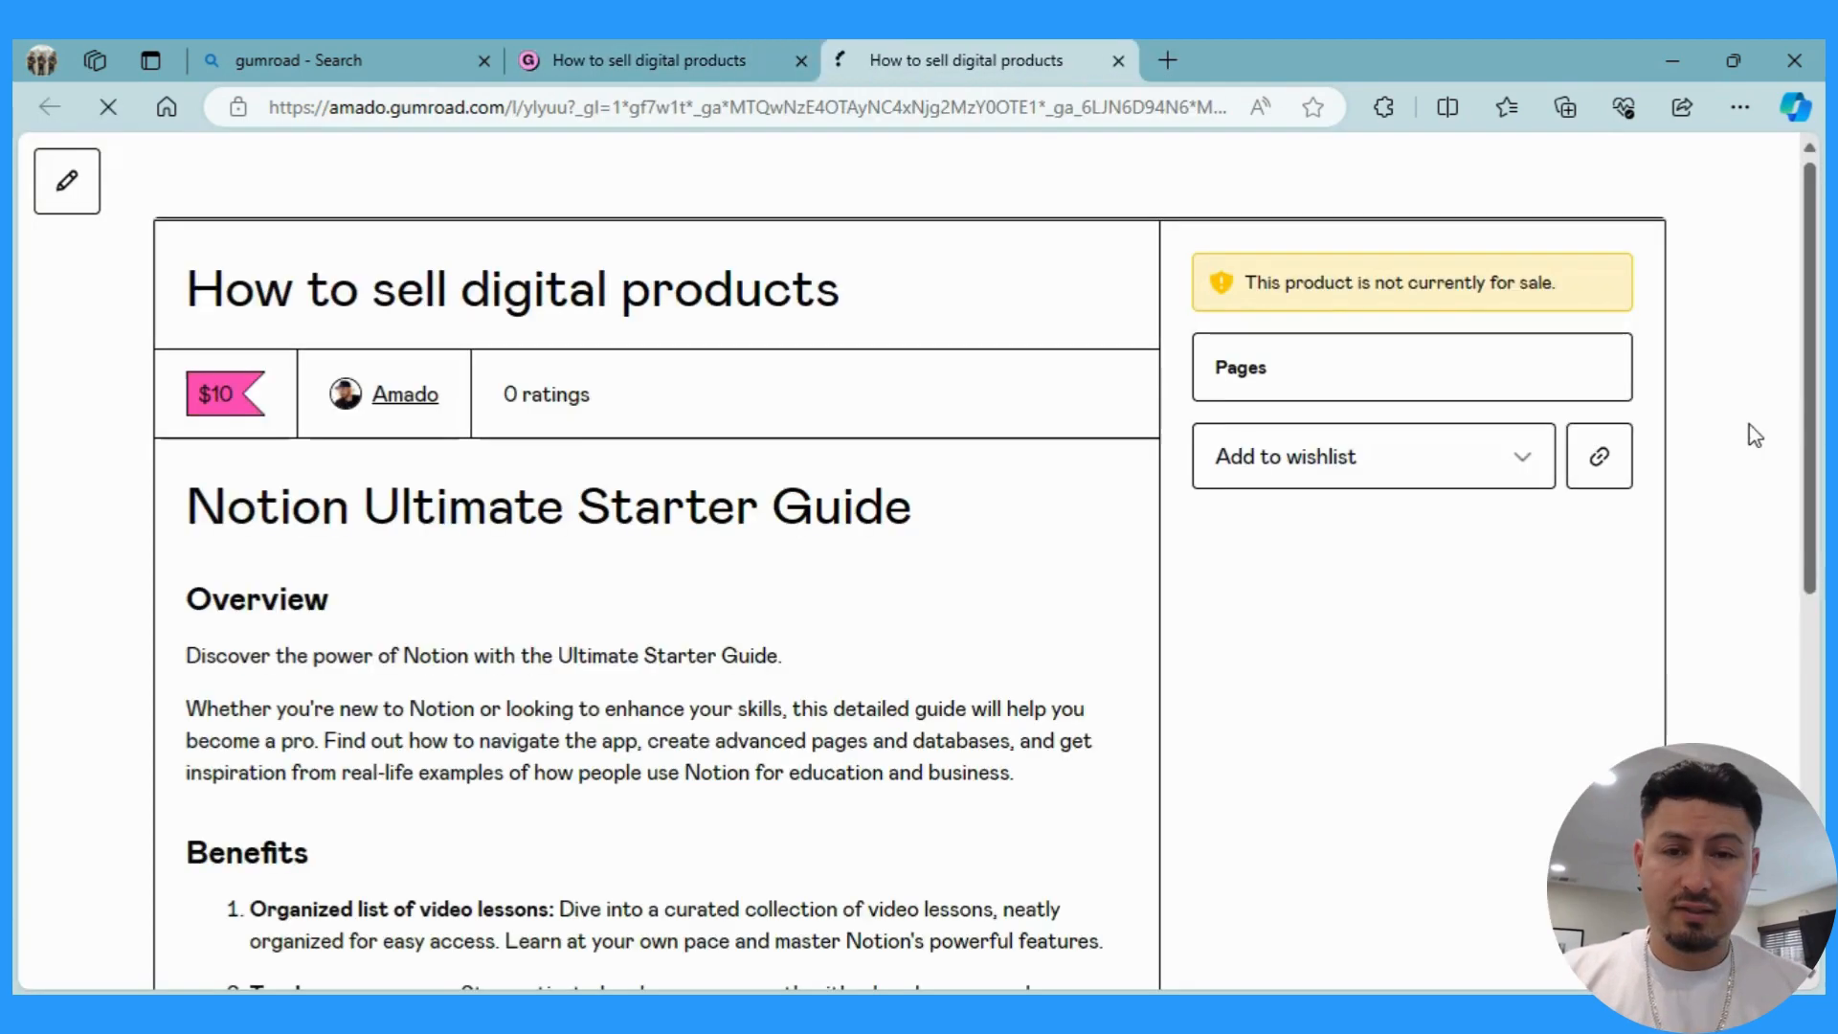
Examine how the cover image displays on the full product page, and close that page.
scroll(853, 493, down, 3)
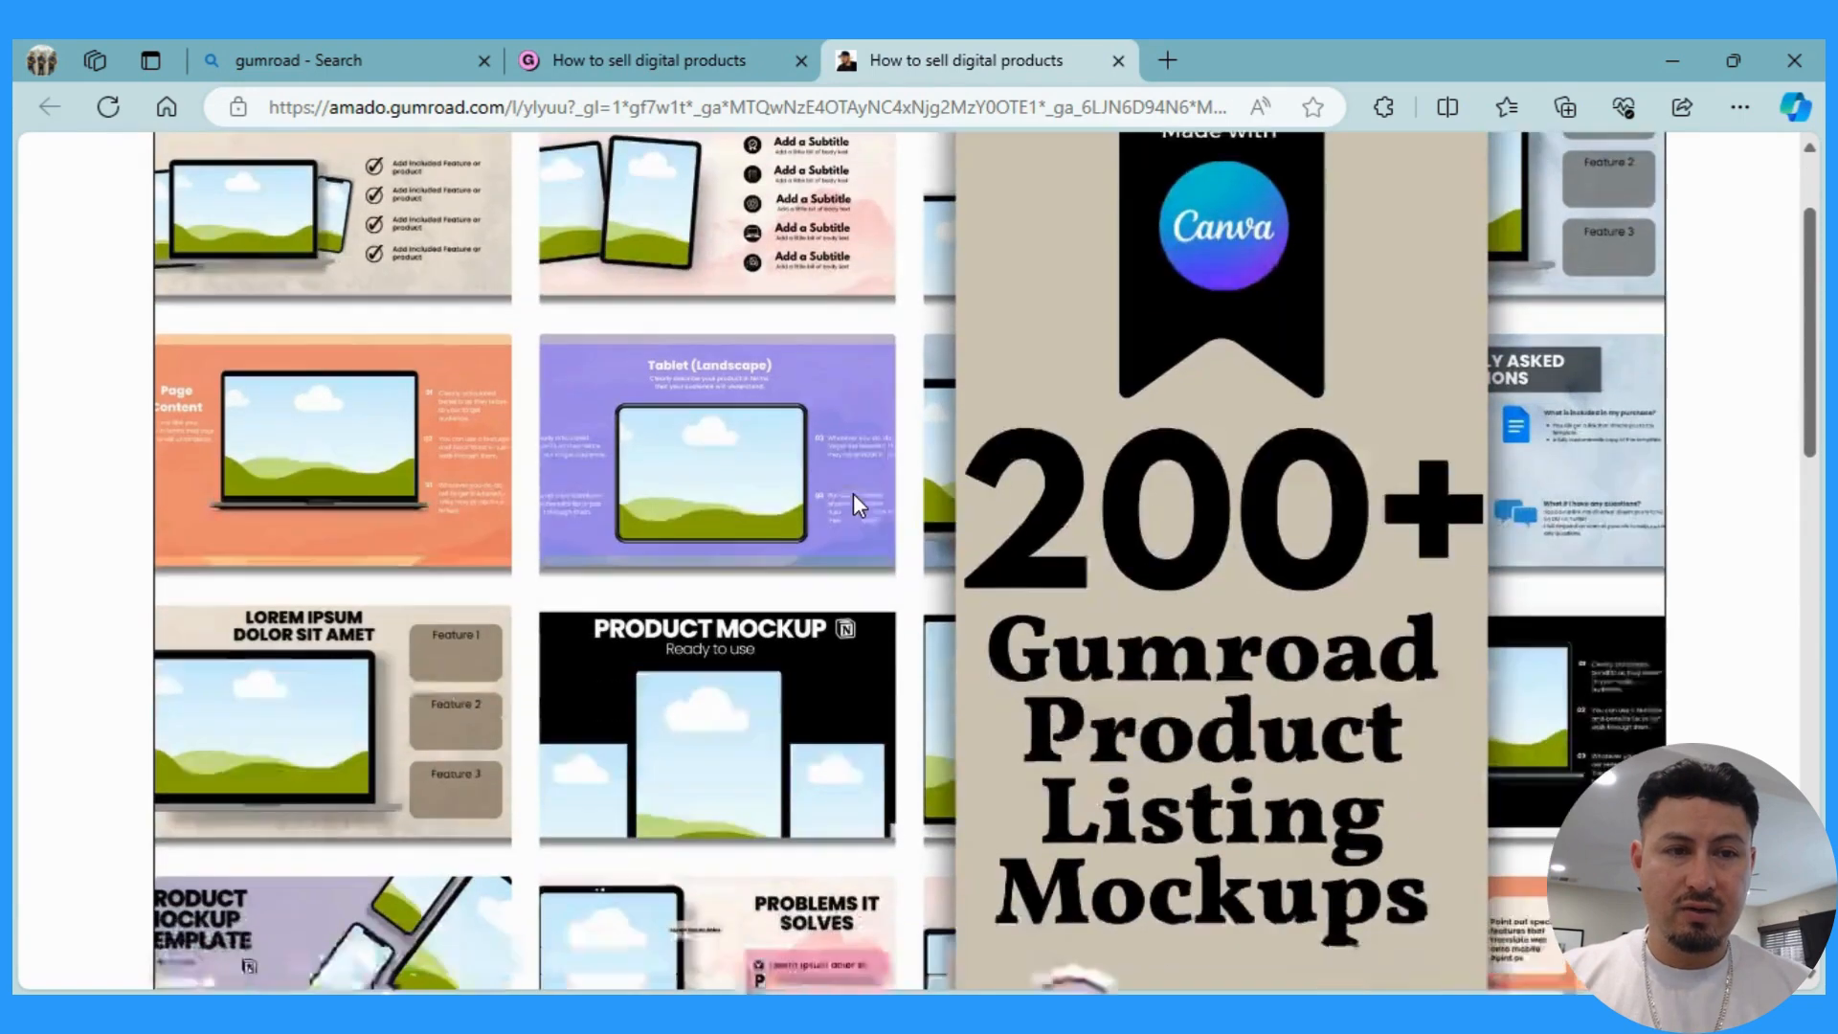
scroll(855, 499, down, 2)
scroll(855, 498, up, 2)
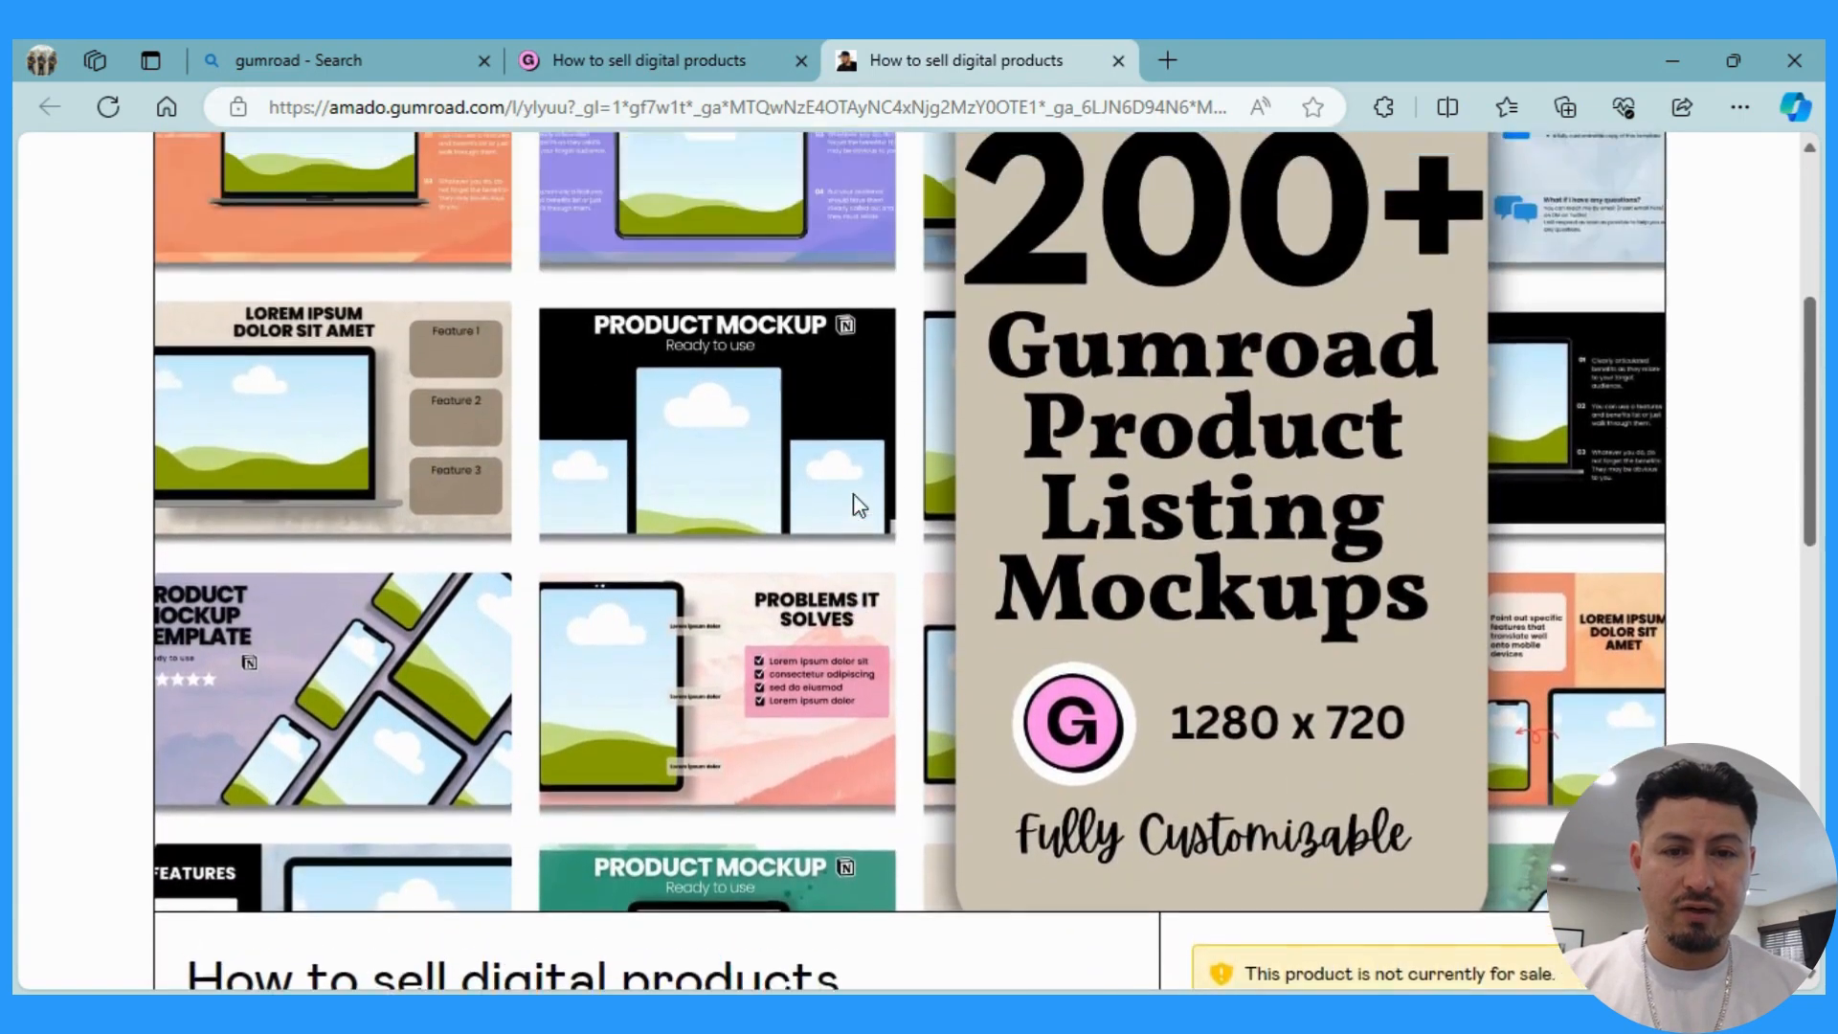
scroll(855, 506, up, 3)
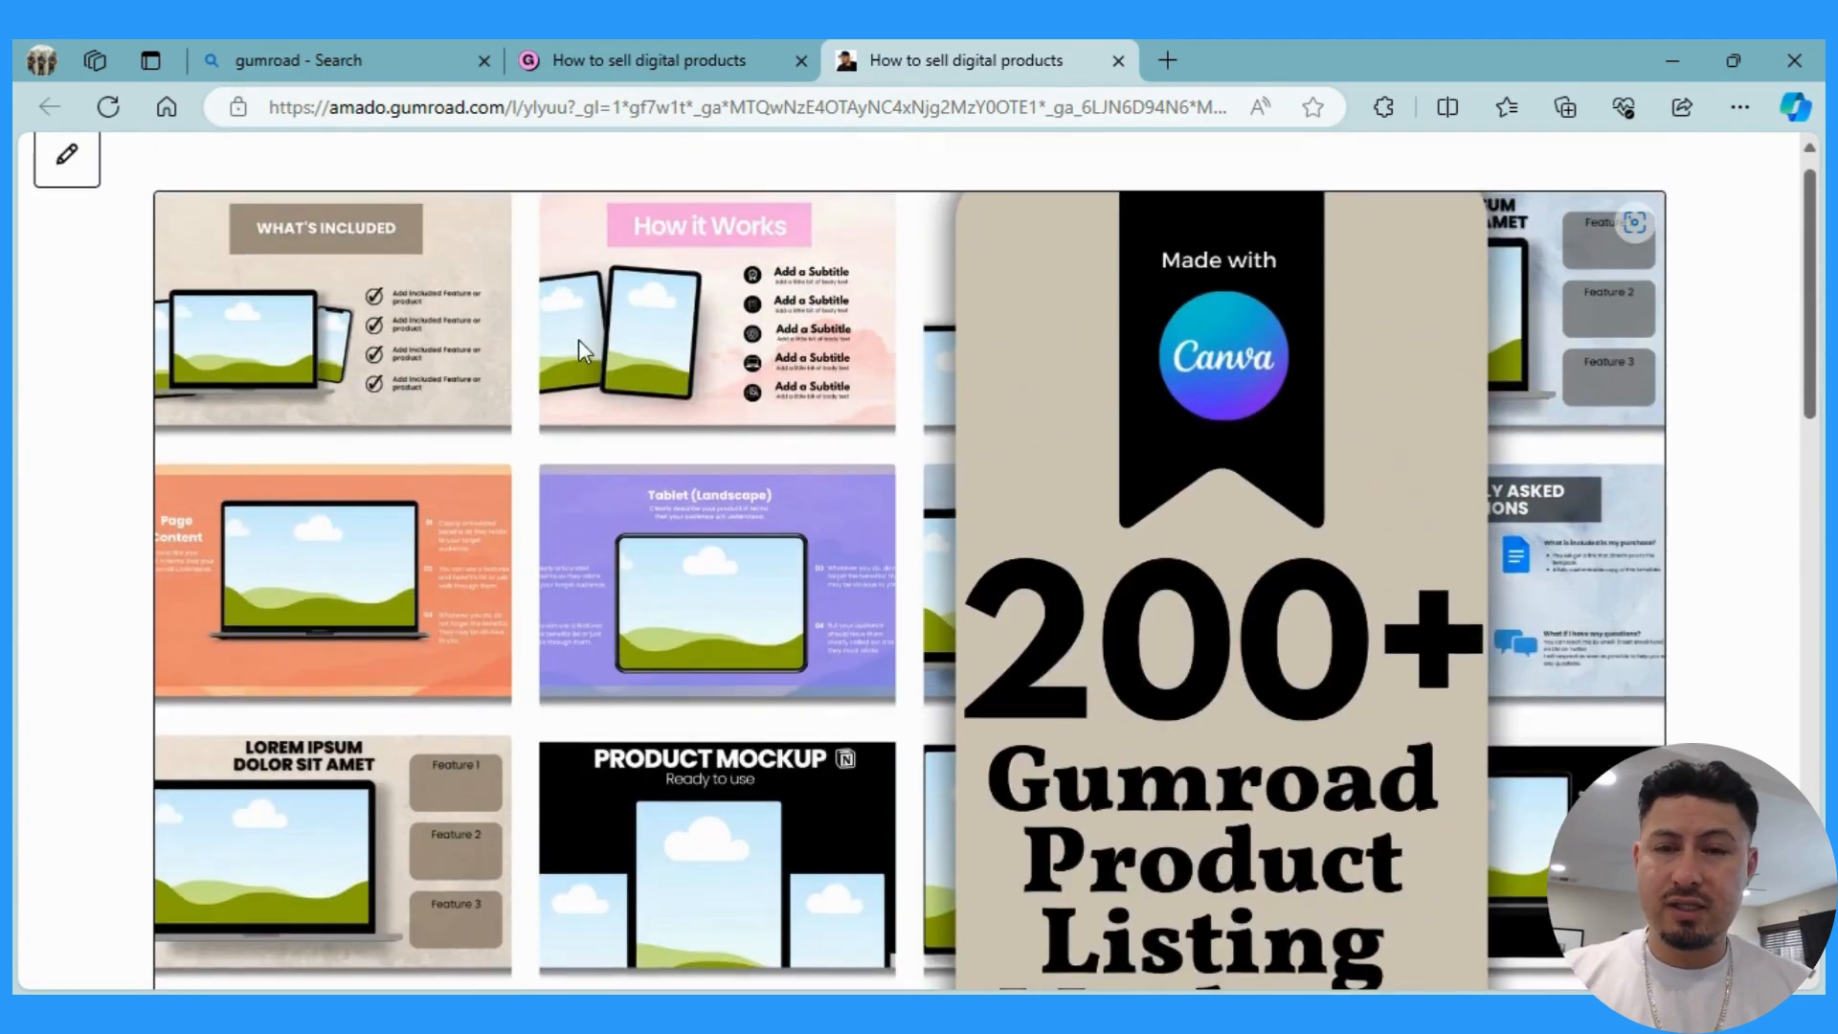
scroll(881, 434, up, 1)
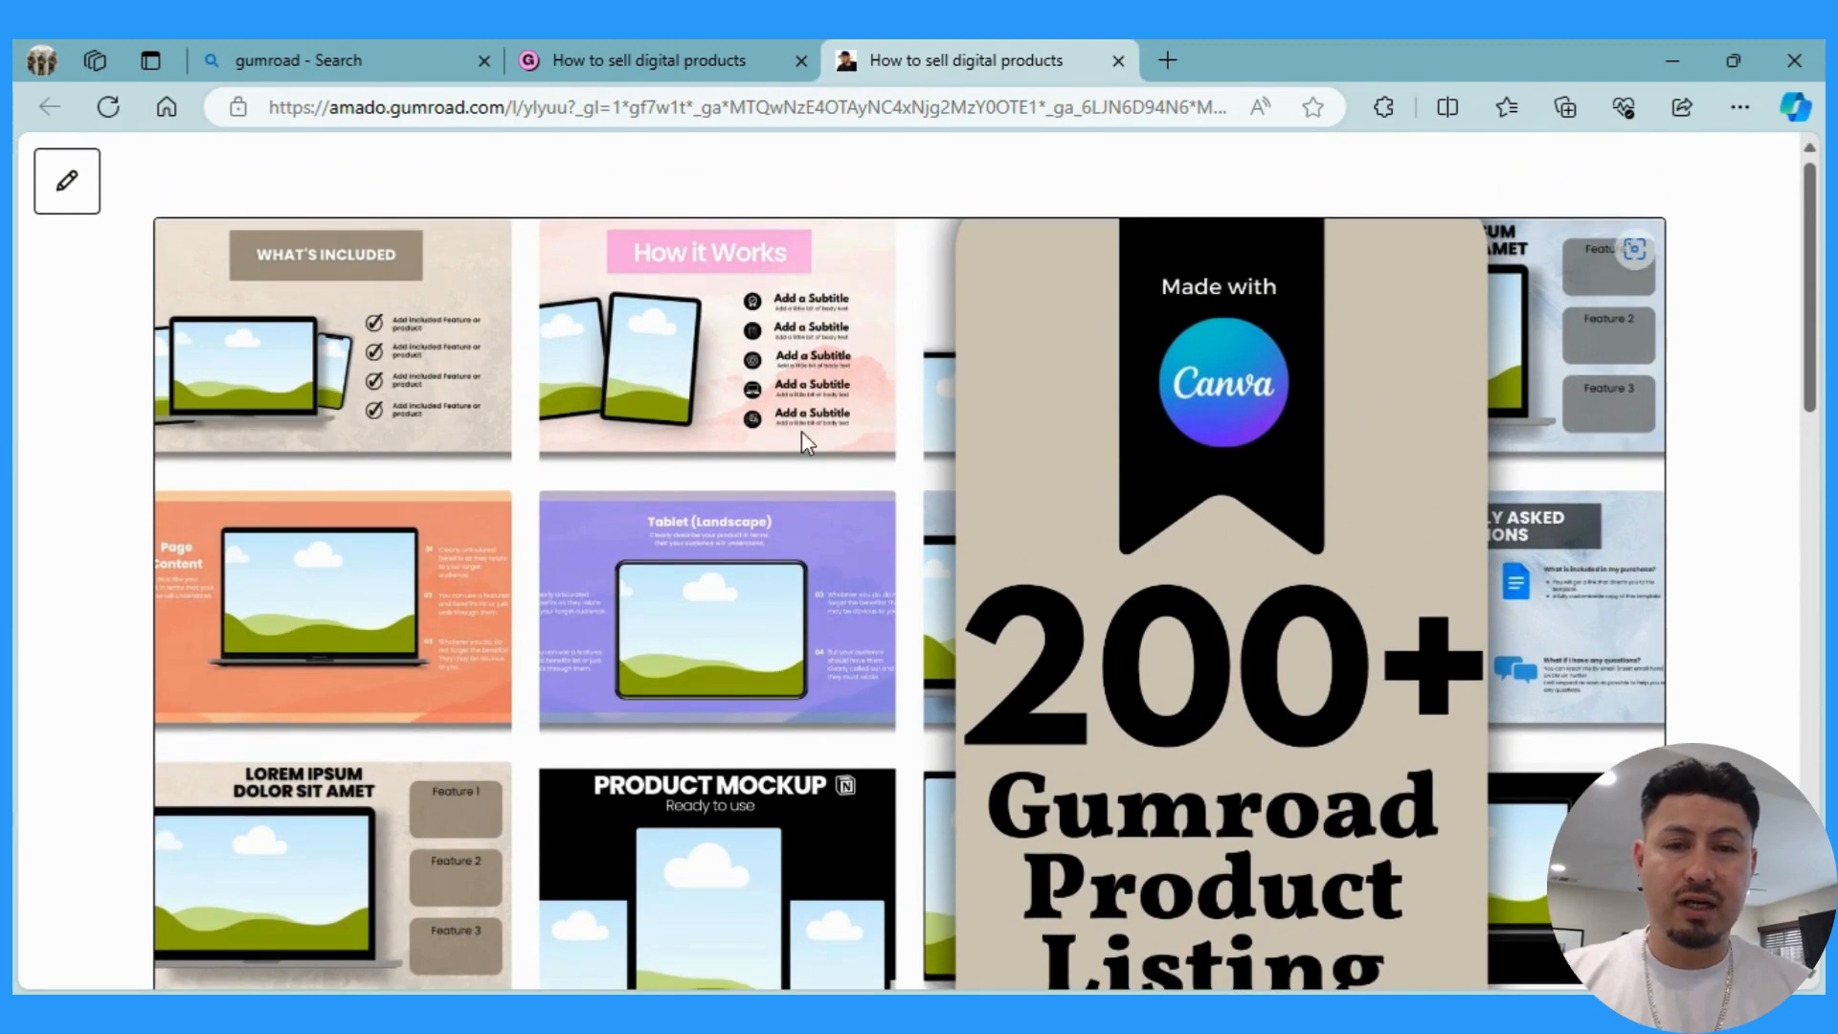
scroll(841, 870, down, 3)
scroll(842, 870, down, 1)
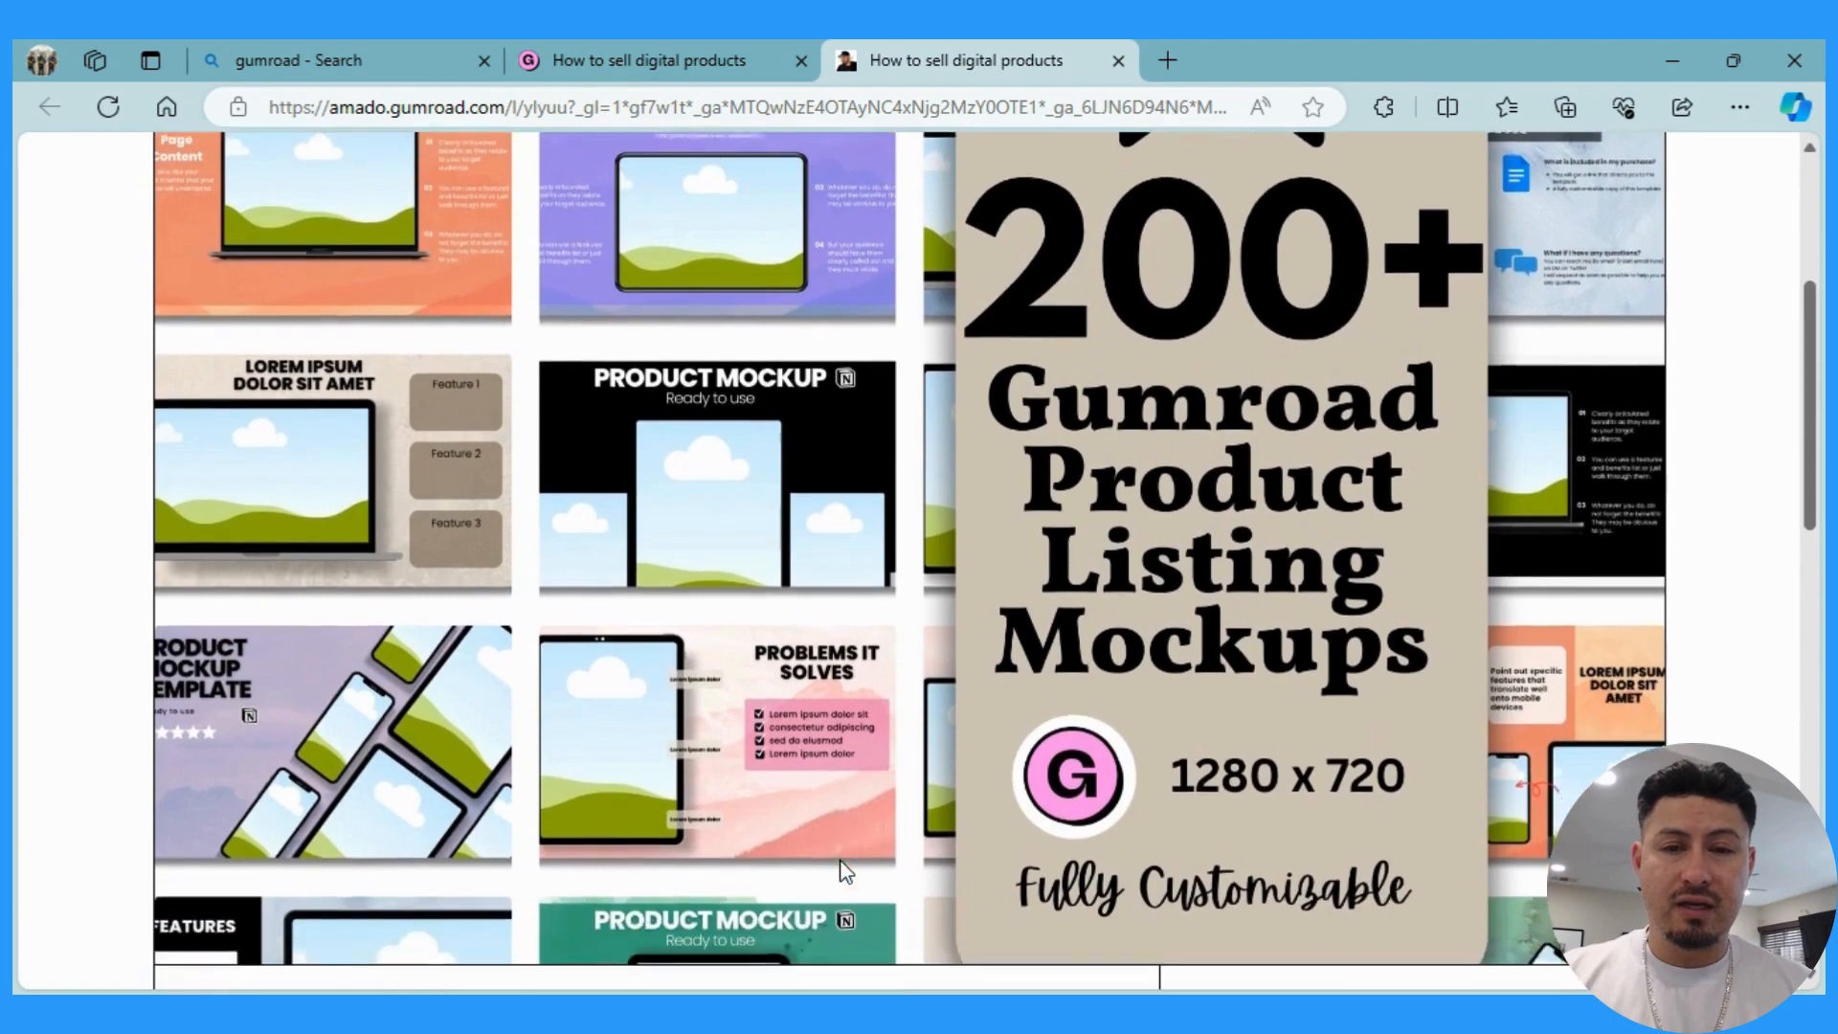
scroll(842, 869, up, 3)
scroll(843, 869, up, 1)
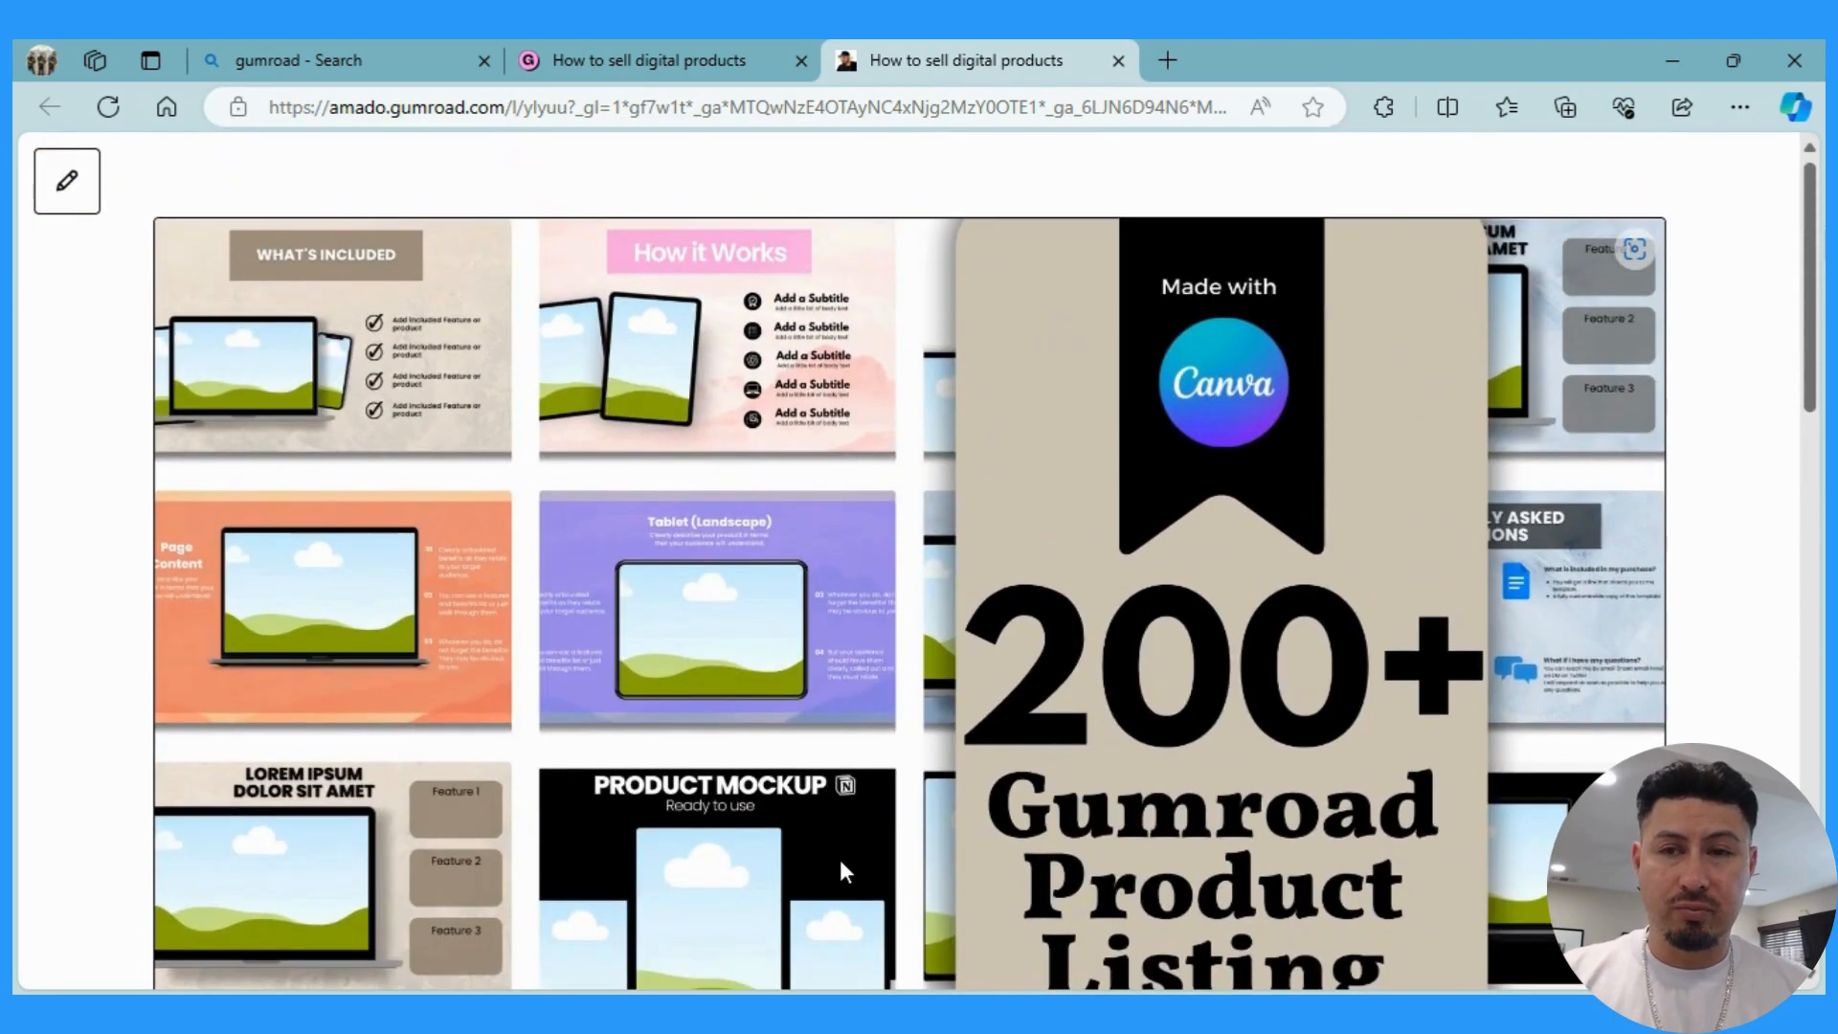
click(1118, 61)
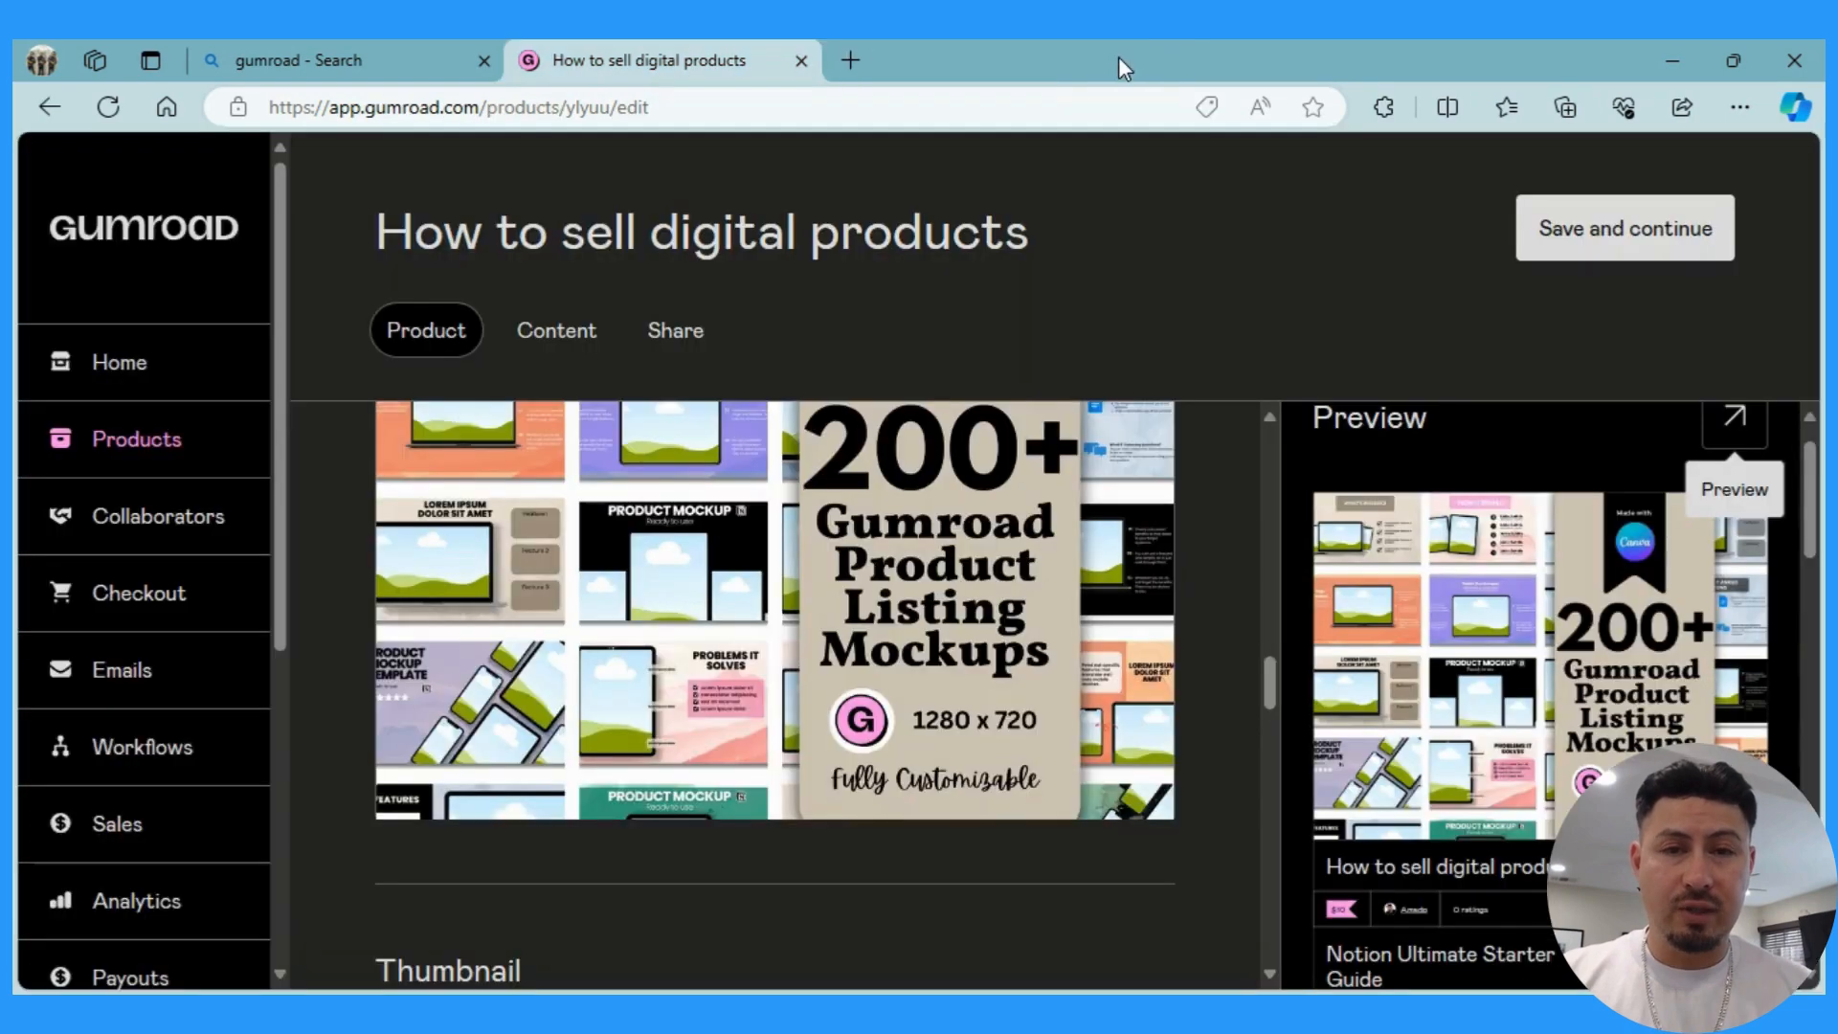
Examine the cover and thumbnail sections, opening the thumbnail's upload options and closing them without choosing a file.
scroll(787, 674, up, 3)
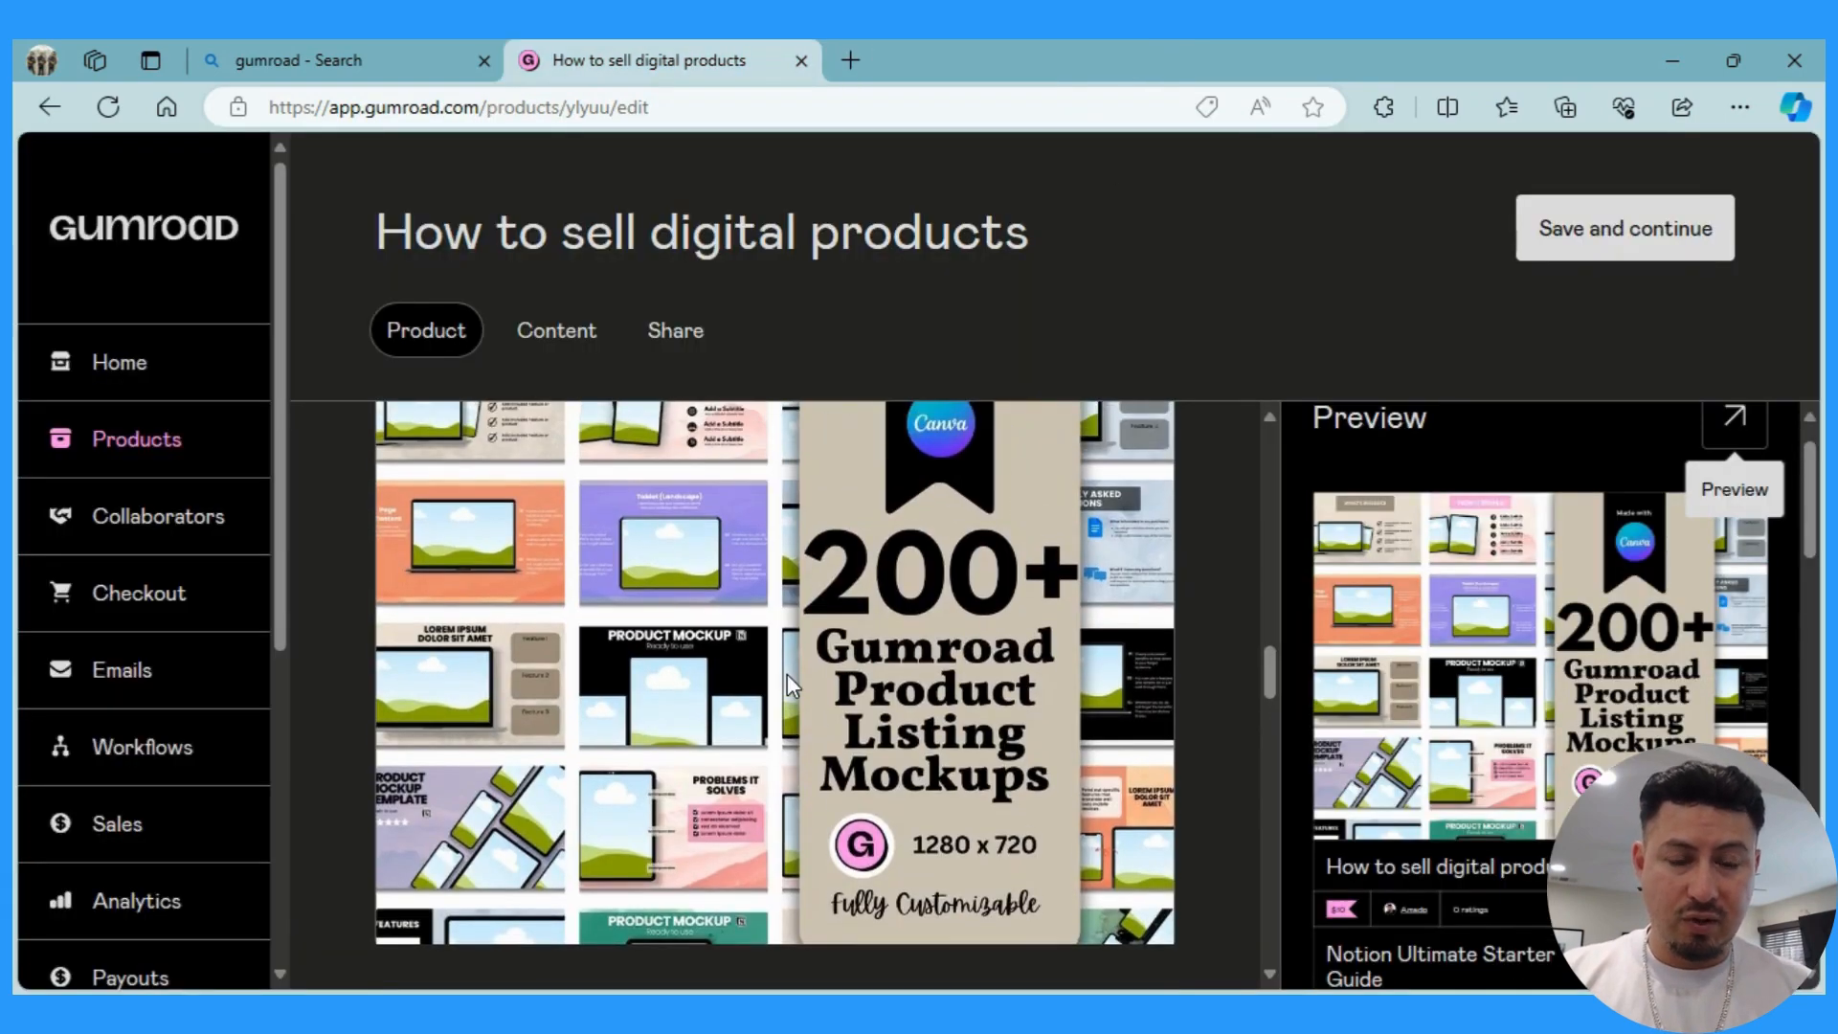
scroll(624, 651, down, 5)
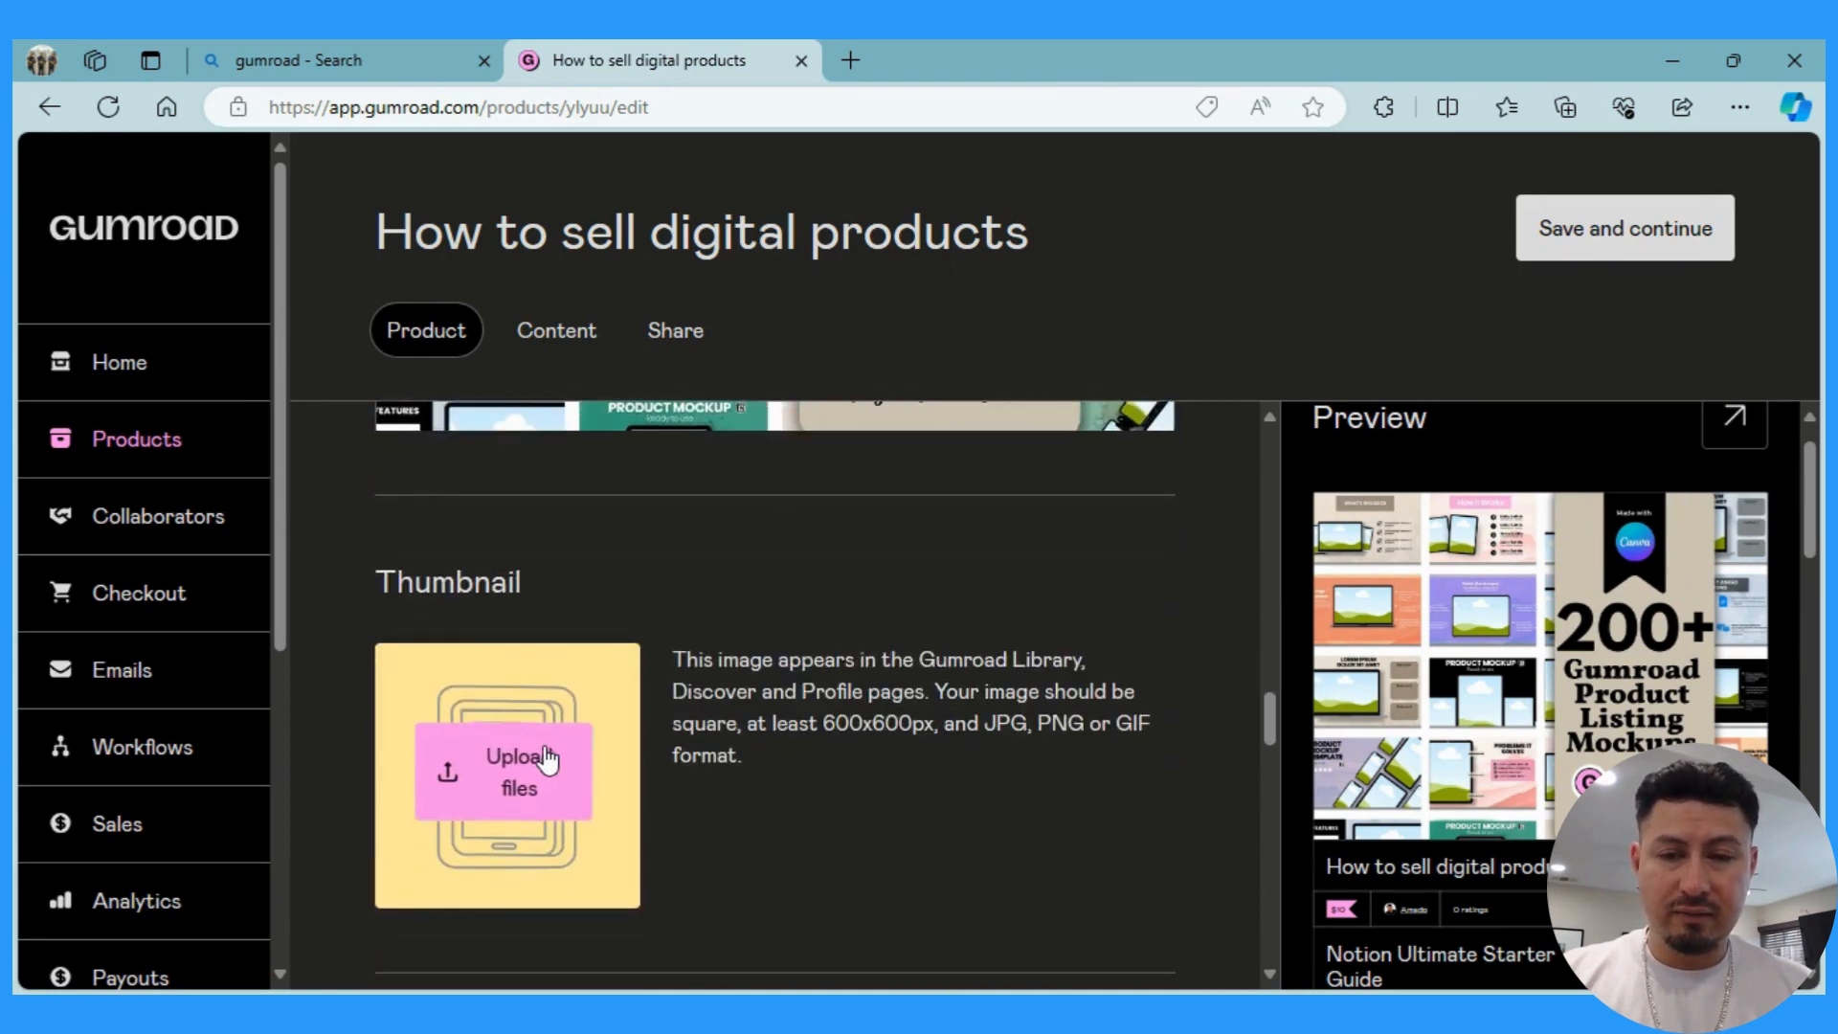
click(546, 758)
scroll(783, 769, down, 2)
scroll(783, 769, down, 3)
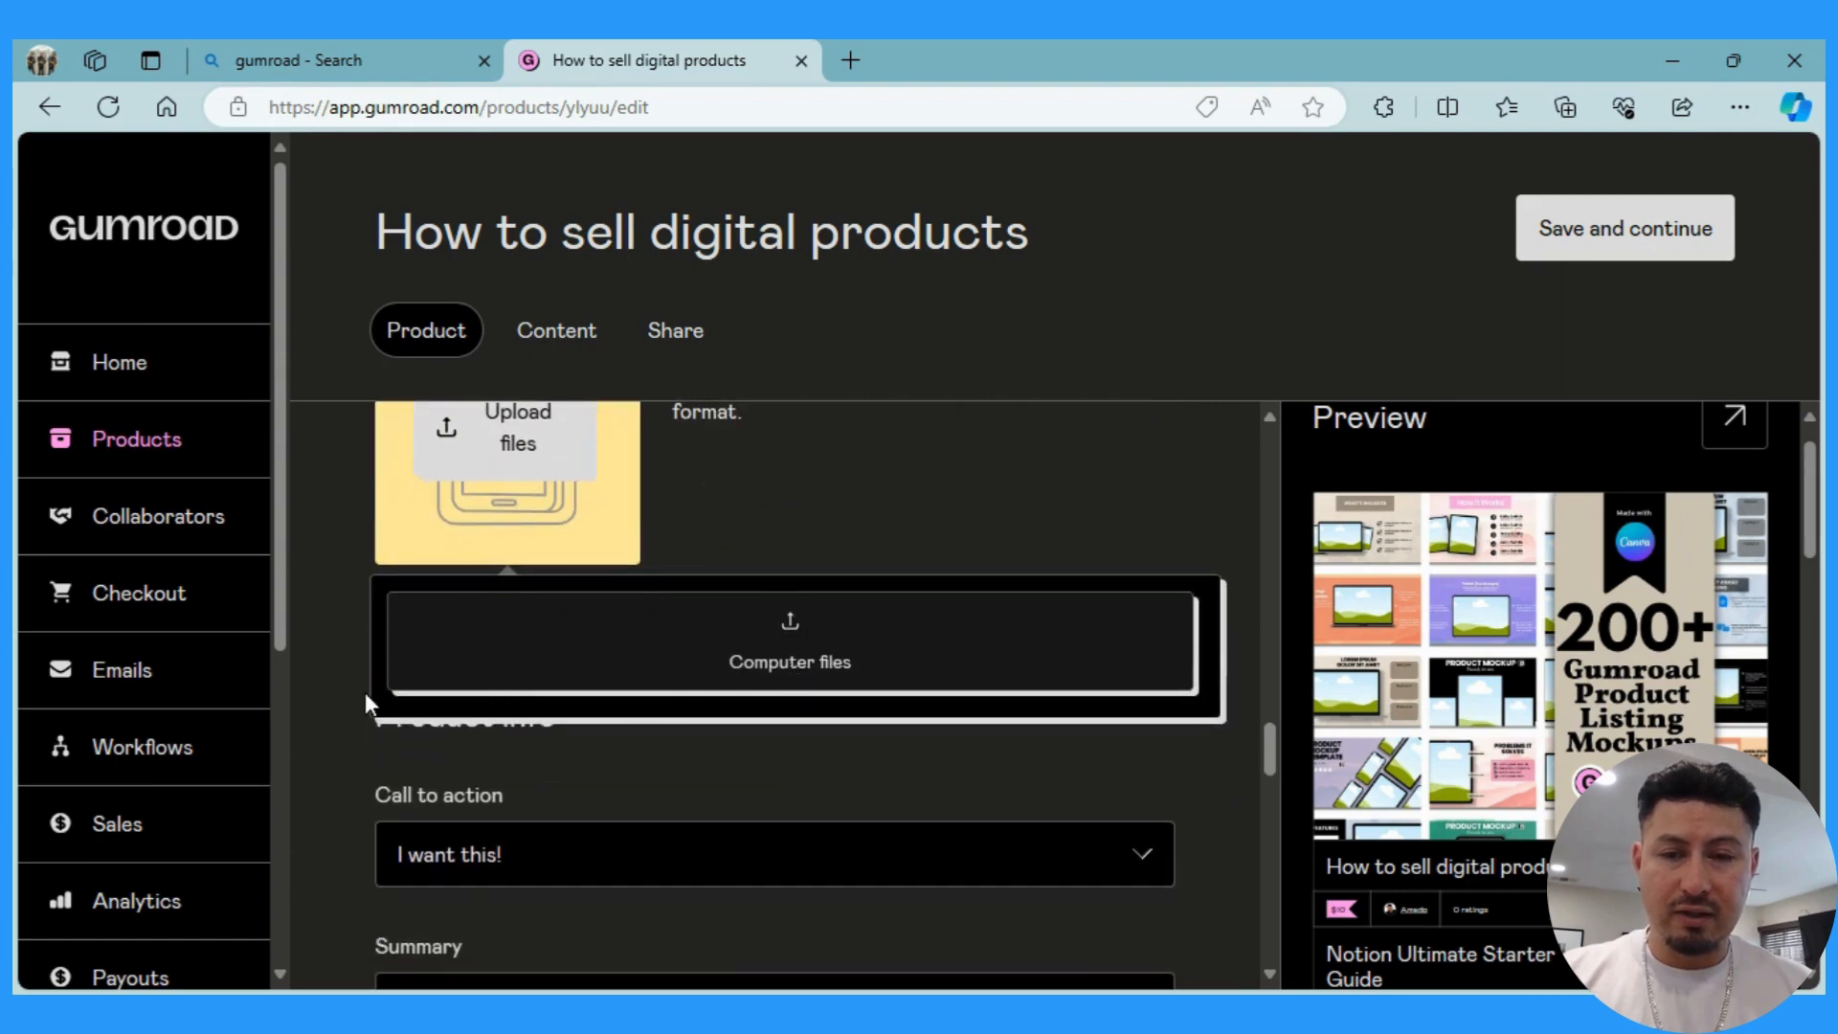
click(321, 697)
Review the available call to action options for the product against the preview, keeping "I want this!".
scroll(496, 809, down, 3)
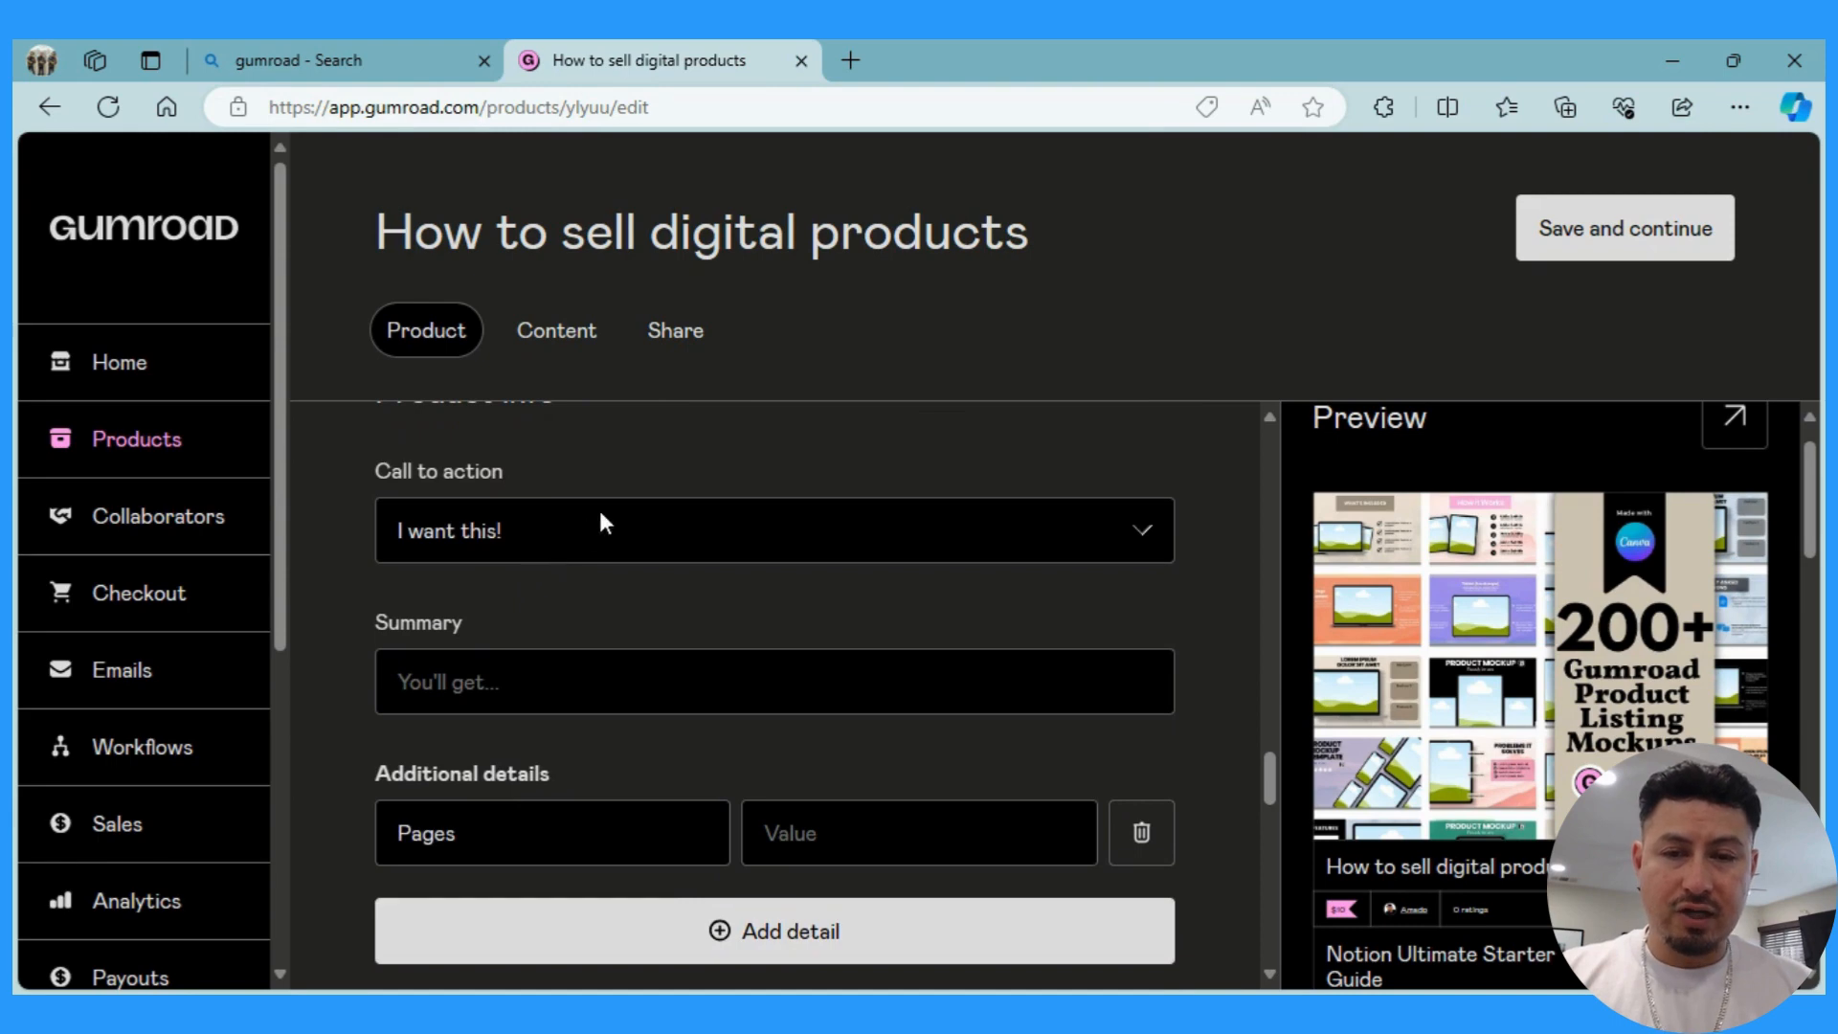
scroll(1493, 852, down, 3)
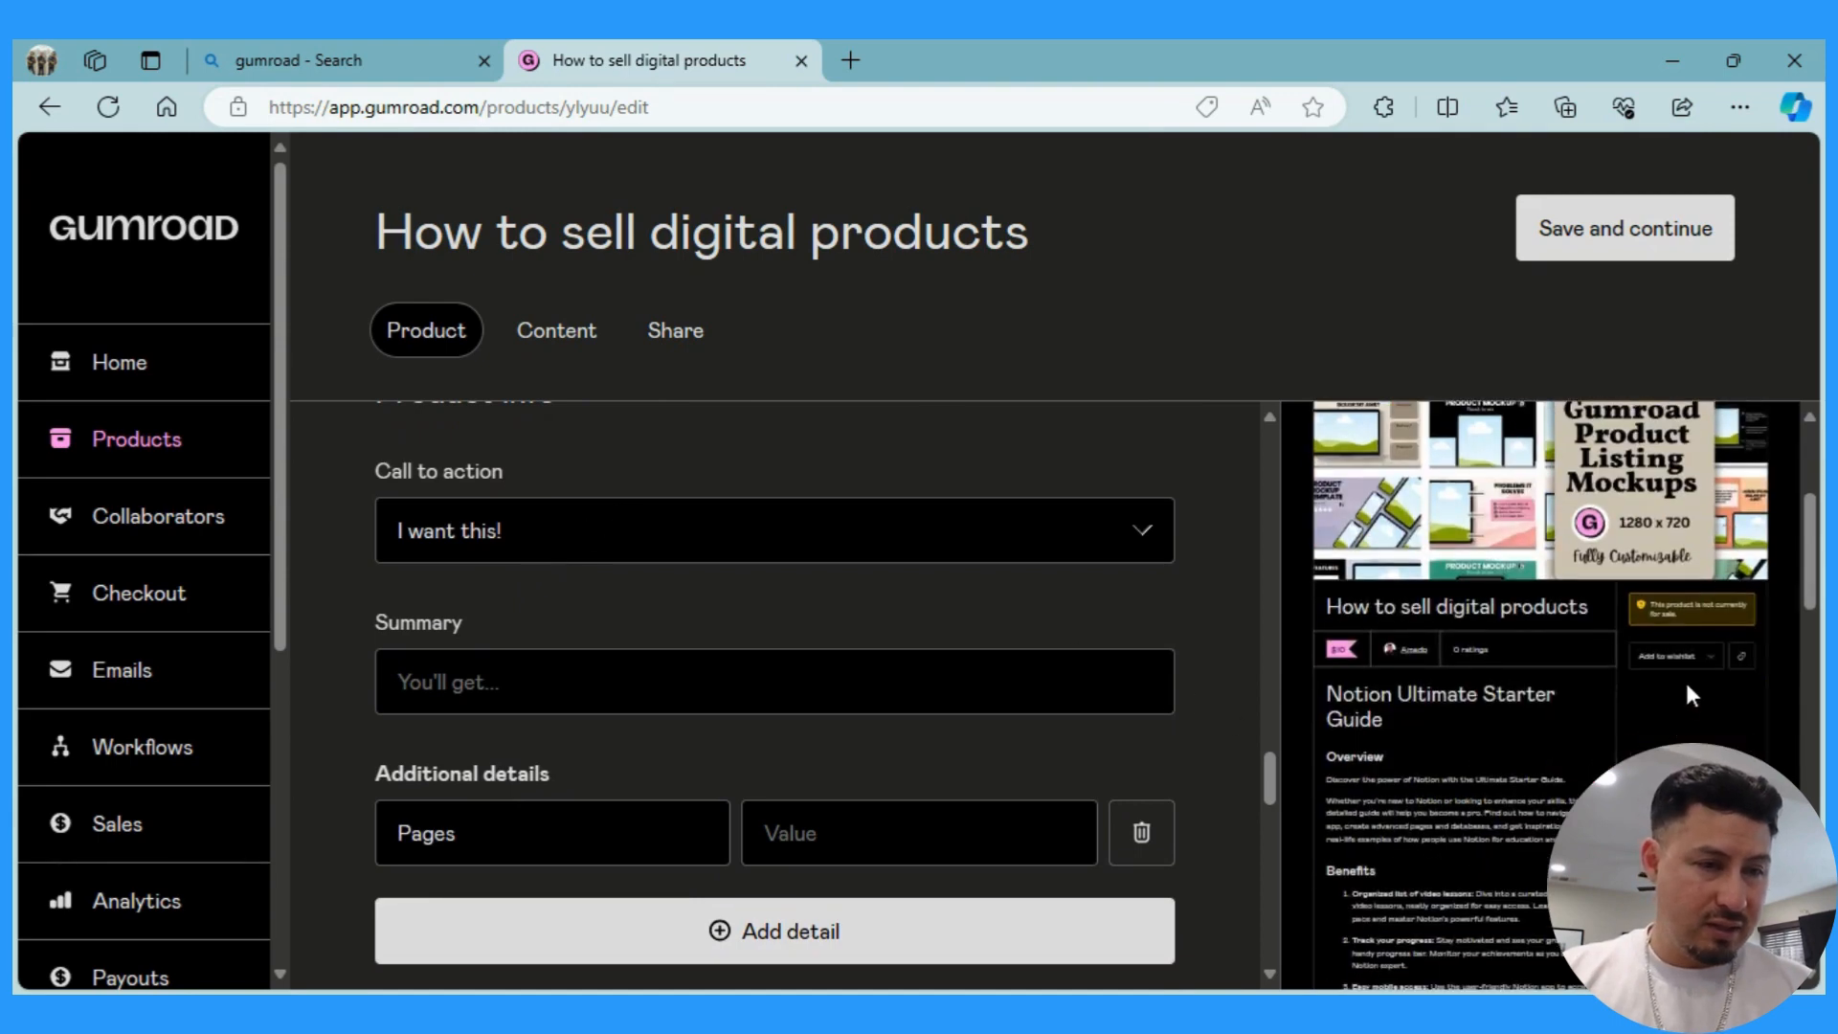
click(647, 525)
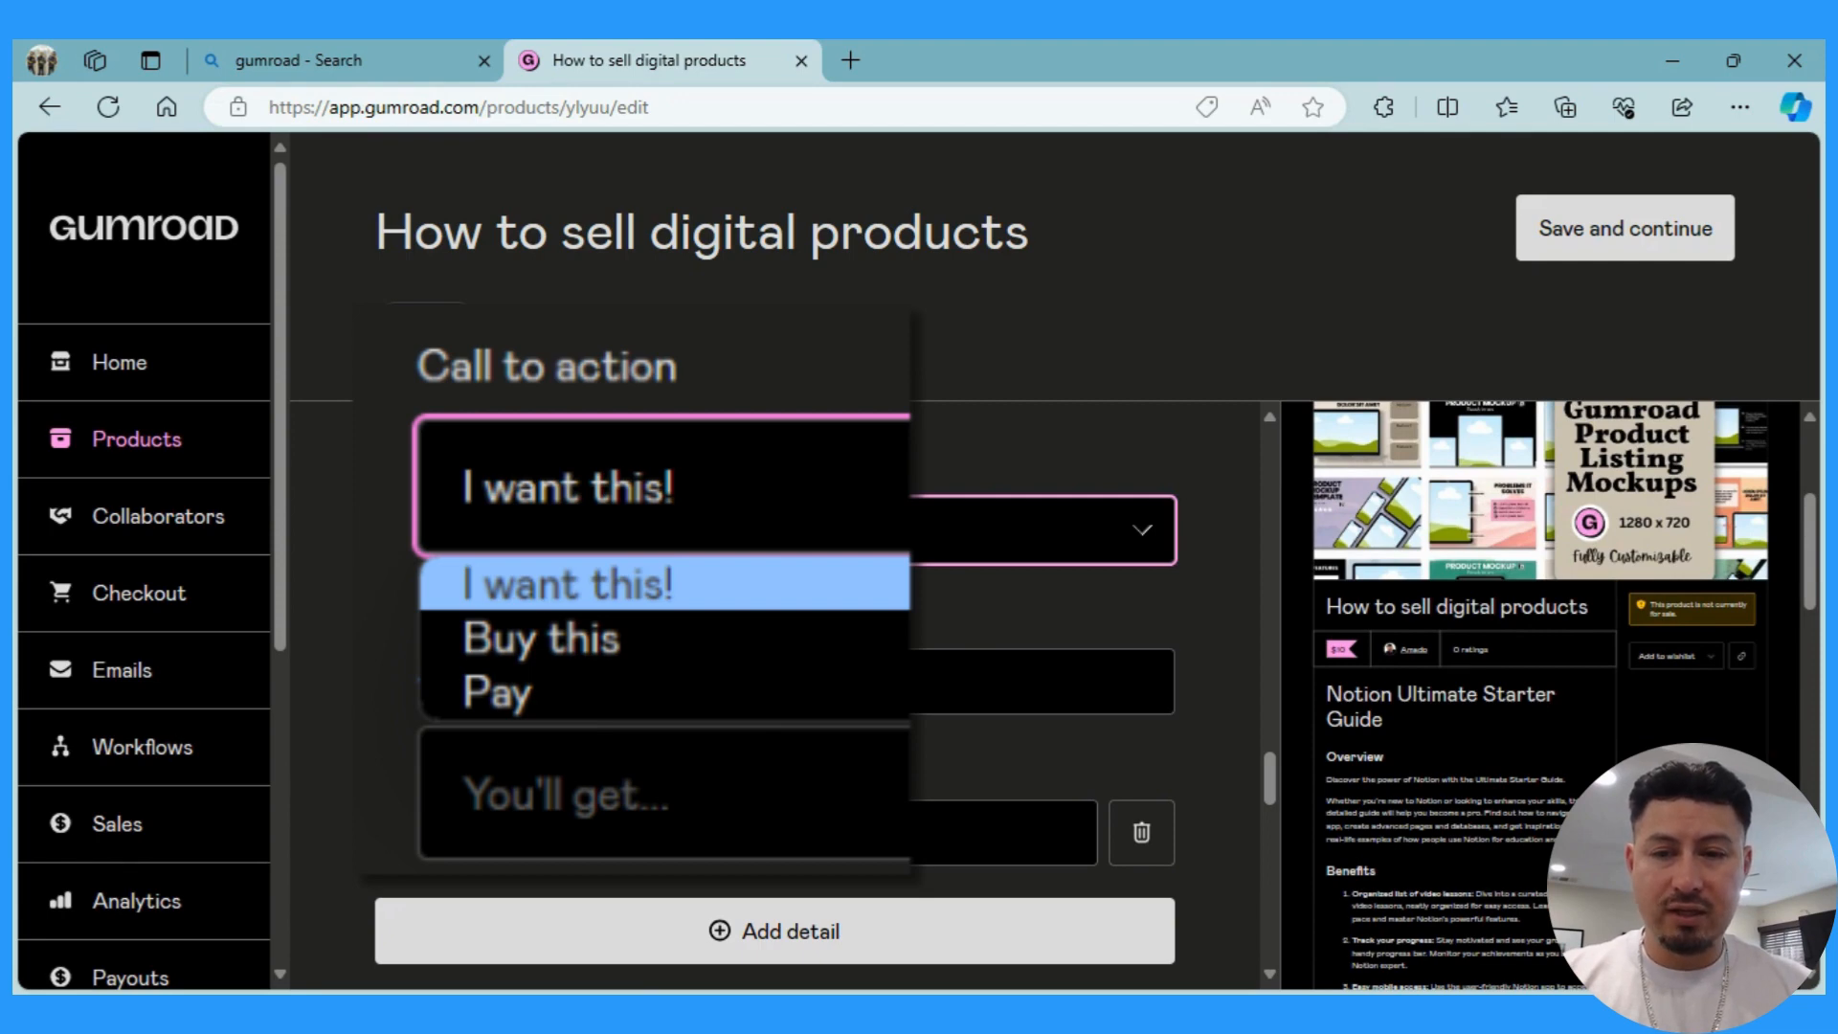
scroll(333, 578, down, 2)
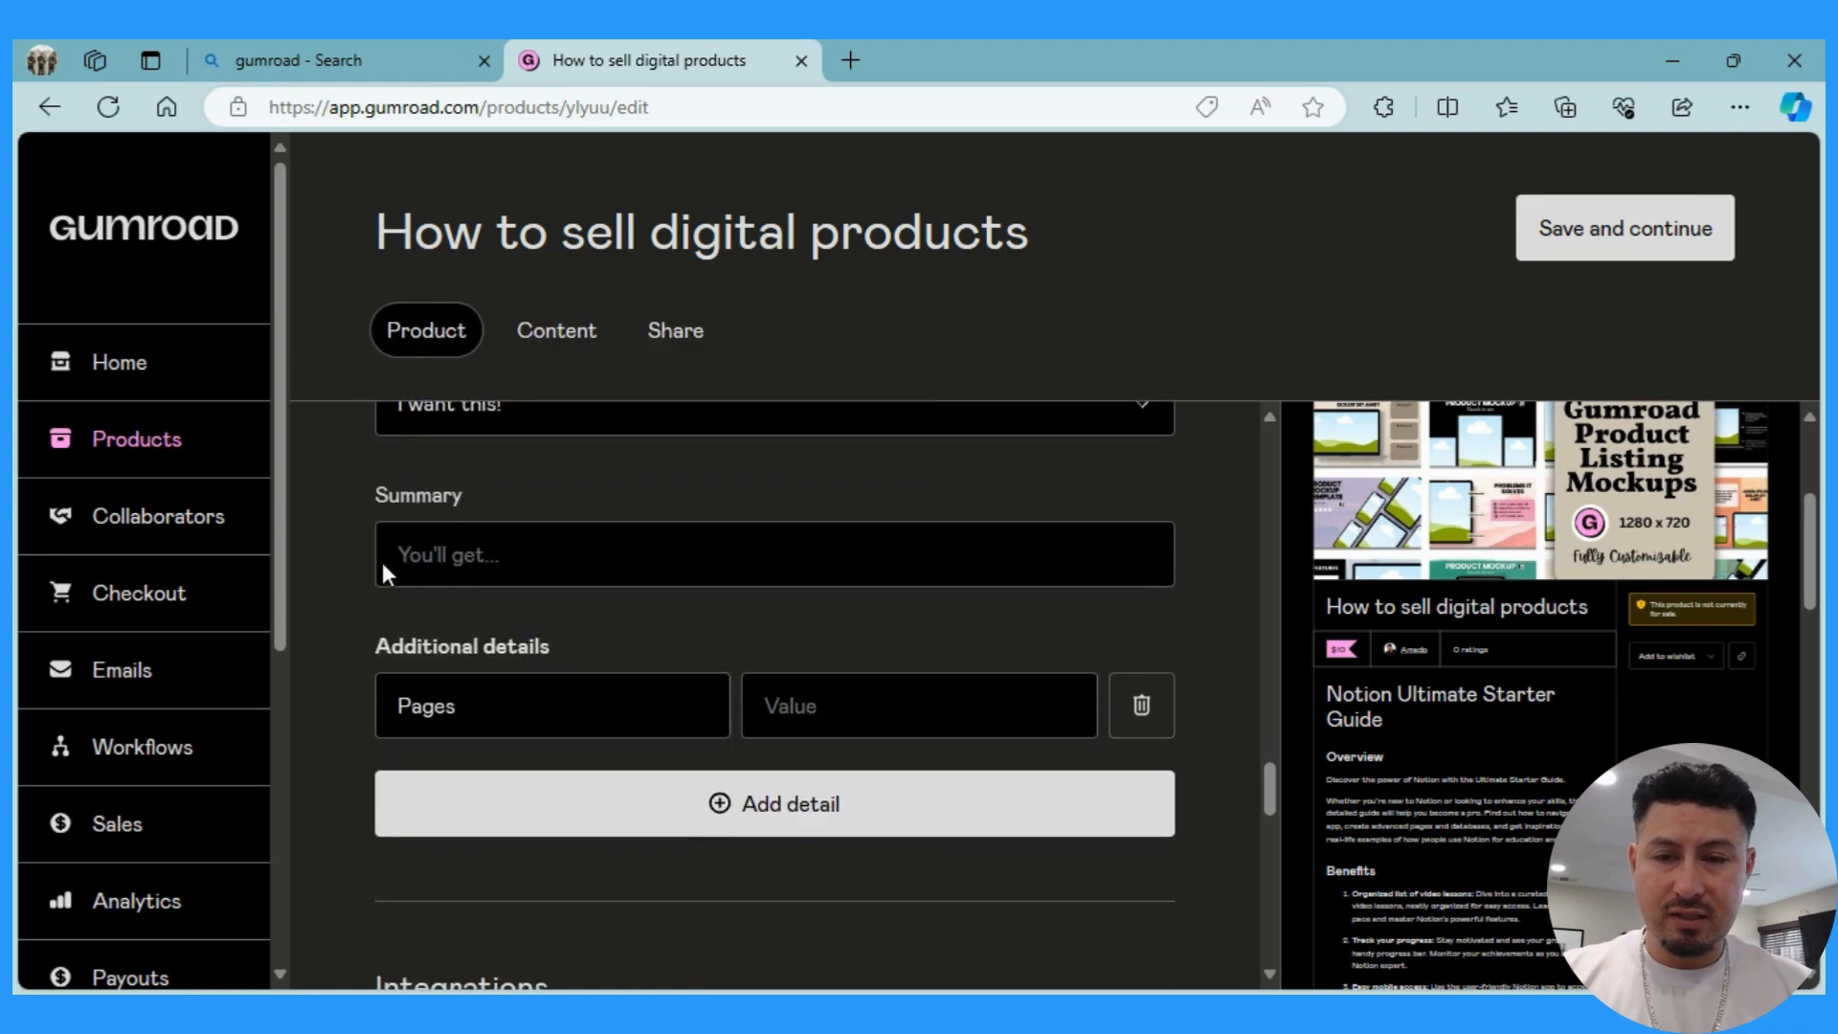
Enter the product summary "you will get a Canva template download link".
click(468, 567)
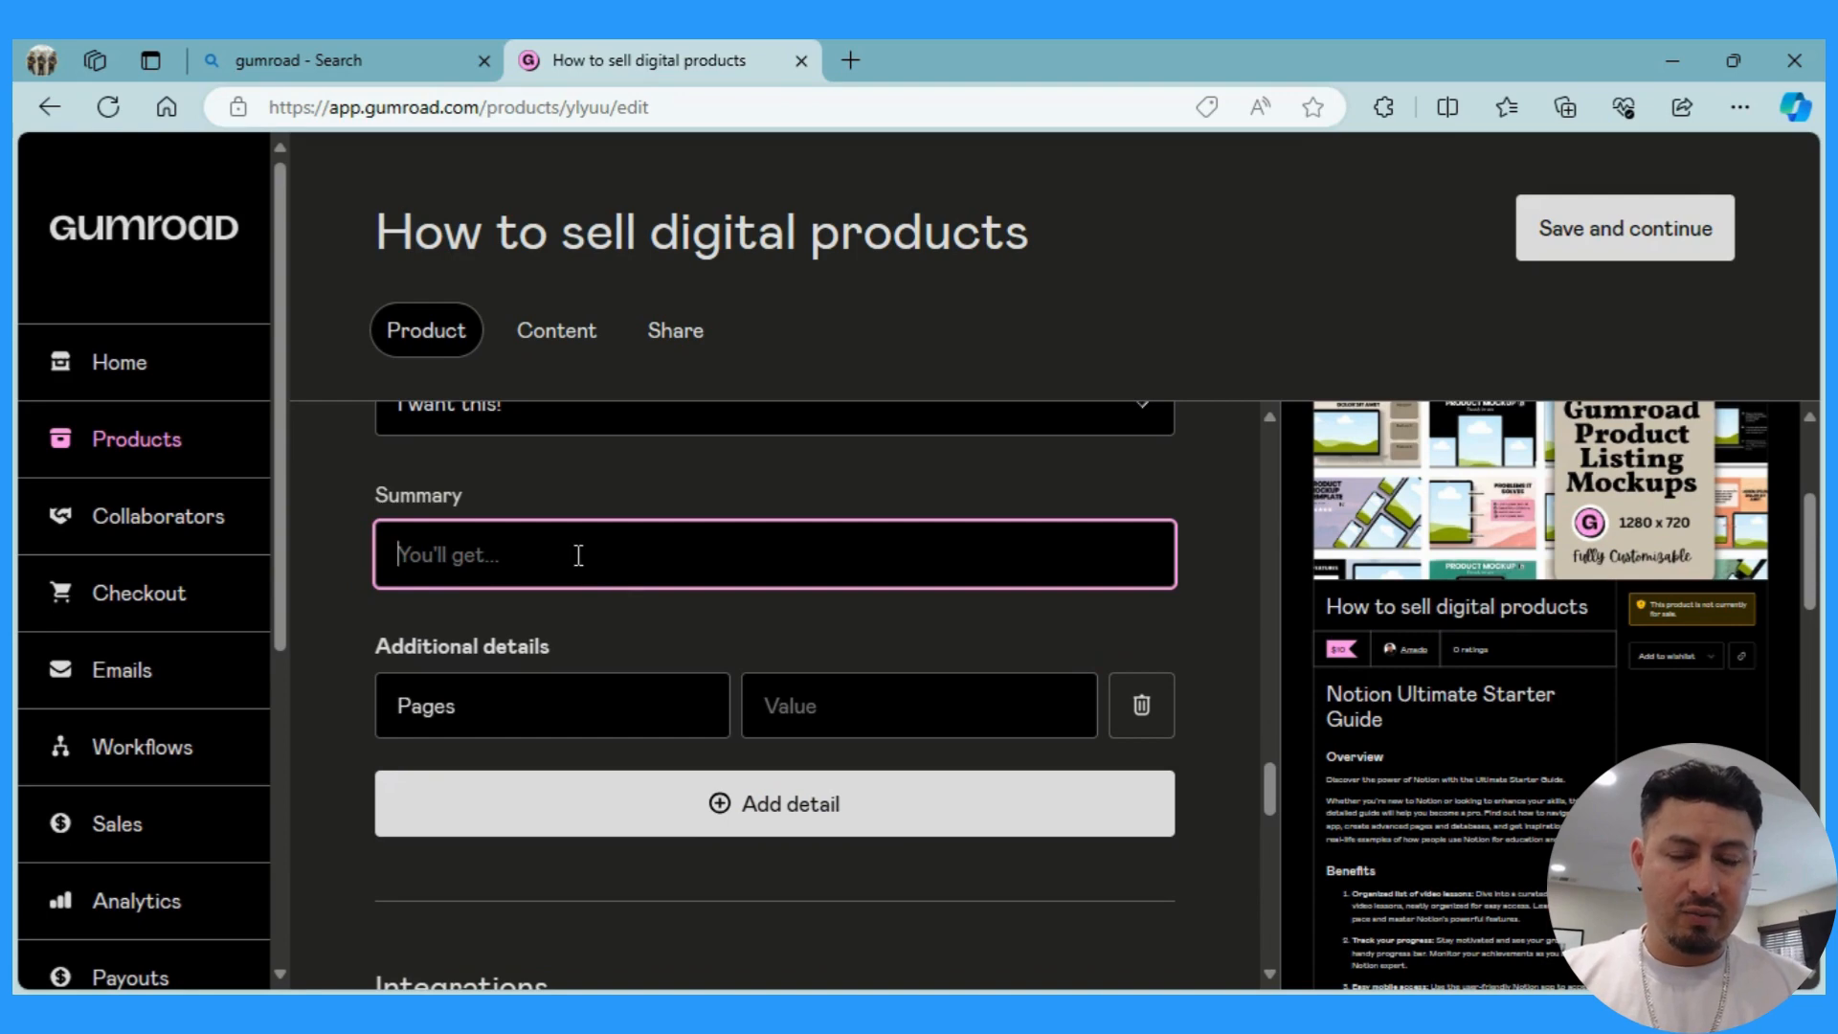
text(you wil)
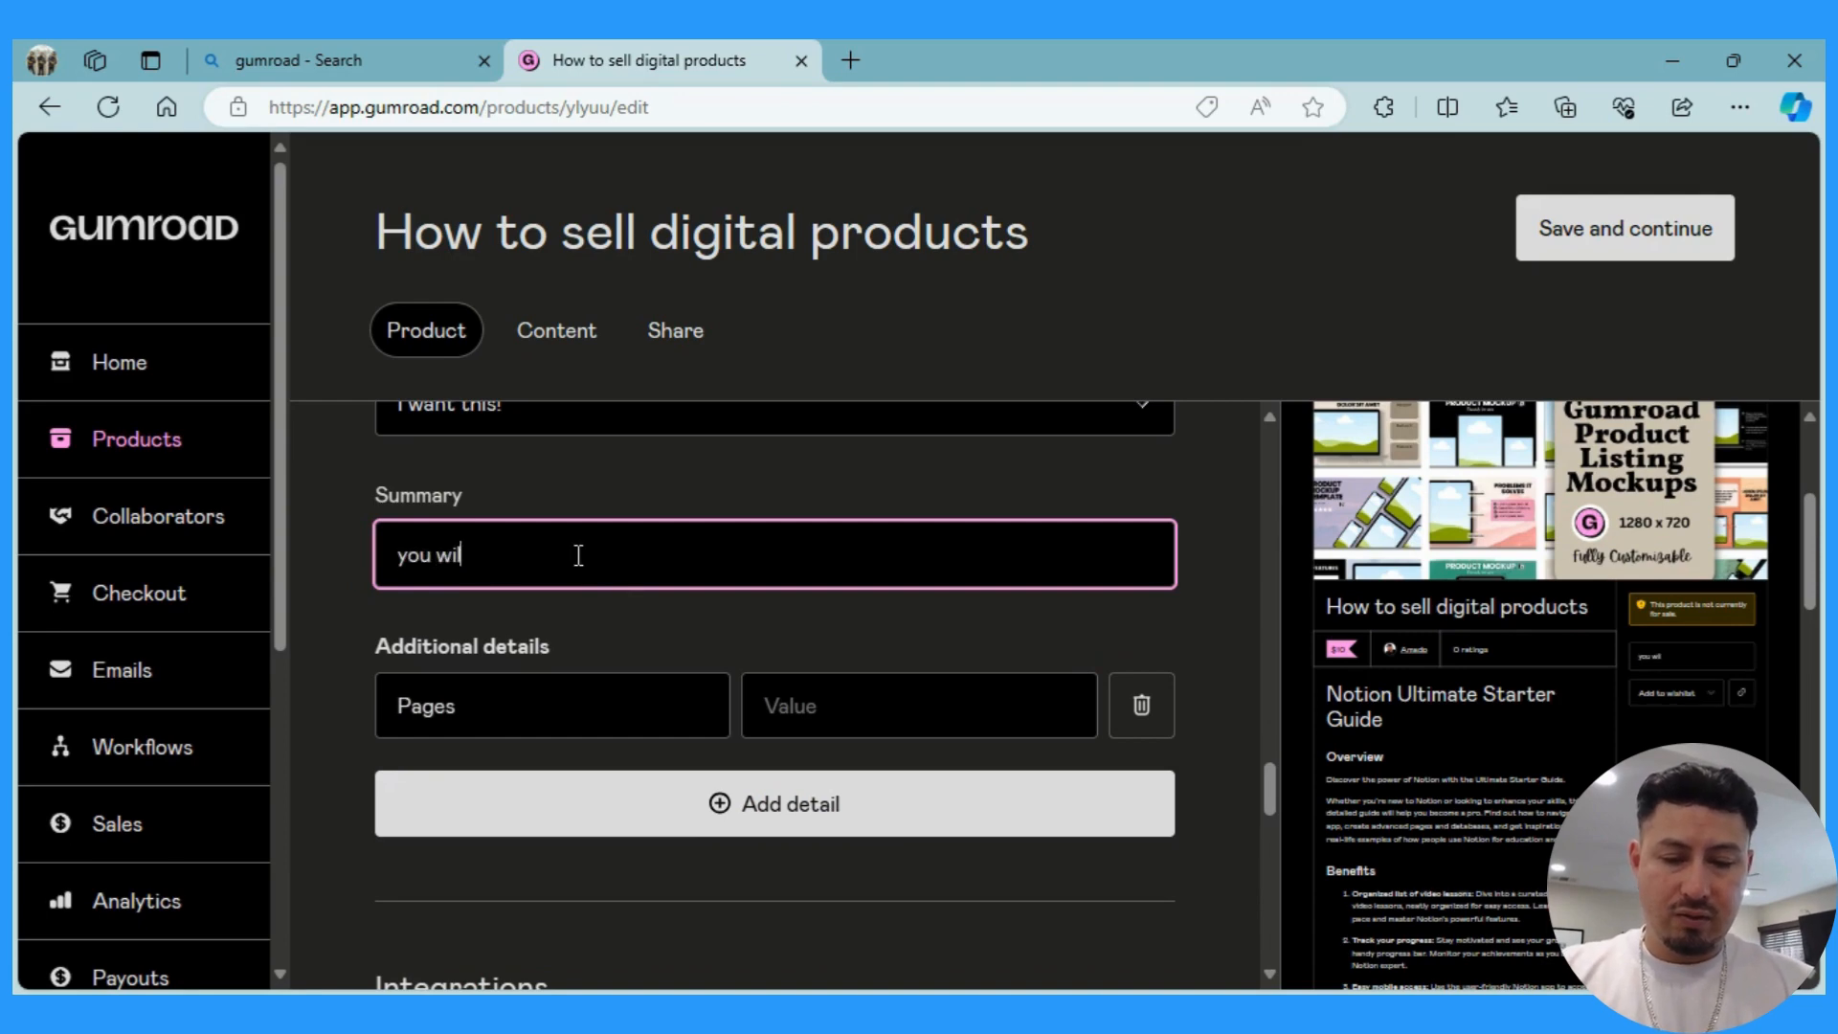
text(l get a notion)
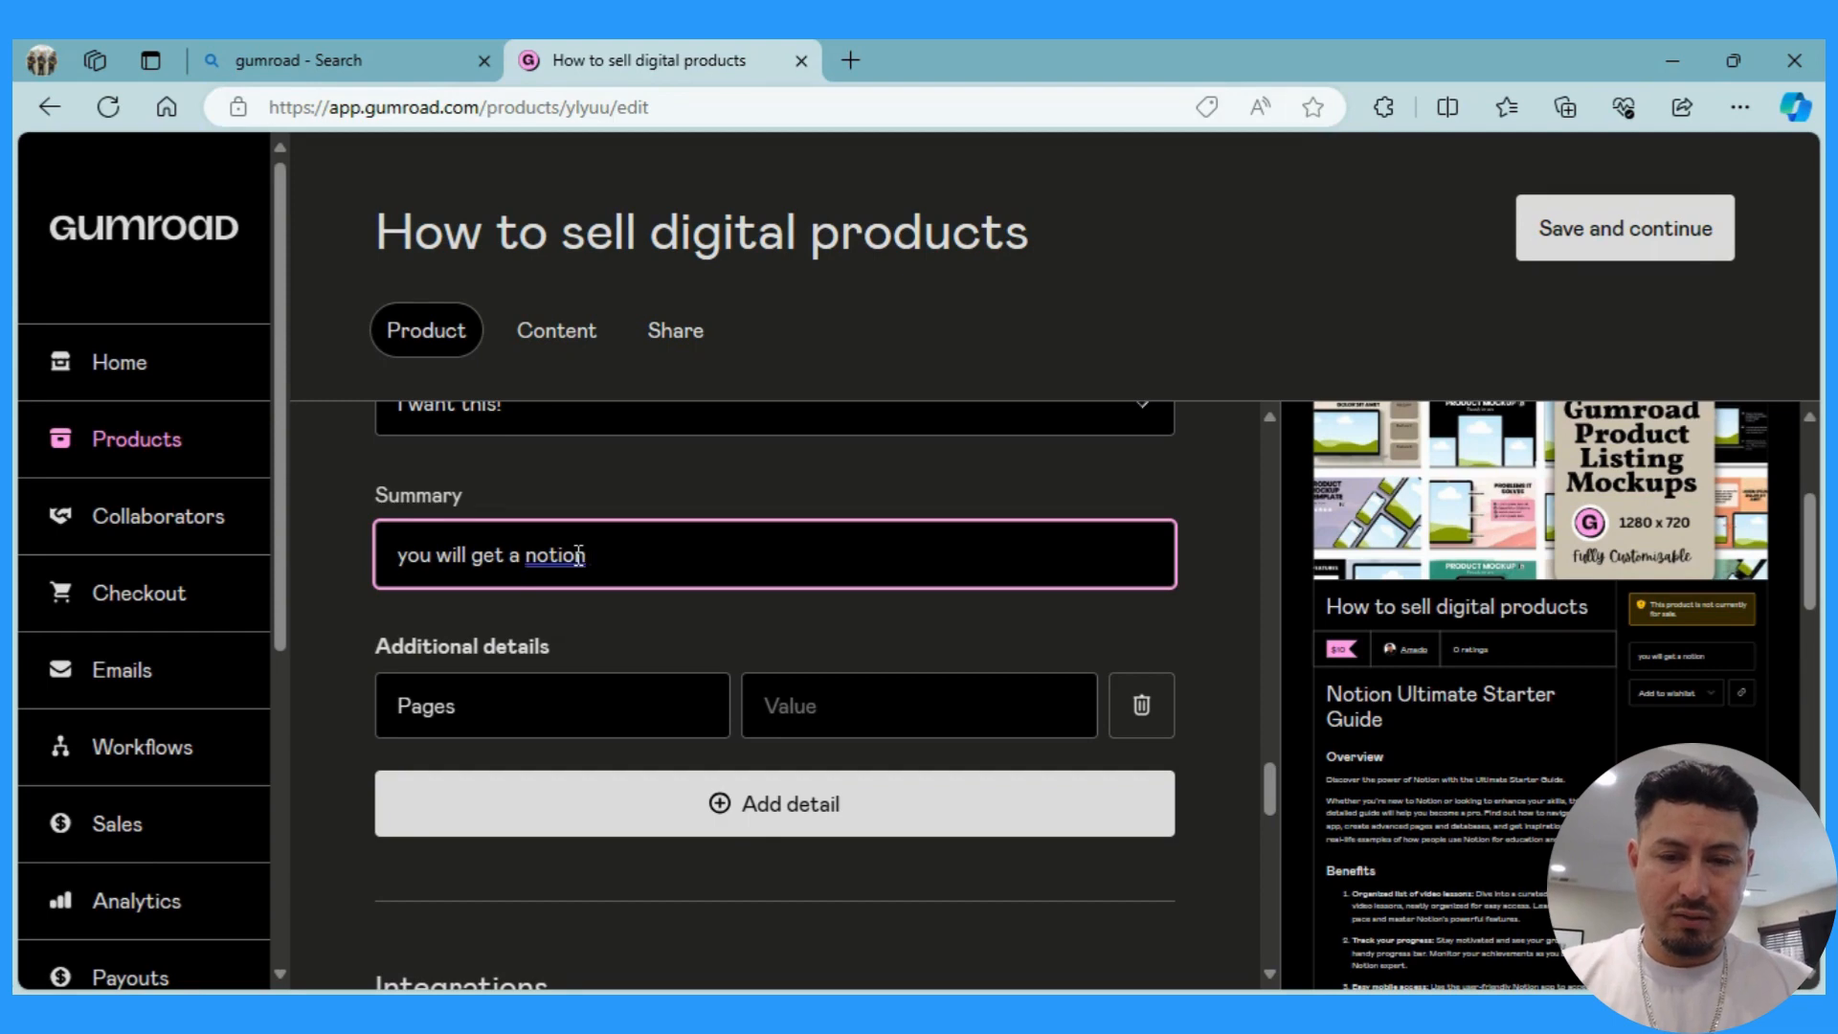
key(ctrl+BackSpace)
text(Canva templa)
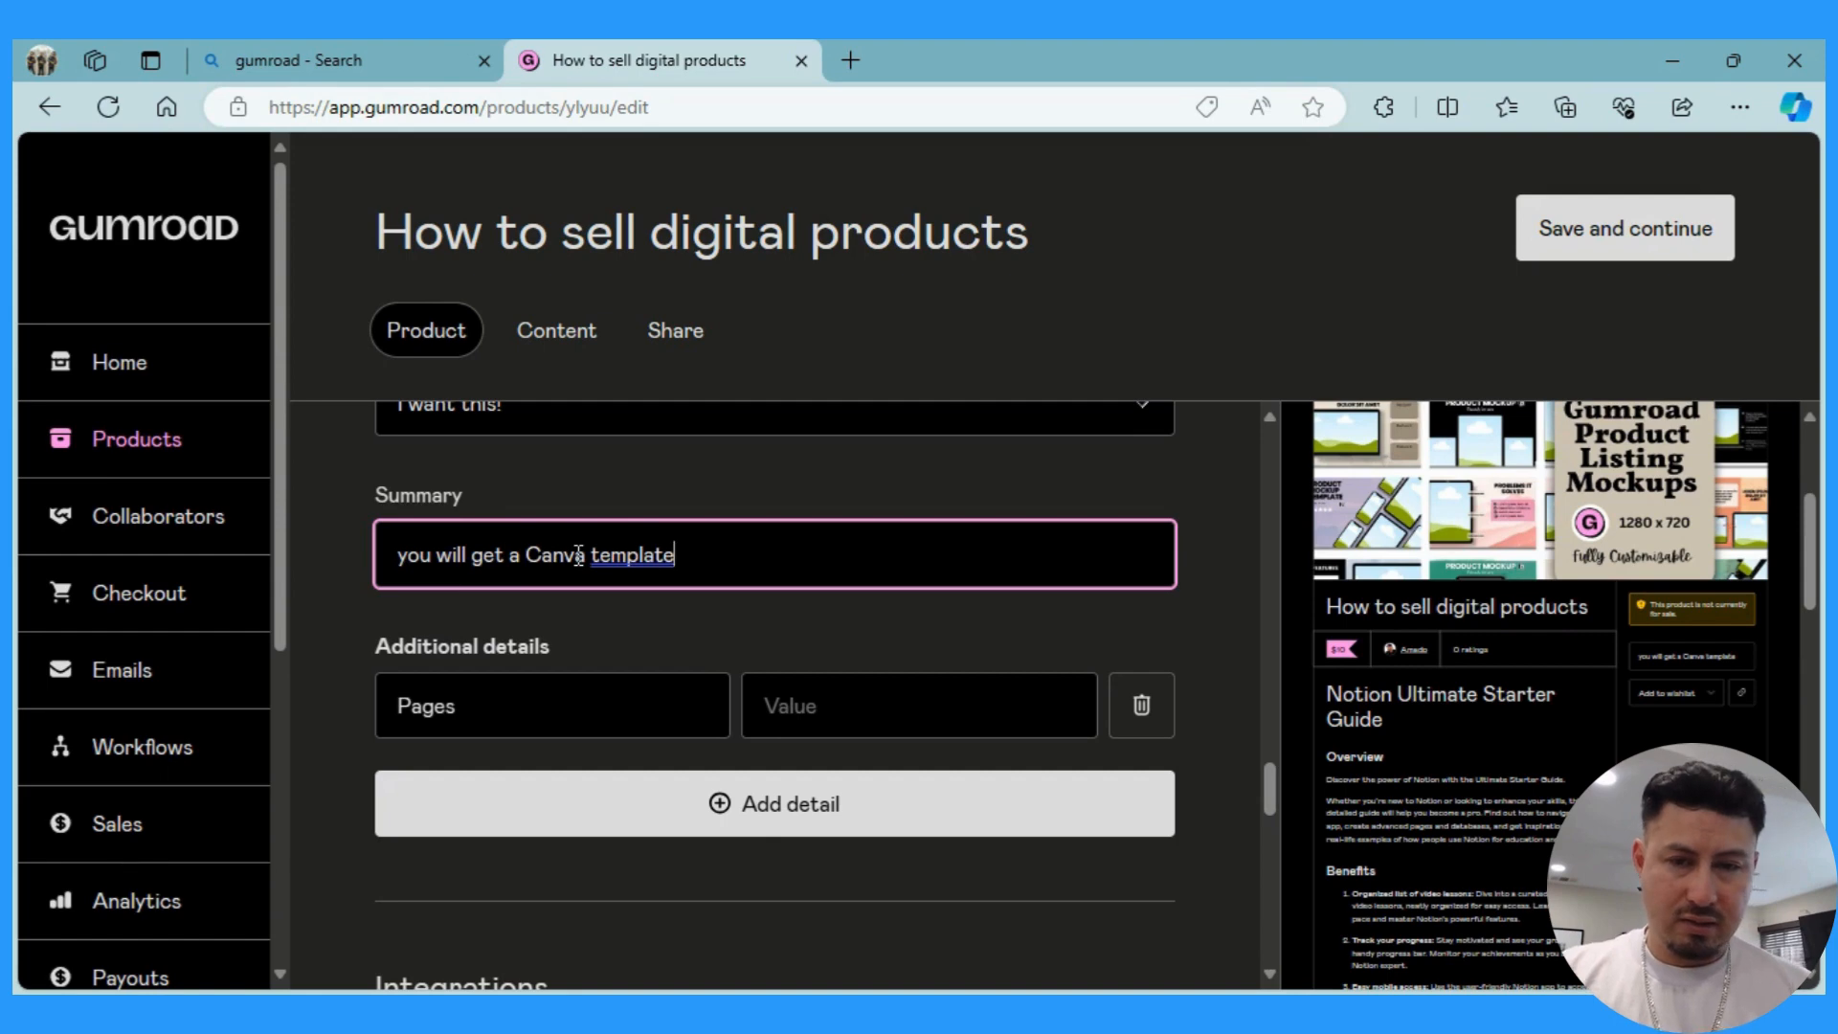
text(te)
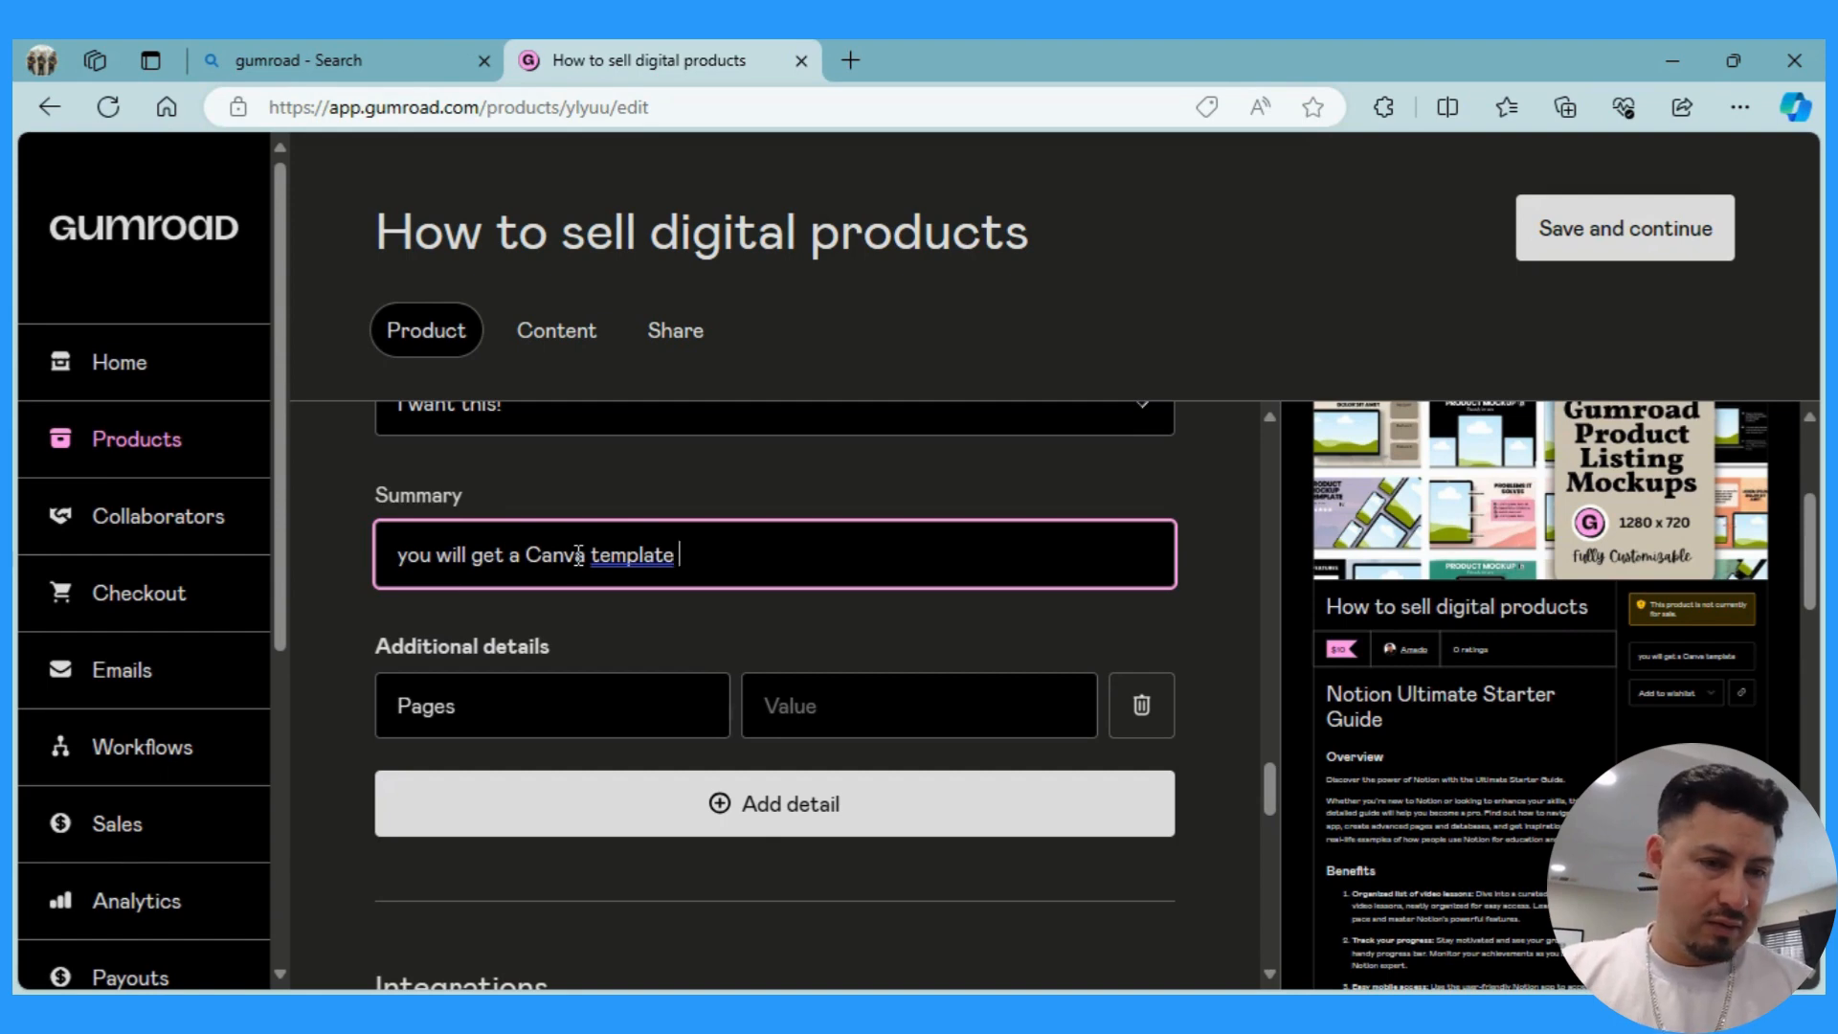
text( download link)
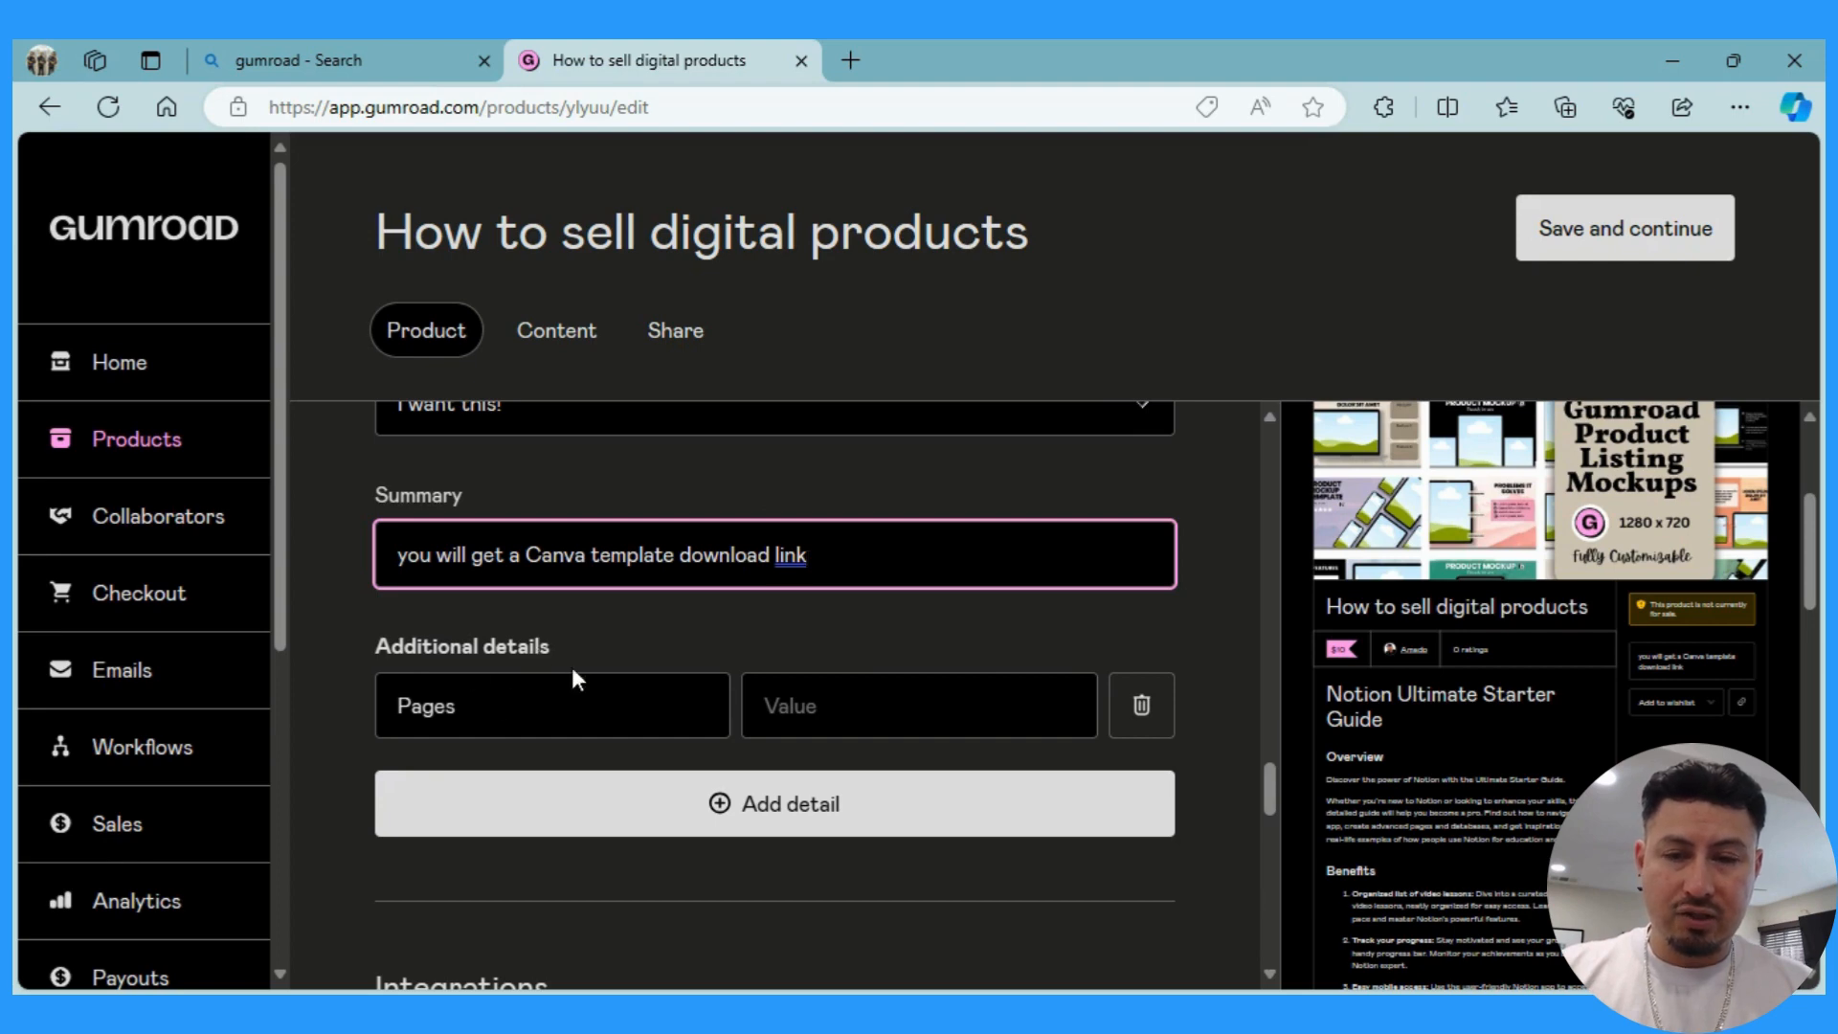
Enter "text values" as the value of the Pages detail.
click(844, 699)
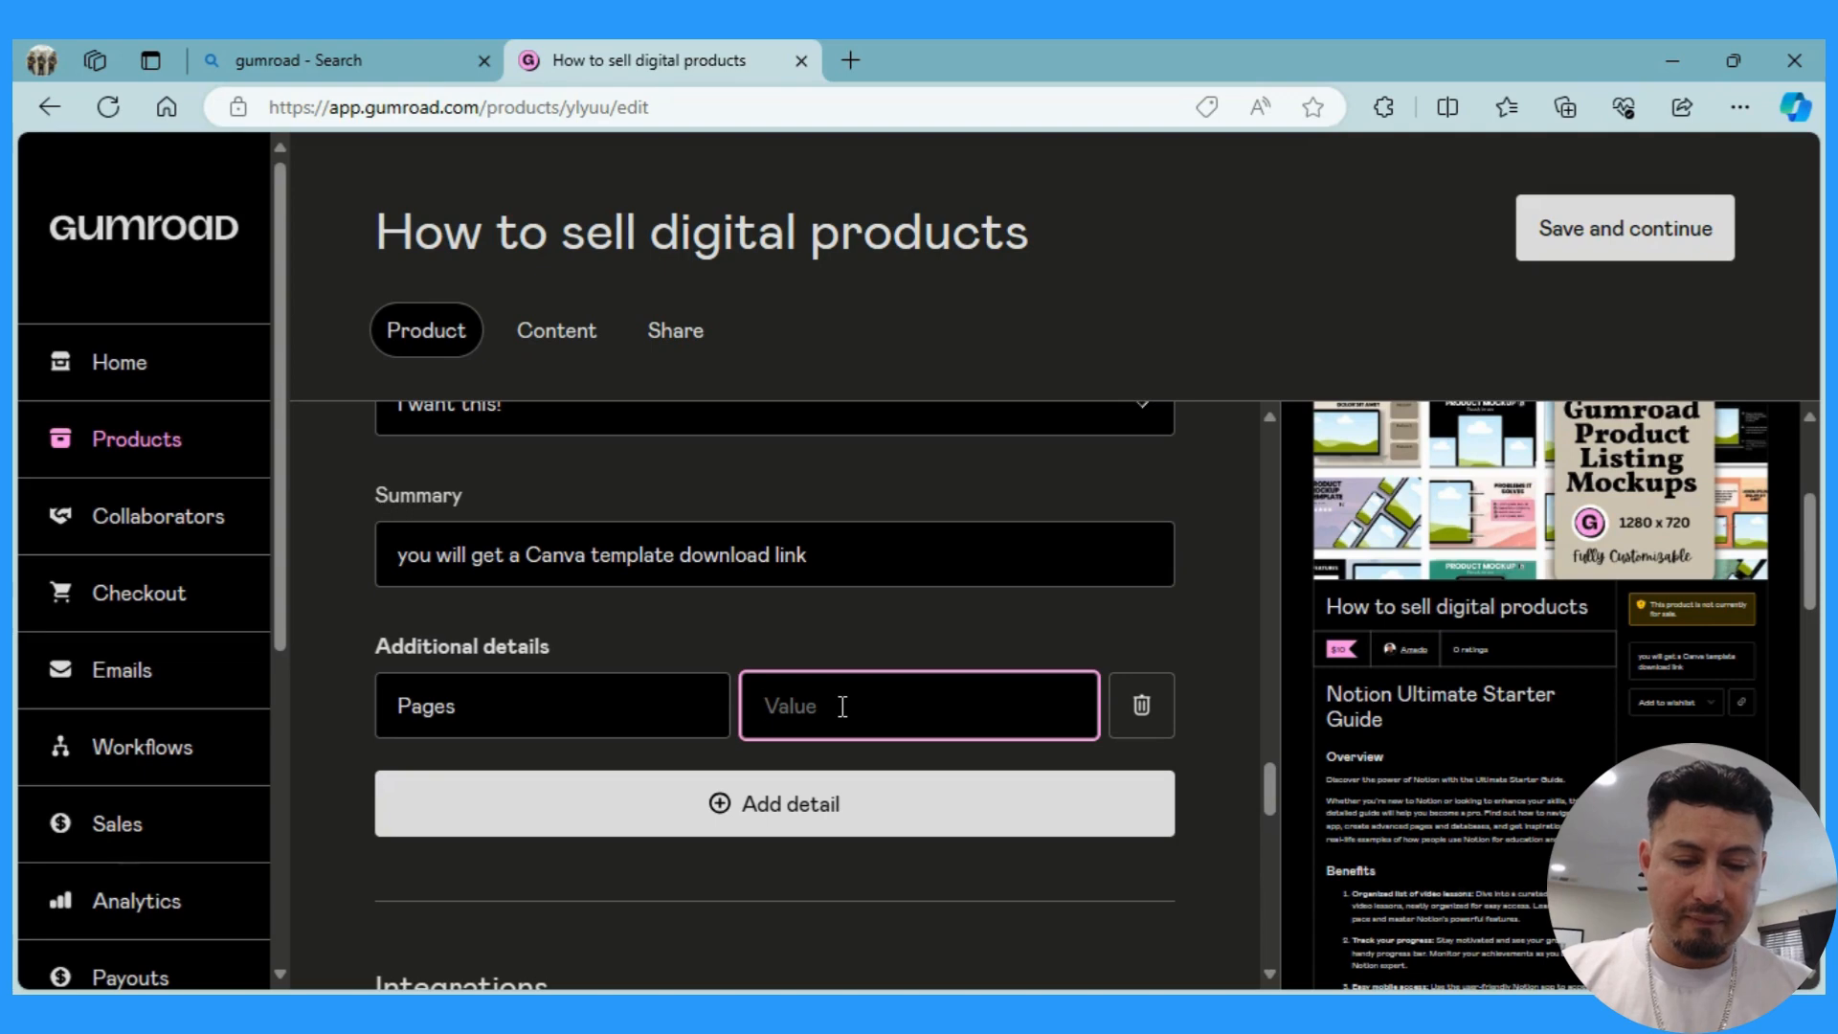
text(tex)
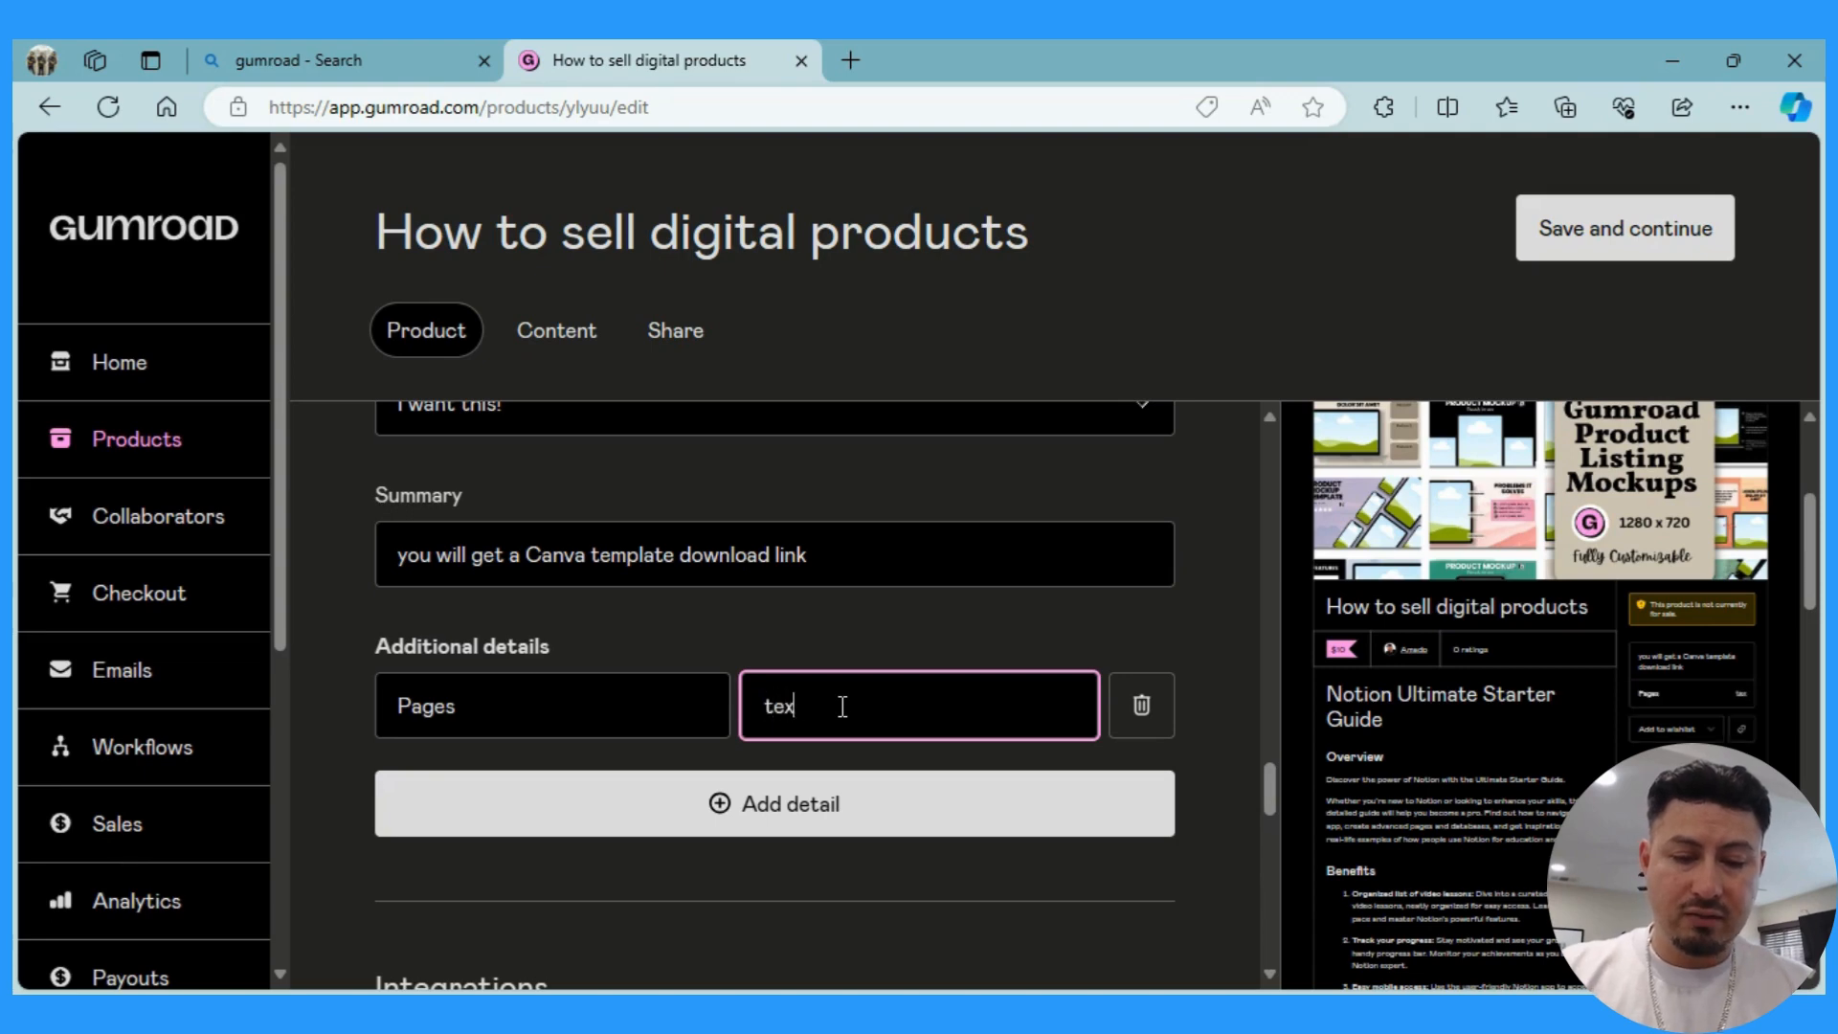
text(t values)
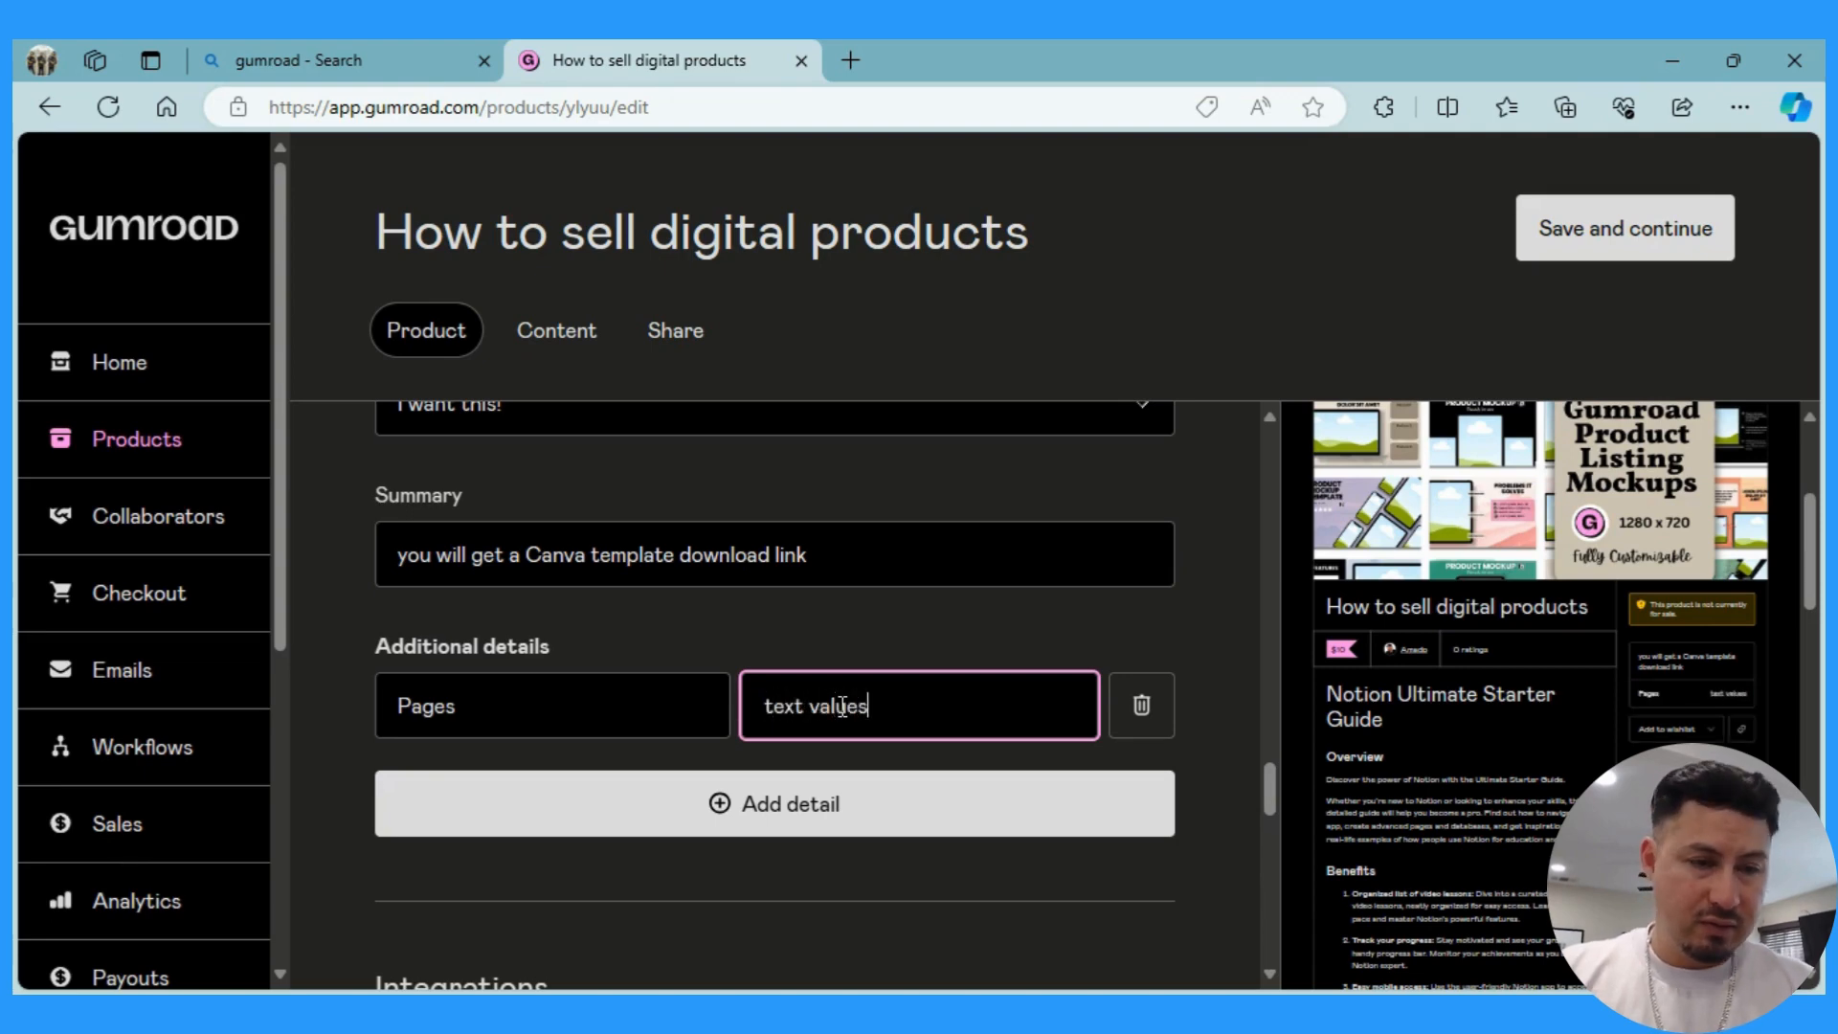
Add a second additional detail with the attribute "comes with bonus material" and the value "$10".
click(791, 837)
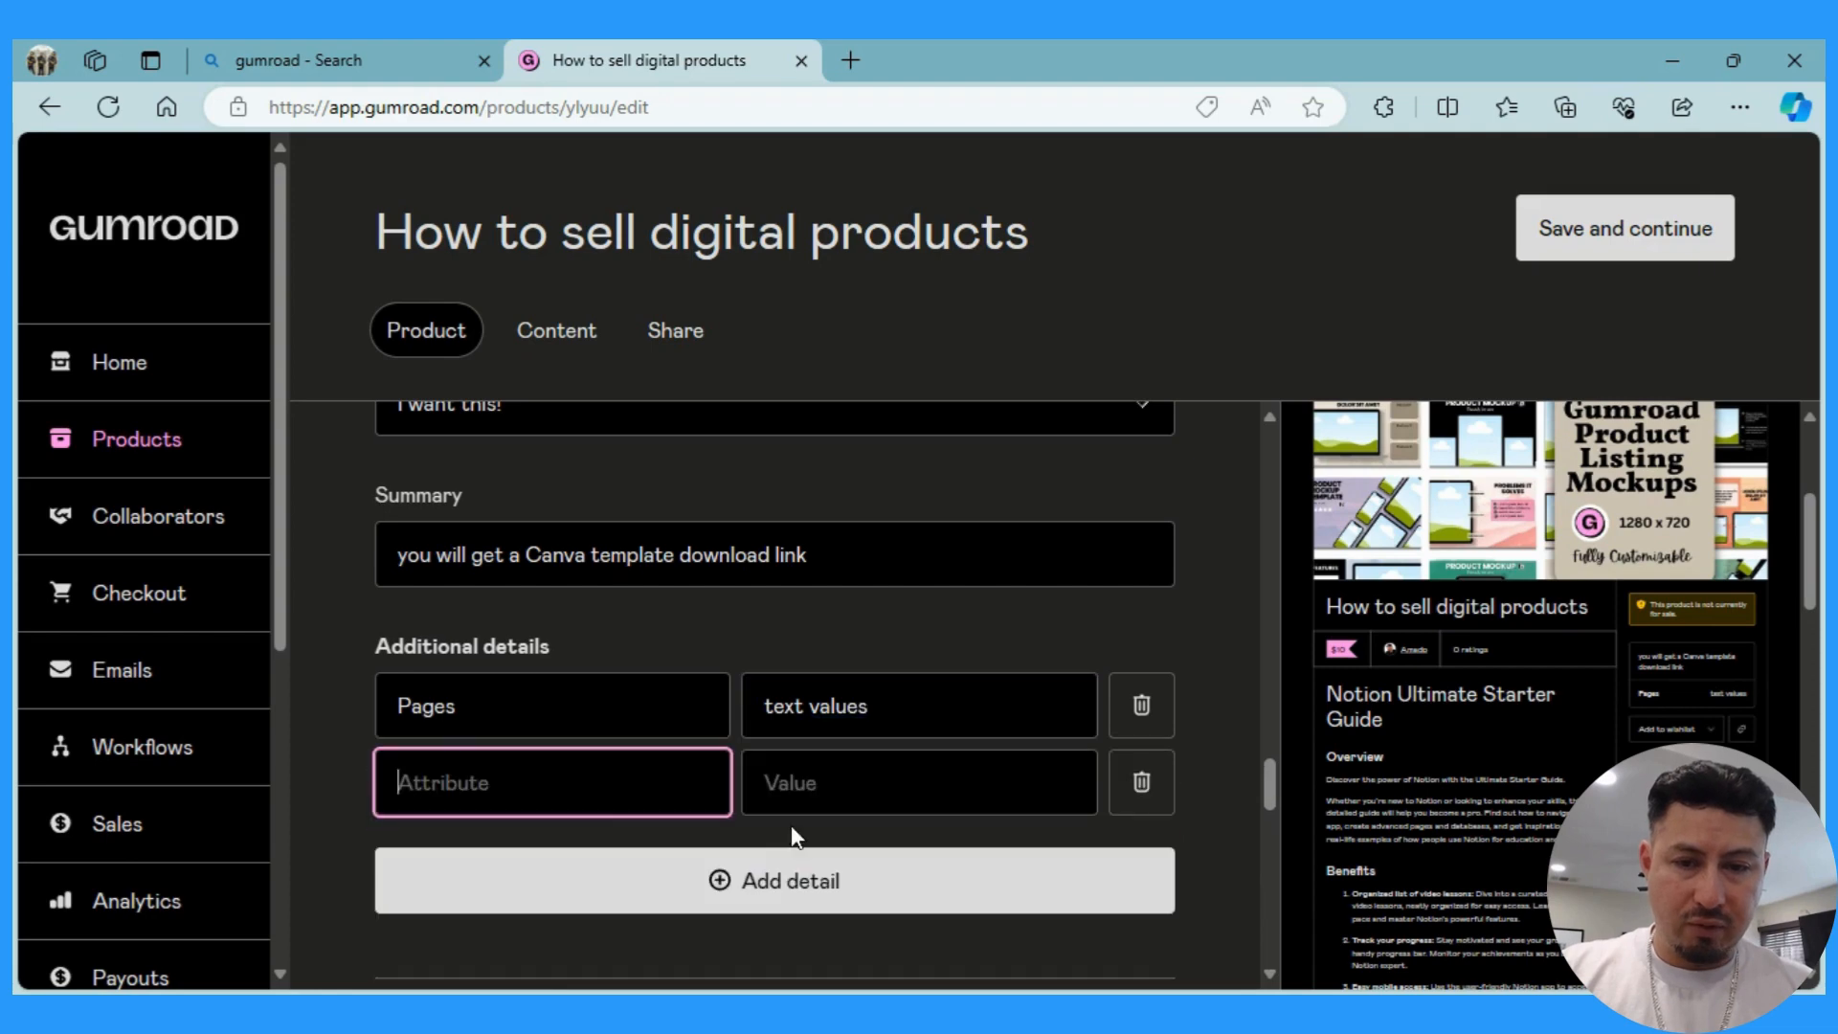
text(c)
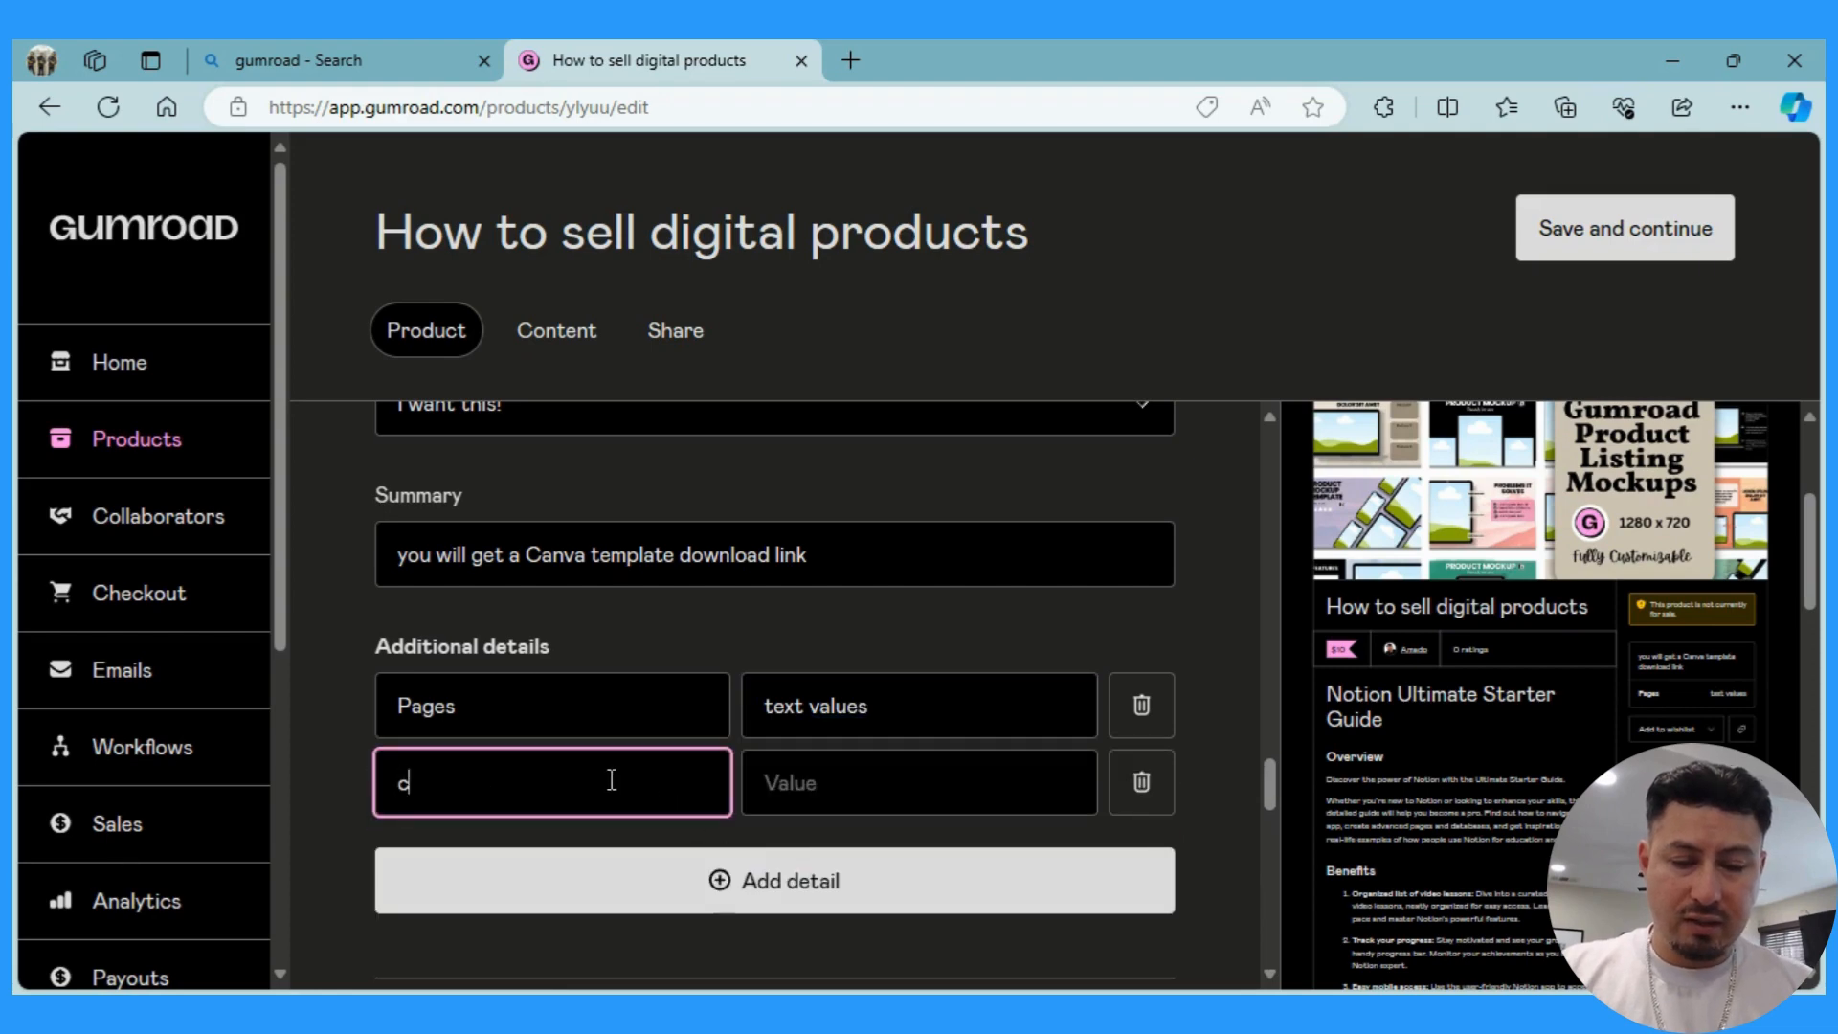
text(omes with extra)
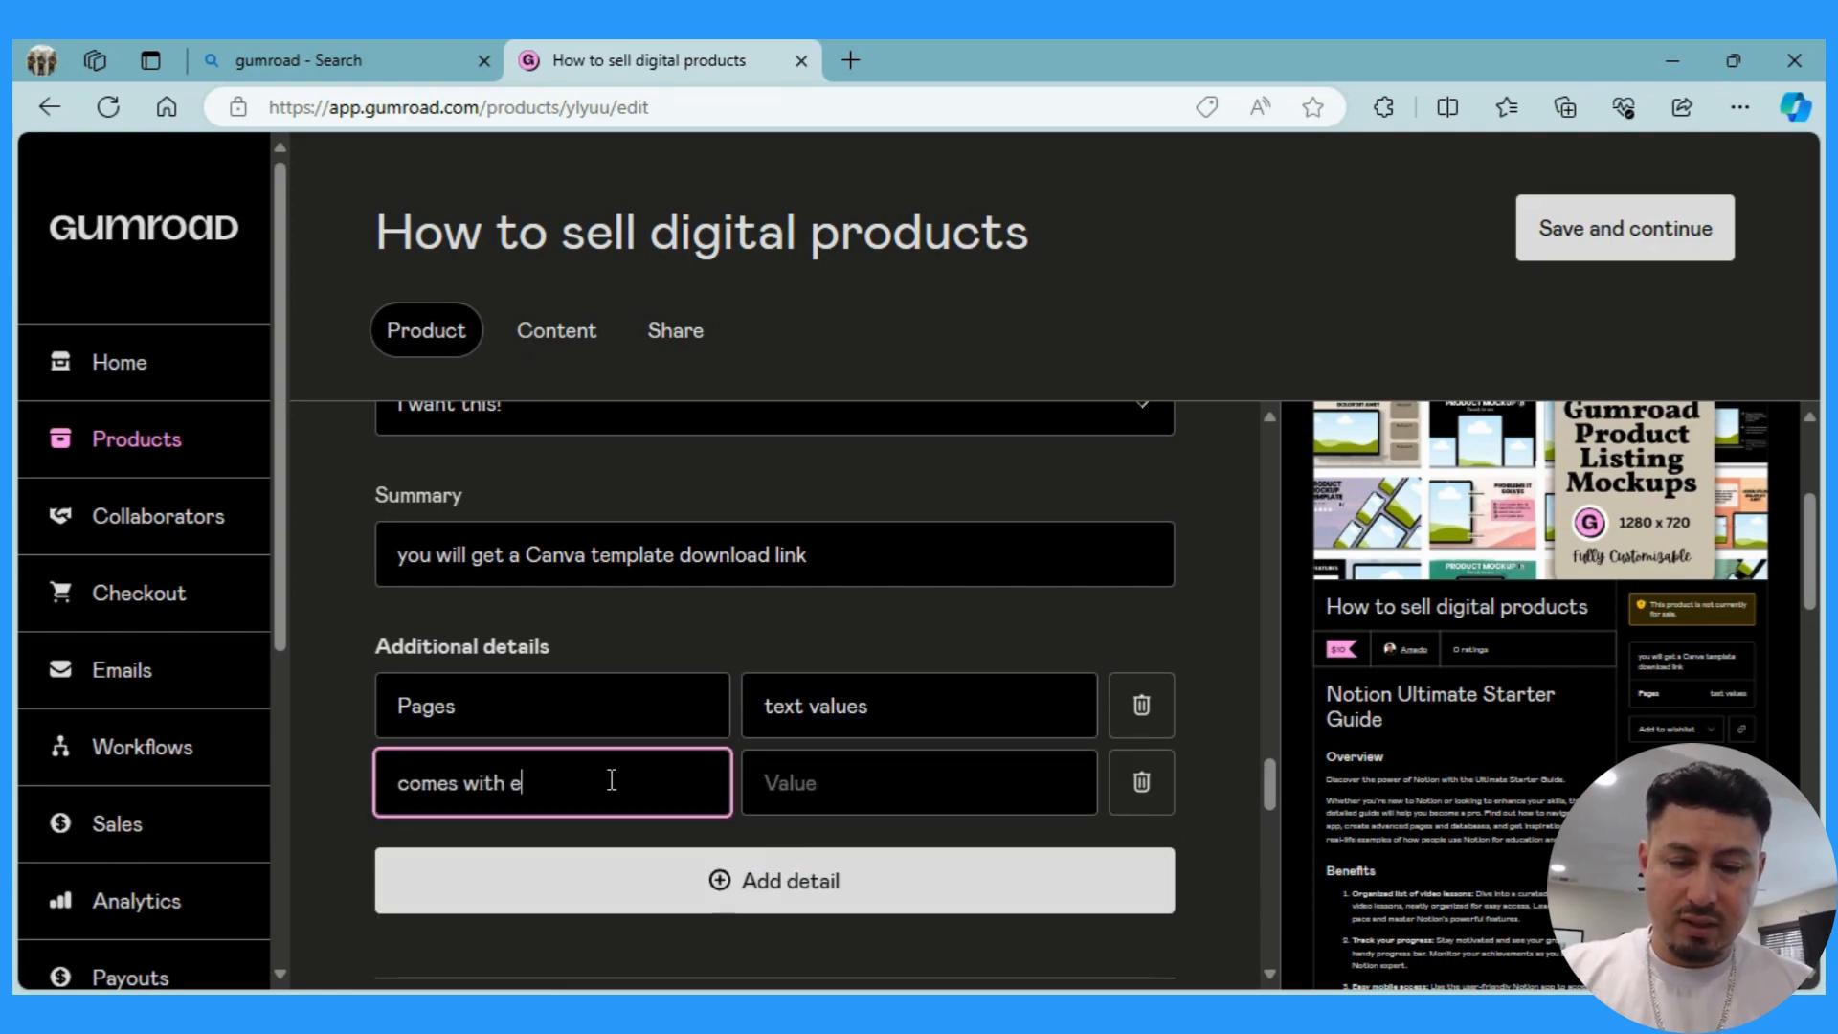
key(BackSpace)
key(BackSpace)
key(BackSpace)
key(BackSpace)
key(BackSpace)
text(b)
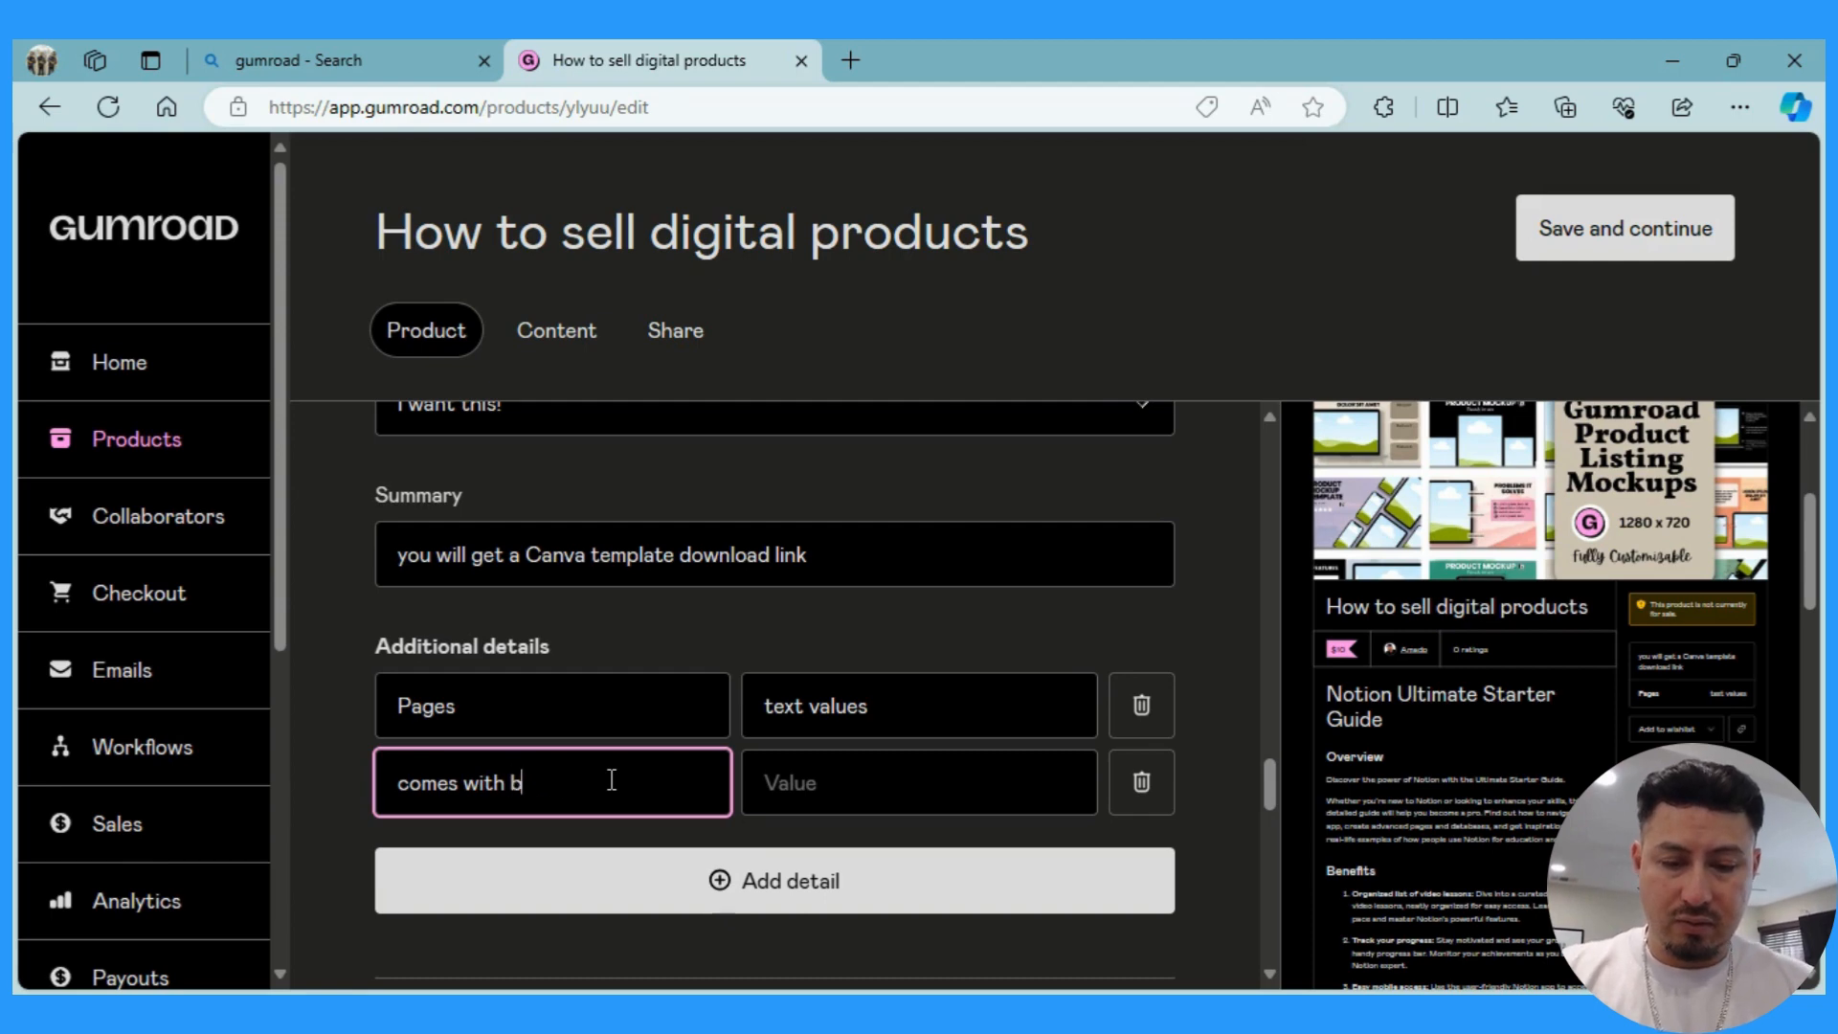
text(onus material)
key(Tab)
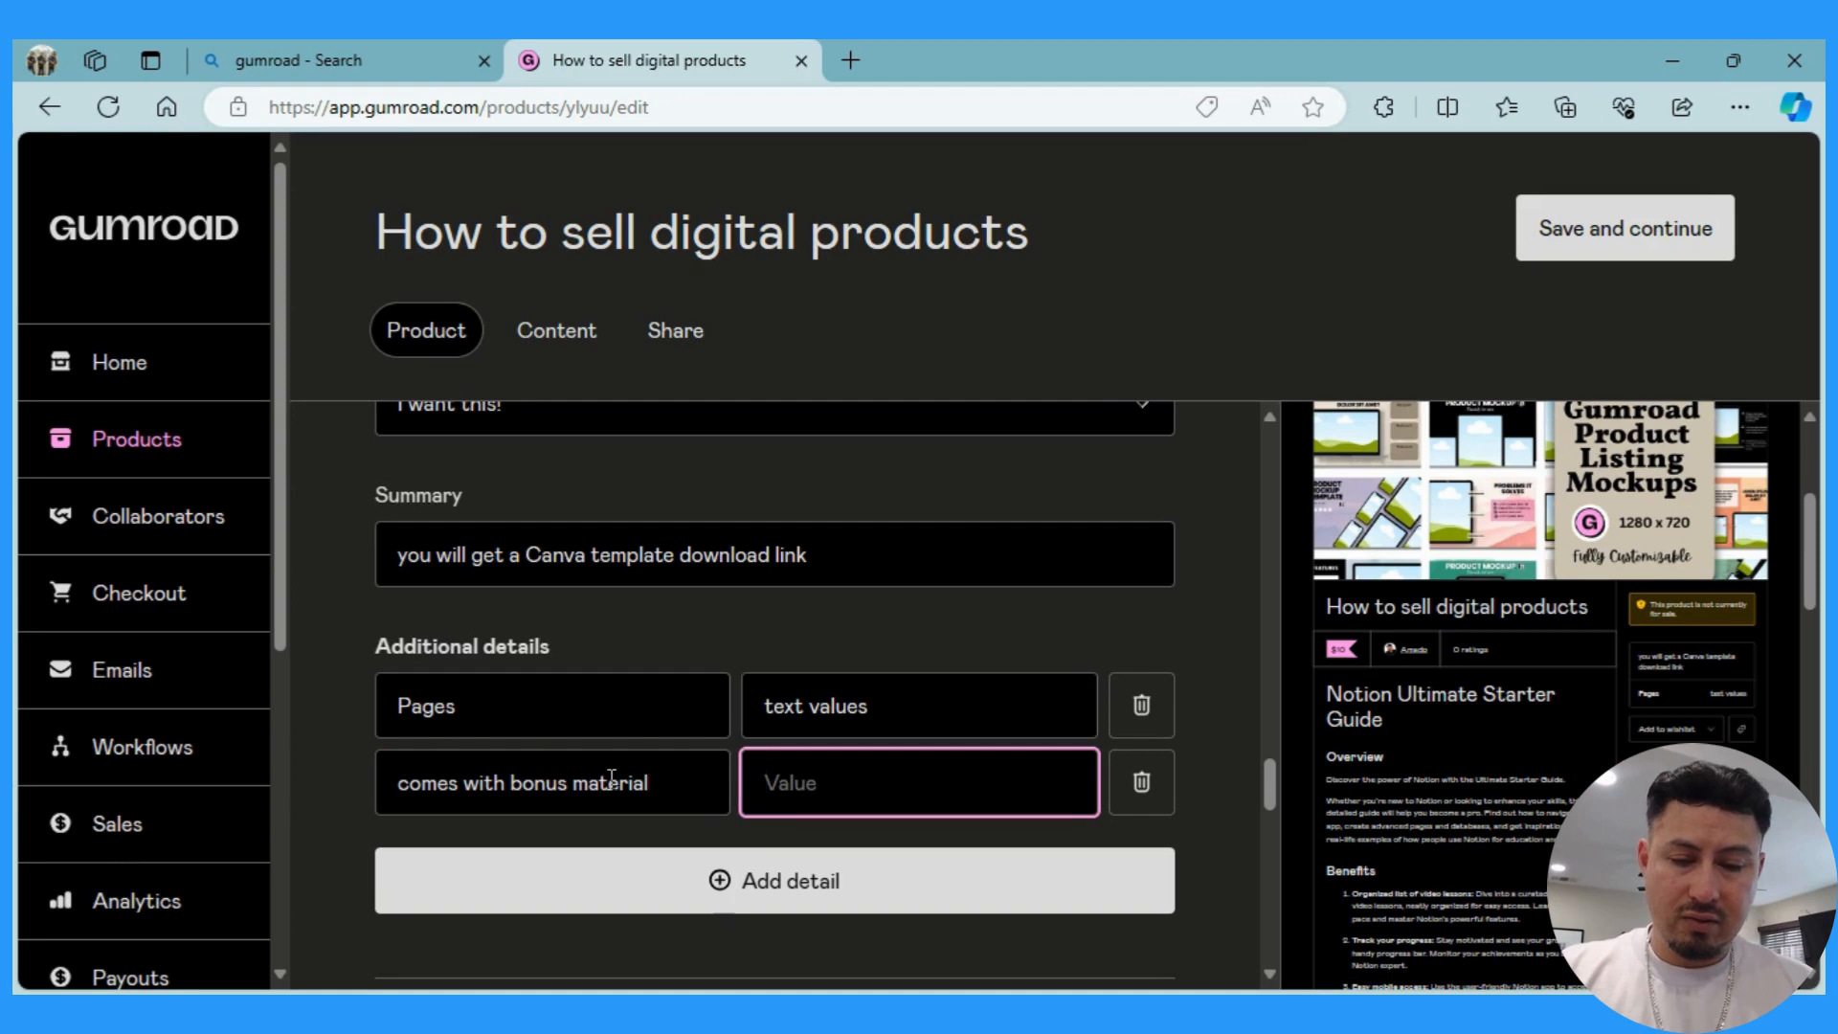
text($10)
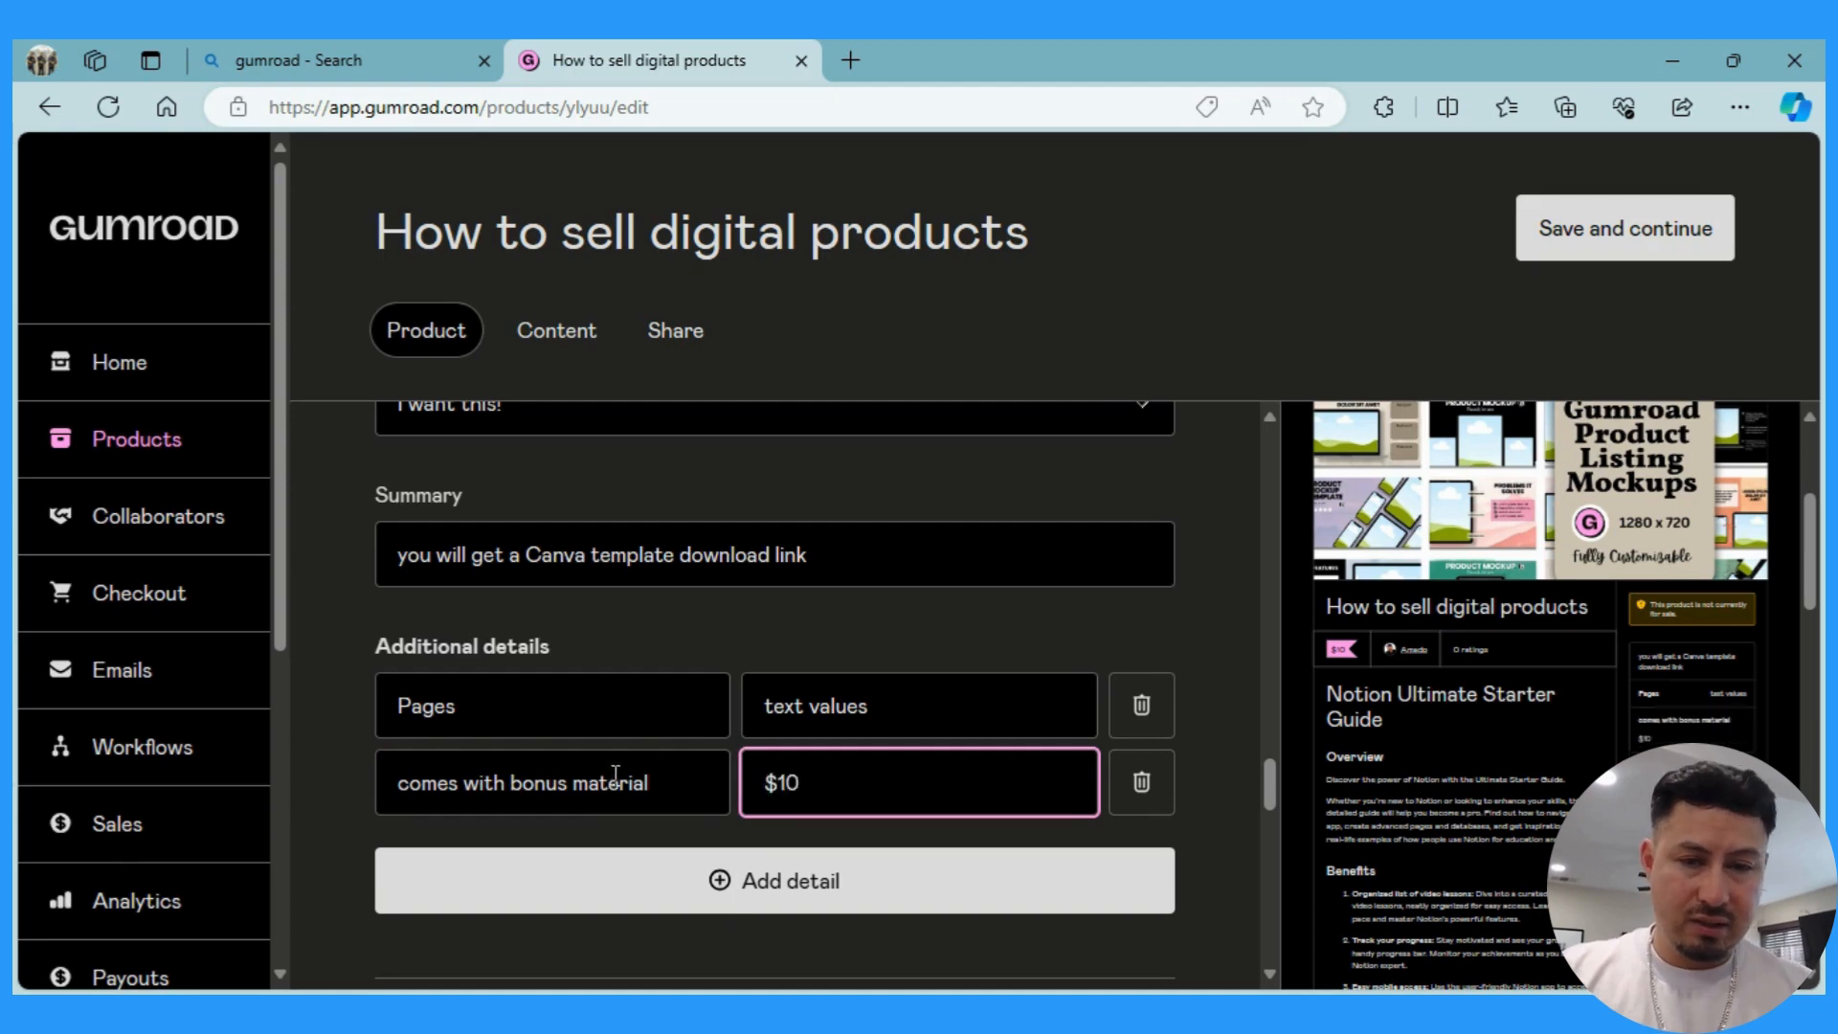
Replace the value of the Pages detail with "$5".
click(845, 706)
double_click(845, 706)
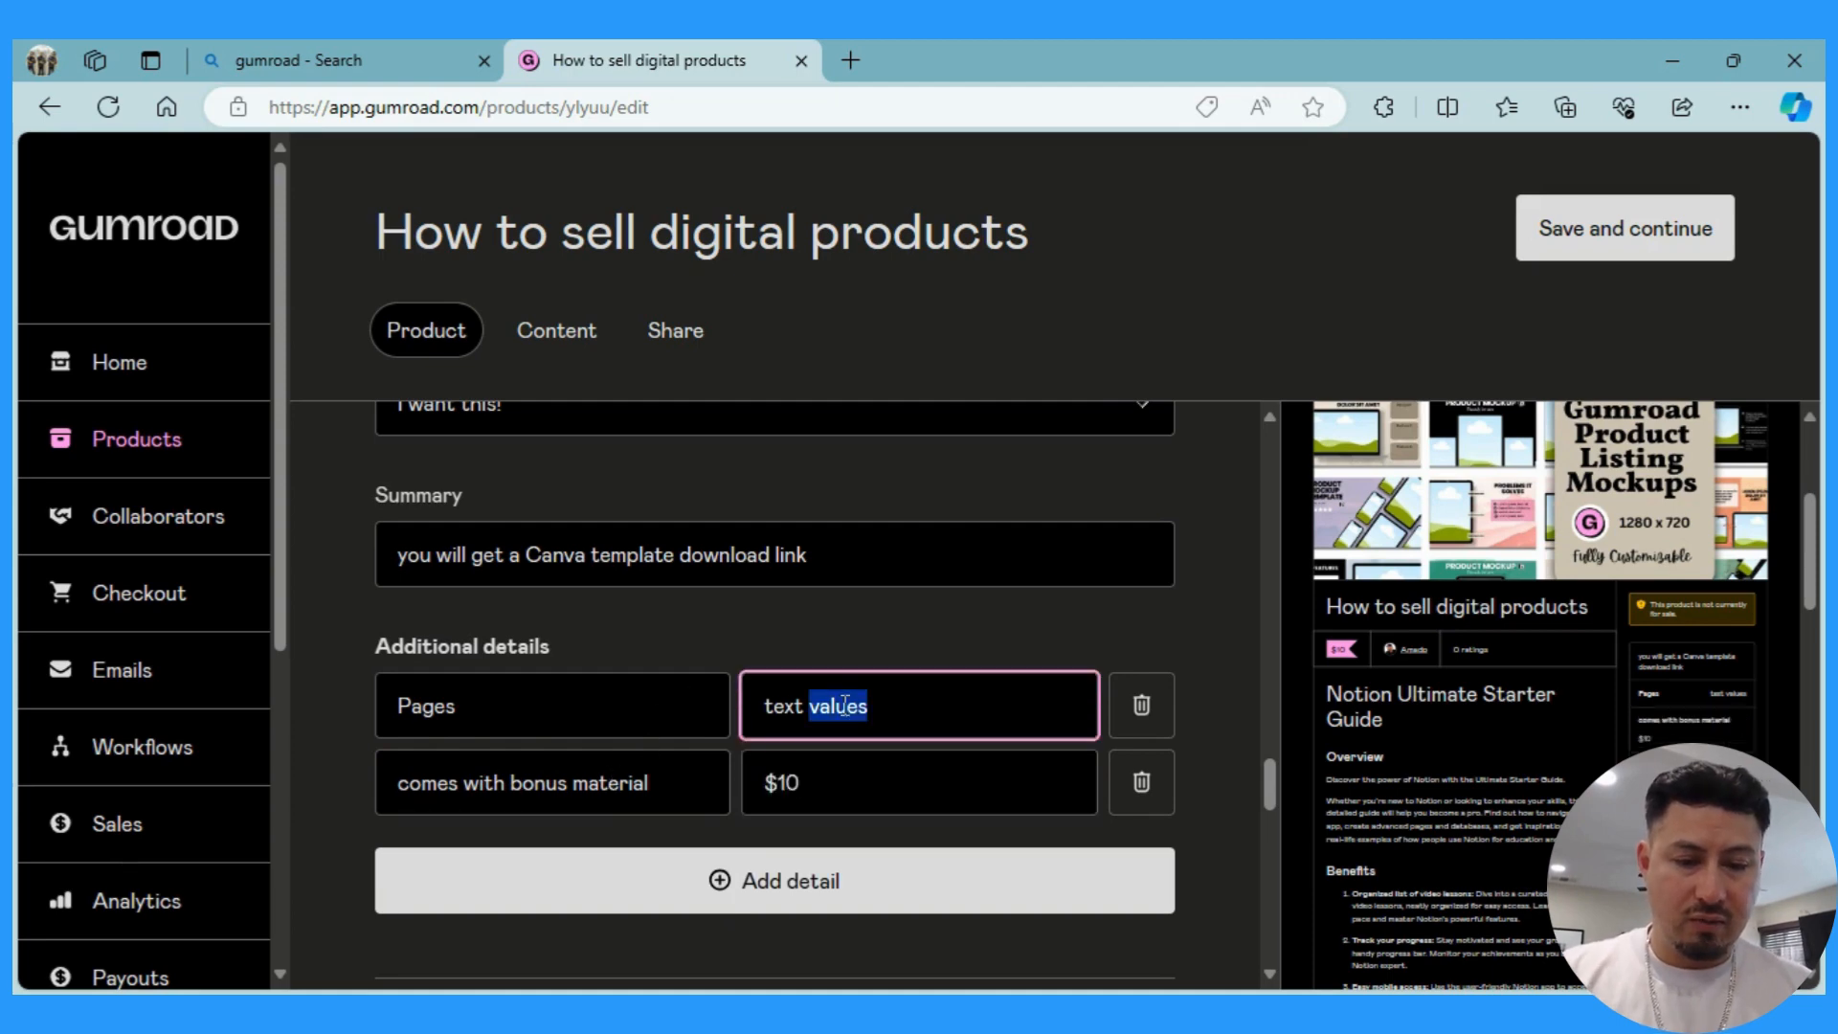
key(BackSpace)
key(BackSpace)
key(BackSpace)
key(BackSpace)
key(BackSpace)
key(BackSpace)
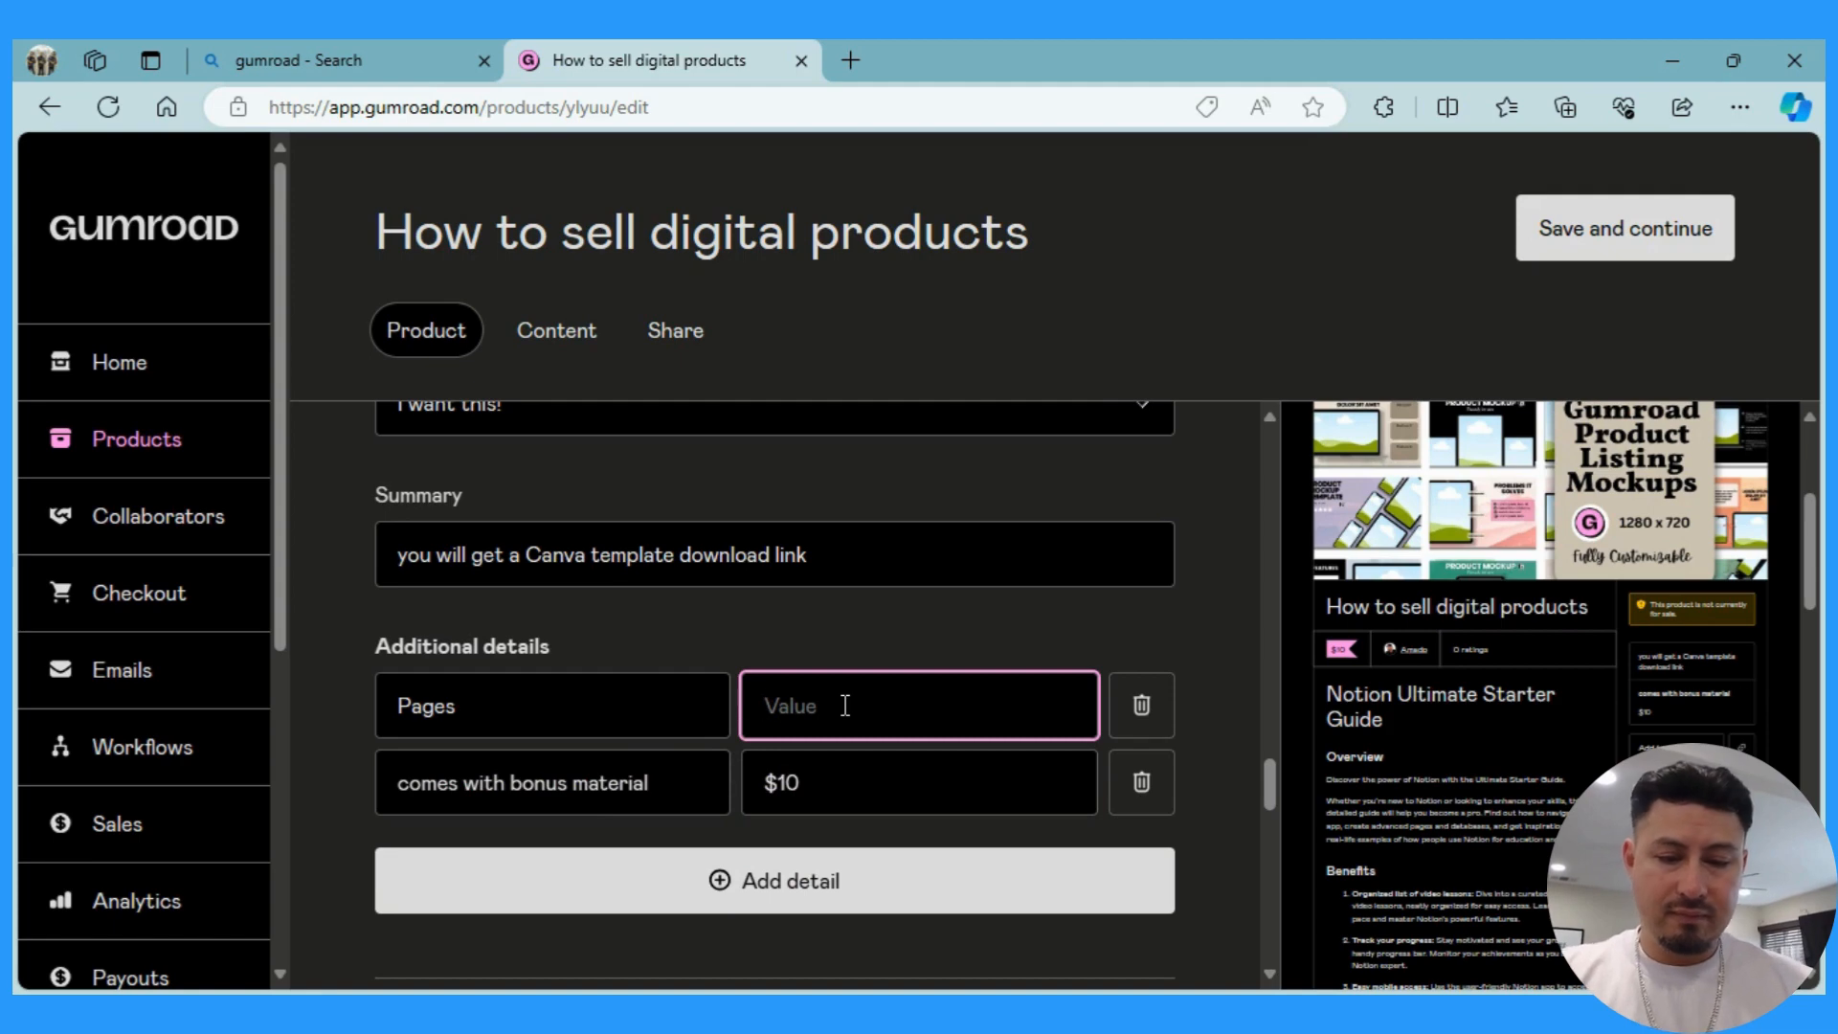
text($5)
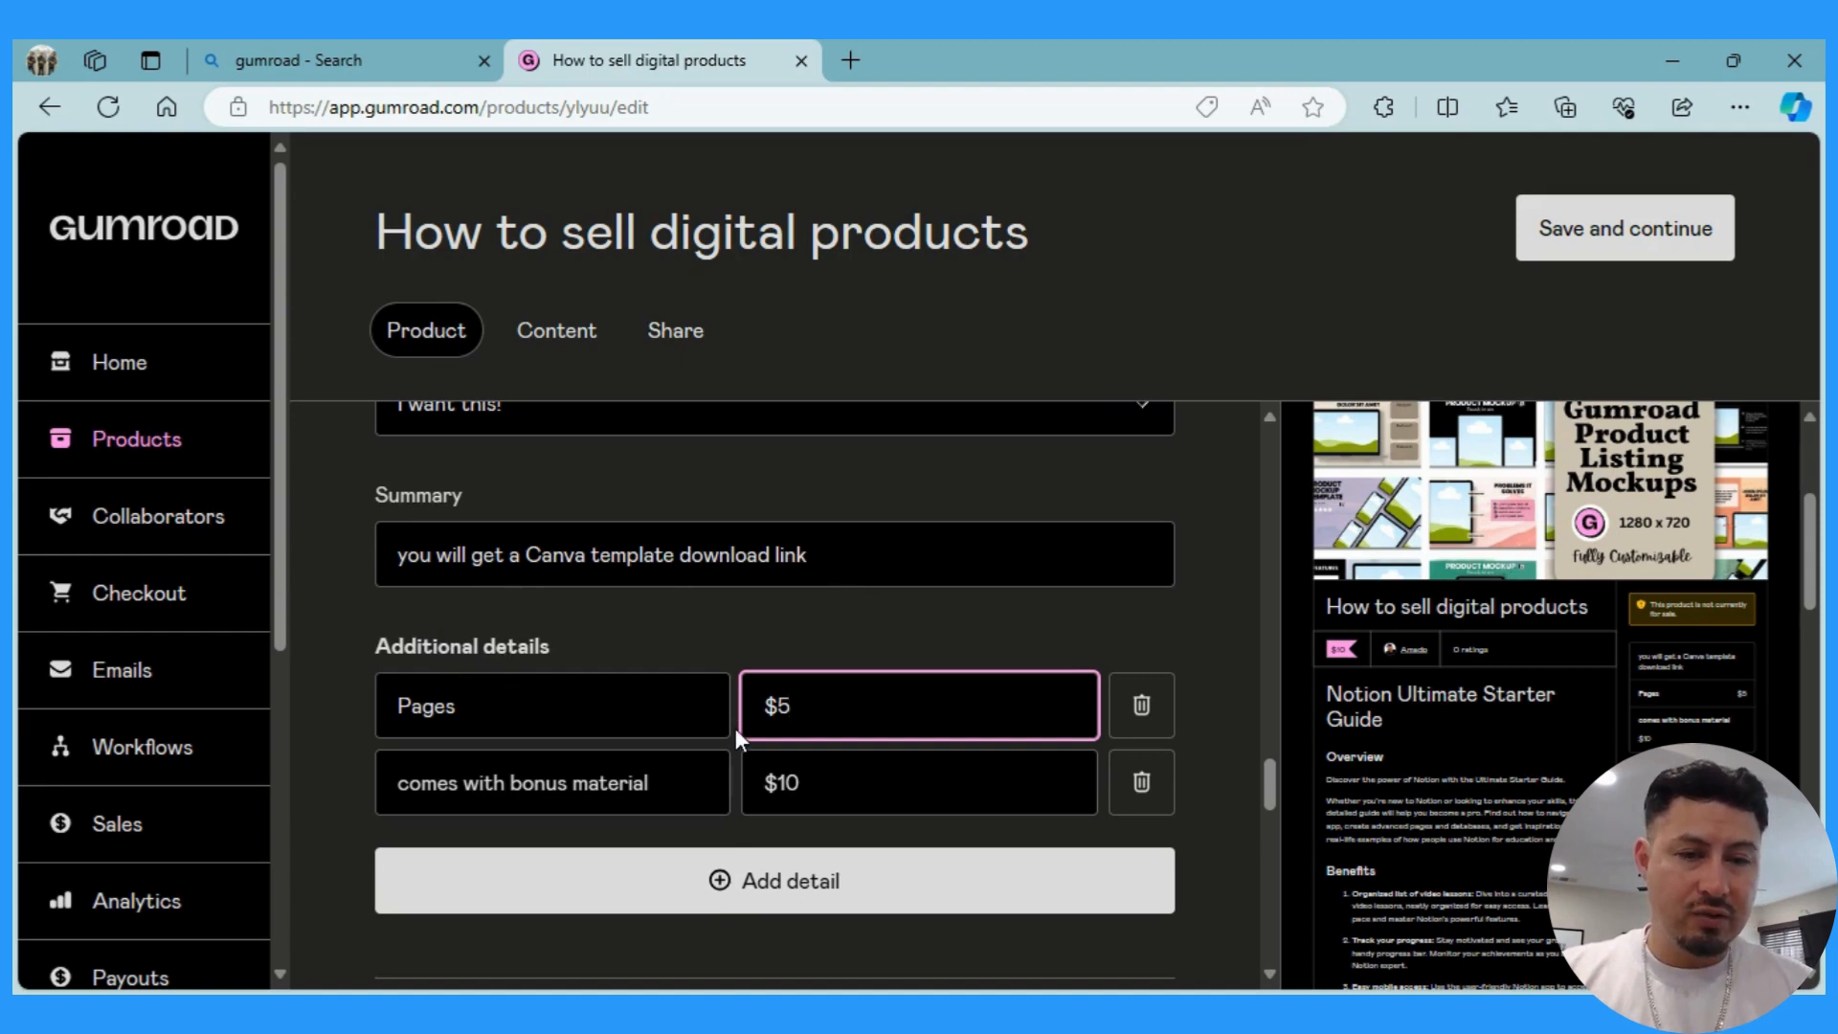
Set the product's price amount to $5 and allow customers to pay what they want.
scroll(735, 728, down, 5)
scroll(735, 727, up, 2)
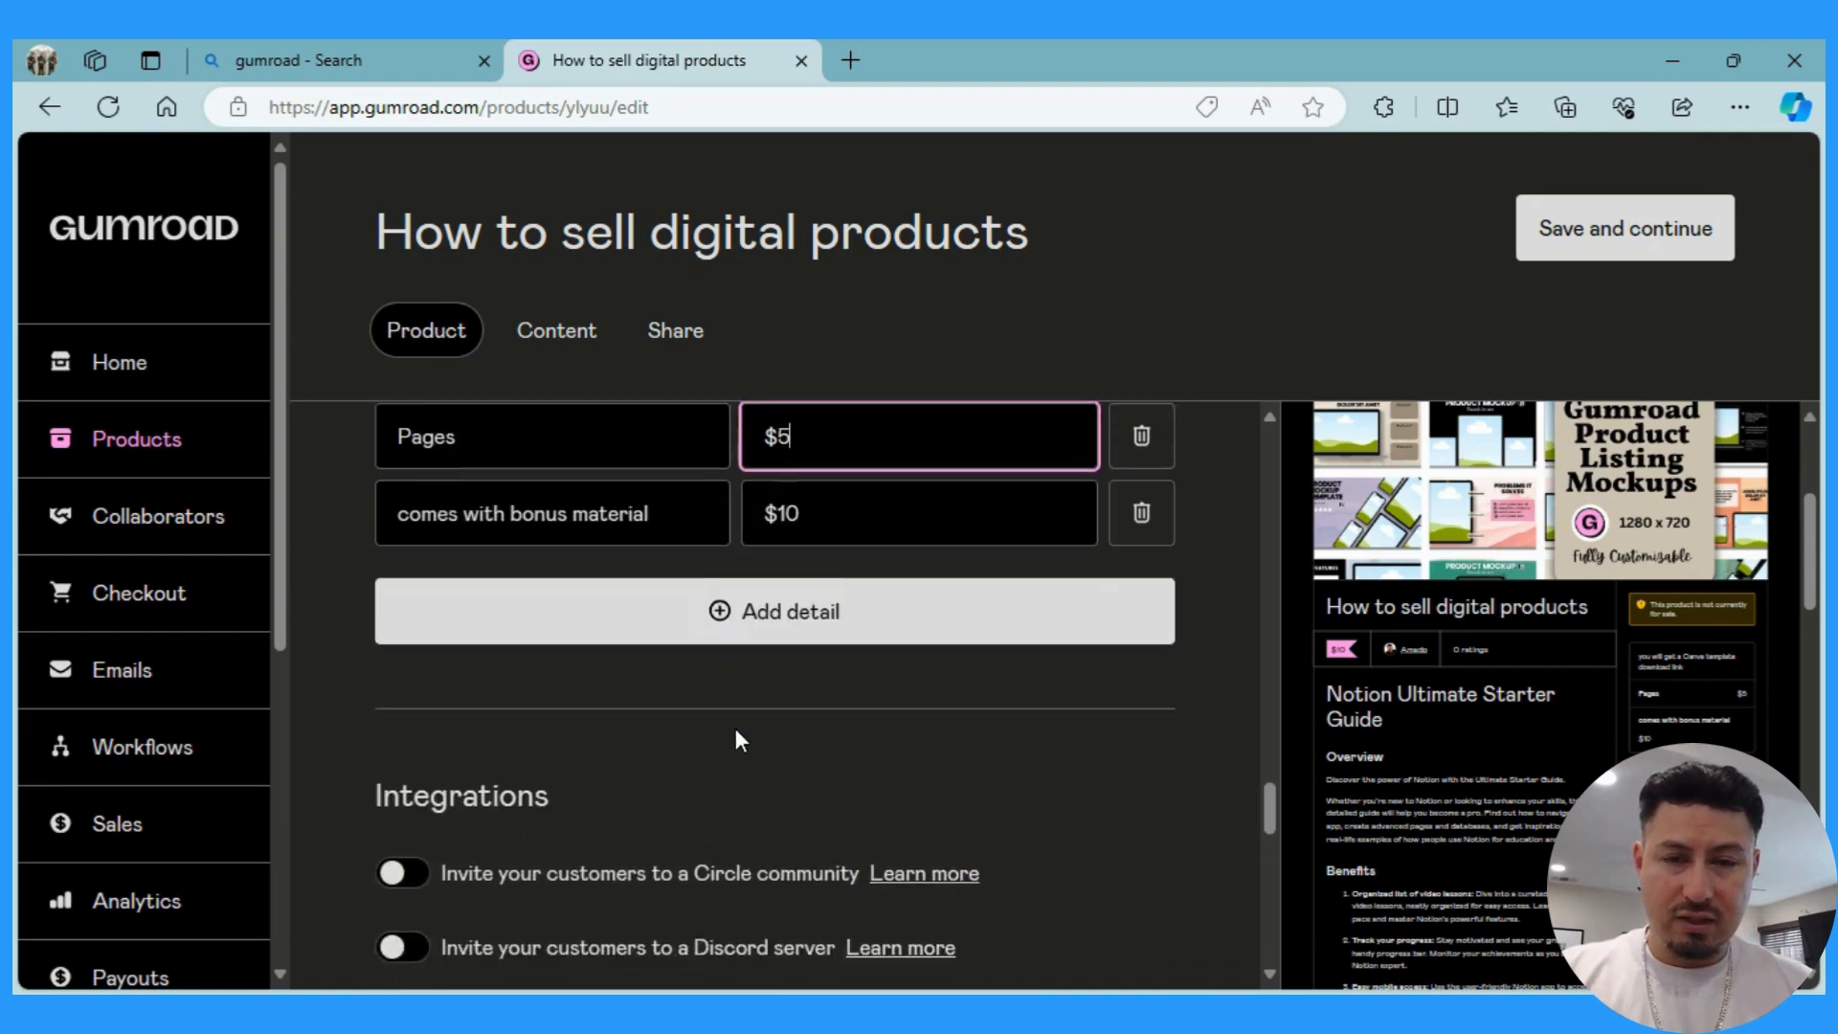
scroll(755, 777, down, 2)
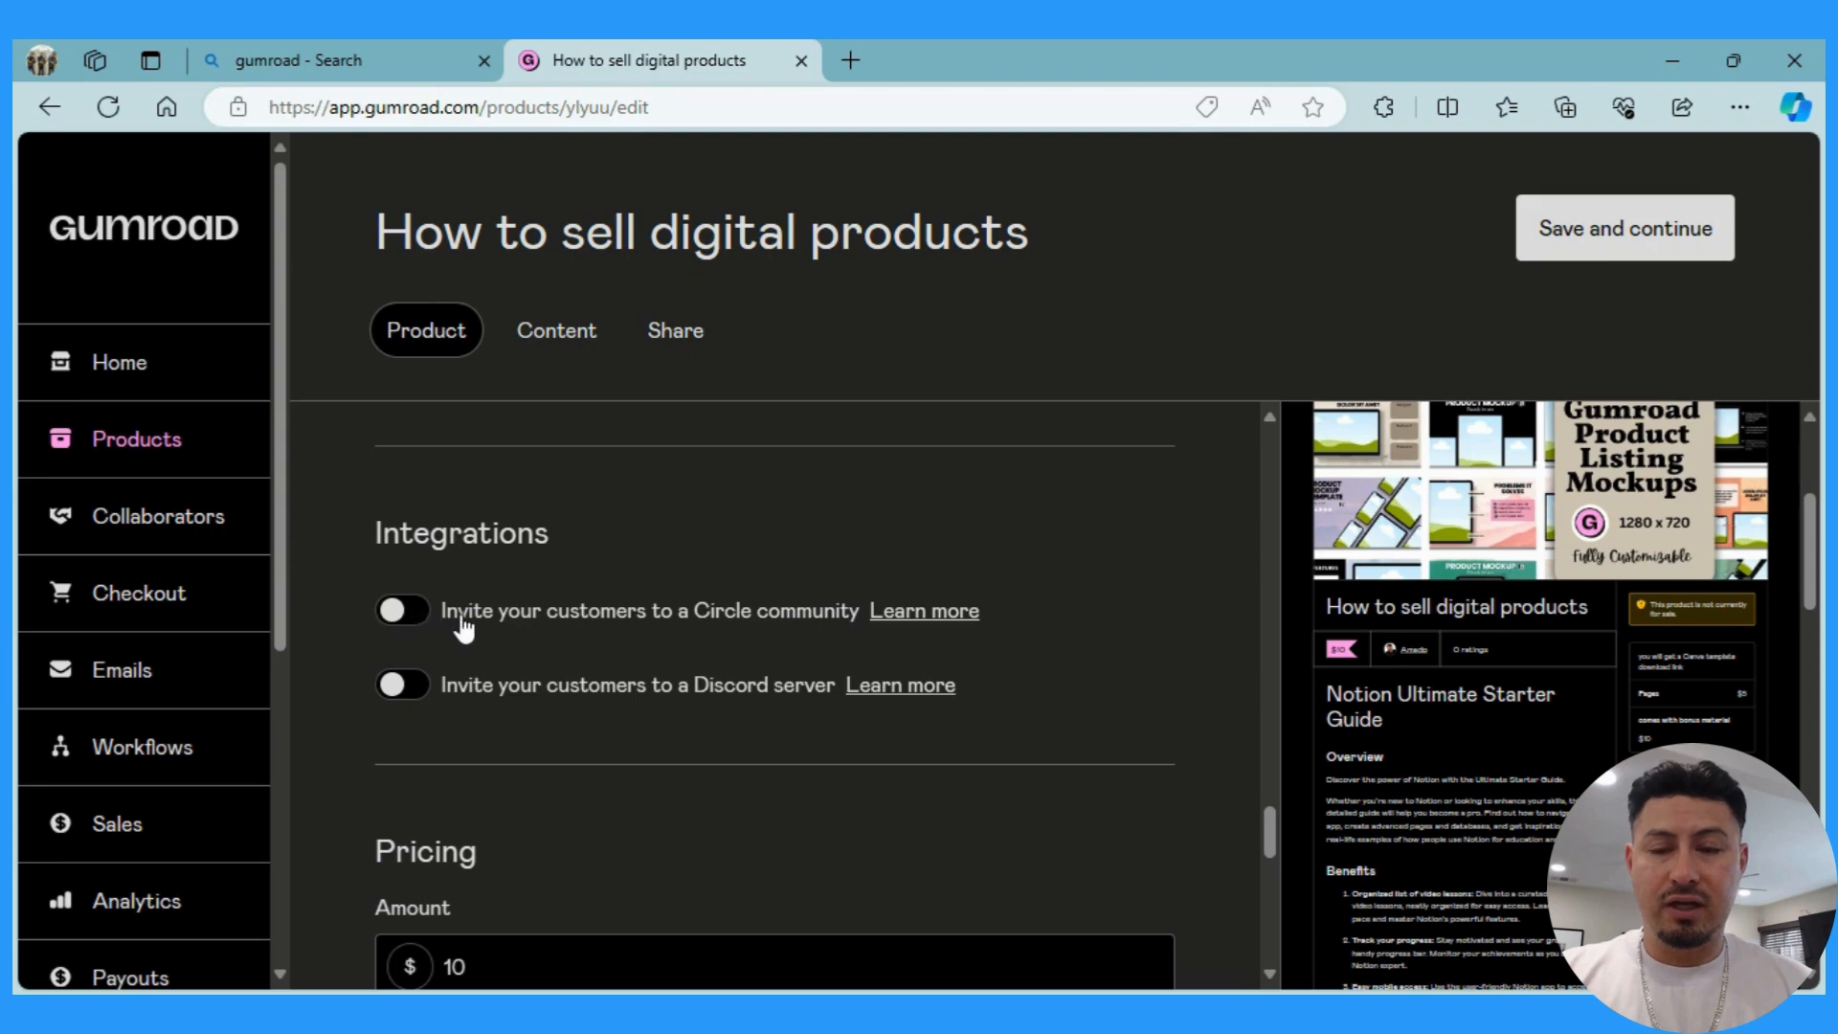
scroll(560, 720, down, 1)
scroll(558, 718, down, 3)
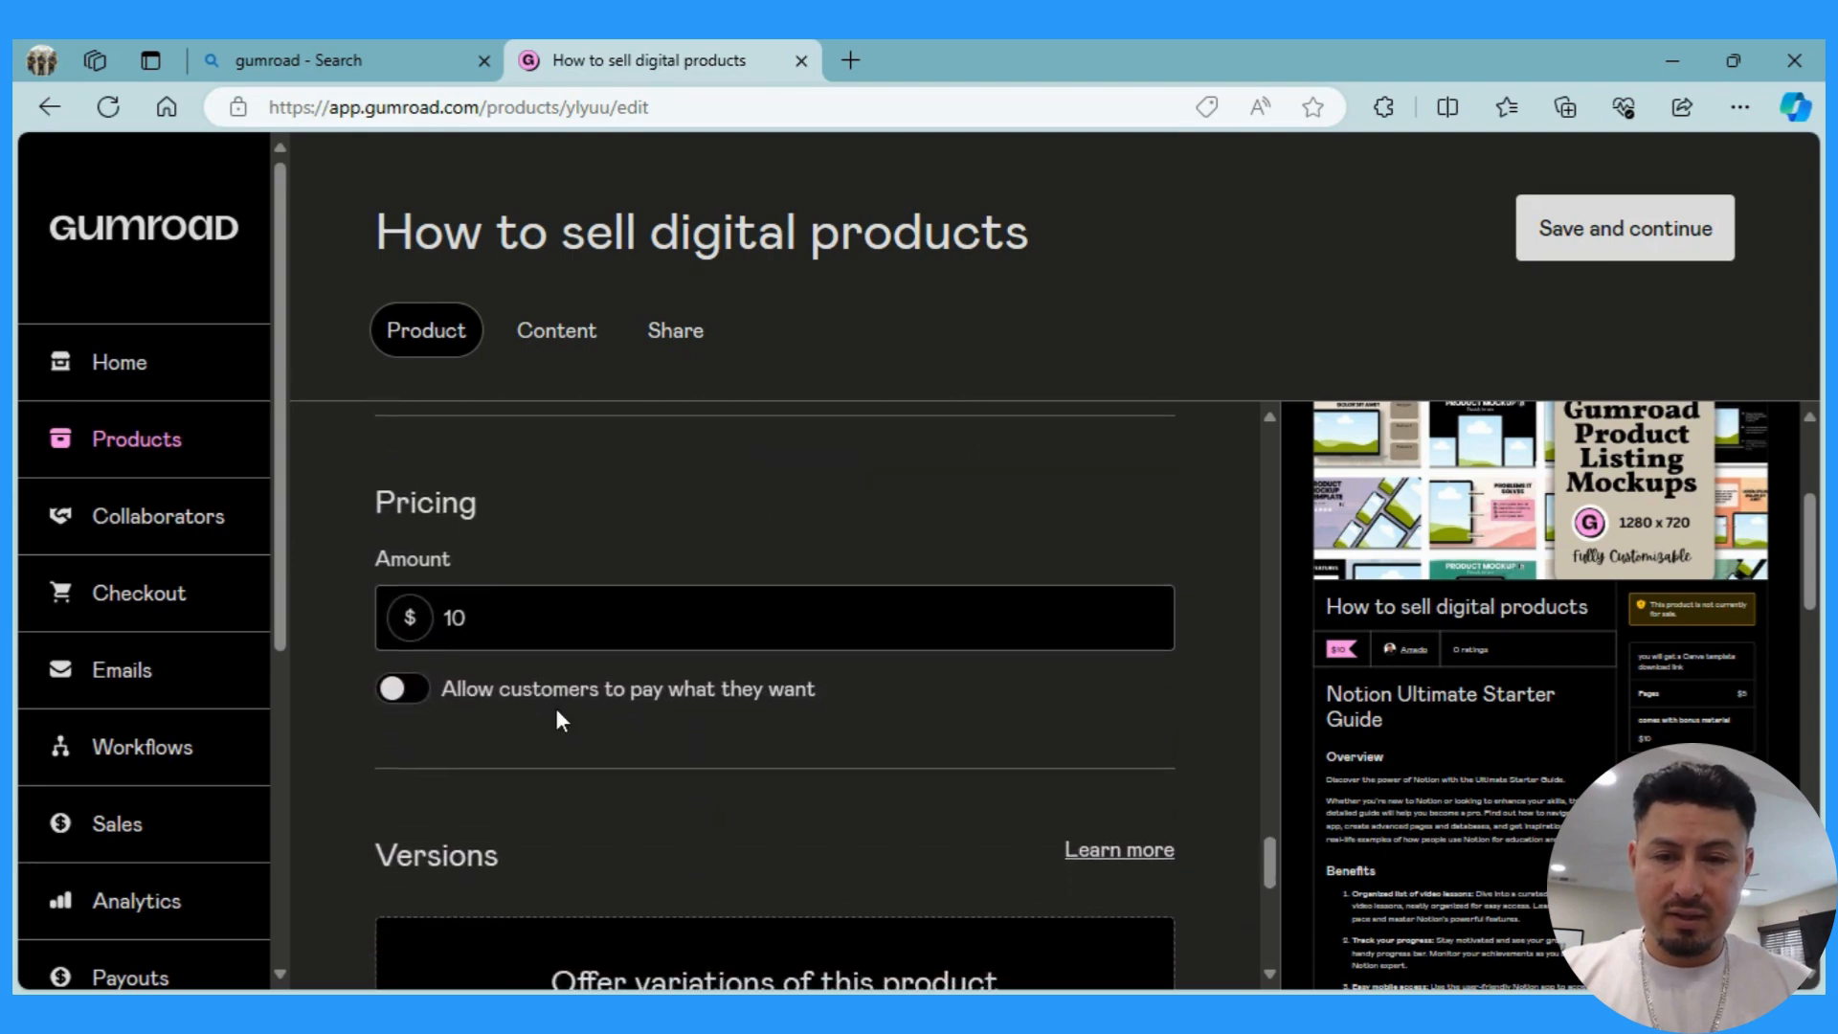
click(544, 610)
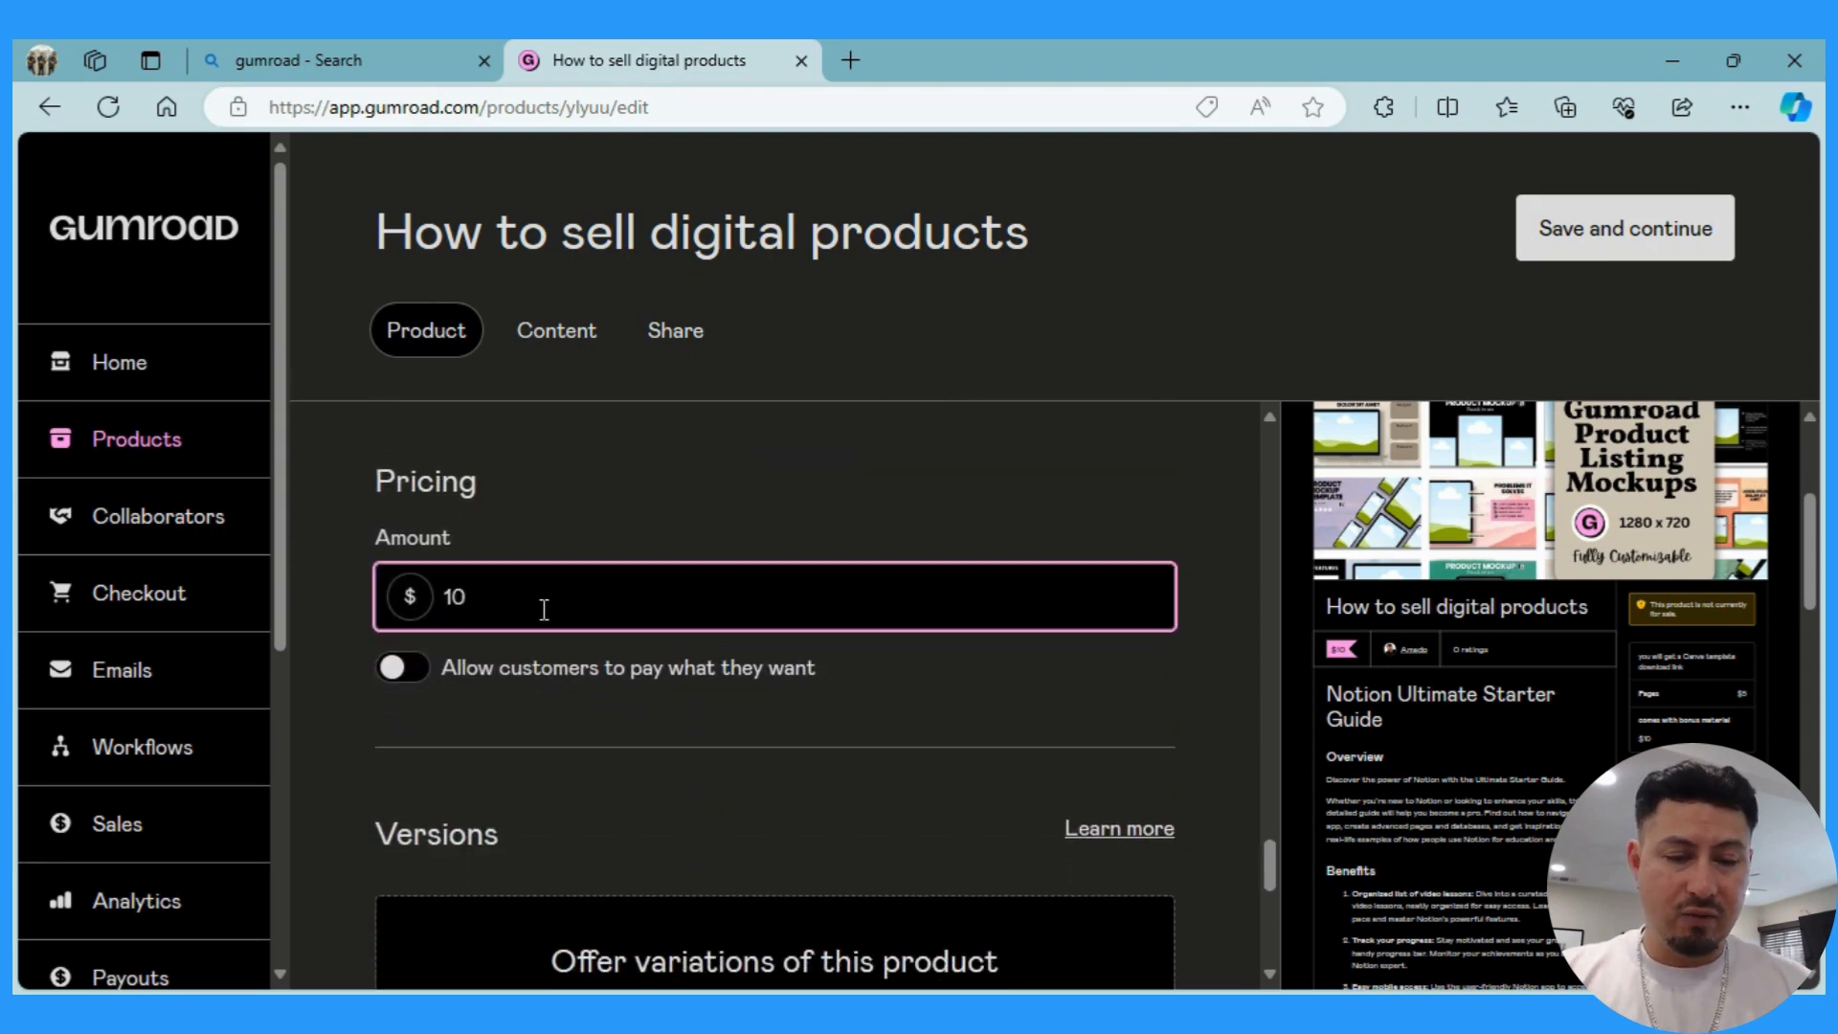
key(BackSpace)
key(BackSpace)
text(5)
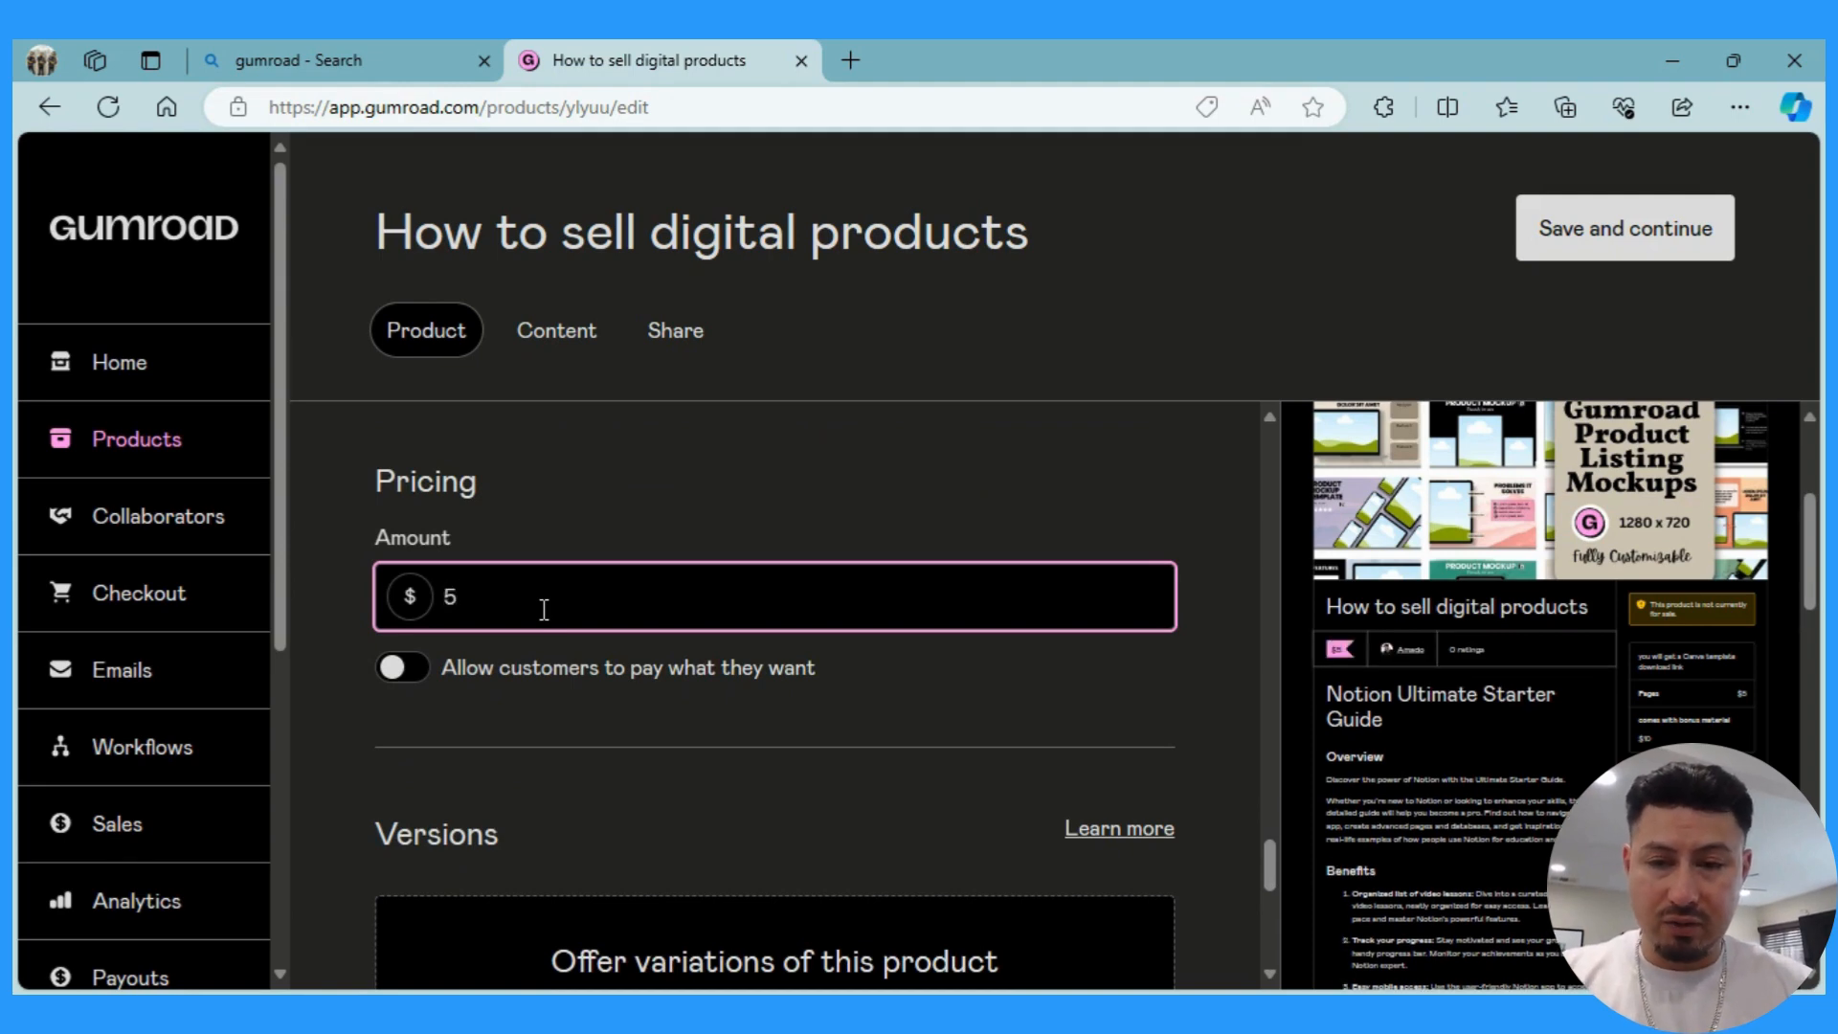
click(402, 668)
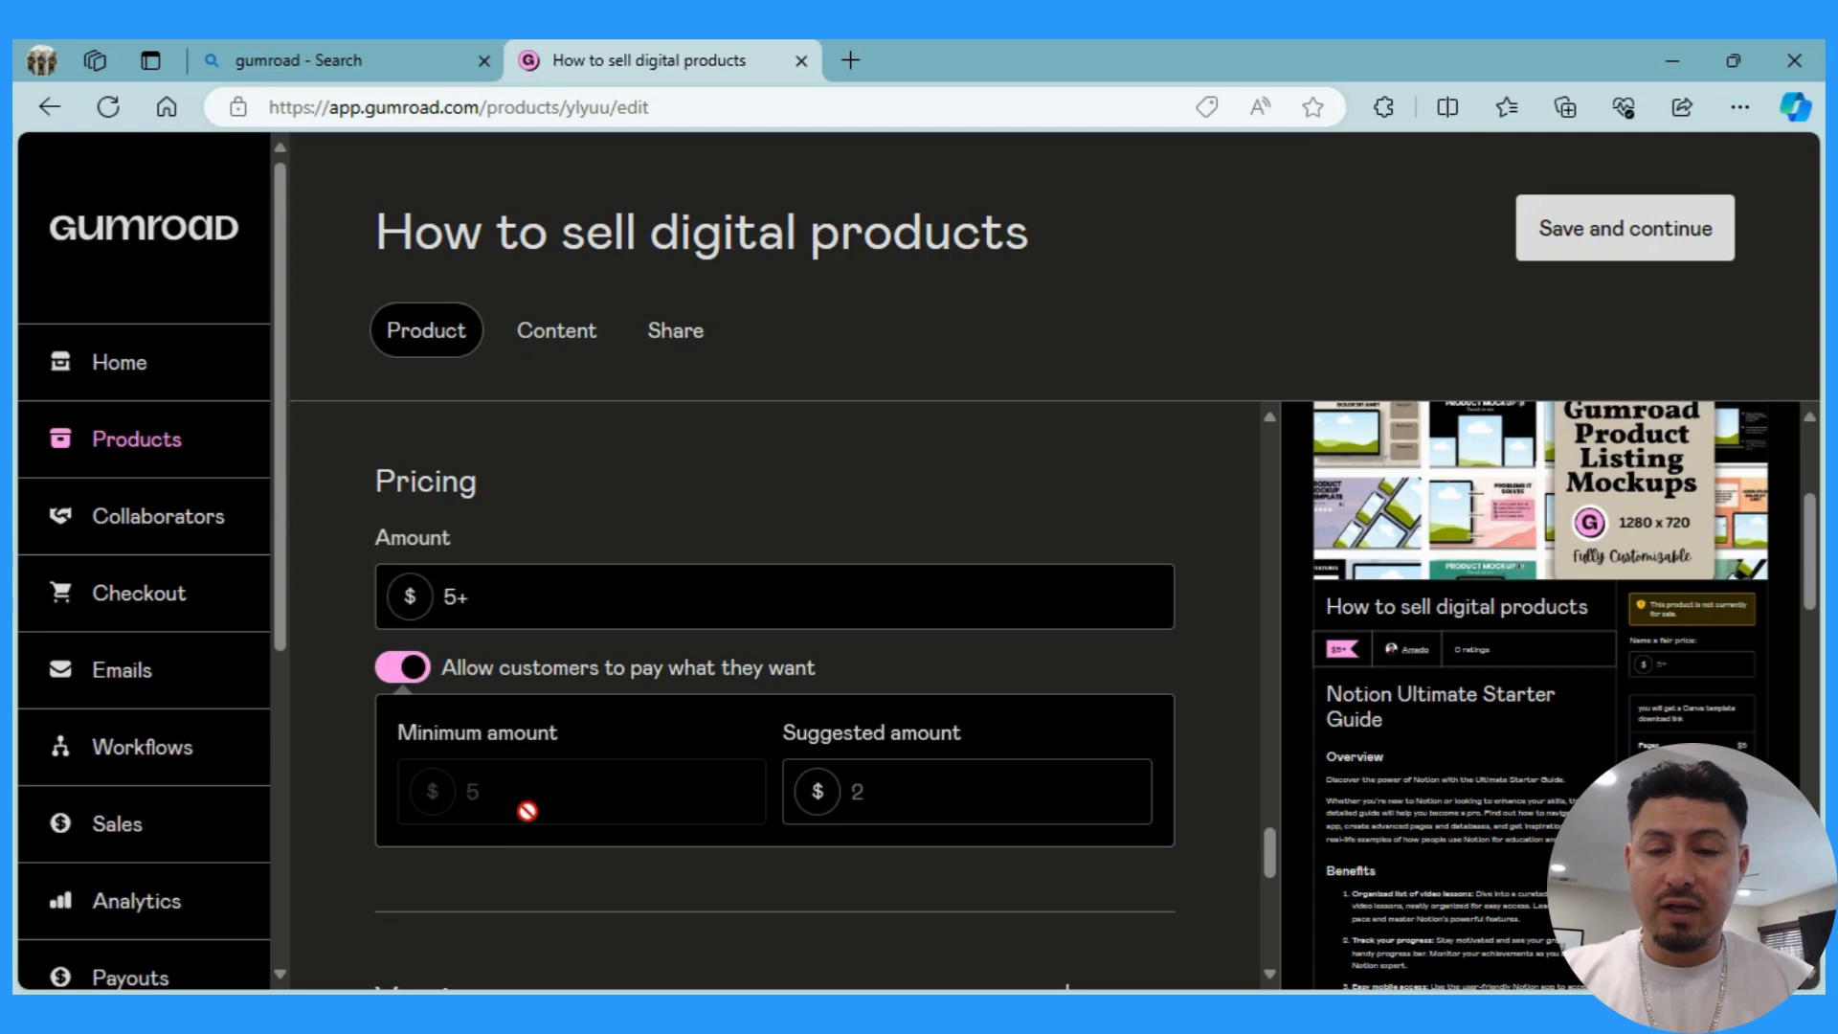
click(902, 788)
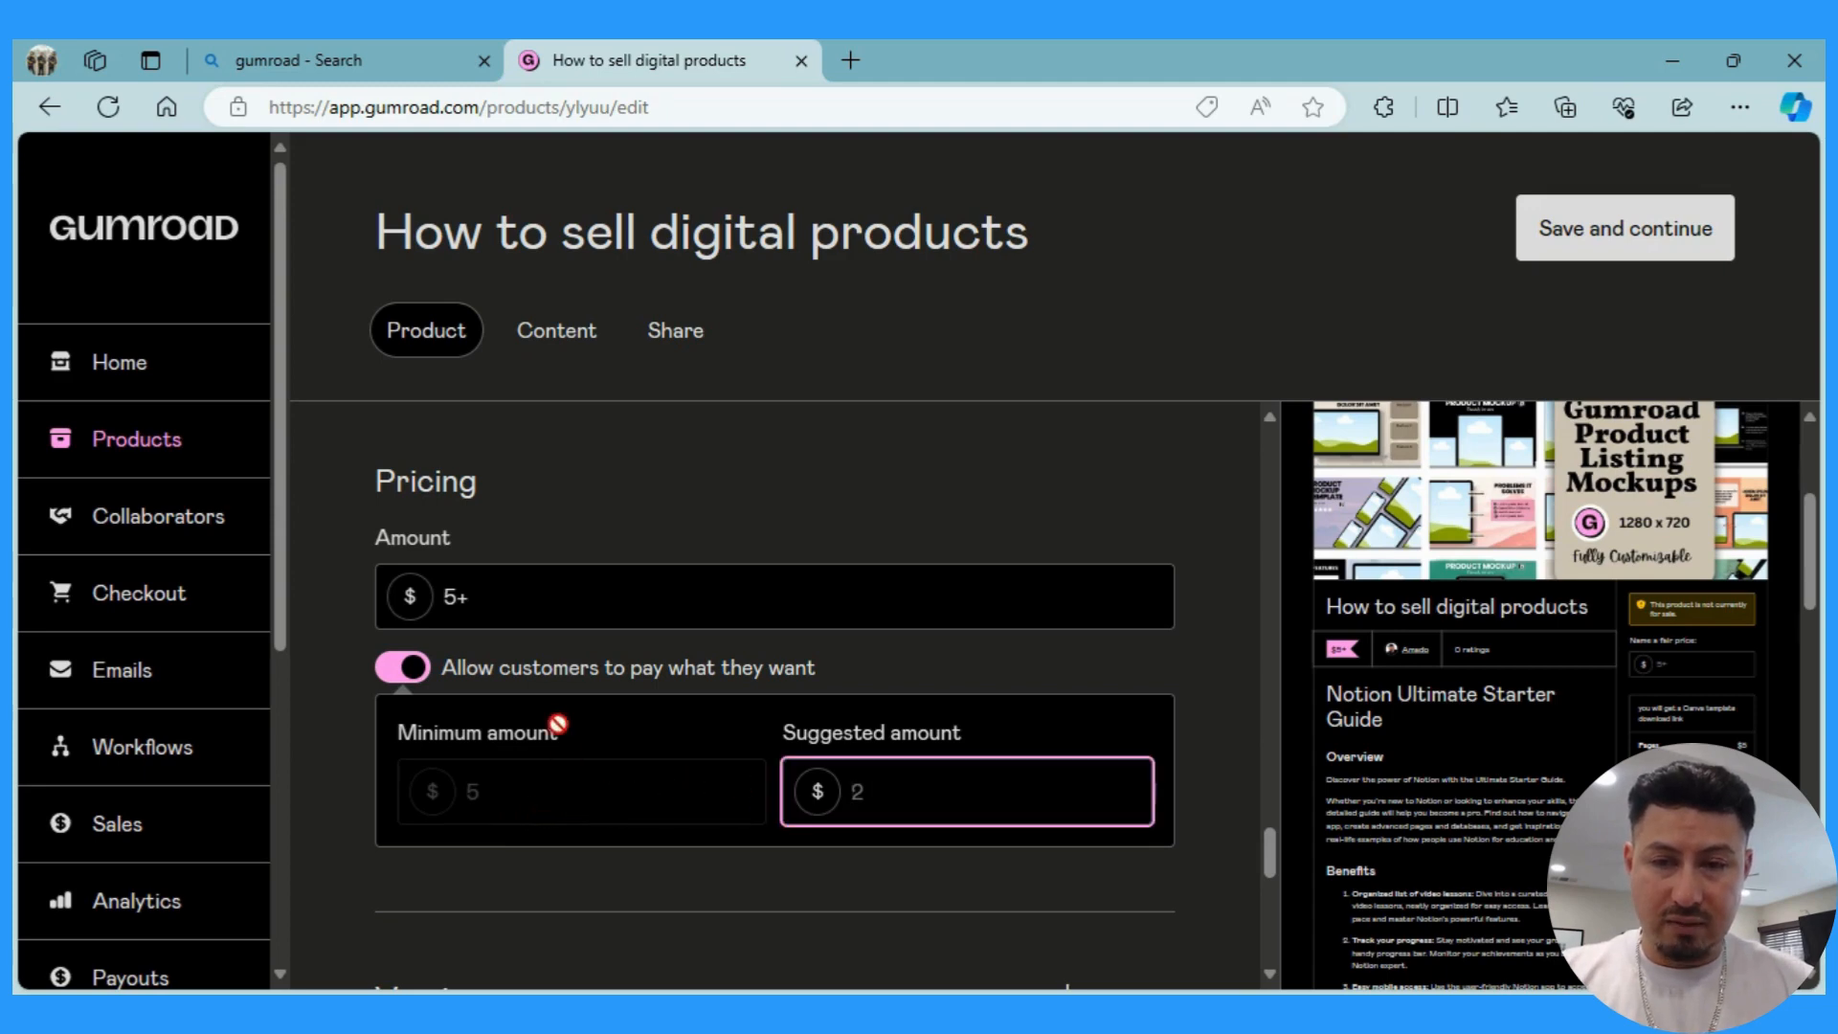
Set the price amount to $2 and allow customers to pay what they want, with a suggested amount of $5.
click(517, 605)
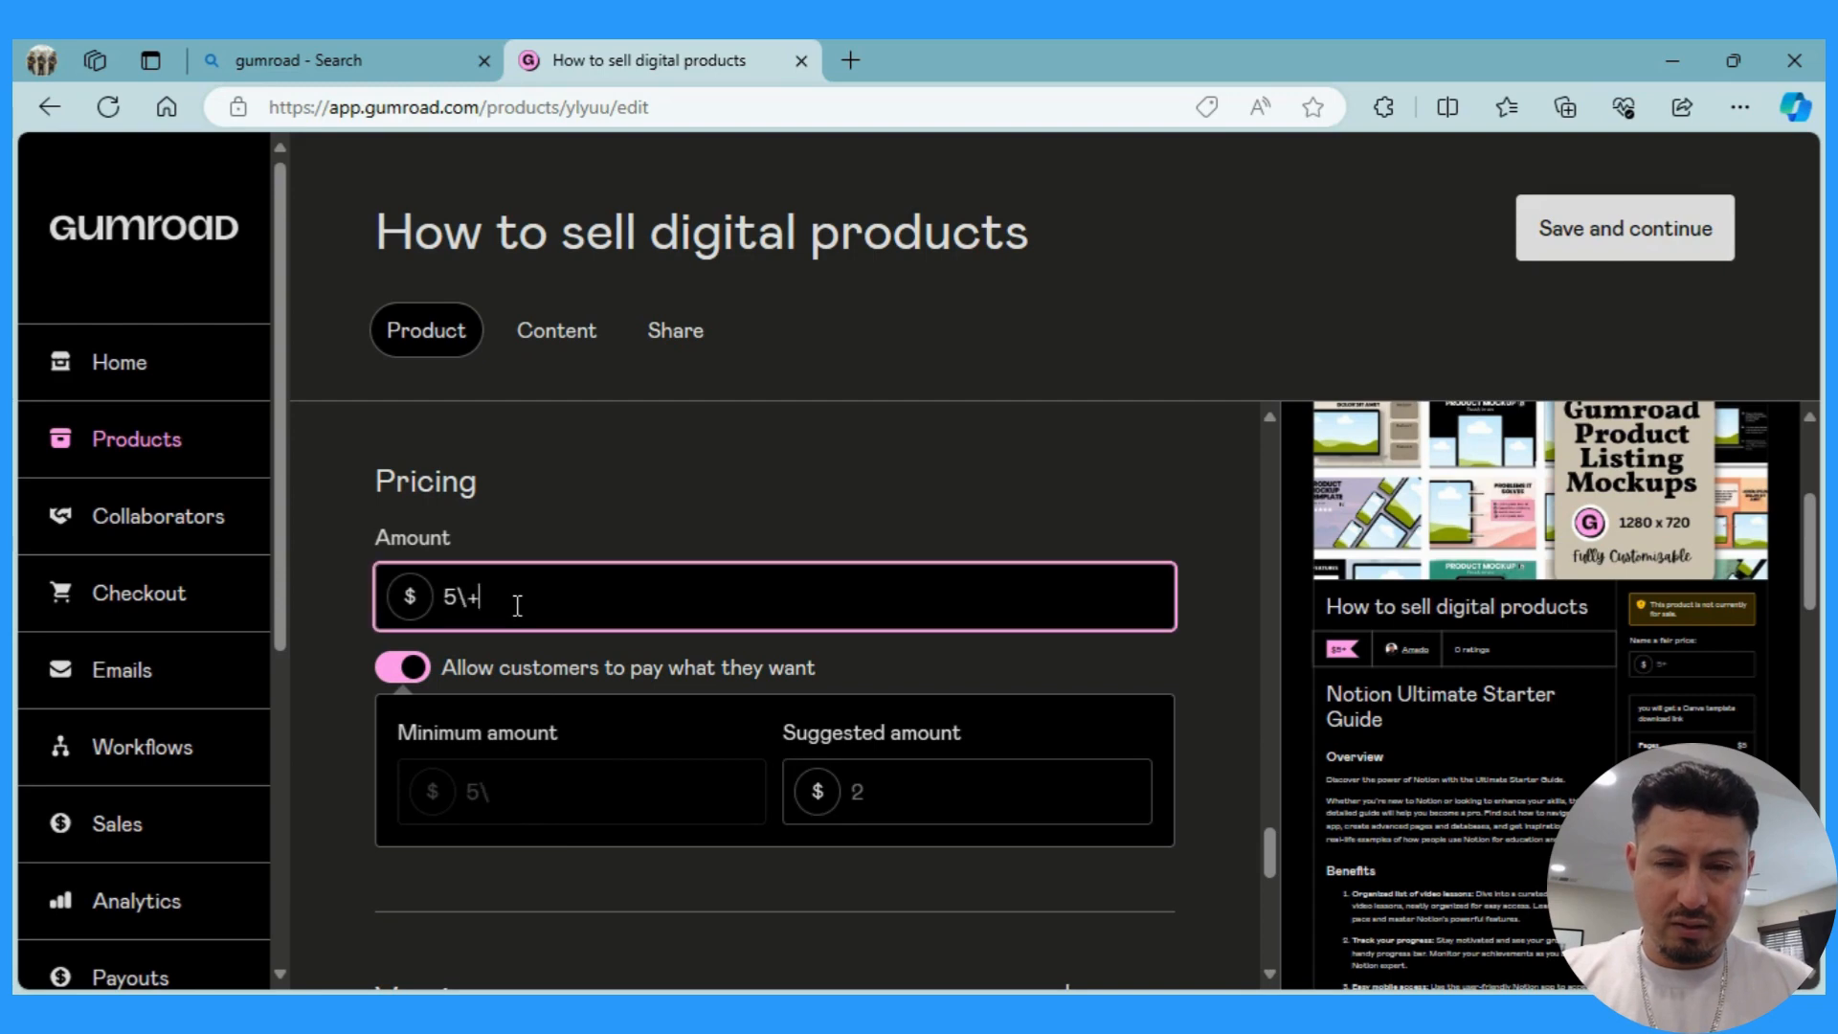
key(BackSpace)
key(BackSpace)
key(BackSpace)
key(BackSpace)
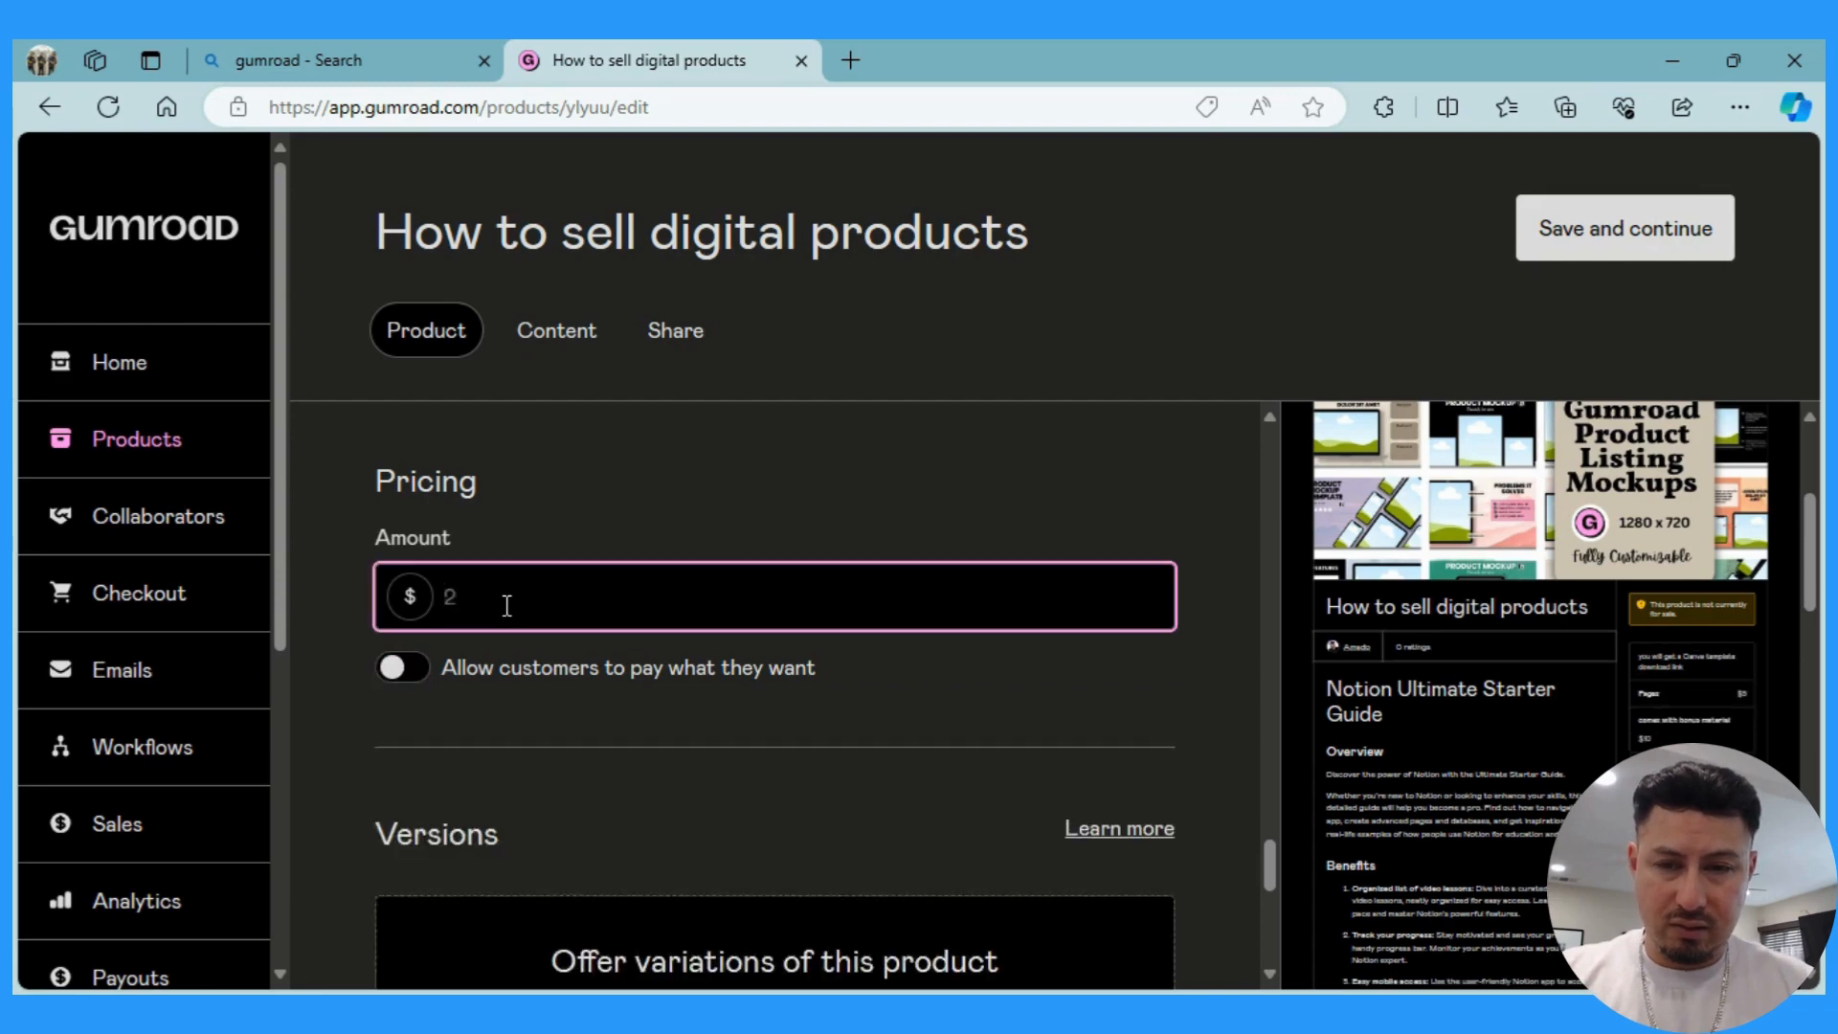
click(390, 669)
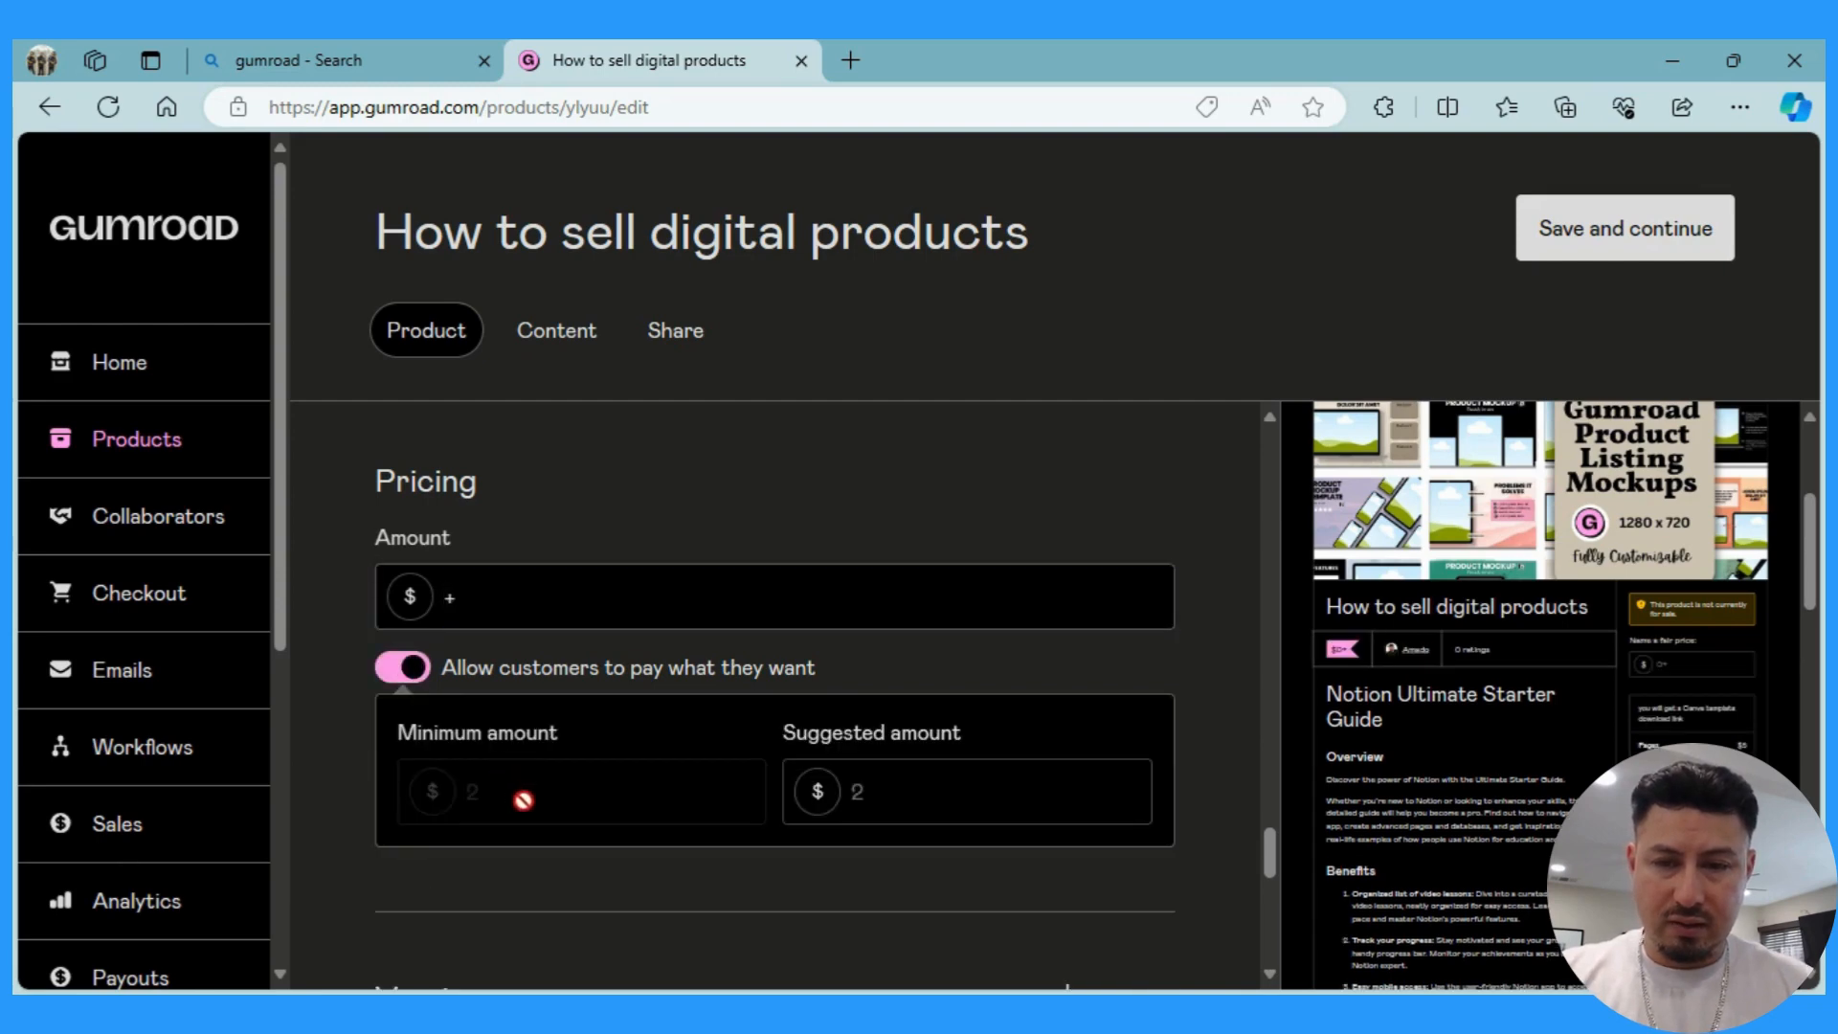
click(554, 598)
key(BackSpace)
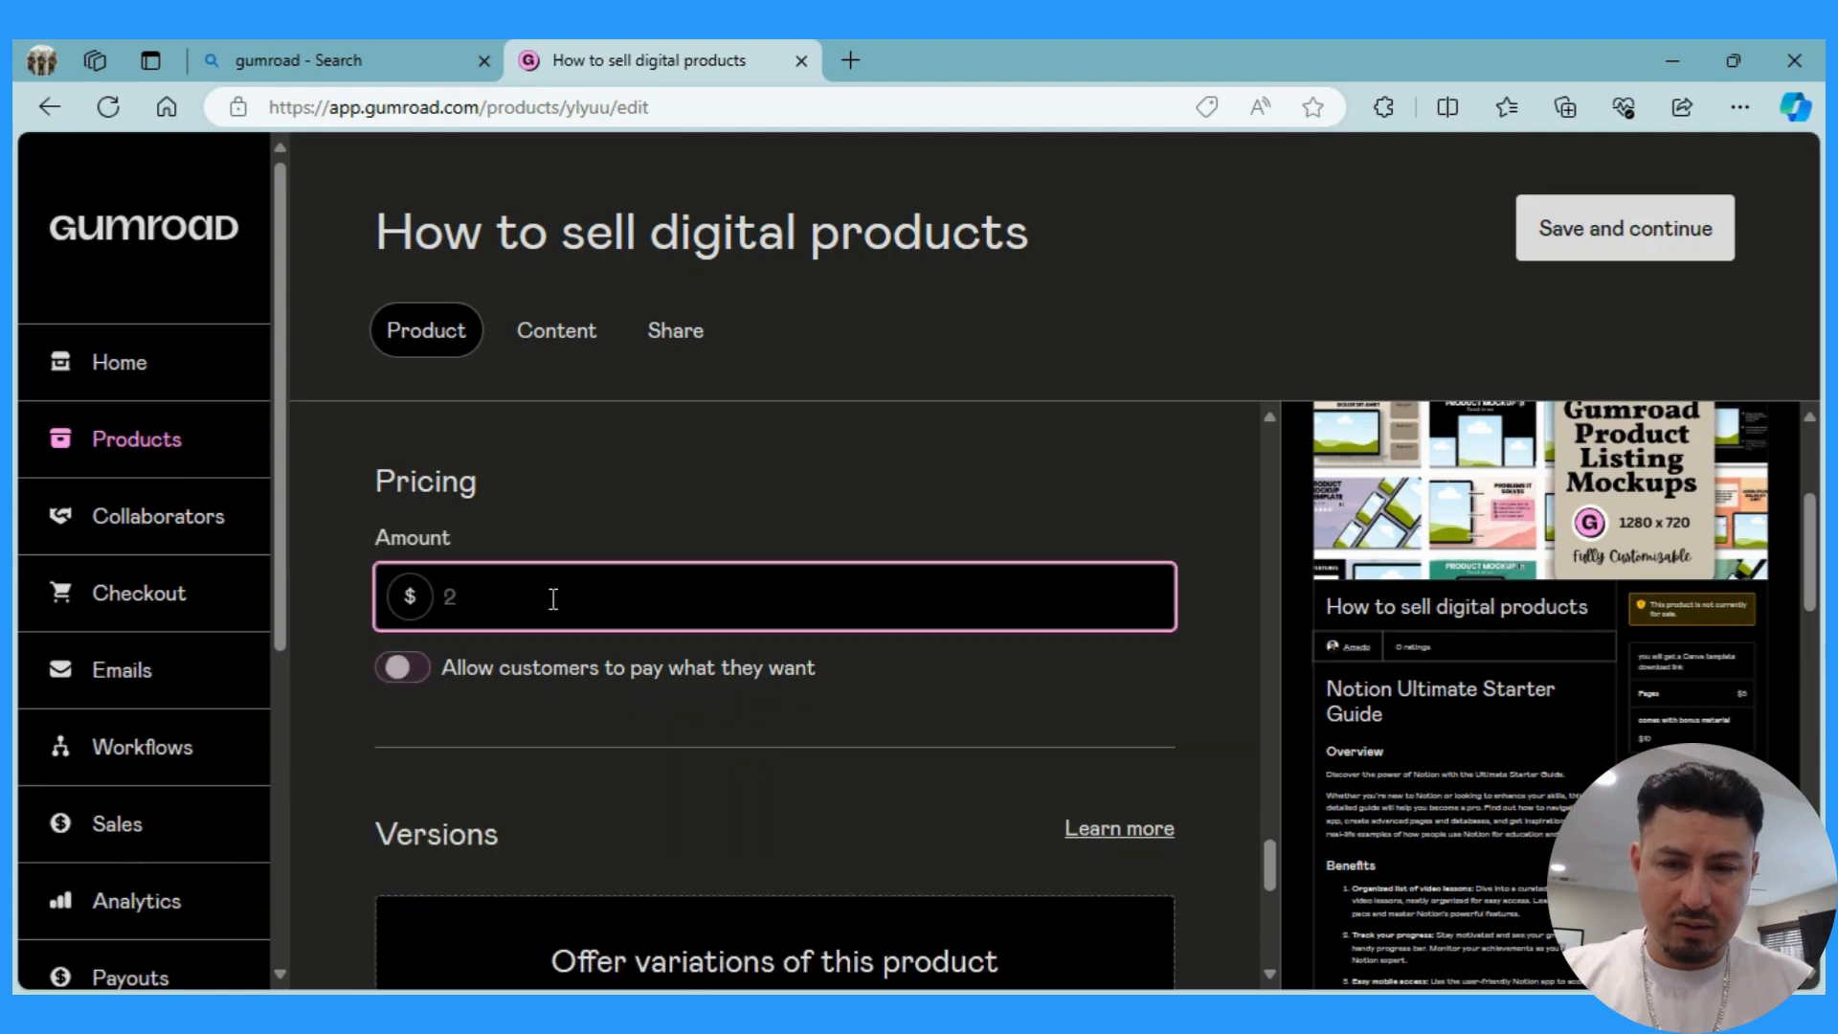
text(2)
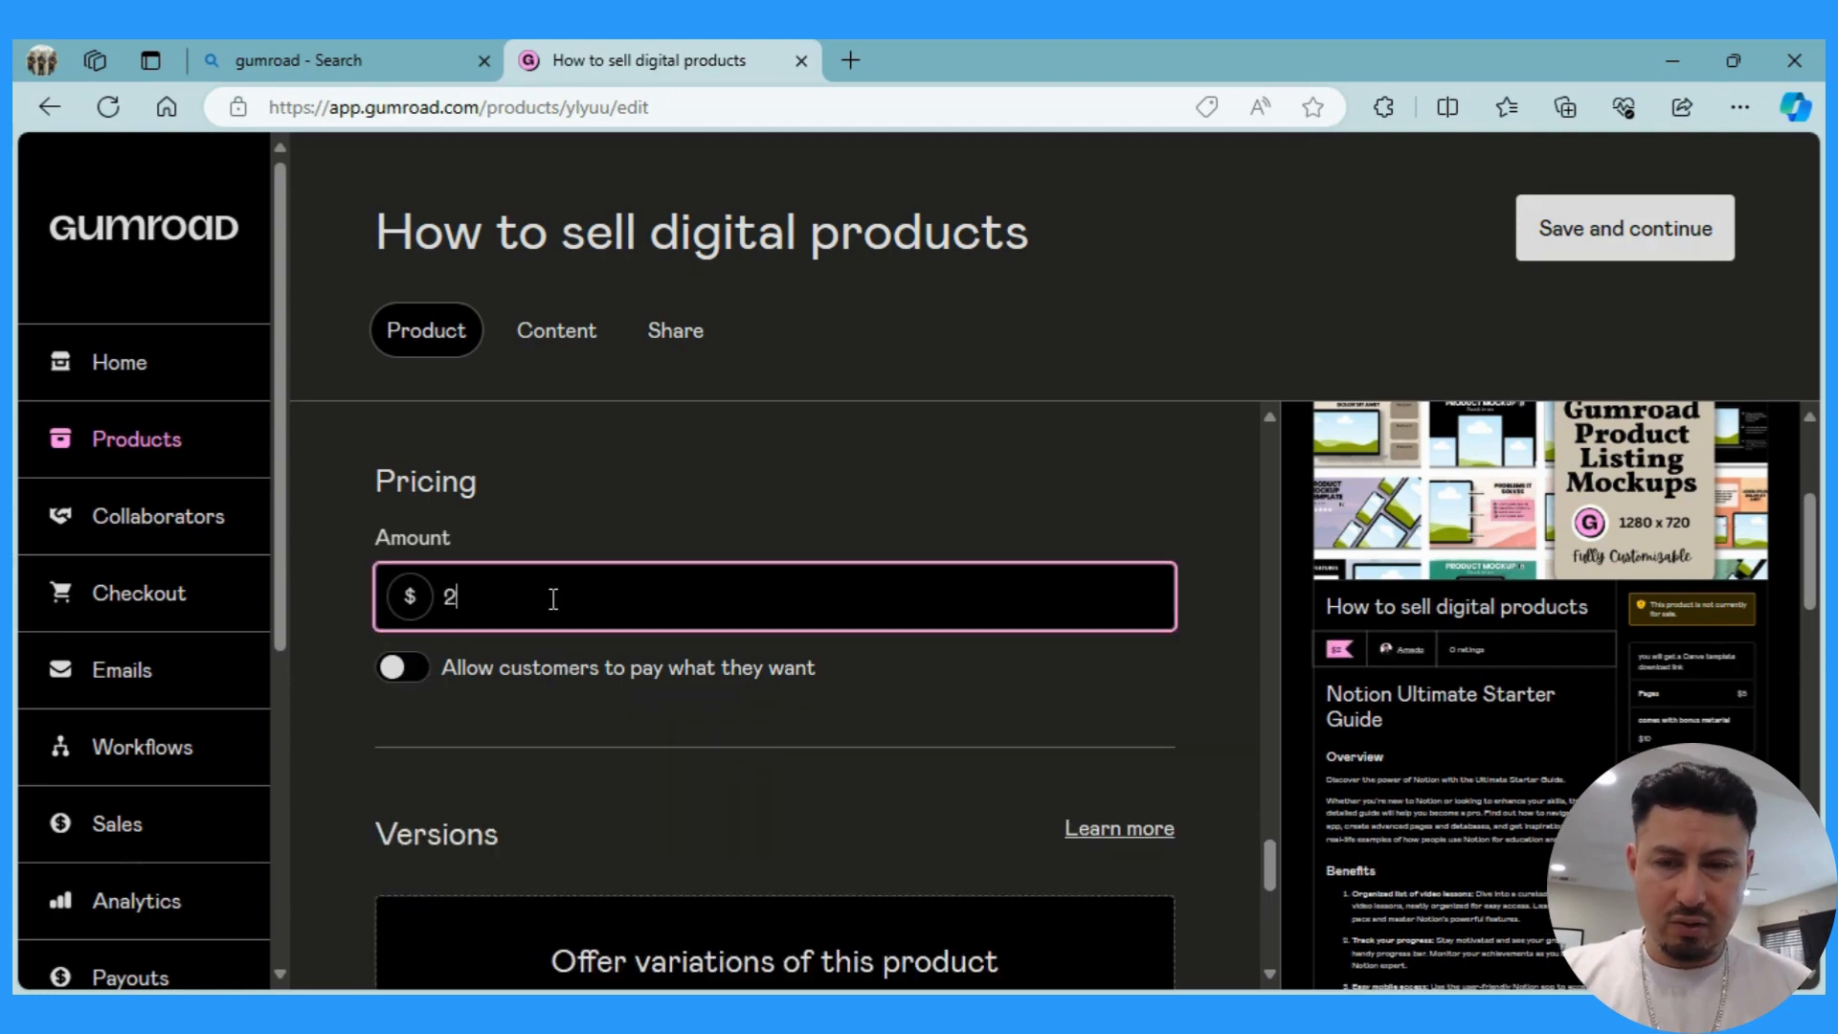
click(412, 676)
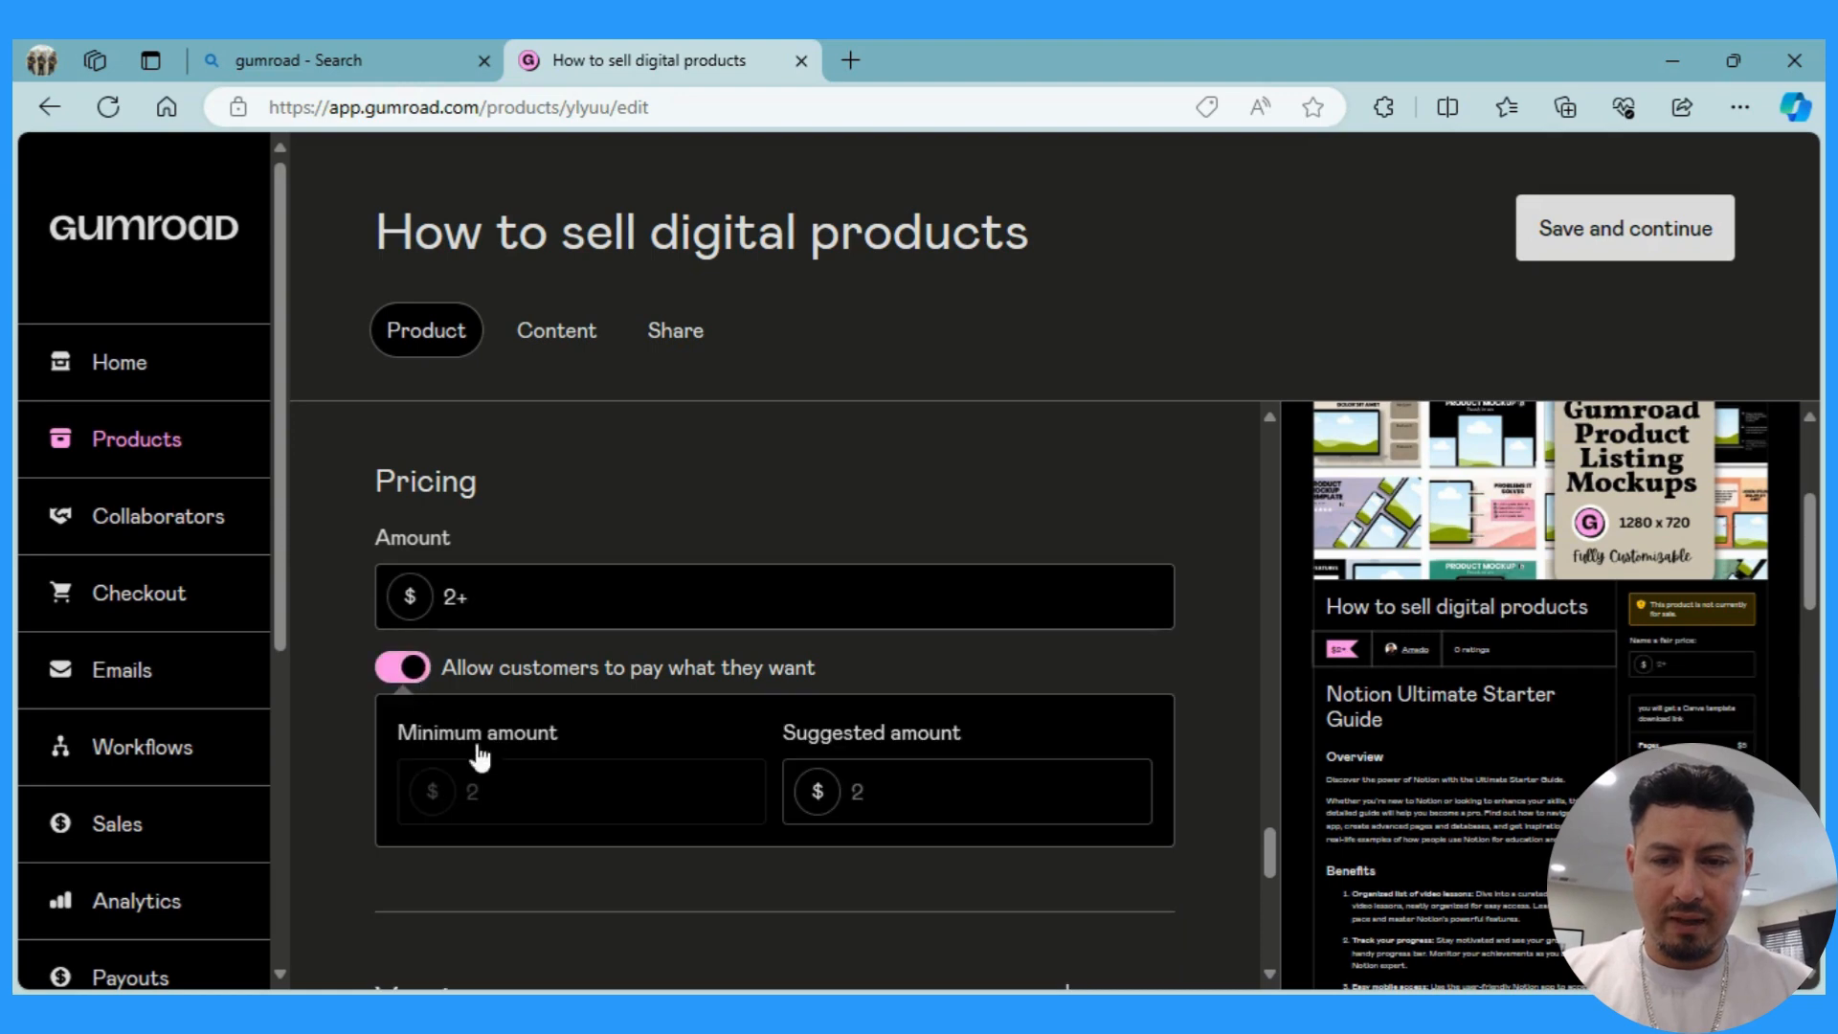
click(887, 803)
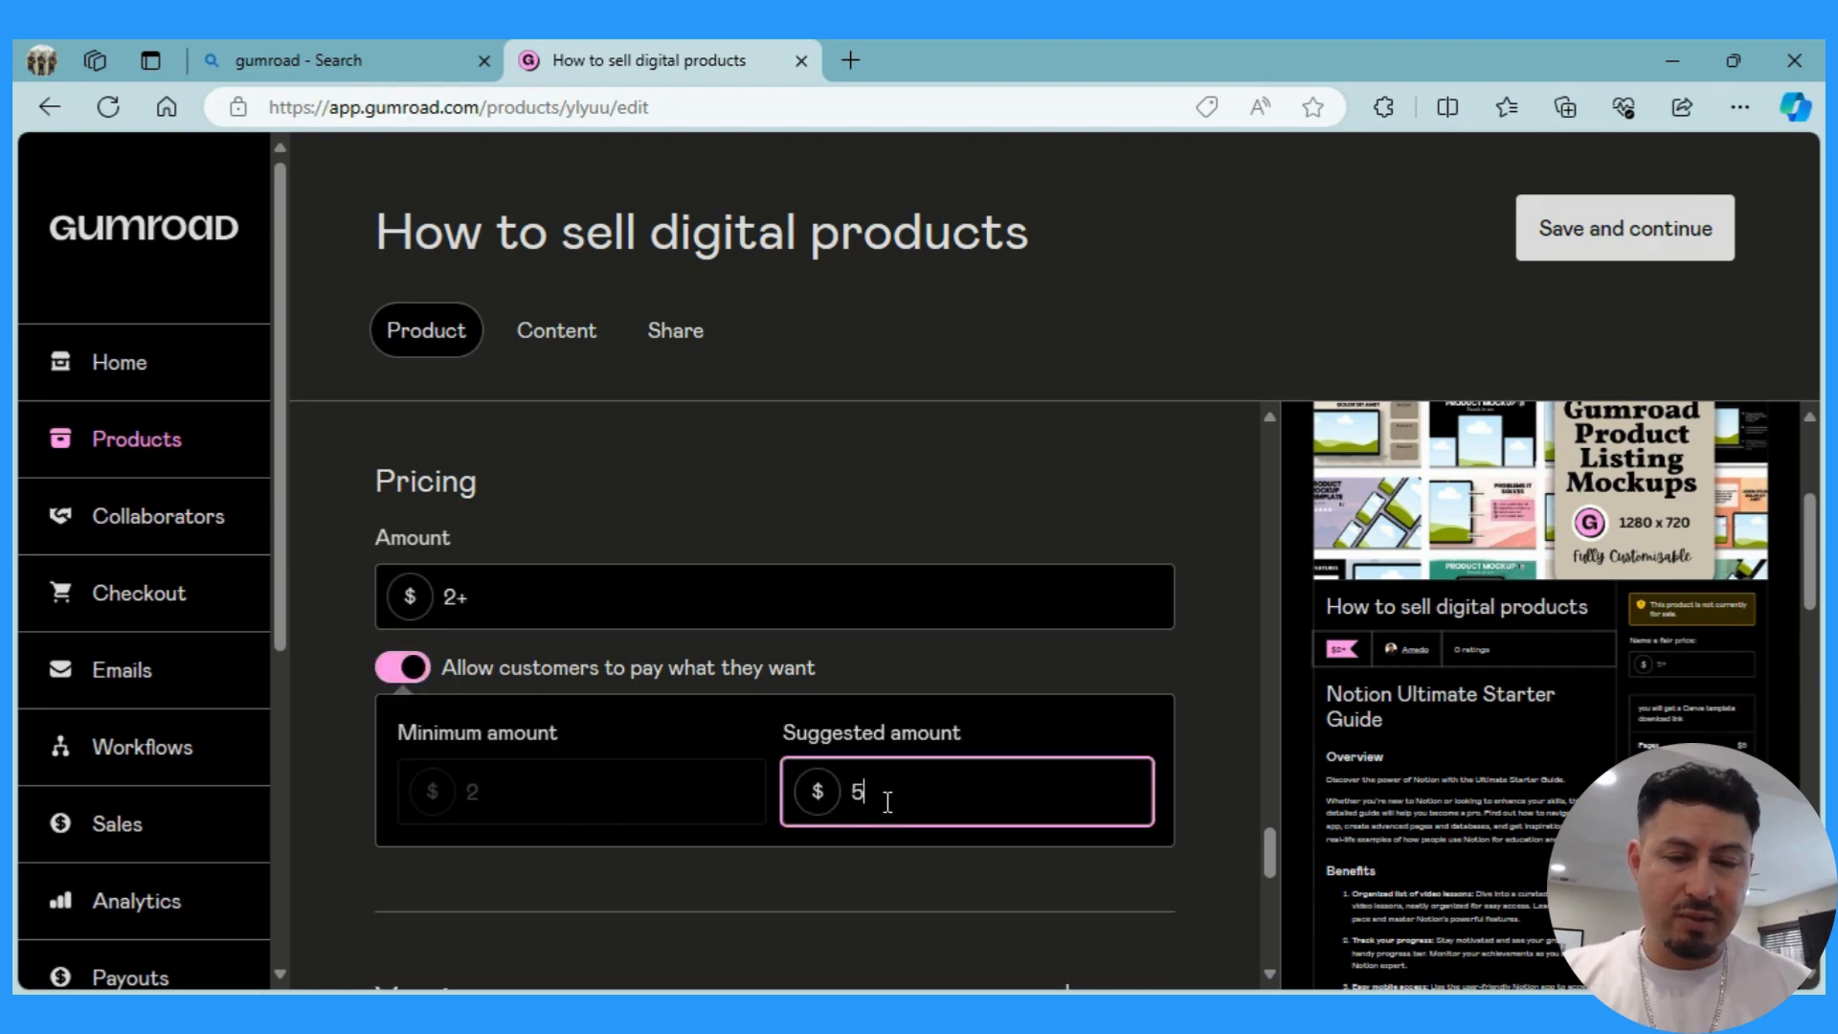
click(806, 508)
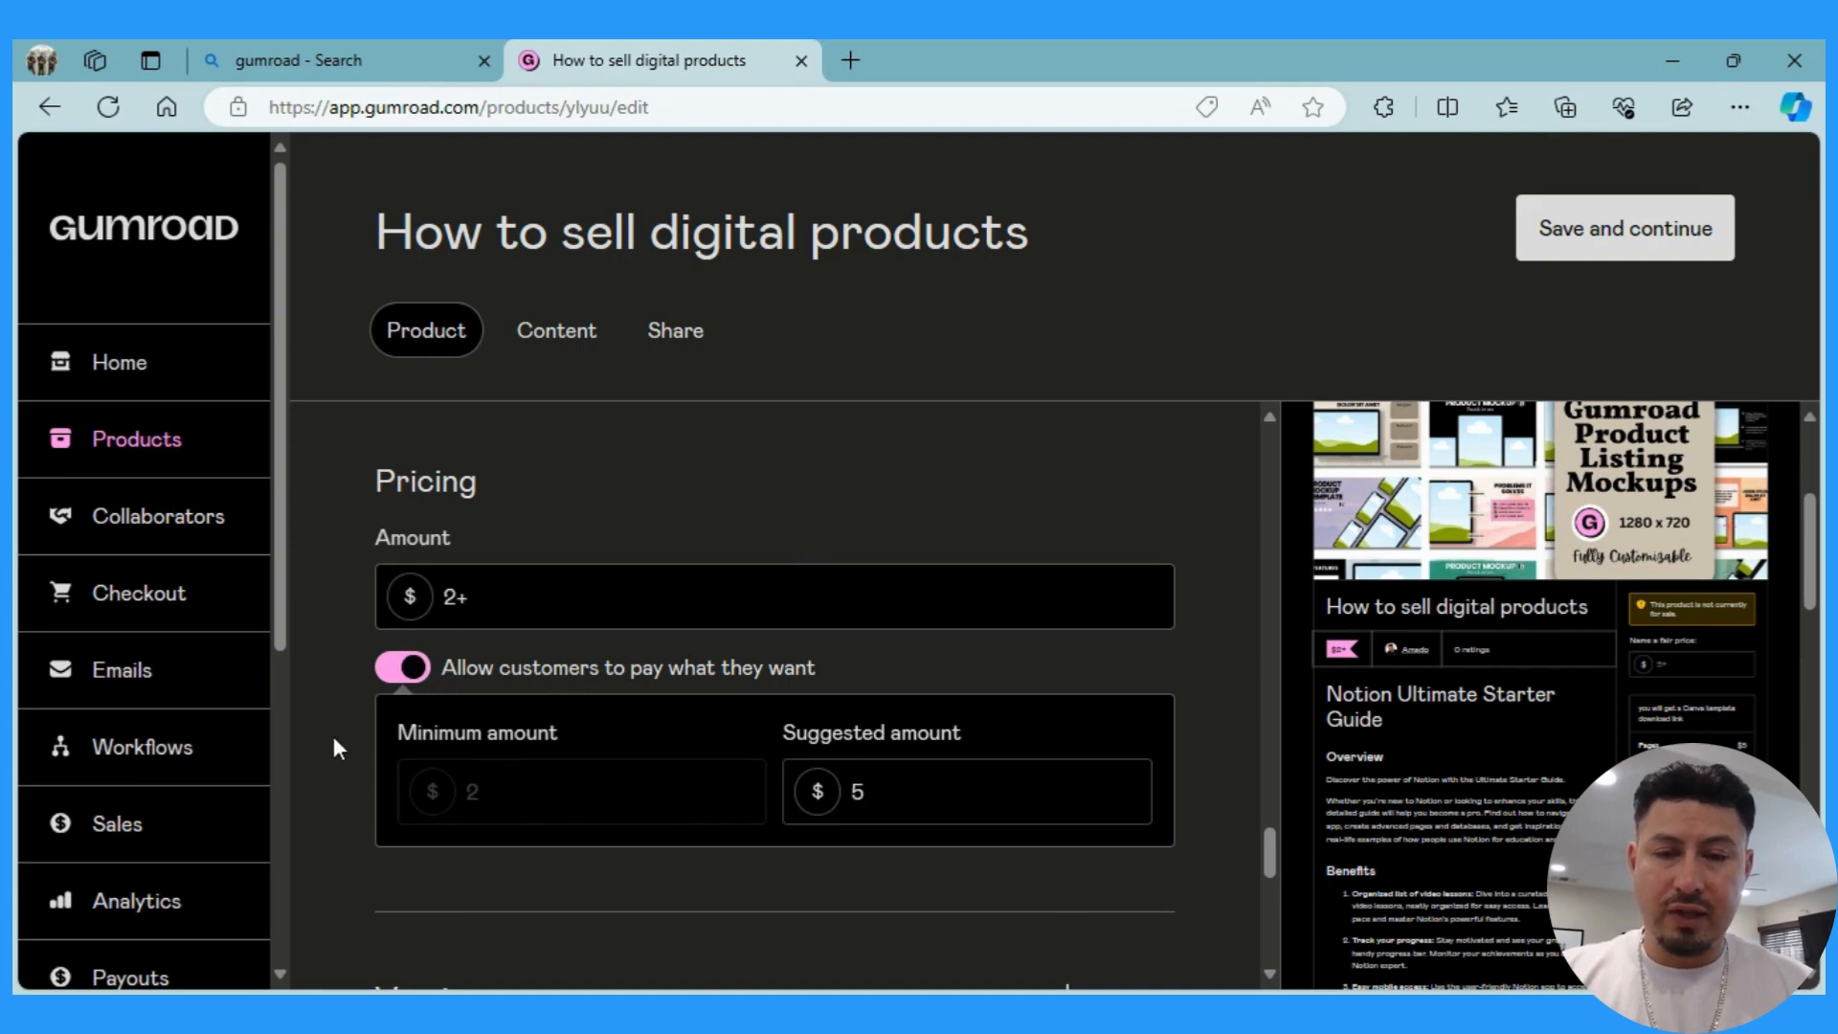
Review the Versions section and the product settings, including the option to limit product sales.
scroll(335, 747, down, 5)
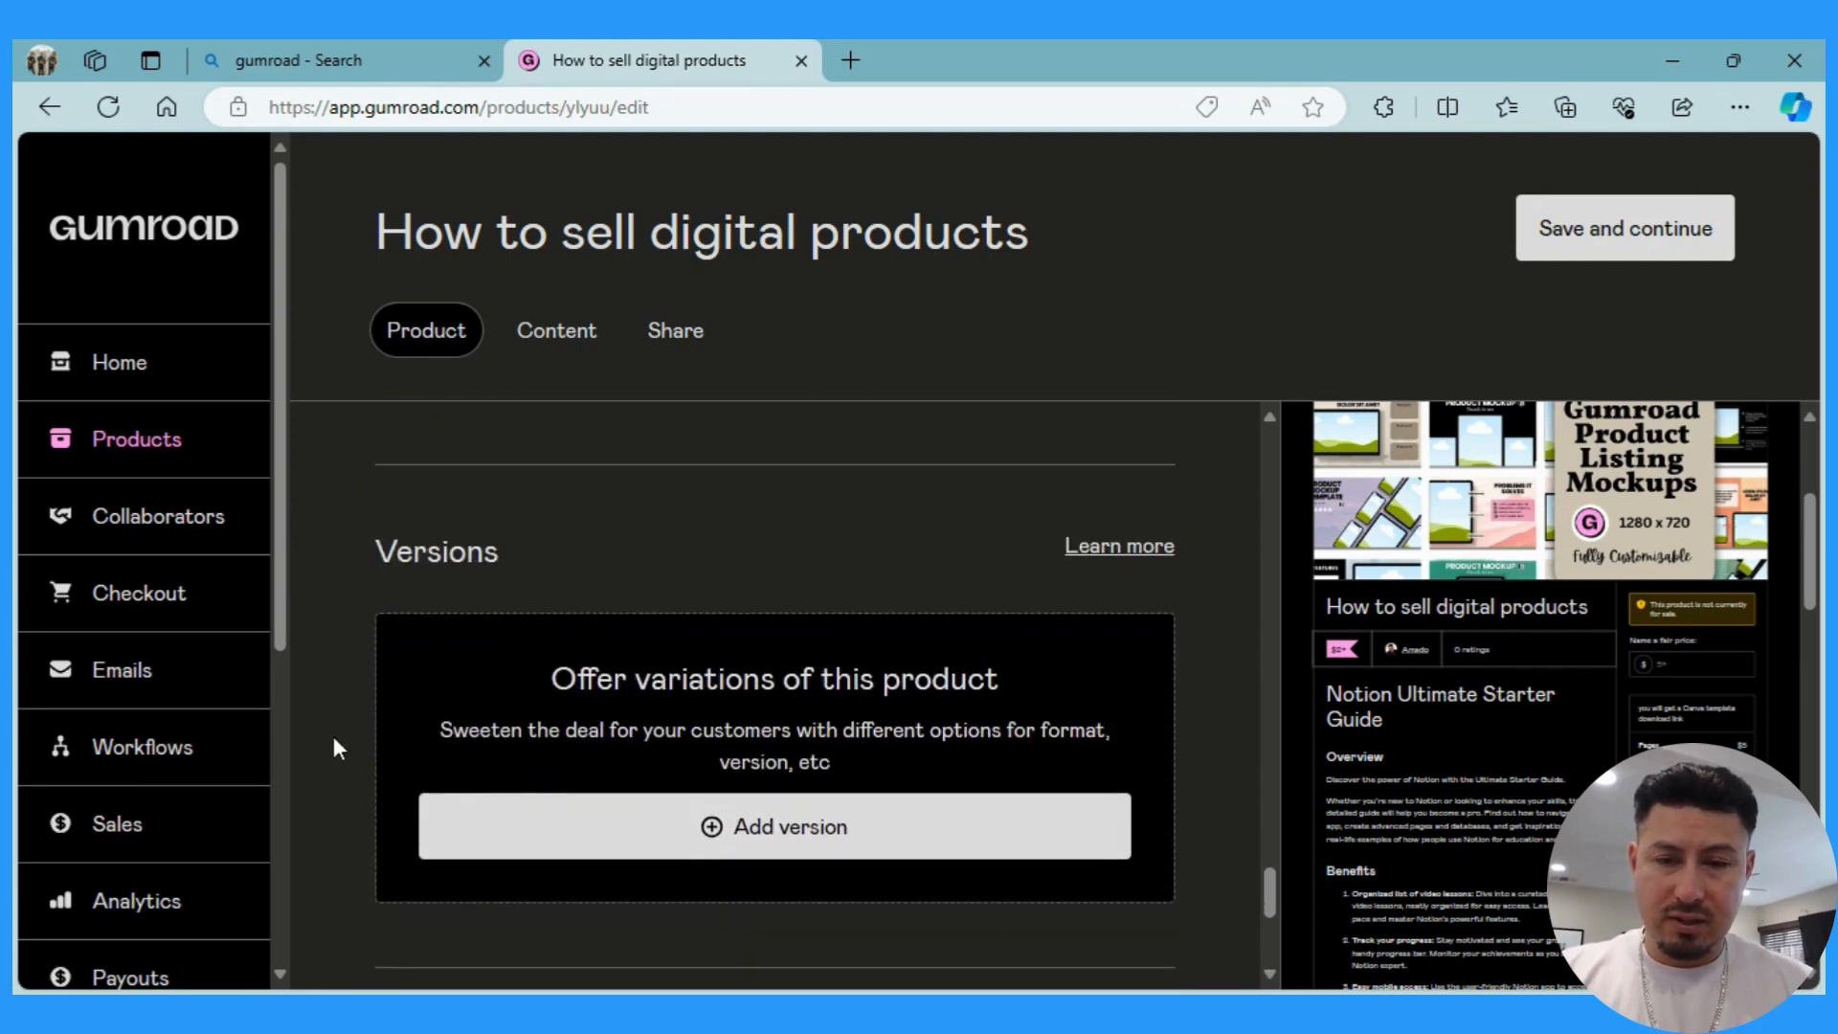
scroll(333, 747, down, 1)
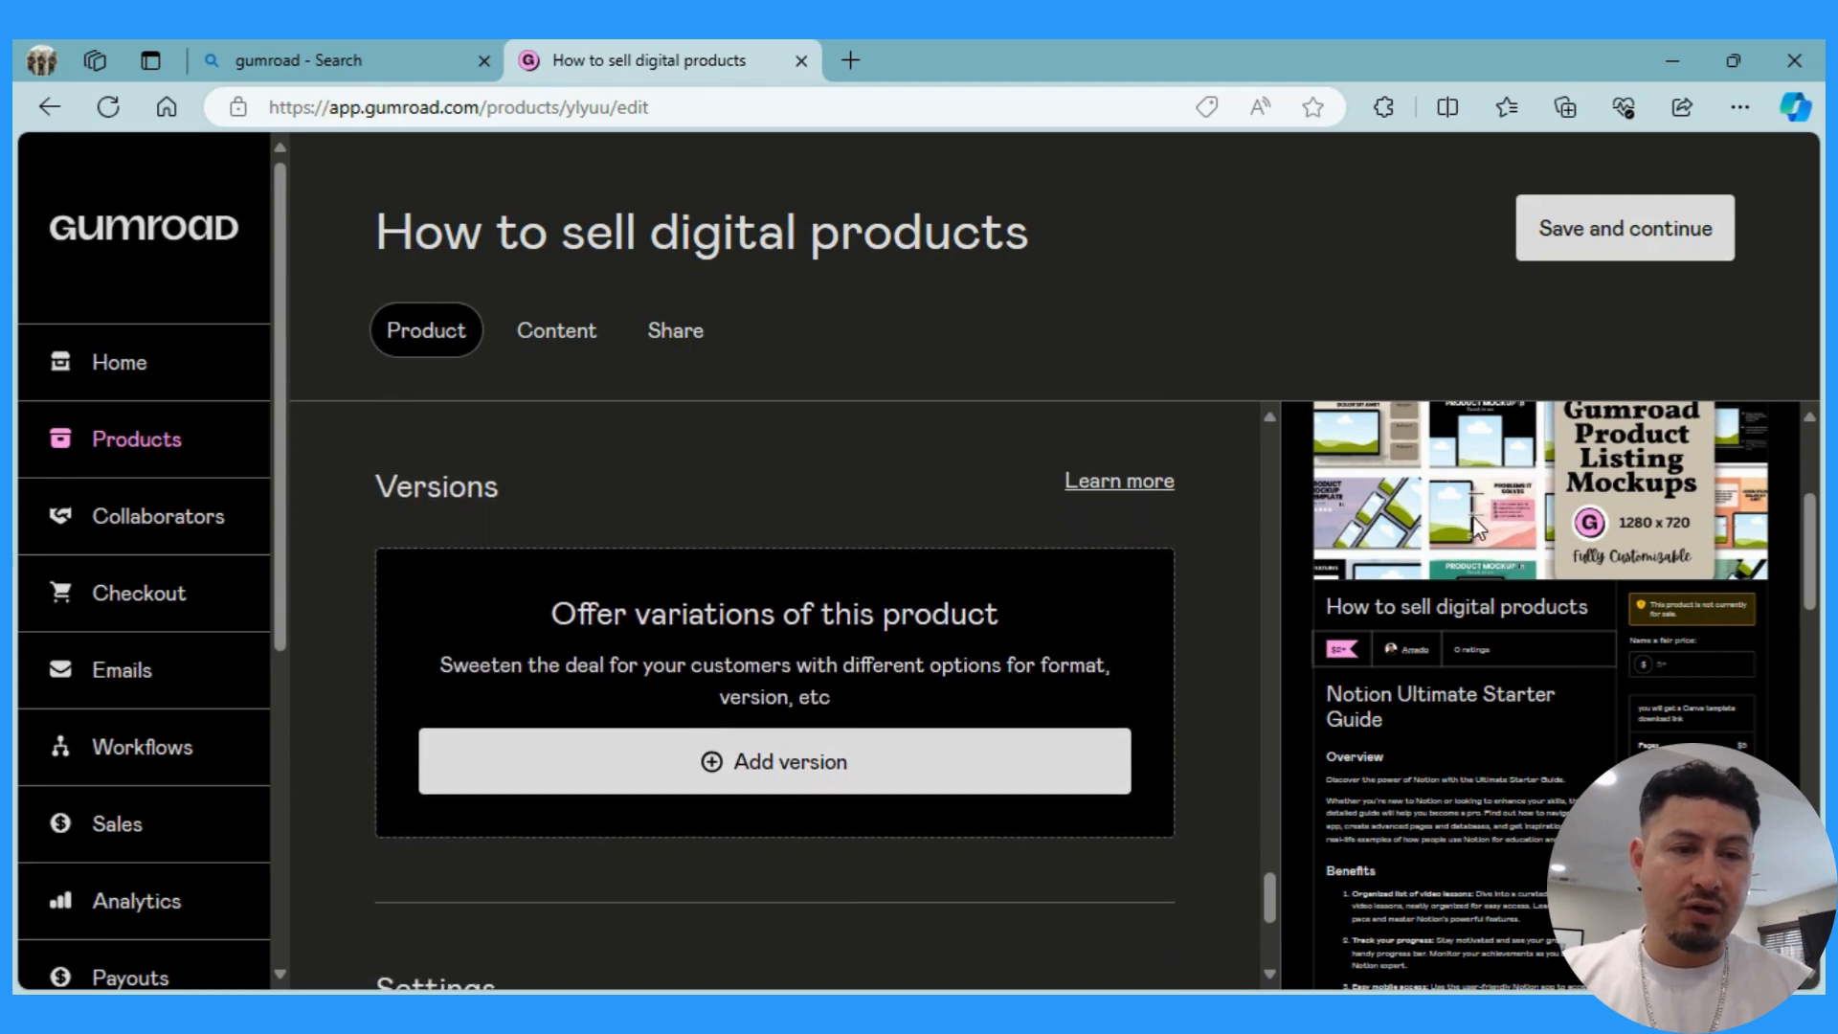
scroll(1479, 527, up, 1)
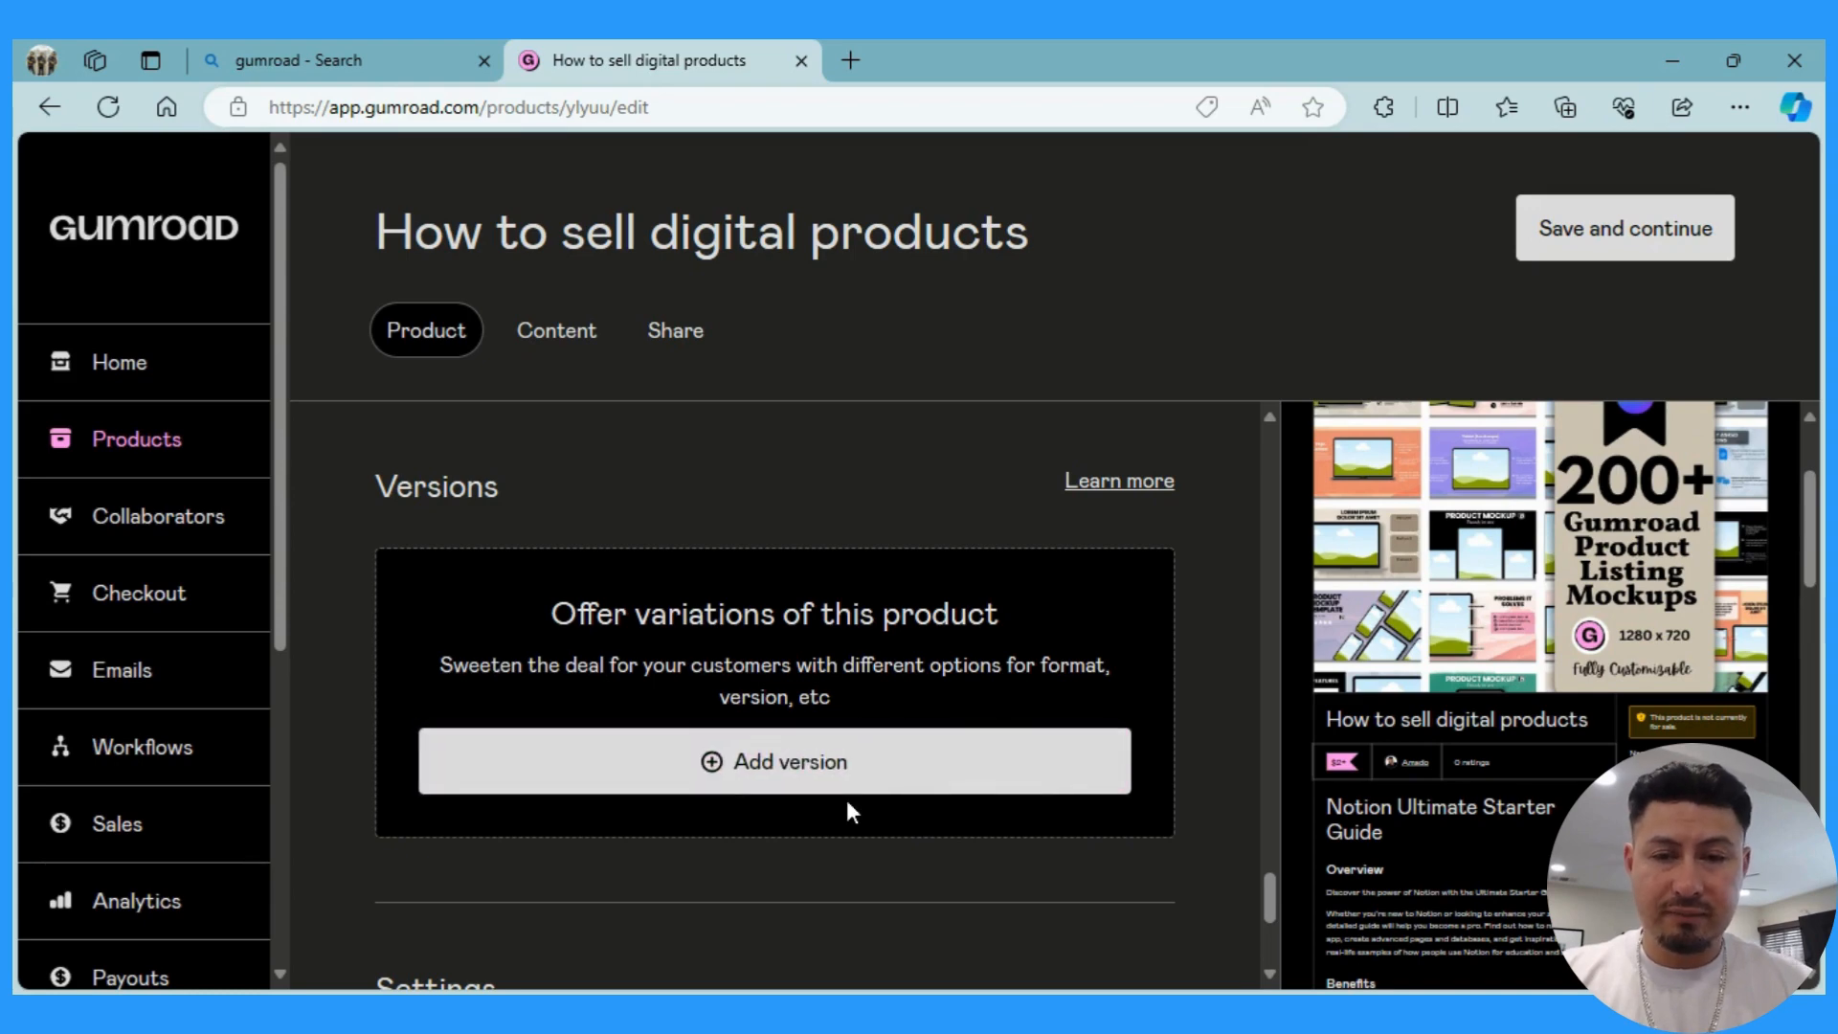
scroll(847, 801, down, 3)
scroll(846, 809, down, 1)
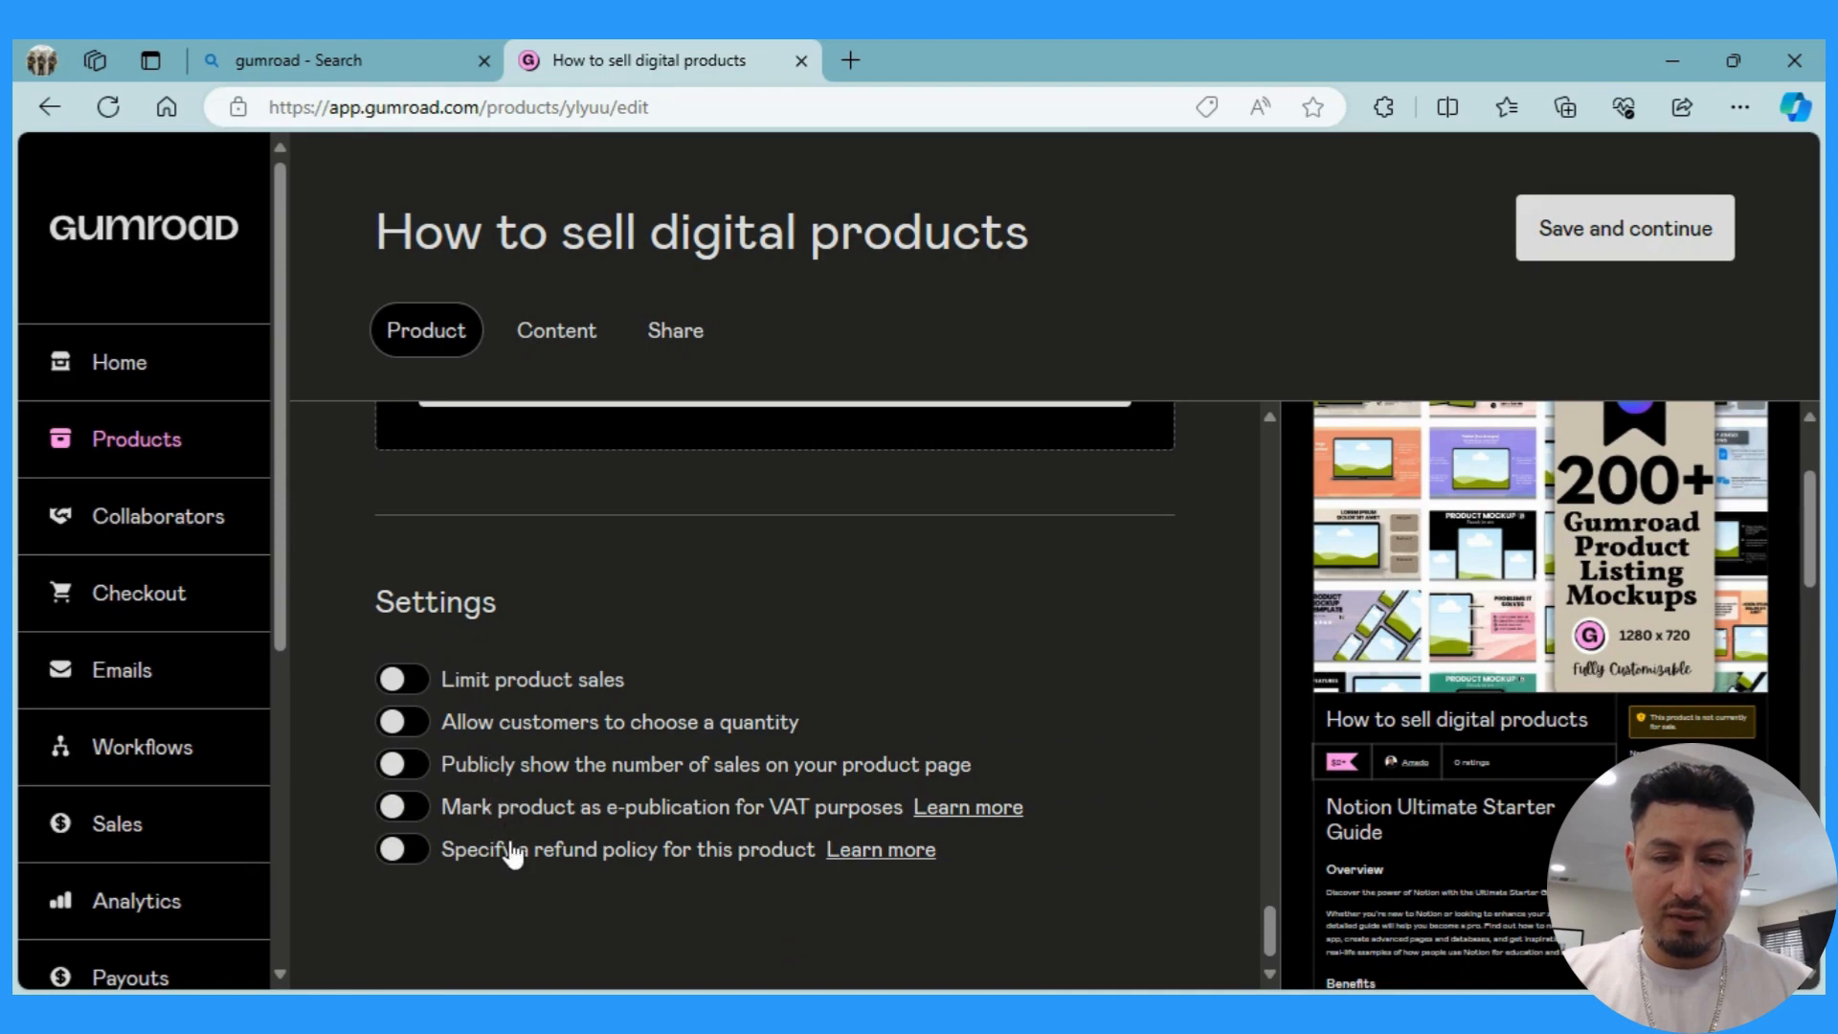
click(617, 687)
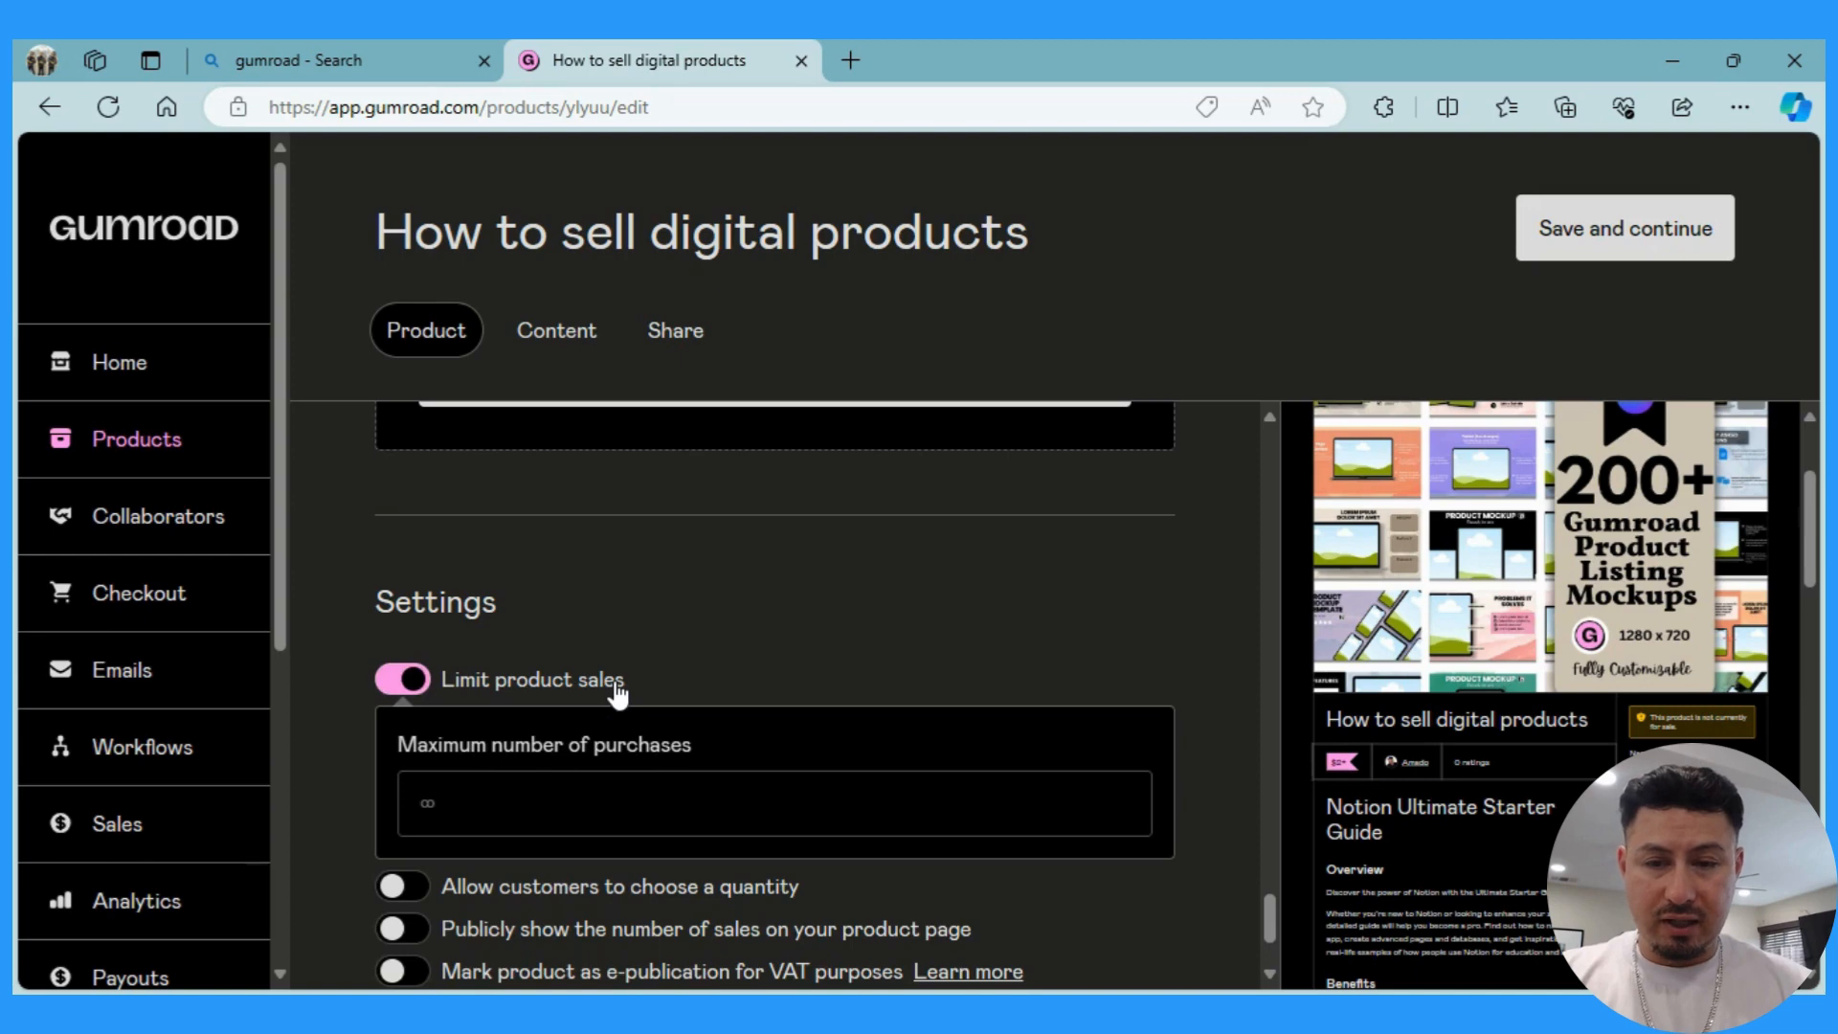
click(617, 687)
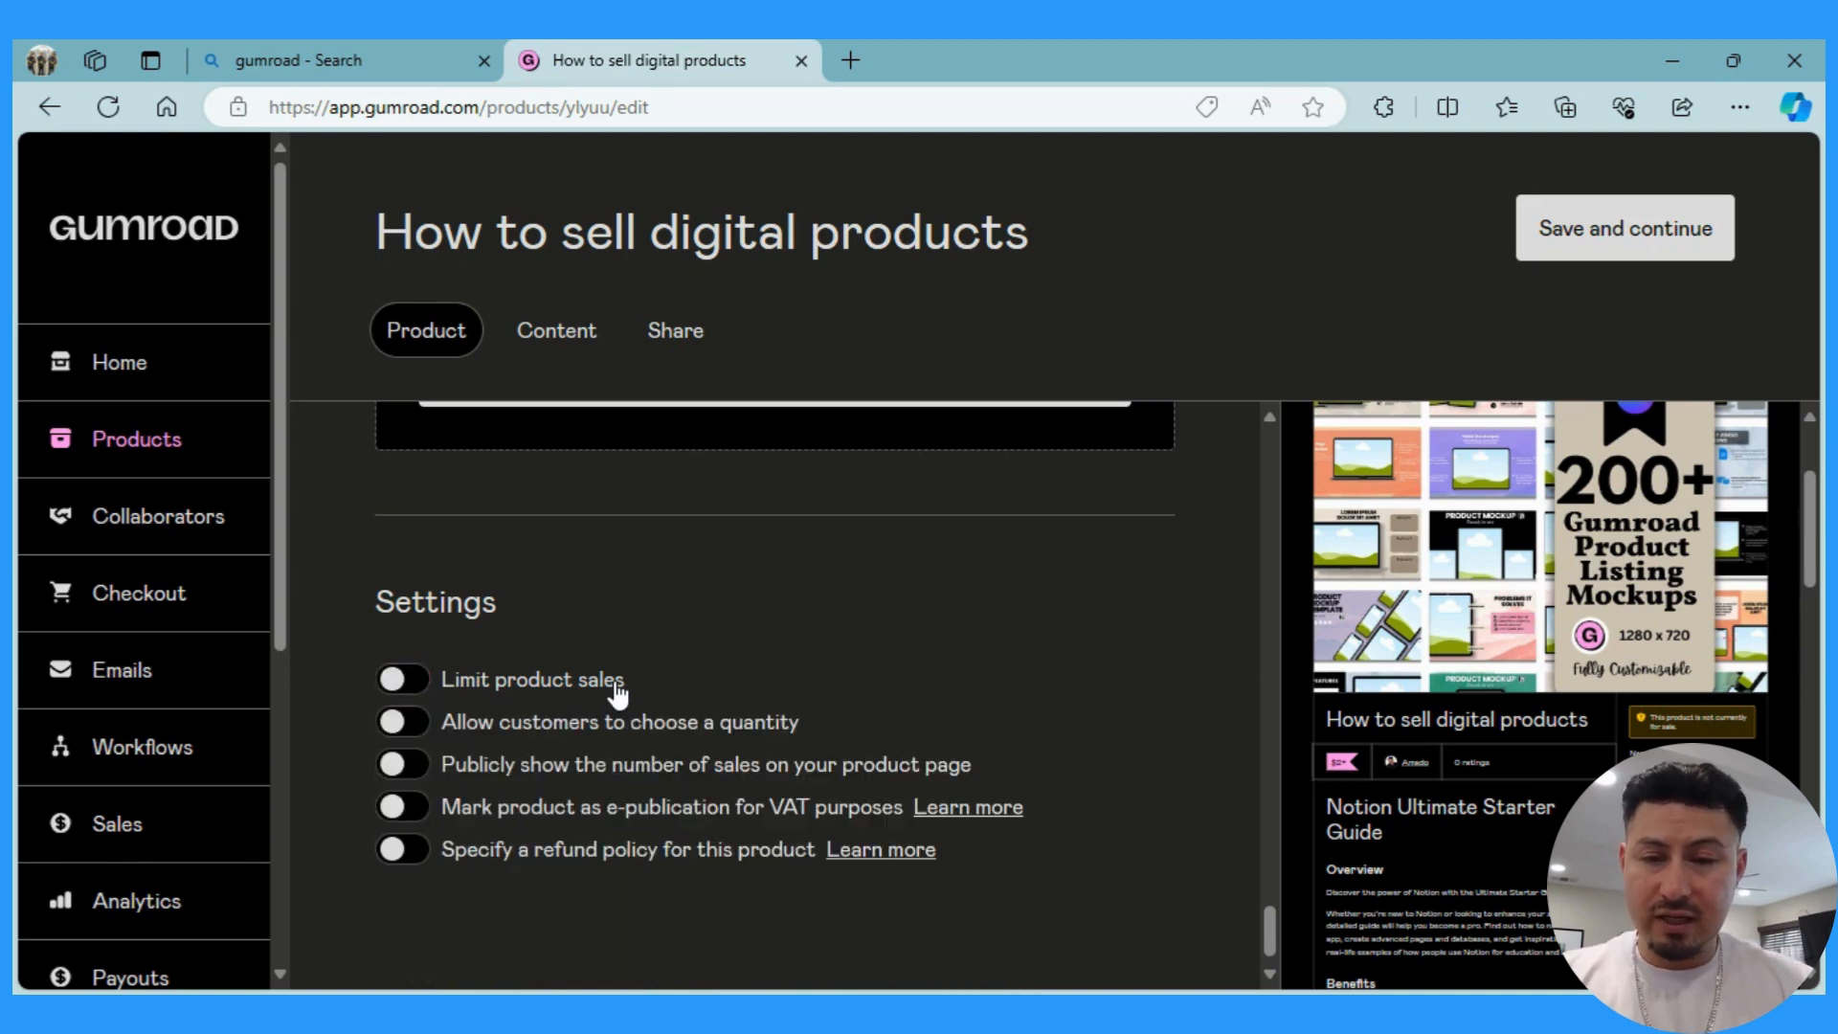
scroll(617, 685, down, 1)
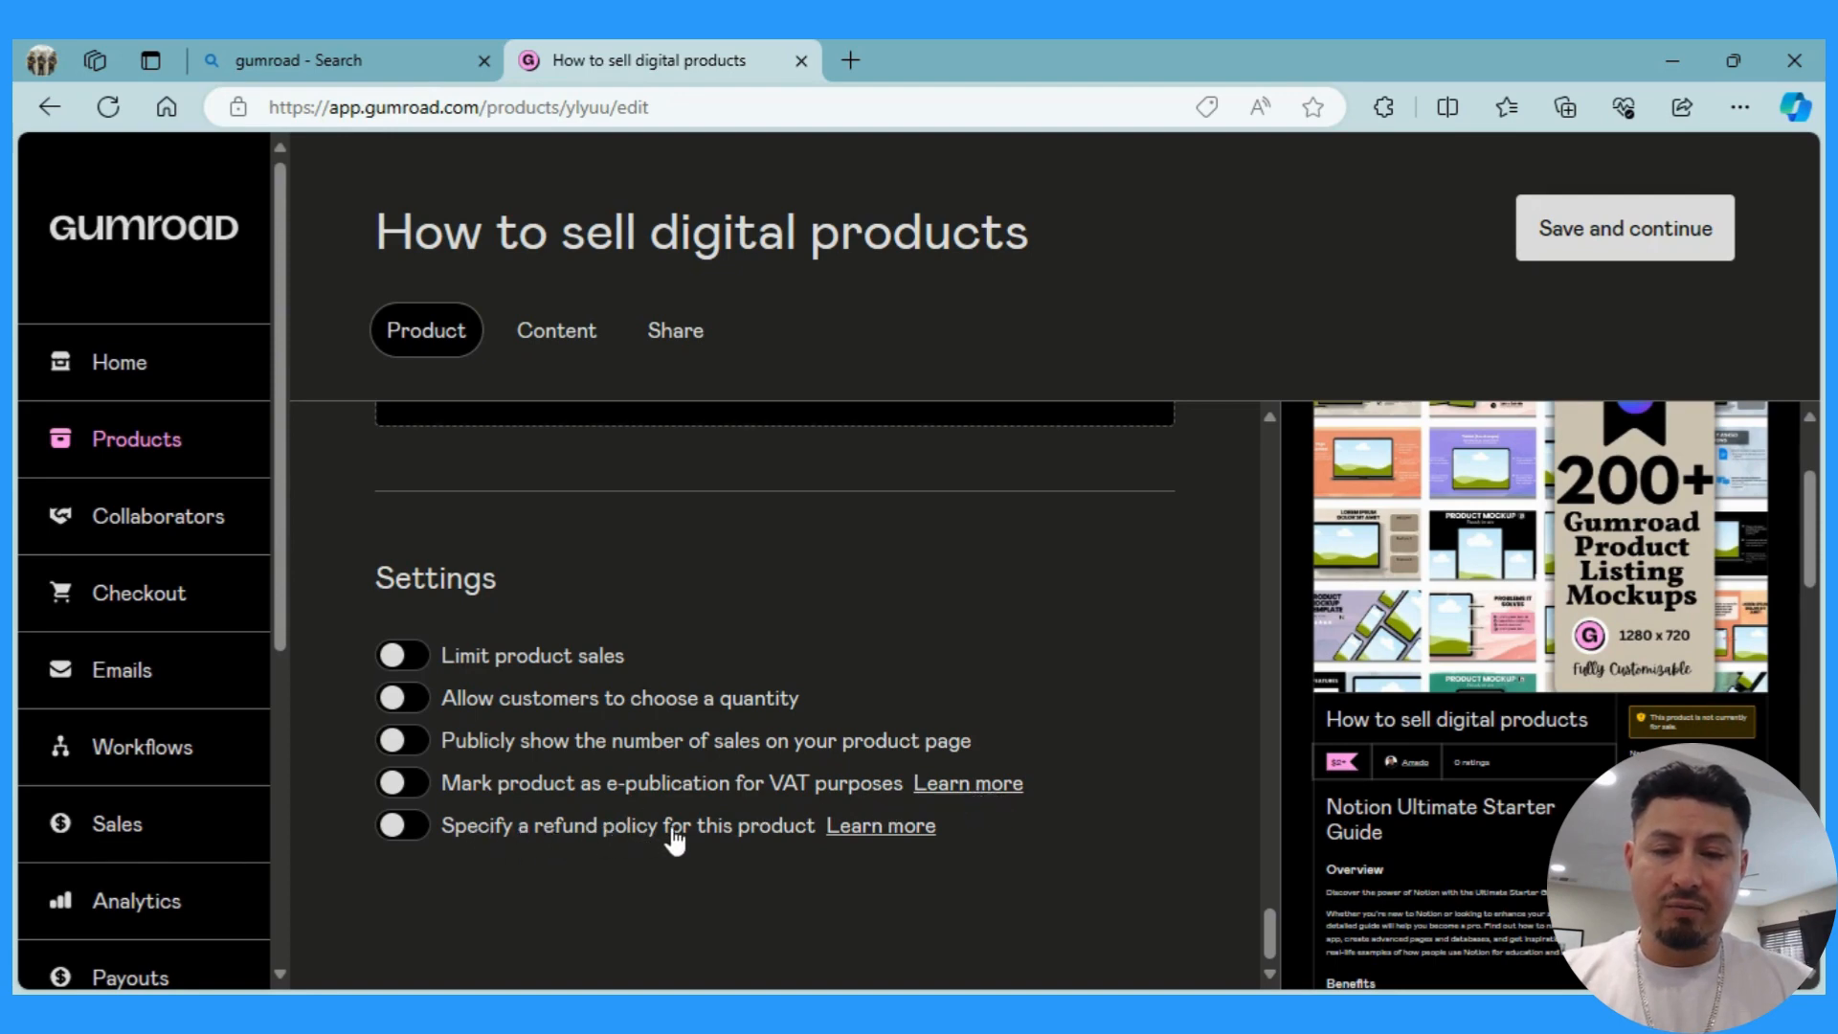
Save the product details and continue to the product's content page.
scroll(674, 835, up, 15)
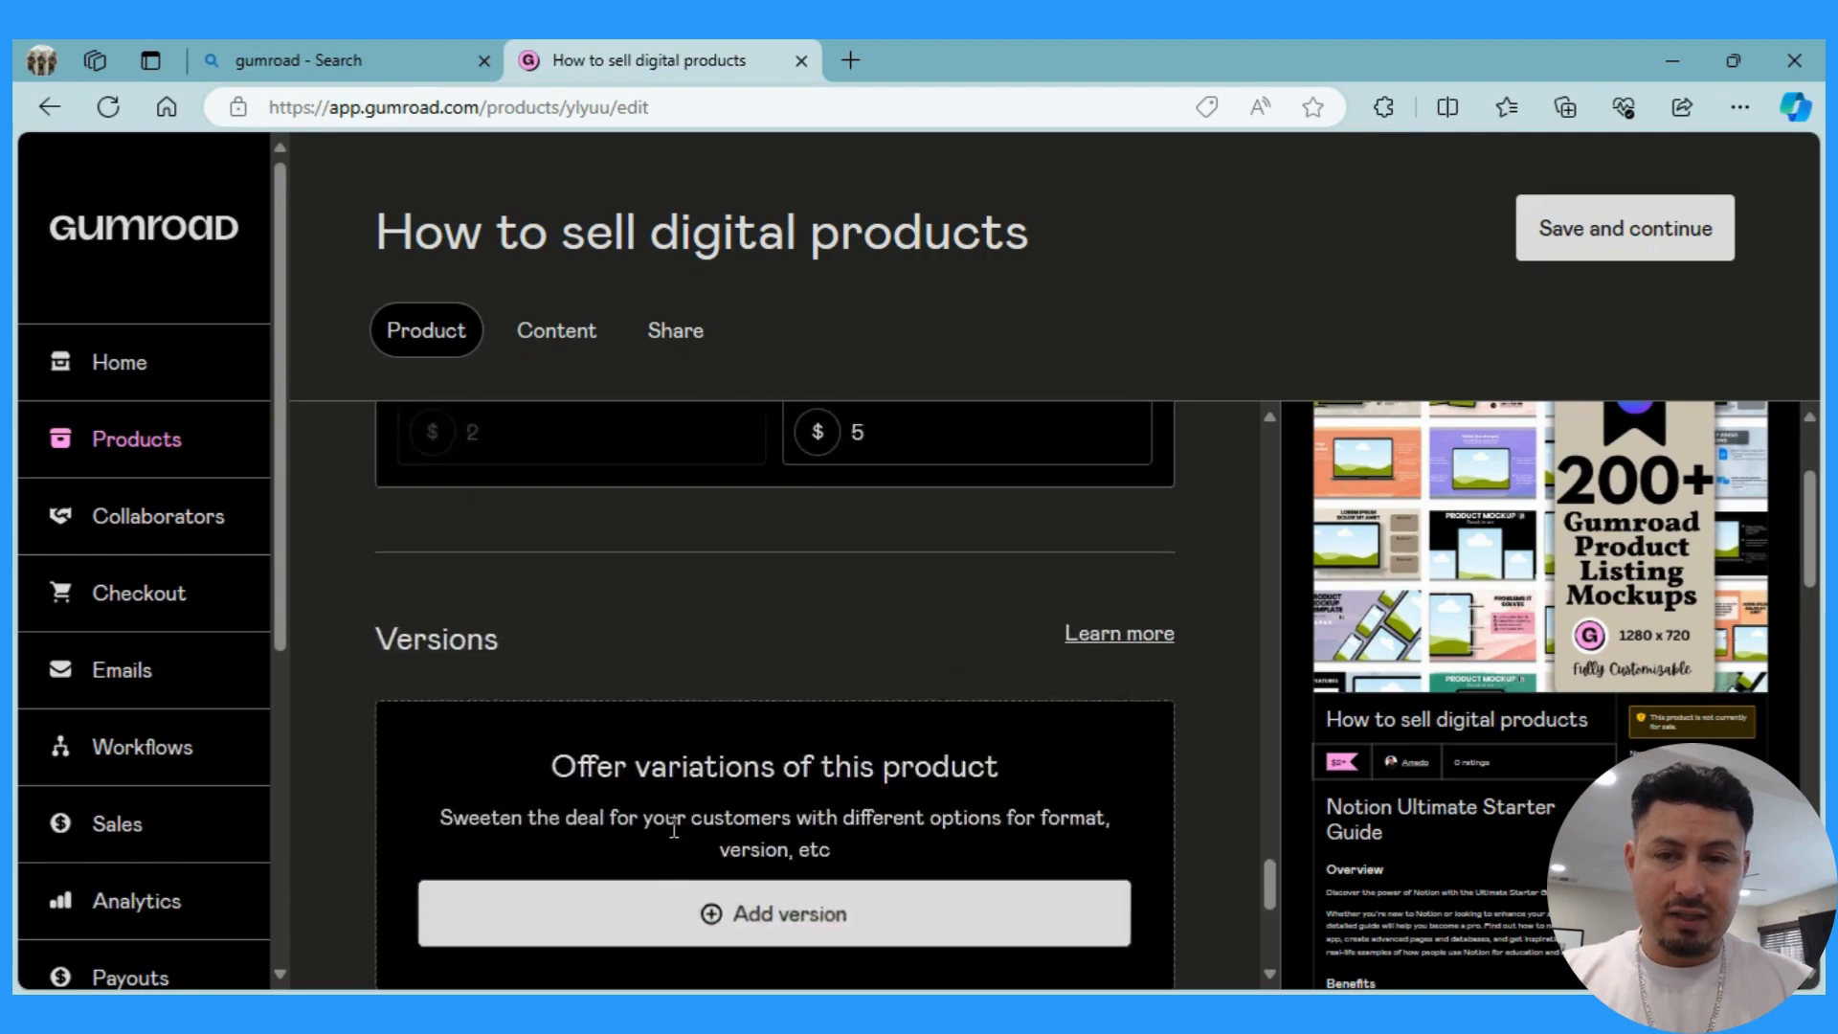
scroll(670, 825, up, 10)
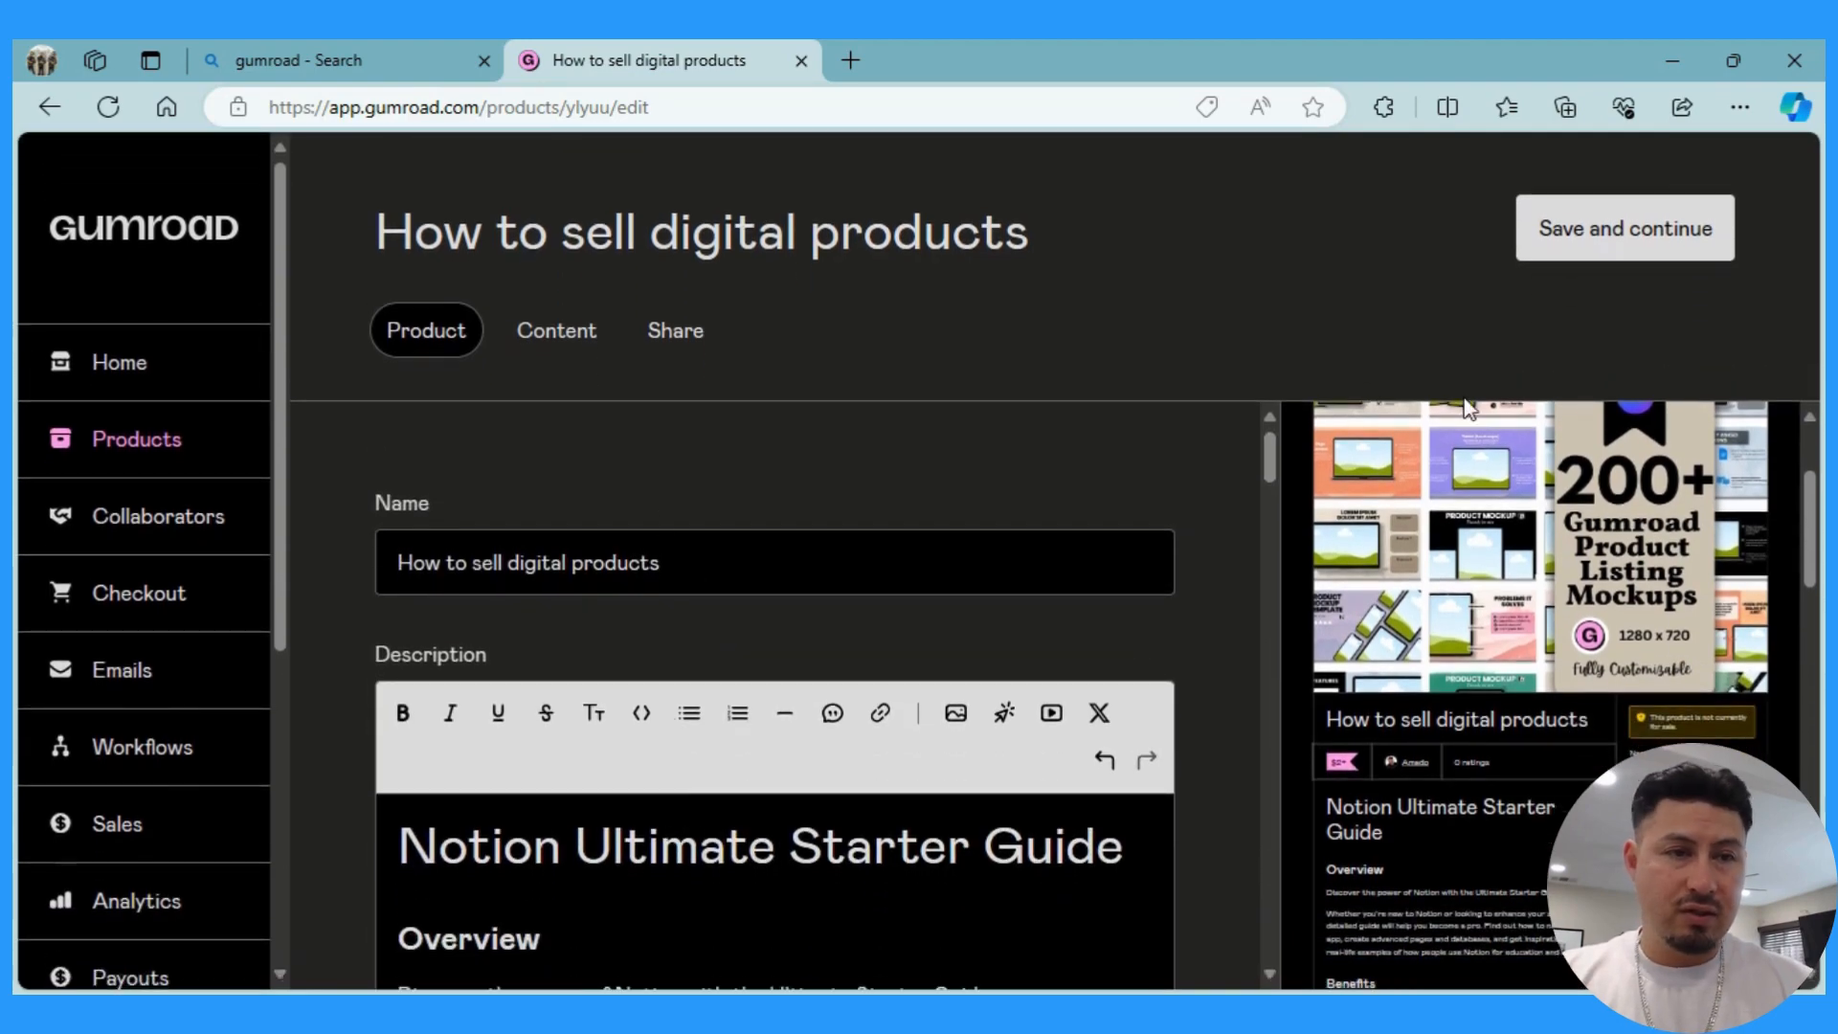
click(1693, 220)
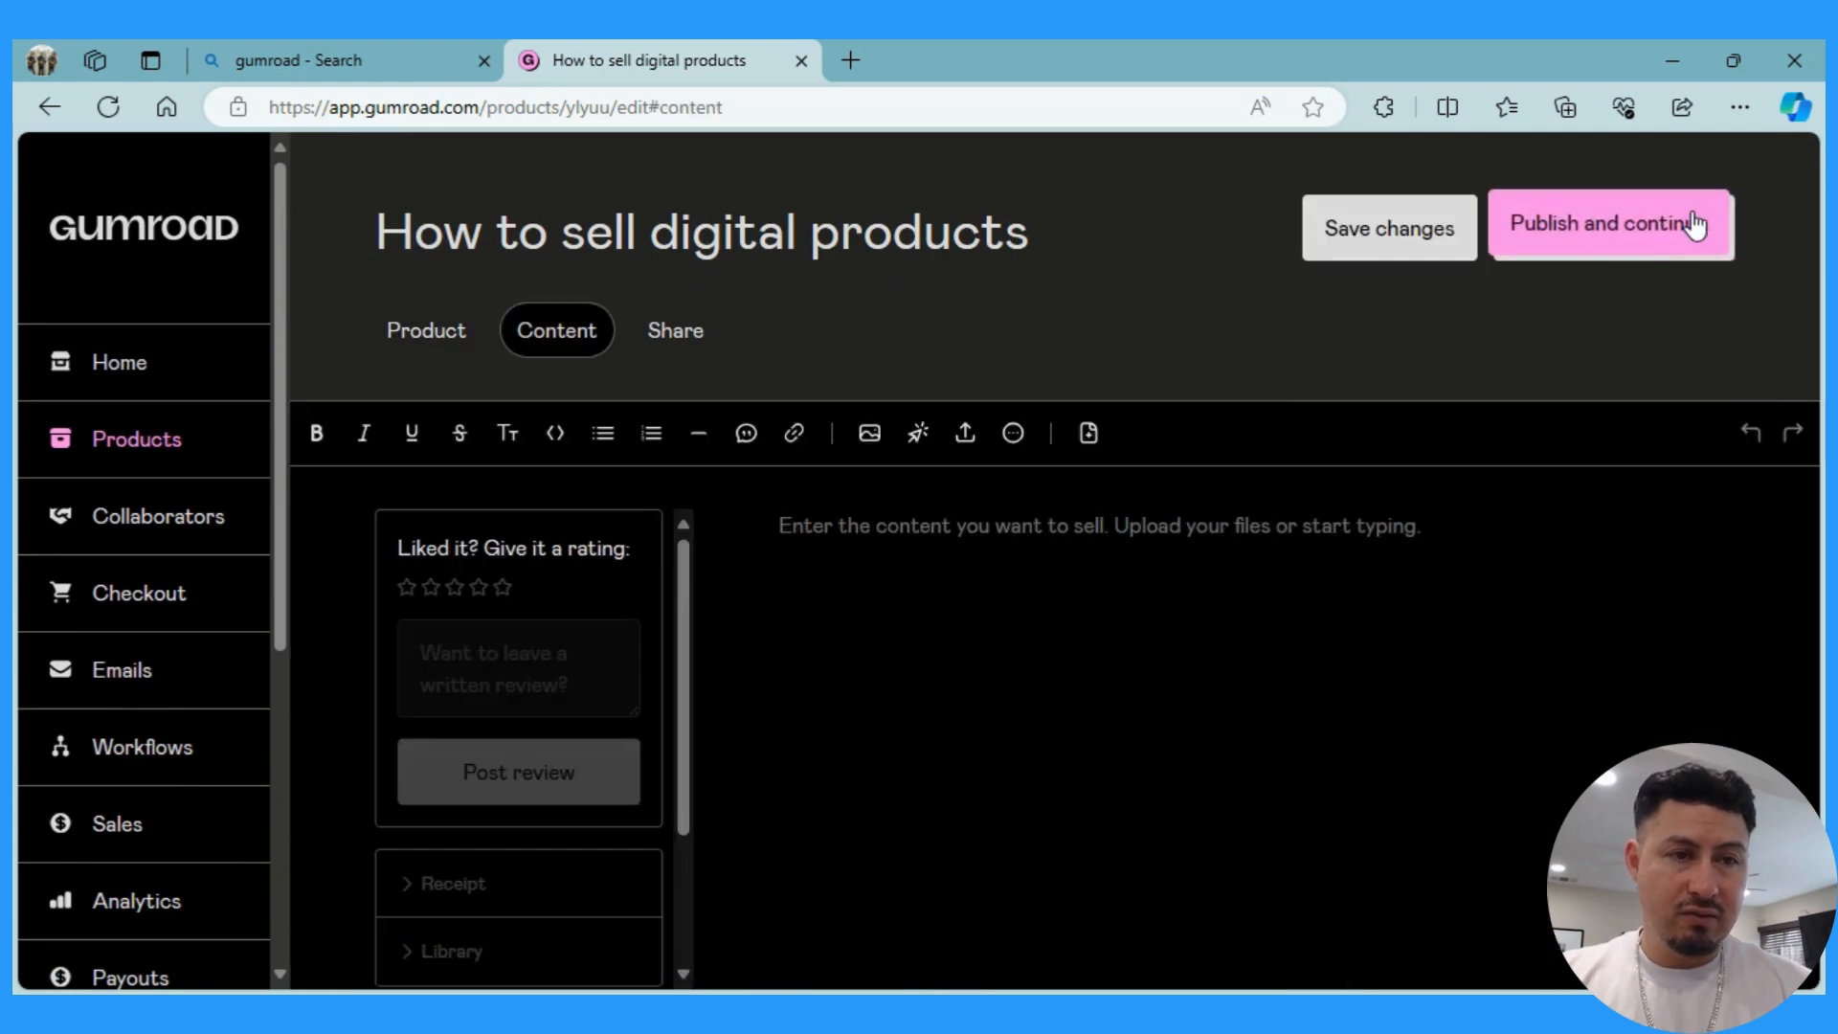
click(452, 358)
click(548, 342)
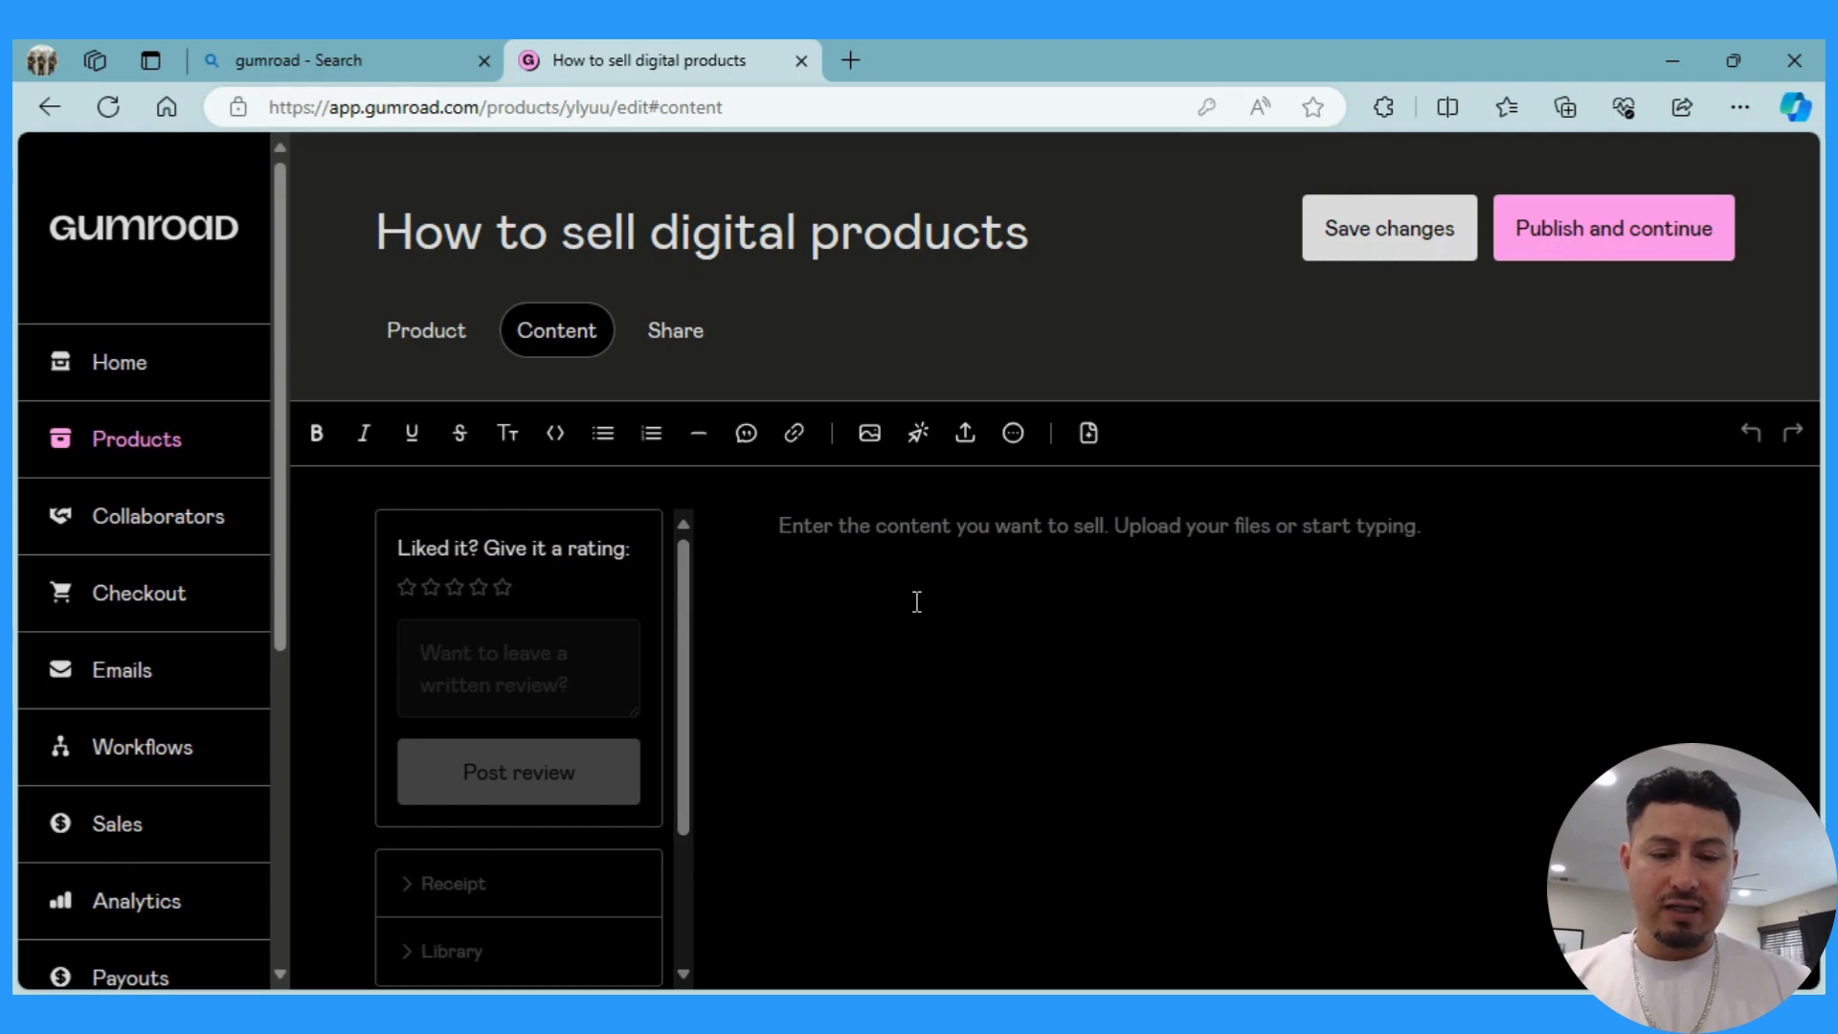
text(additional d)
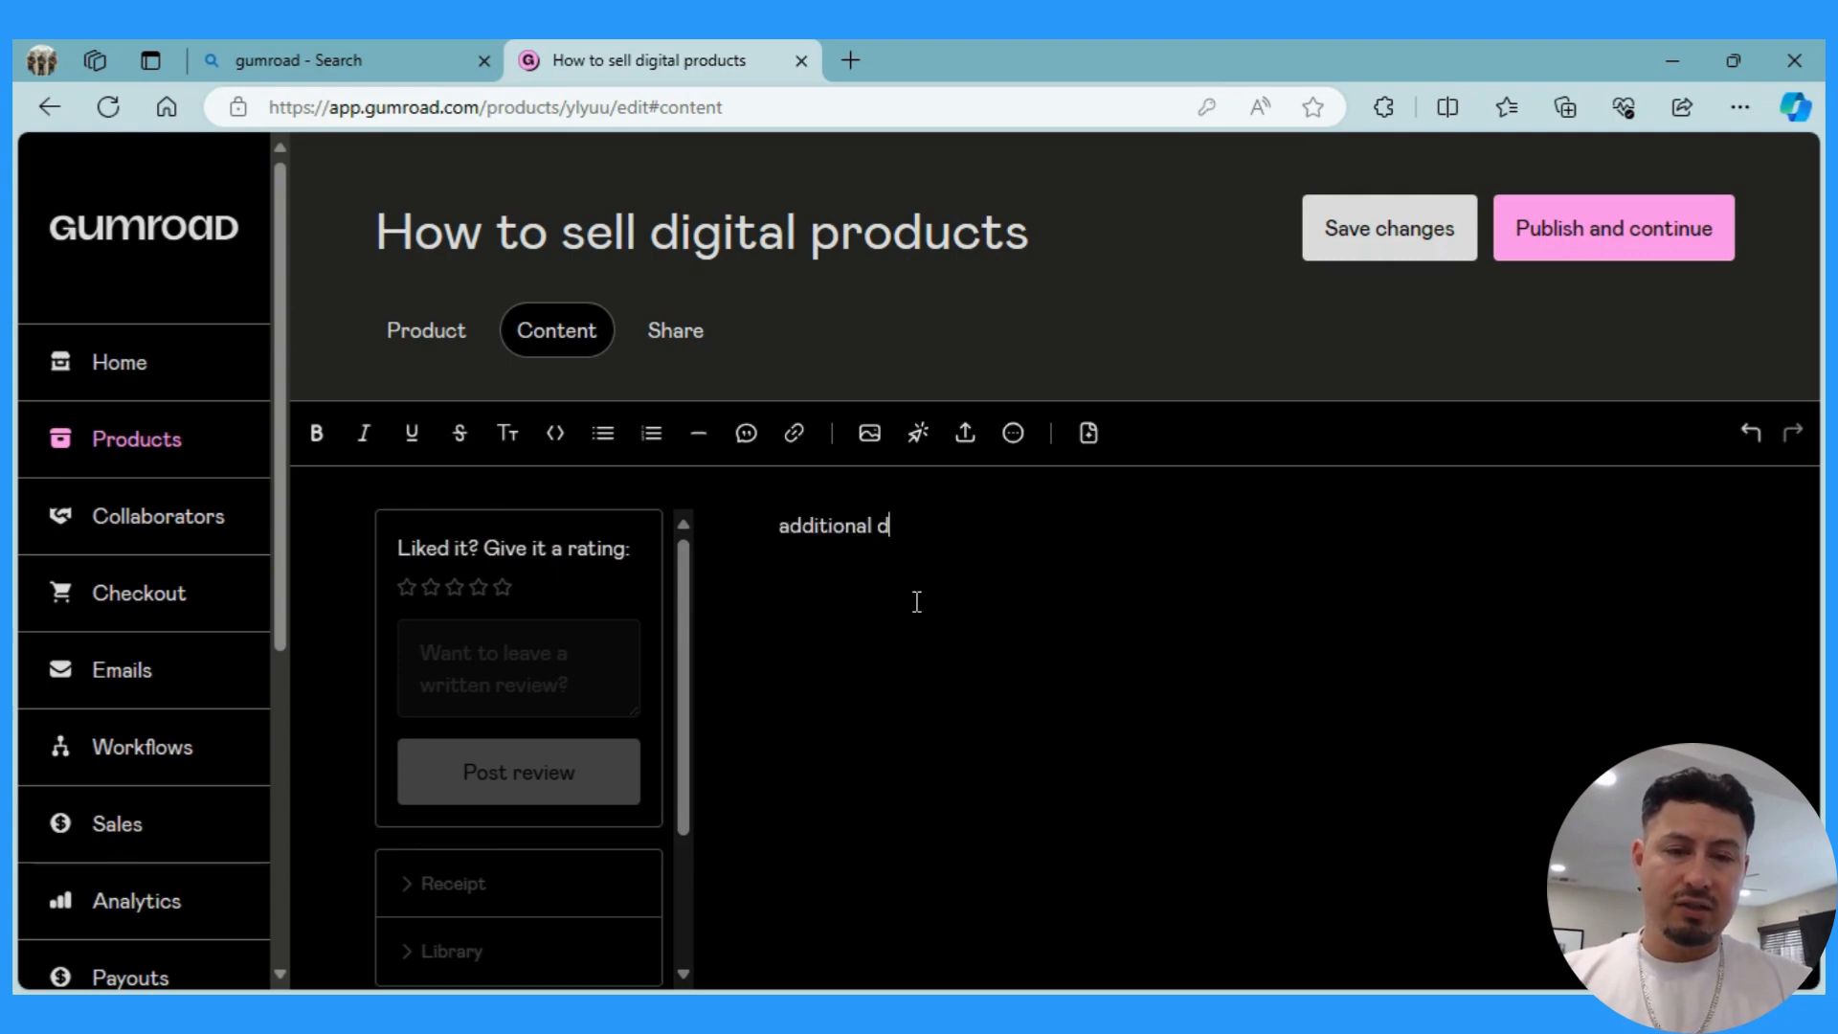
text(etails)
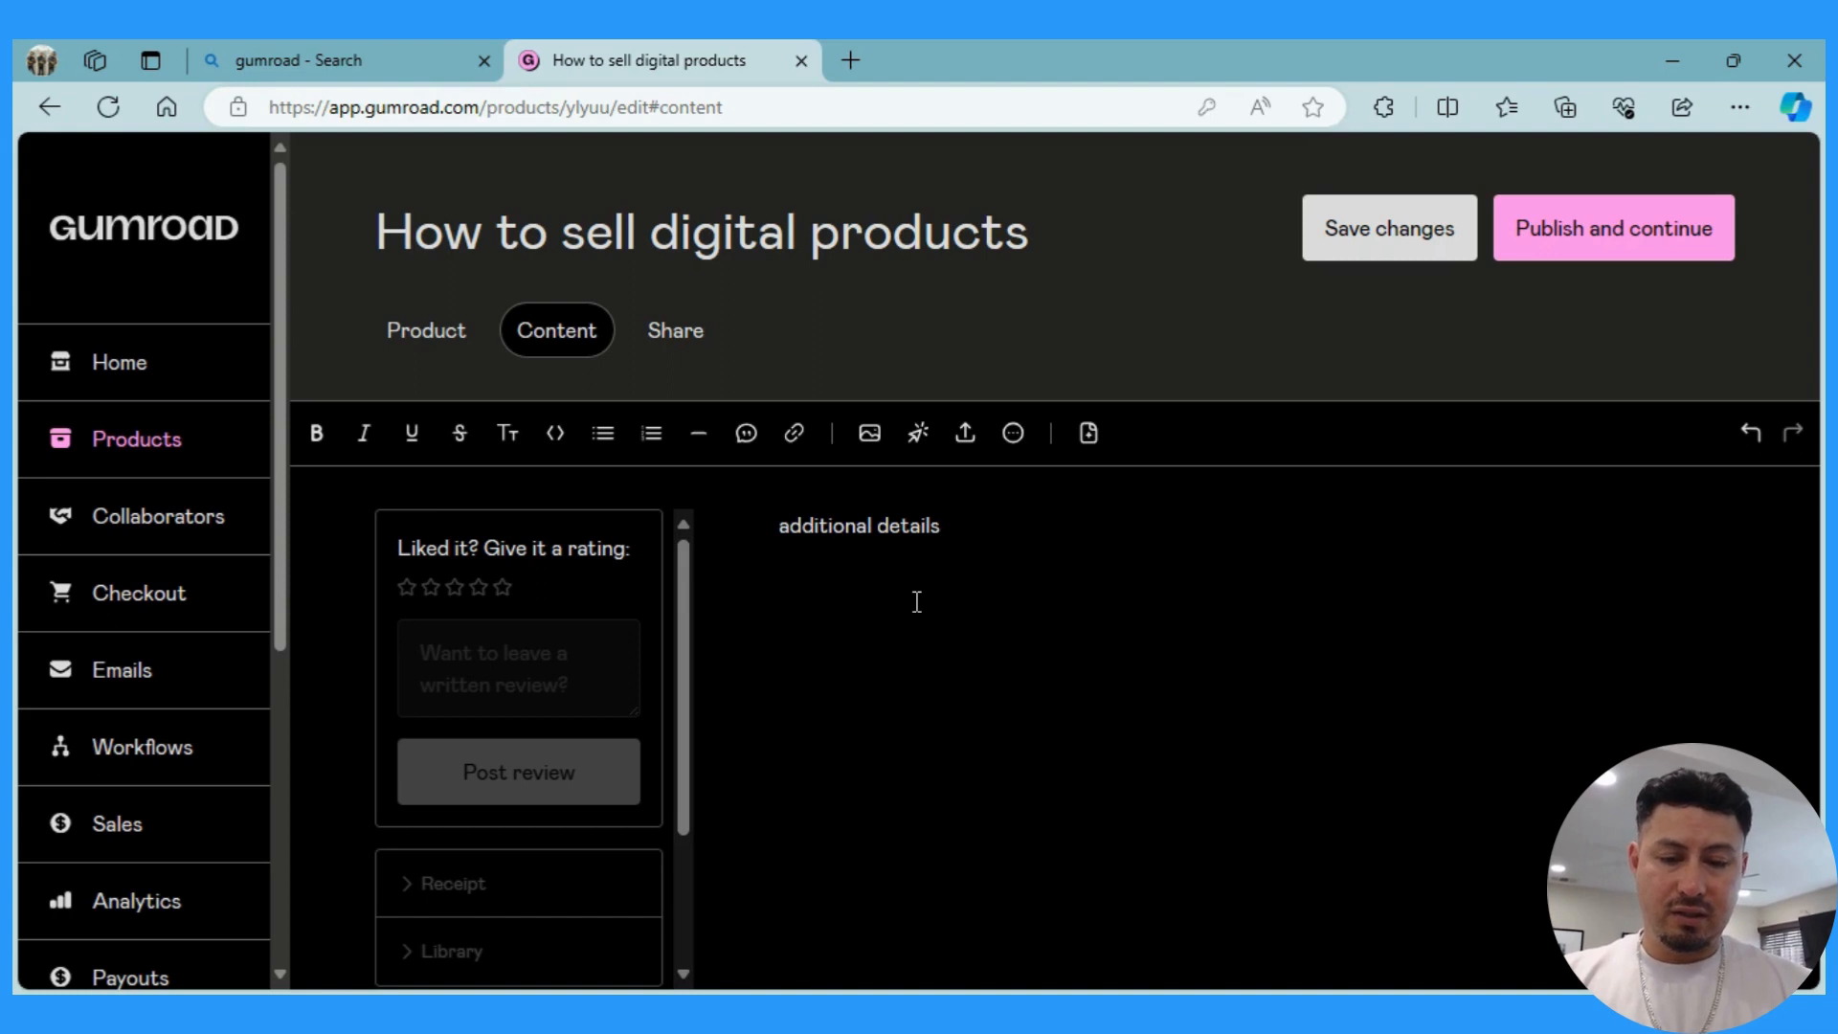
text(Add links t)
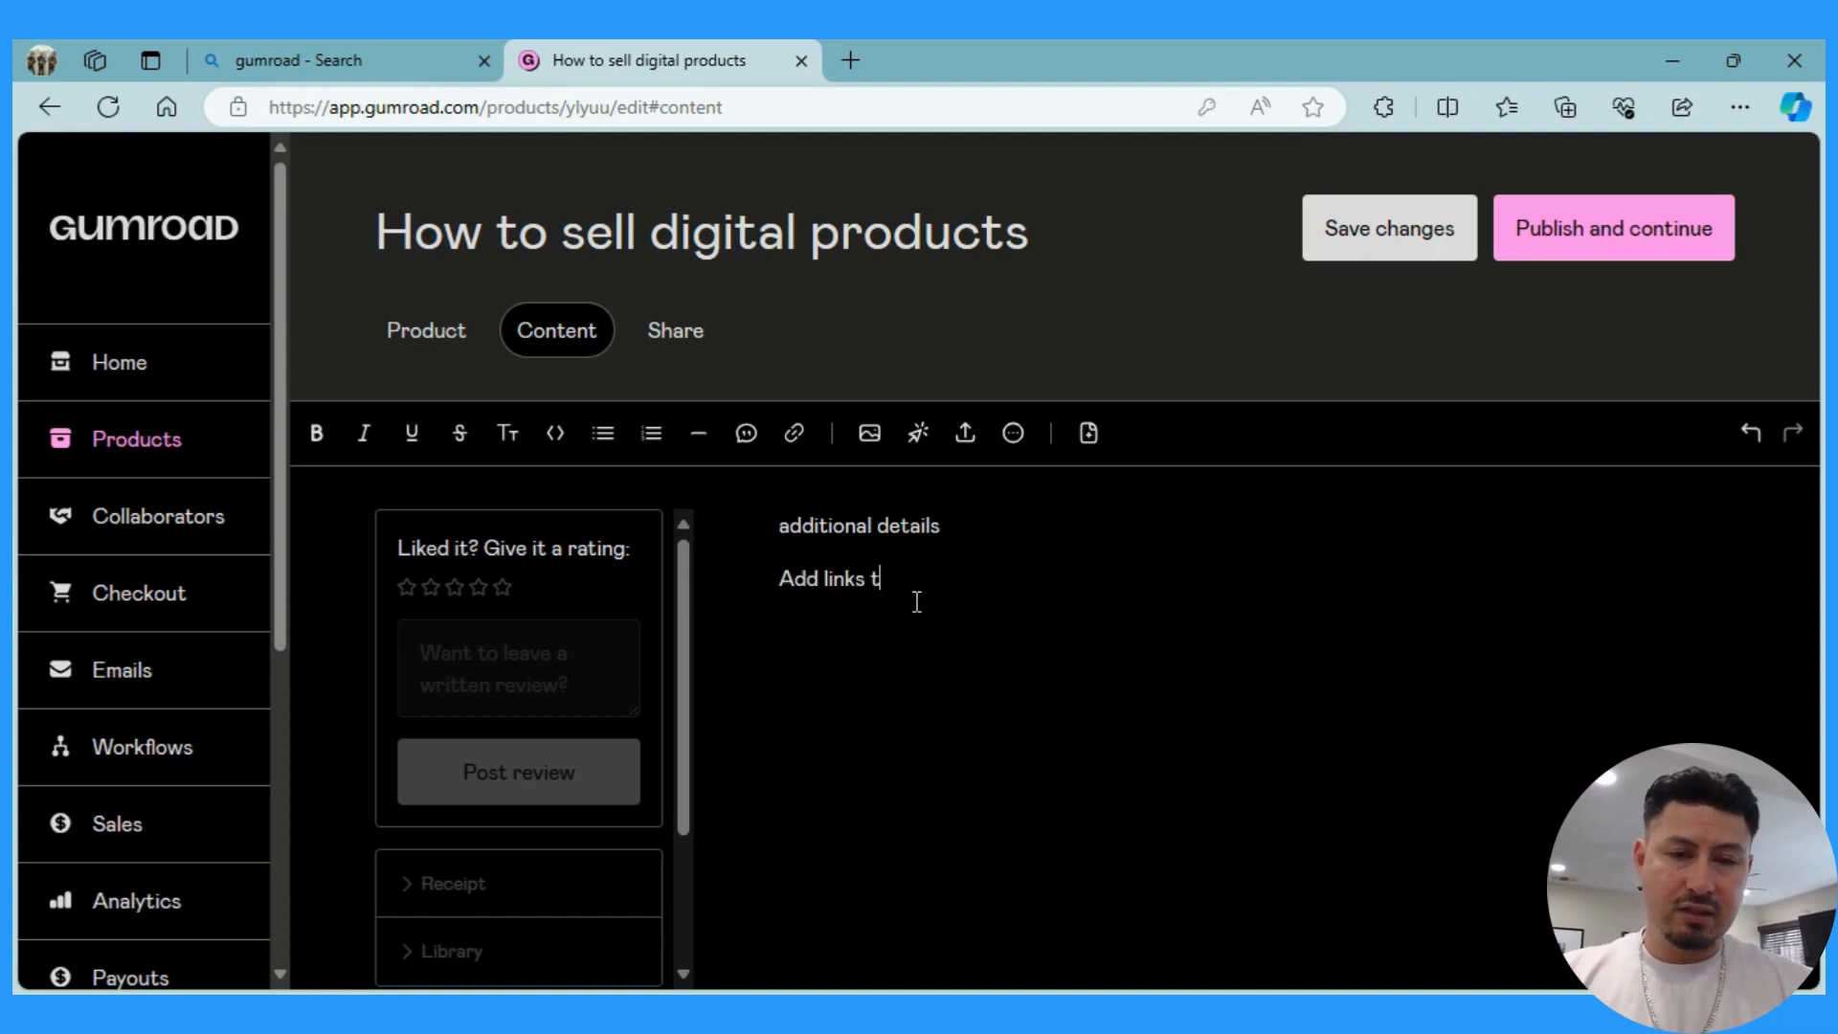
text(o websites)
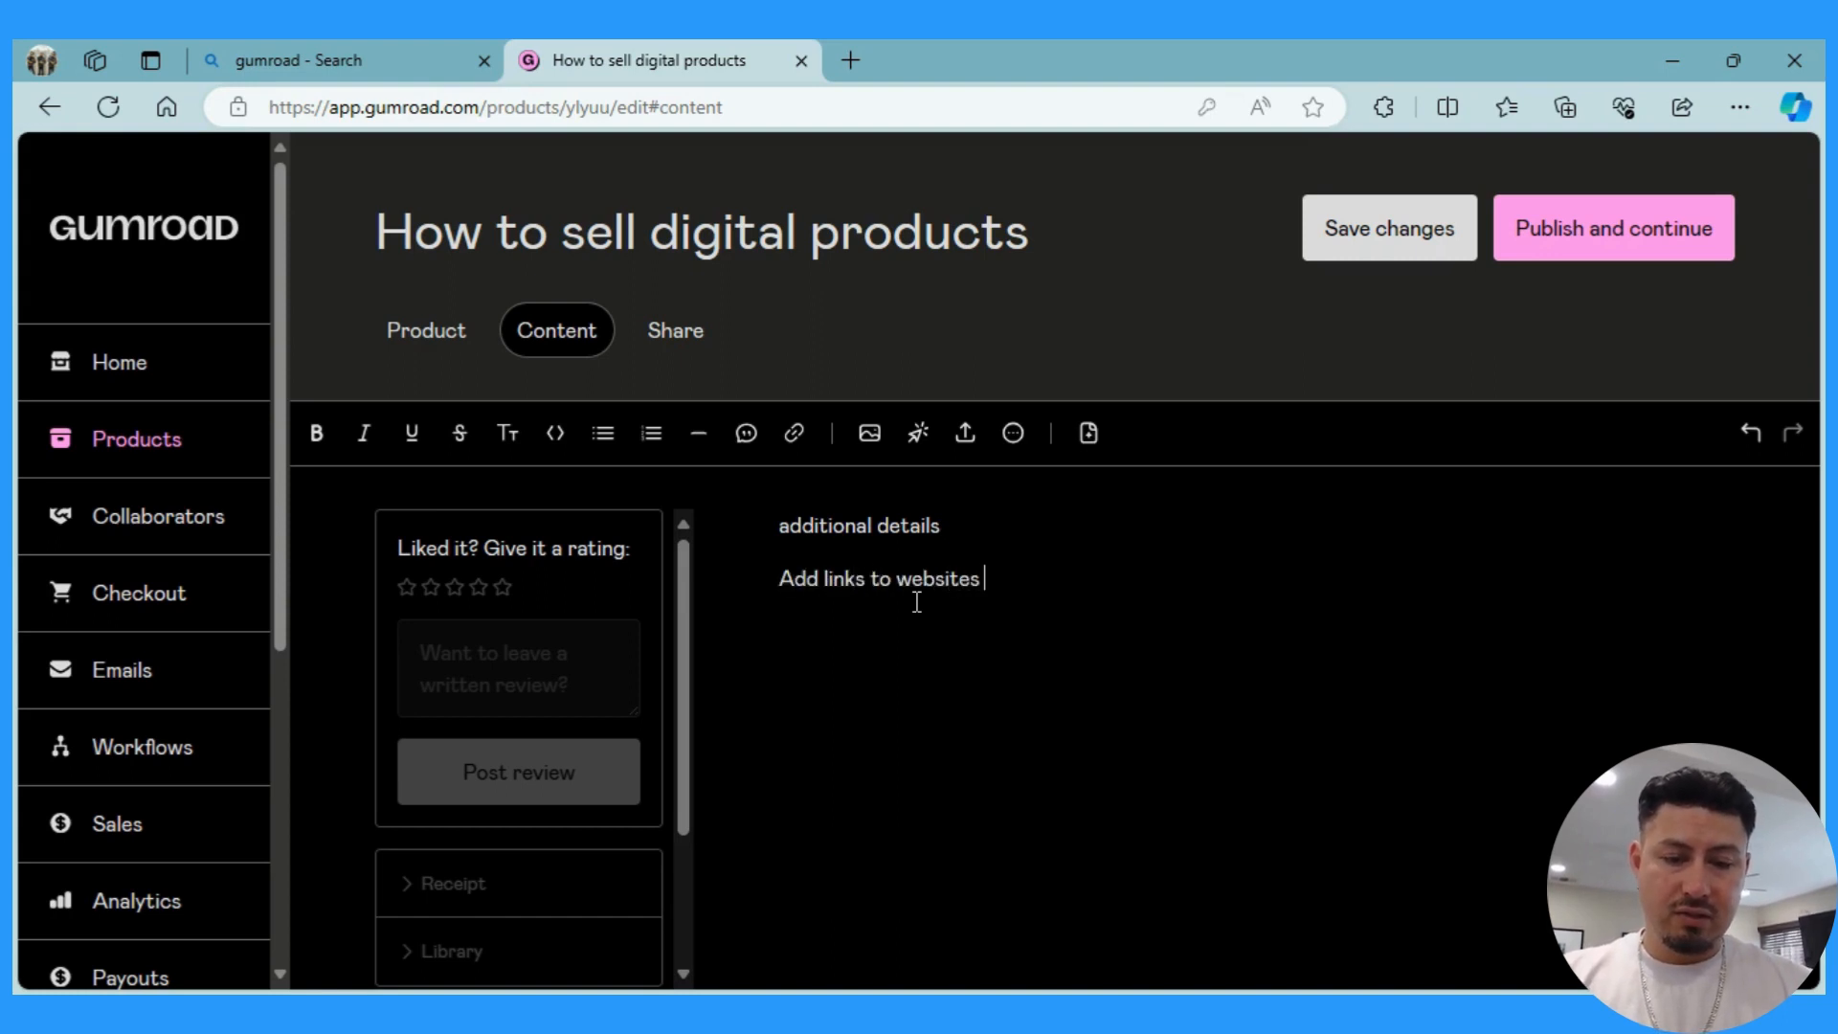
text( or article)
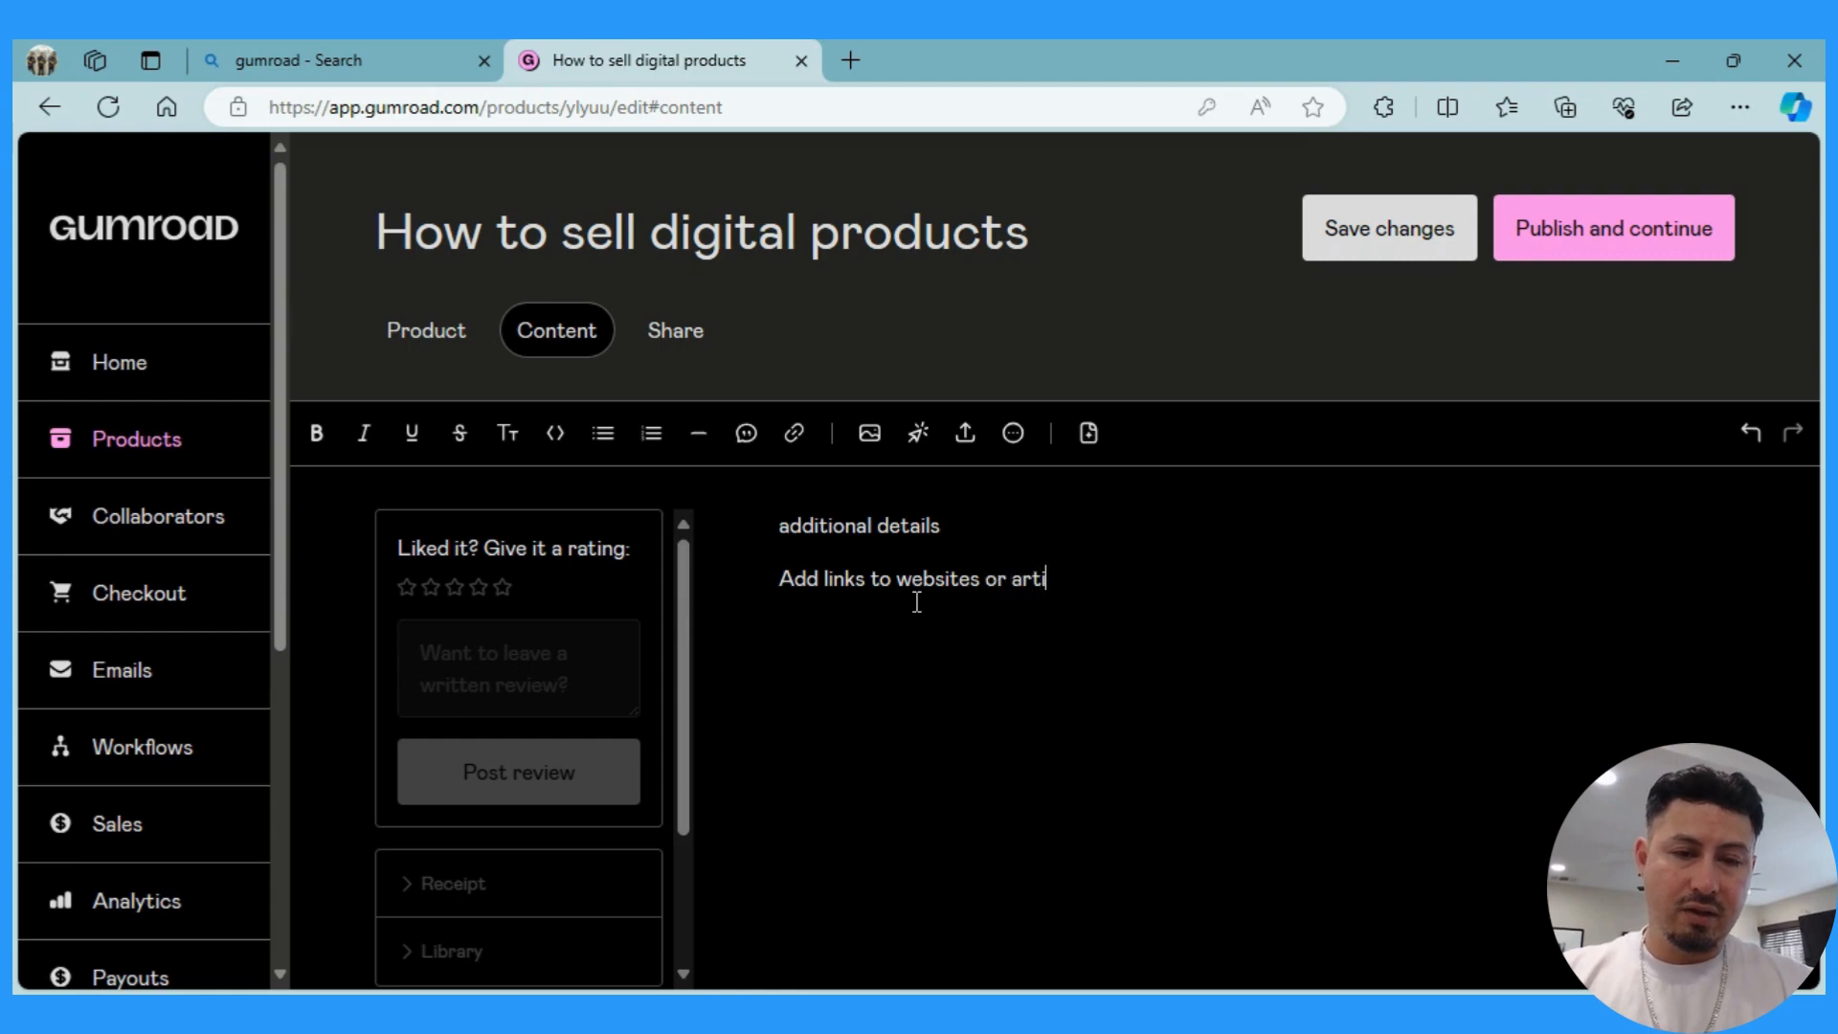
text(s)
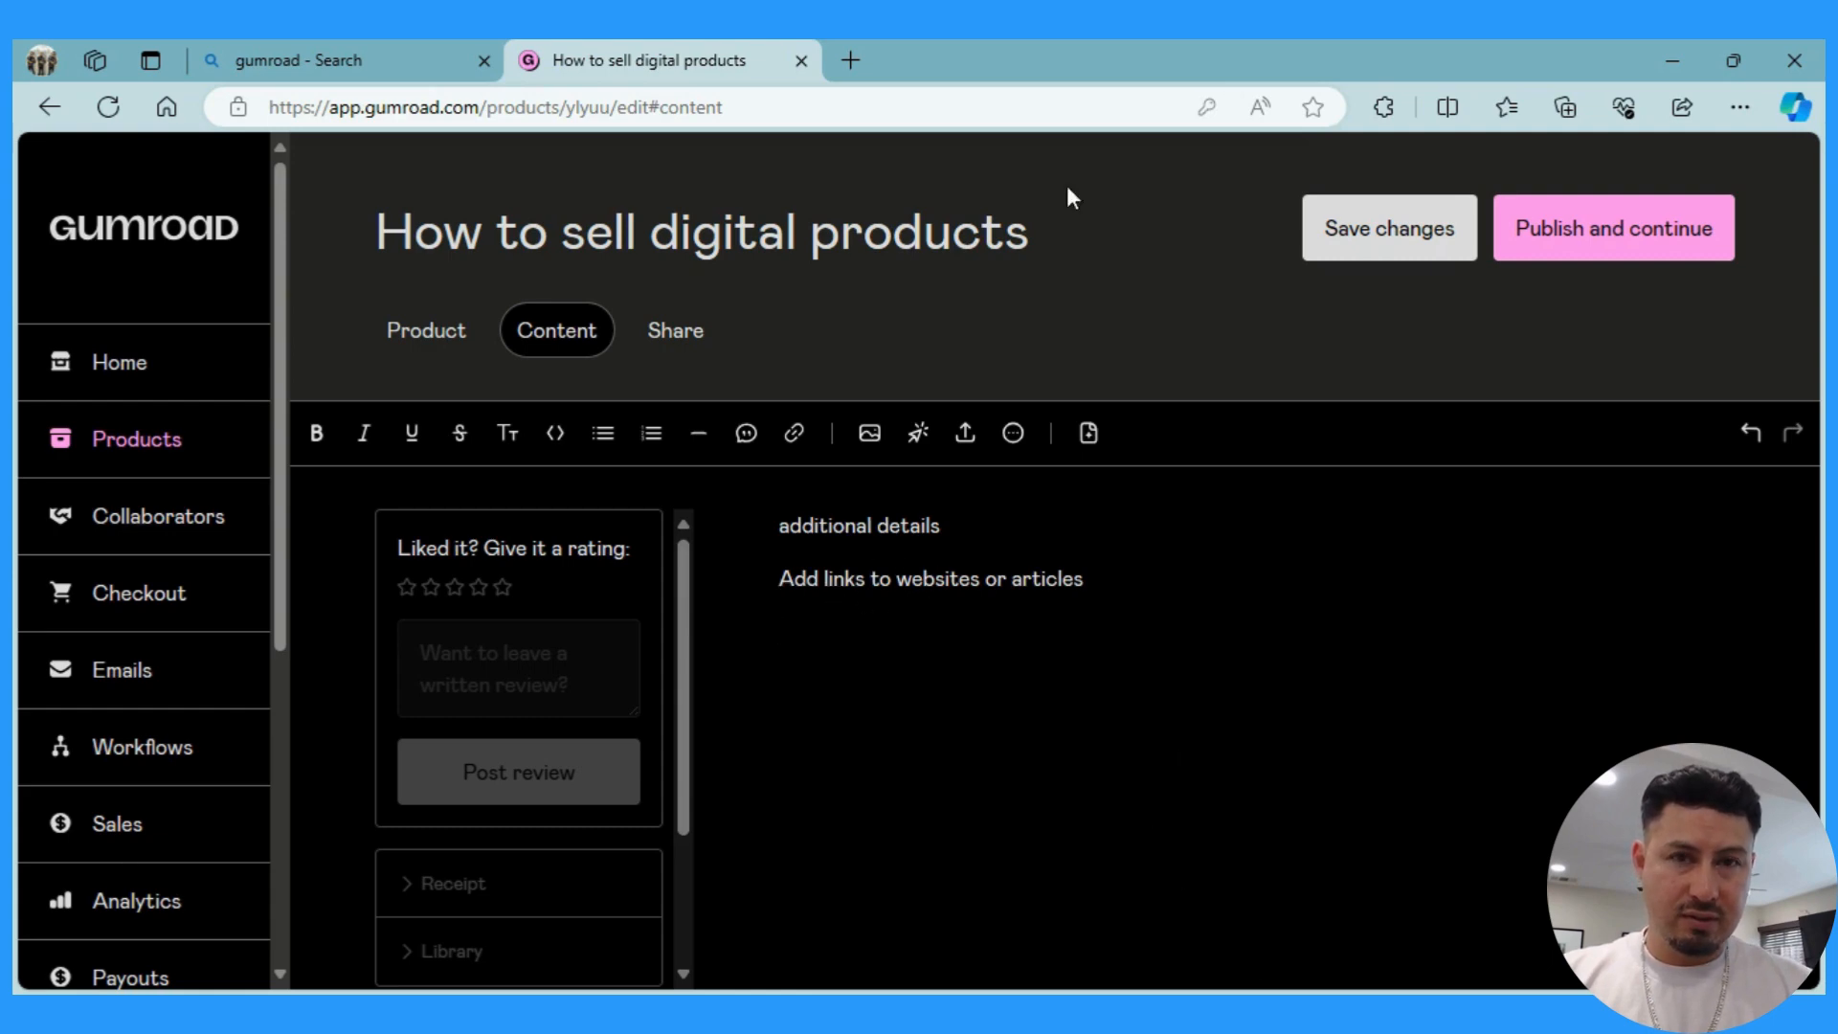
text(https://www.youtube.com/live/vMxYL4Cj85Y?si=zs0lgKesa7haeQGP)
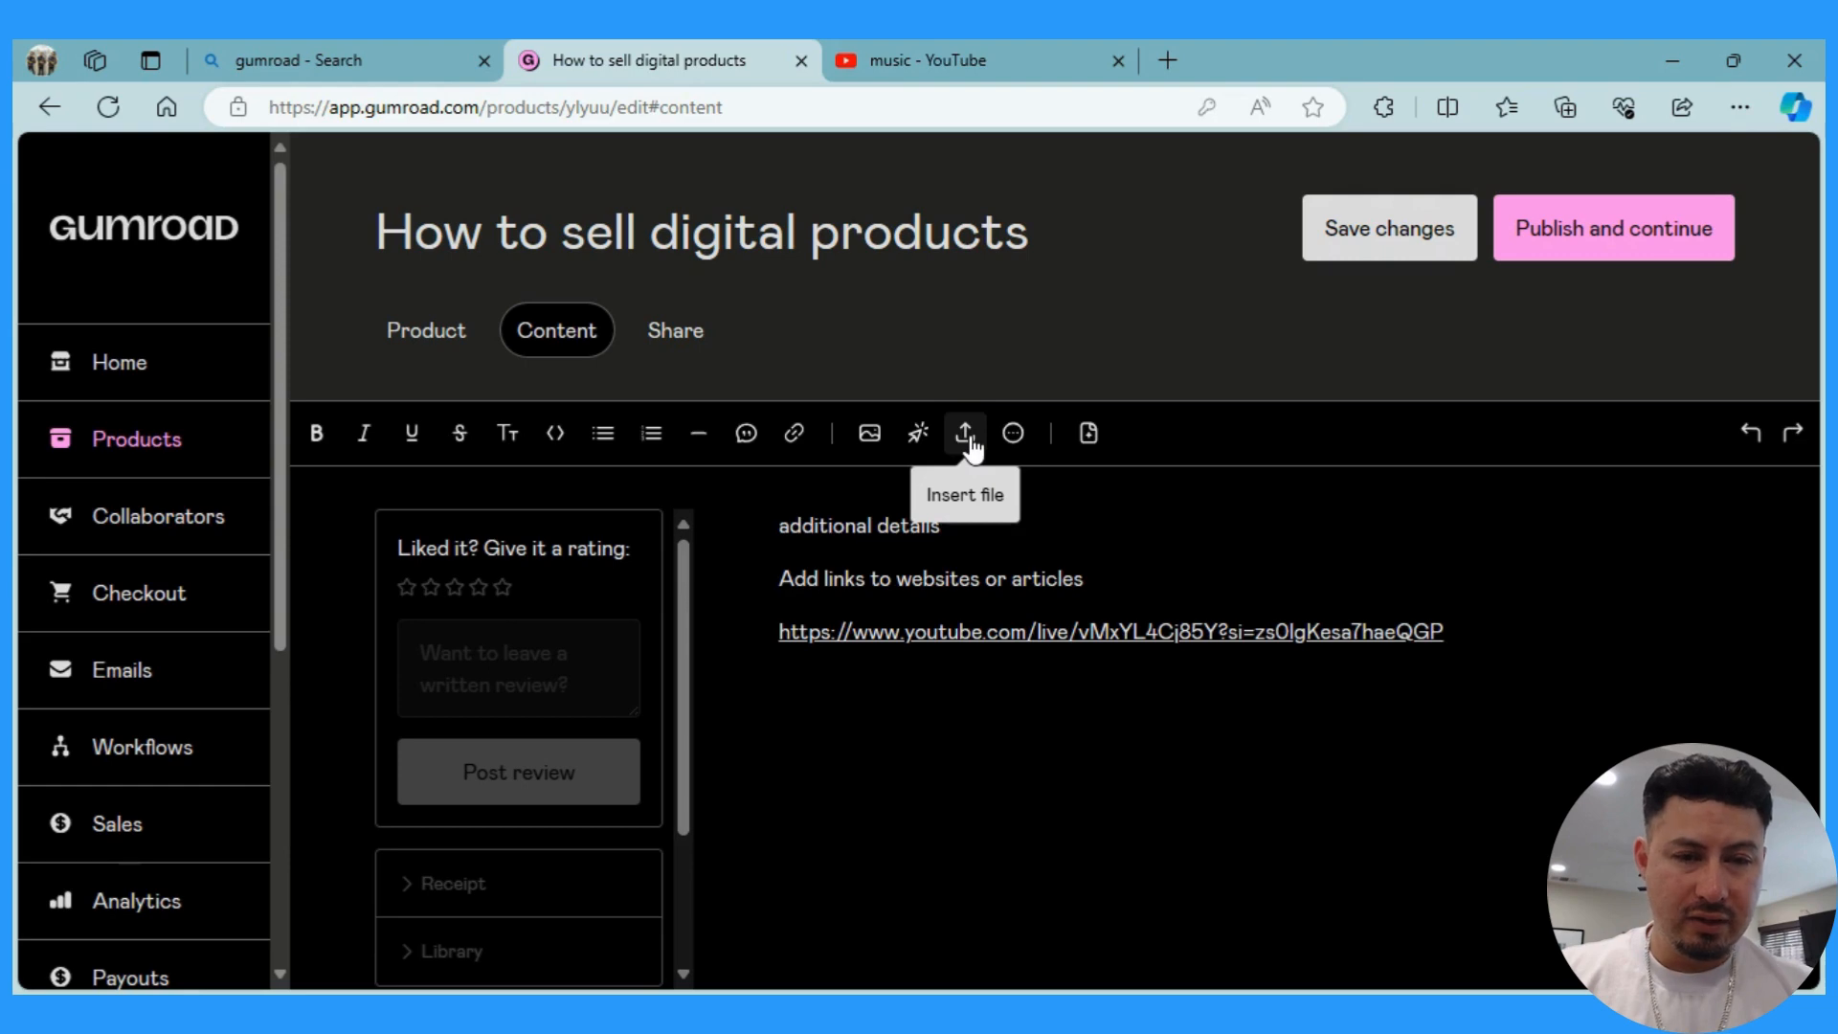
click(969, 442)
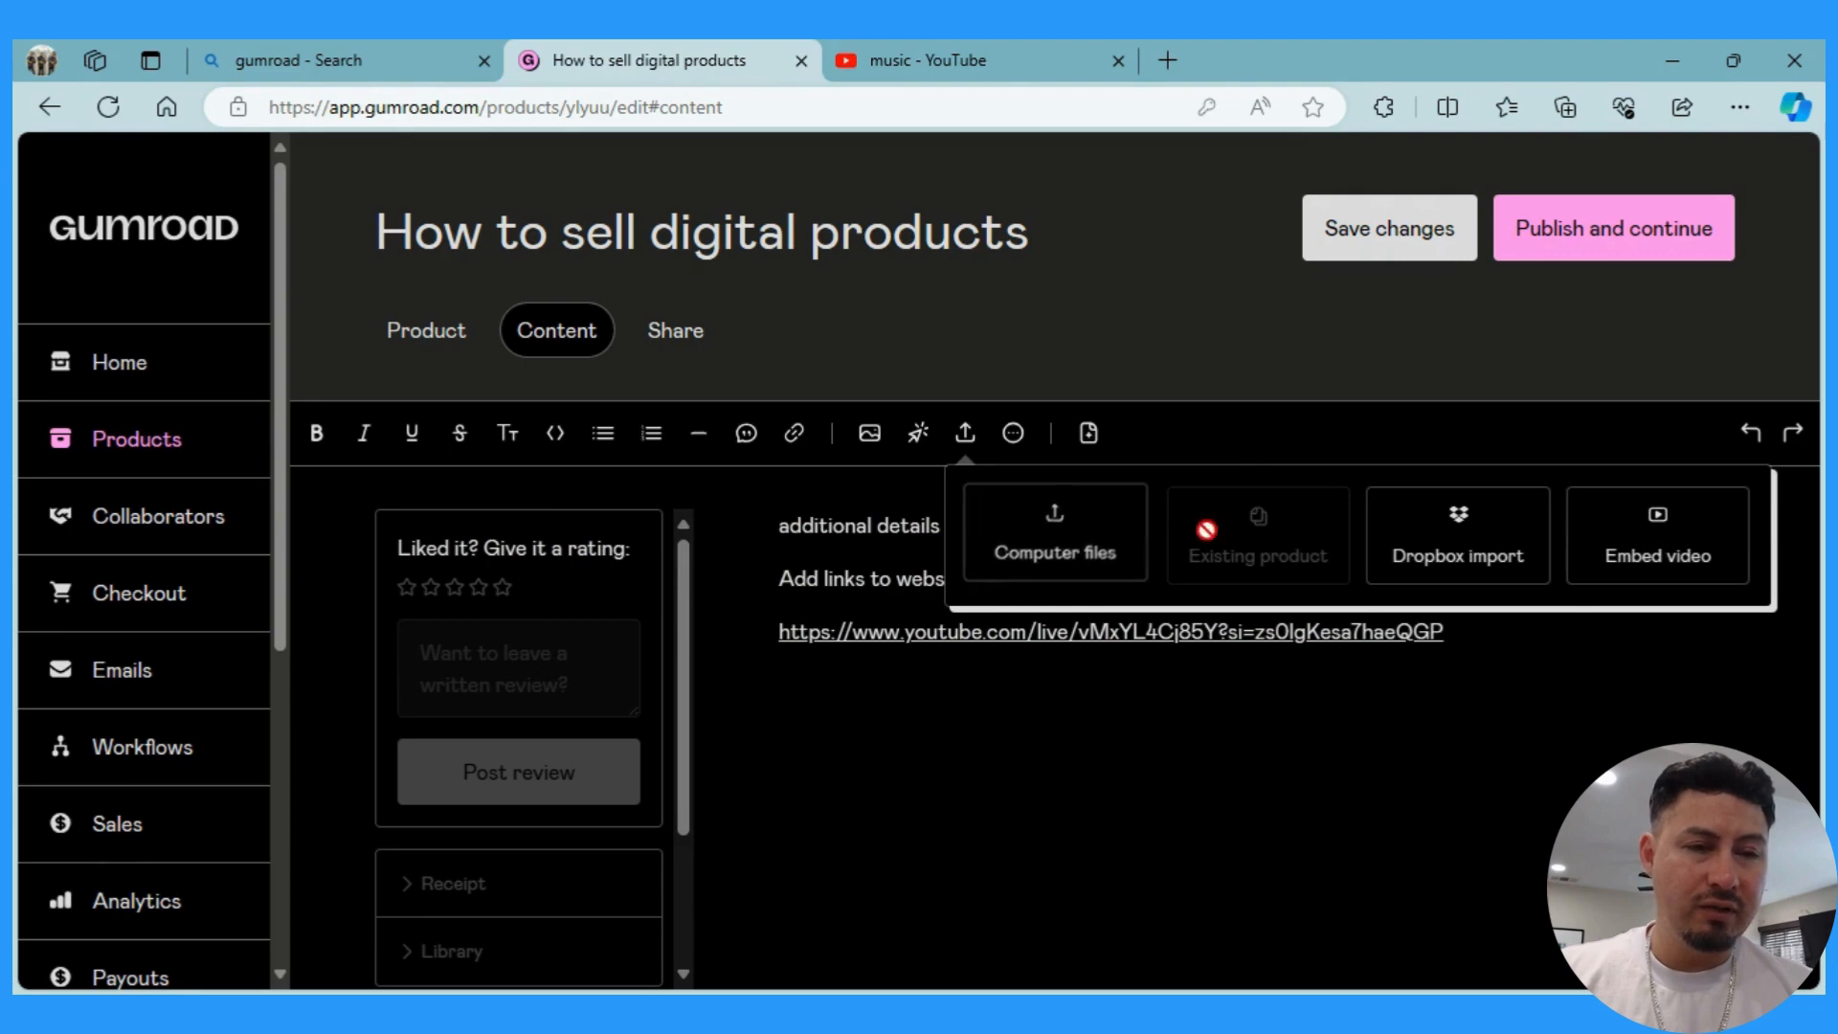
click(1628, 567)
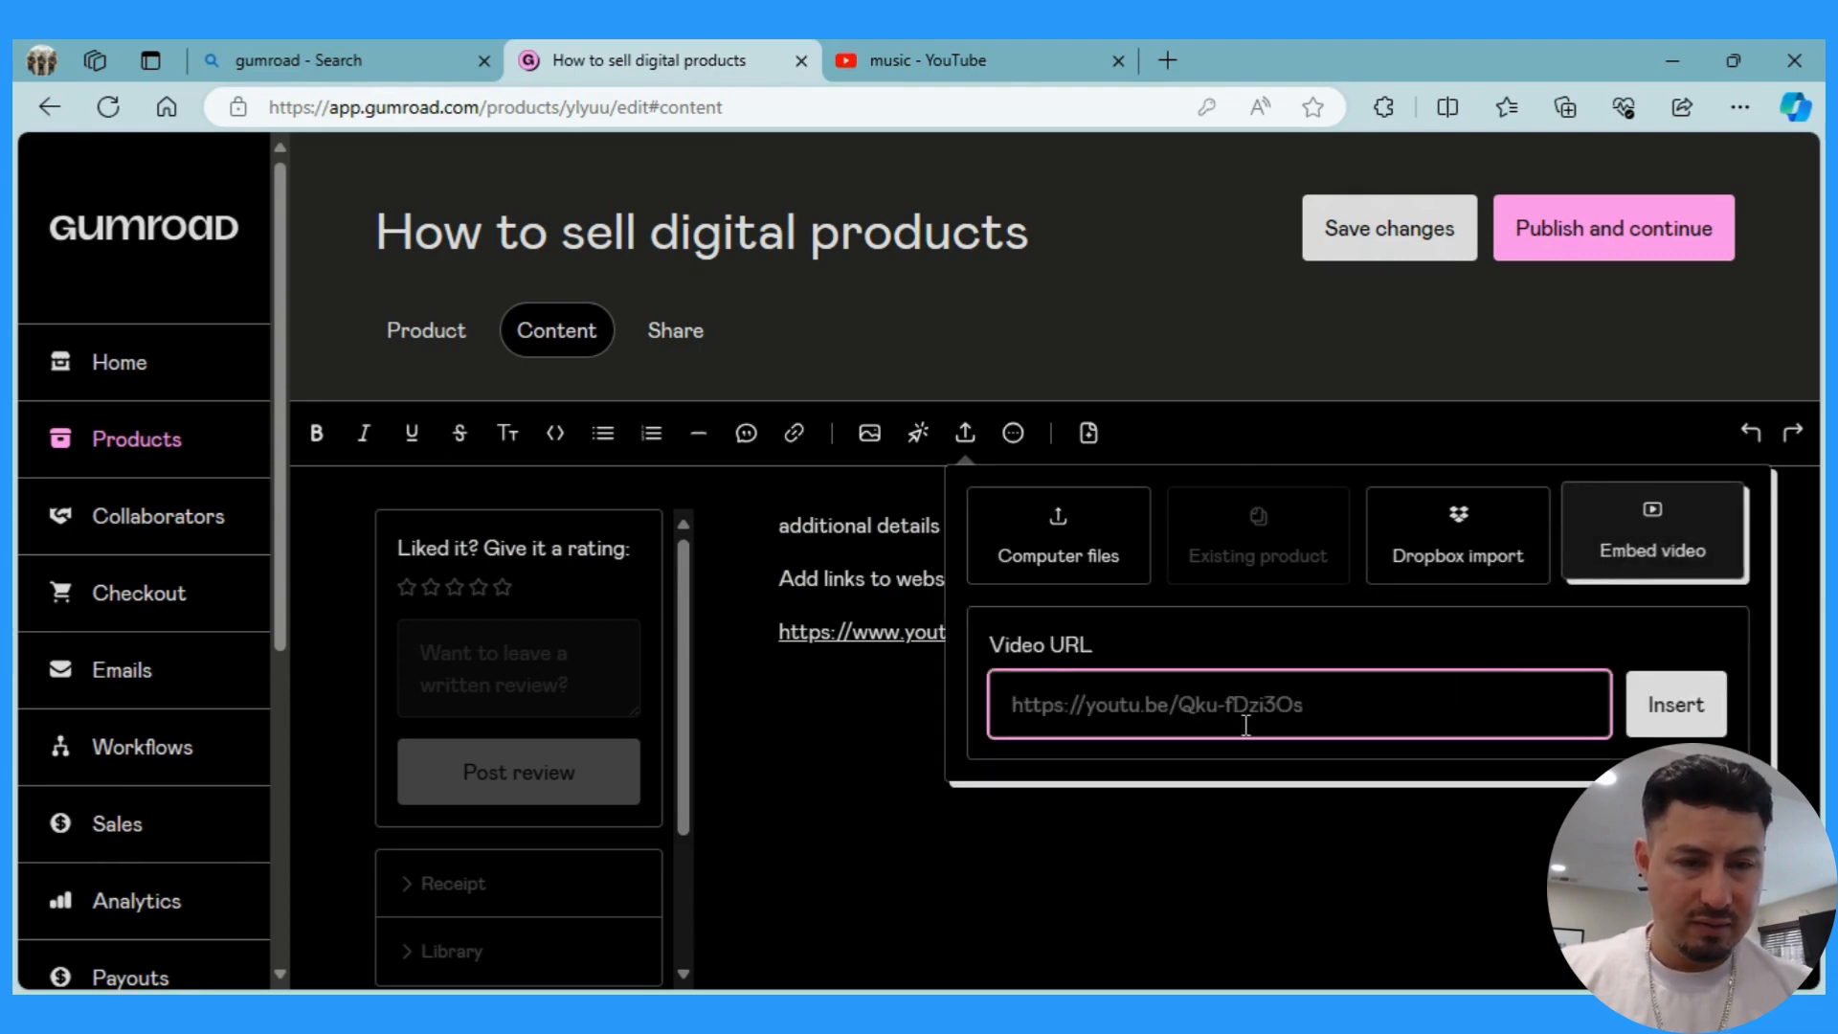
text(https://www.youtube.com/live/vMxYL4Cj85Y?si=zs0lgKesa7haeQGP)
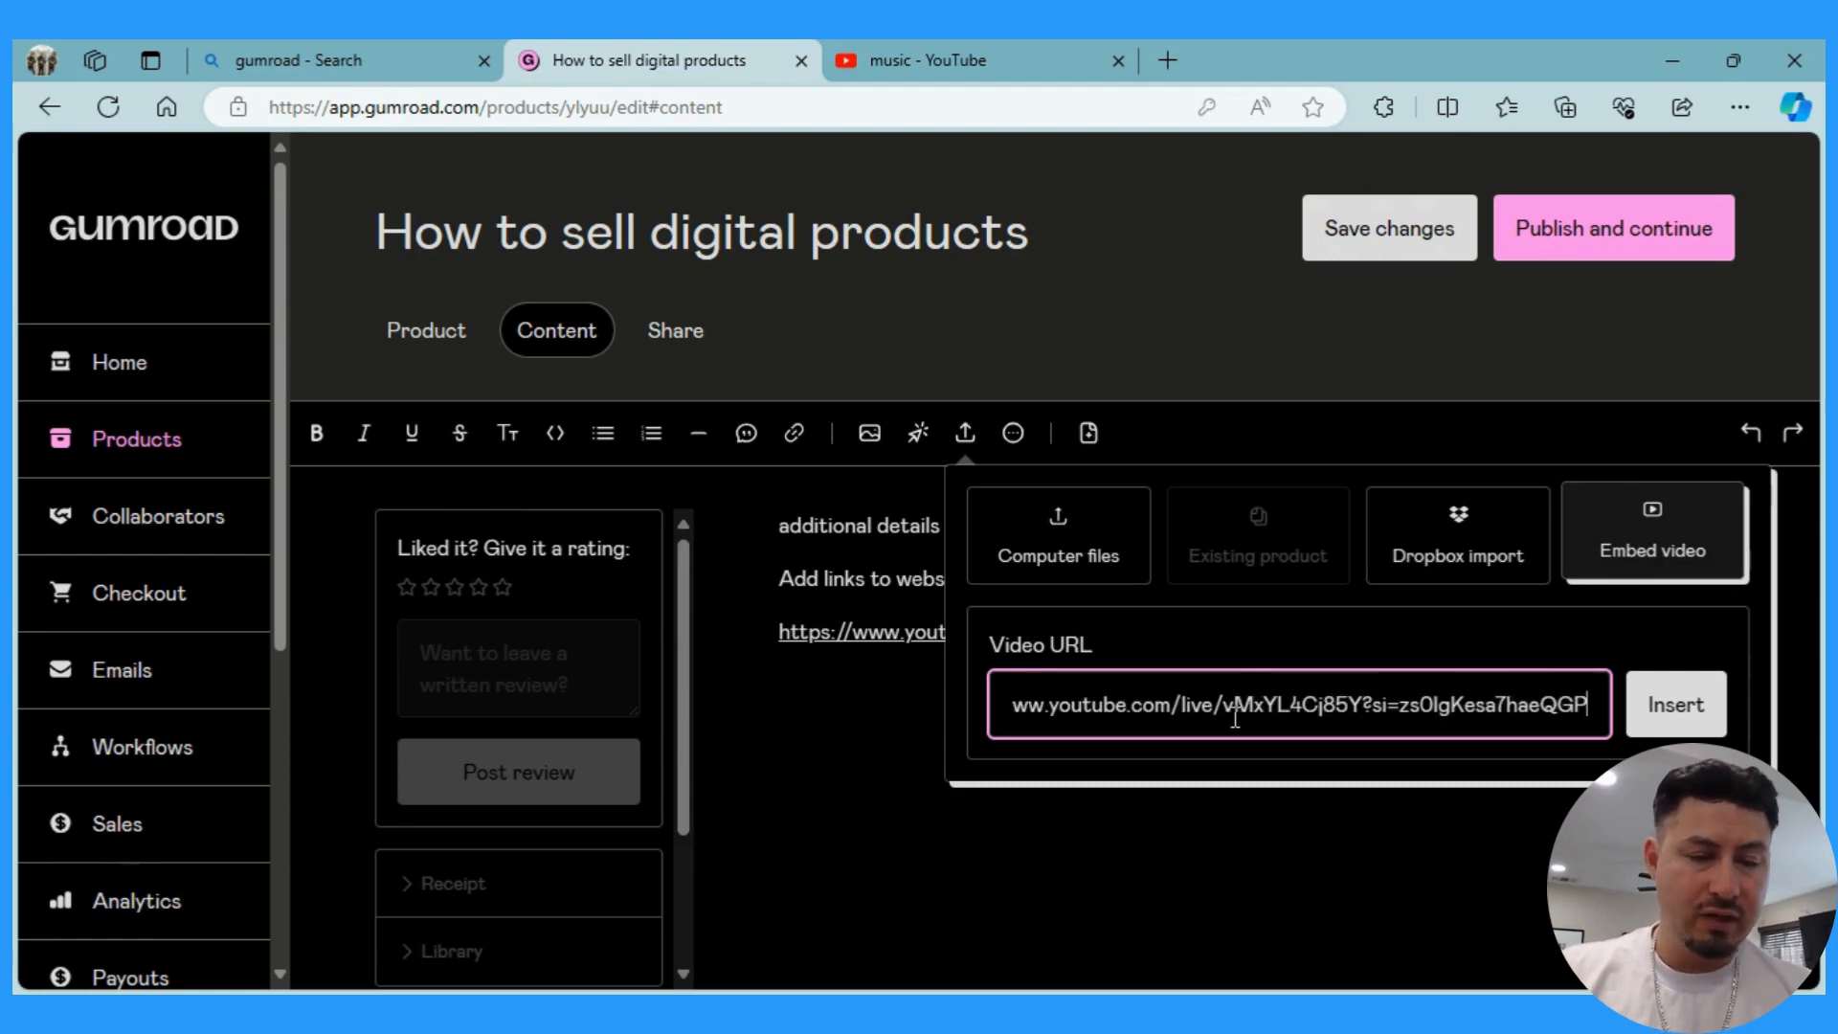
click(1670, 716)
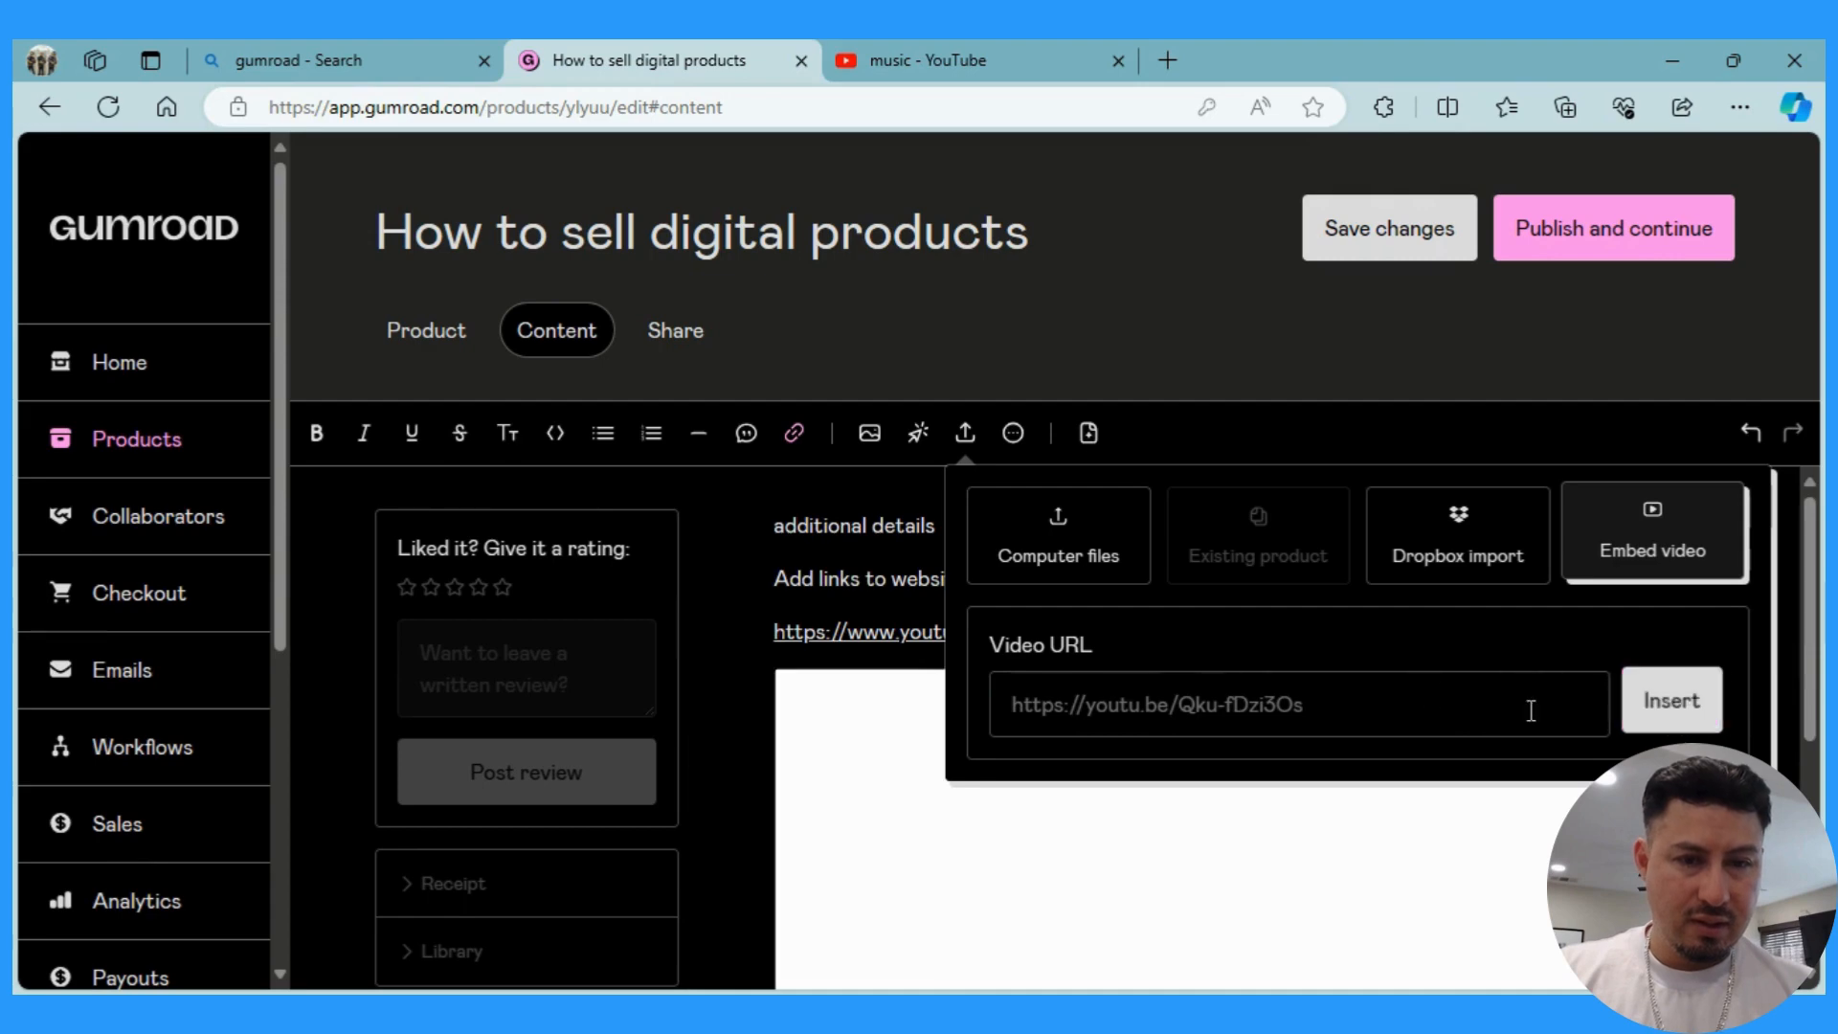
click(882, 592)
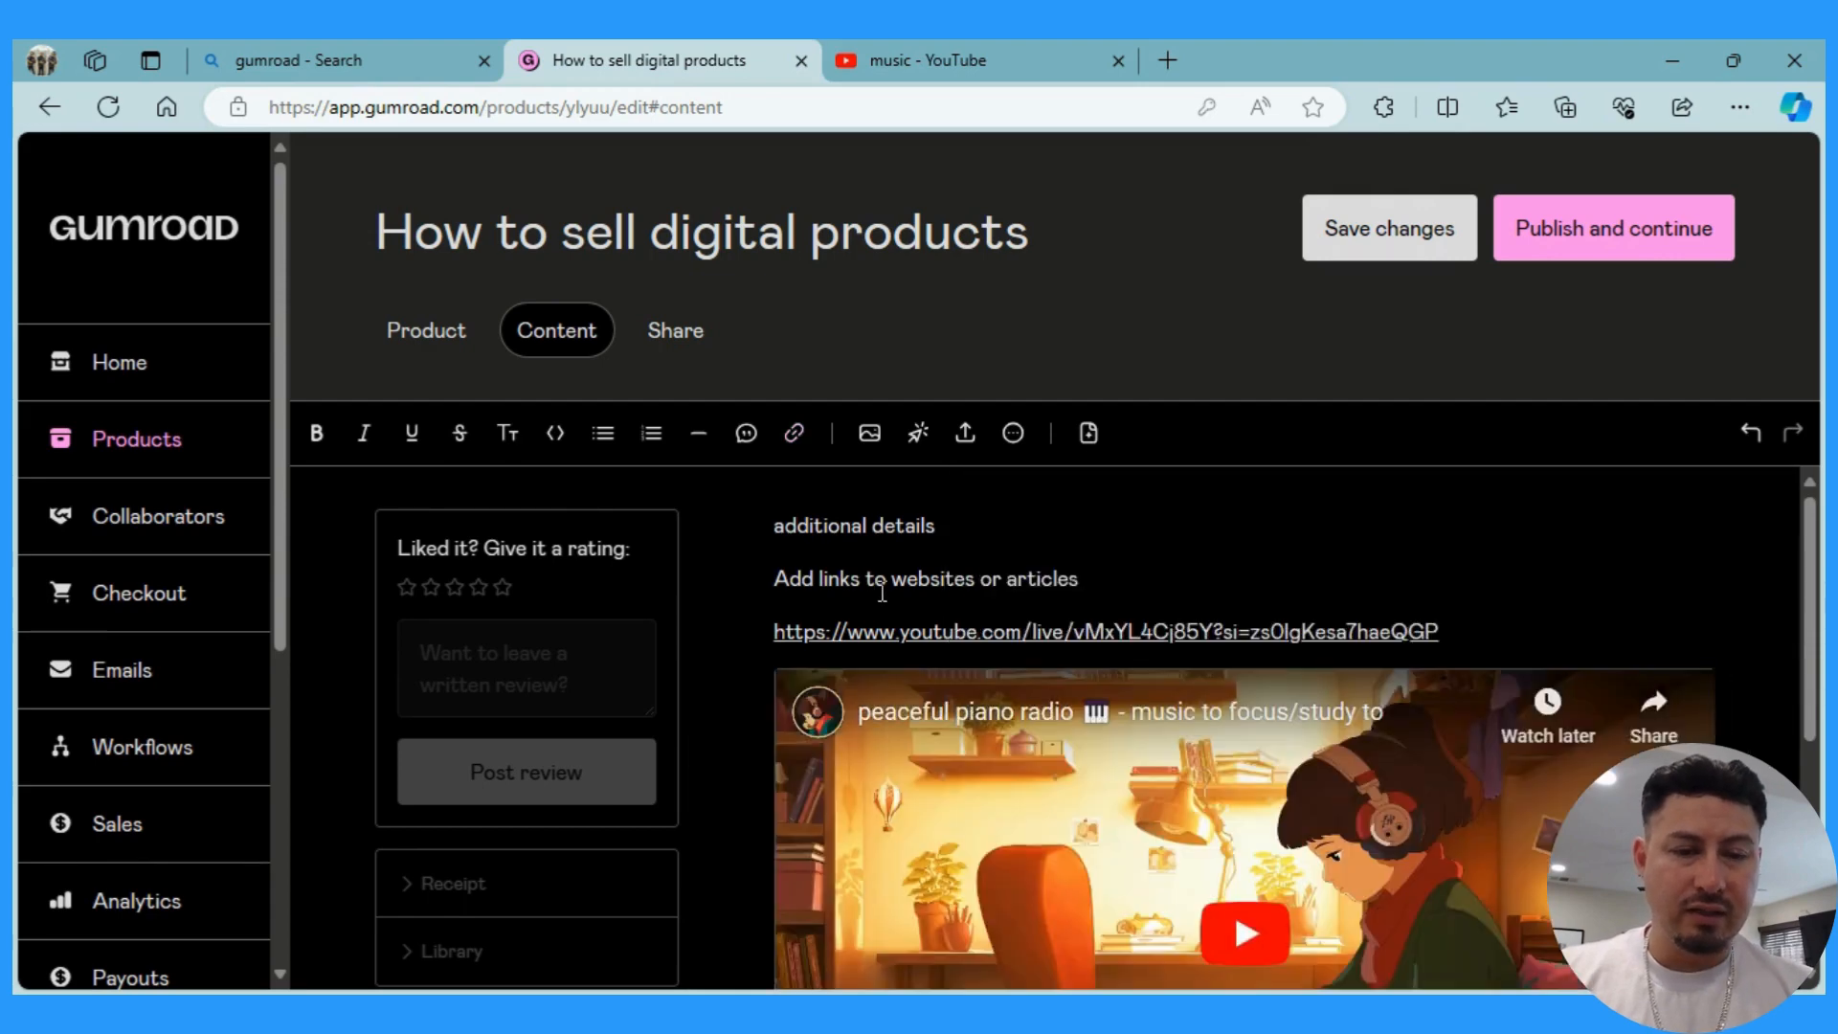
Review the product content with its text lines, link and embedded video.
scroll(882, 592, down, 4)
scroll(882, 593, down, 1)
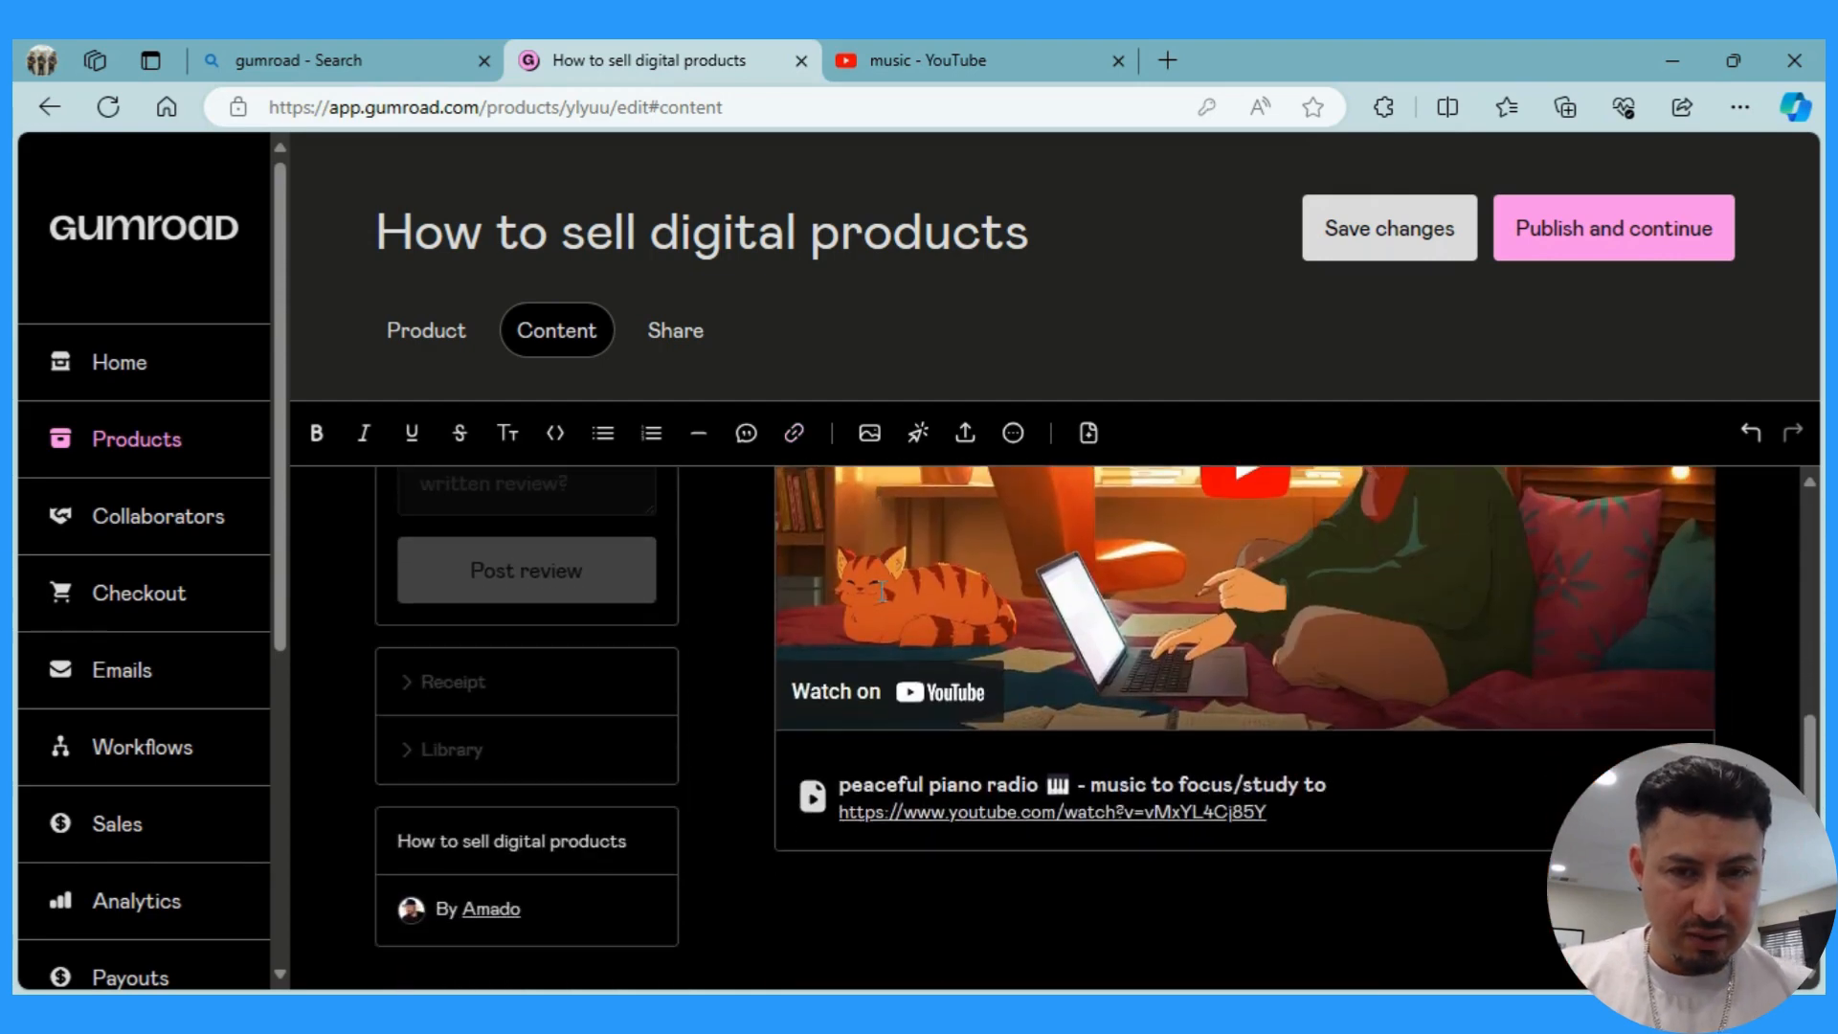
scroll(882, 592, down, 1)
scroll(882, 592, up, 2)
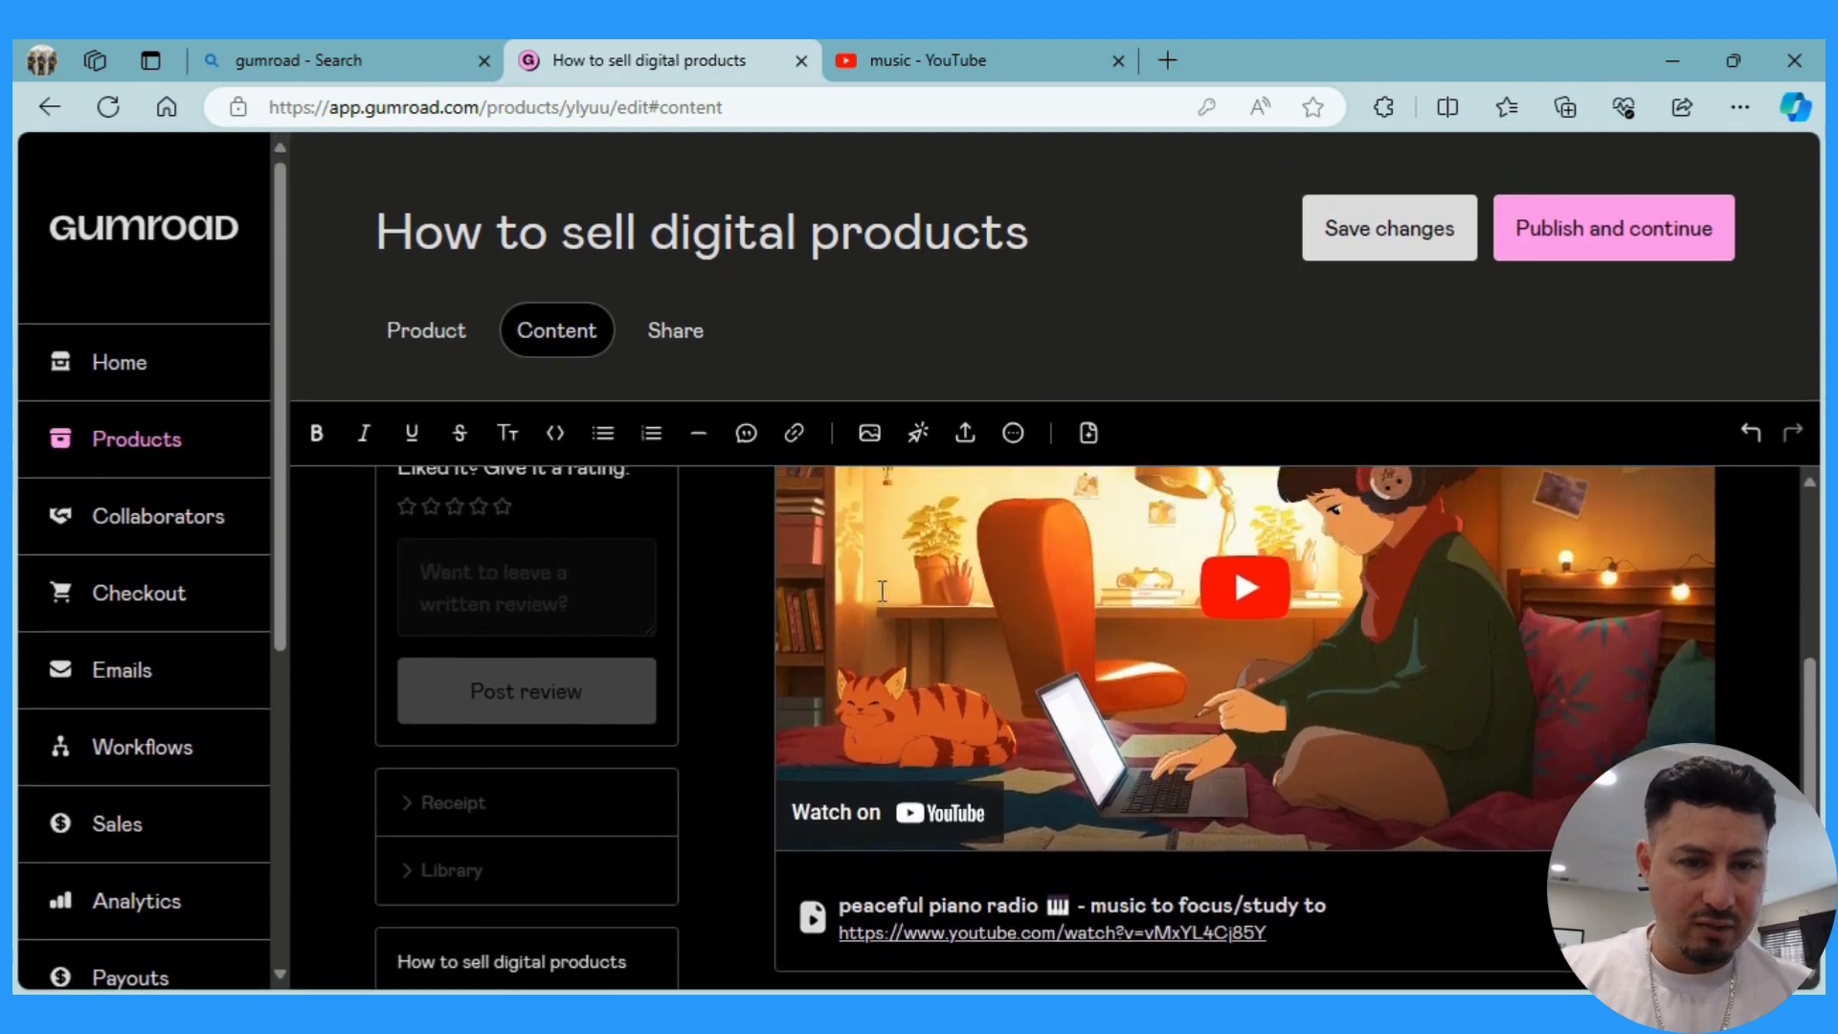
scroll(882, 593, up, 5)
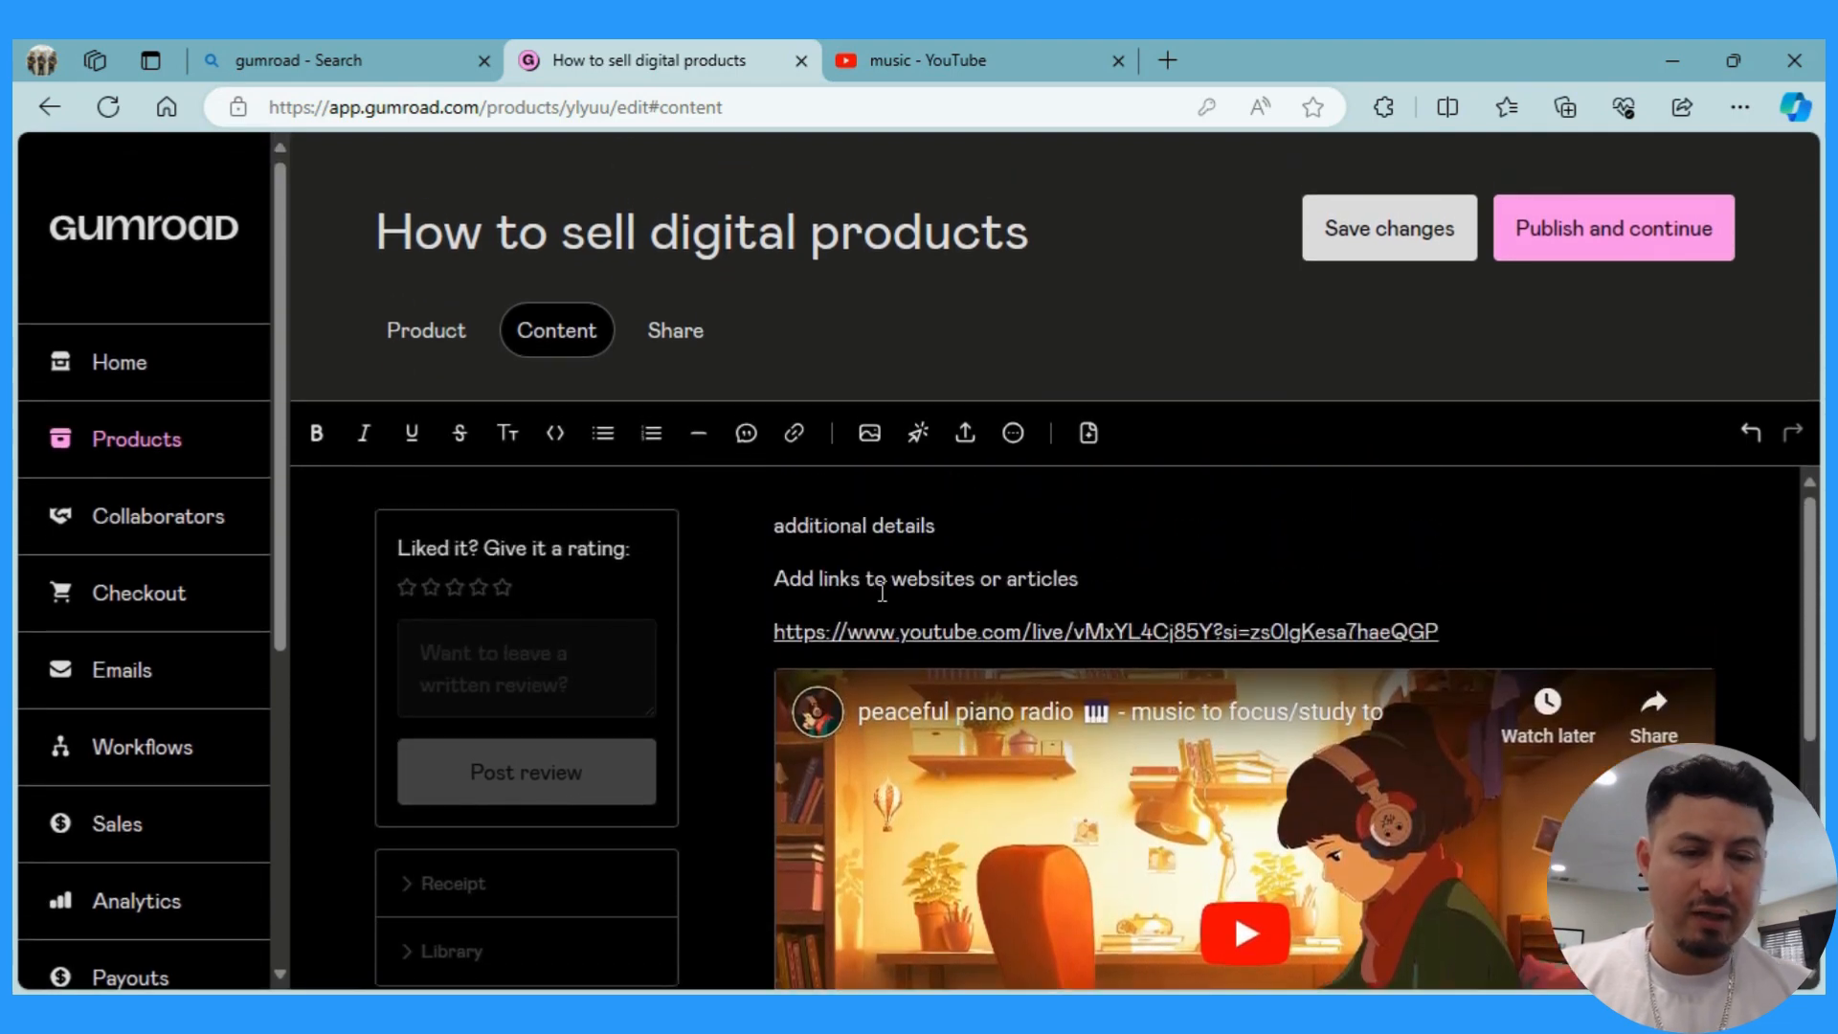
scroll(881, 592, down, 1)
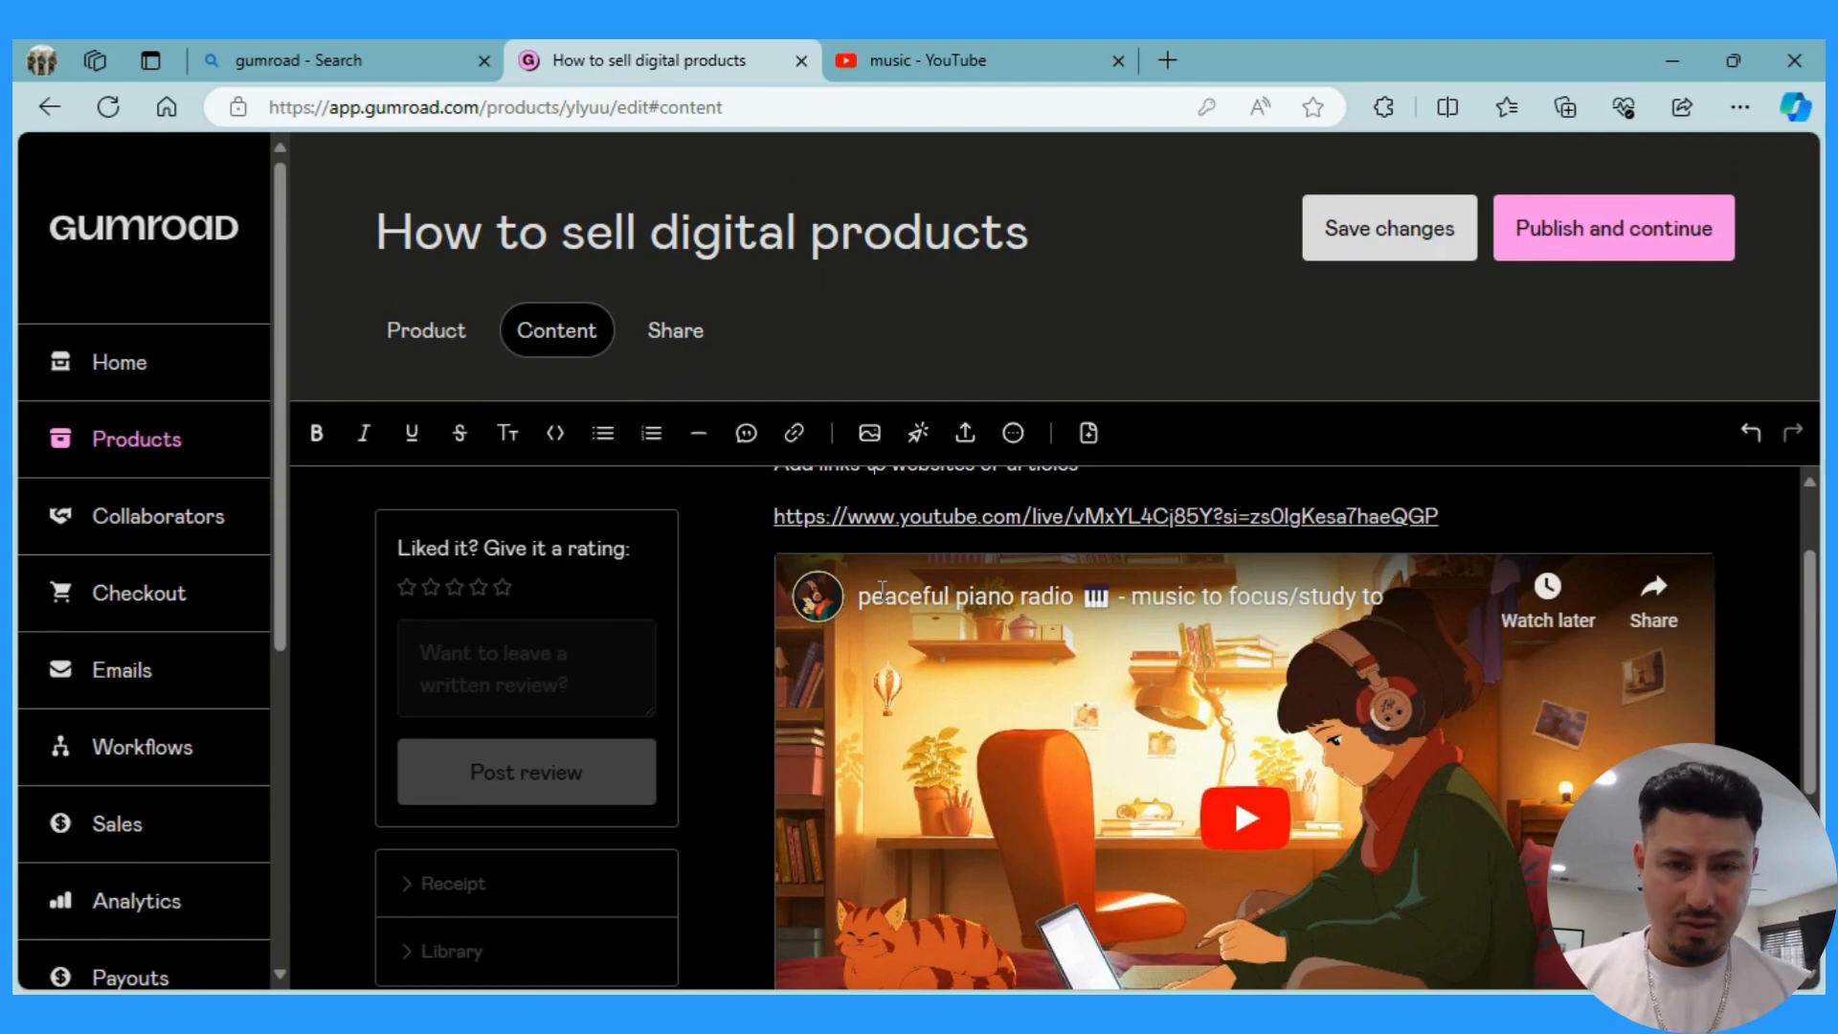
scroll(882, 593, up, 1)
scroll(882, 593, up, 1)
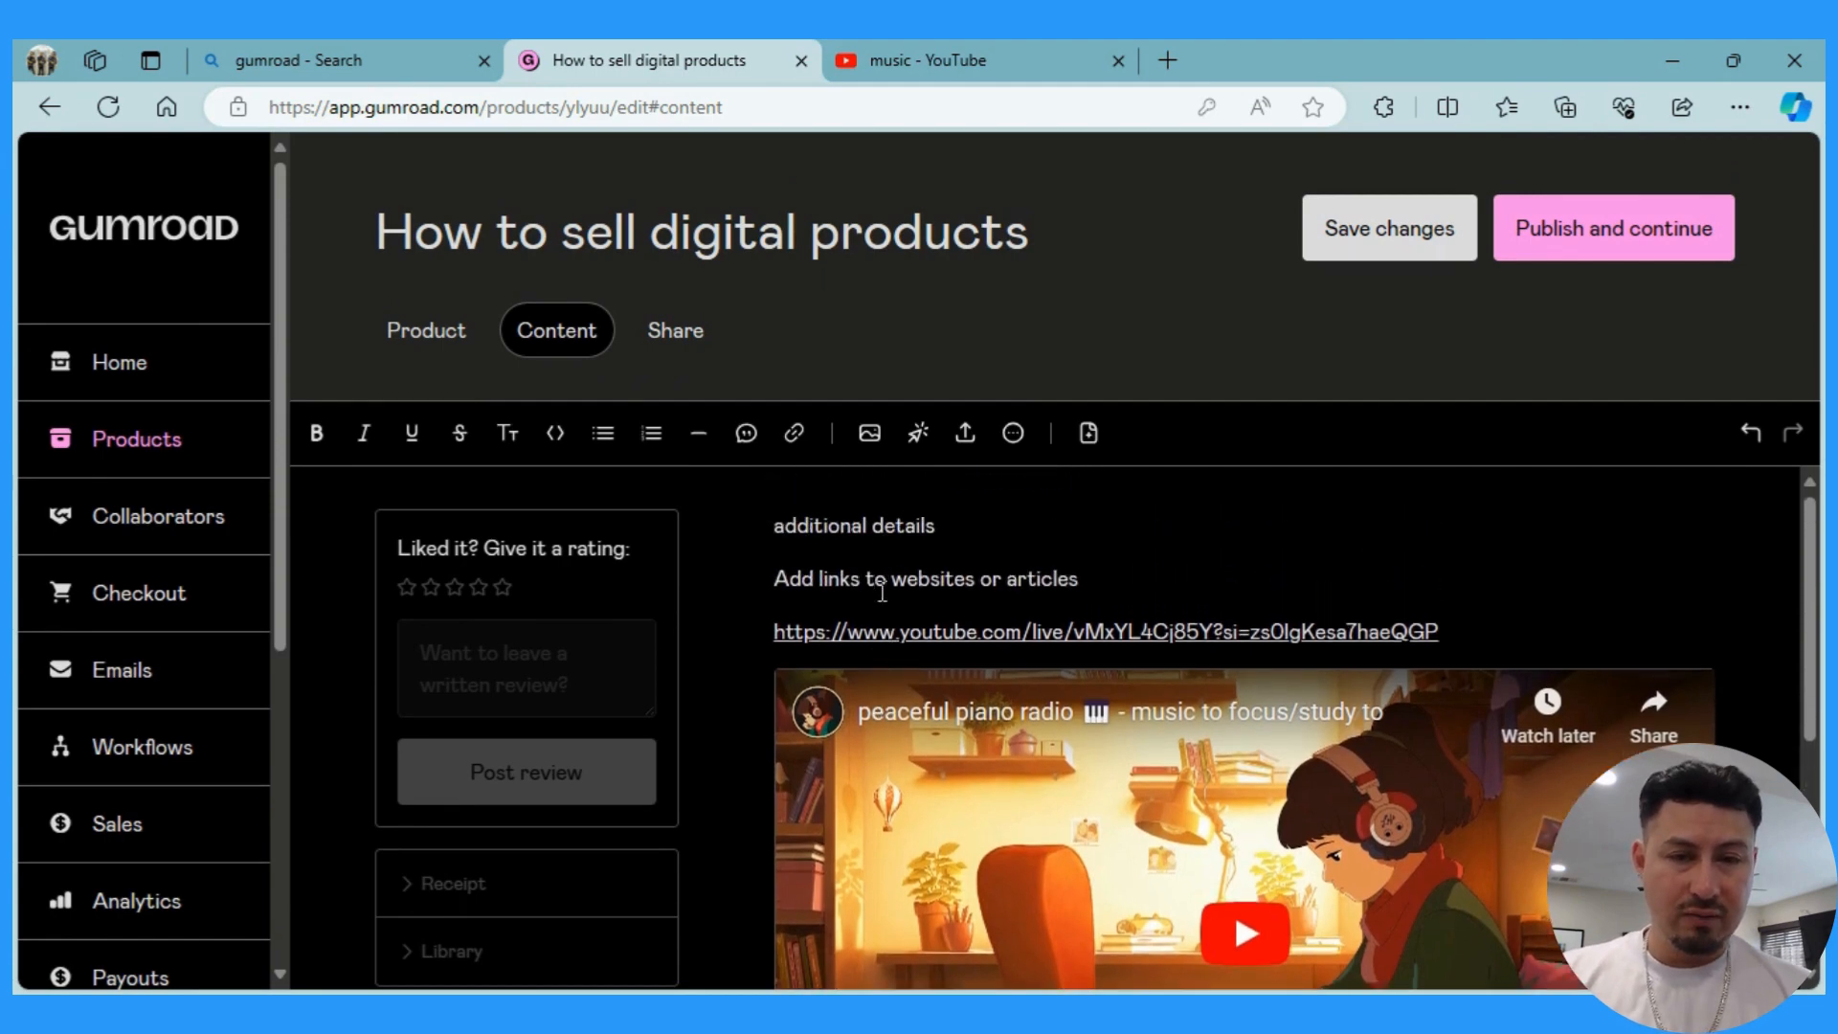
scroll(882, 592, down, 4)
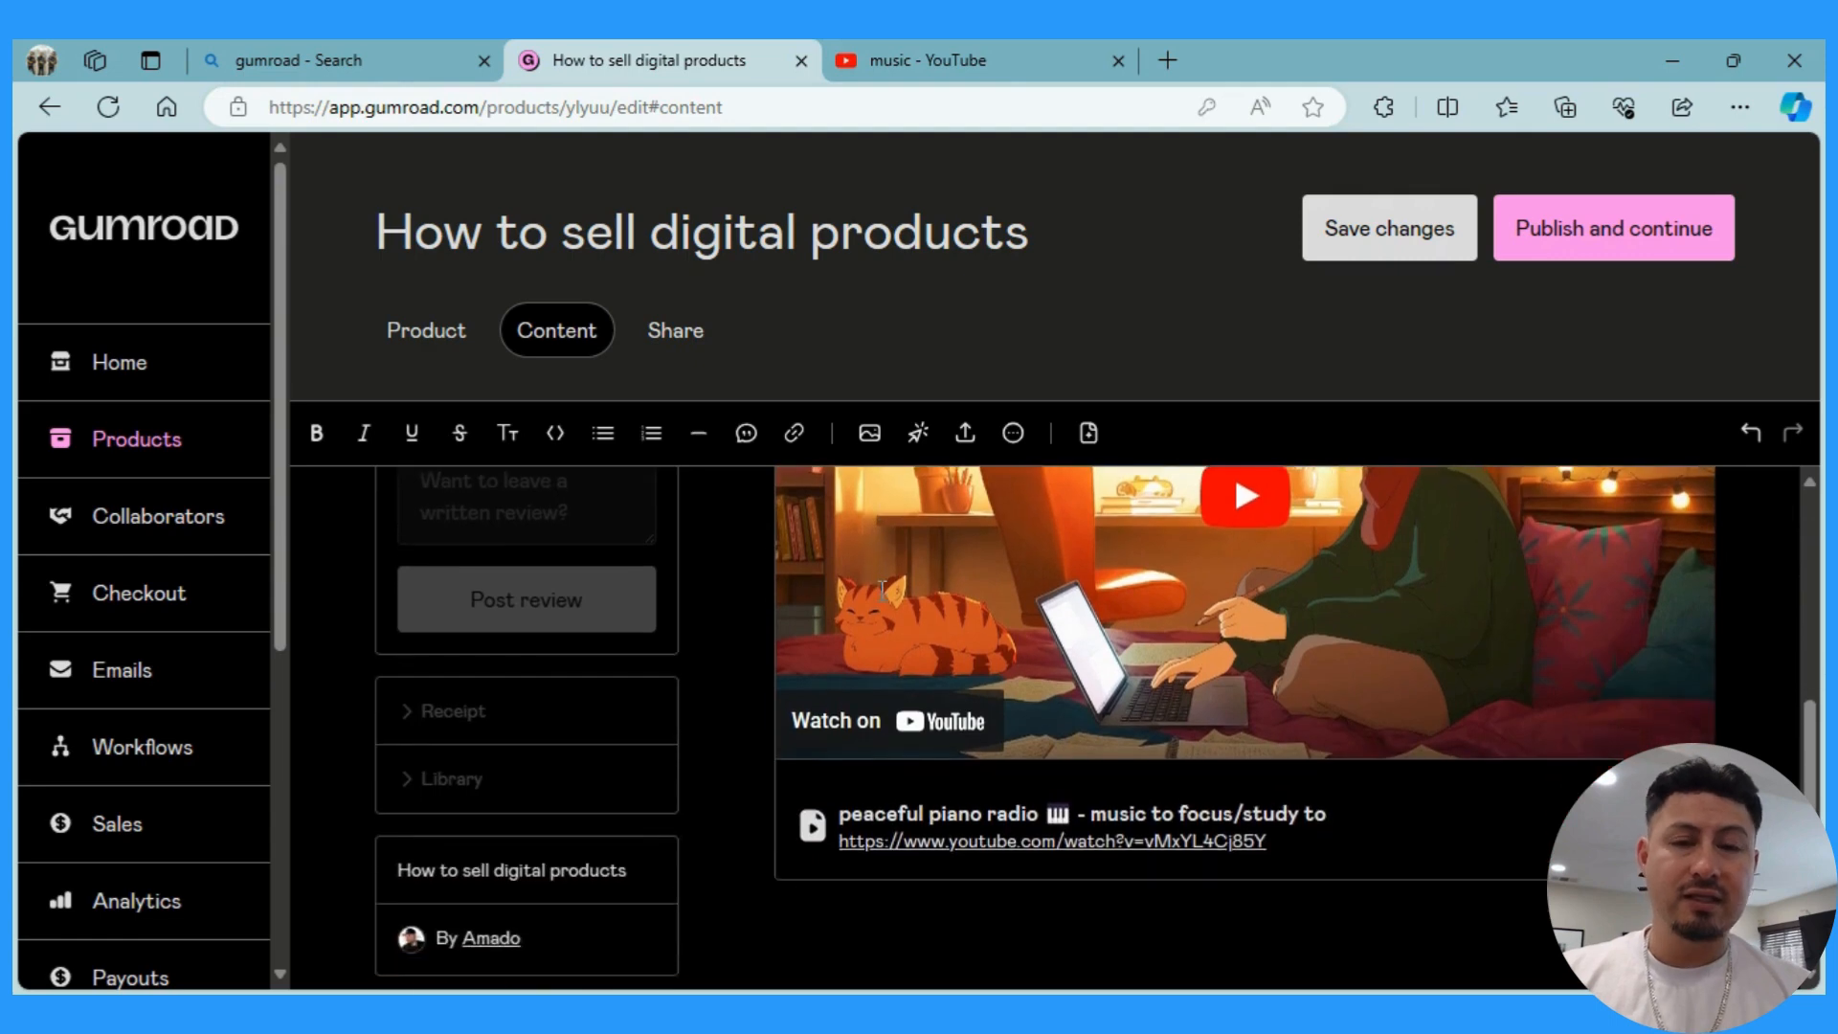
scroll(881, 589, down, 1)
scroll(882, 591, up, 2)
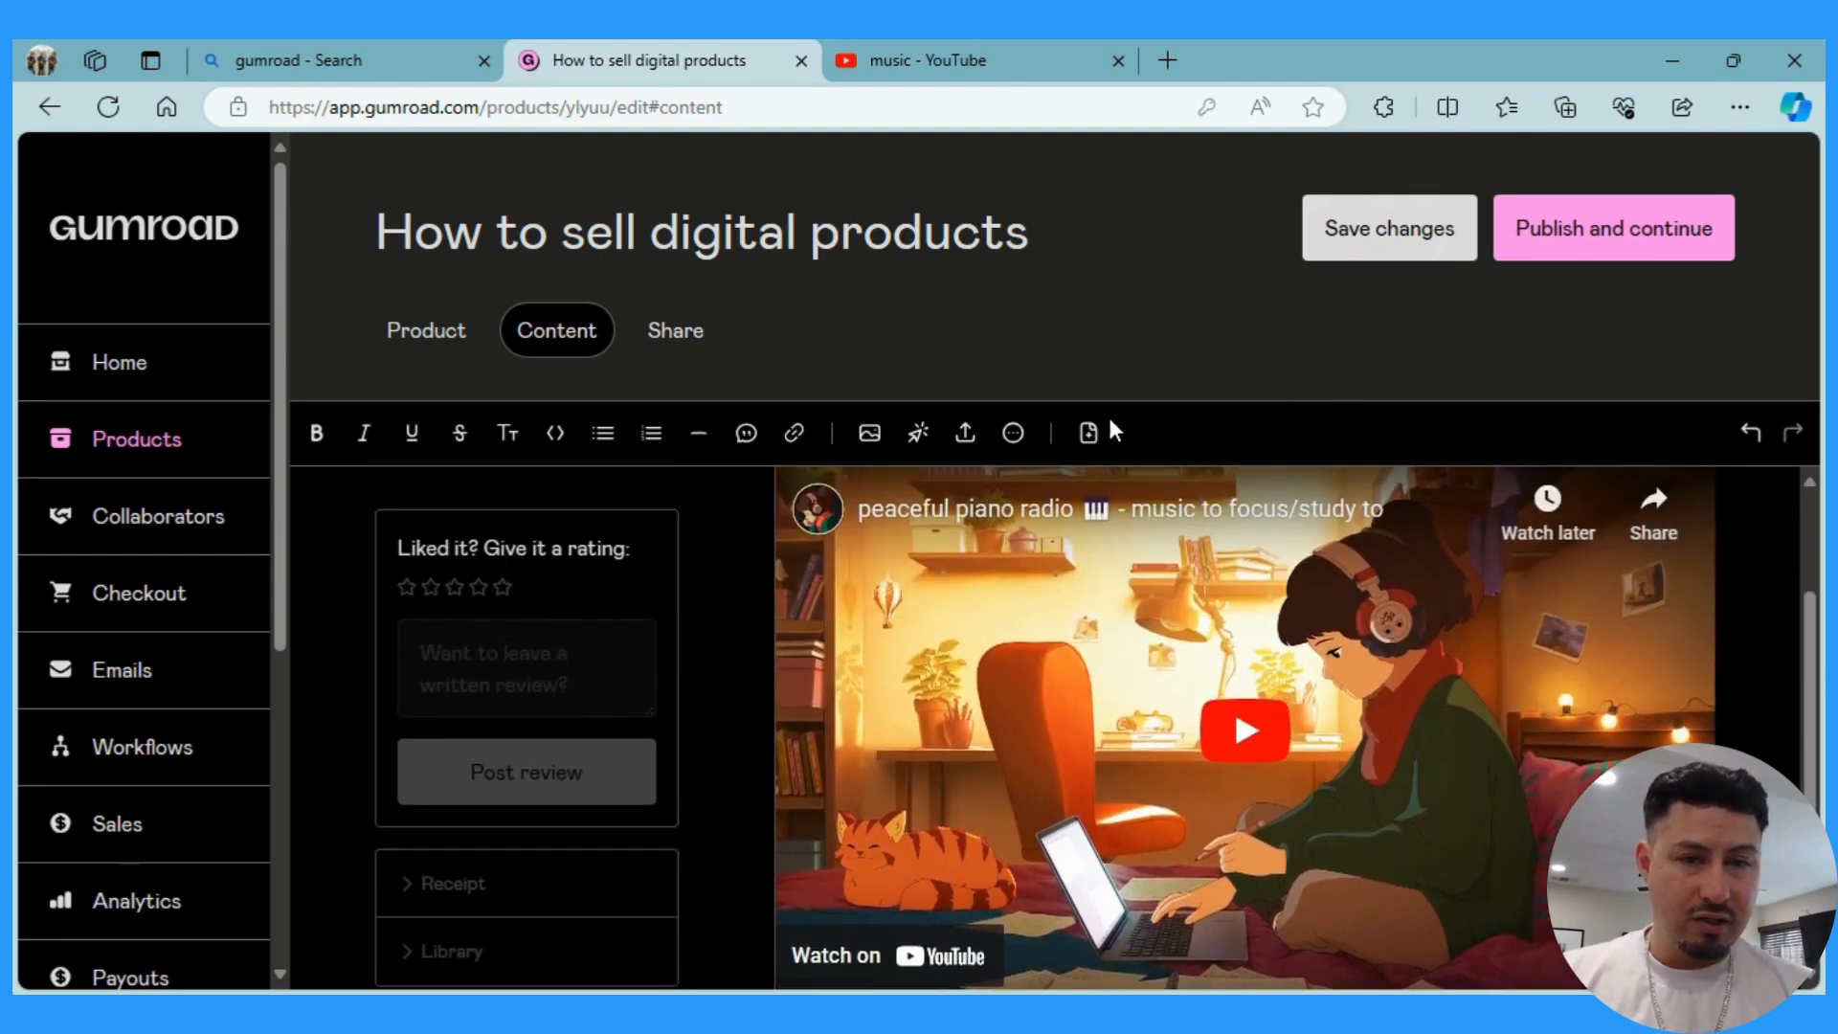
Turn the content into named pages, calling the existing one "page 1" and adding a second called "page 2".
click(1088, 433)
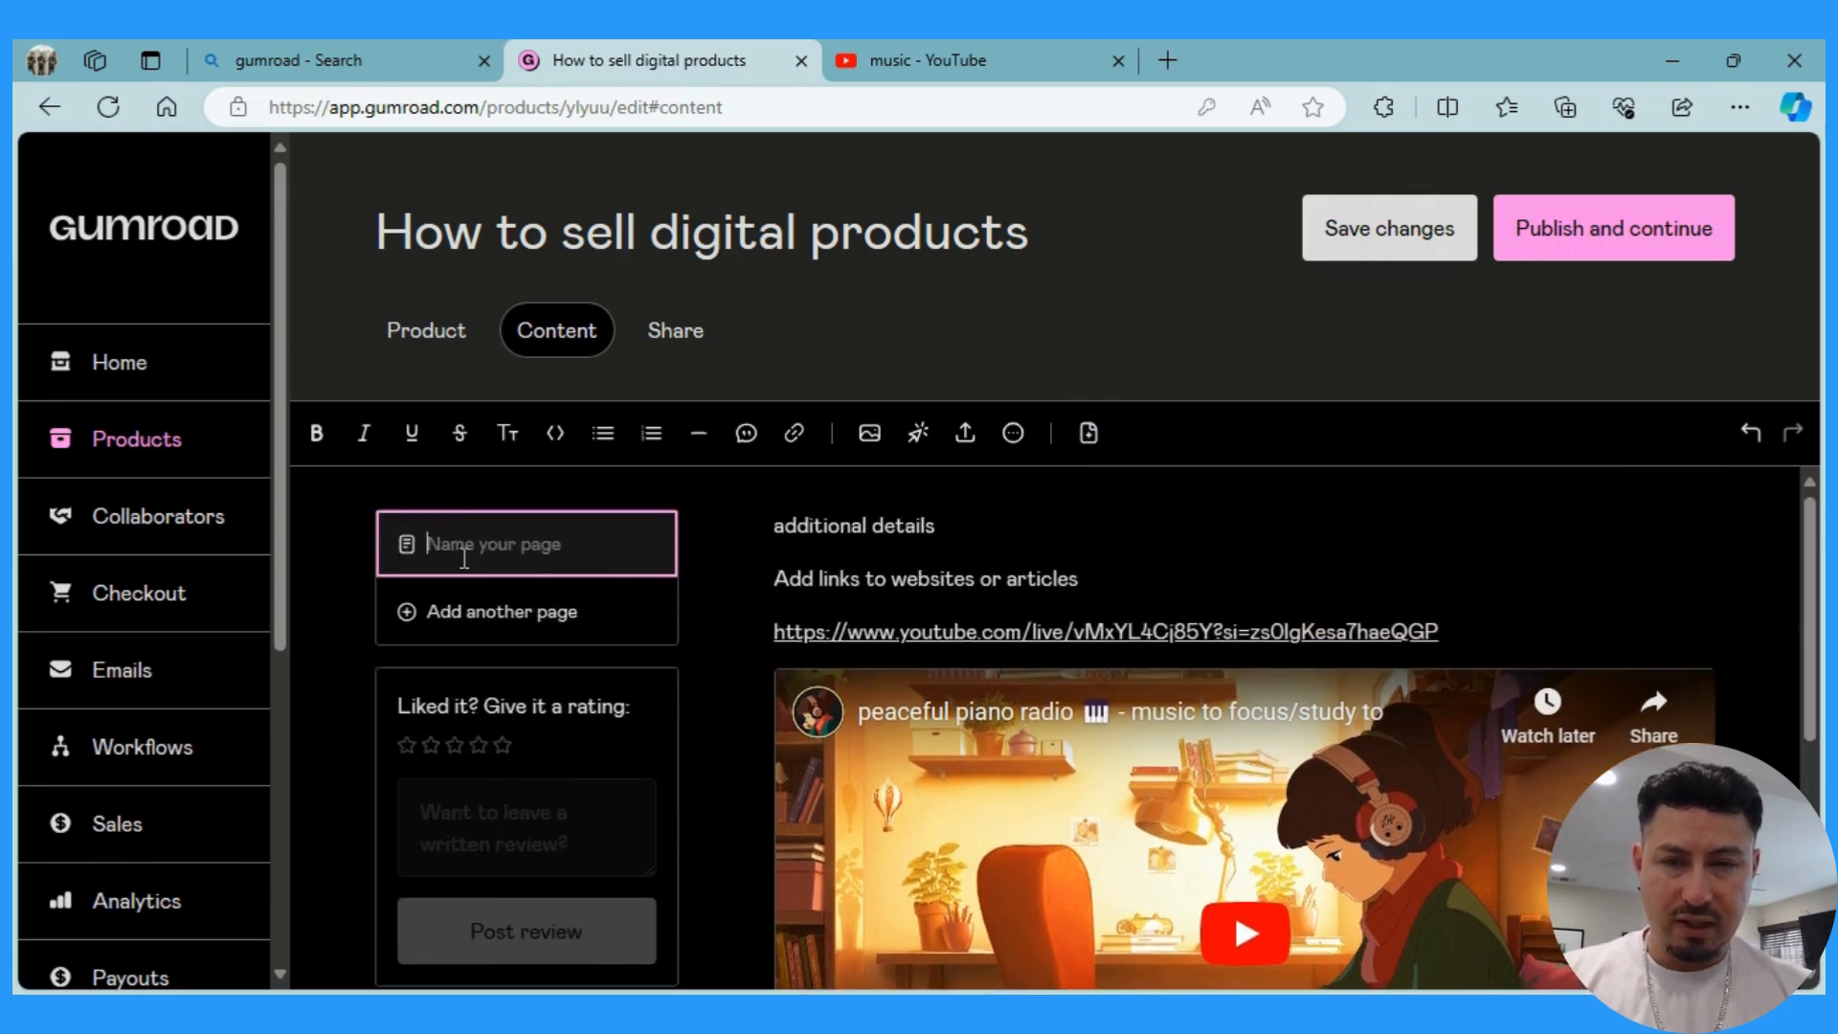
text(page 1)
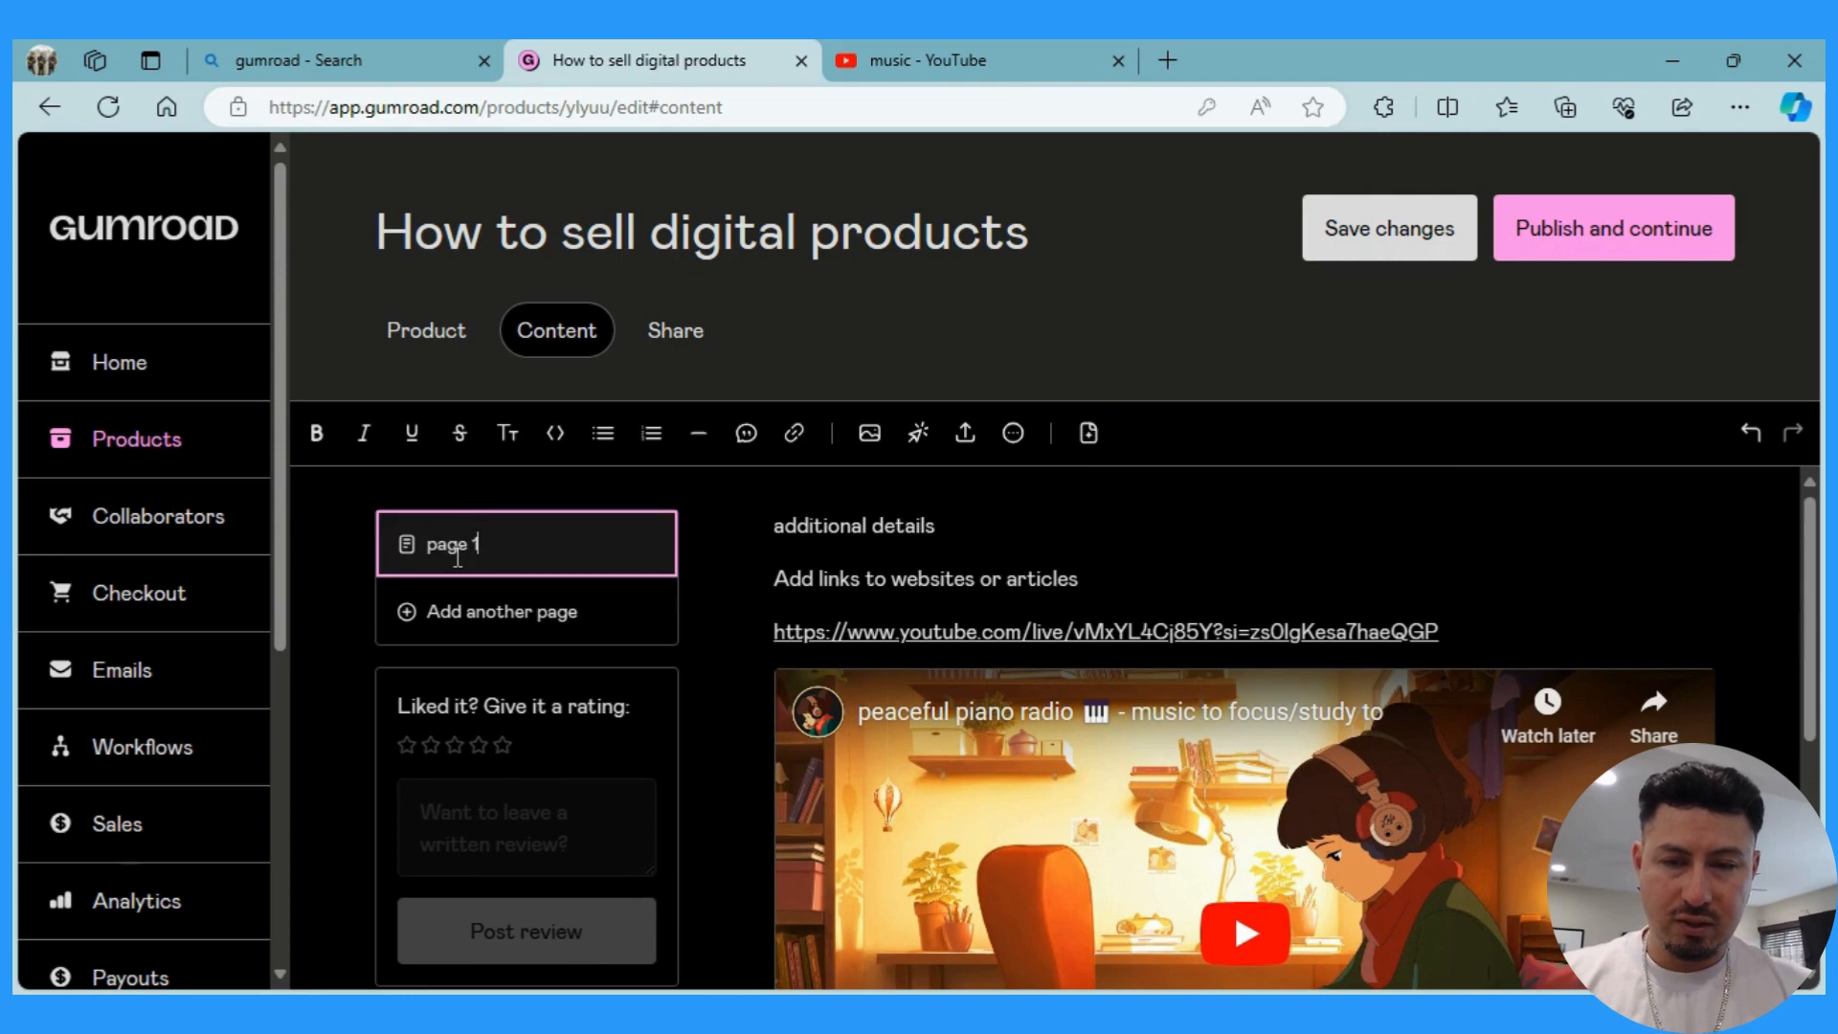
click(459, 610)
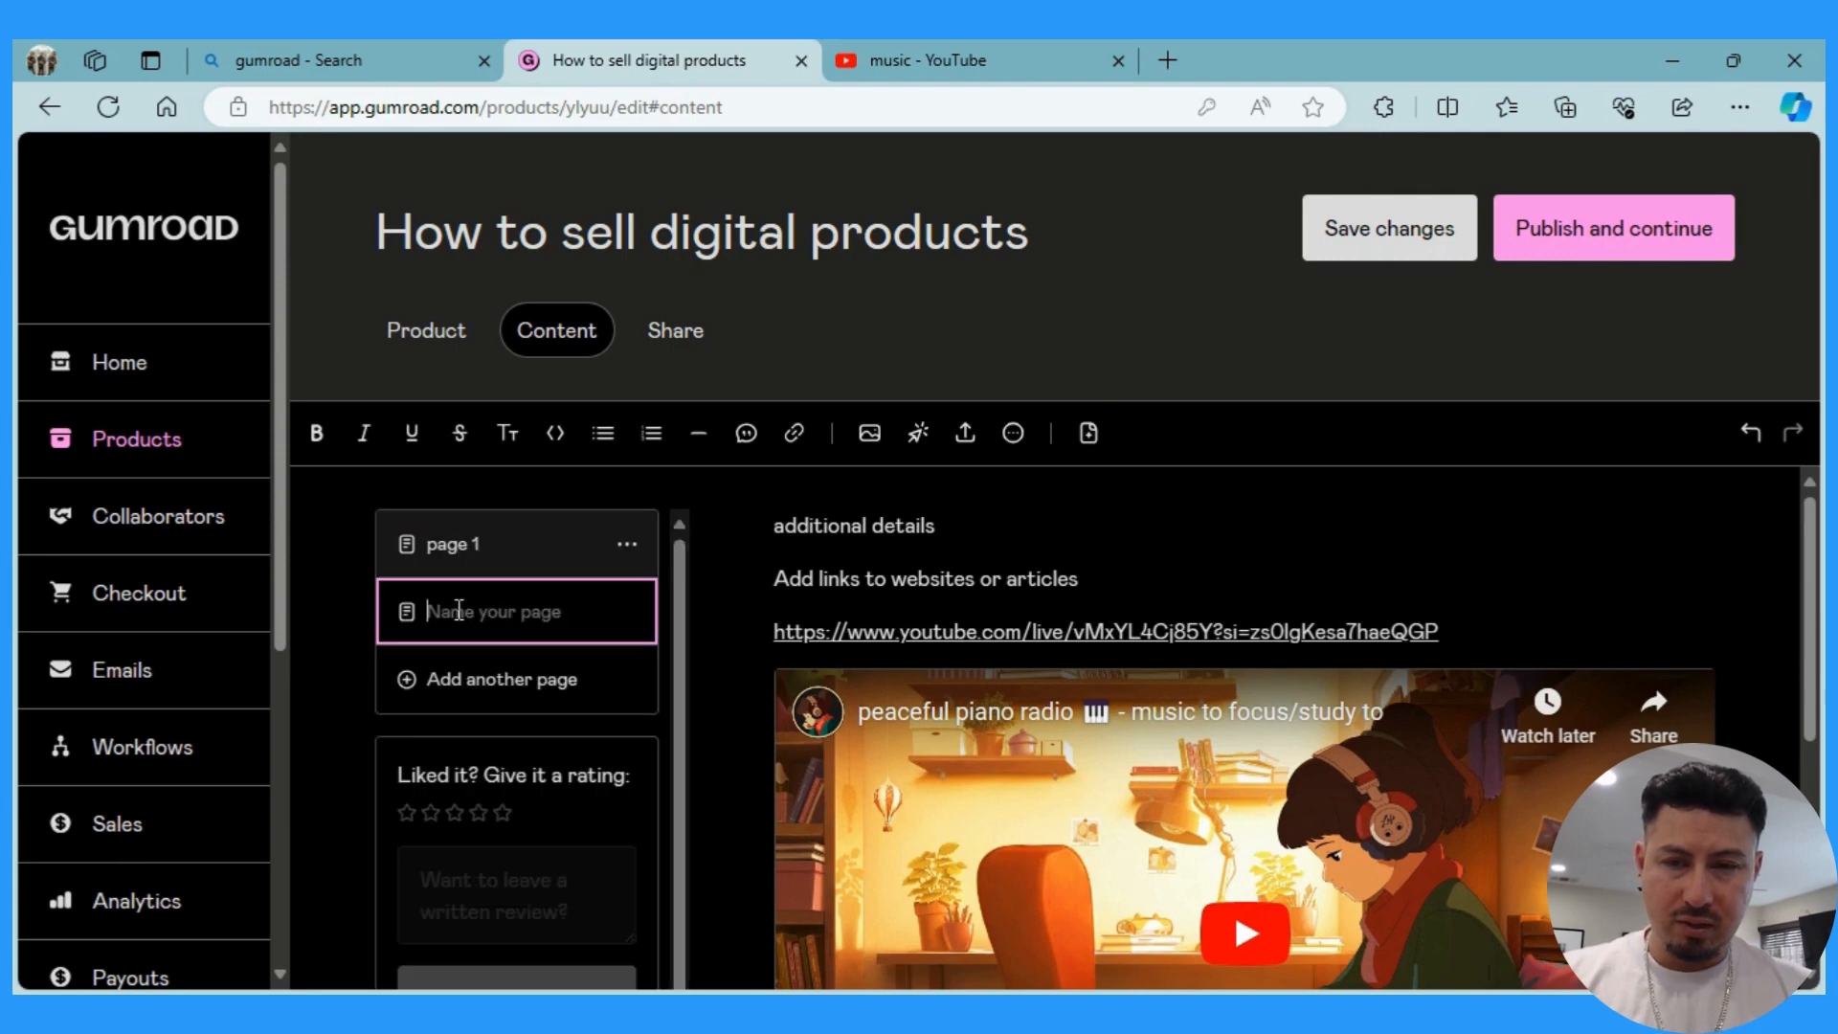
text(page 2)
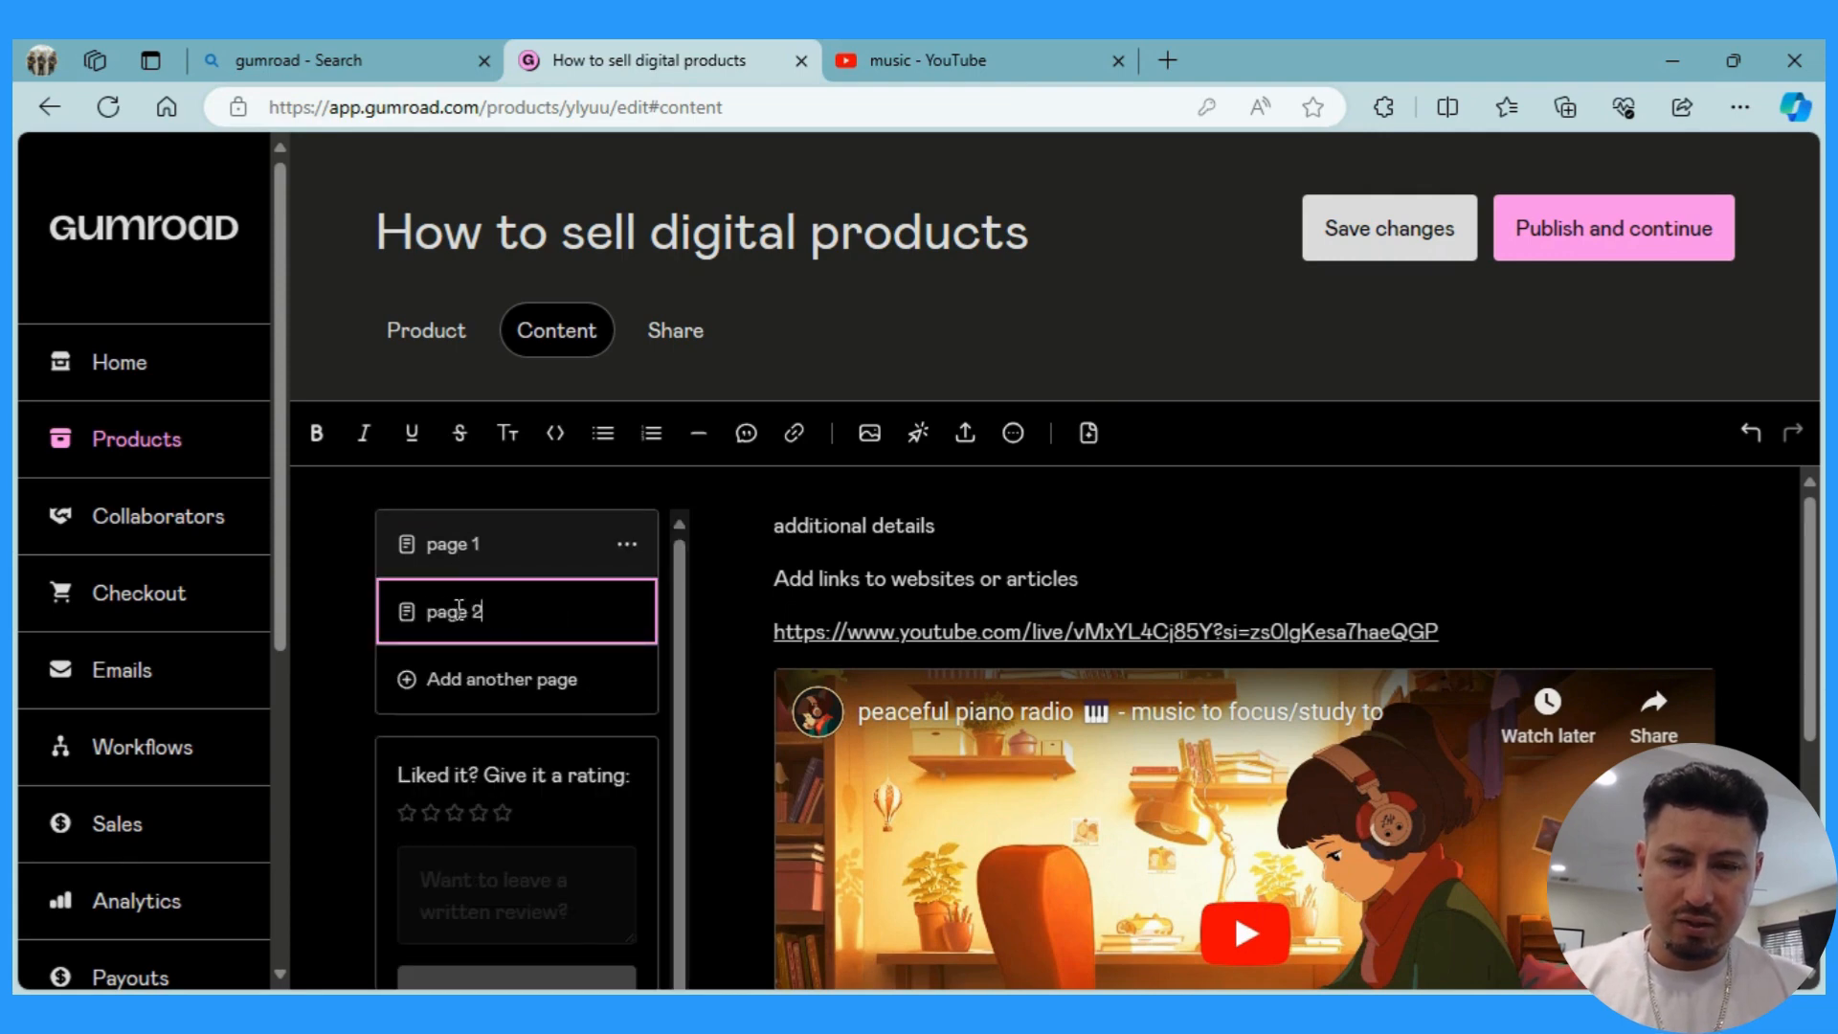
key(Return)
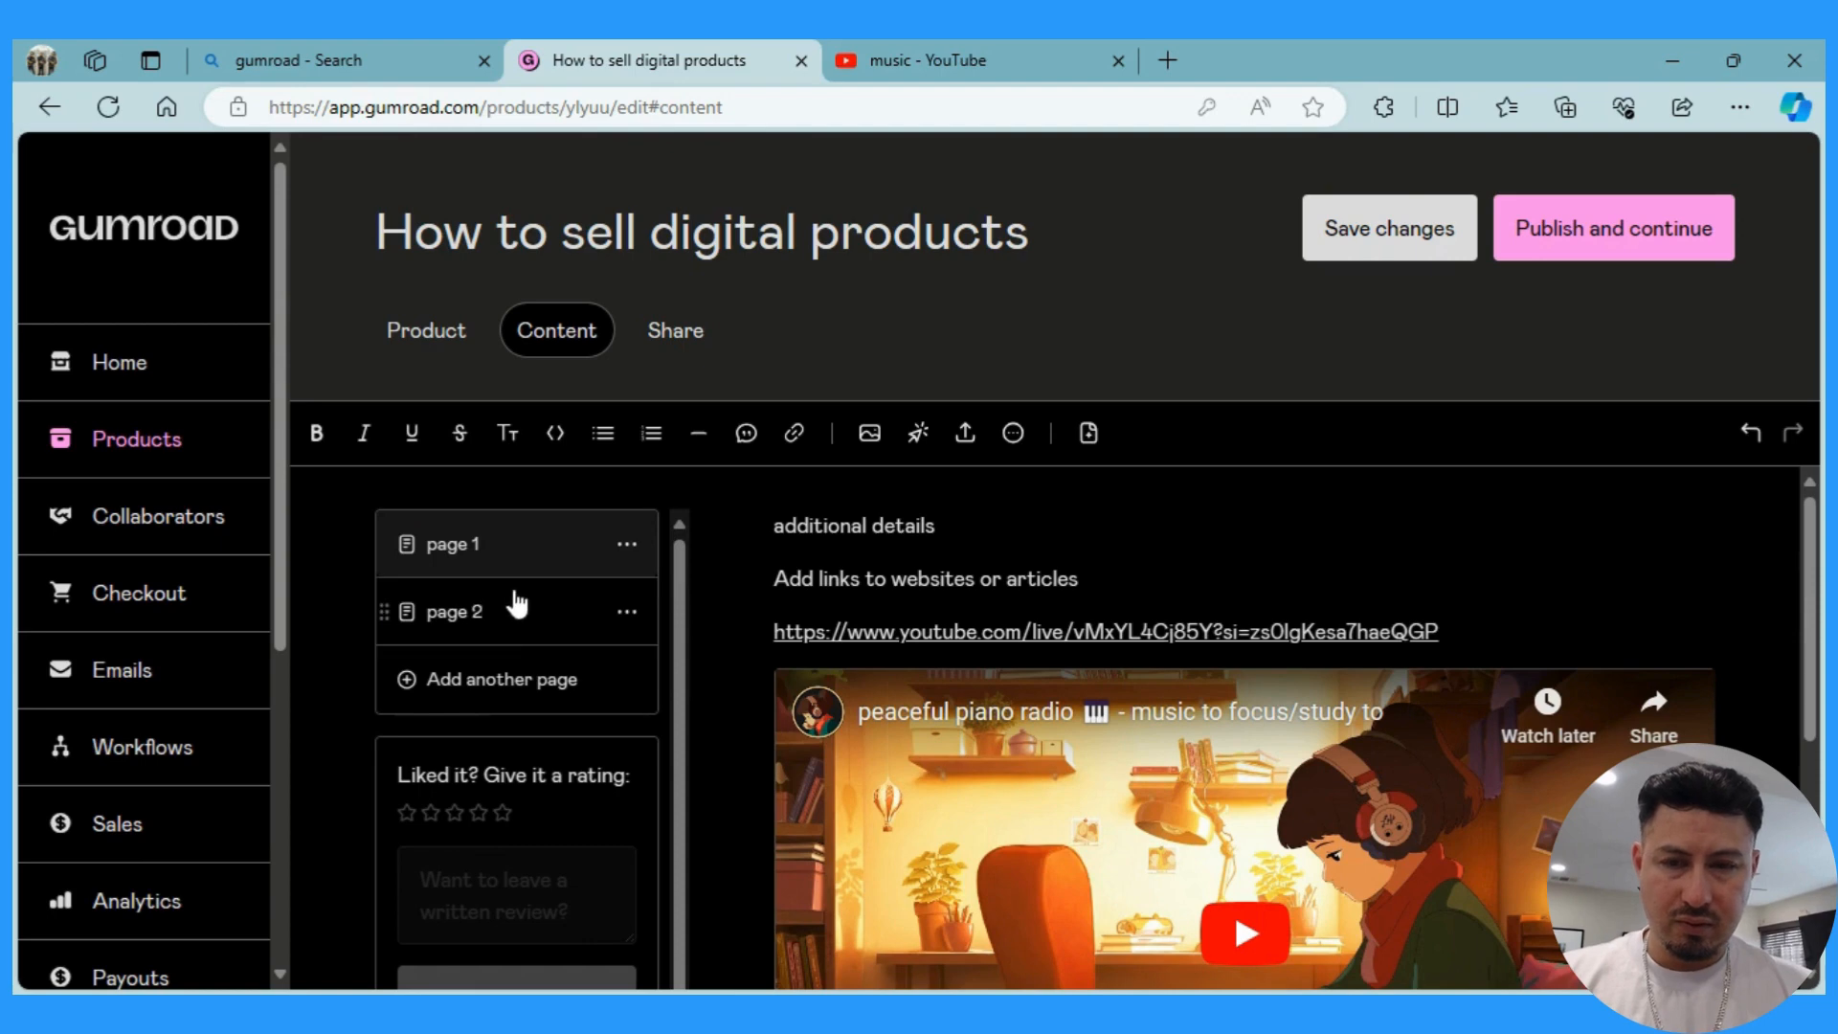
Look through the contents of both pages and reorder them so that page 2 comes before page 1.
click(502, 618)
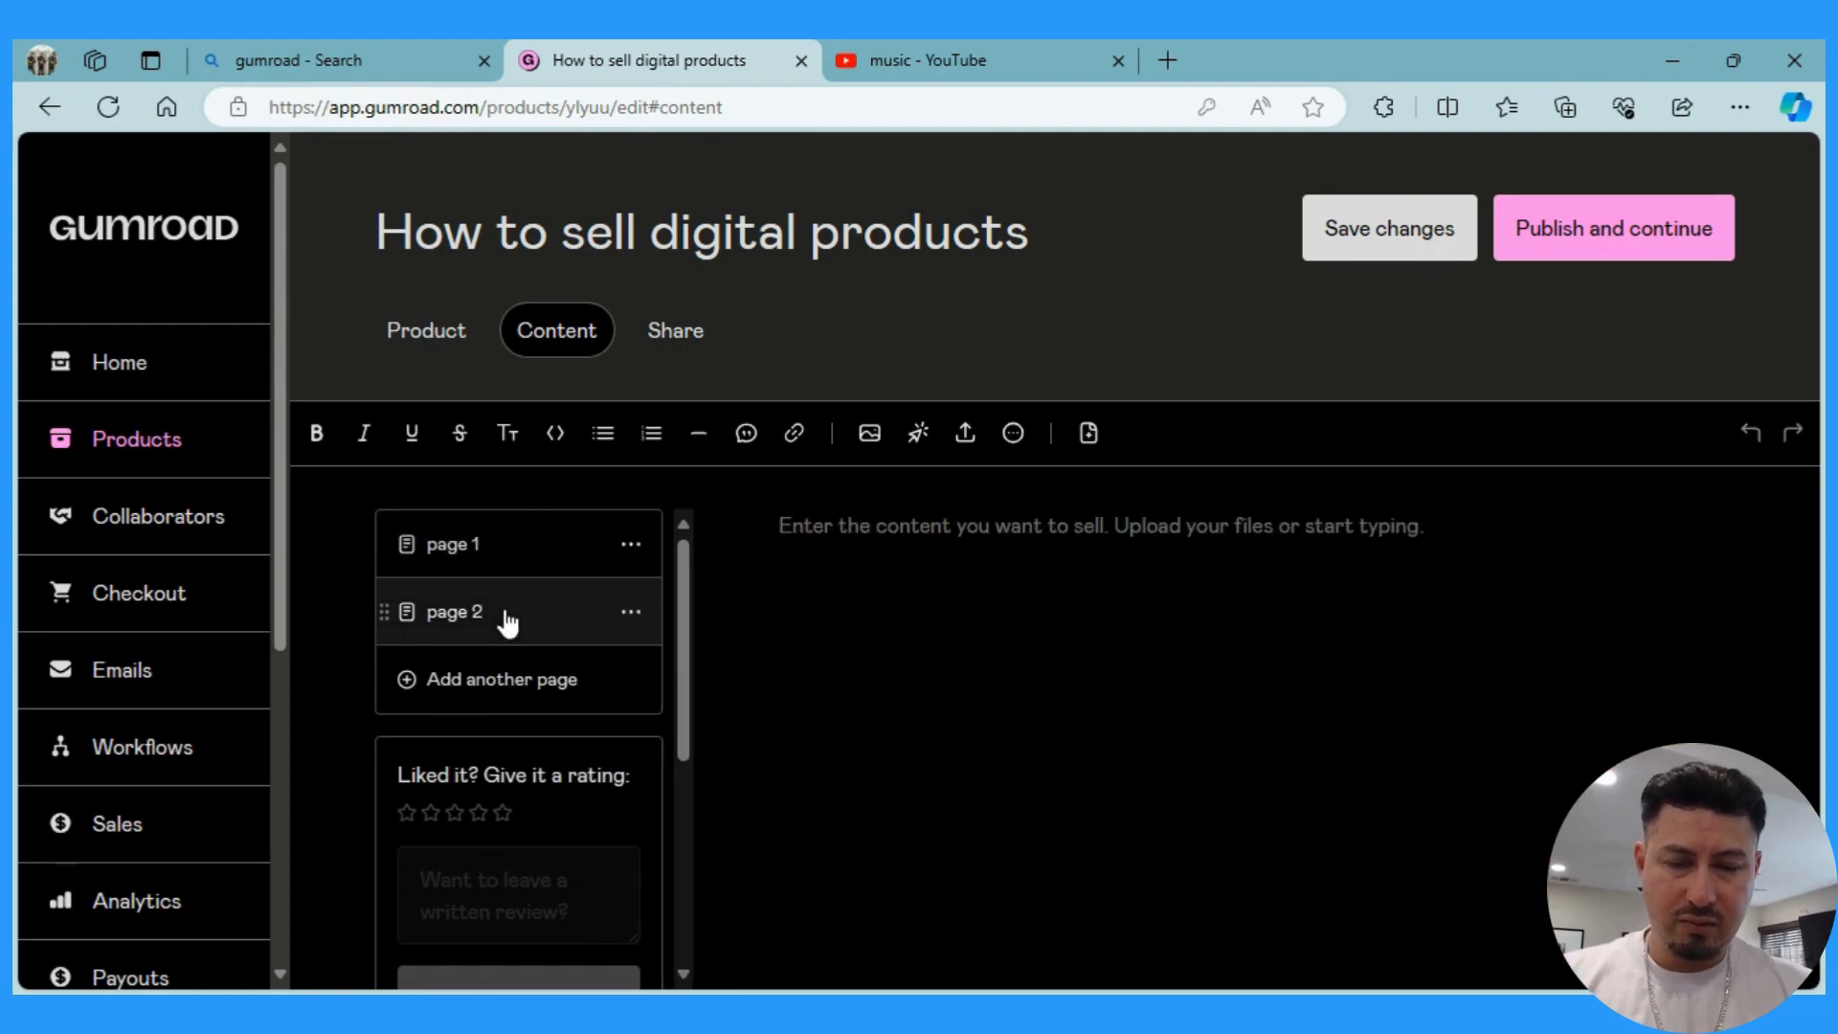
click(908, 640)
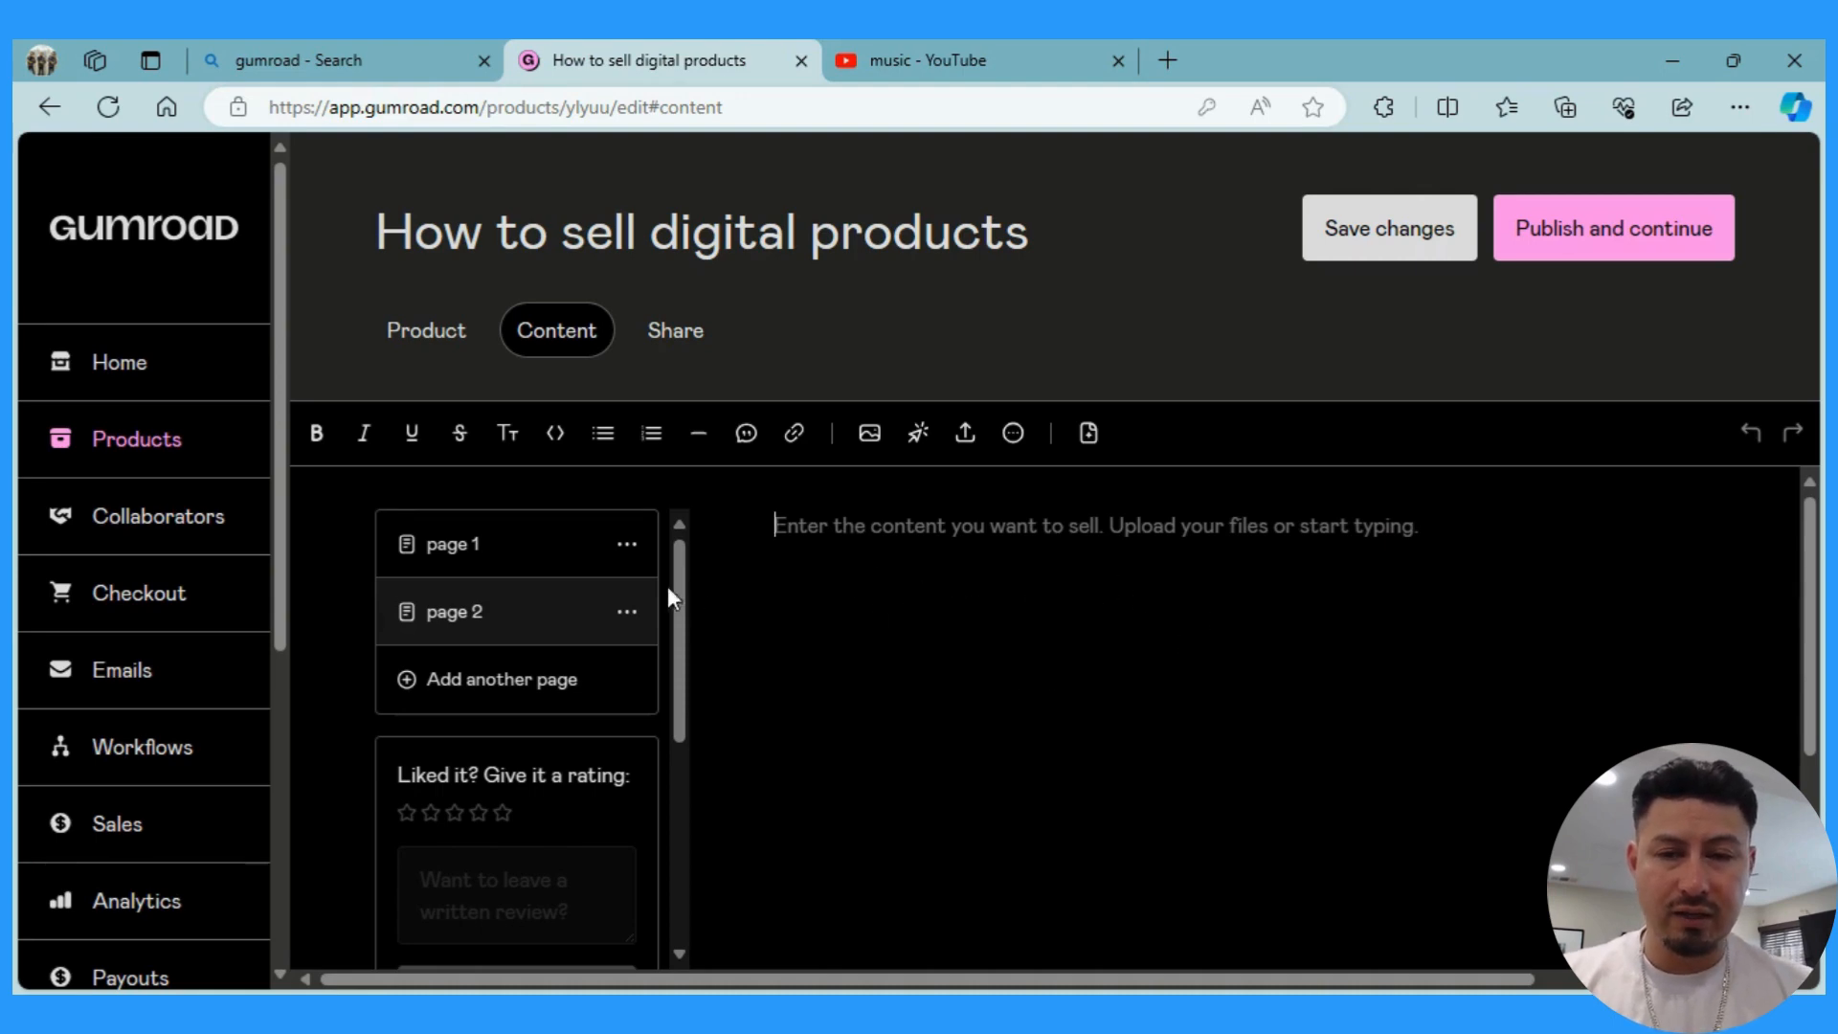
click(540, 536)
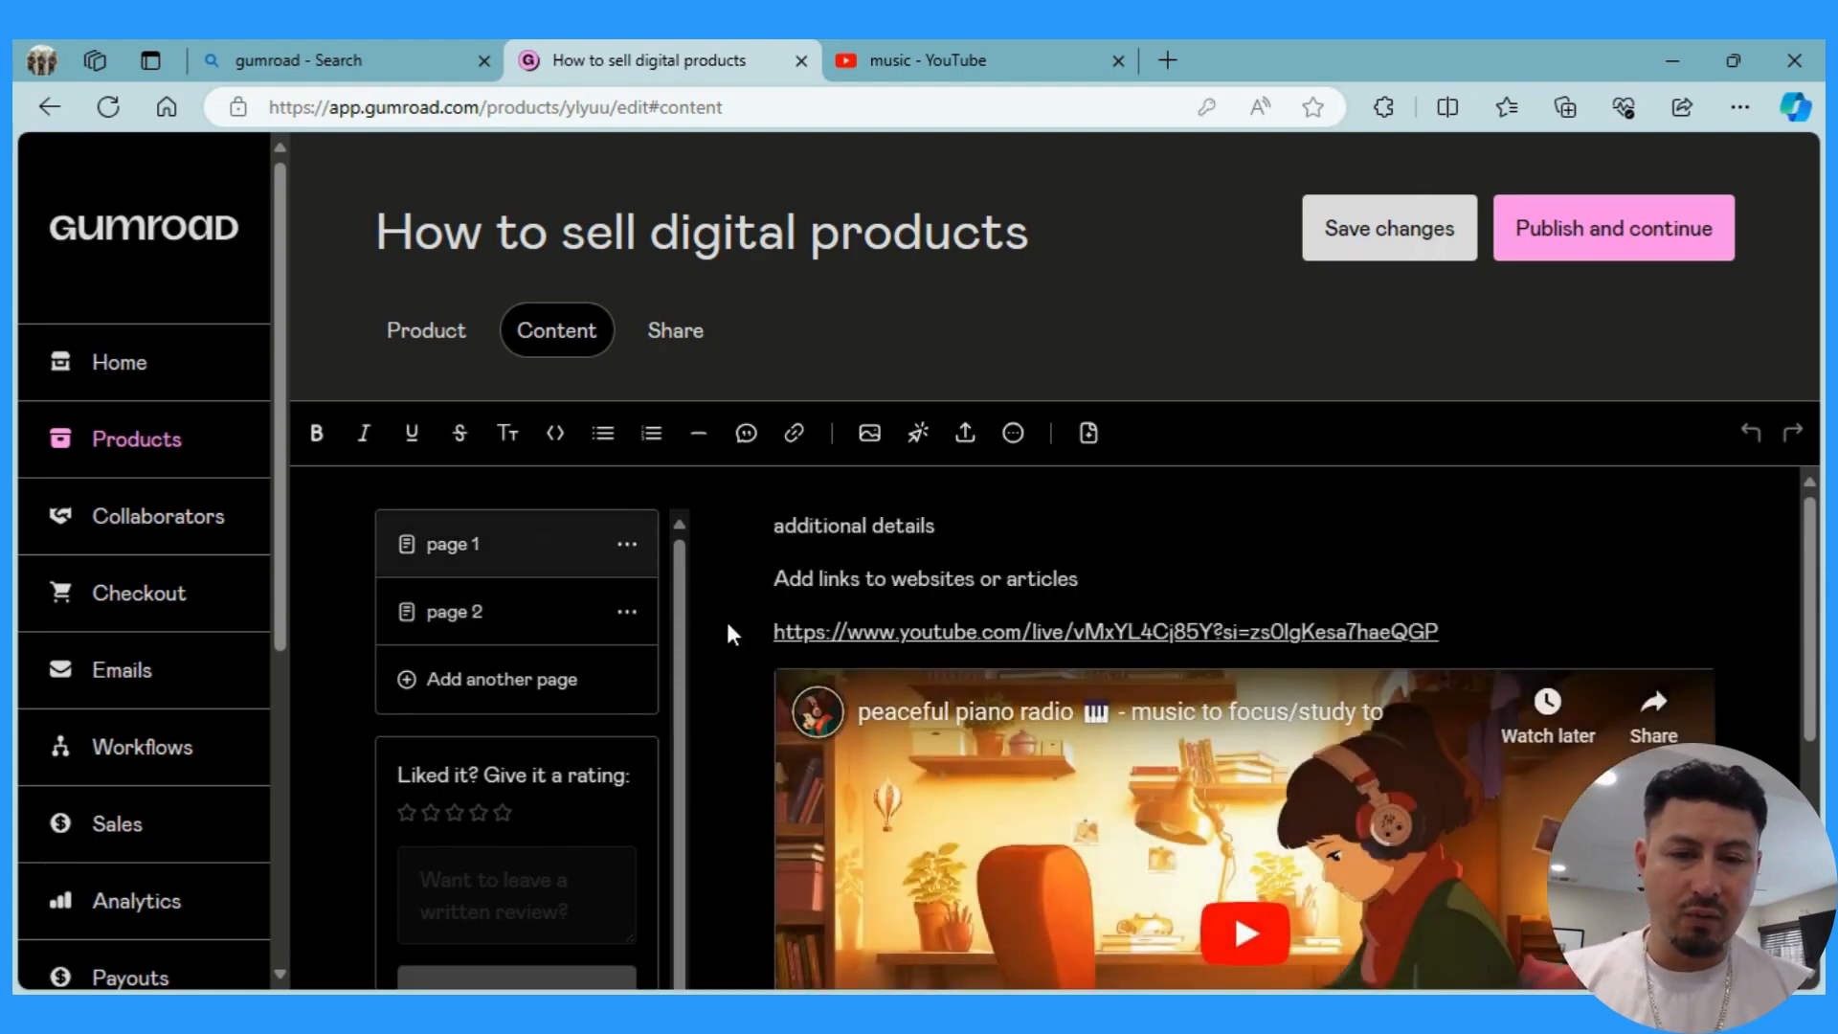
scroll(727, 624, down, 4)
scroll(726, 625, up, 3)
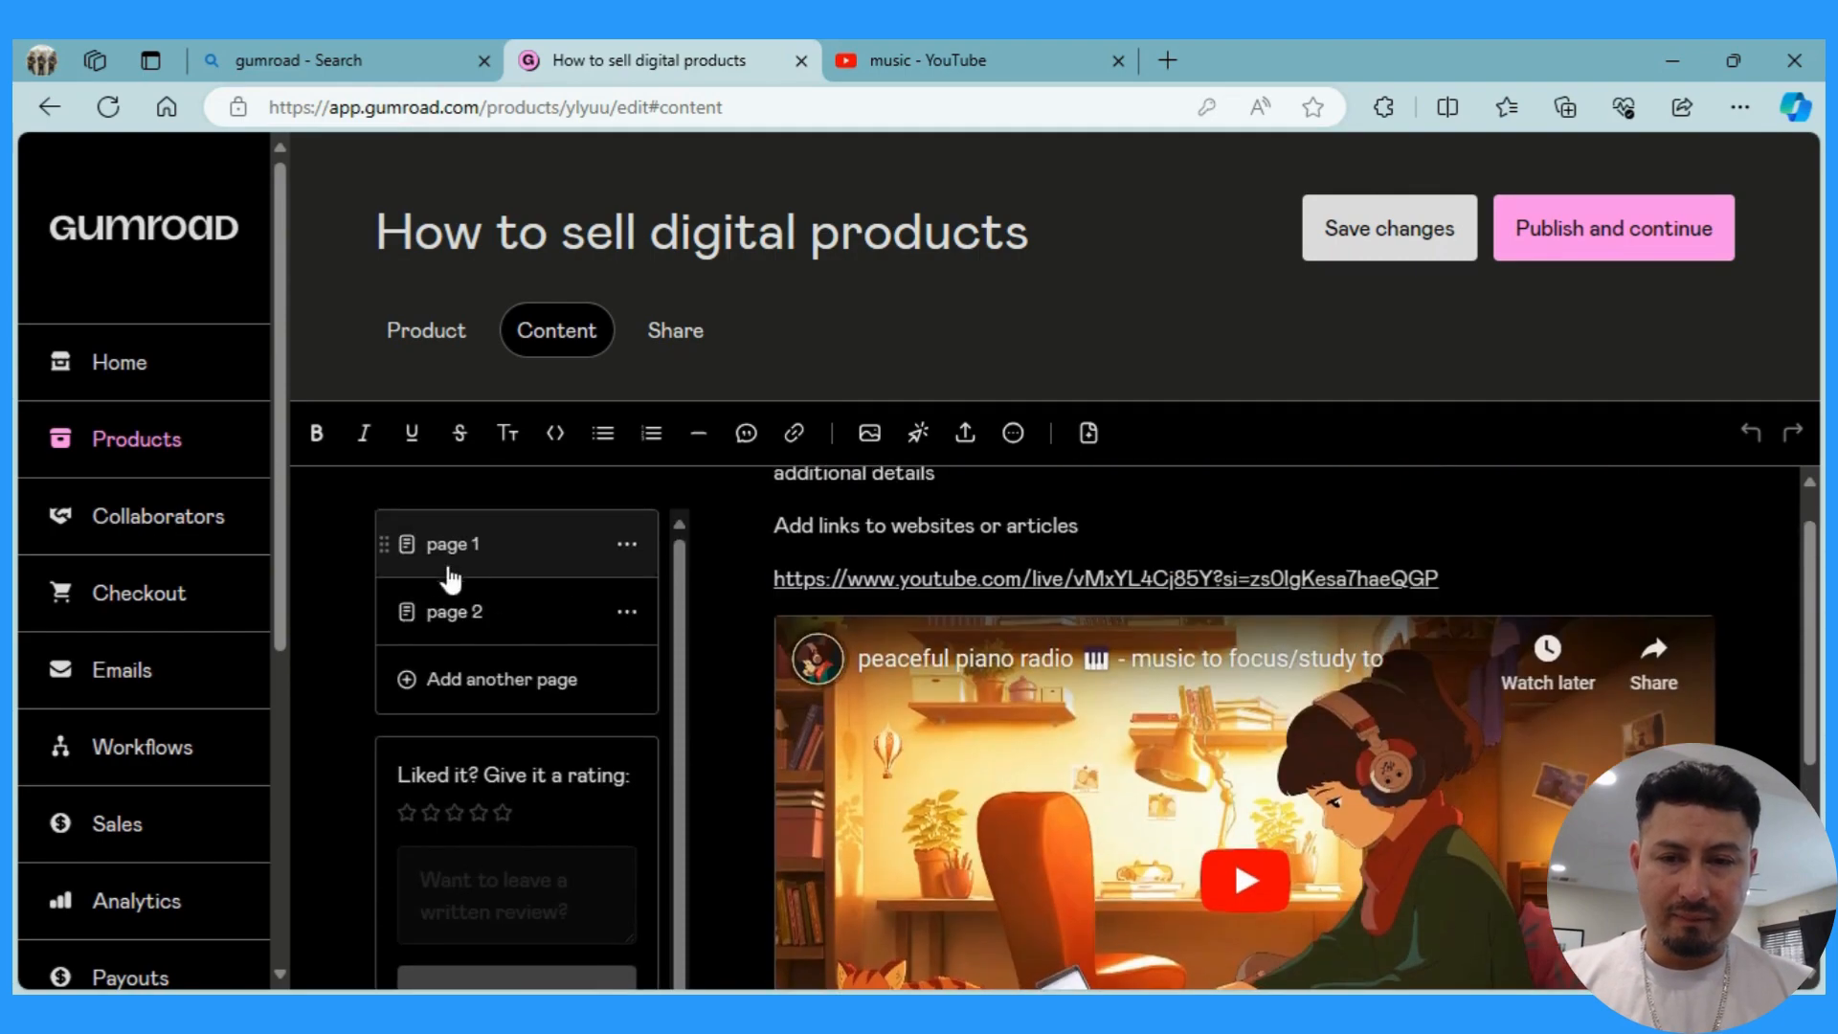
drag(386, 544, 390, 609)
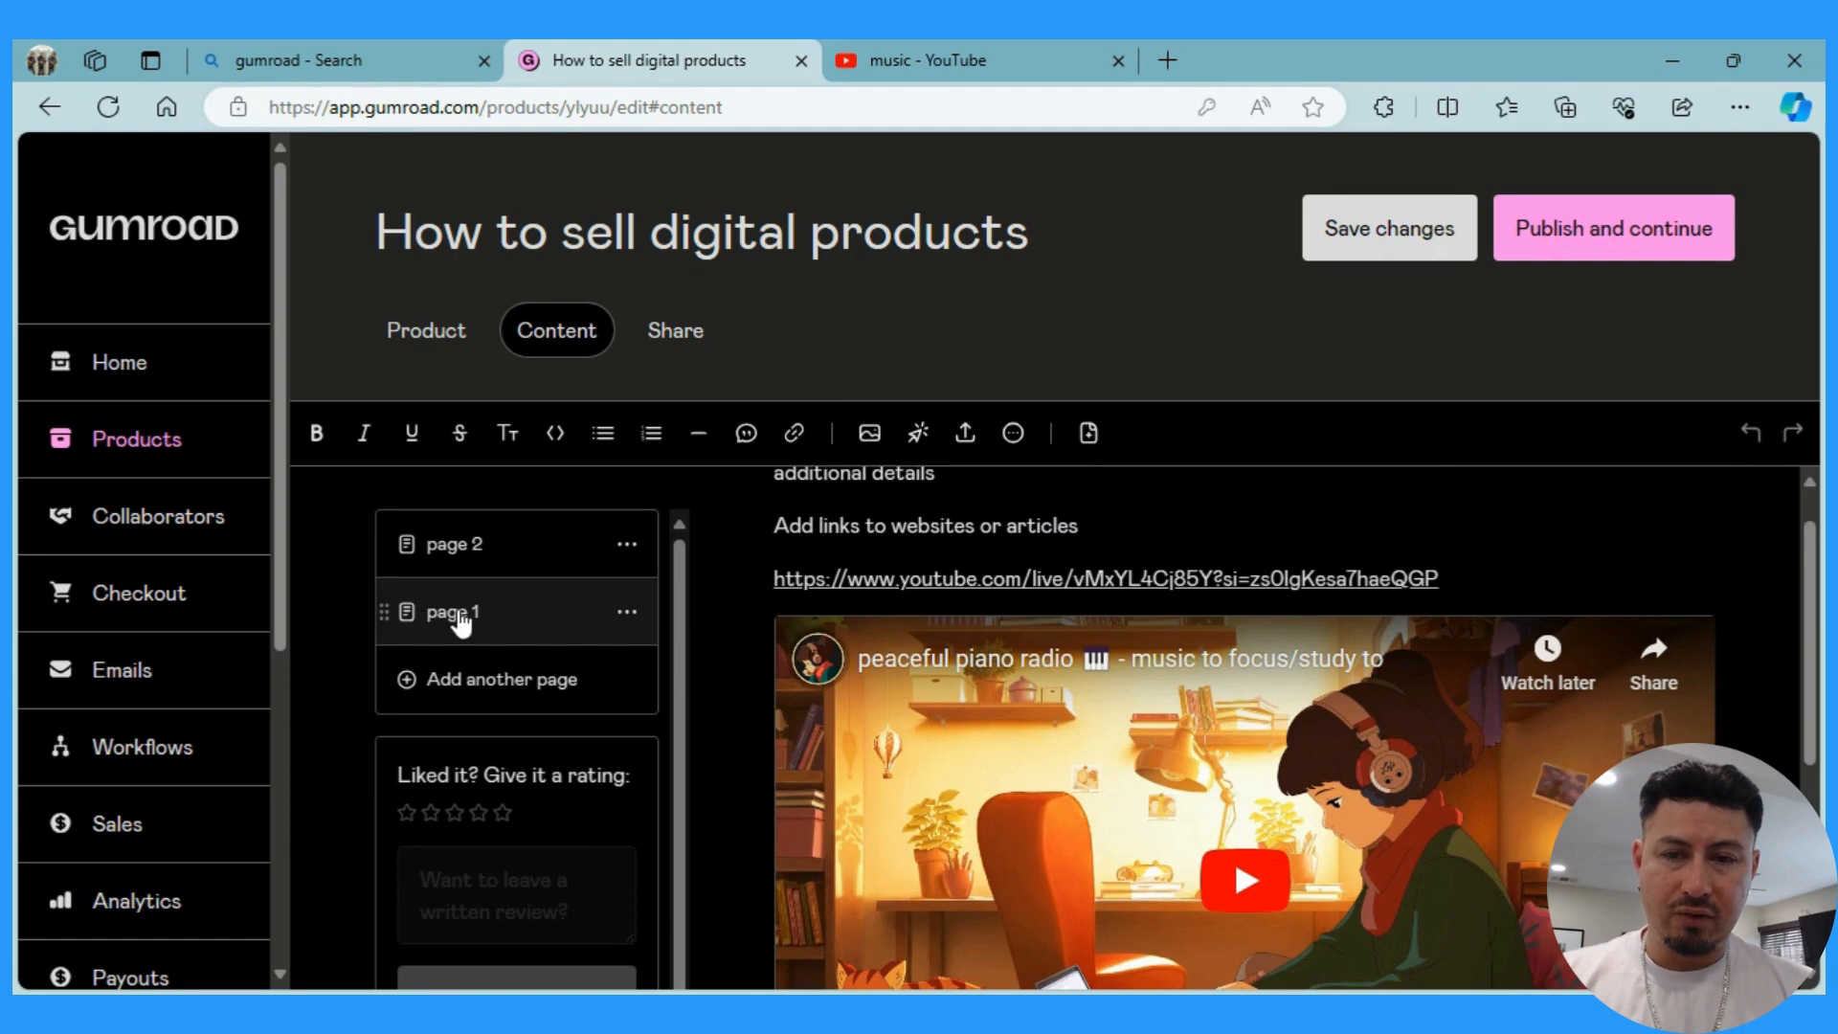
click(483, 551)
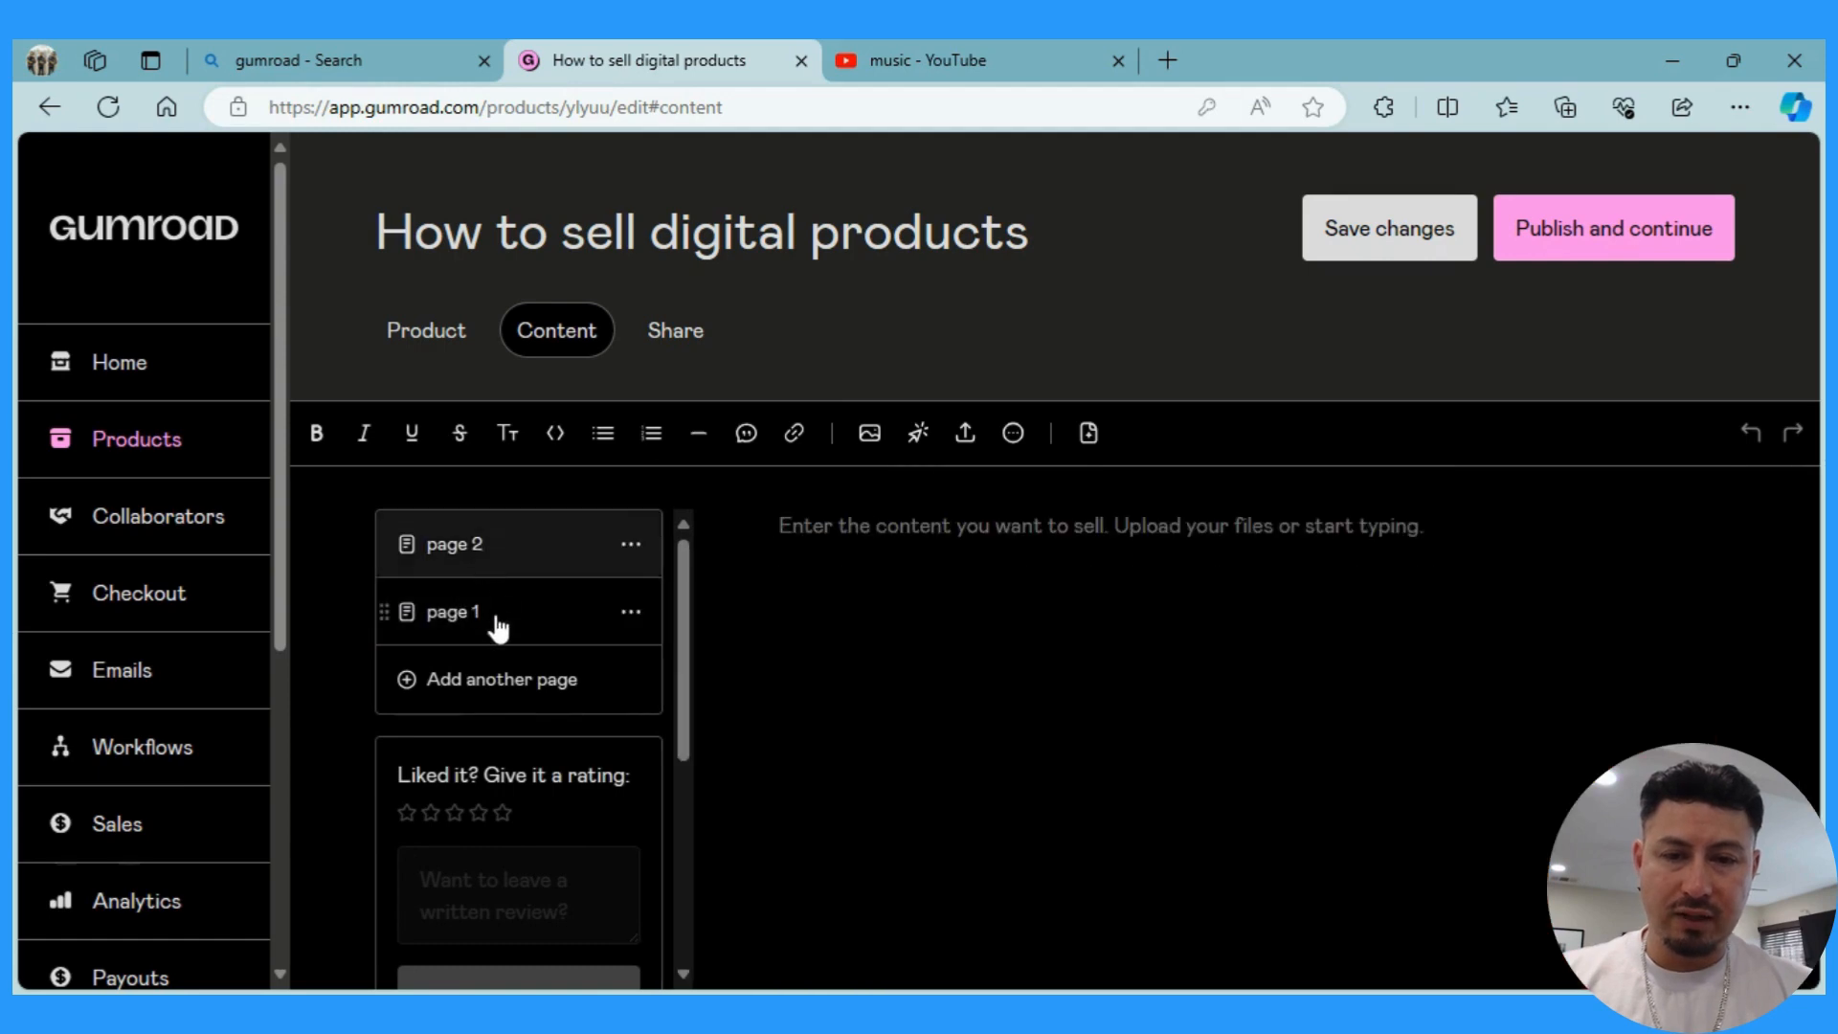
Add a third content page named "page 3".
click(510, 679)
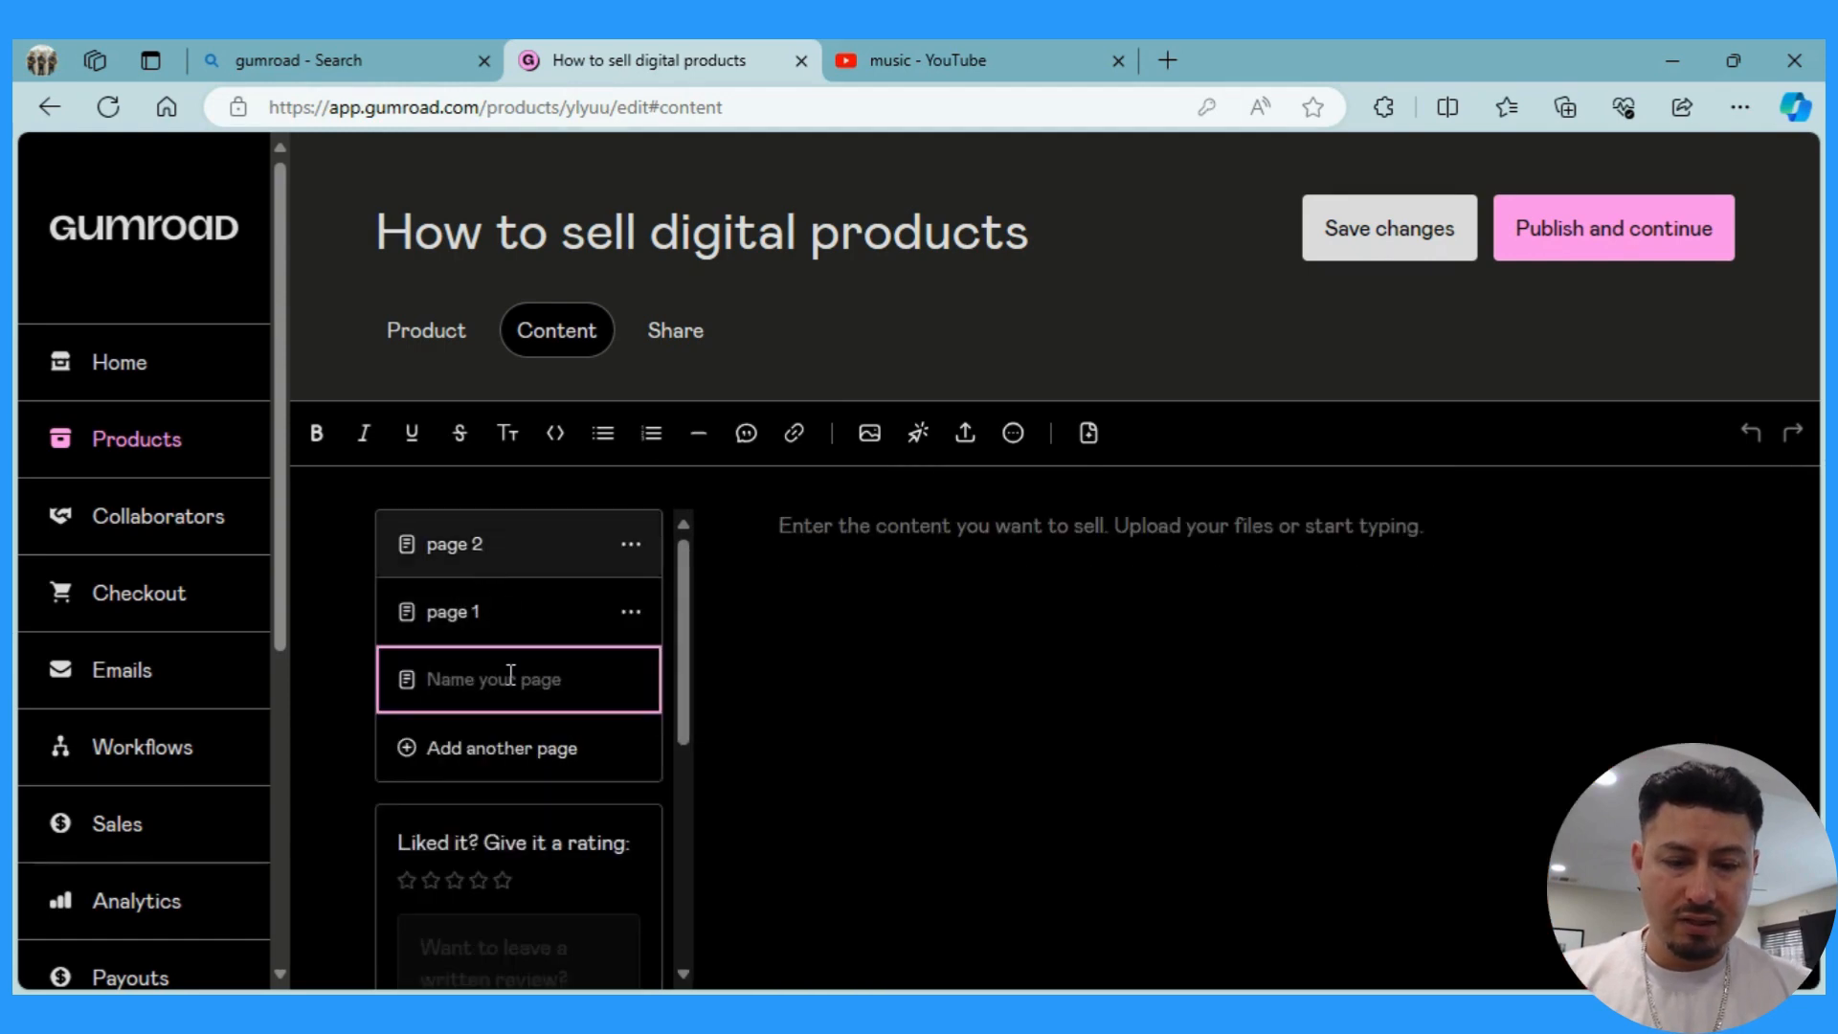
text(page 3)
key(Return)
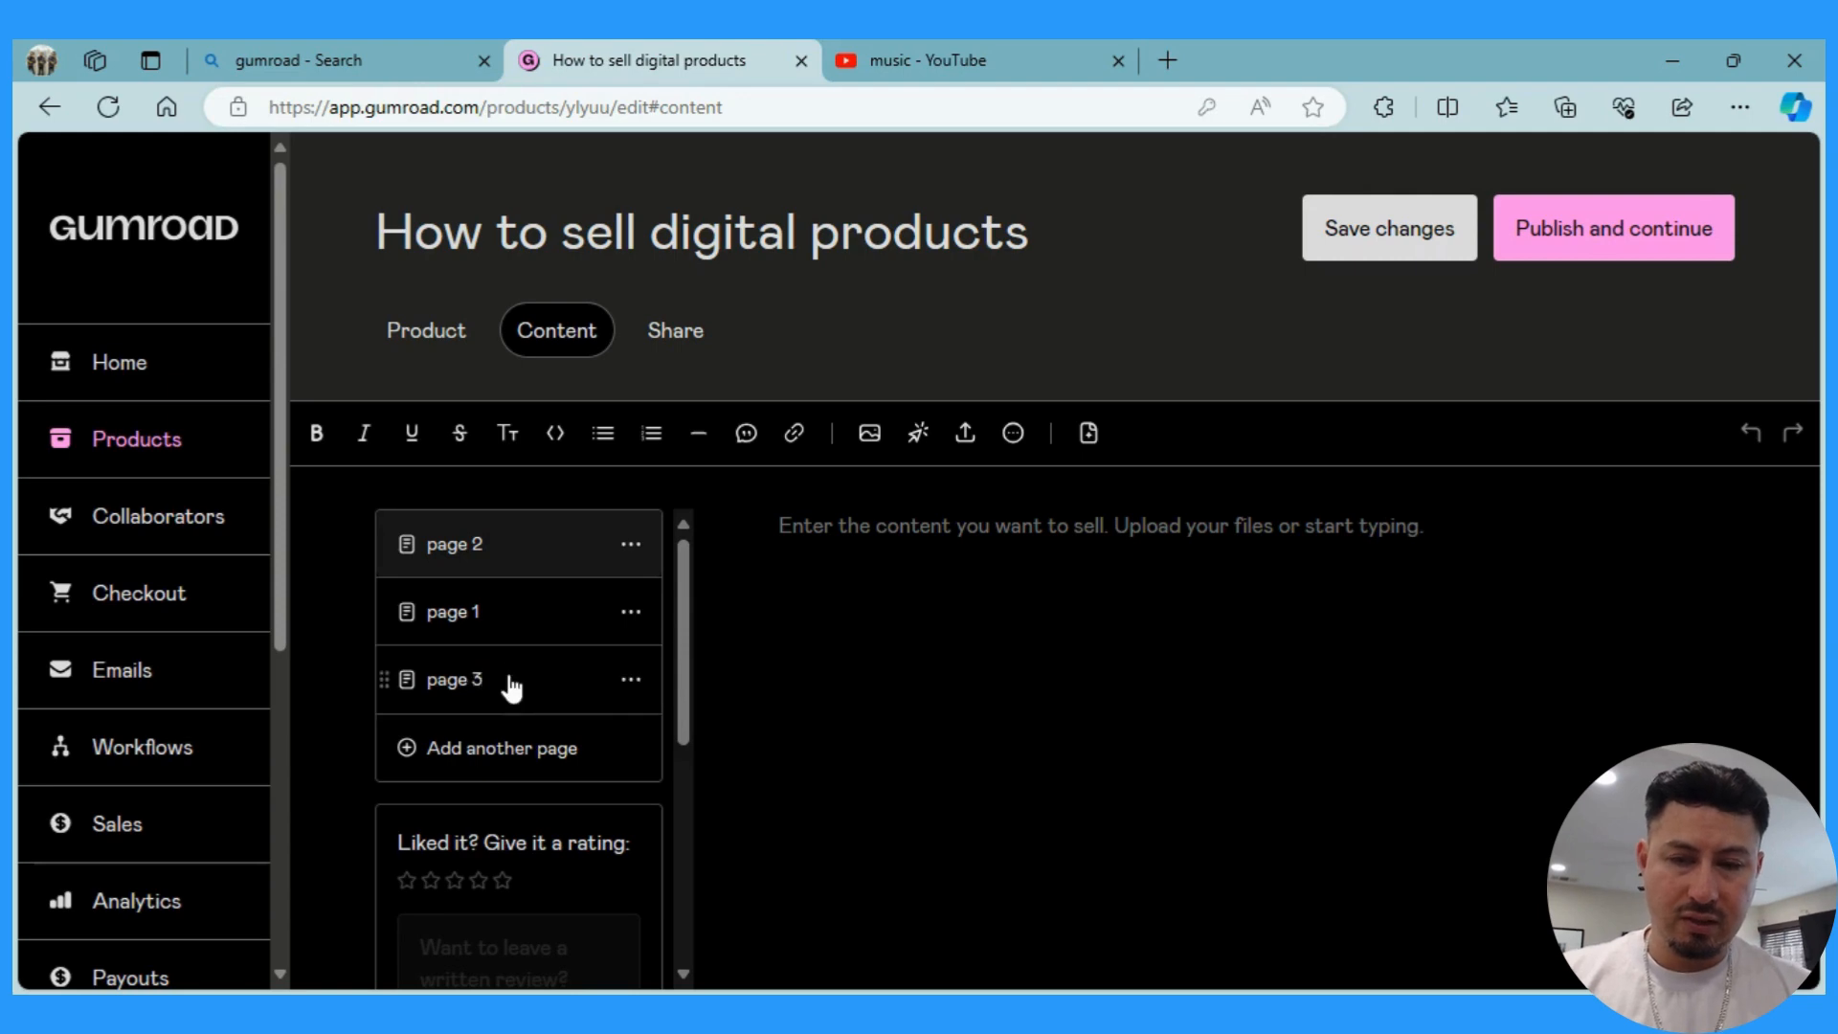
click(843, 657)
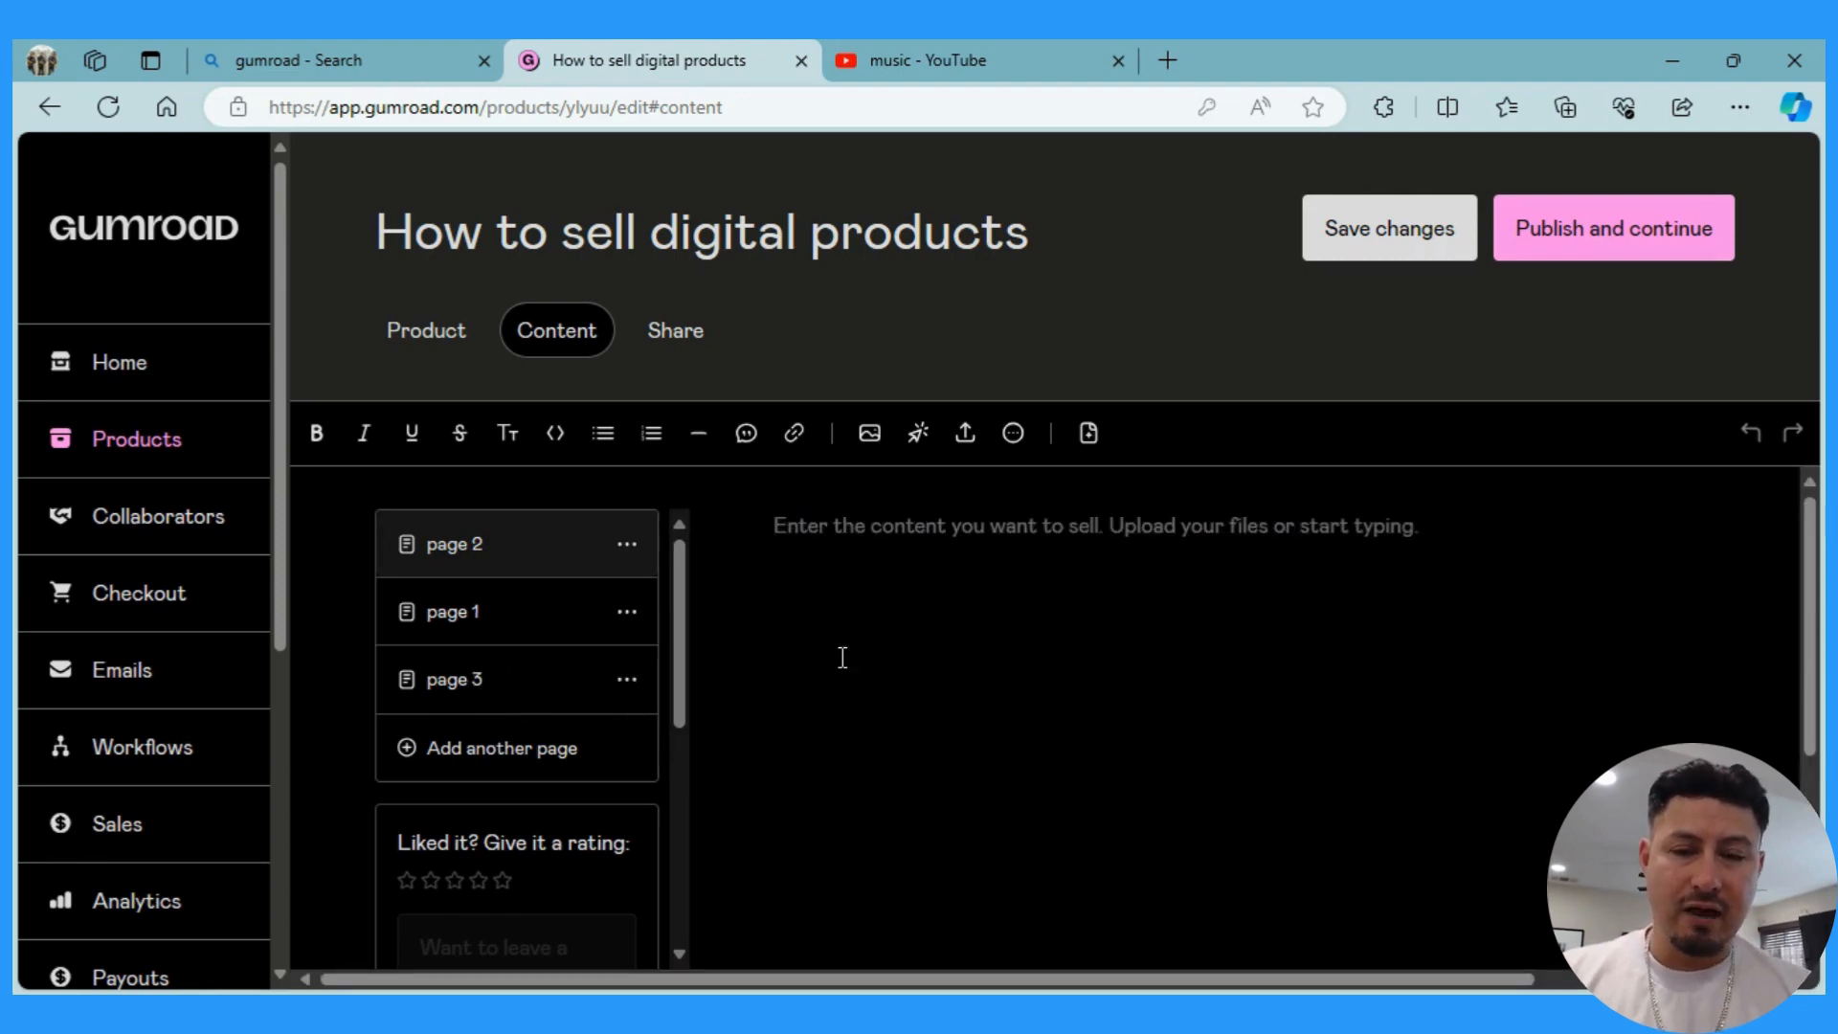
Check the rest of the content page, including the review, receipt and library blocks, and publish the product.
scroll(843, 656, down, 3)
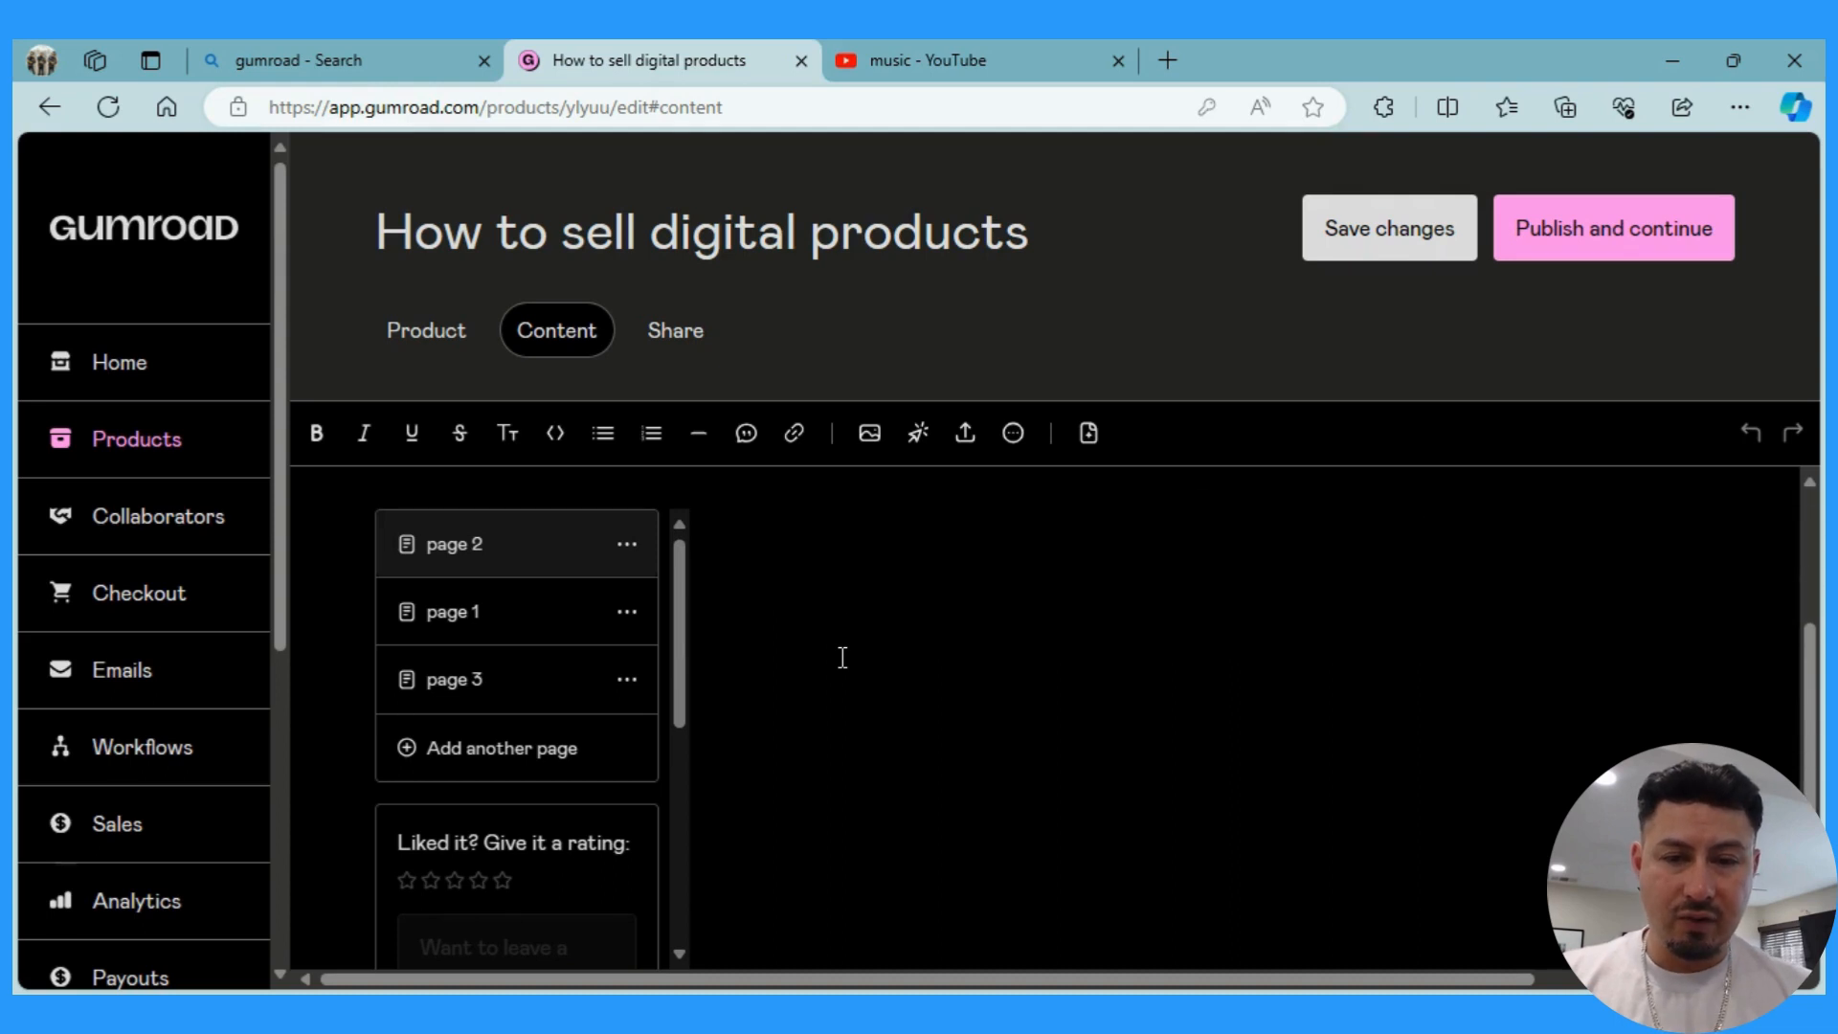
scroll(598, 763, down, 2)
scroll(598, 764, down, 3)
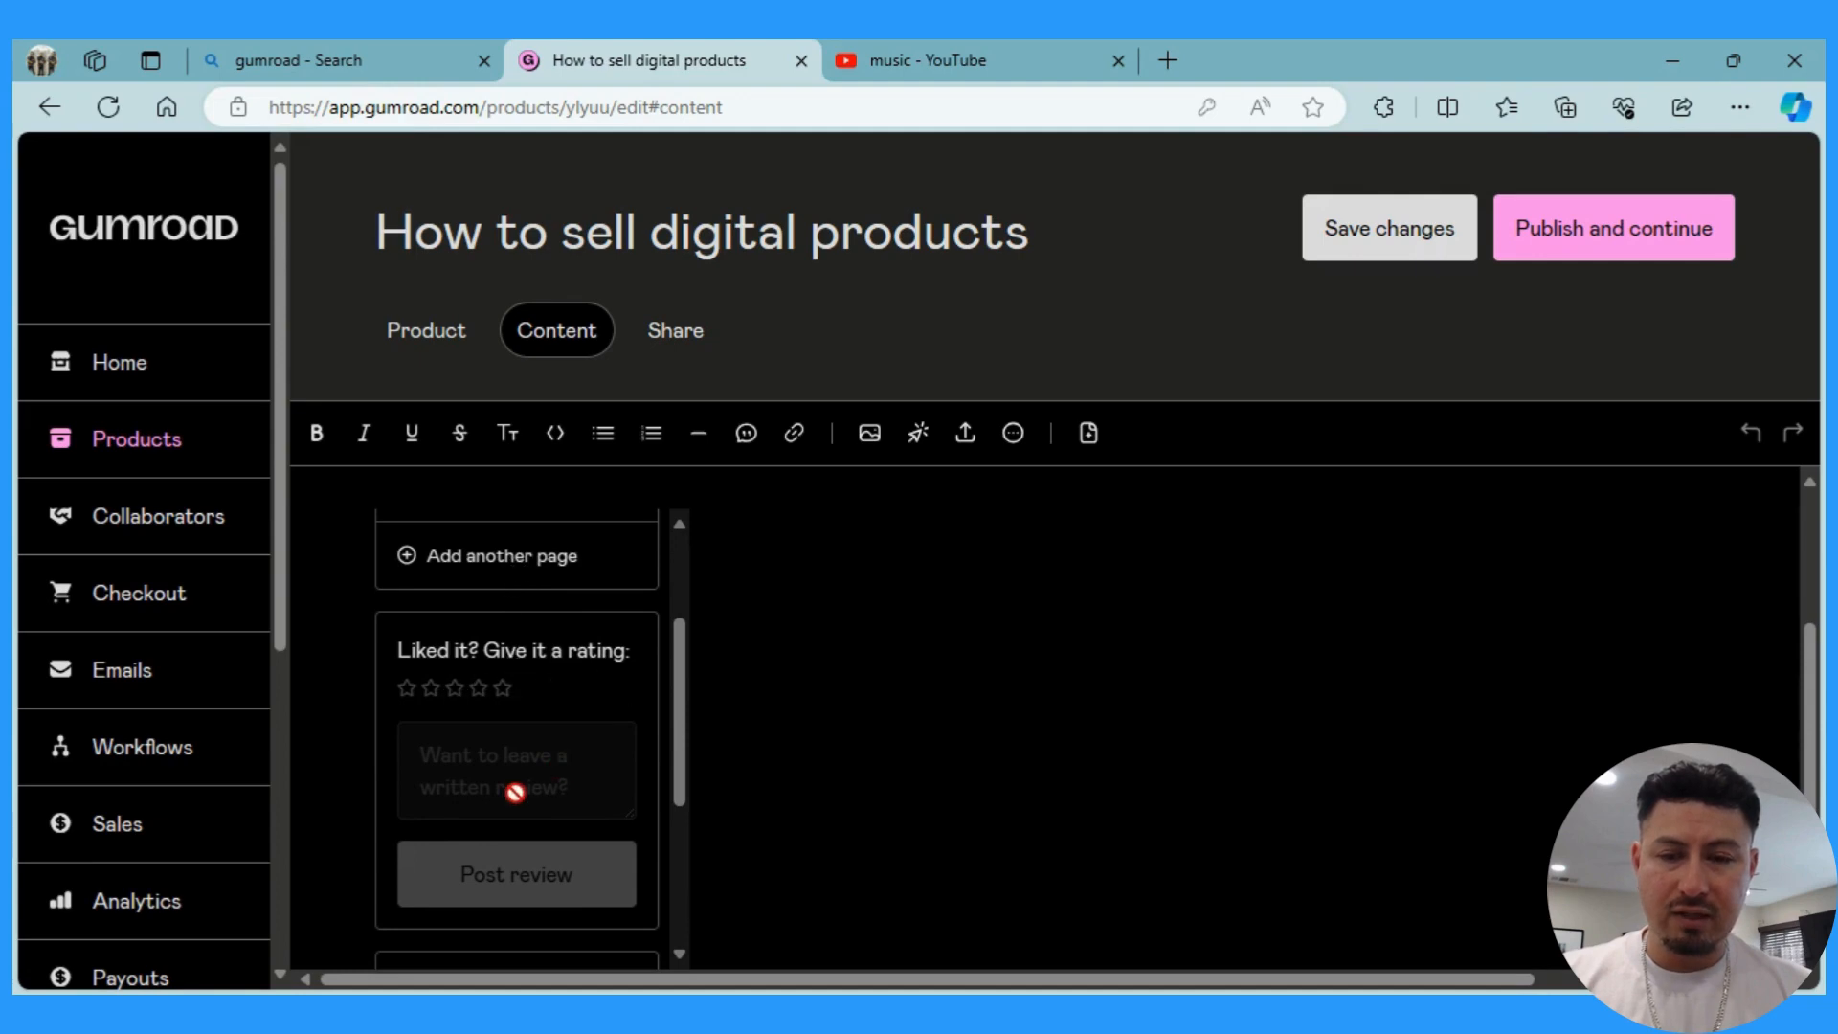
scroll(515, 792, down, 2)
scroll(515, 792, down, 3)
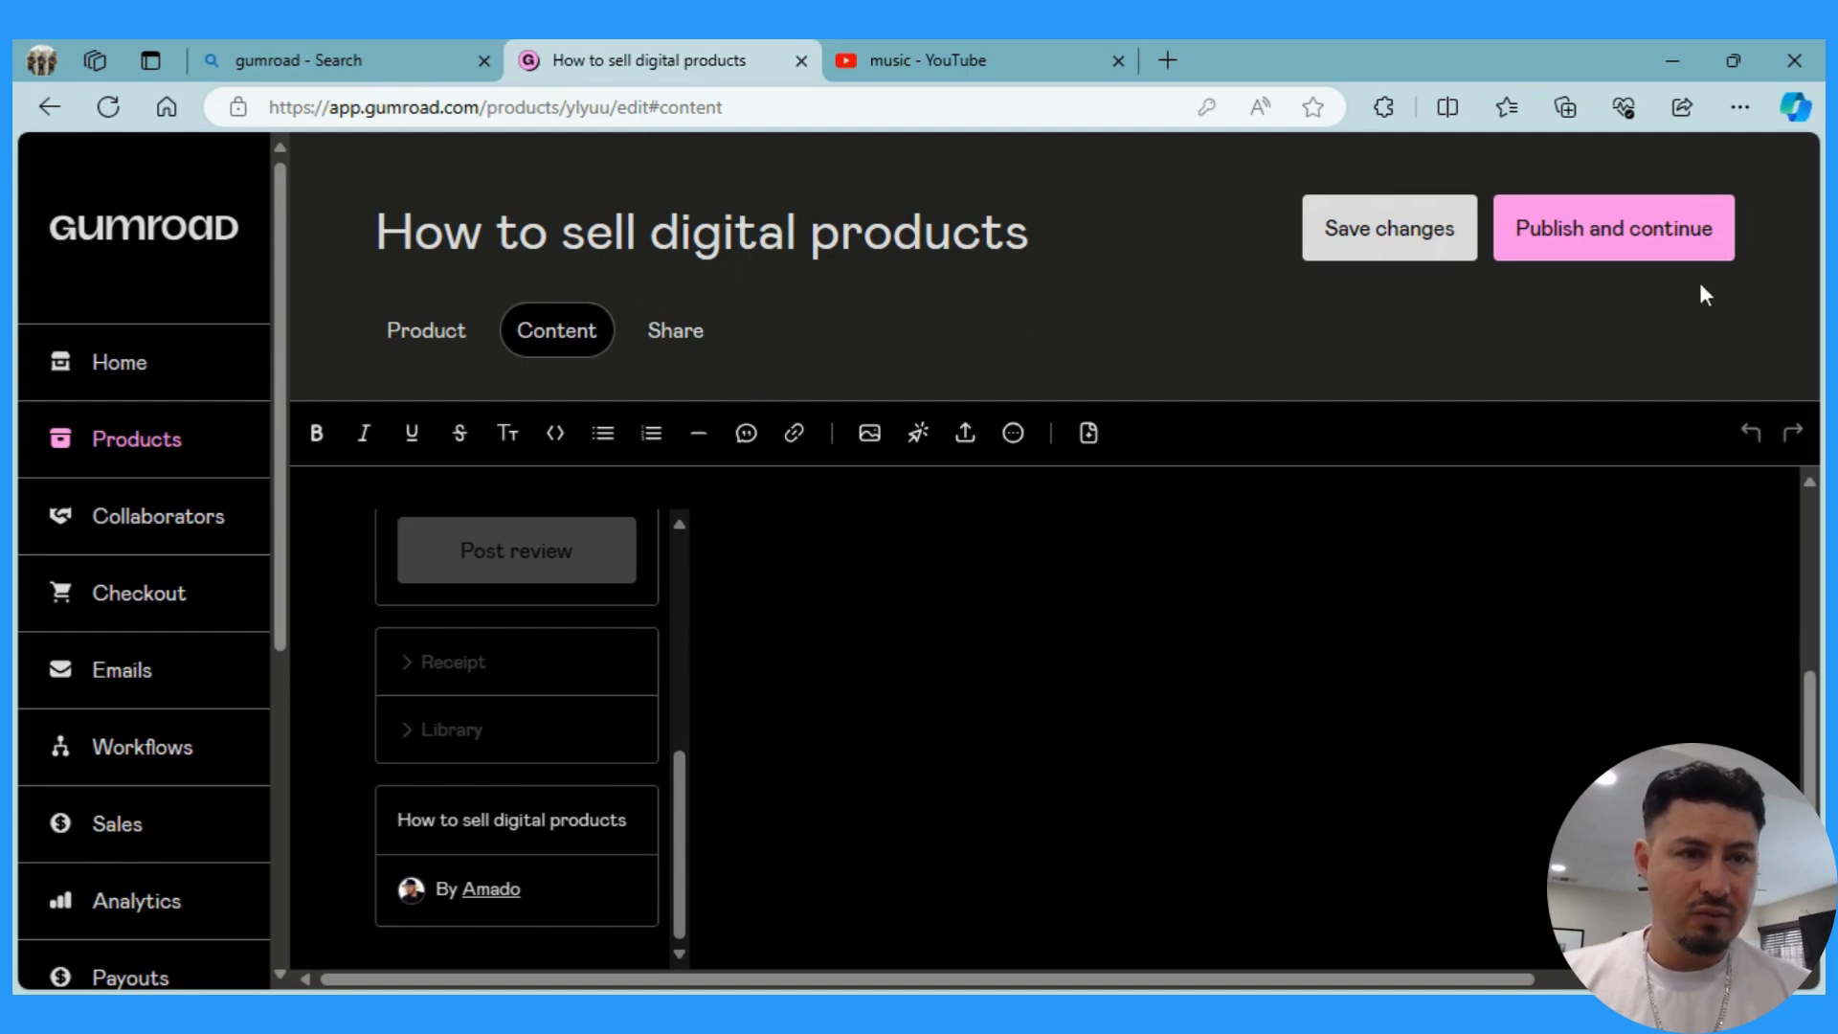
click(1696, 230)
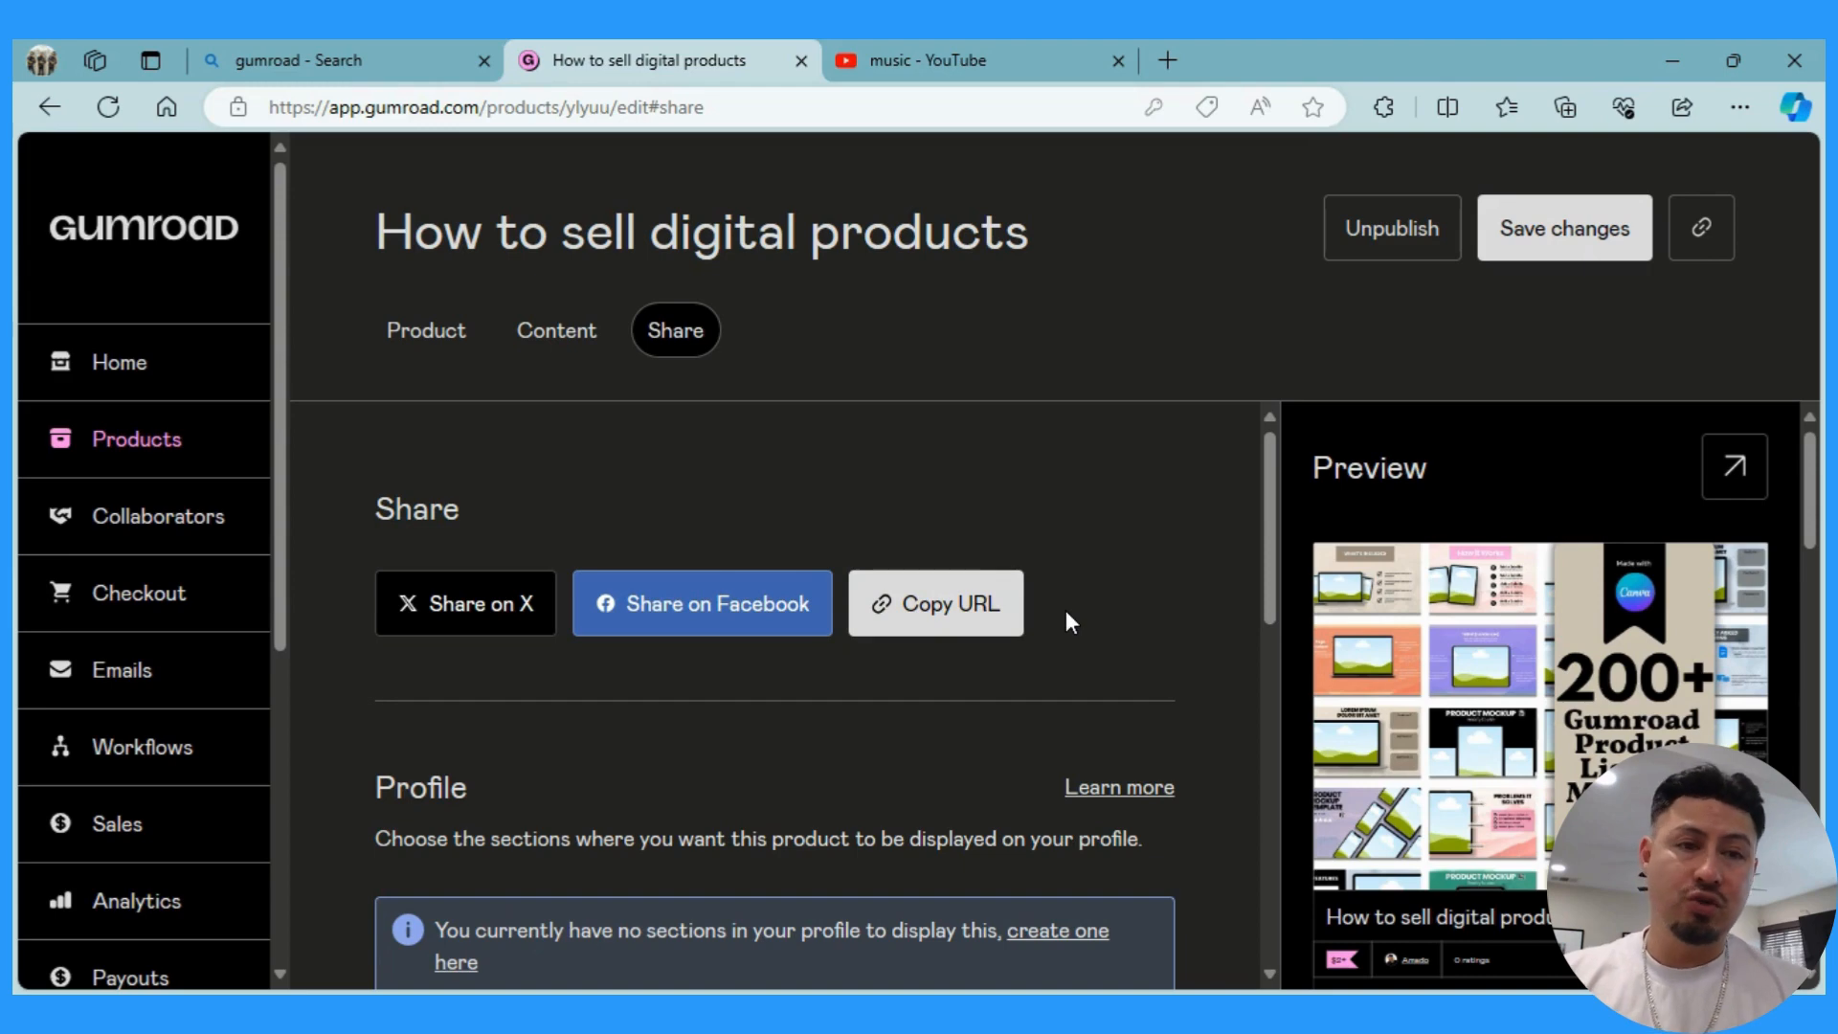
Review the product's profile, Gumroad Discover category, tags and visibility options on the sharing page, and save the changes.
scroll(1071, 623, down, 2)
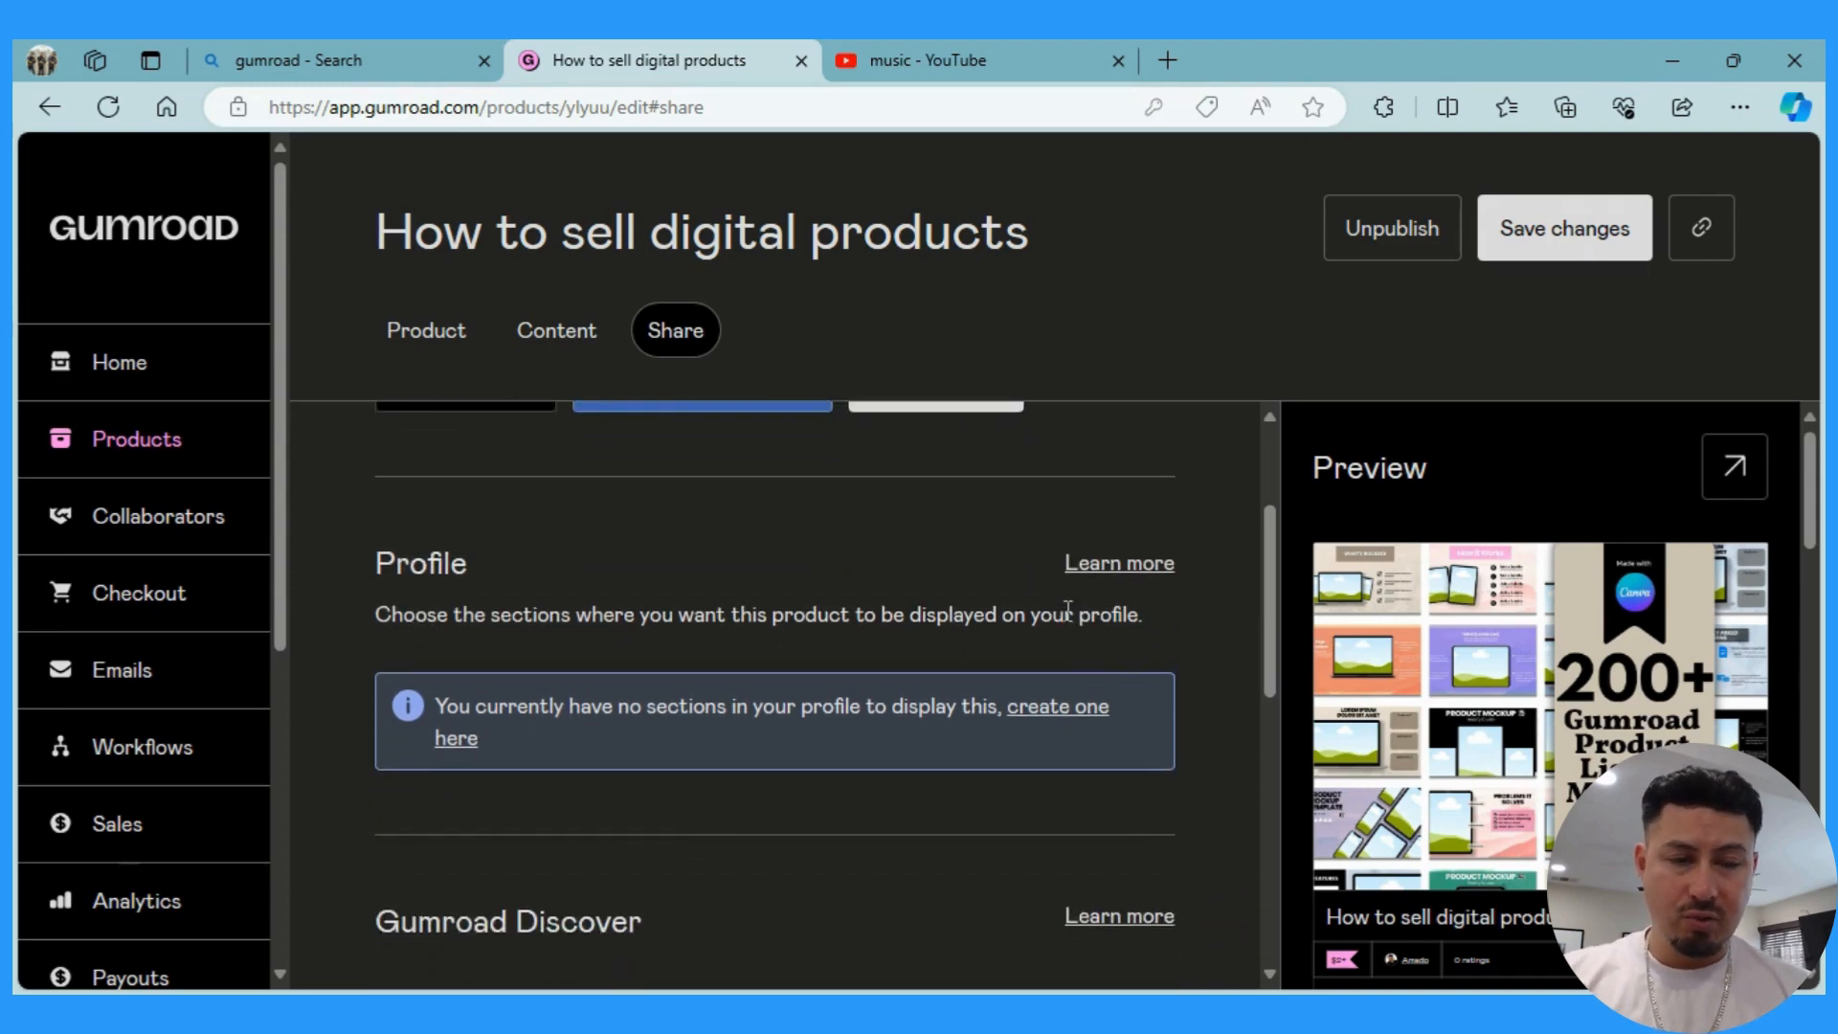
scroll(1069, 609, down, 1)
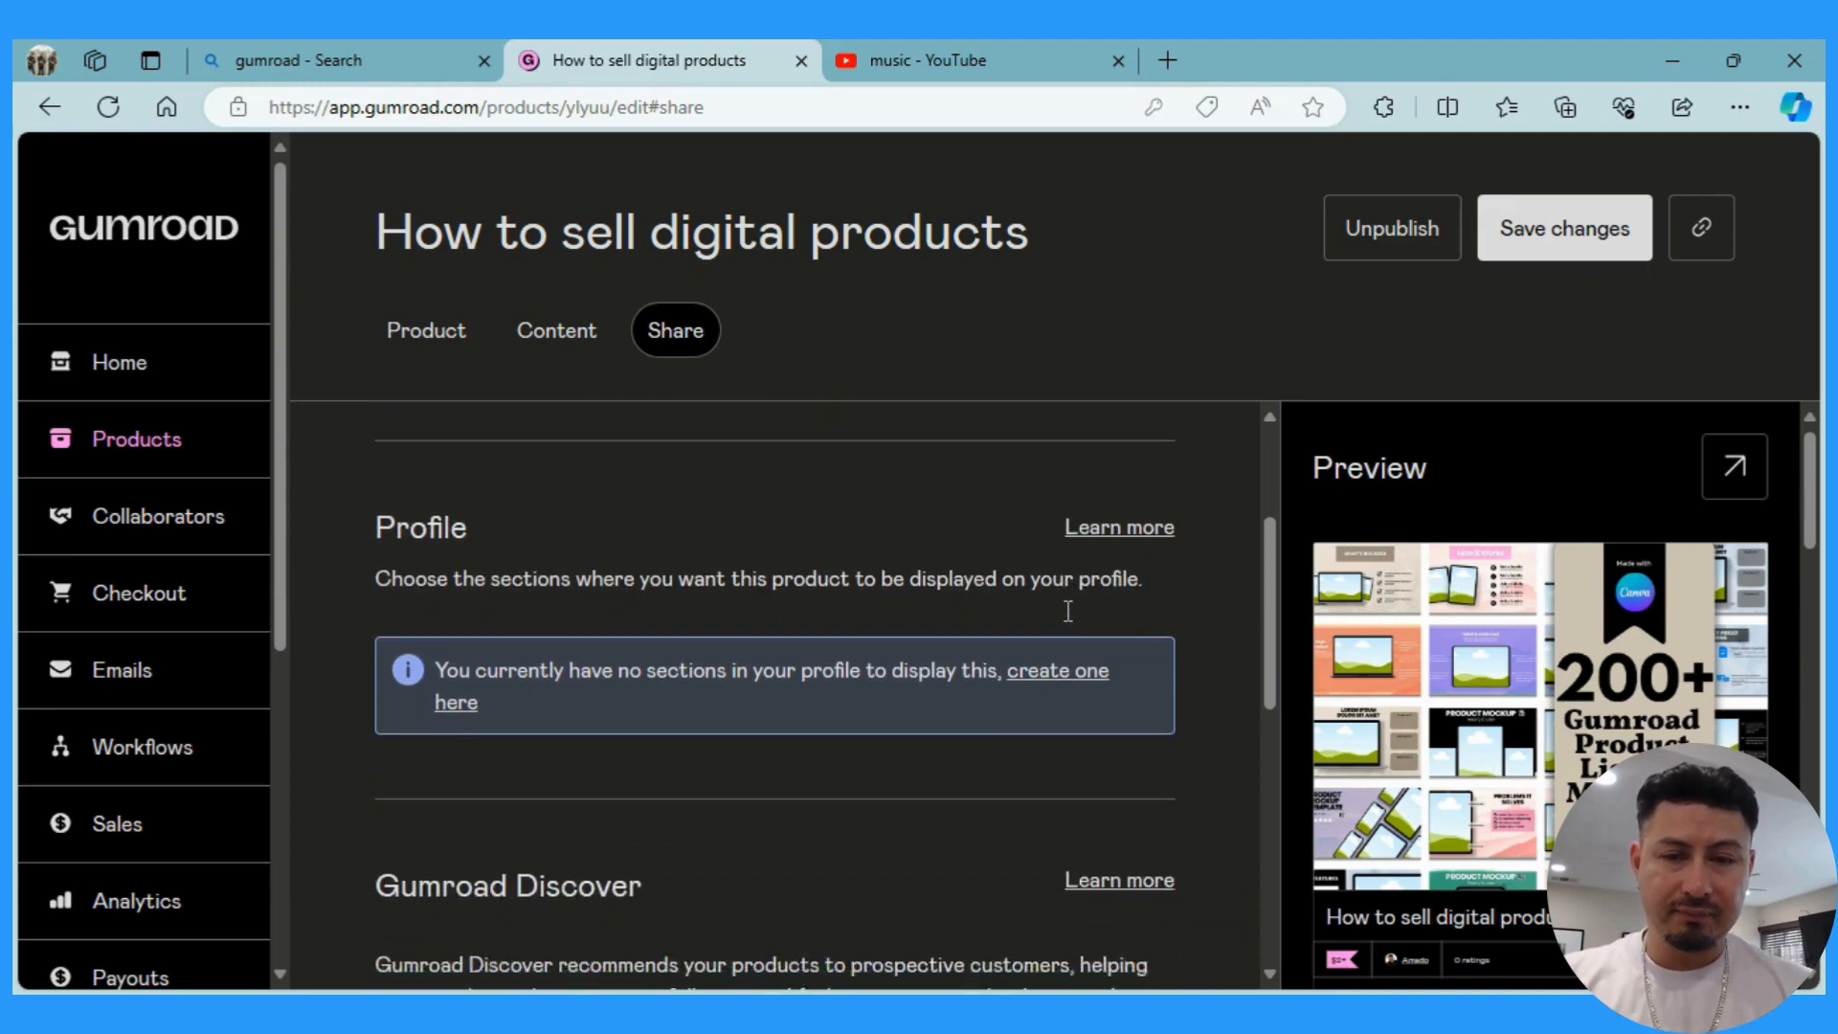
scroll(1068, 620, down, 1)
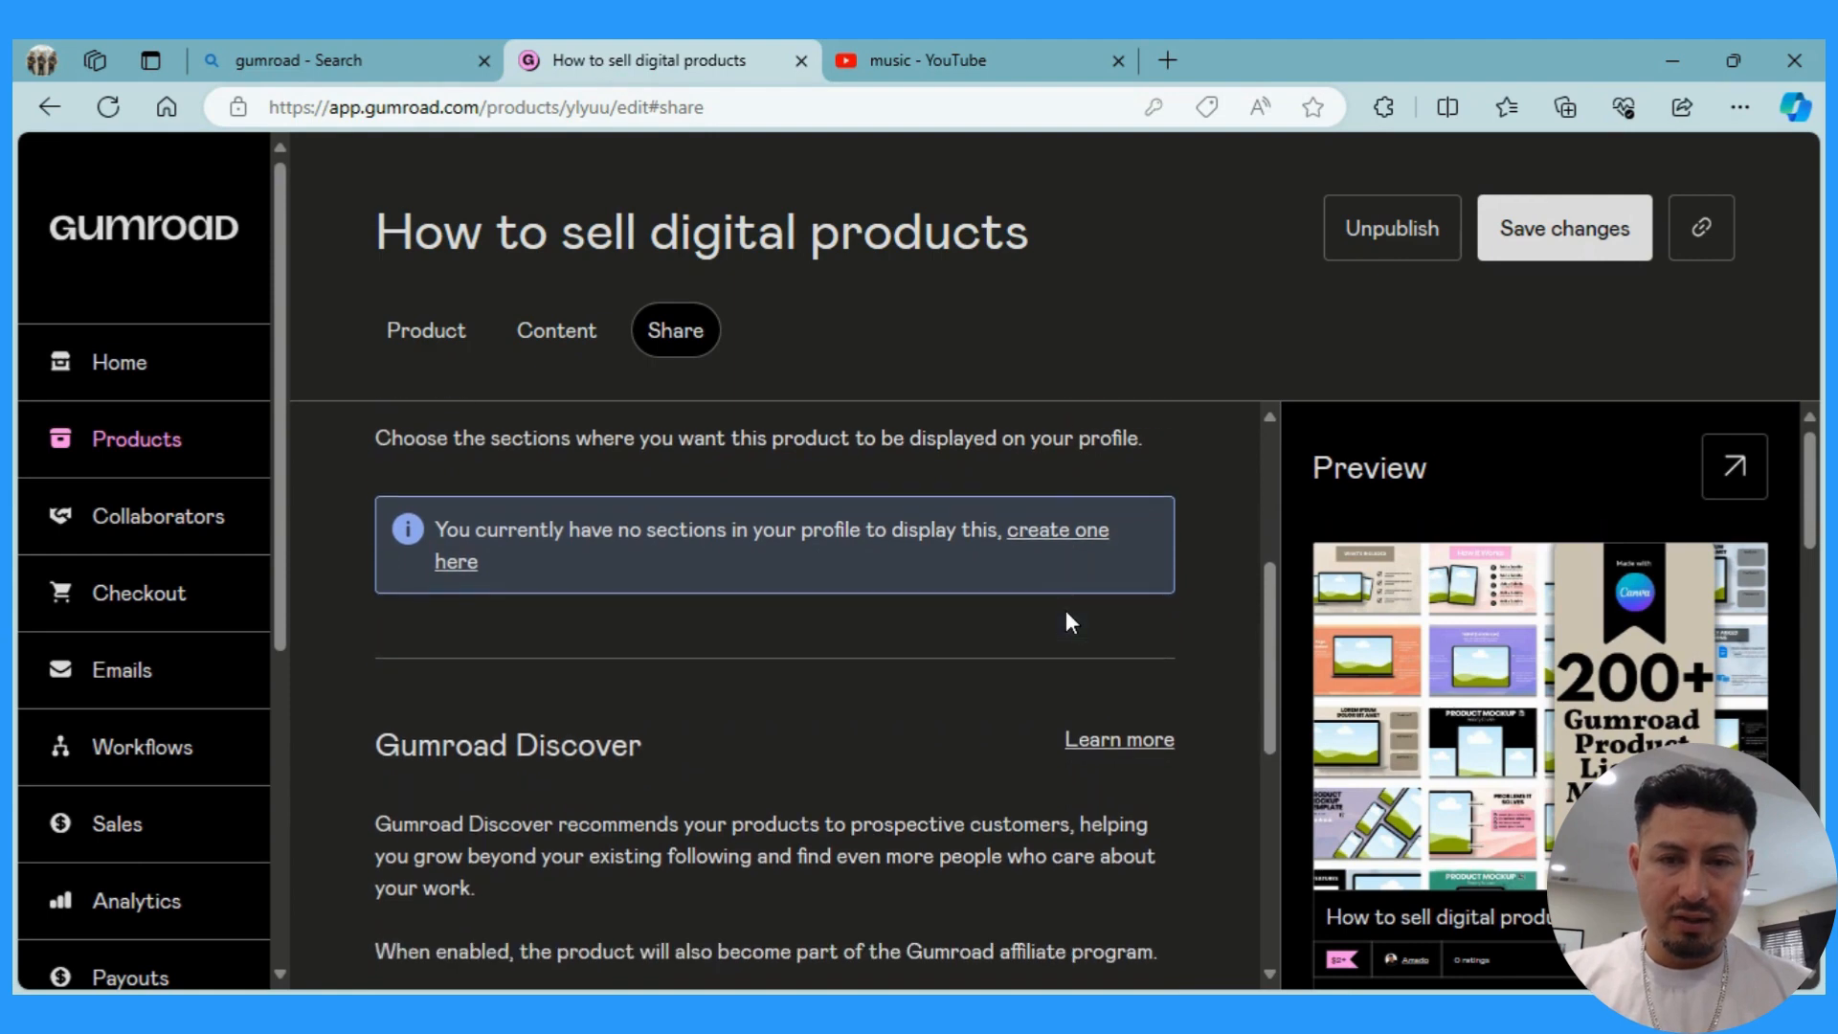
scroll(865, 737, down, 3)
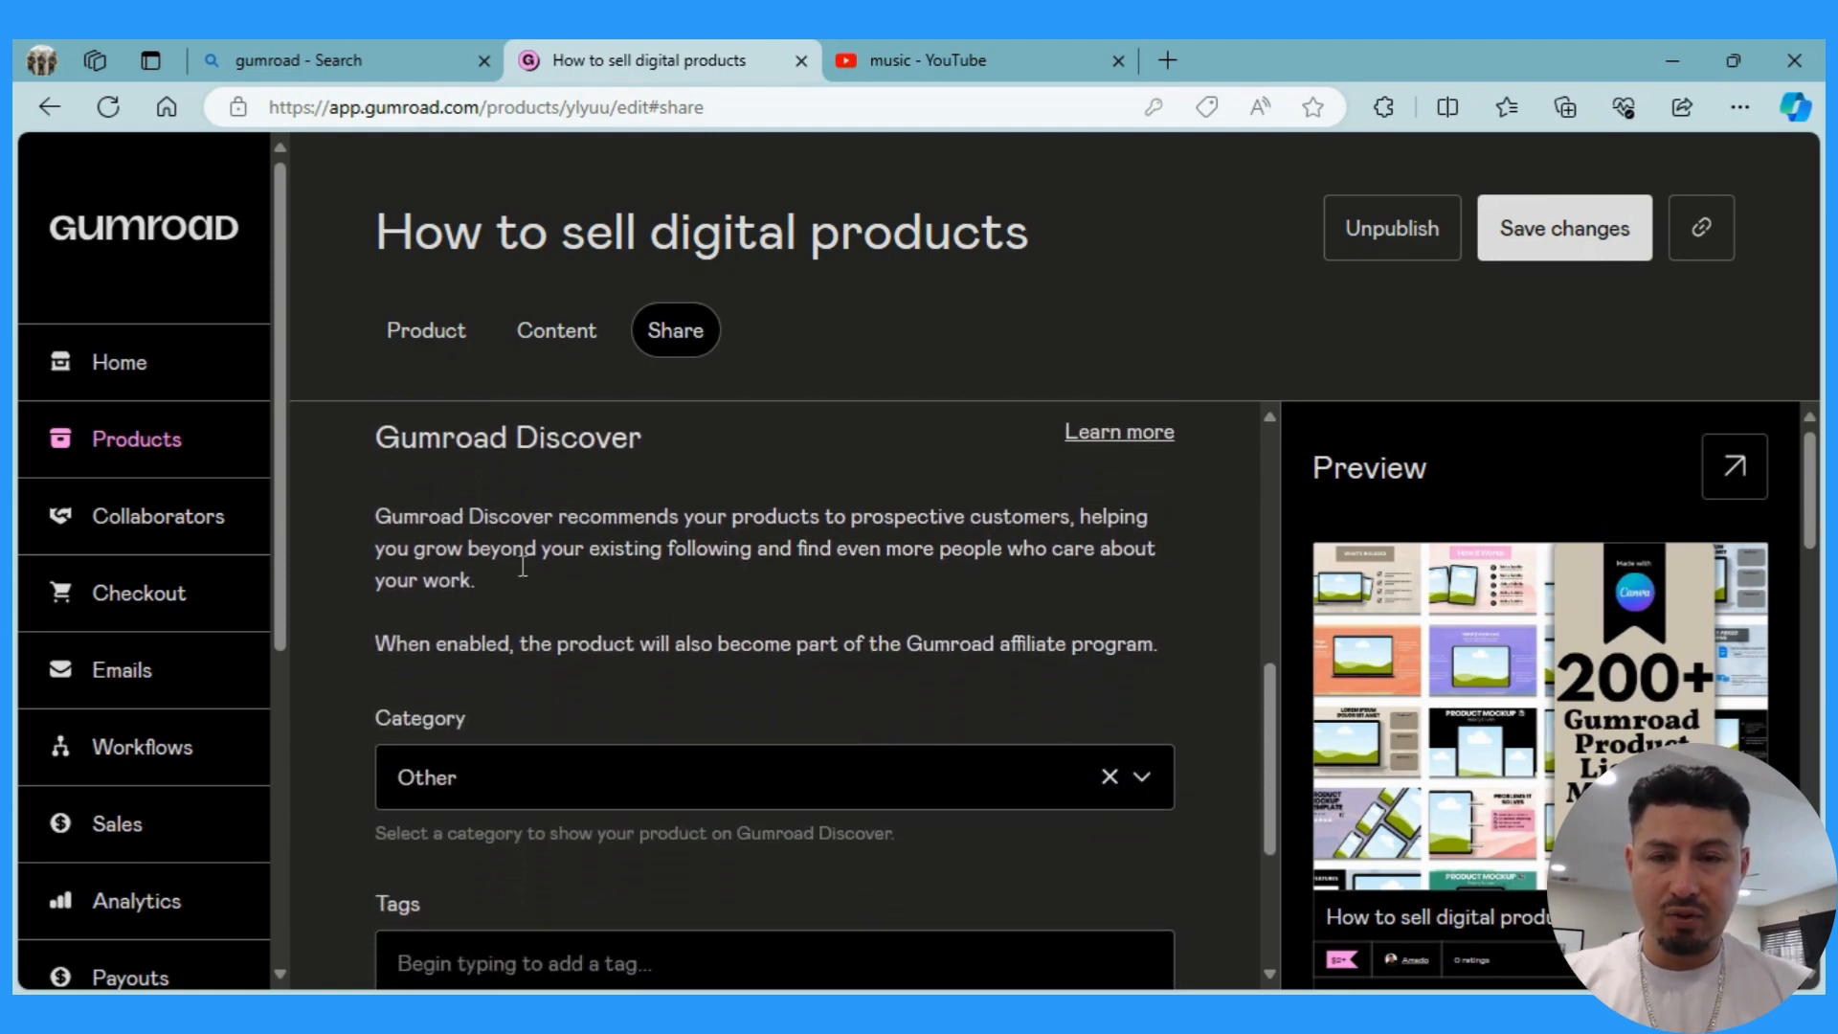
click(542, 769)
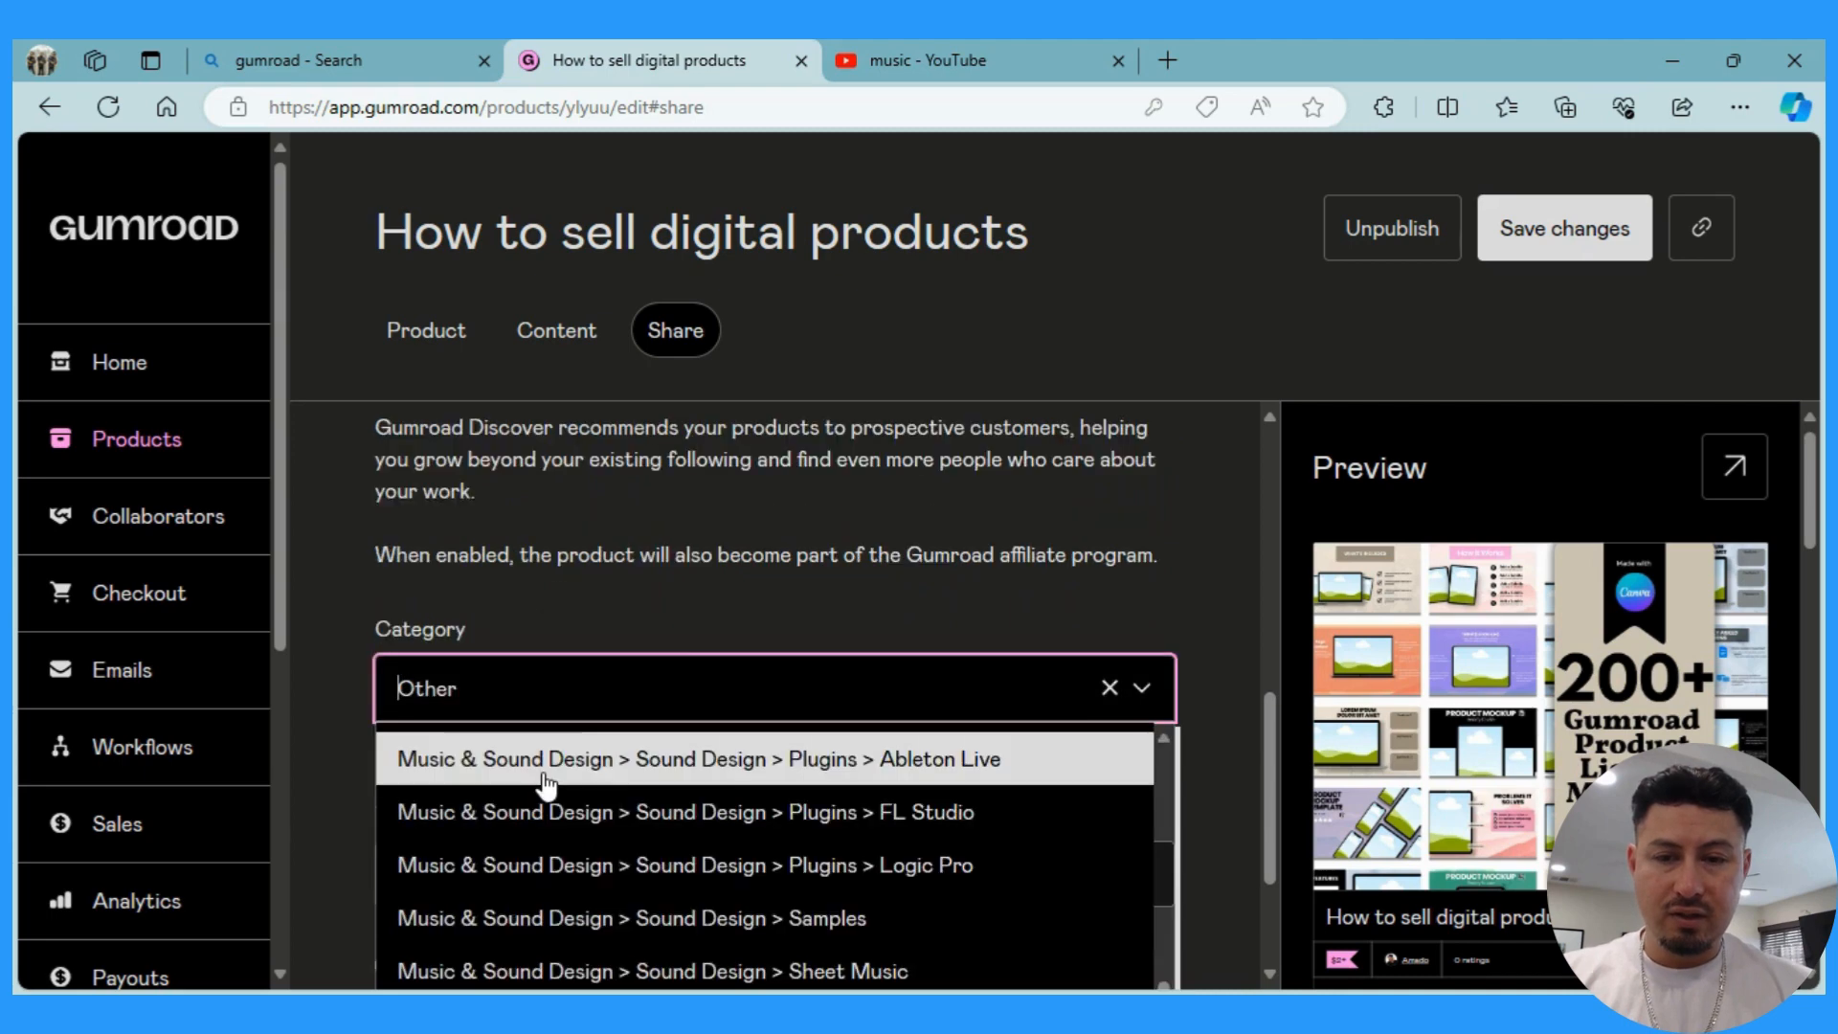
click(710, 565)
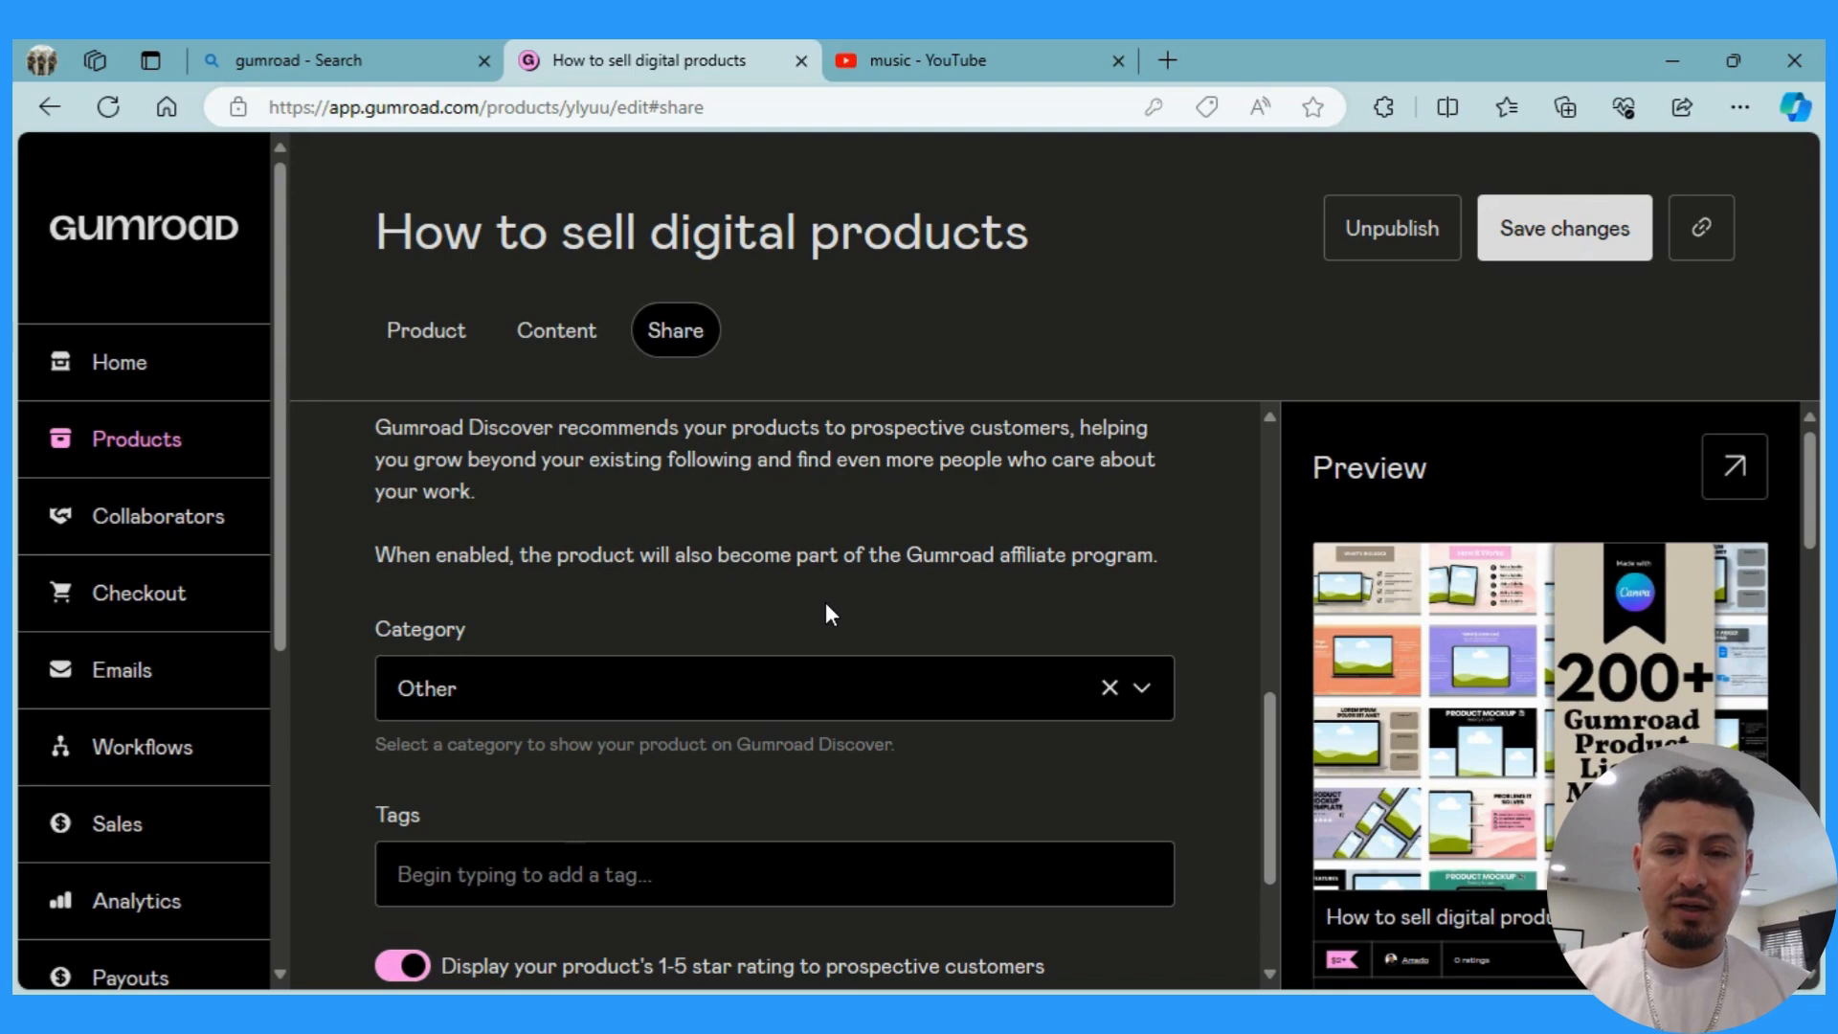
scroll(825, 603, down, 2)
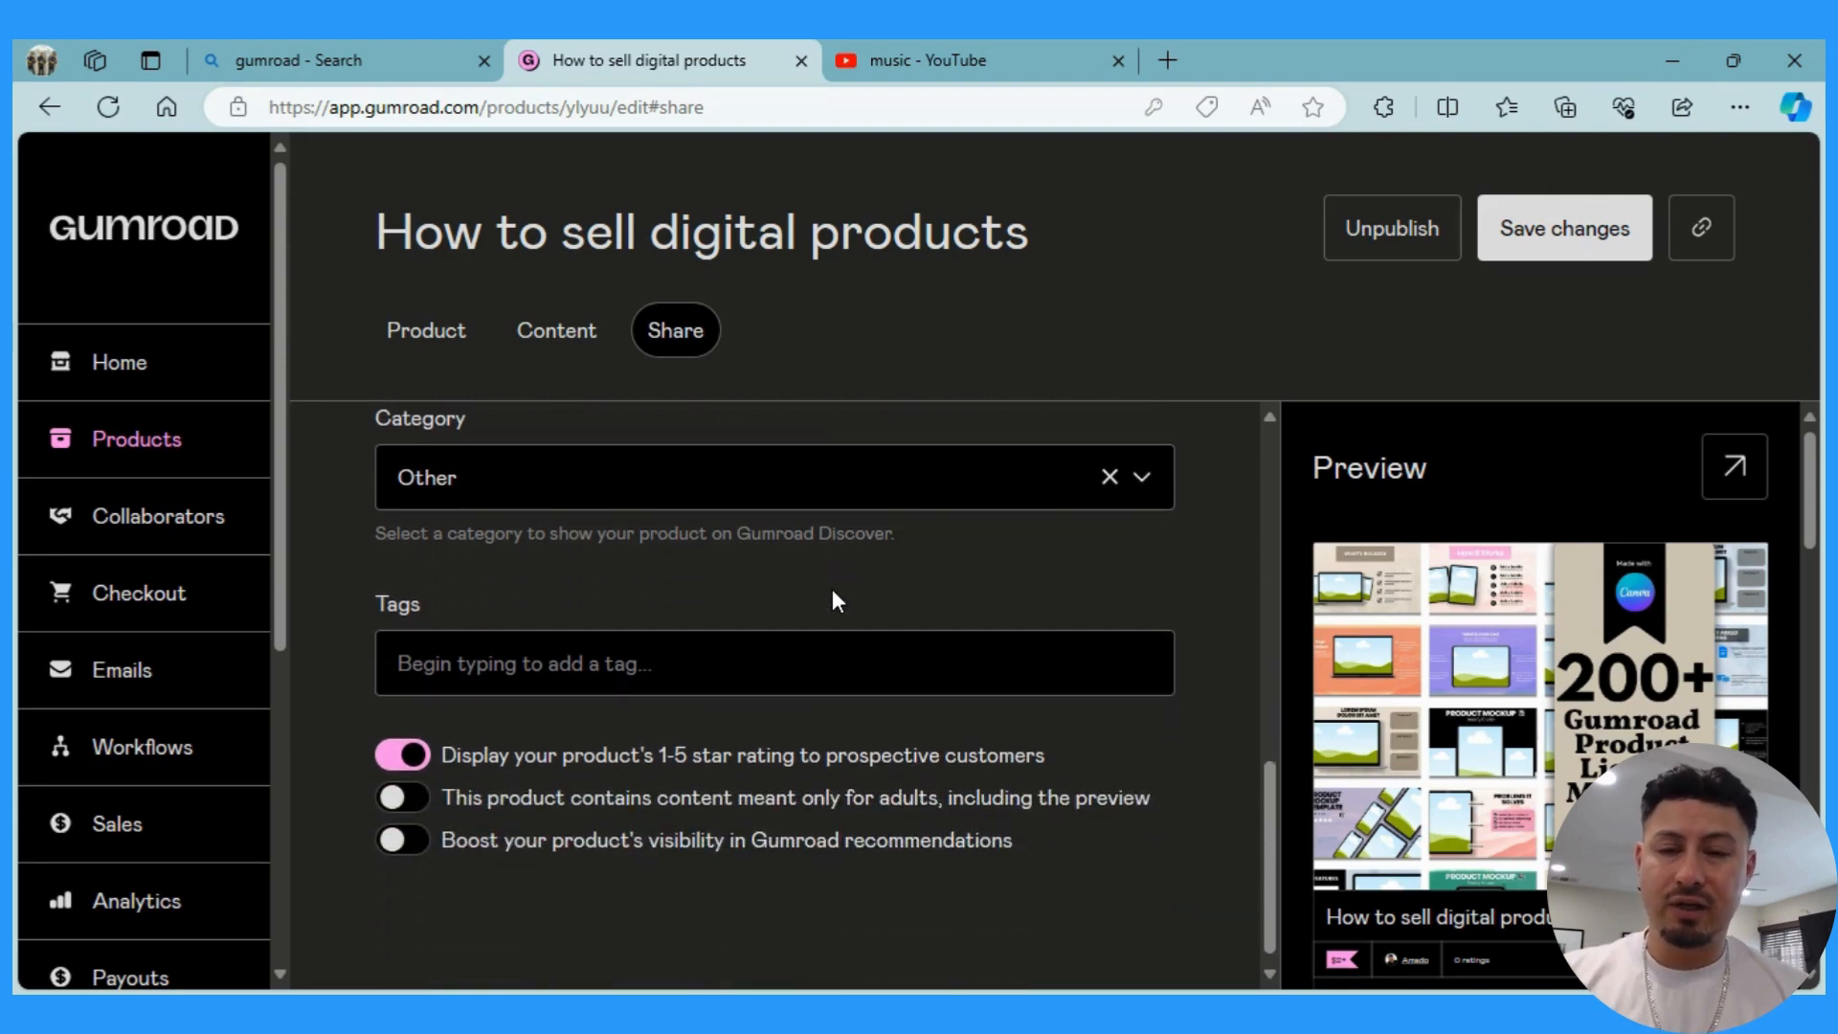
scroll(831, 600, up, 5)
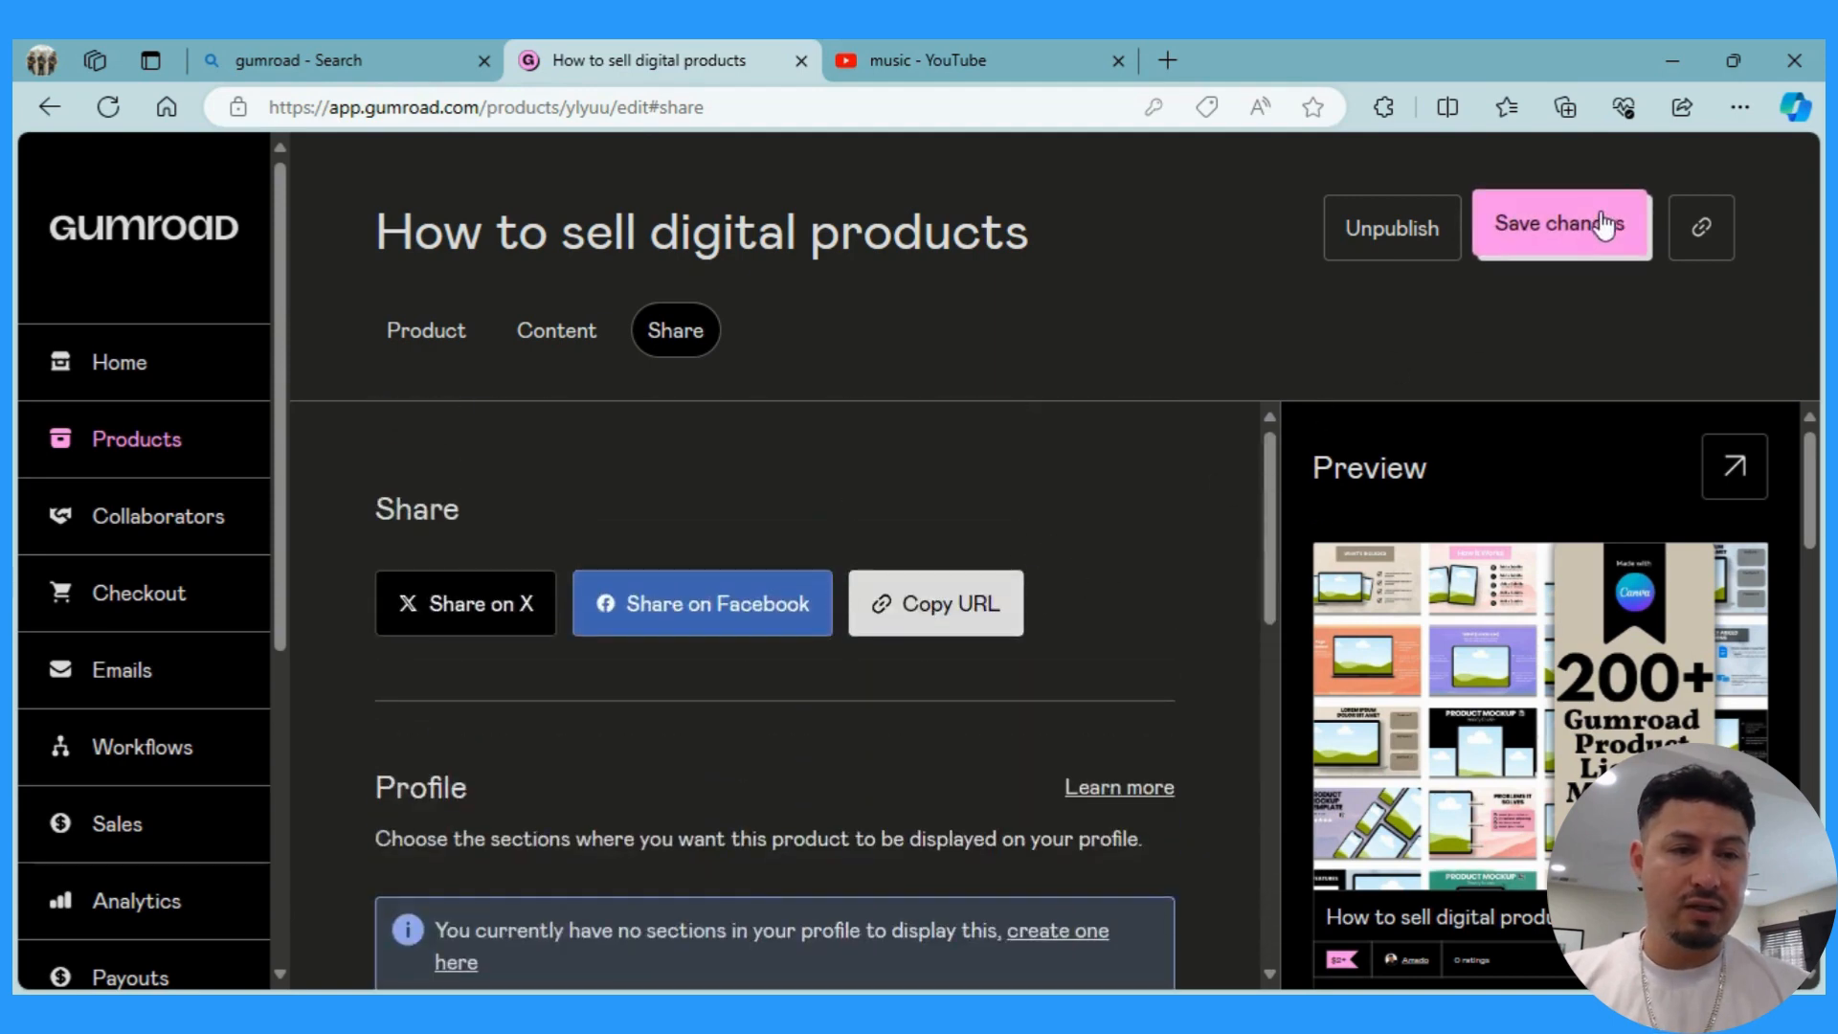
click(1608, 225)
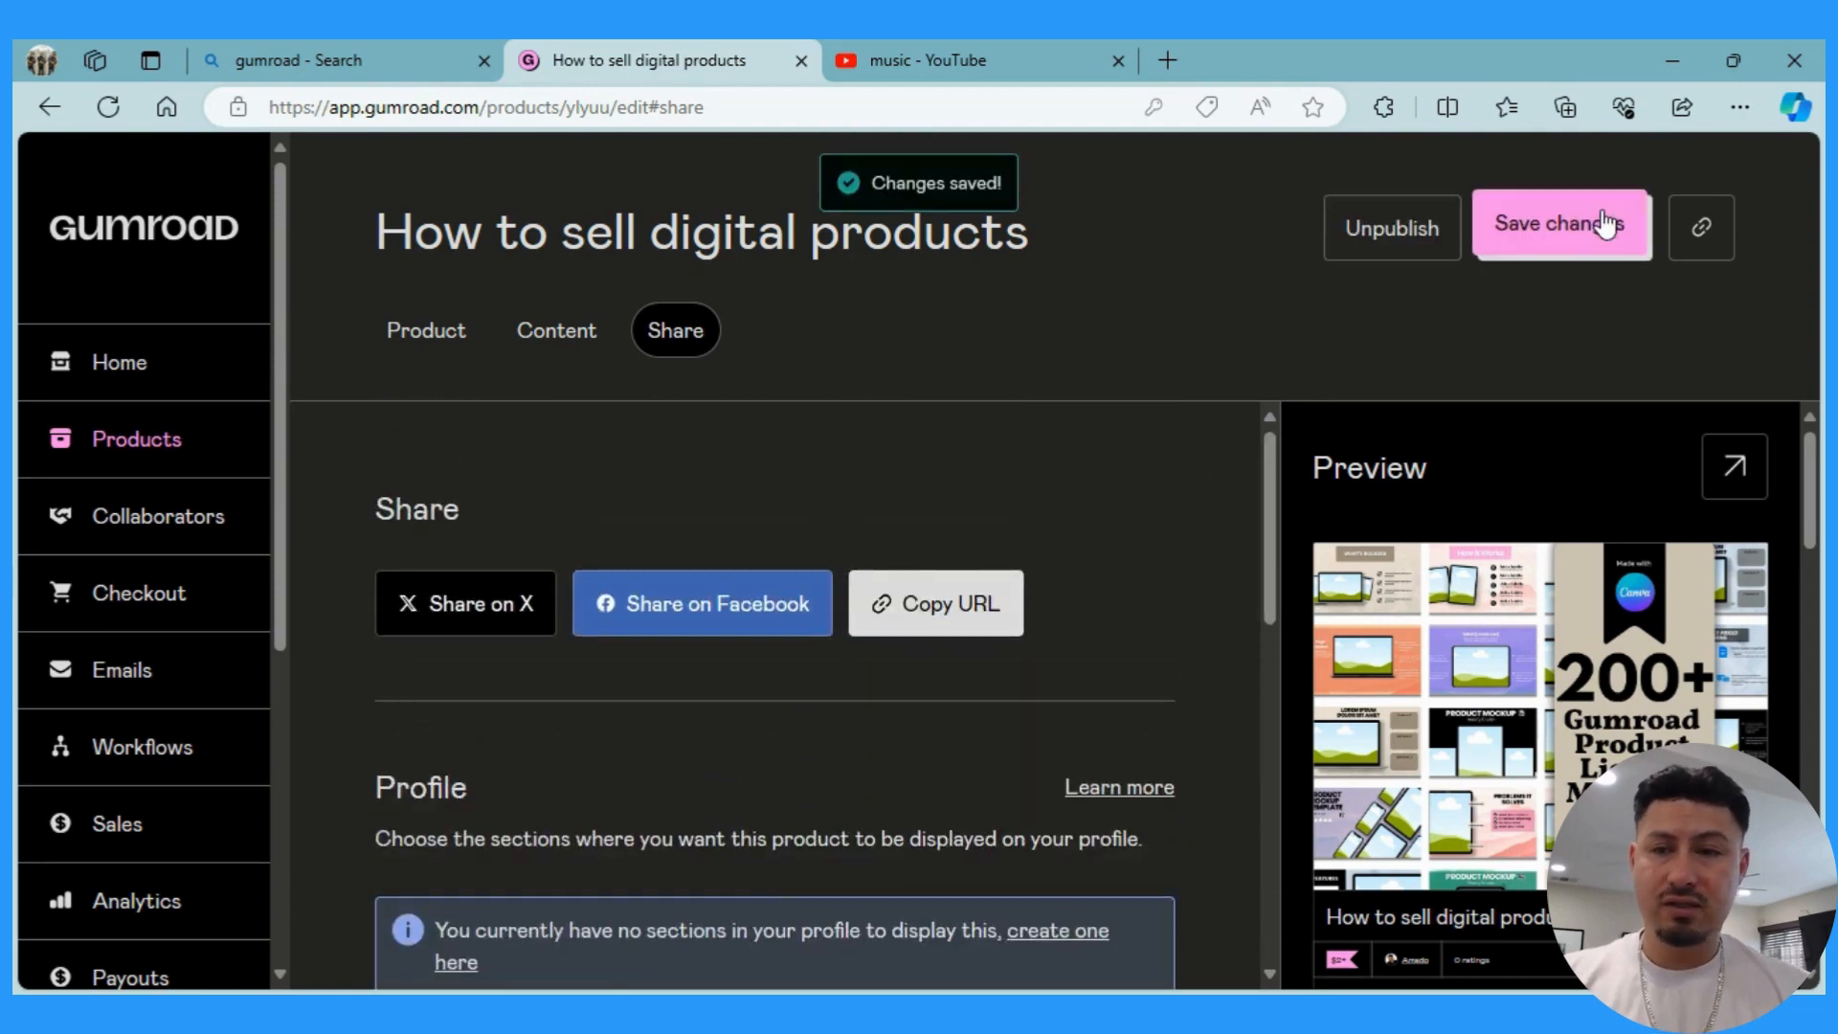
Open the sales analytics from the getting-started item about making a first sale and look through the totals, chart, referrers and locations.
click(124, 380)
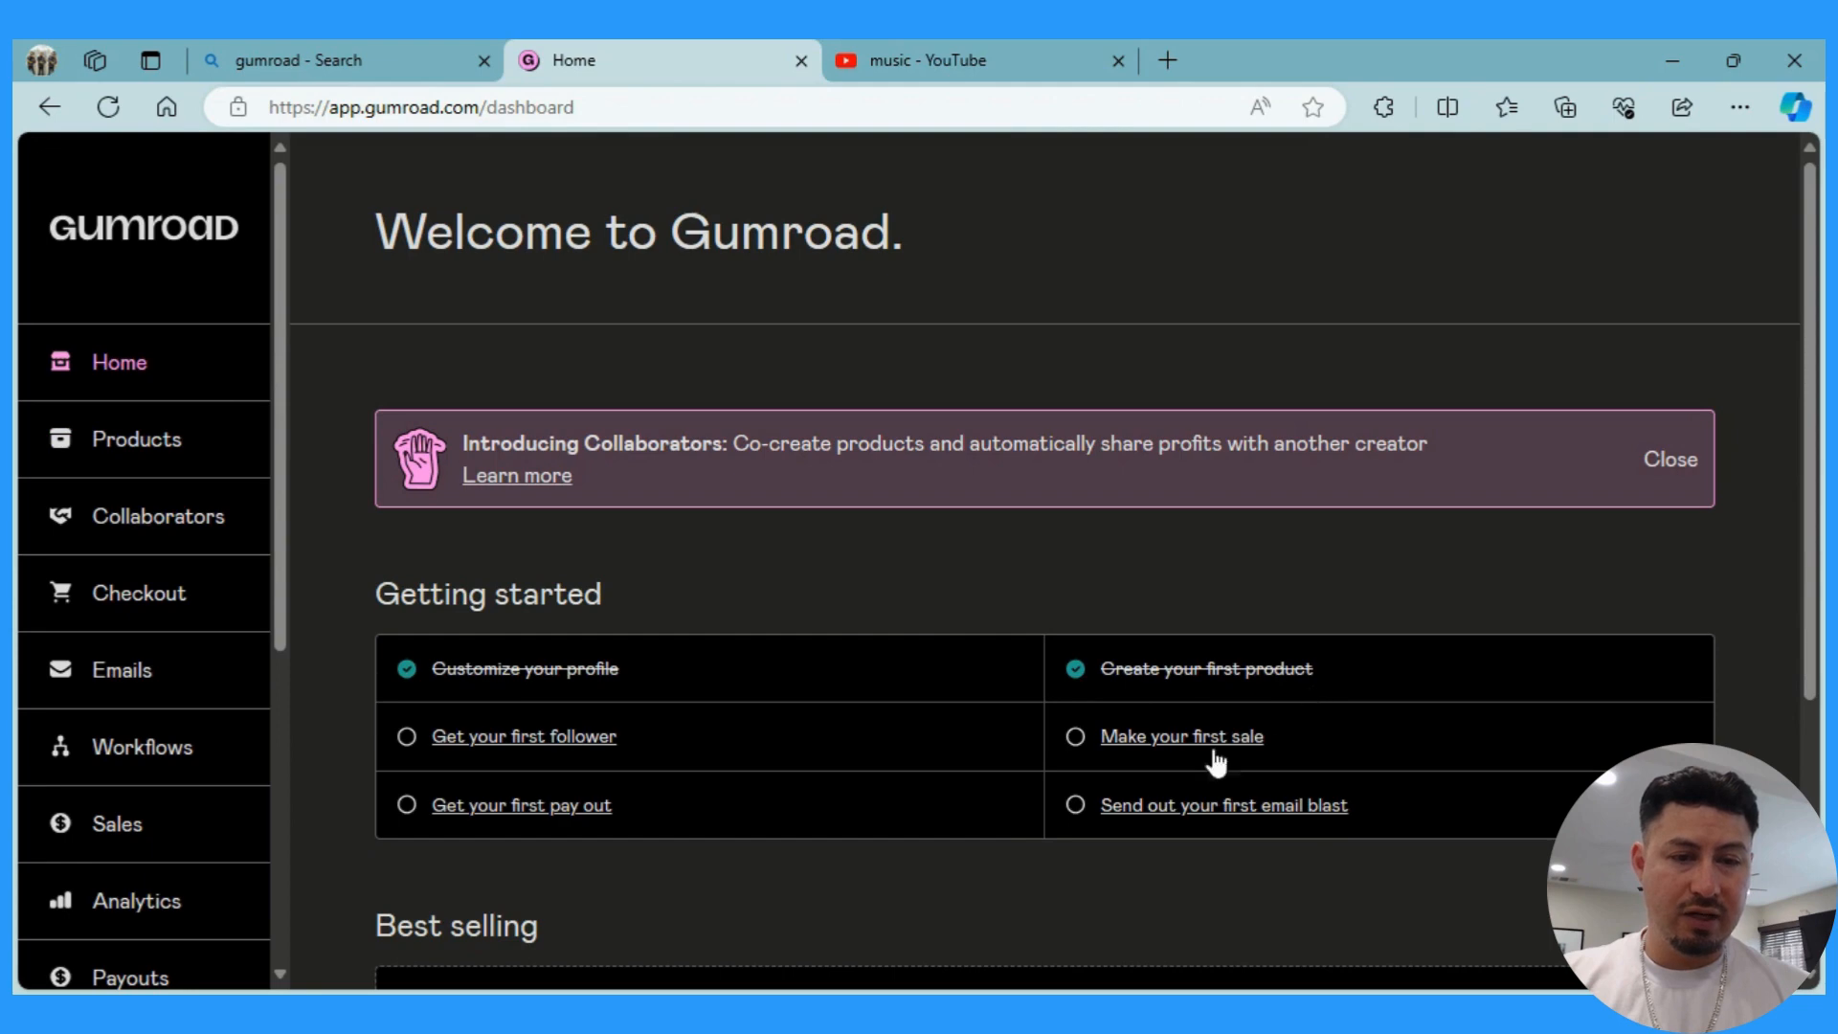
click(1177, 747)
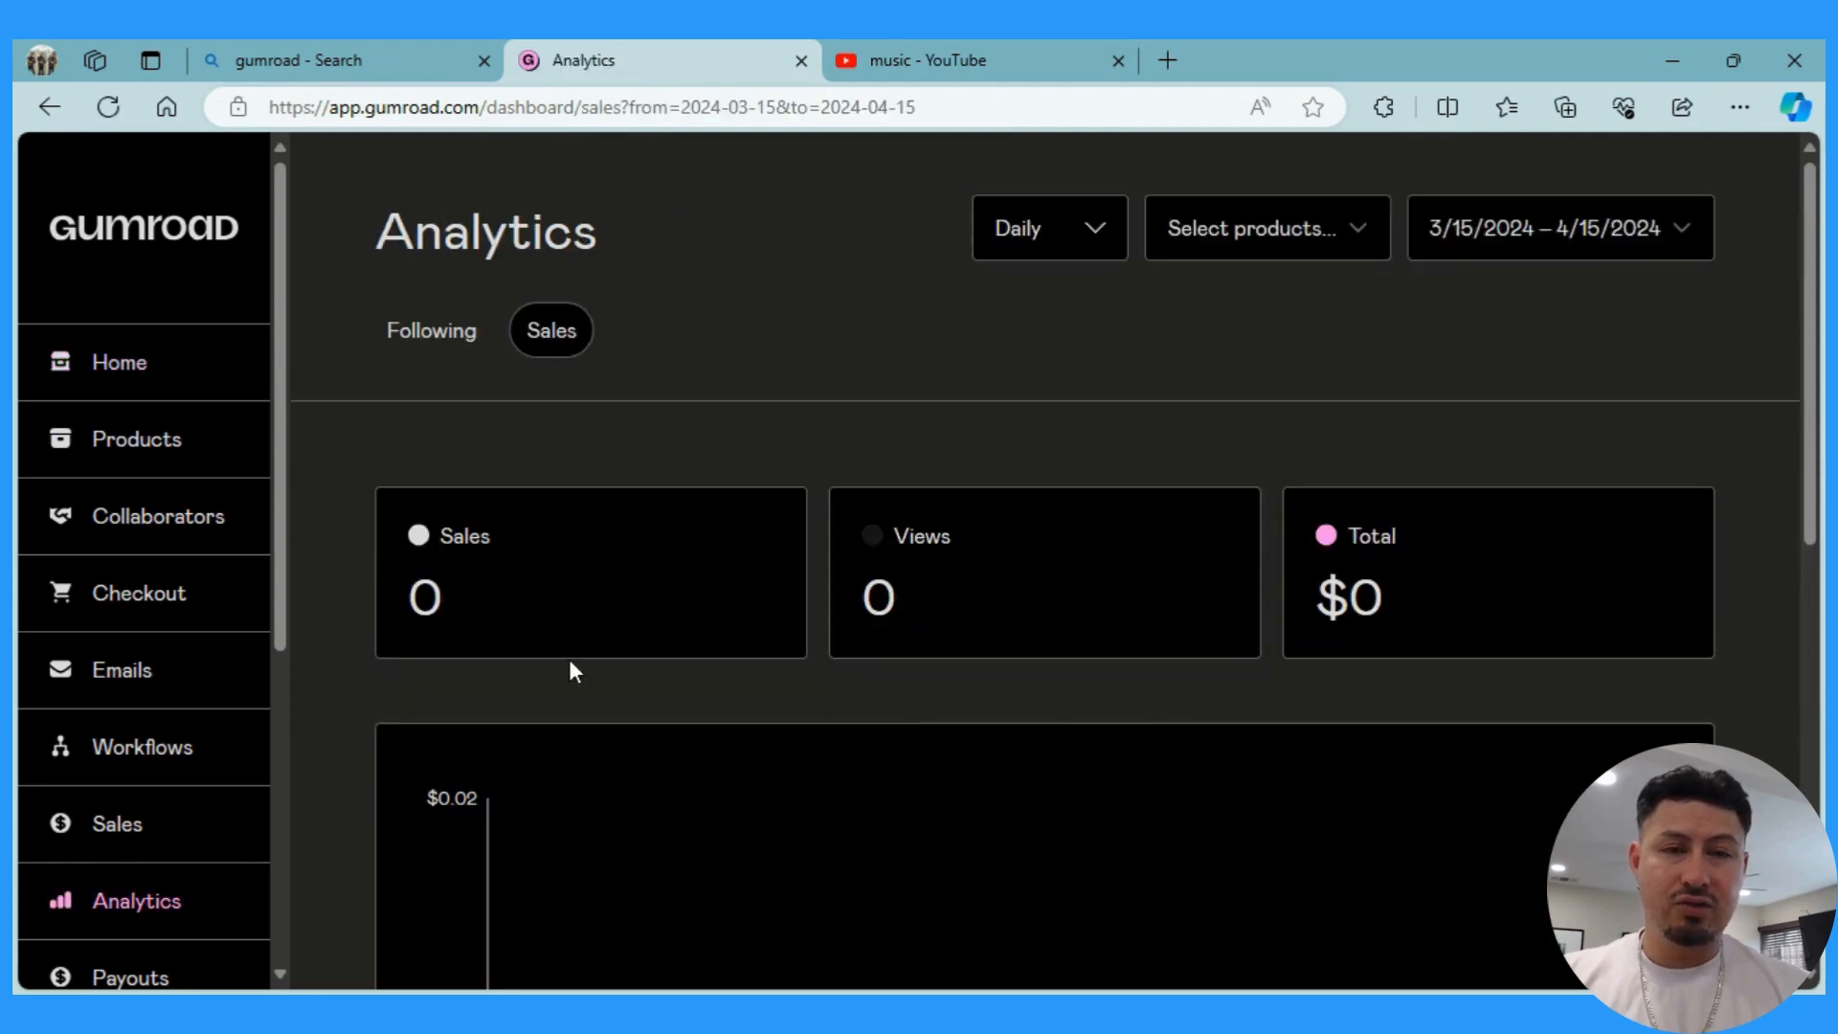
scroll(569, 658, down, 8)
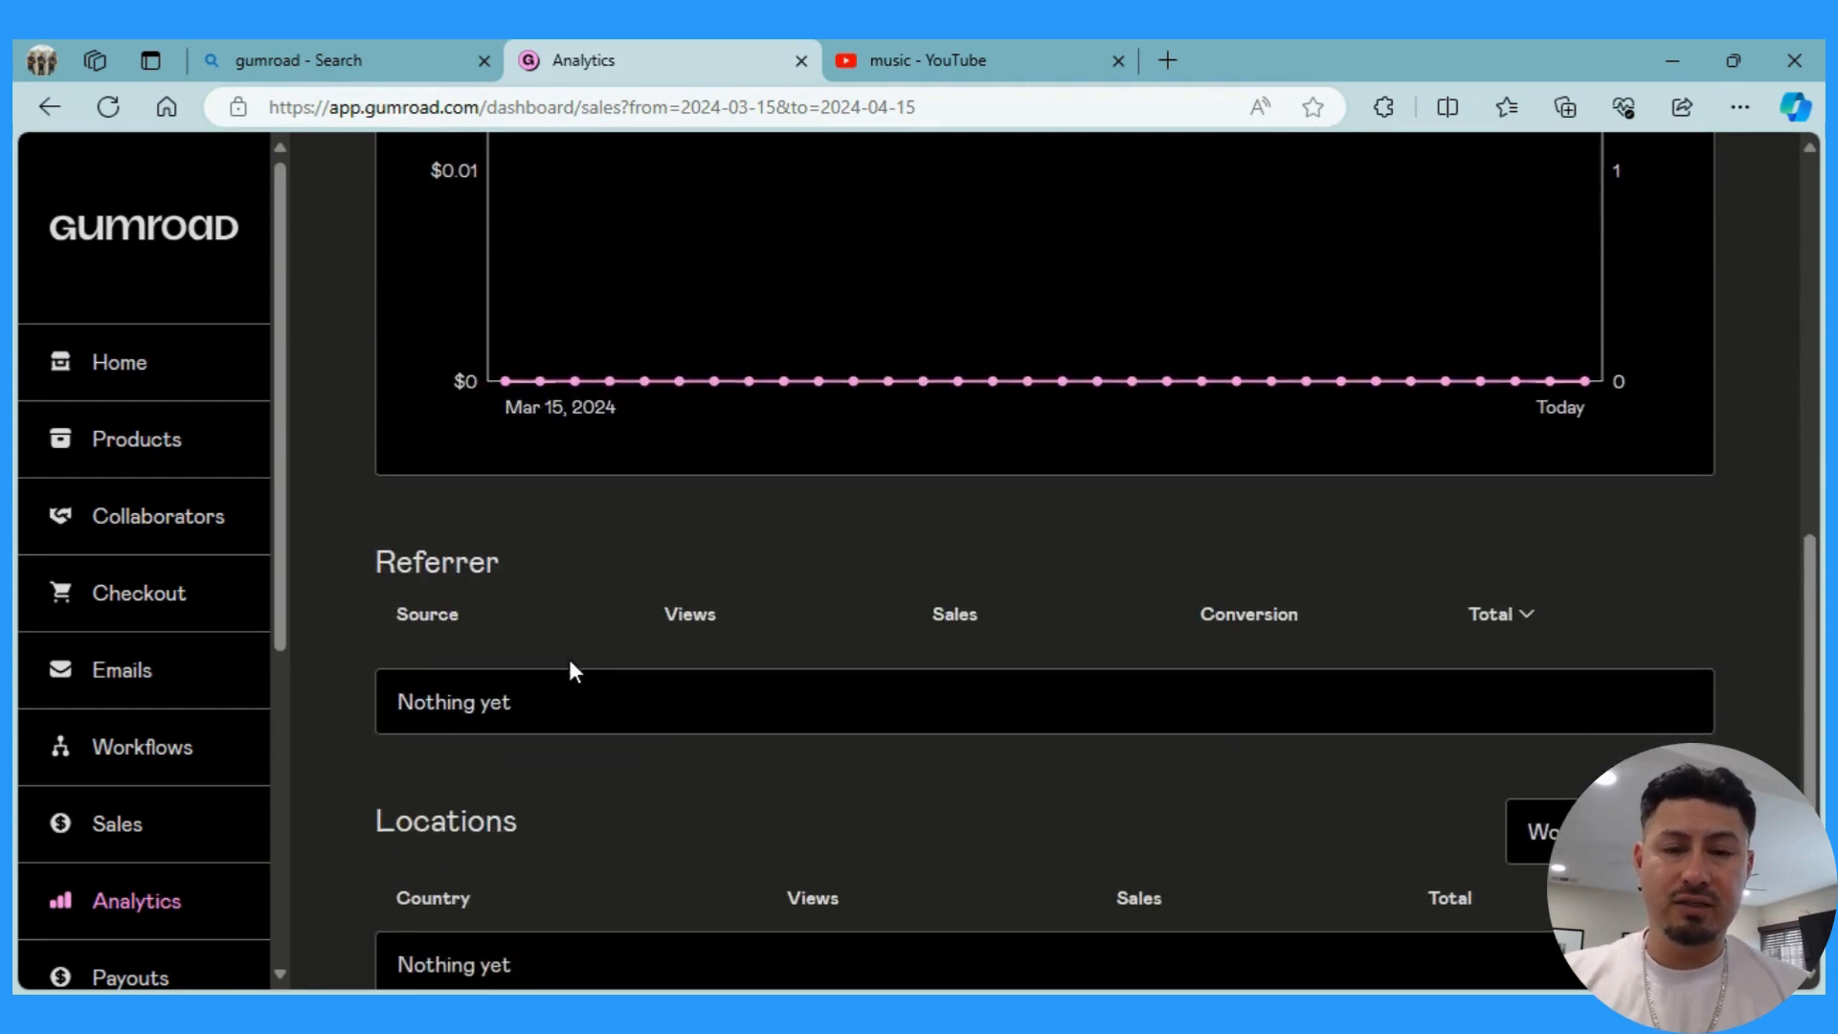
scroll(569, 659, down, 1)
scroll(569, 658, up, 4)
scroll(570, 661, up, 2)
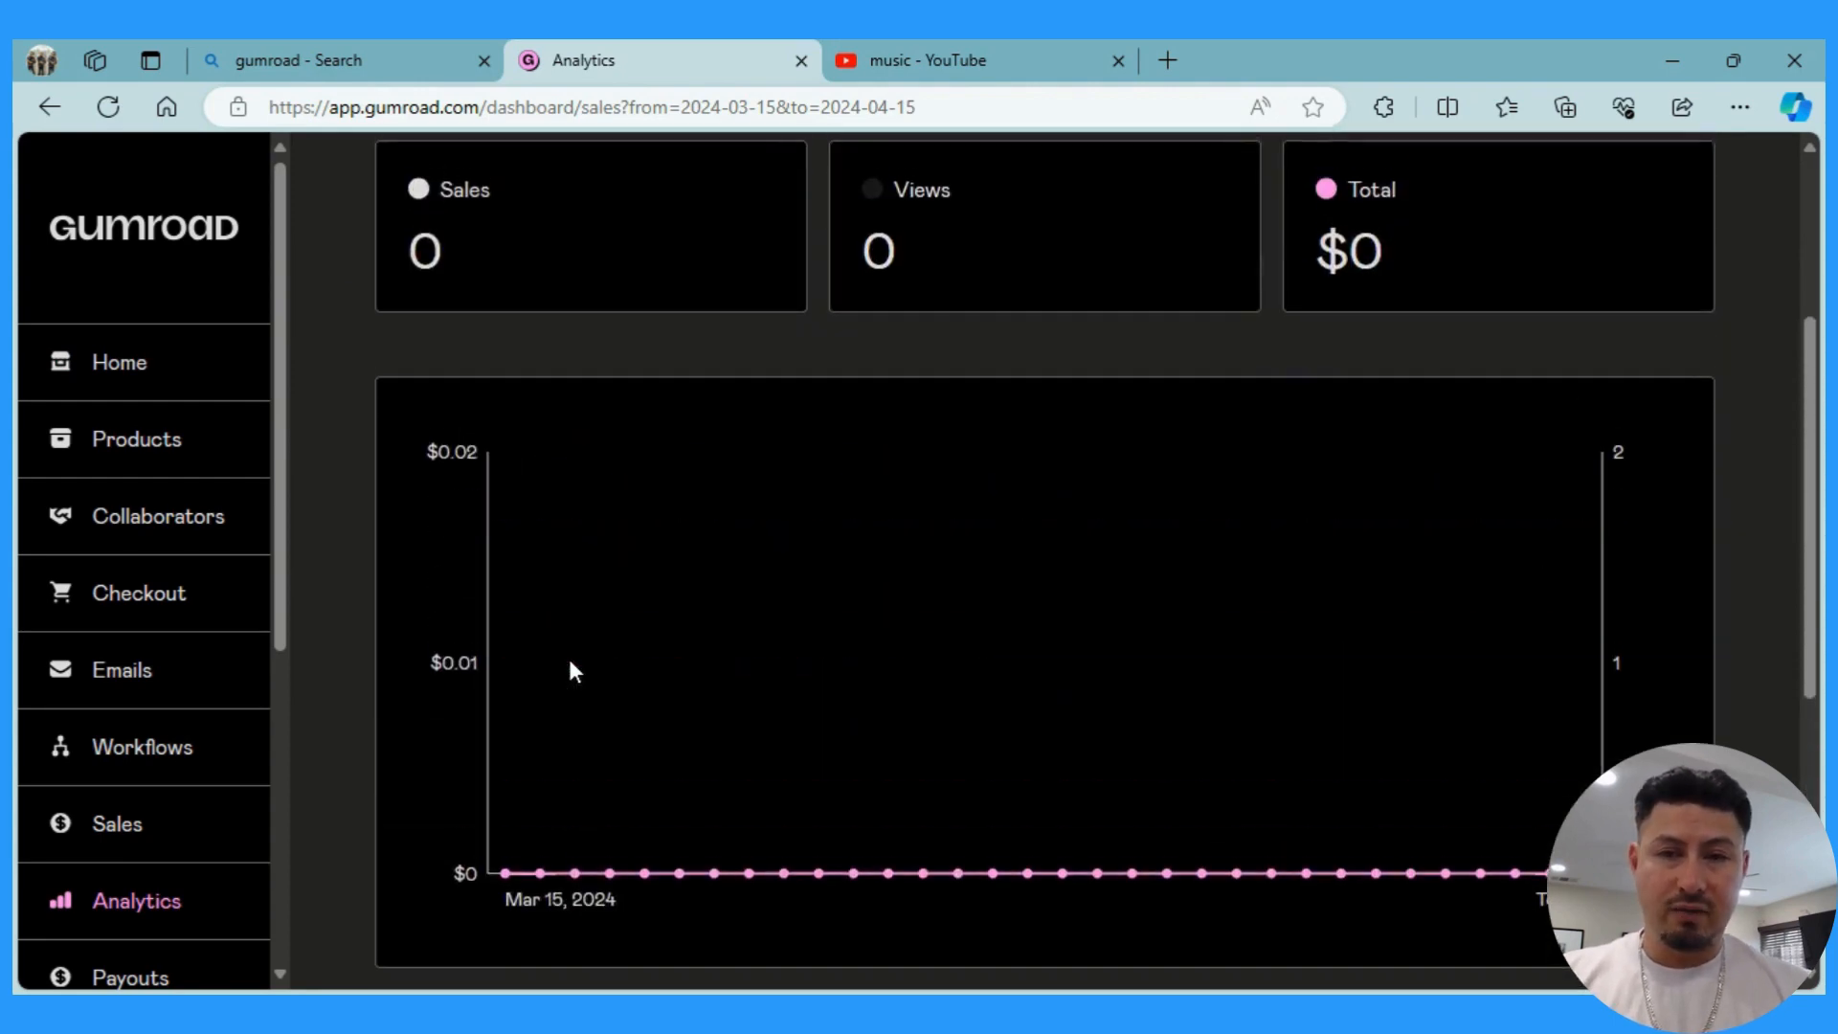
scroll(570, 671, up, 3)
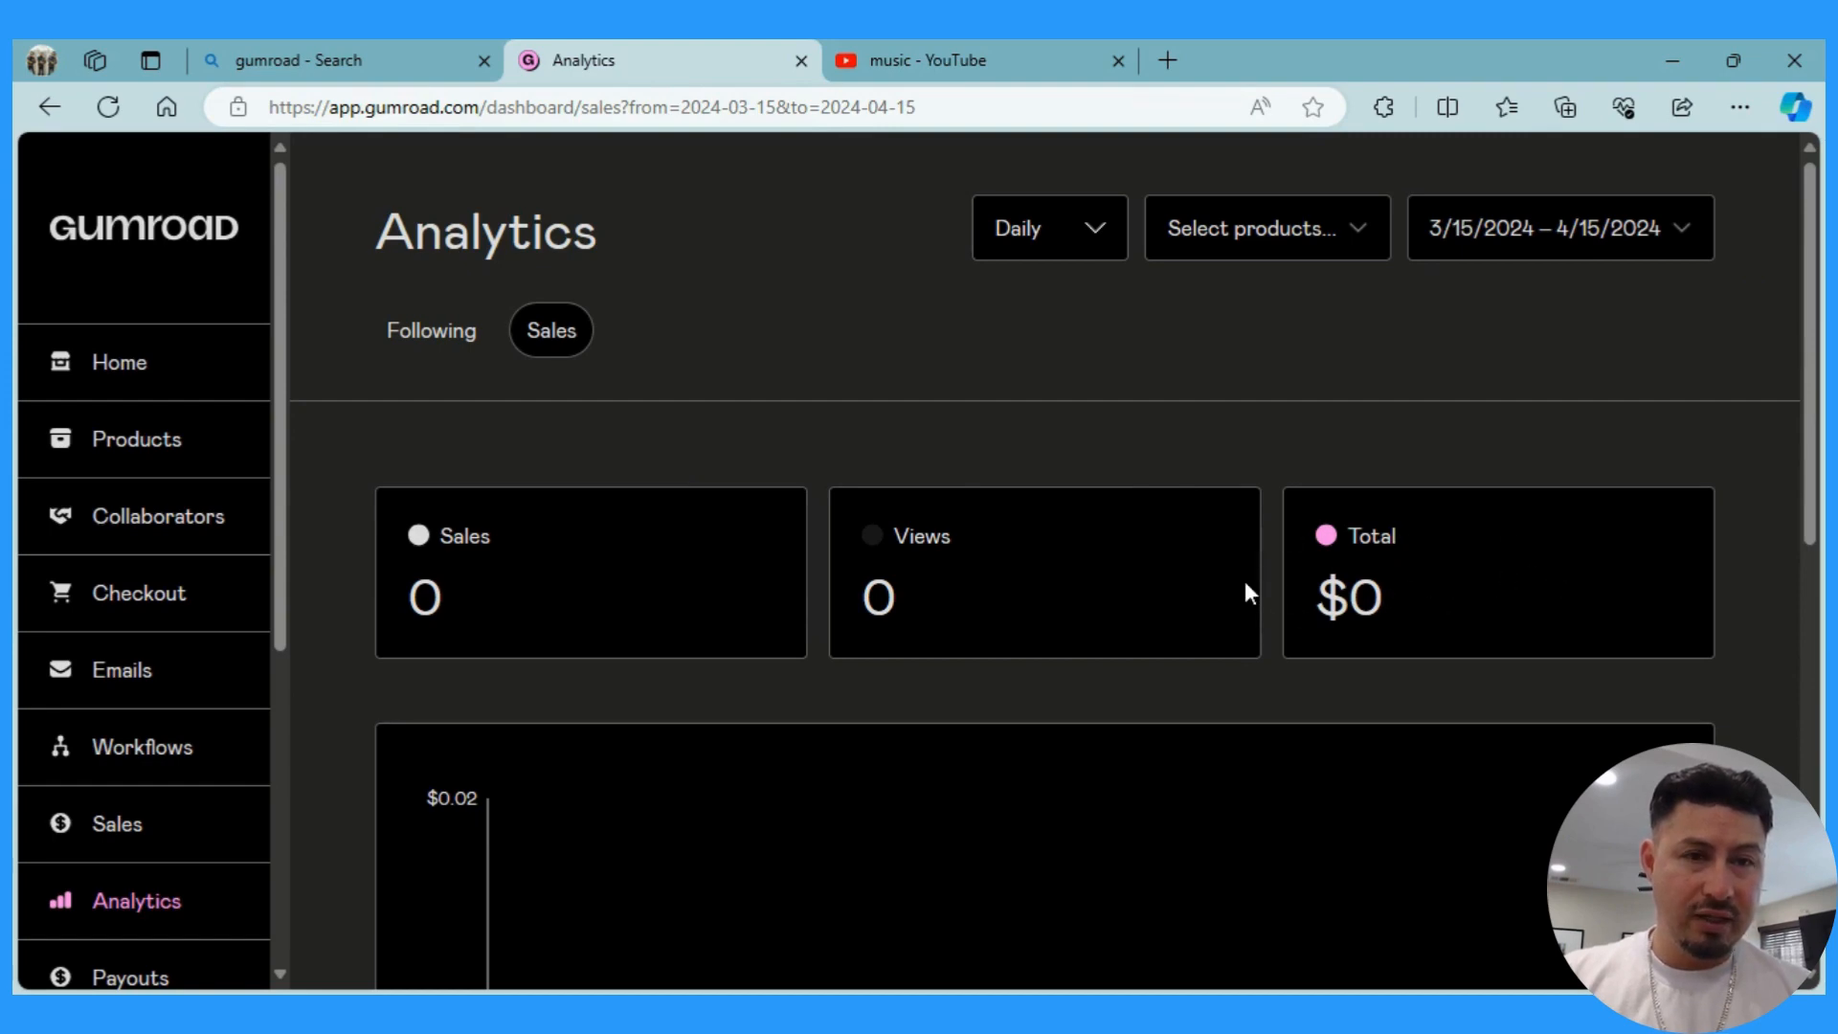
Check the product filter, show the sales analytics monthly over all time, and review the chart, referrer and location tables.
click(1368, 254)
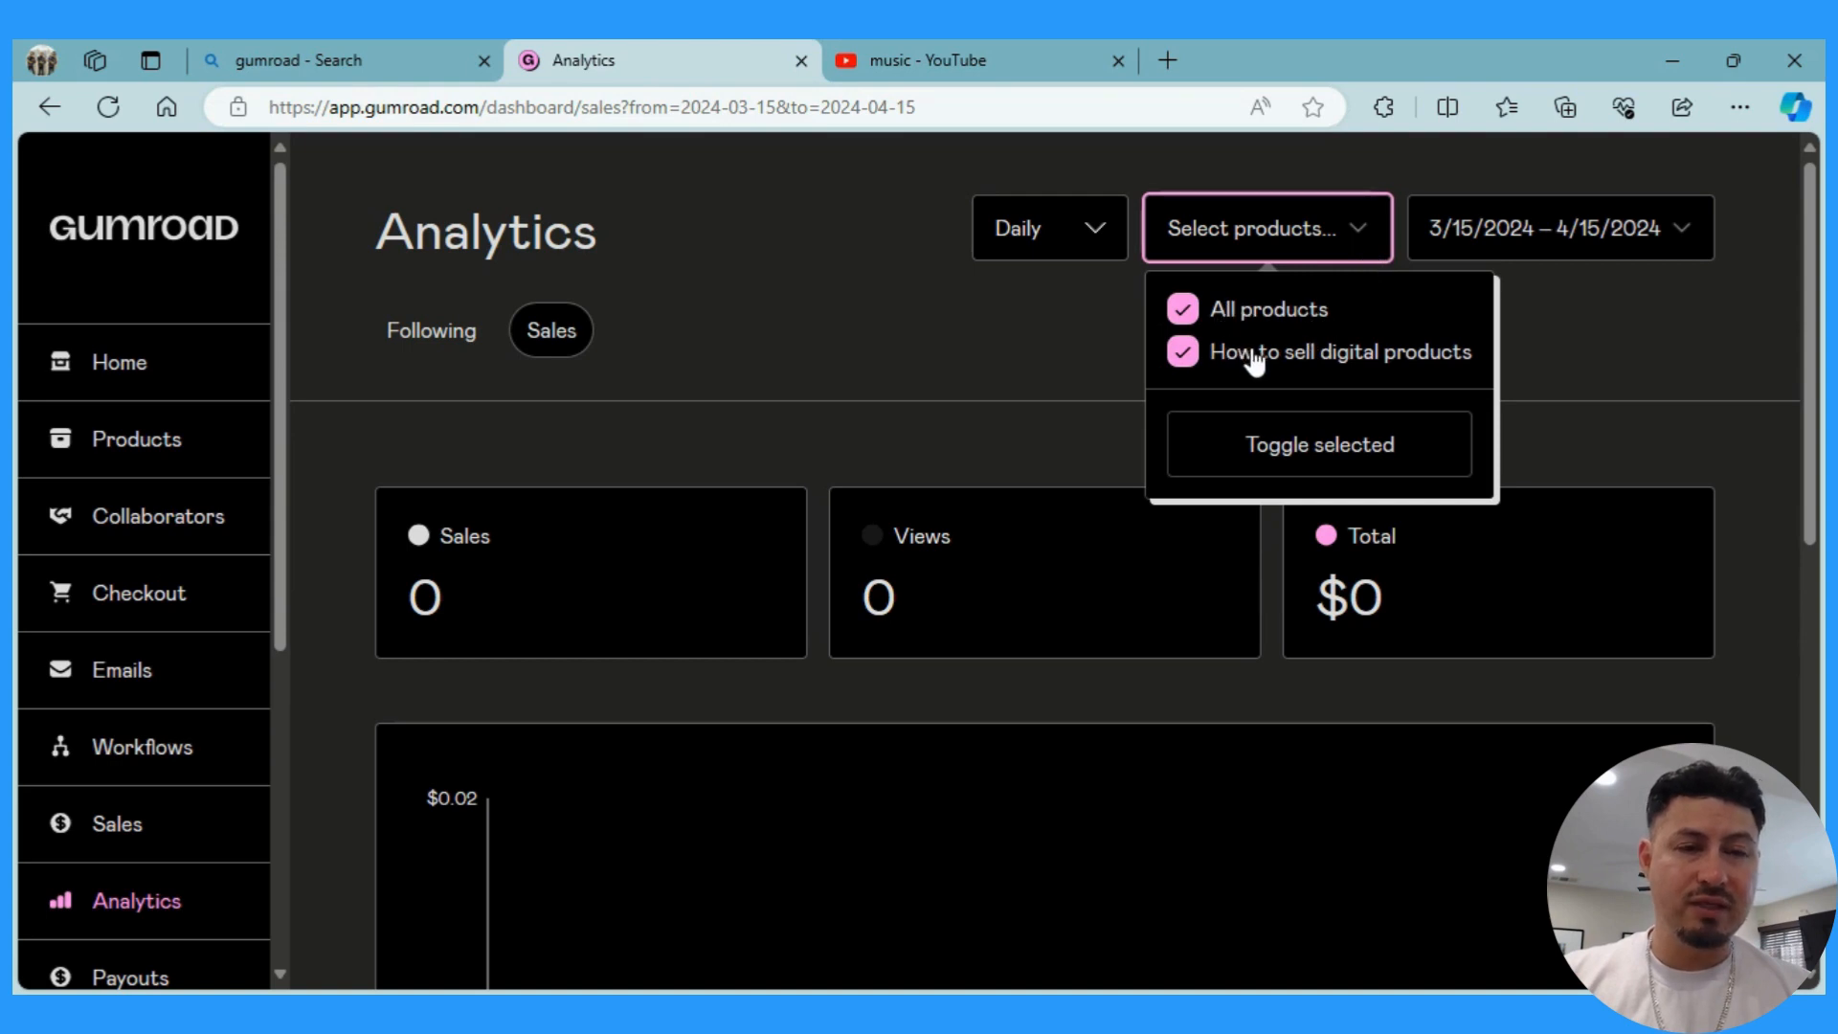
click(1100, 237)
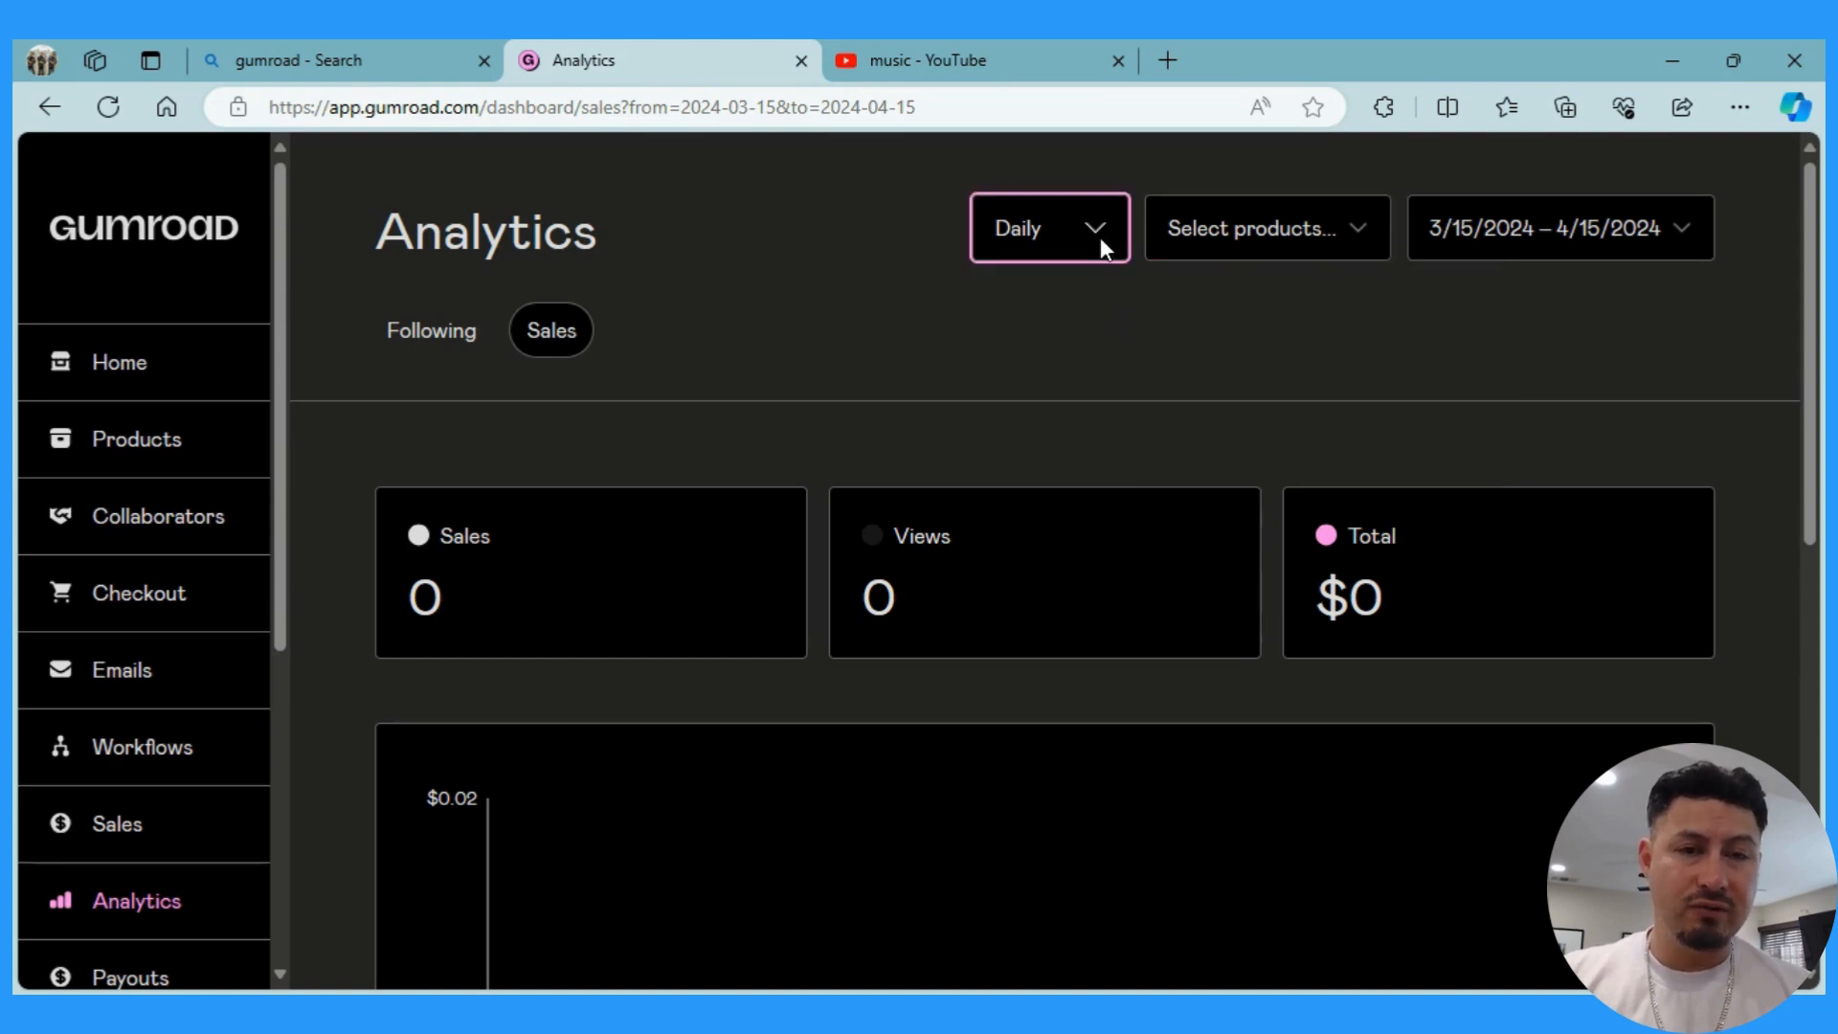
click(1062, 310)
click(1598, 231)
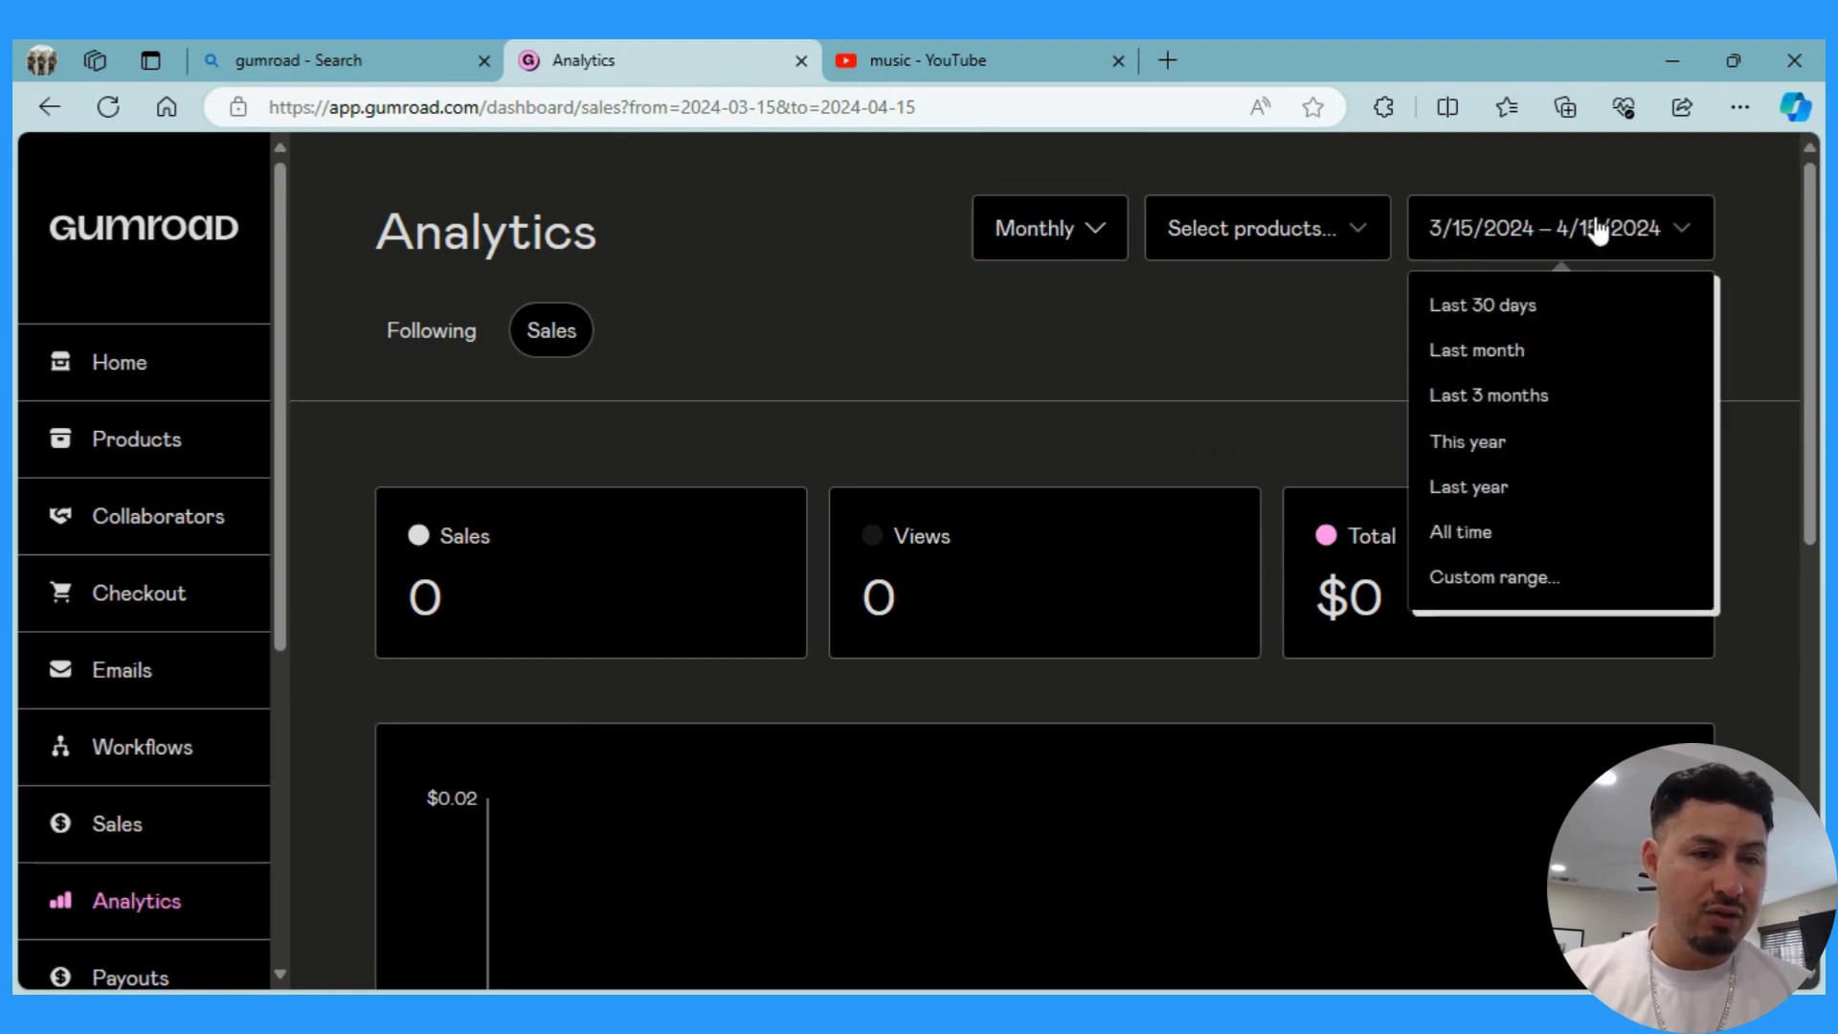
click(1560, 302)
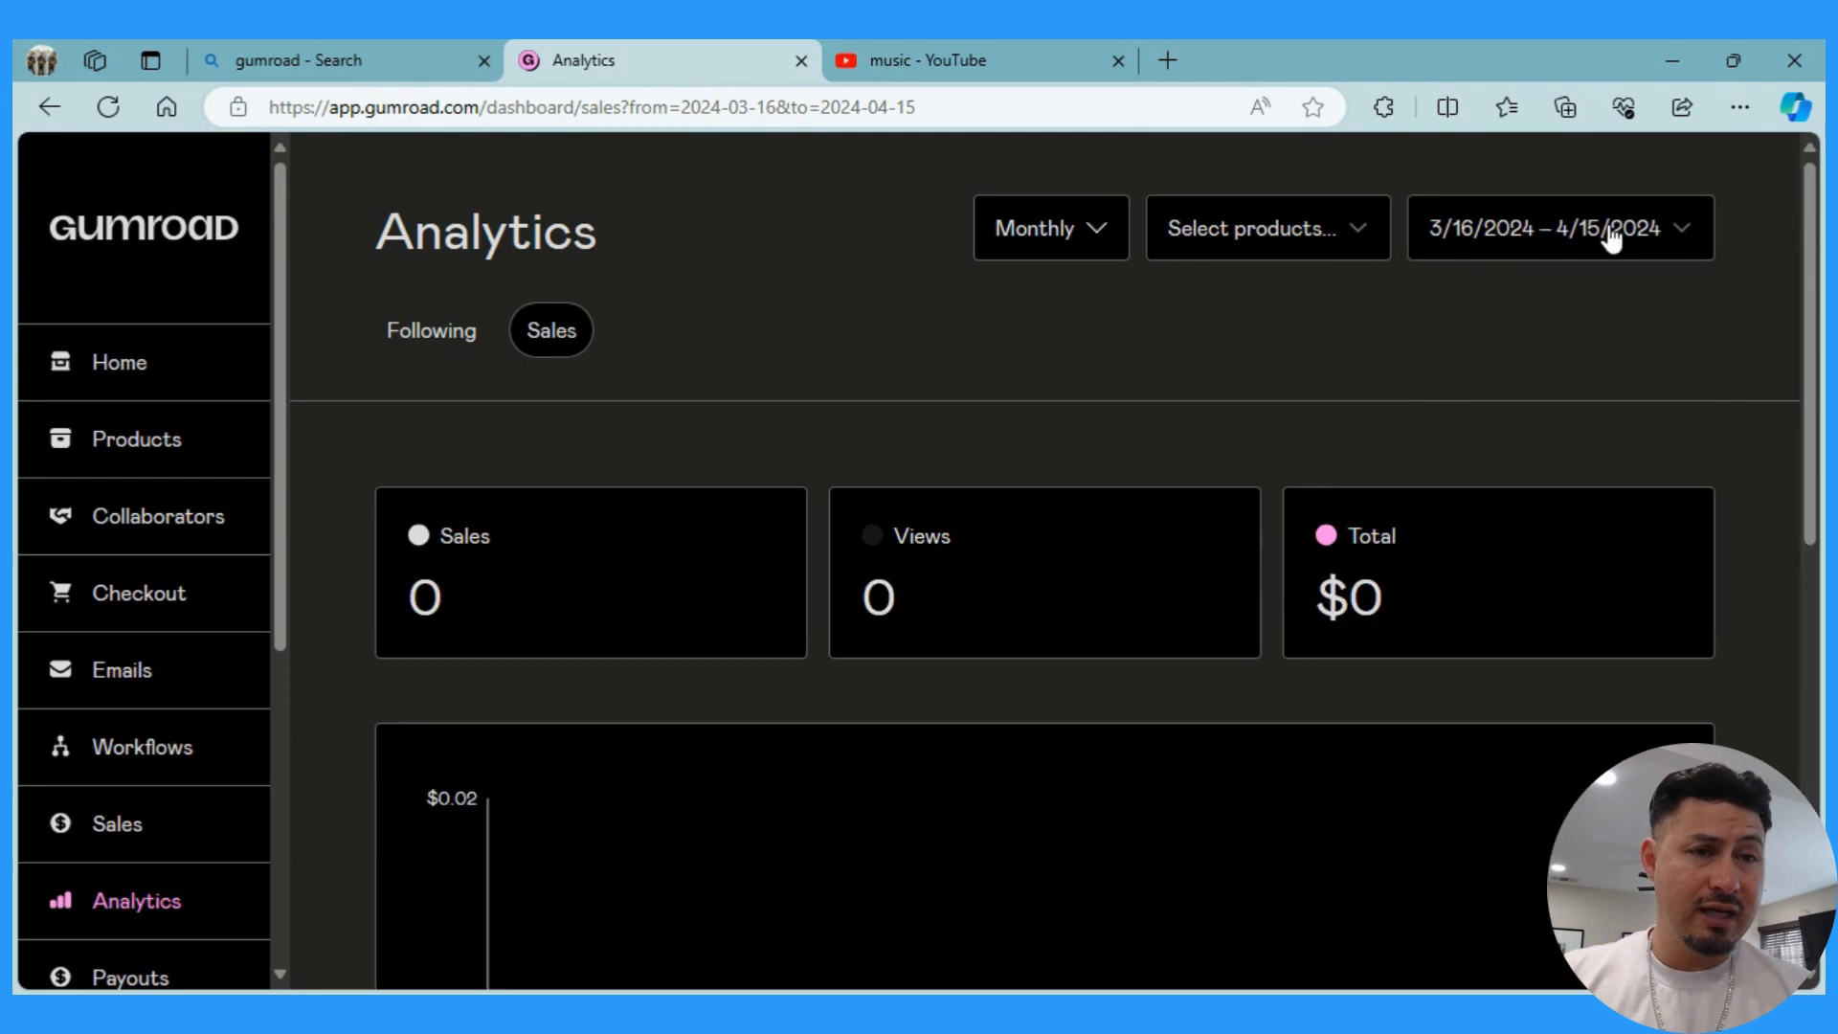
click(1611, 236)
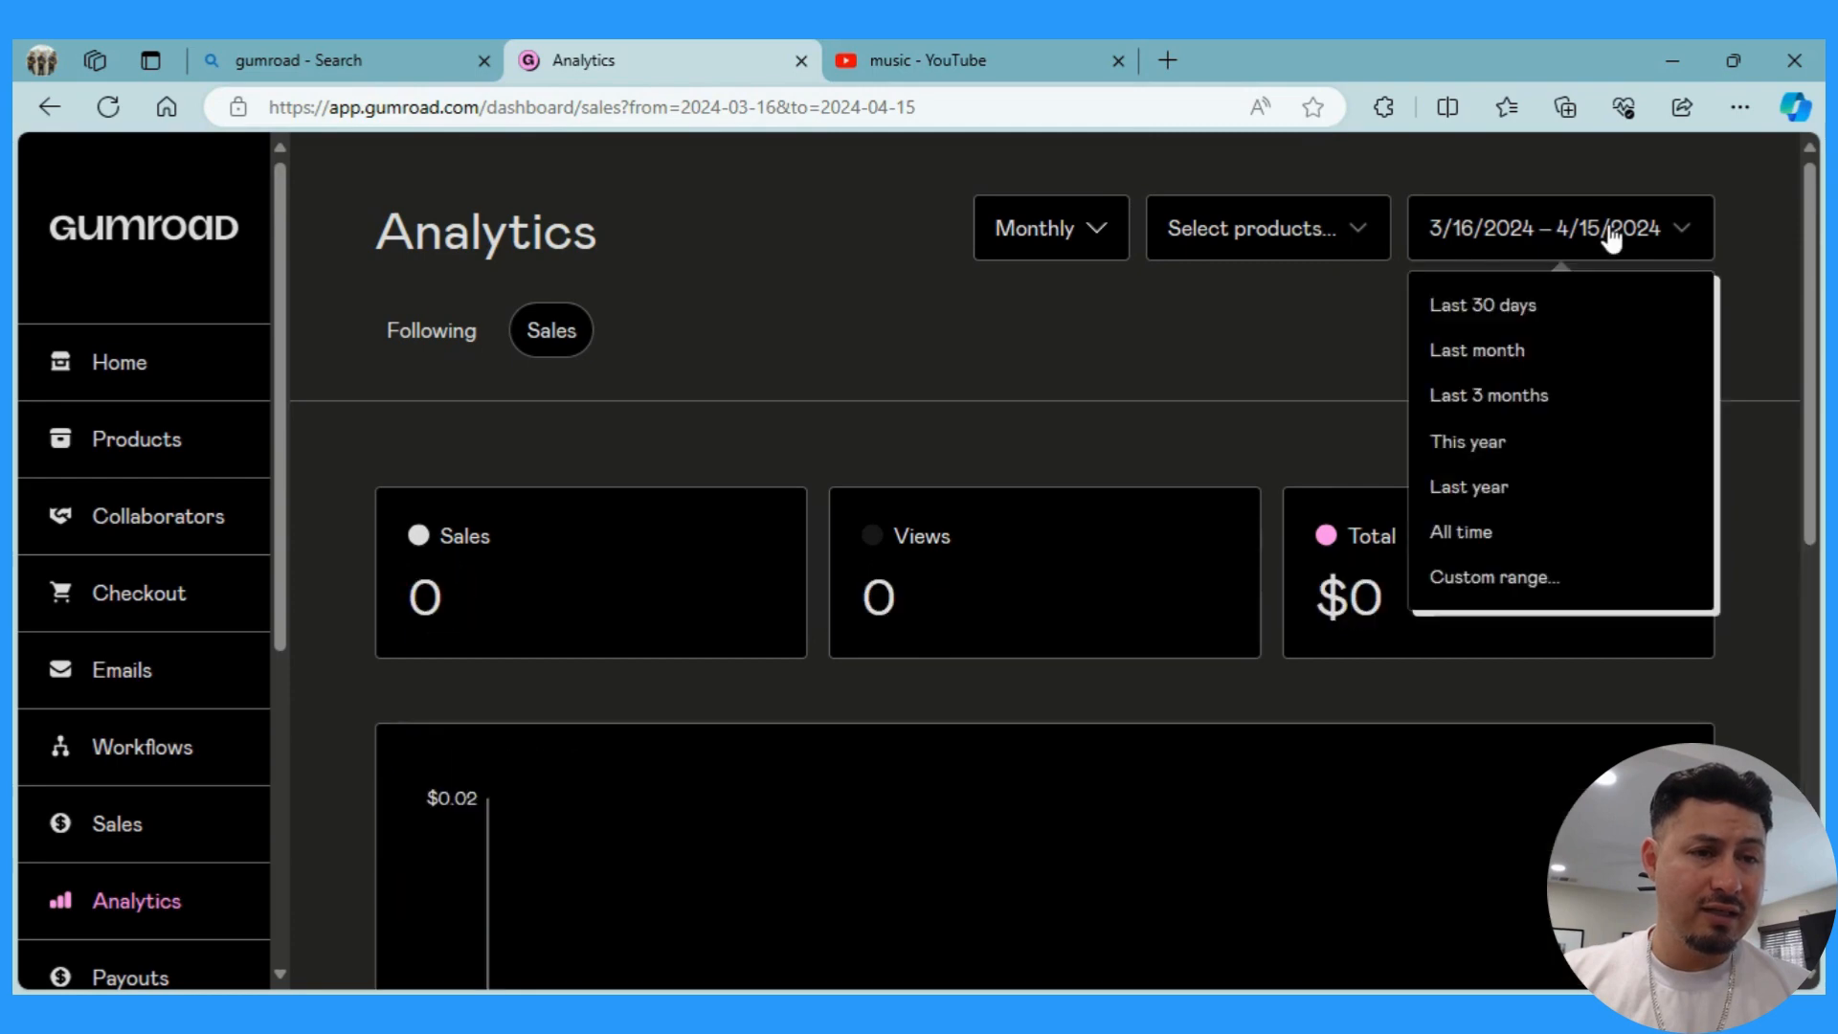
click(1507, 536)
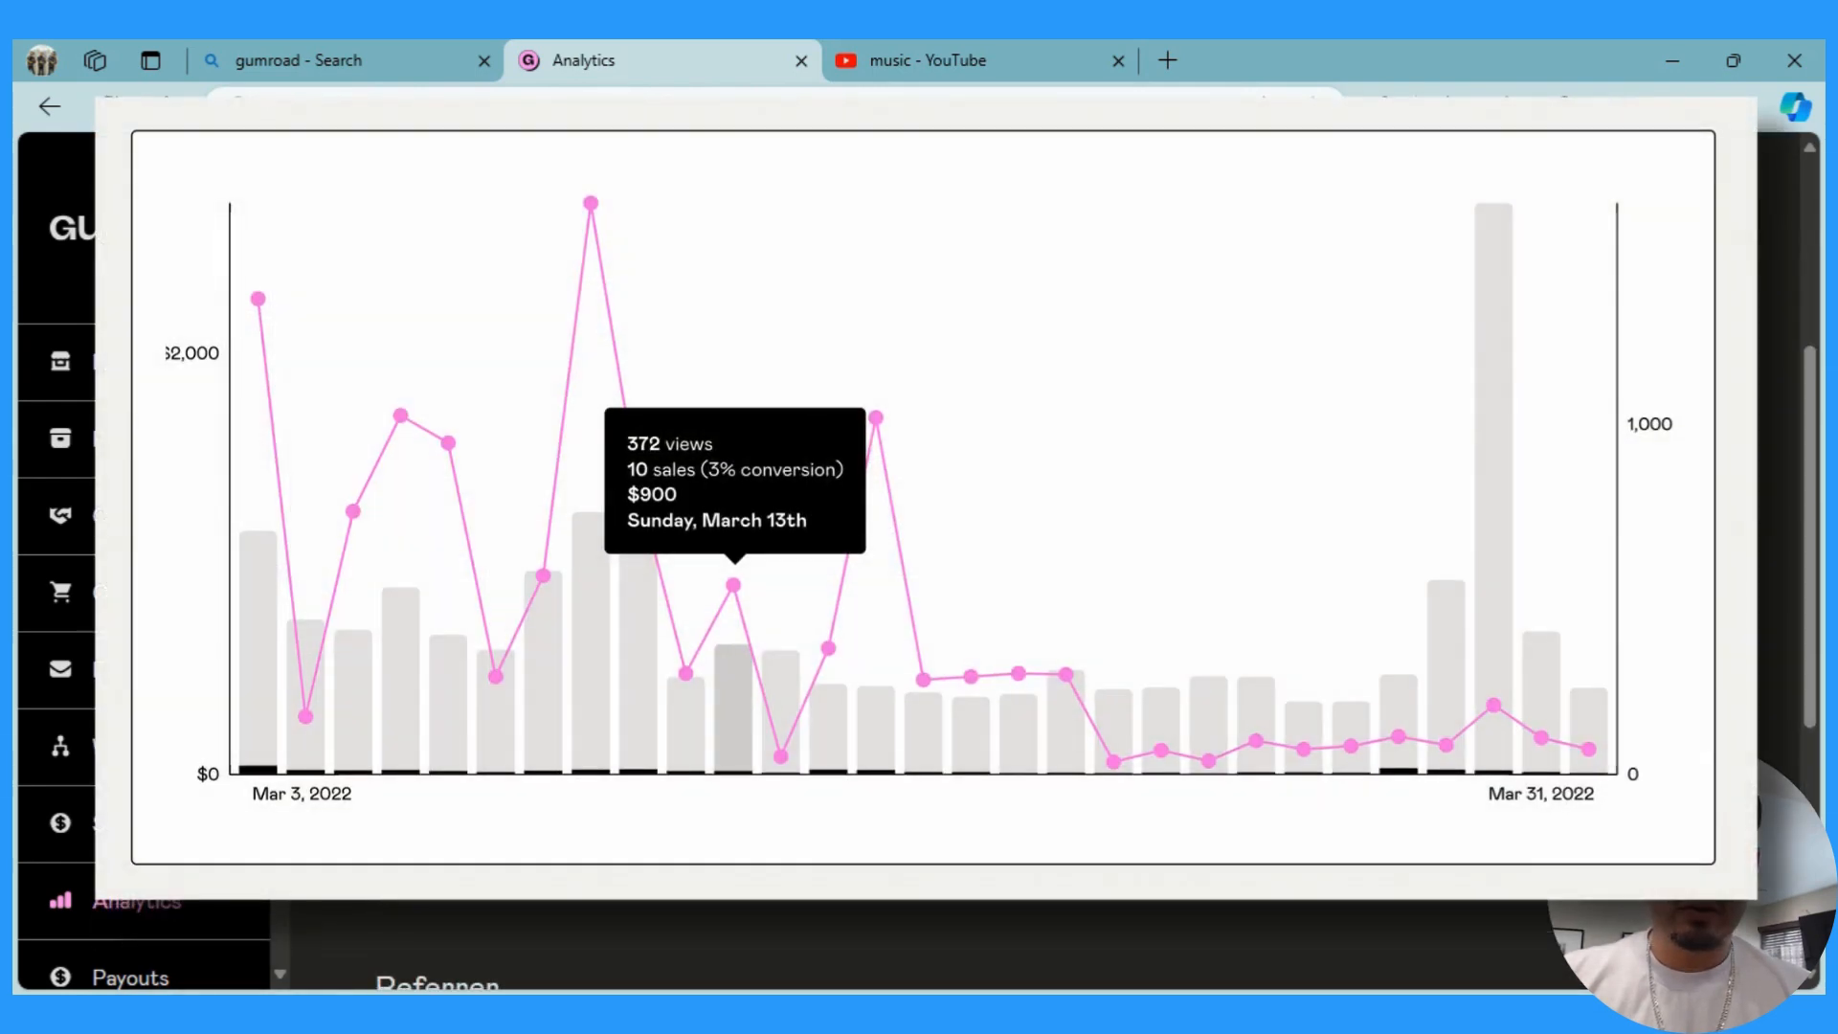
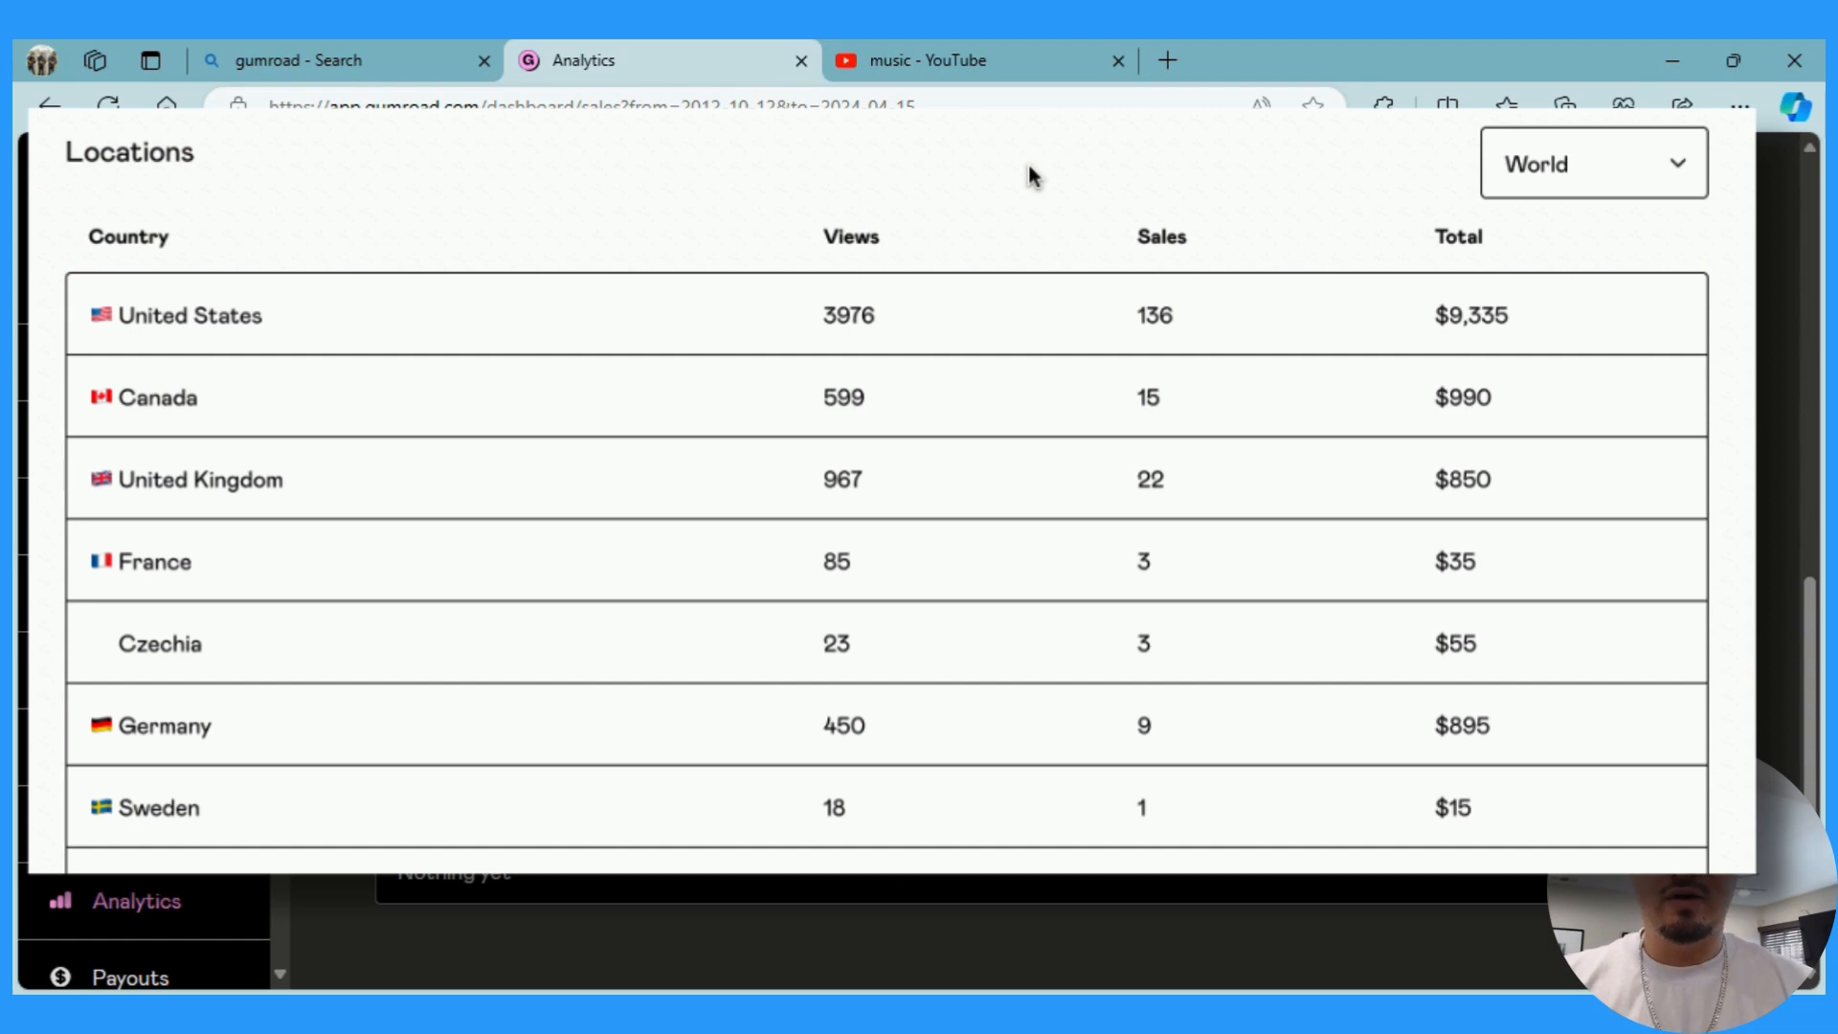
scroll(1568, 743, up, 3)
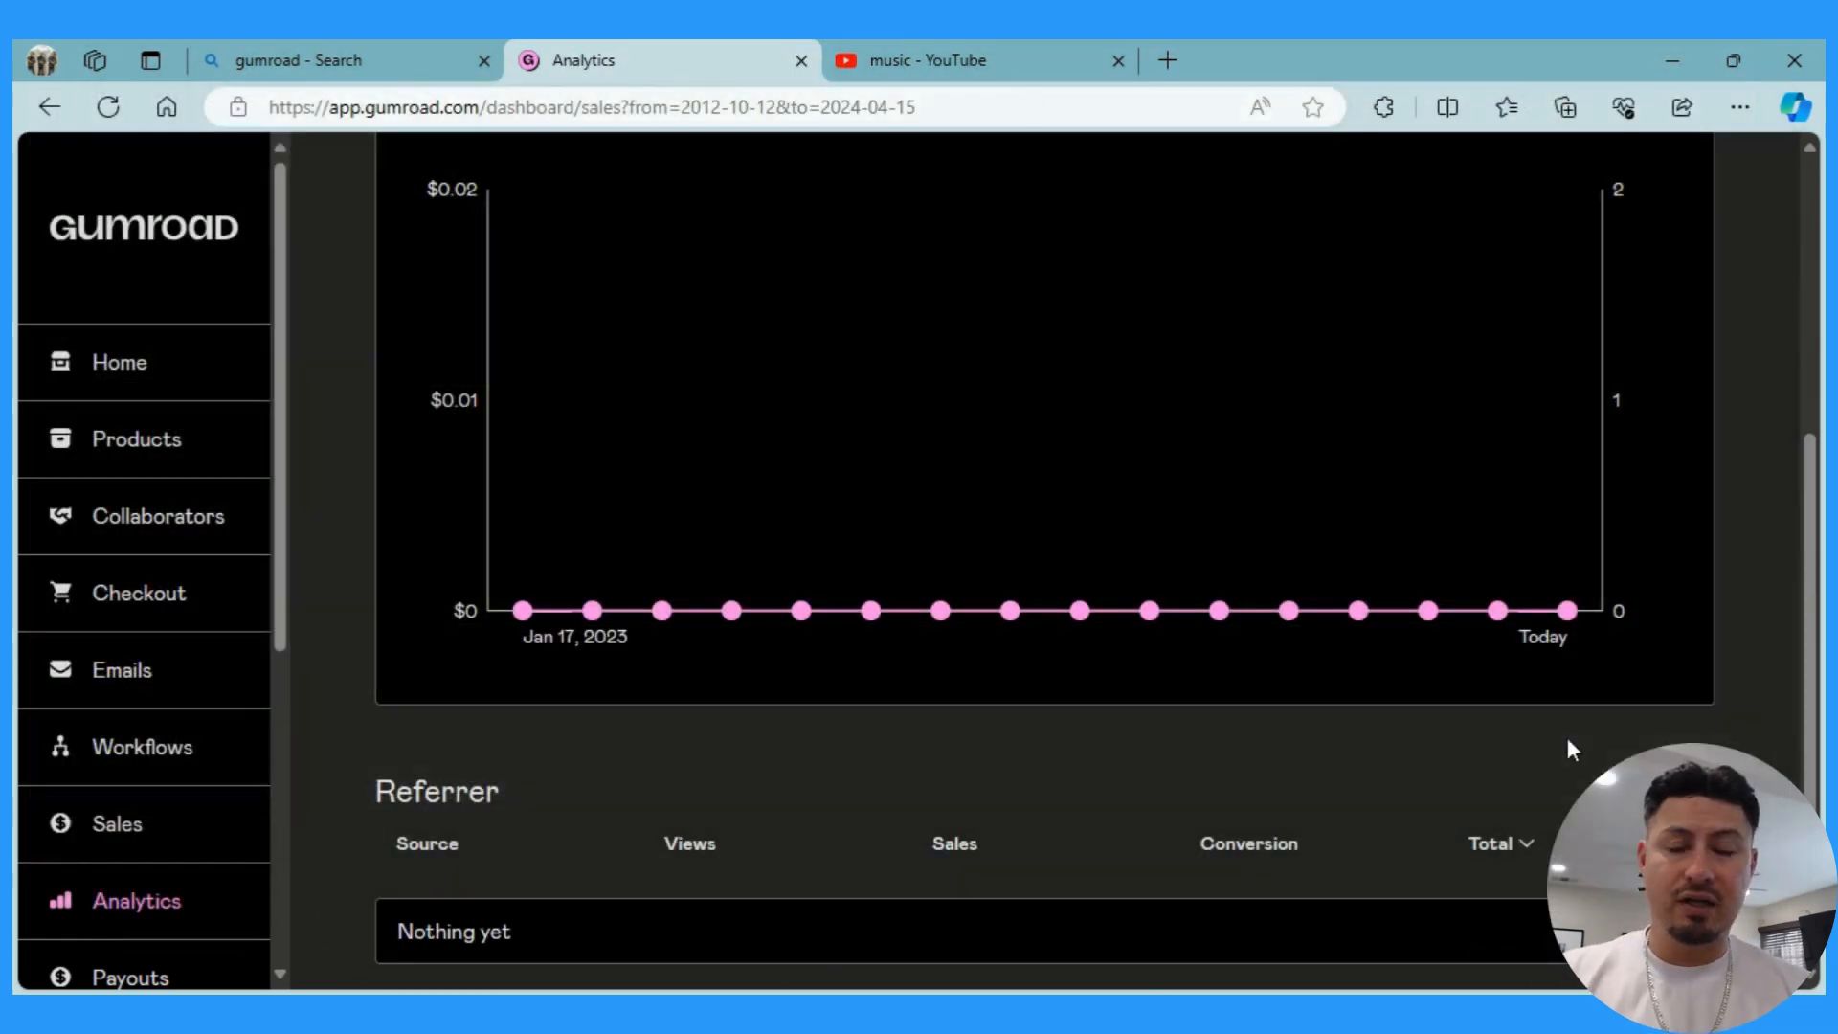
scroll(1566, 737, down, 3)
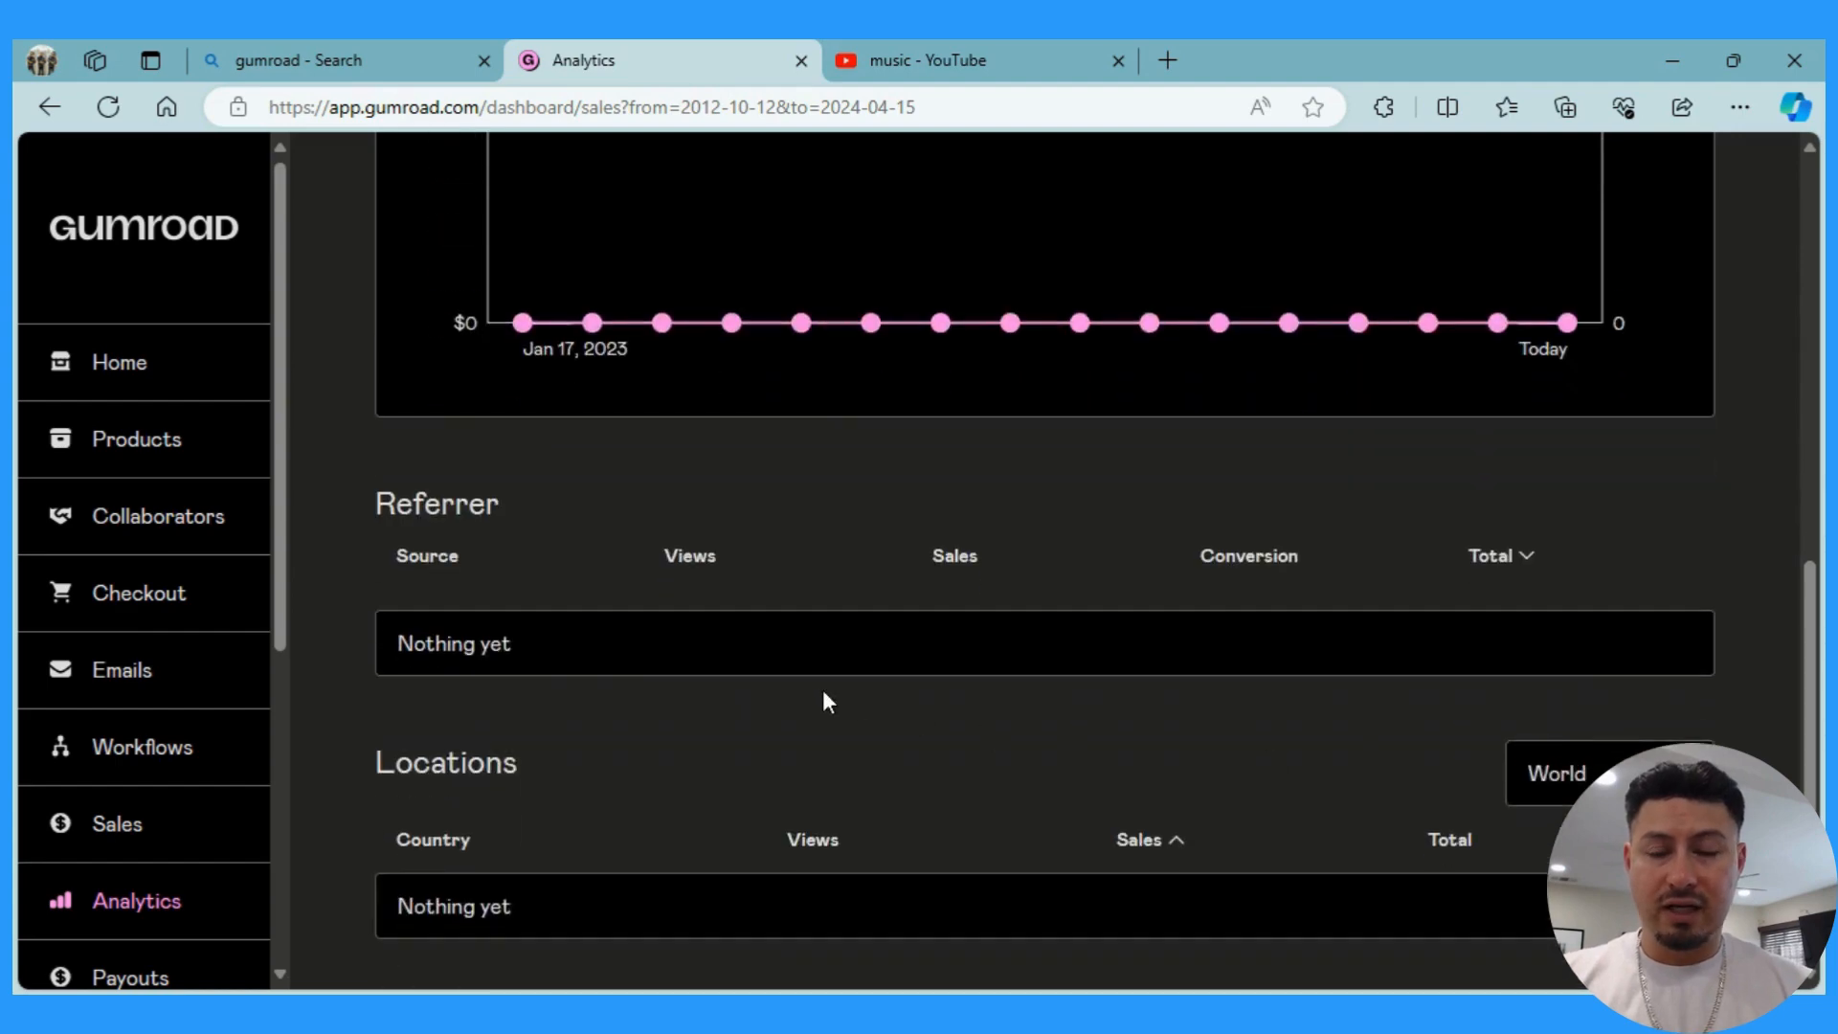
Open the Emails page from the getting-started item about the first email blast and examine its sections and email creation options.
click(123, 365)
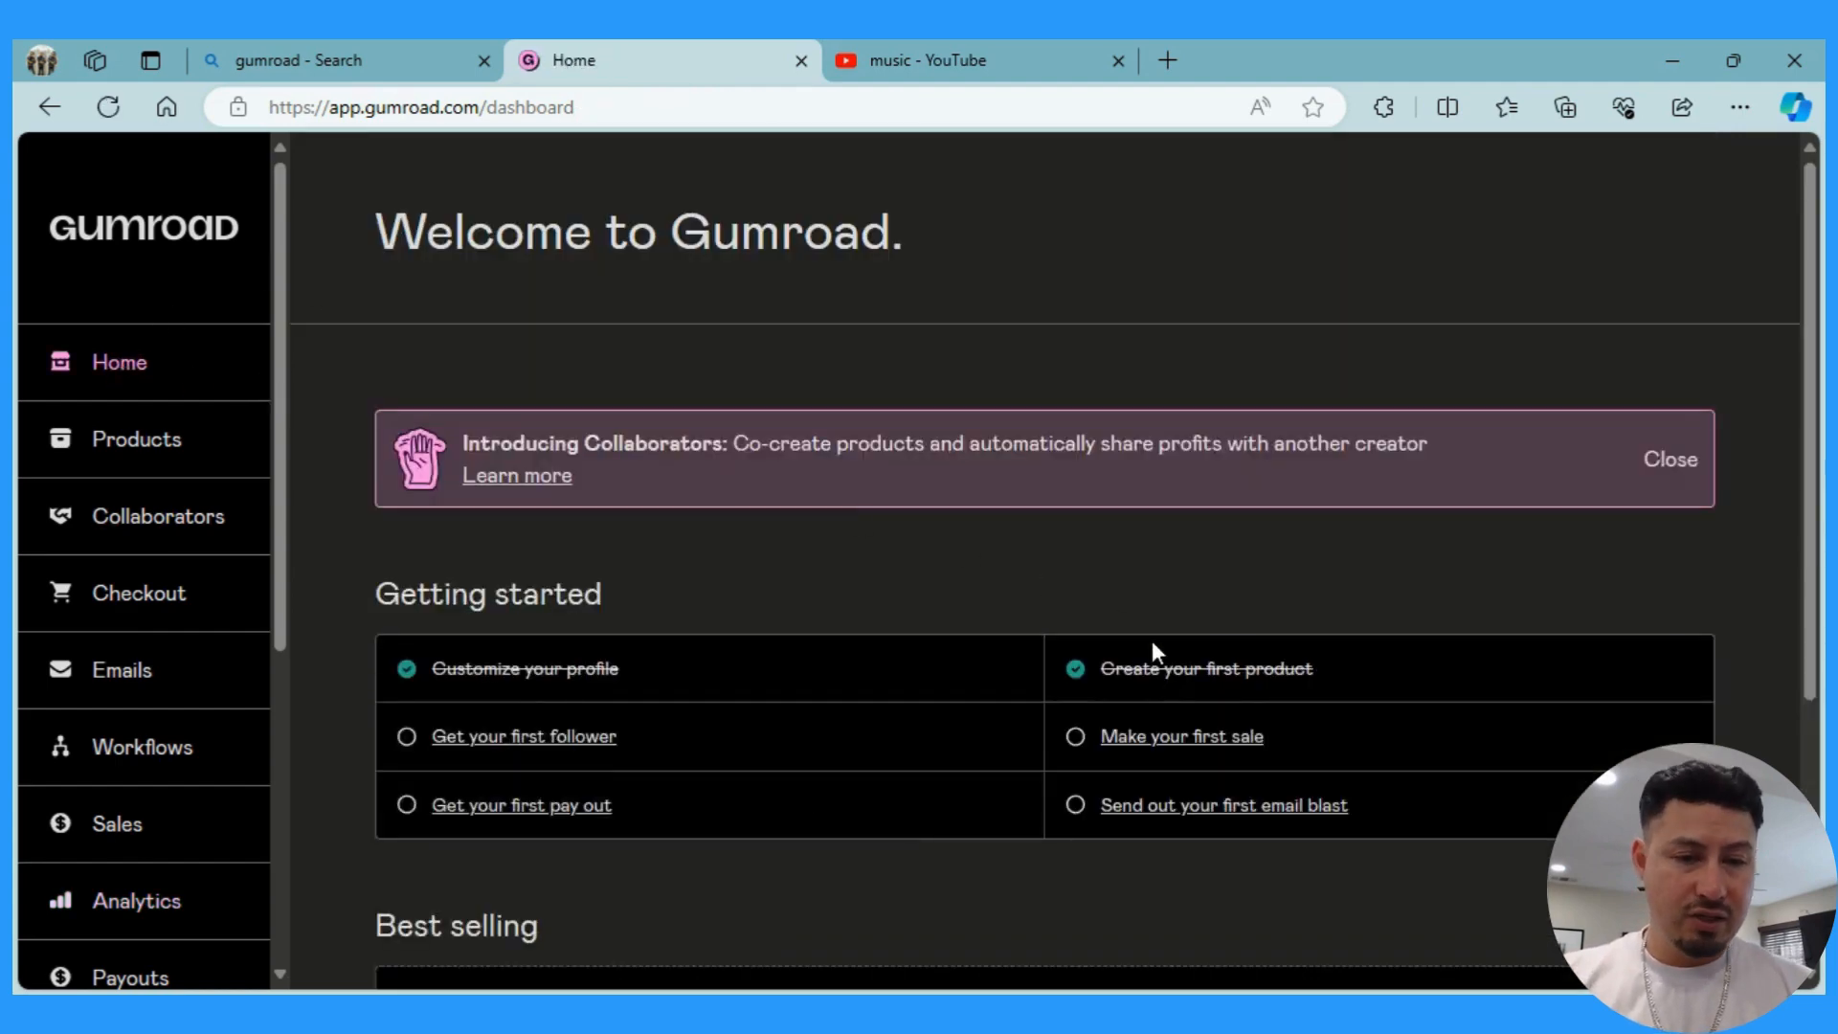
scroll(1153, 644, down, 2)
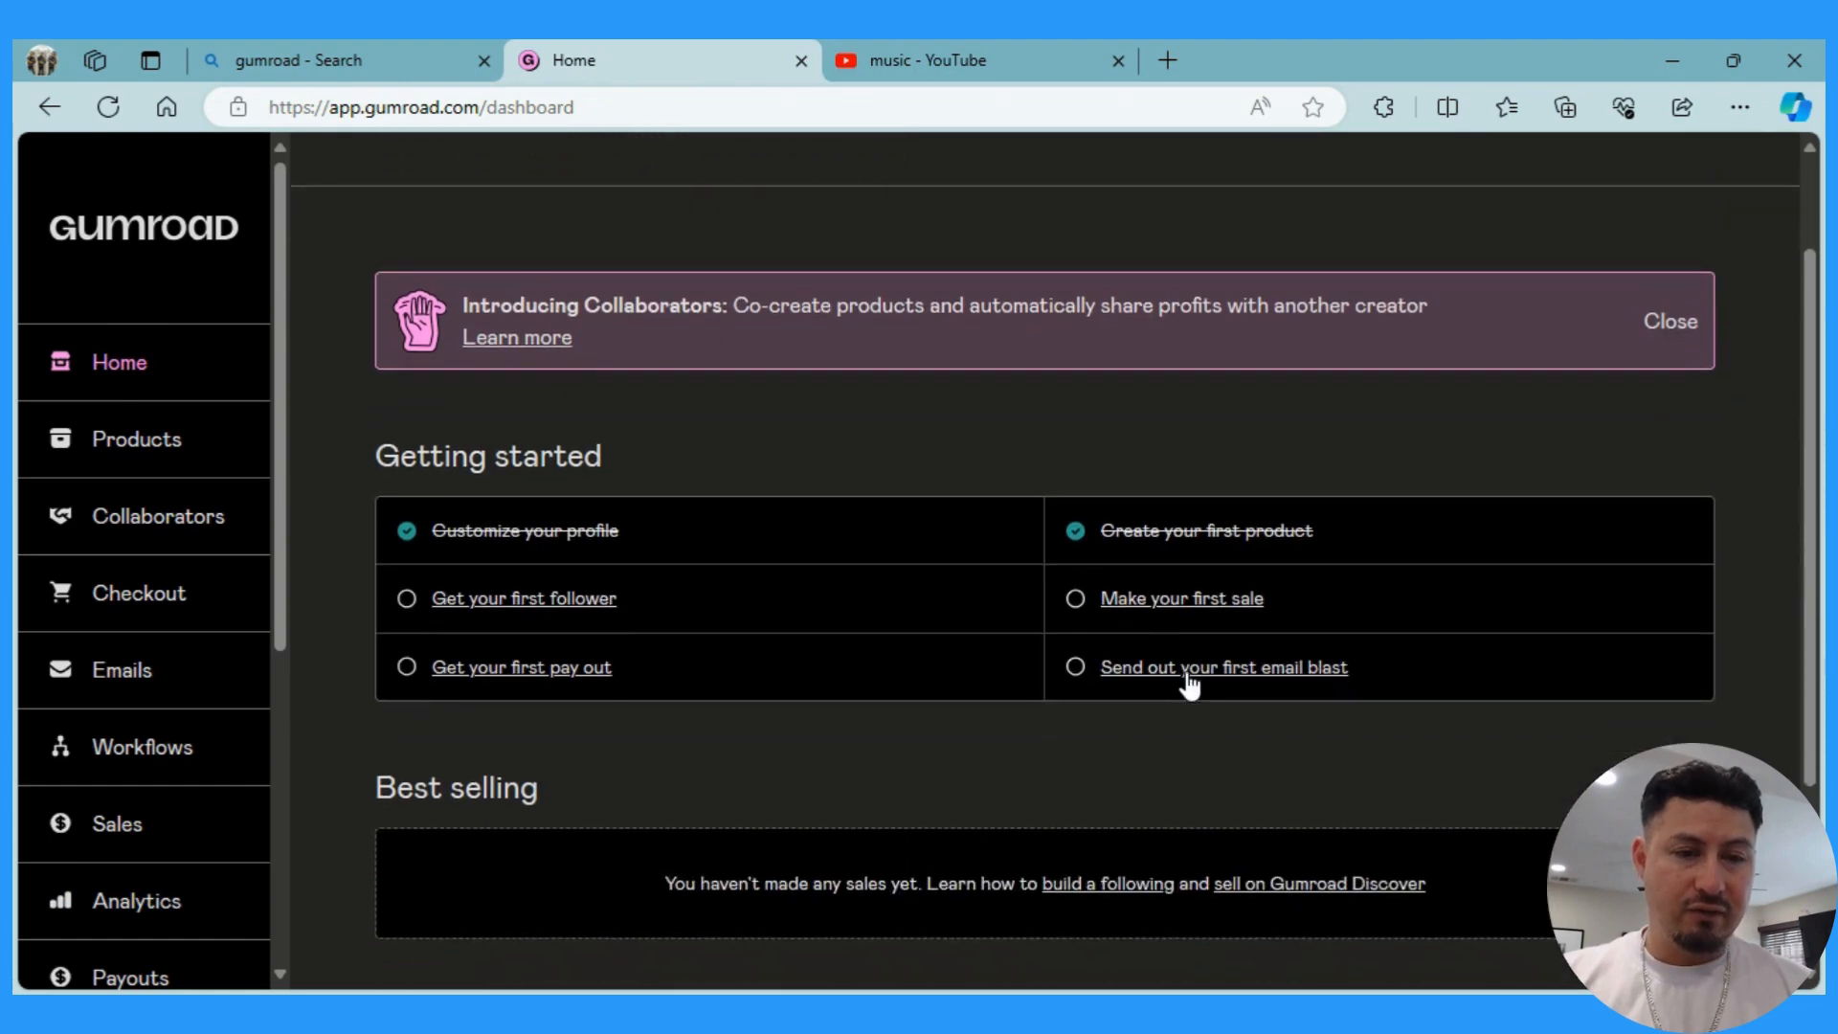
click(1188, 670)
scroll(1187, 682, down, 3)
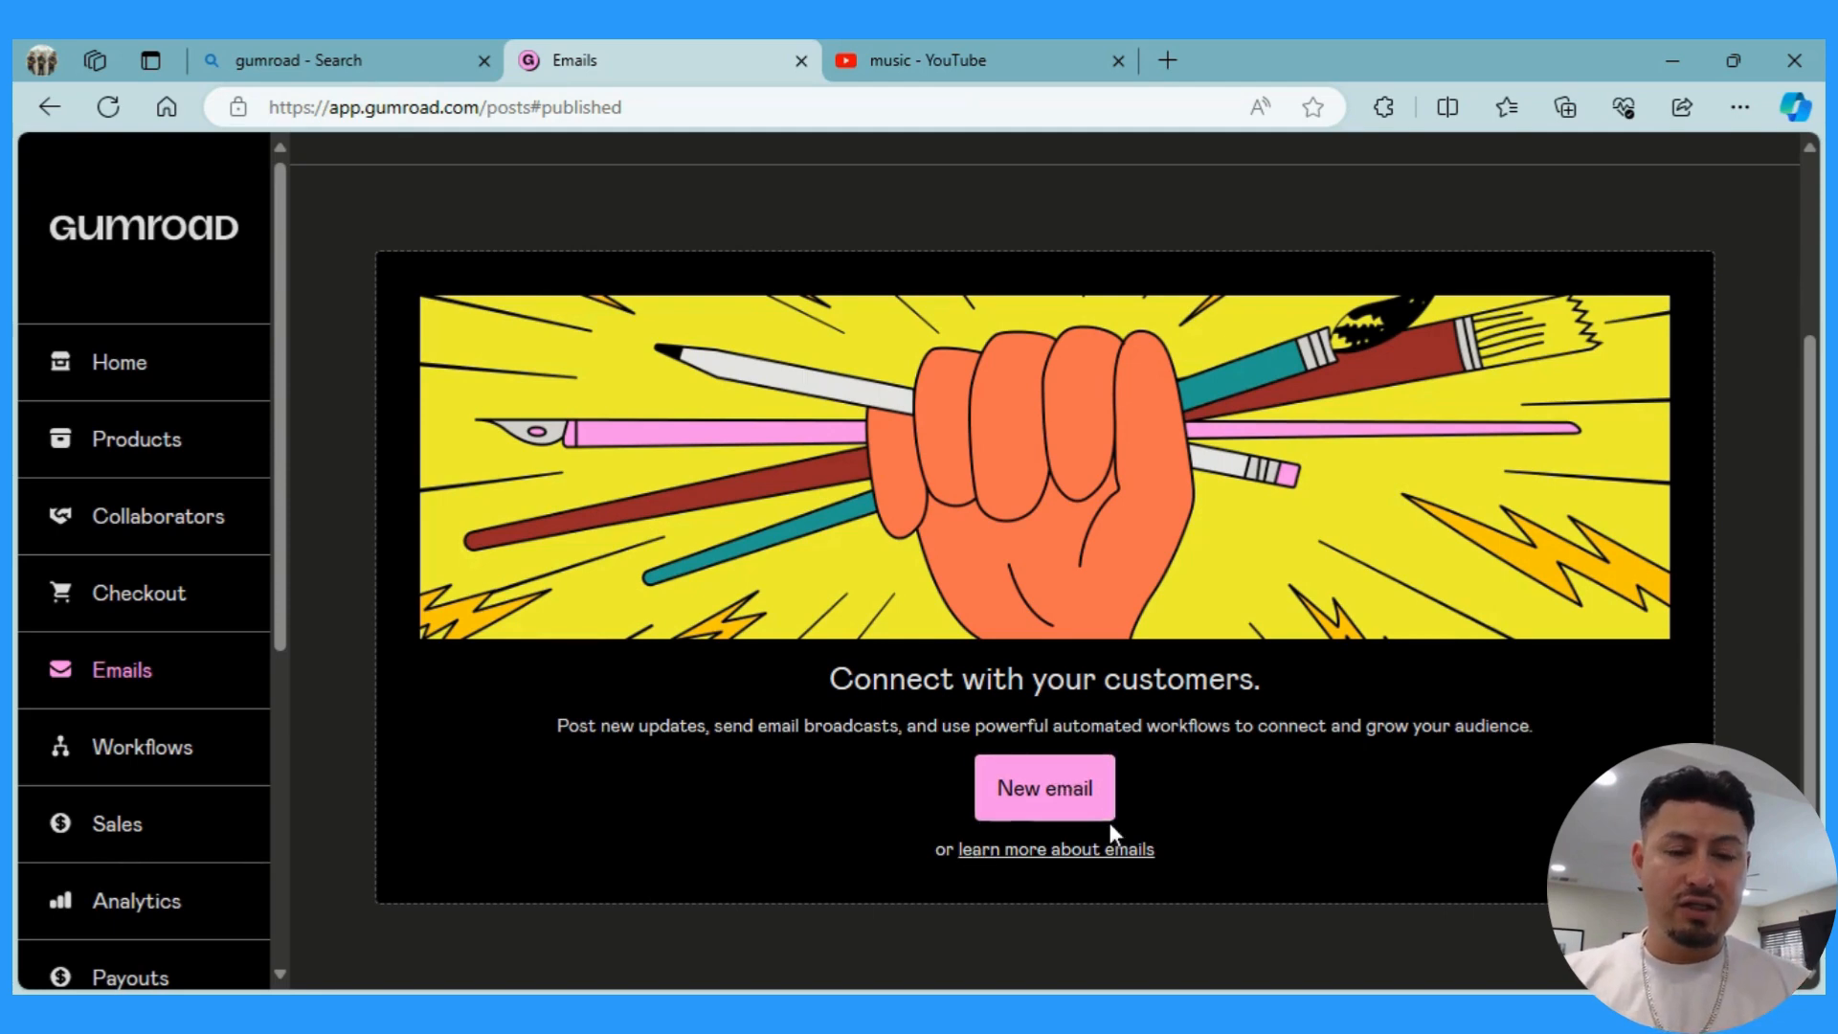
scroll(990, 776, up, 2)
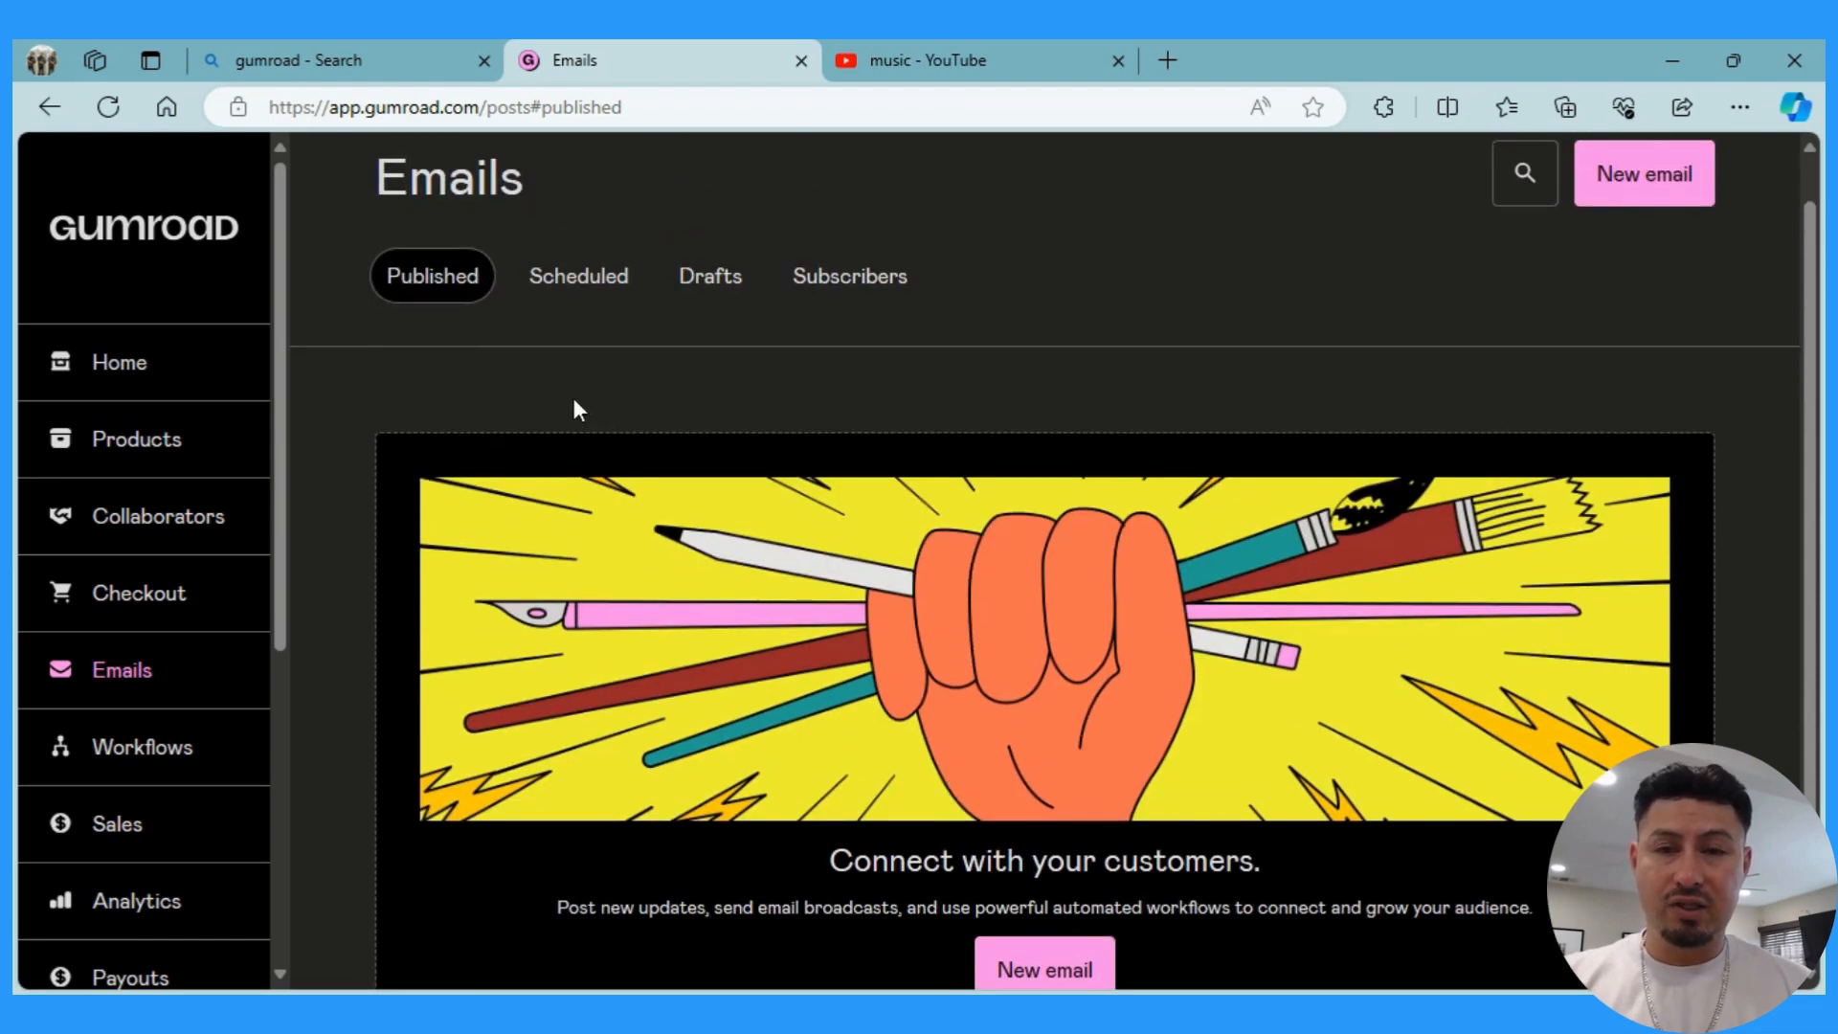
scroll(574, 402, down, 2)
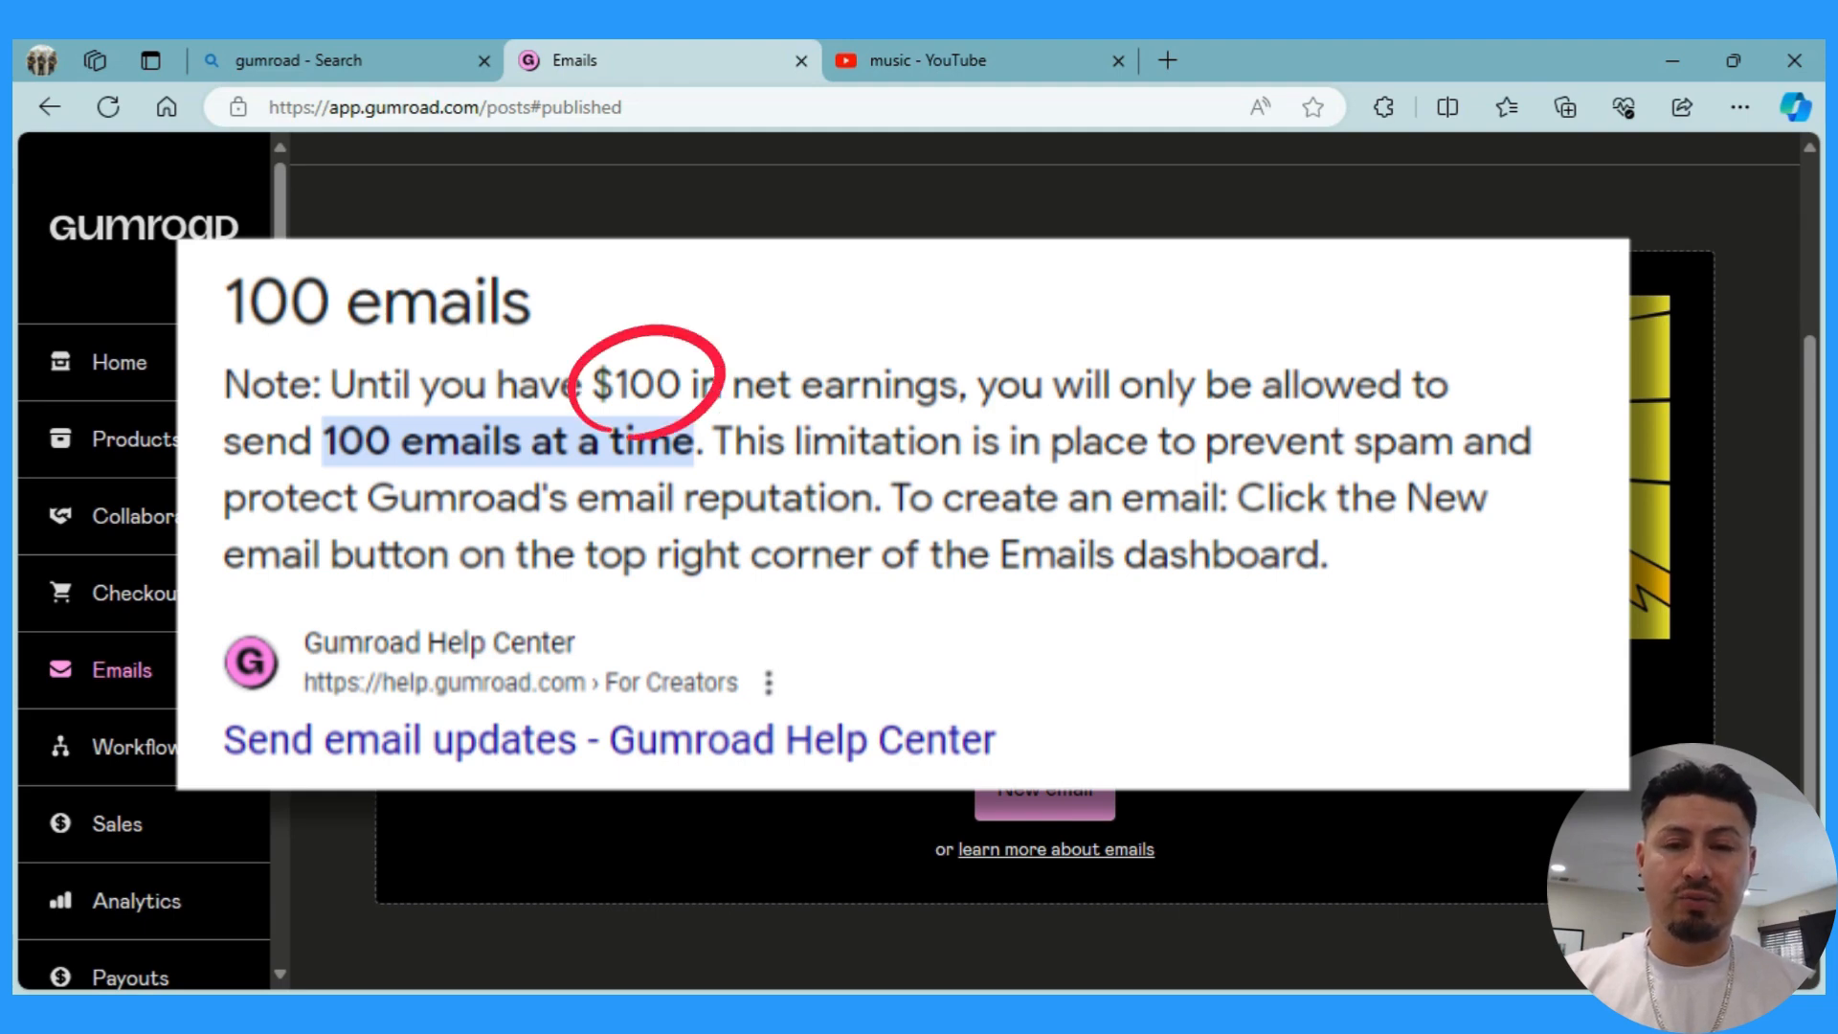
scroll(1043, 565, up, 2)
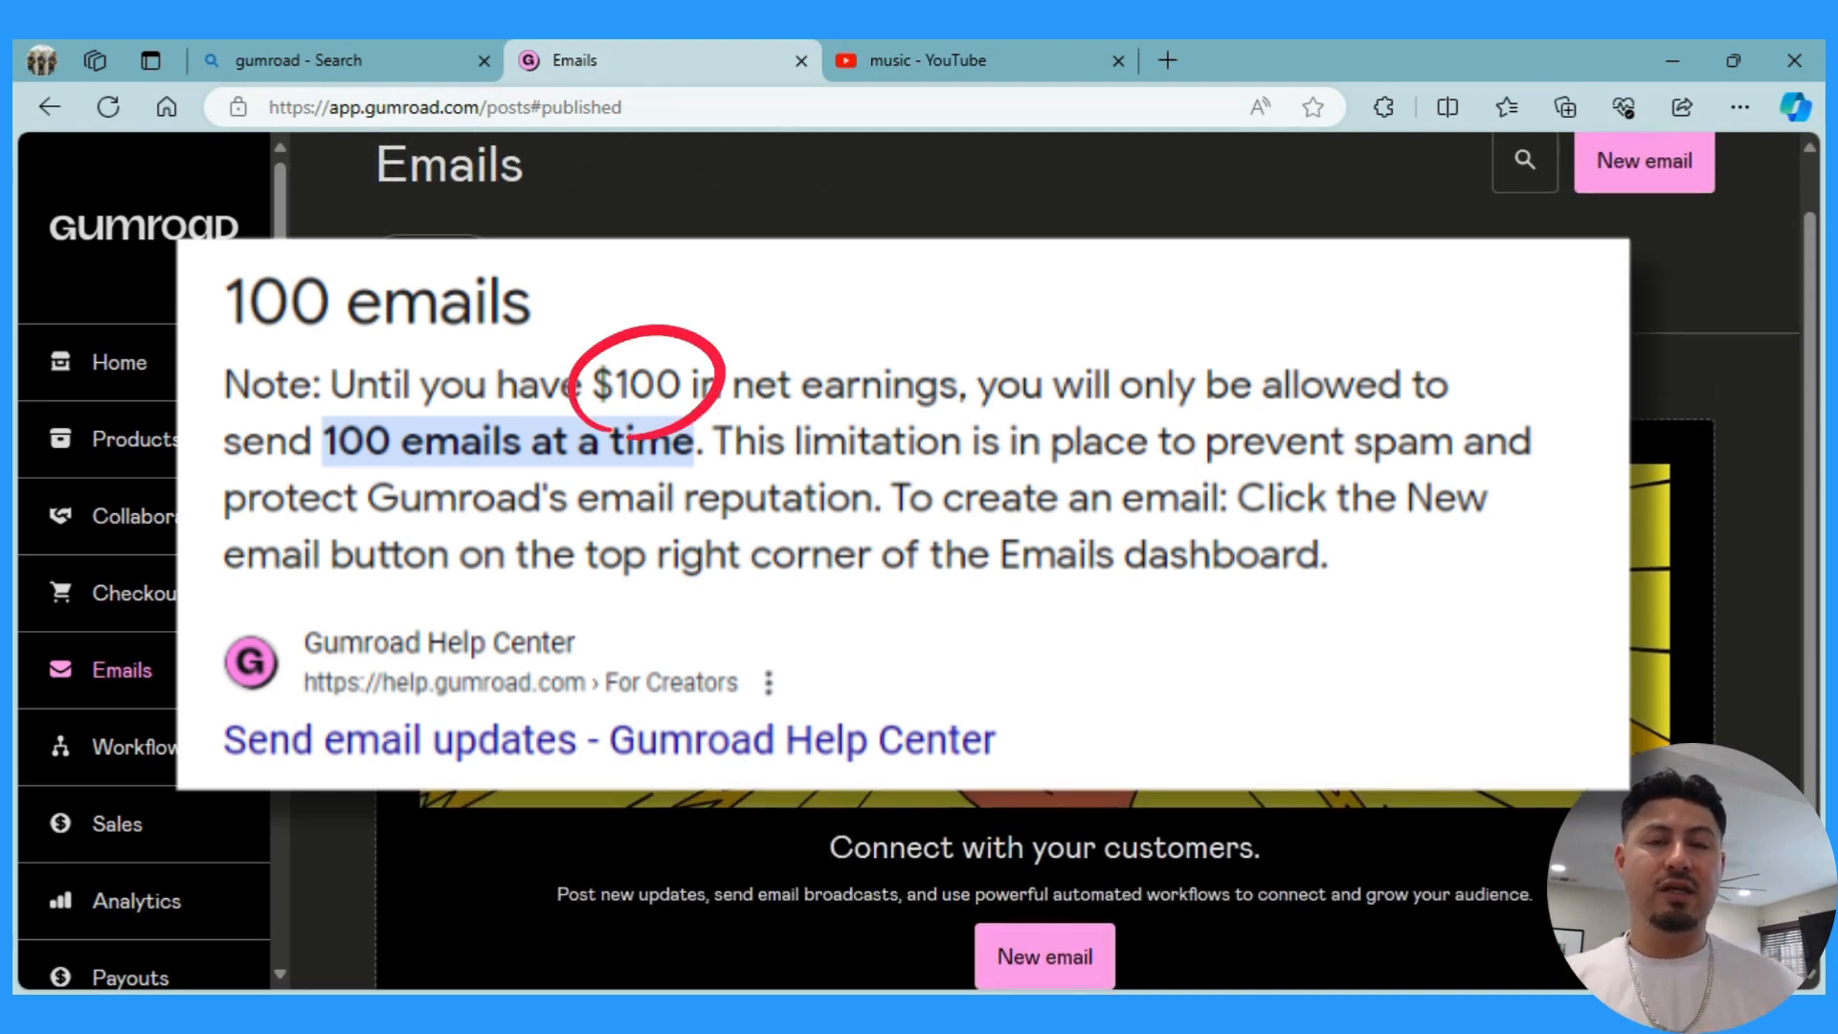
scroll(1044, 565, up, 1)
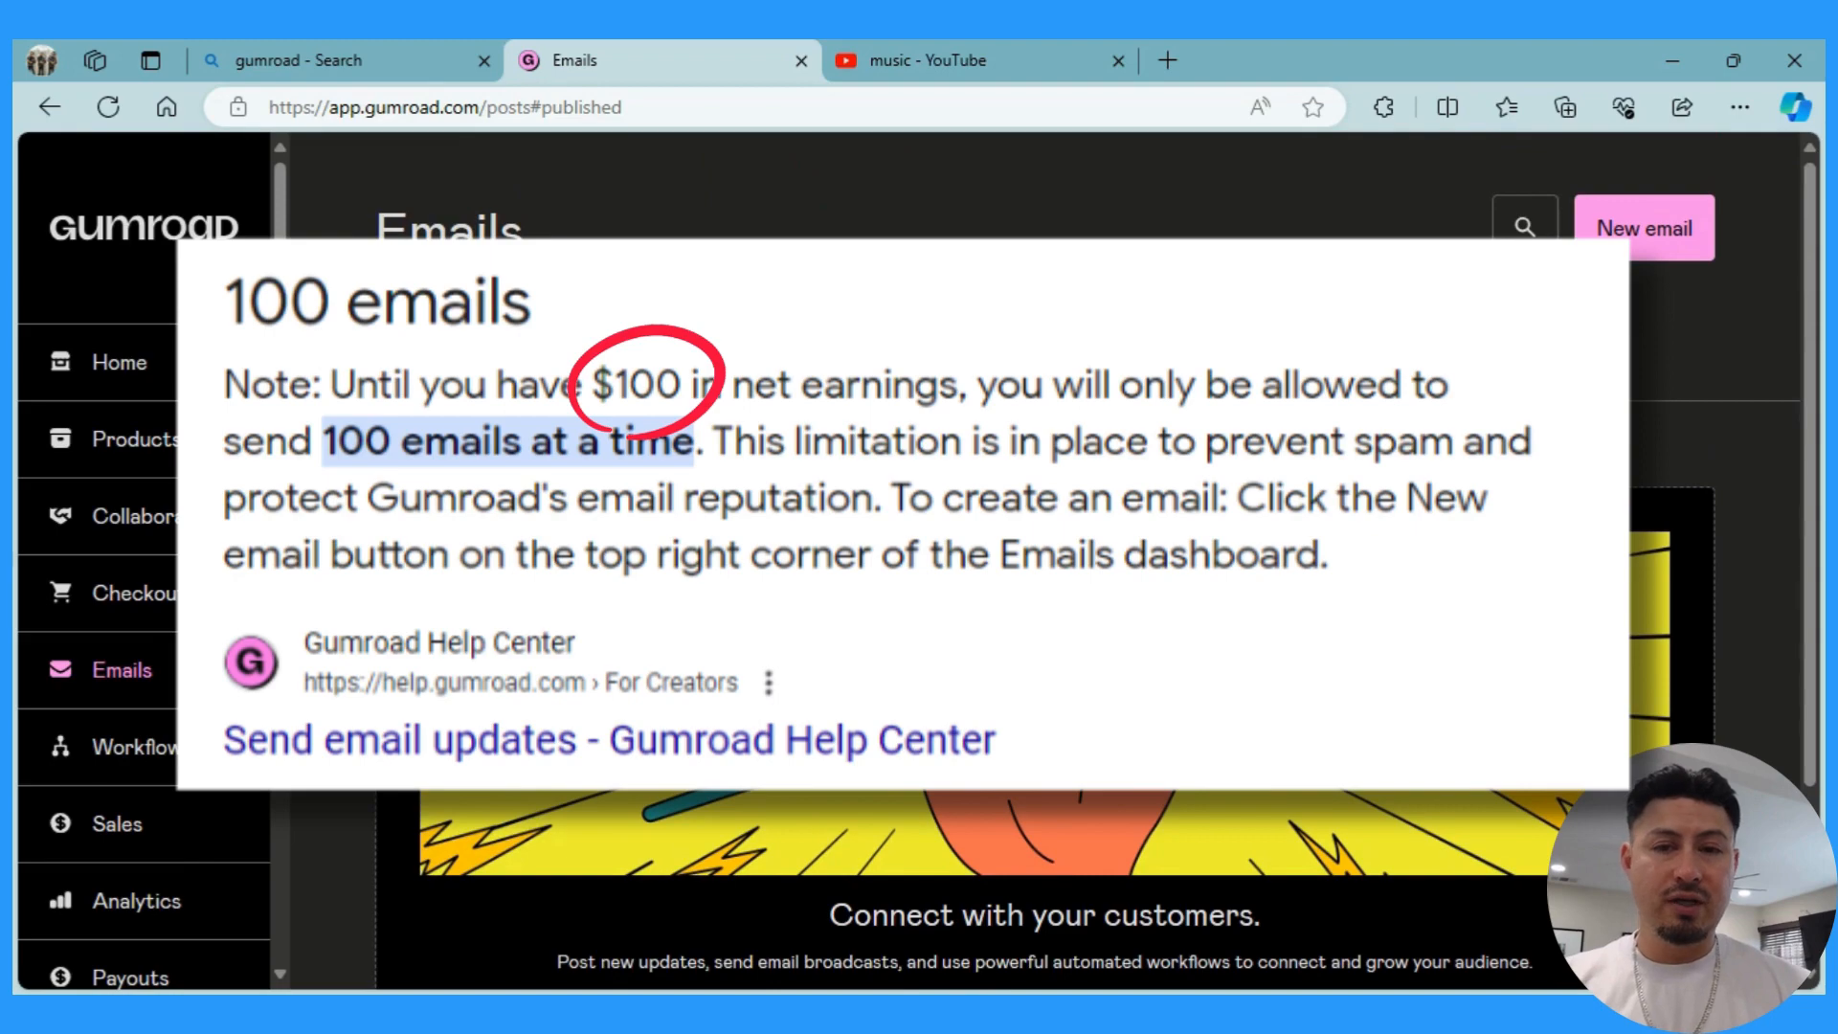
scroll(1044, 565, down, 3)
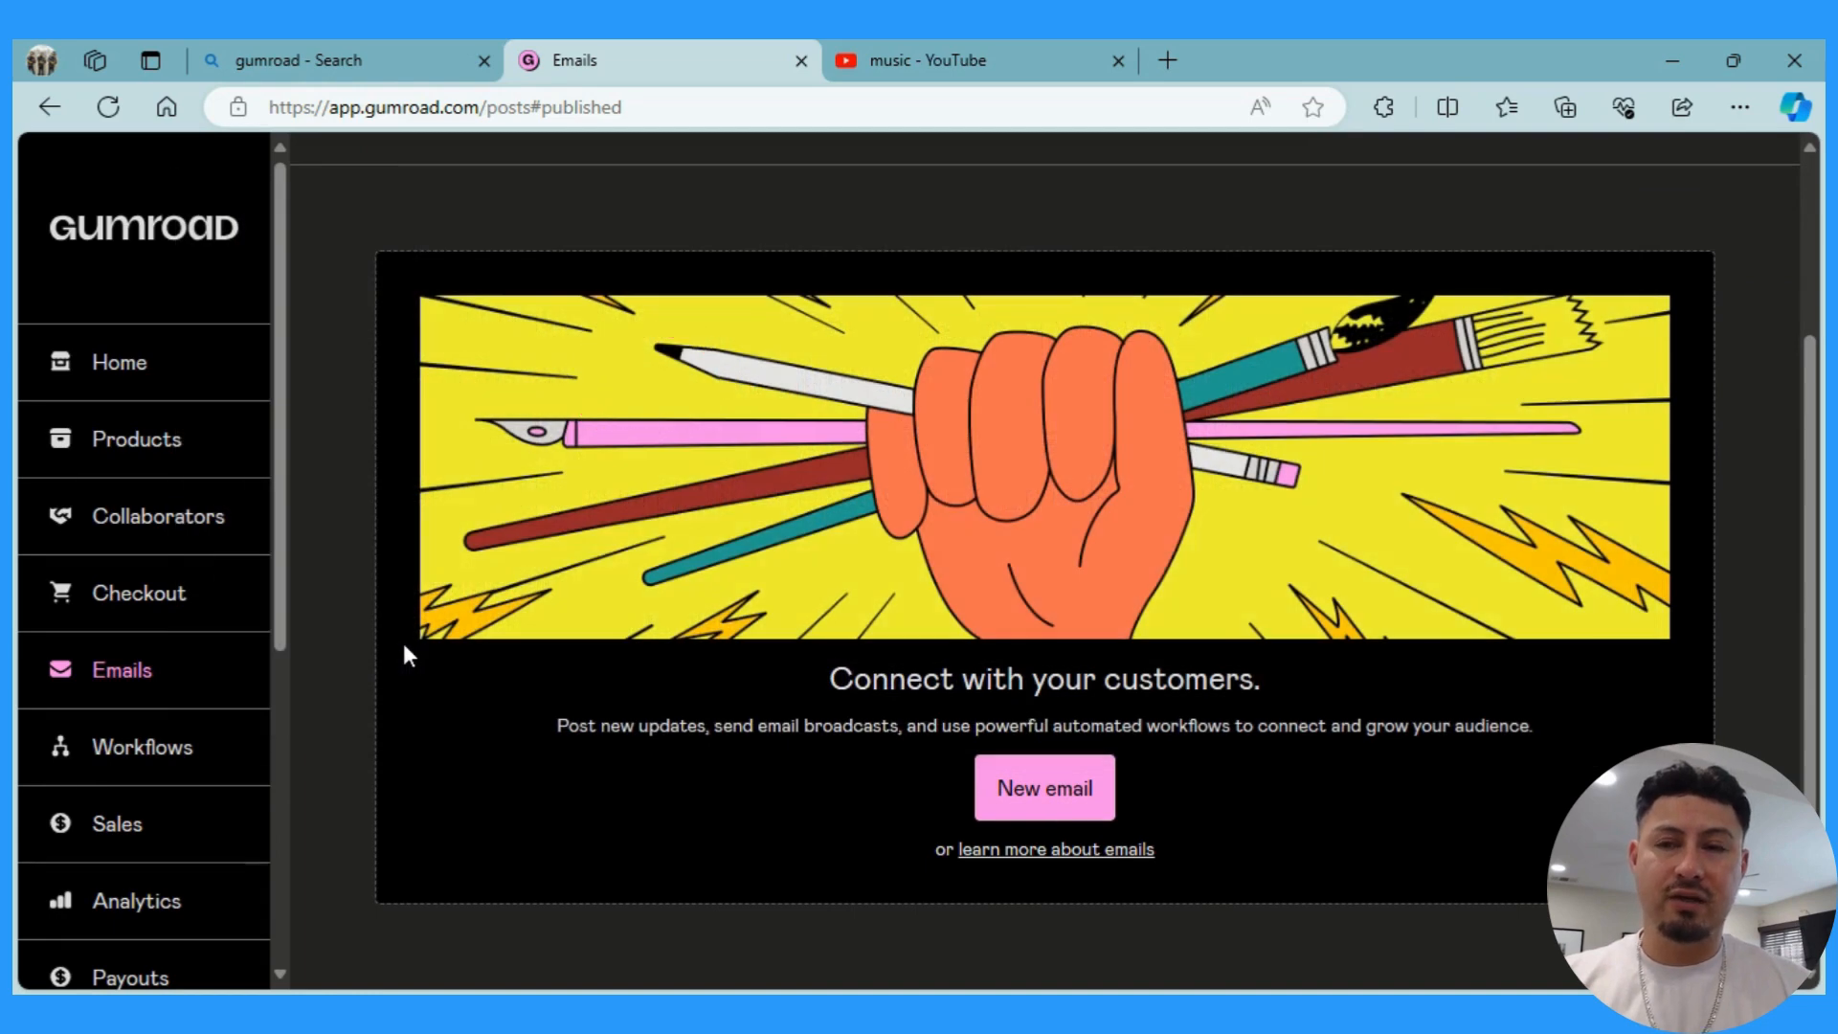
scroll(402, 646, up, 3)
scroll(404, 654, up, 1)
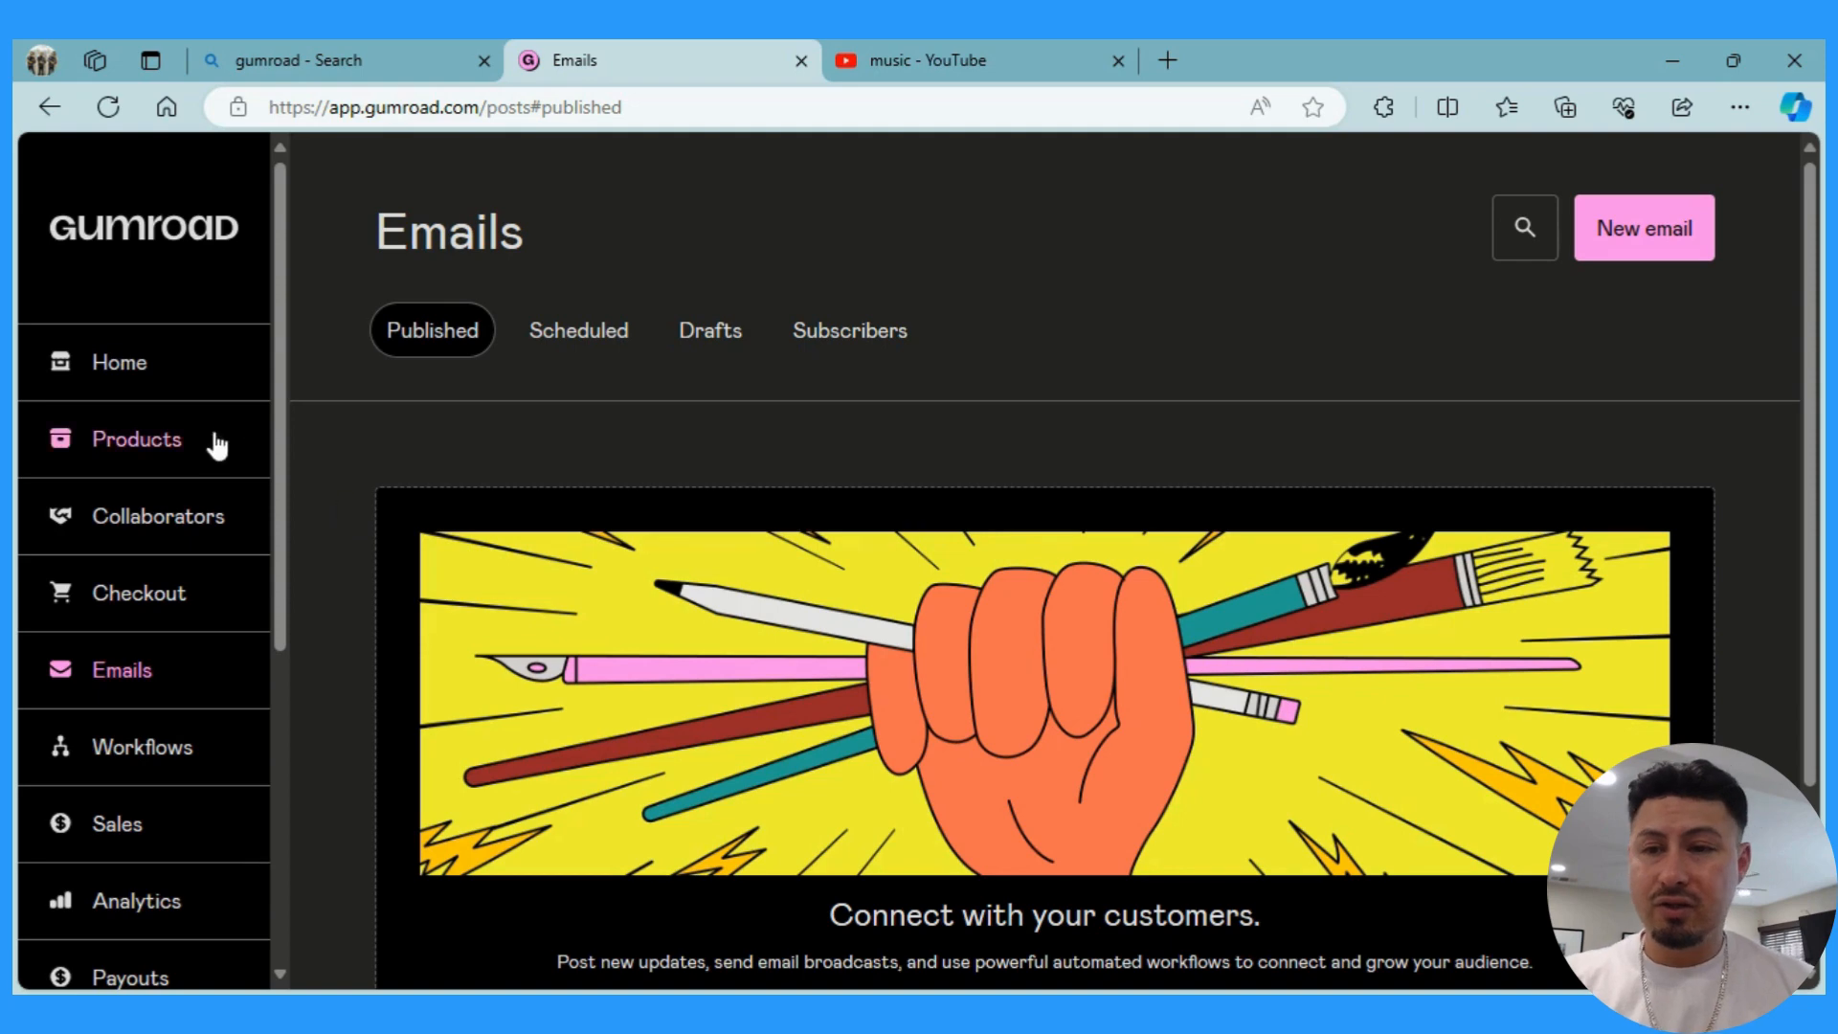
View the products list with the published product and open the Workflows page.
click(164, 441)
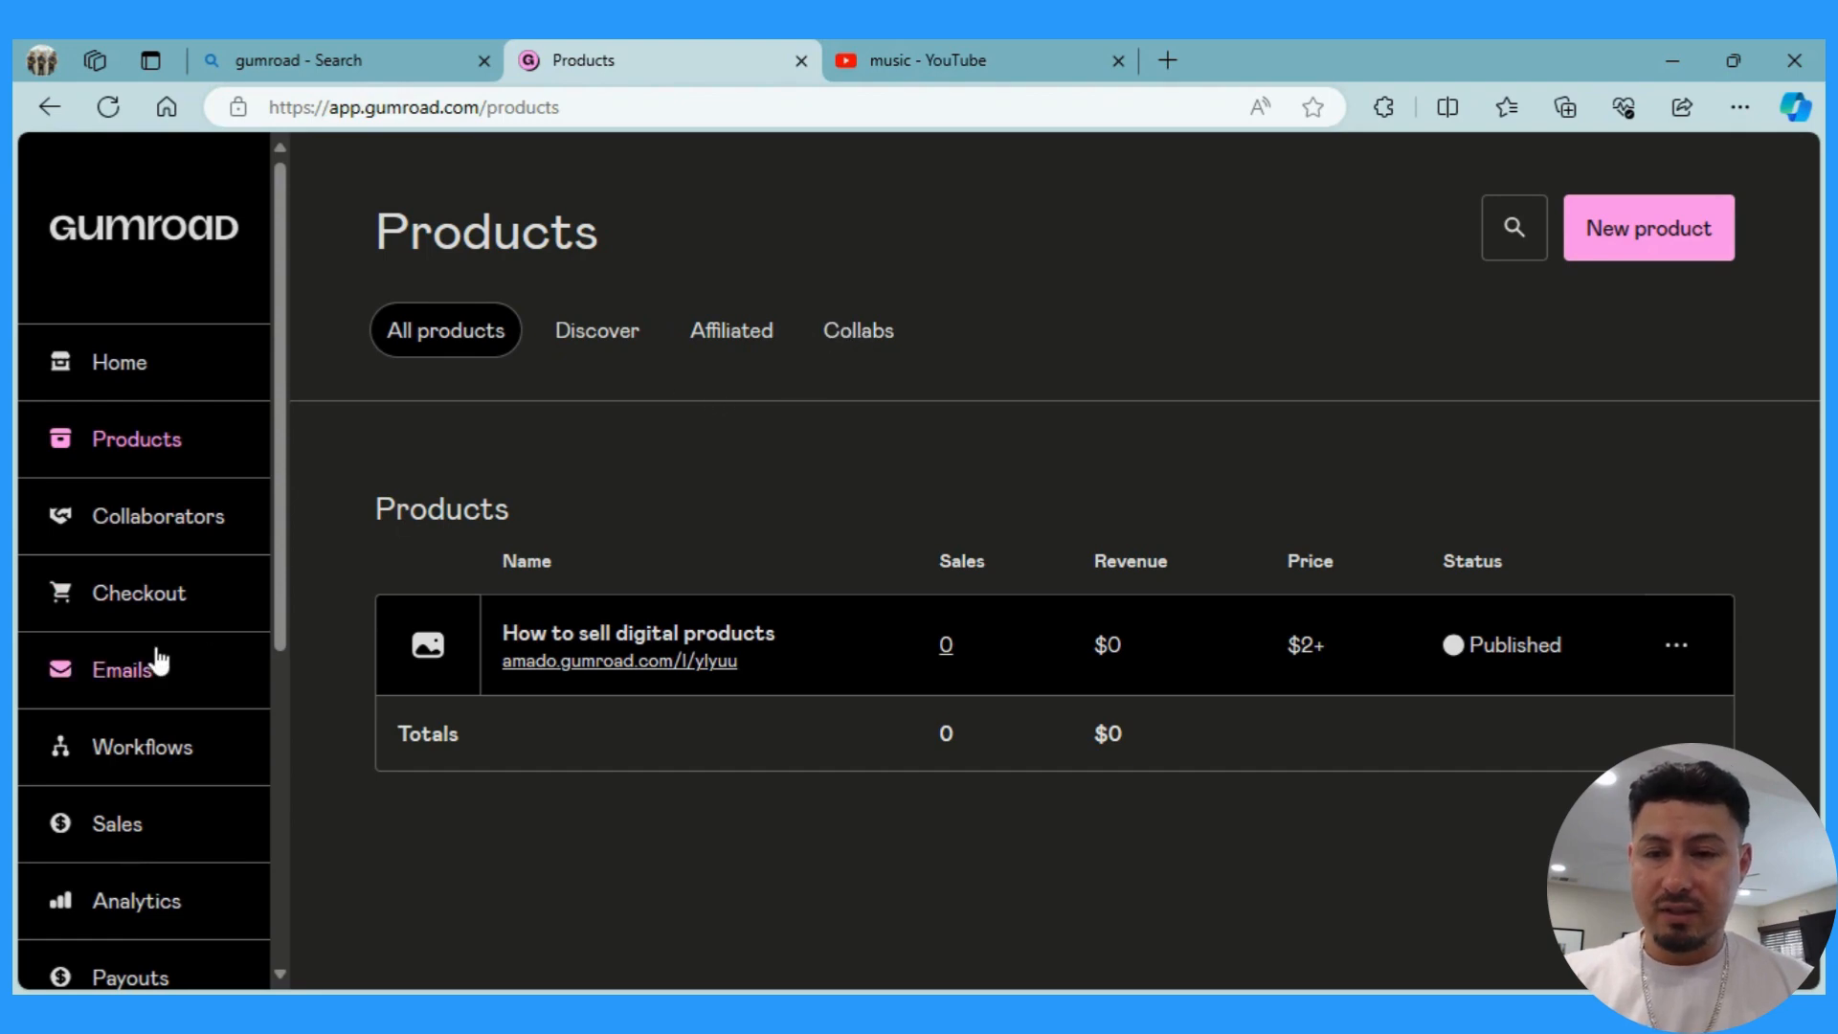
scroll(156, 657, down, 4)
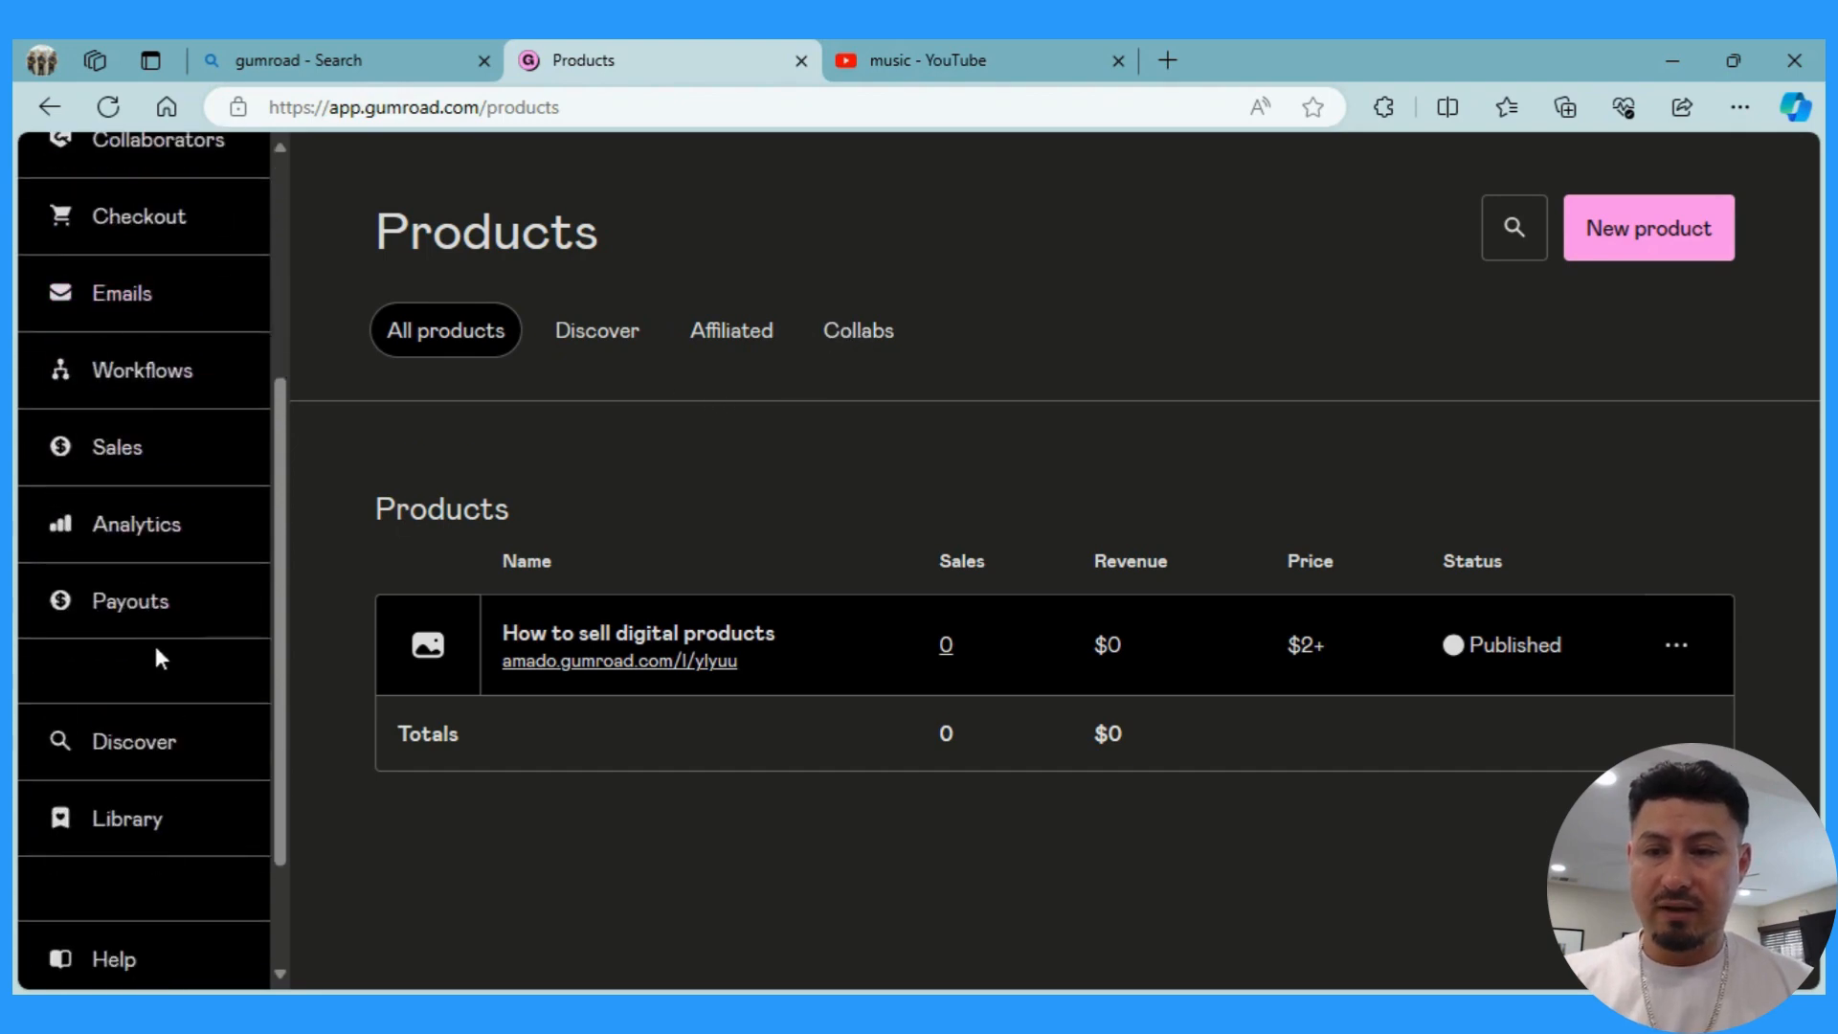
click(197, 383)
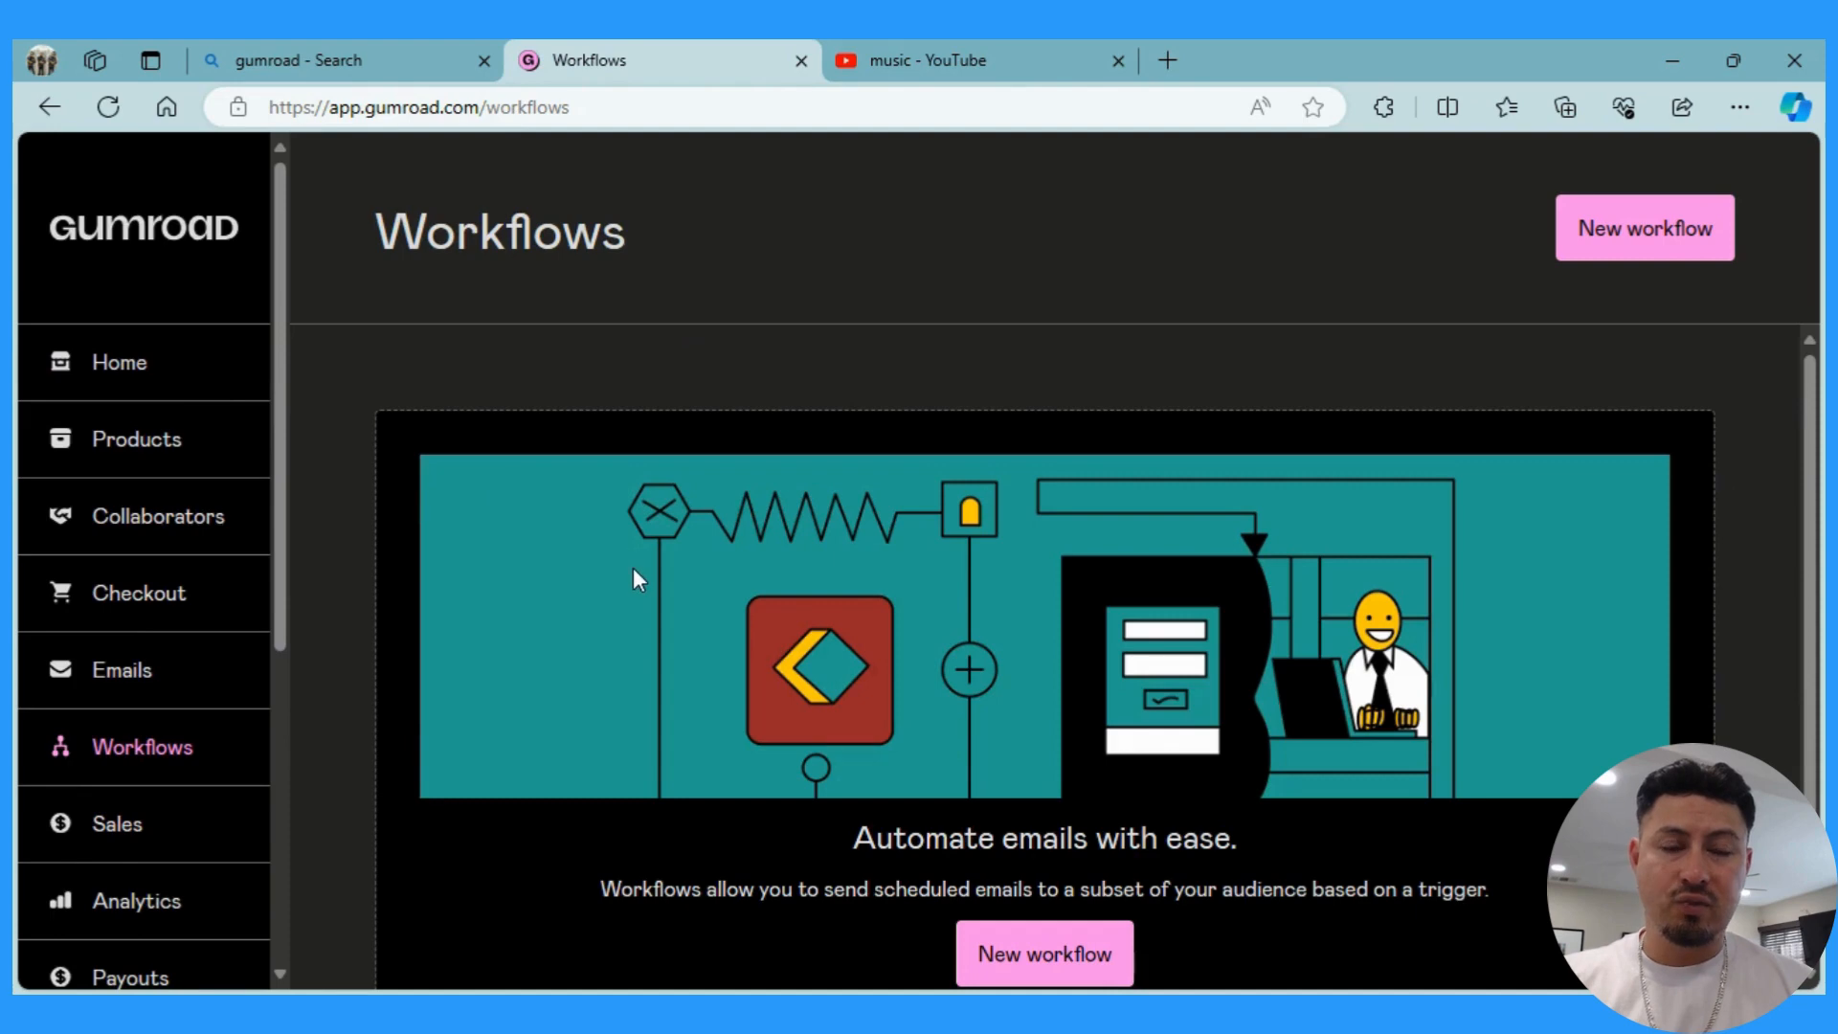
Start a new workflow from the Workflows page and examine its name field, trigger options and past-customer setting.
scroll(634, 569, down, 2)
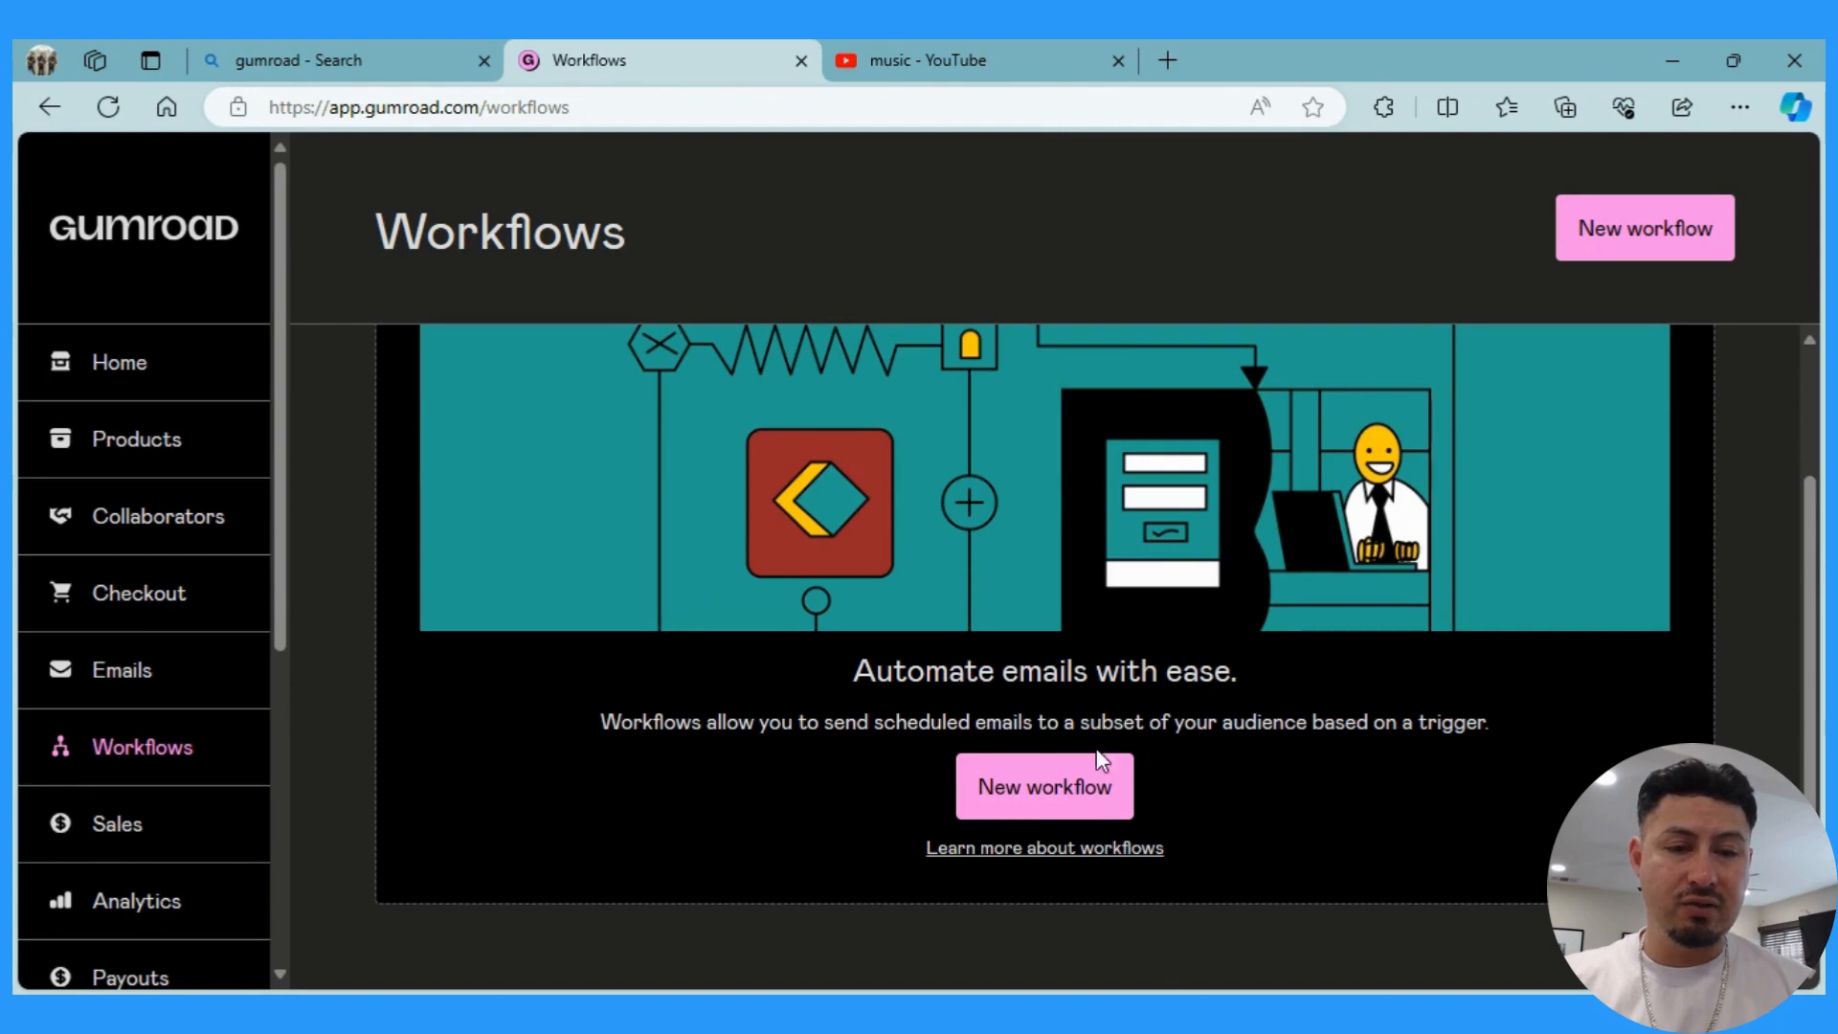
click(1029, 807)
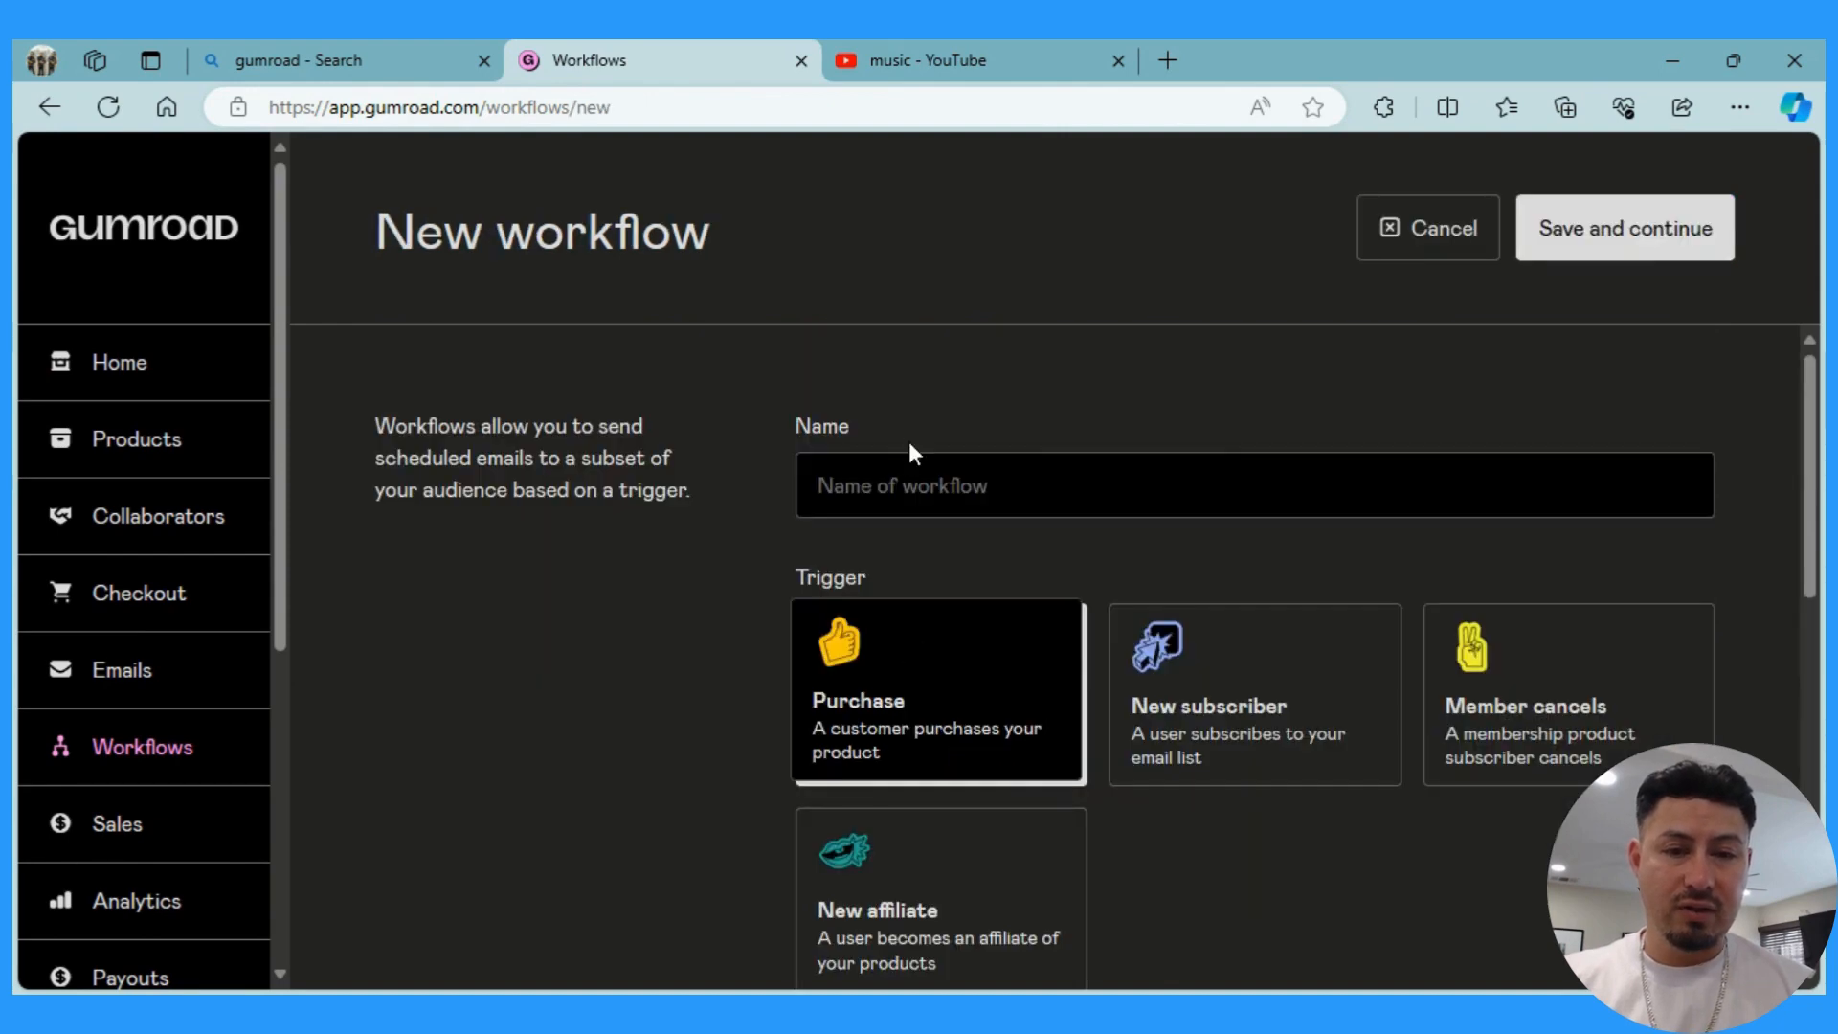
scroll(669, 705, down, 1)
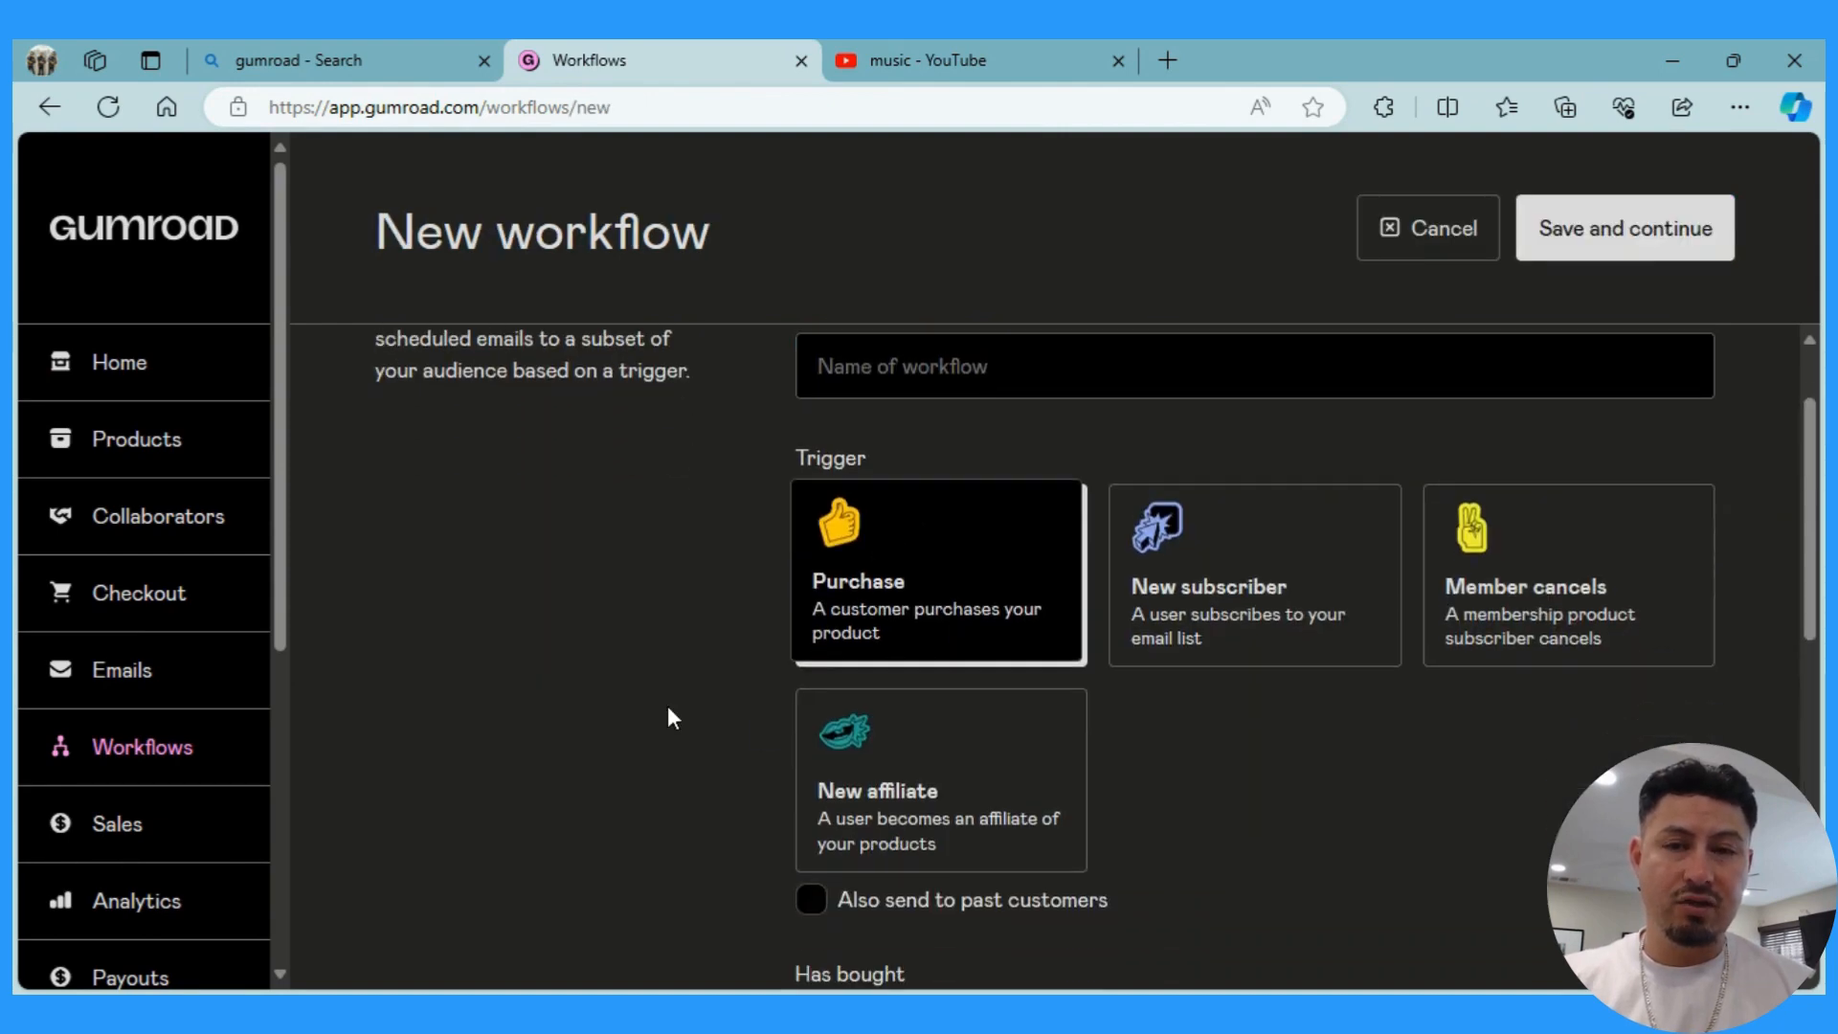
scroll(669, 705, up, 1)
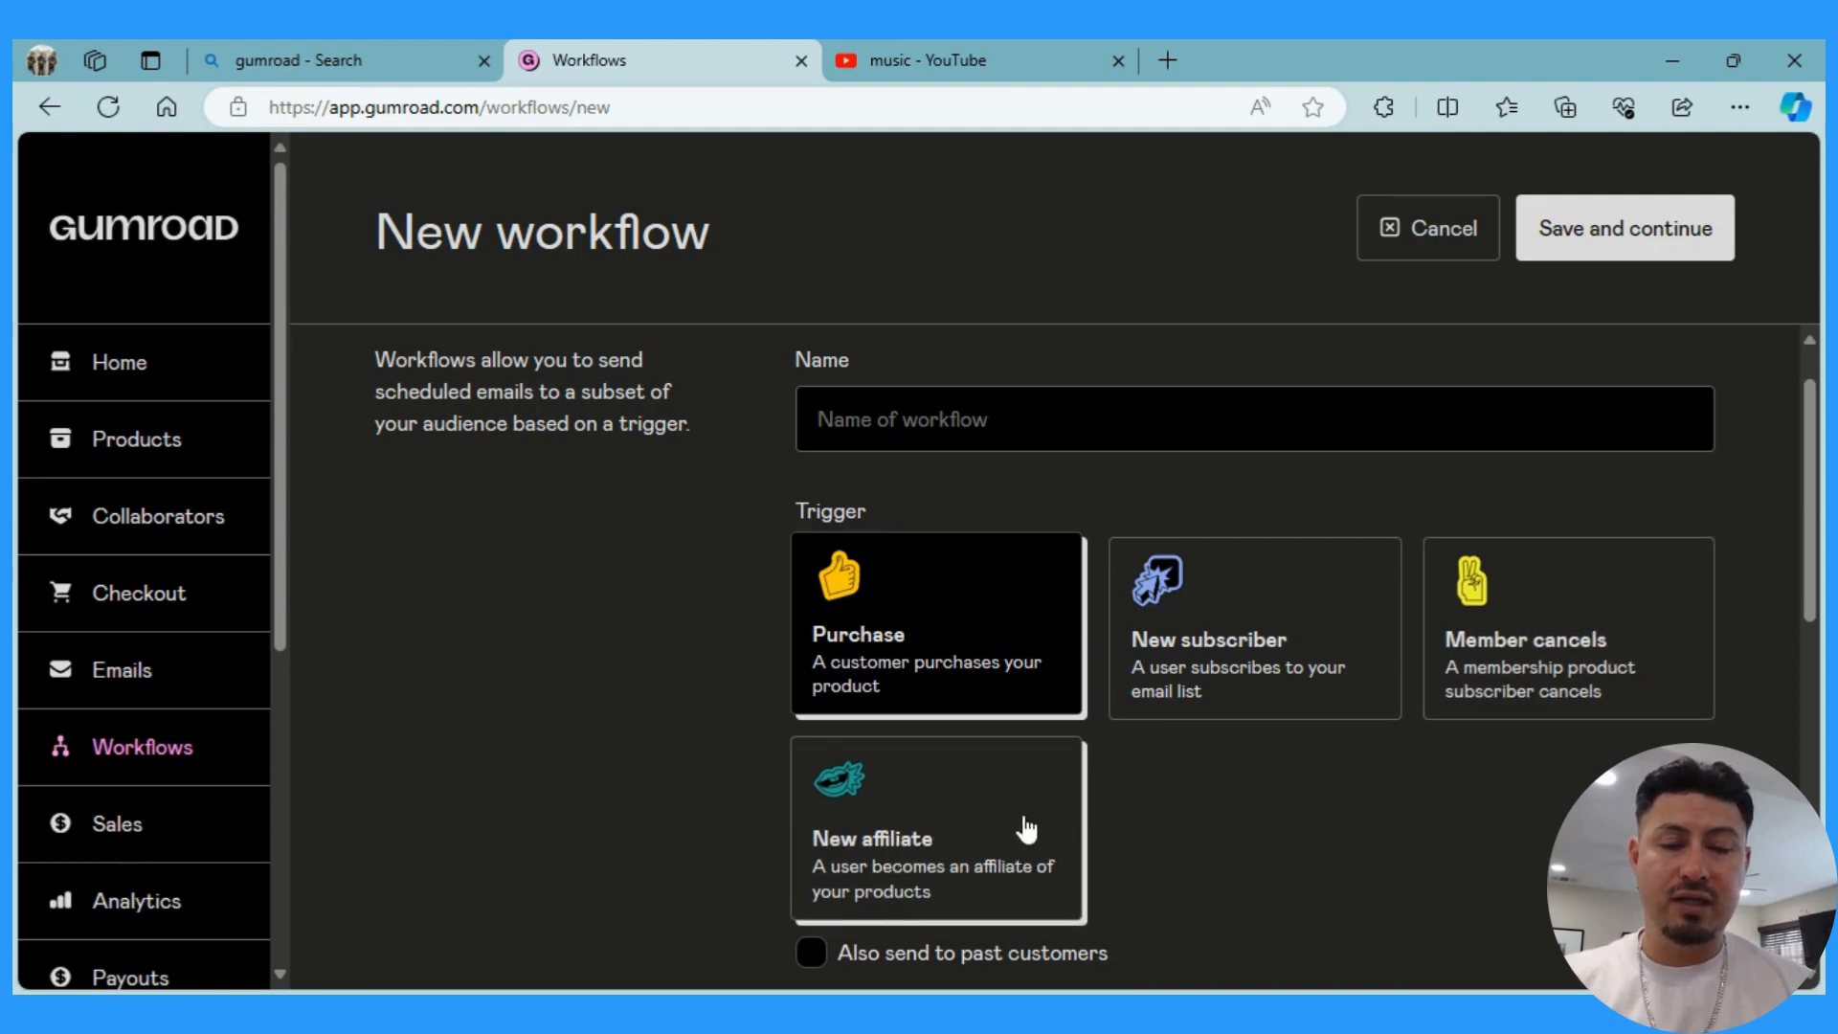
scroll(601, 743, down, 1)
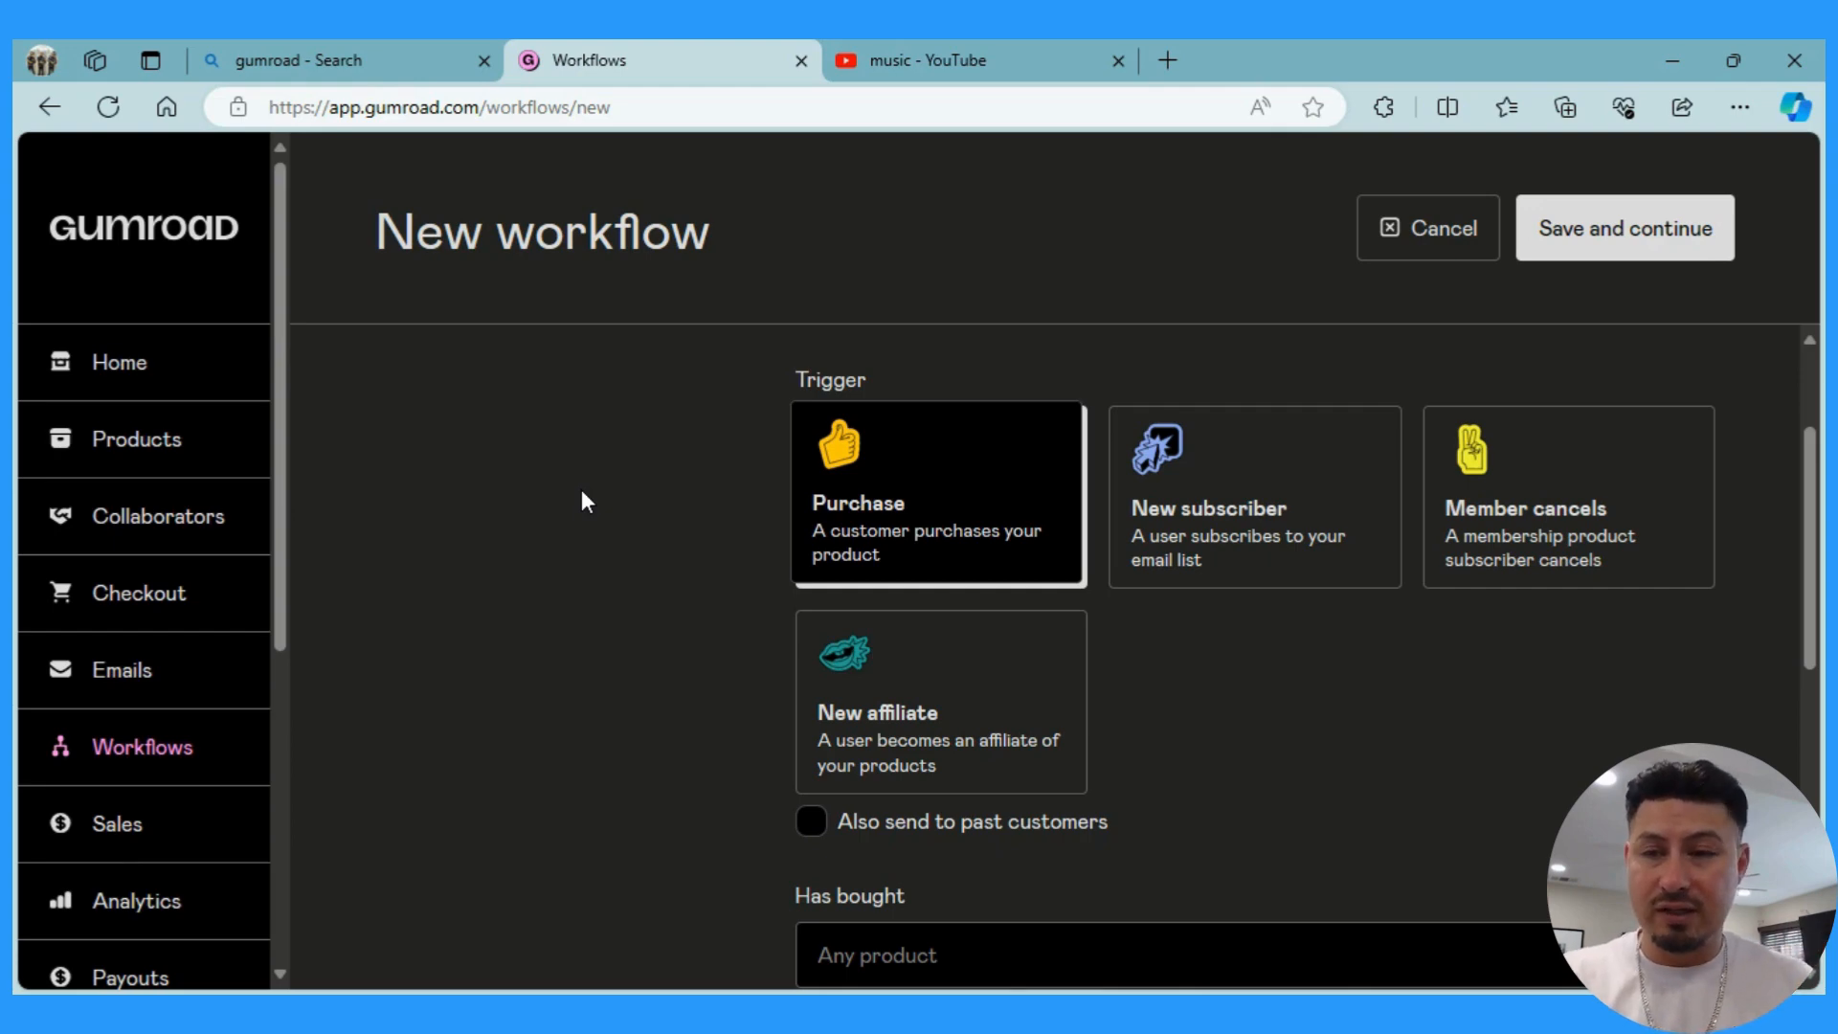
Open the Sales page and look through its overview of managing customer purchases.
scroll(140, 536, down, 3)
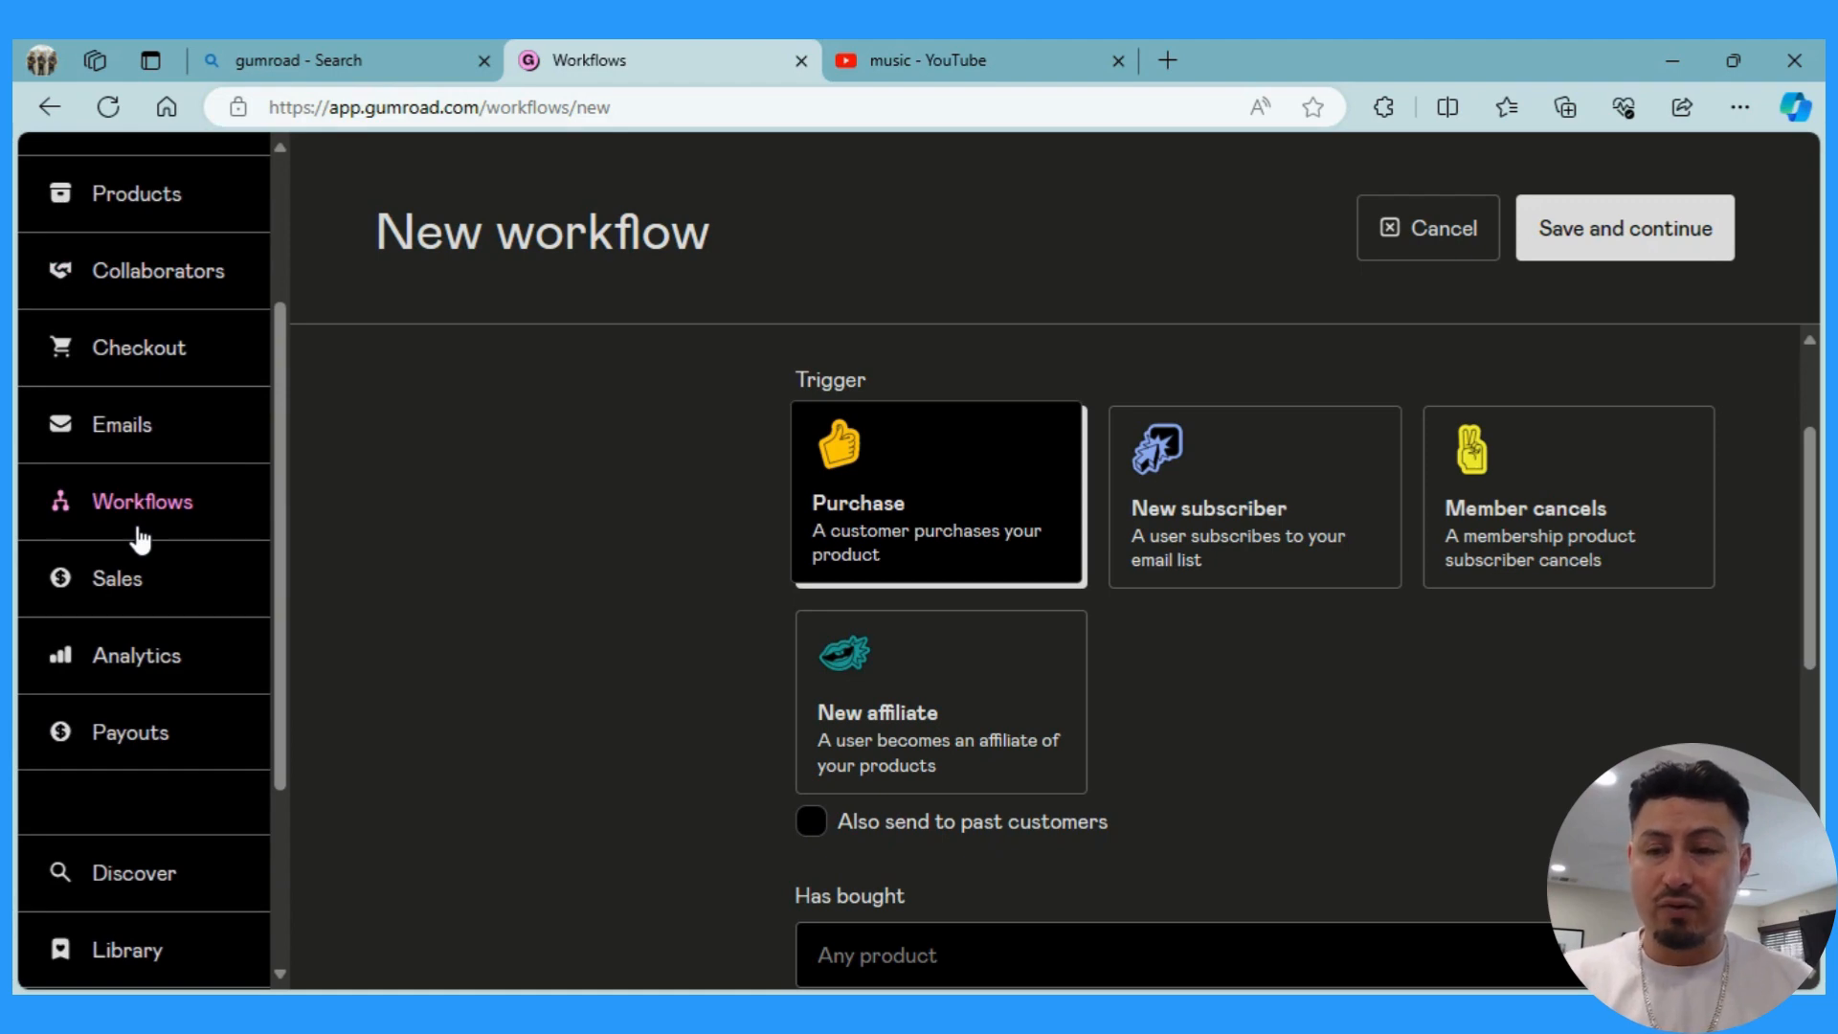
click(117, 579)
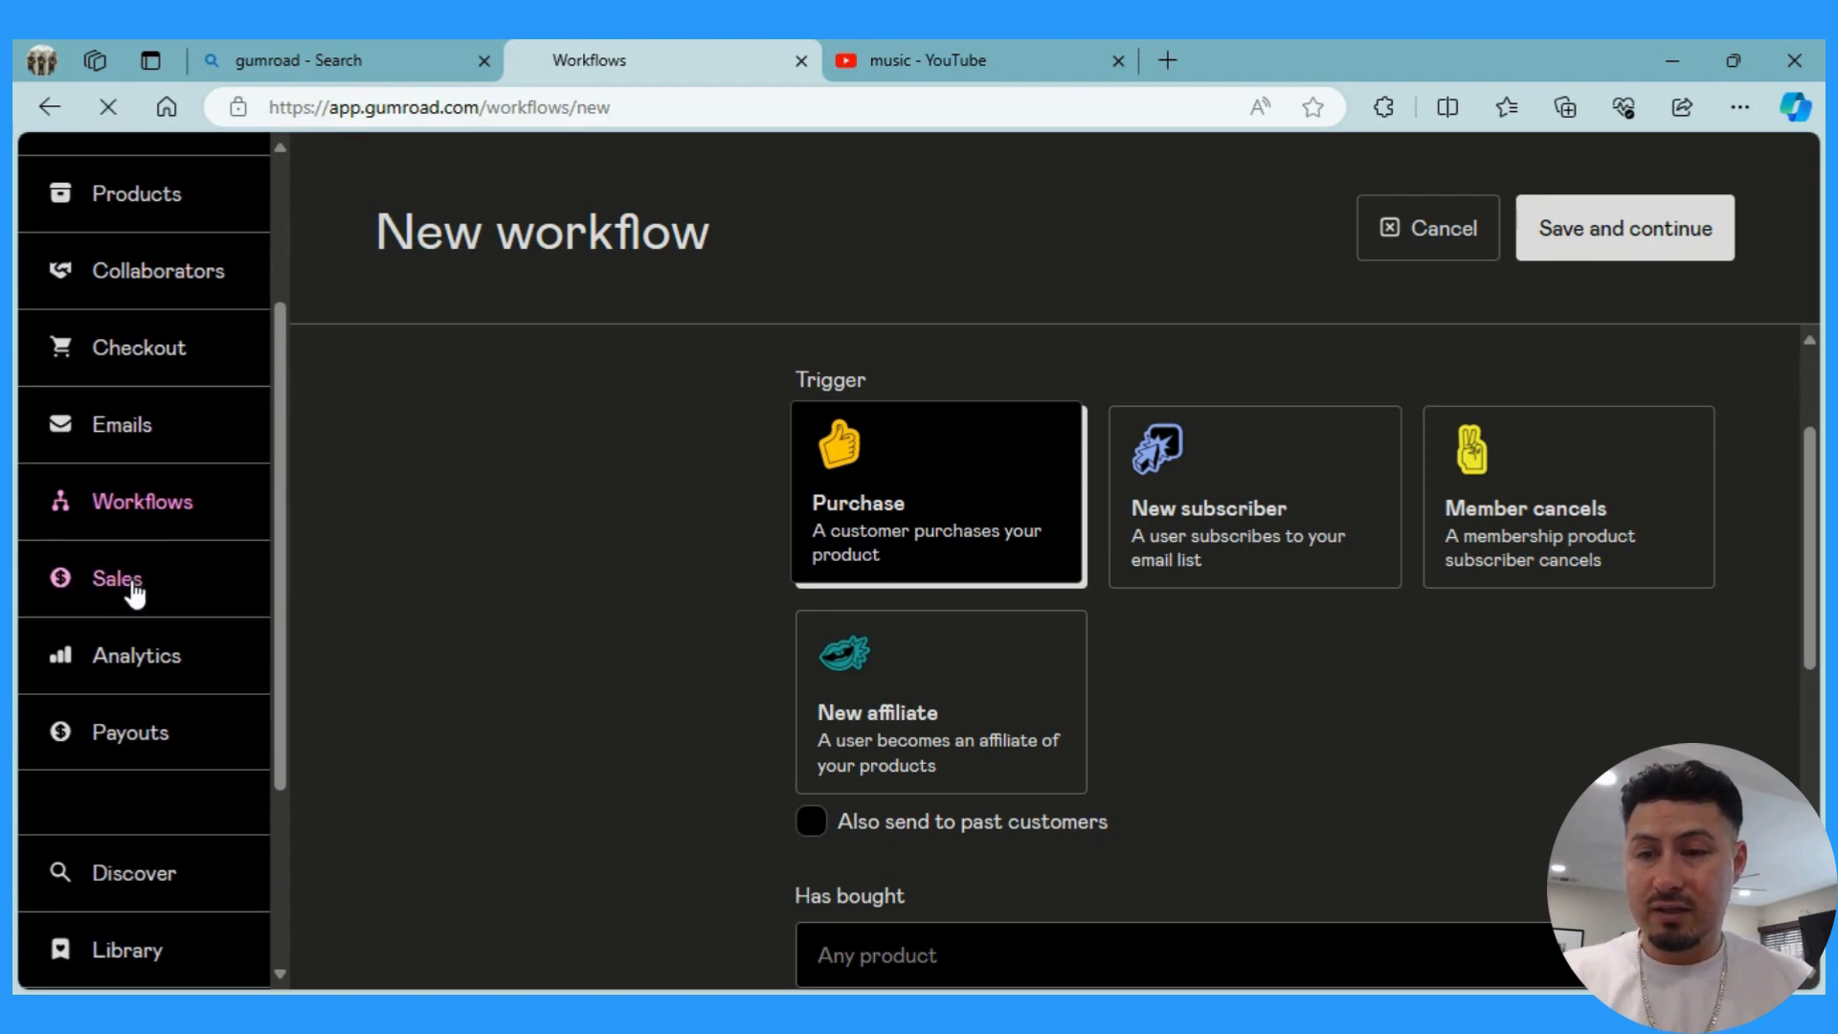
scroll(134, 594, down, 5)
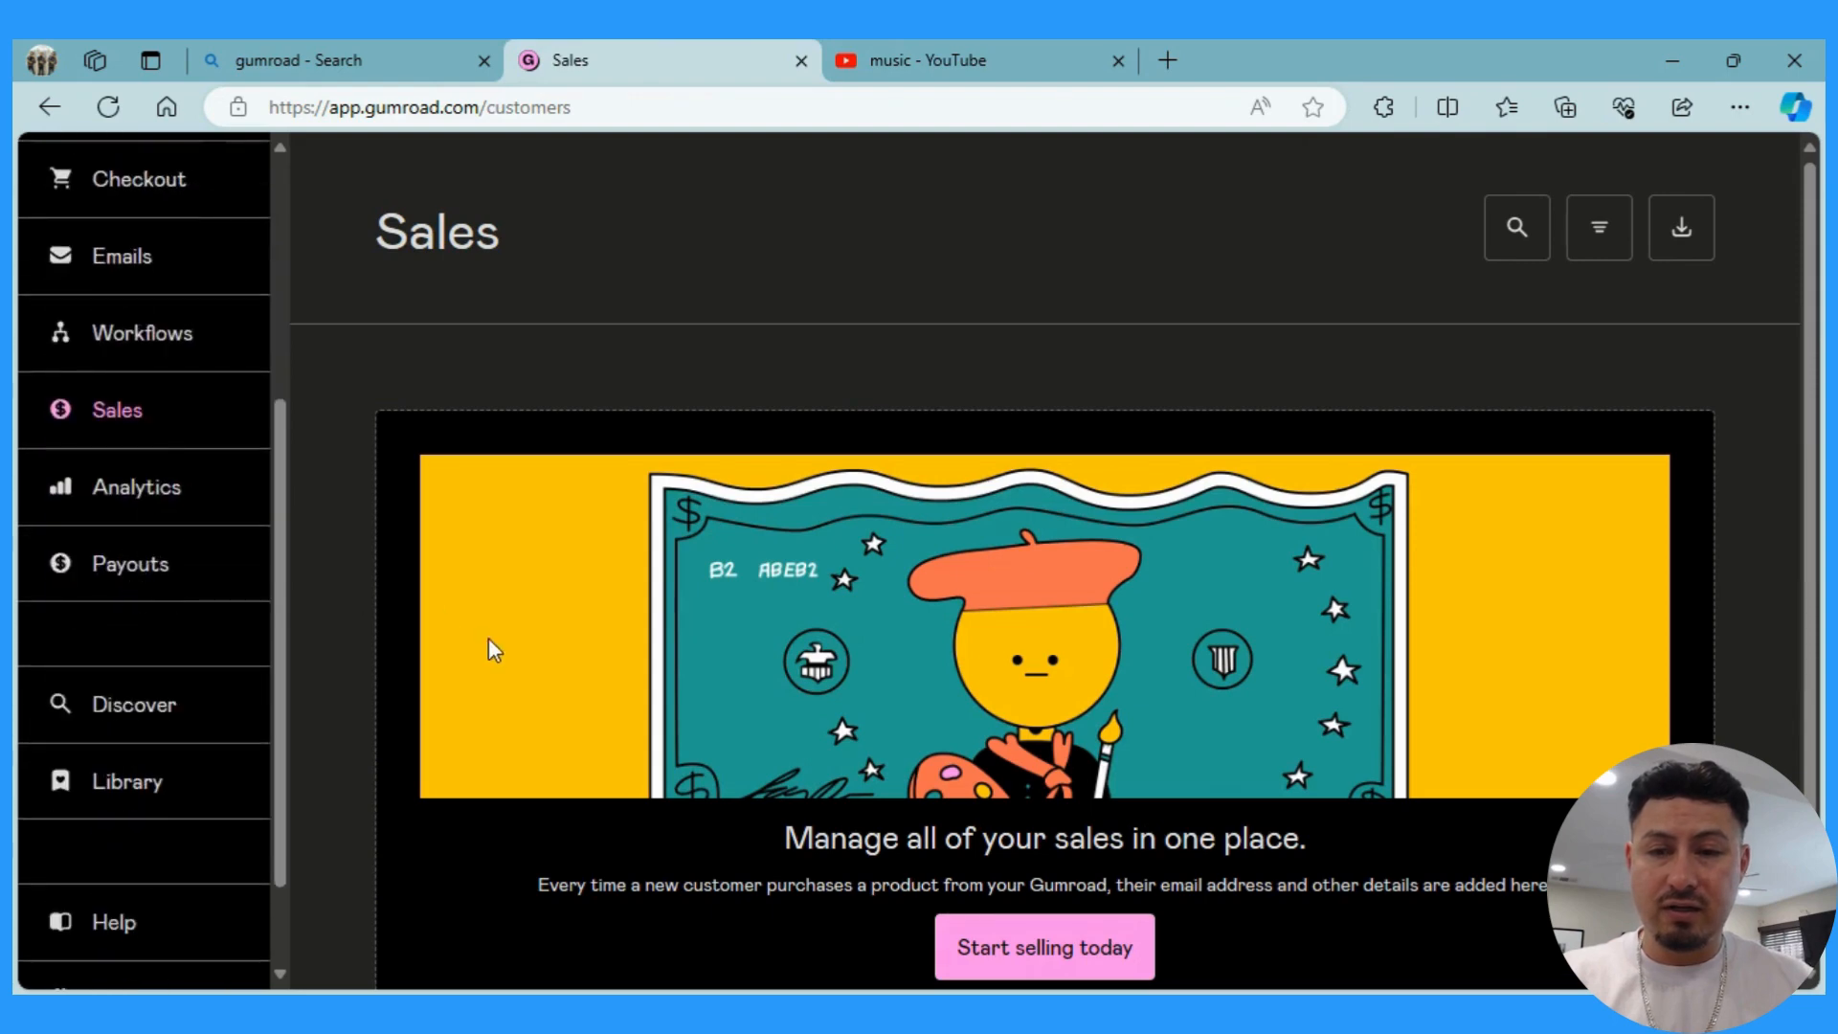
scroll(490, 641, down, 2)
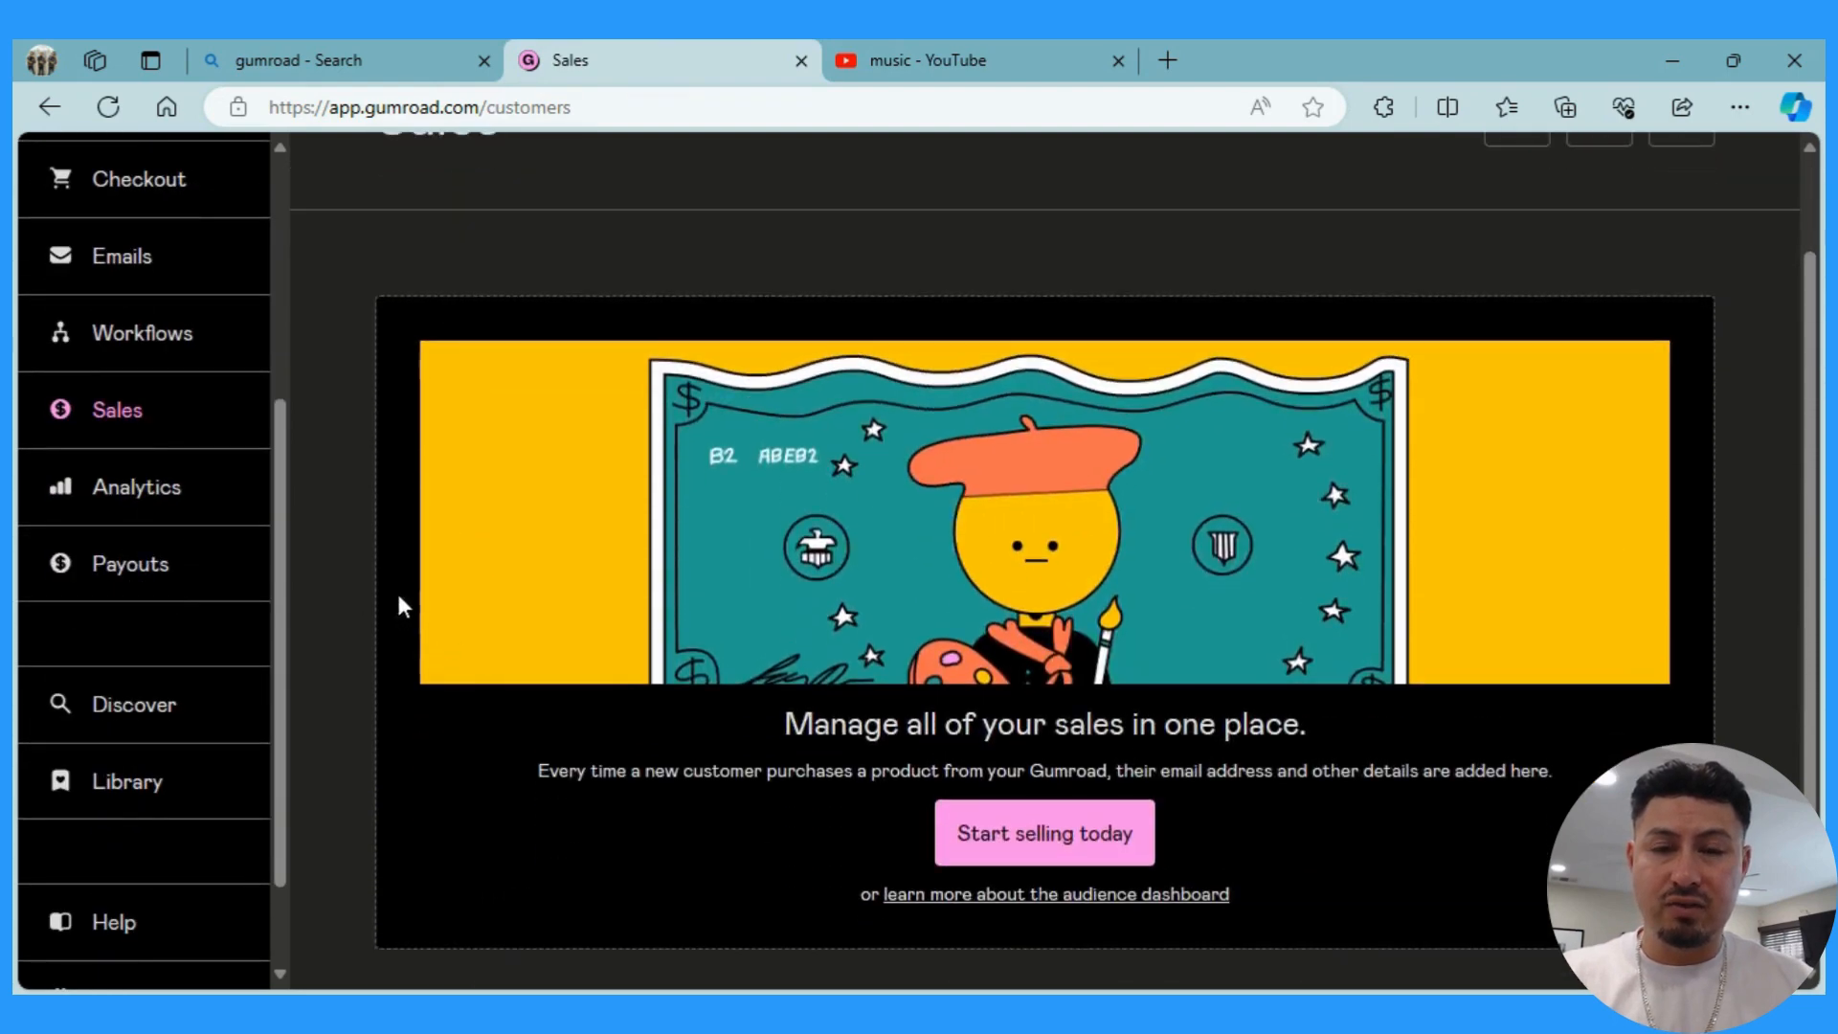
Open the Payouts page and review the balance and earnings cards and the payout requirement.
click(140, 580)
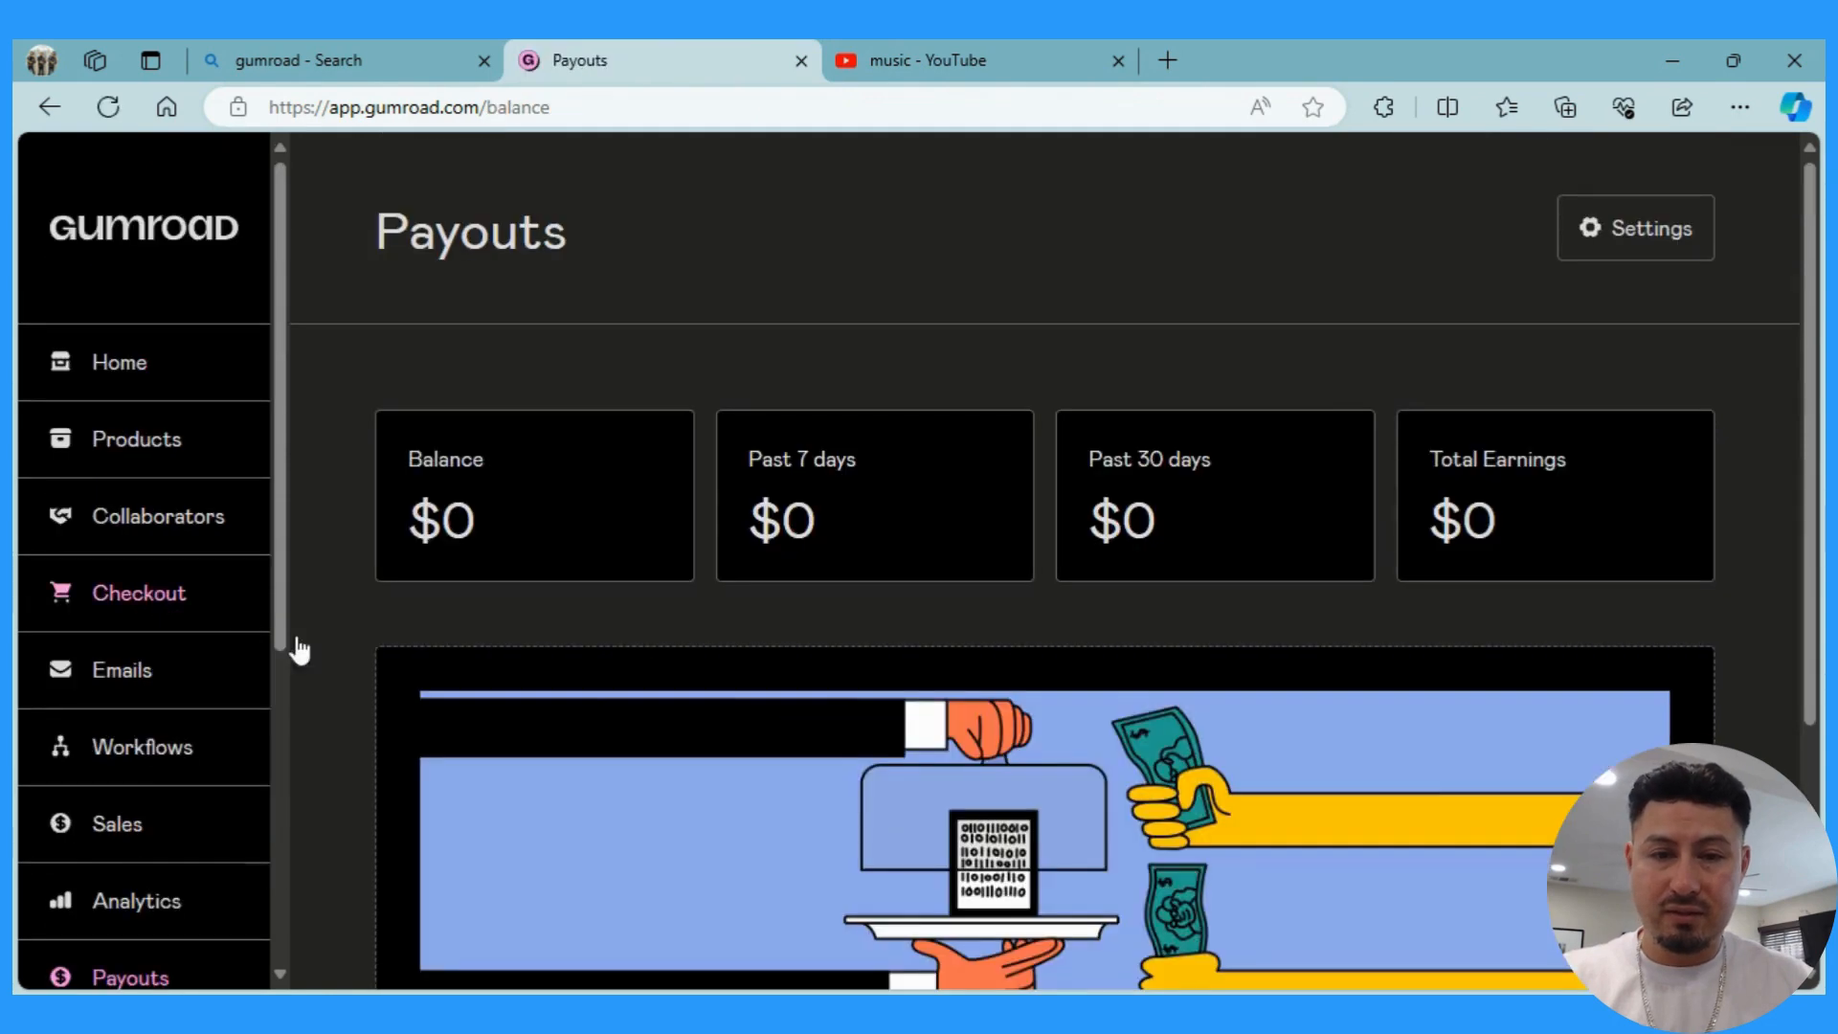
scroll(387, 689, down, 1)
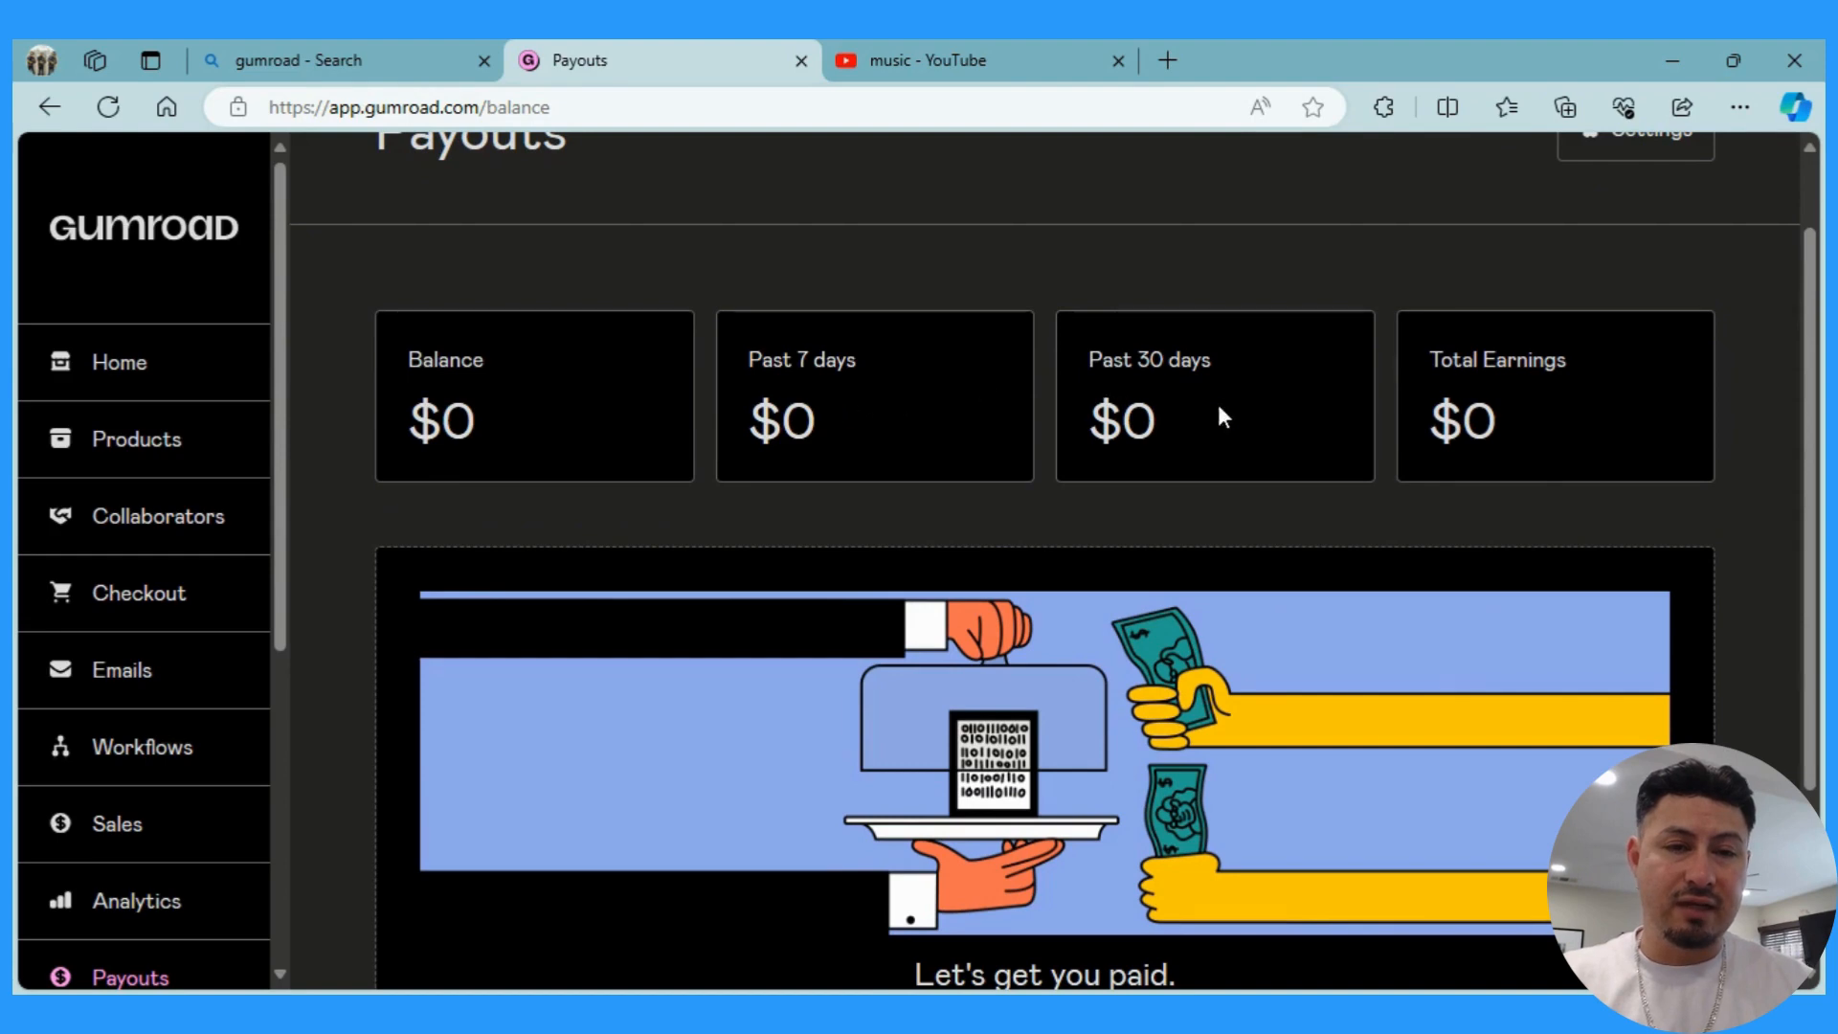
scroll(603, 300, up, 1)
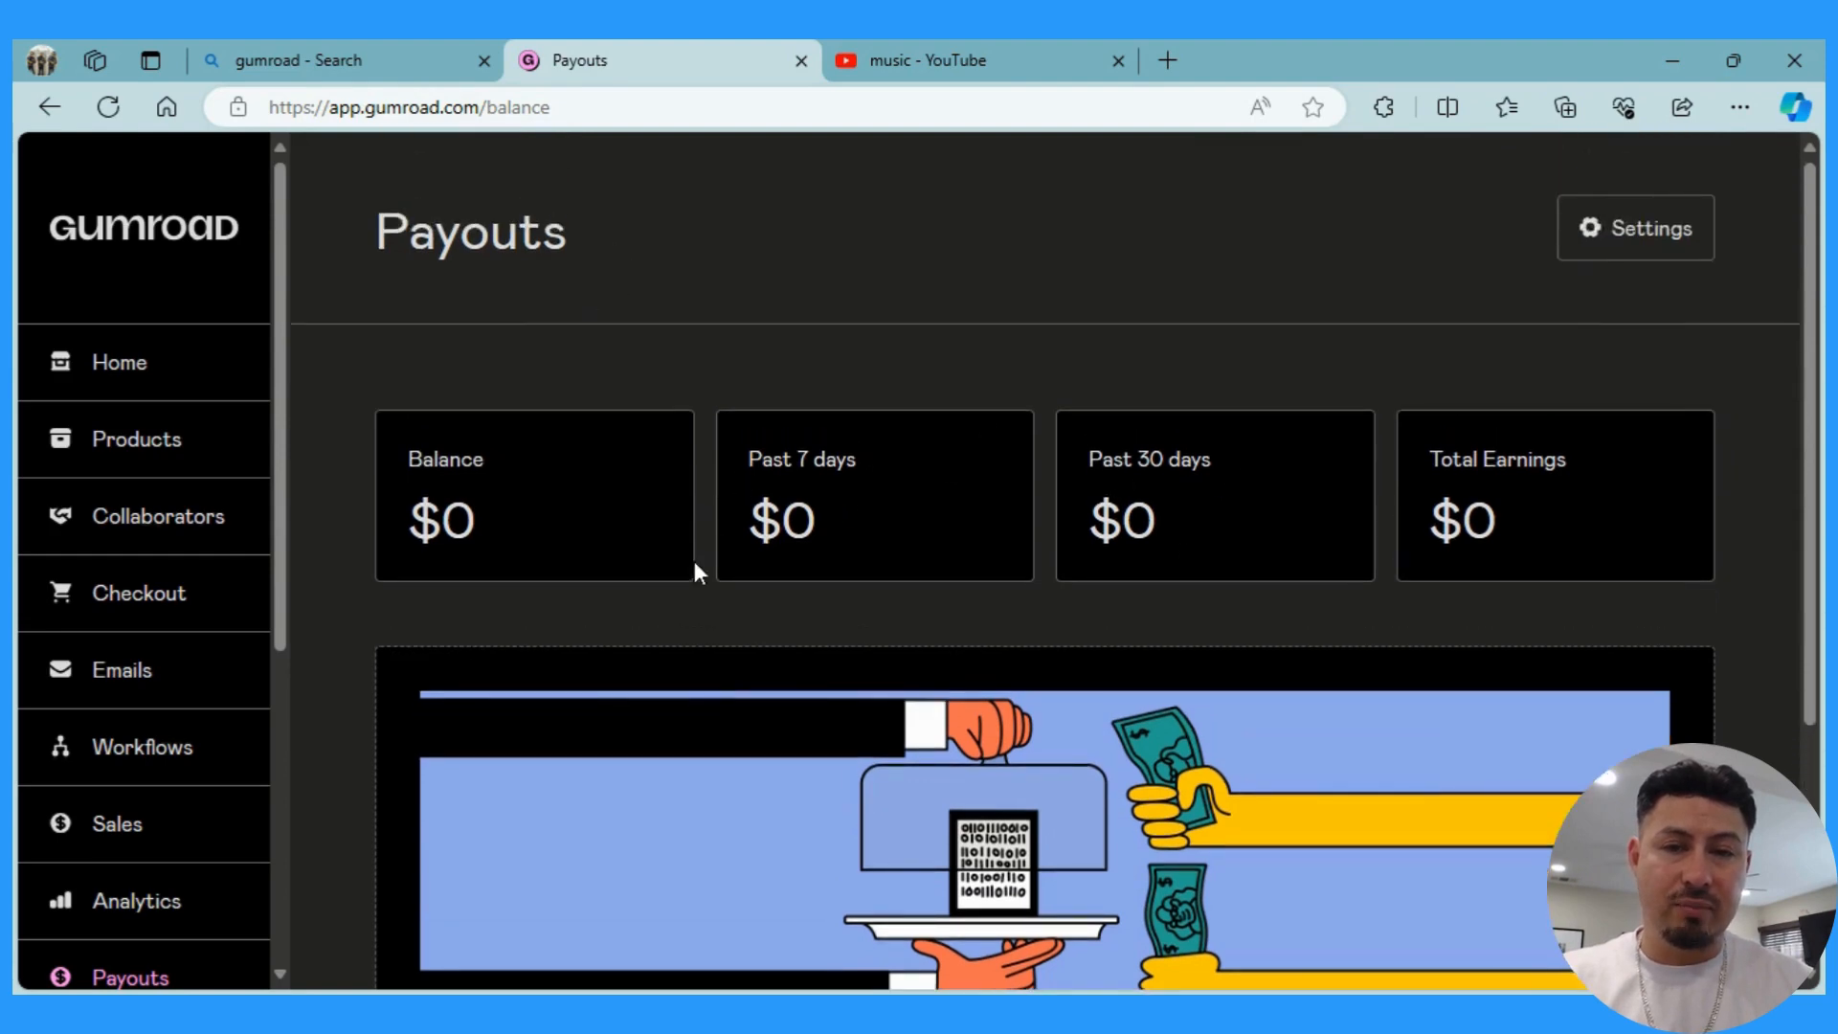
scroll(438, 541, down, 3)
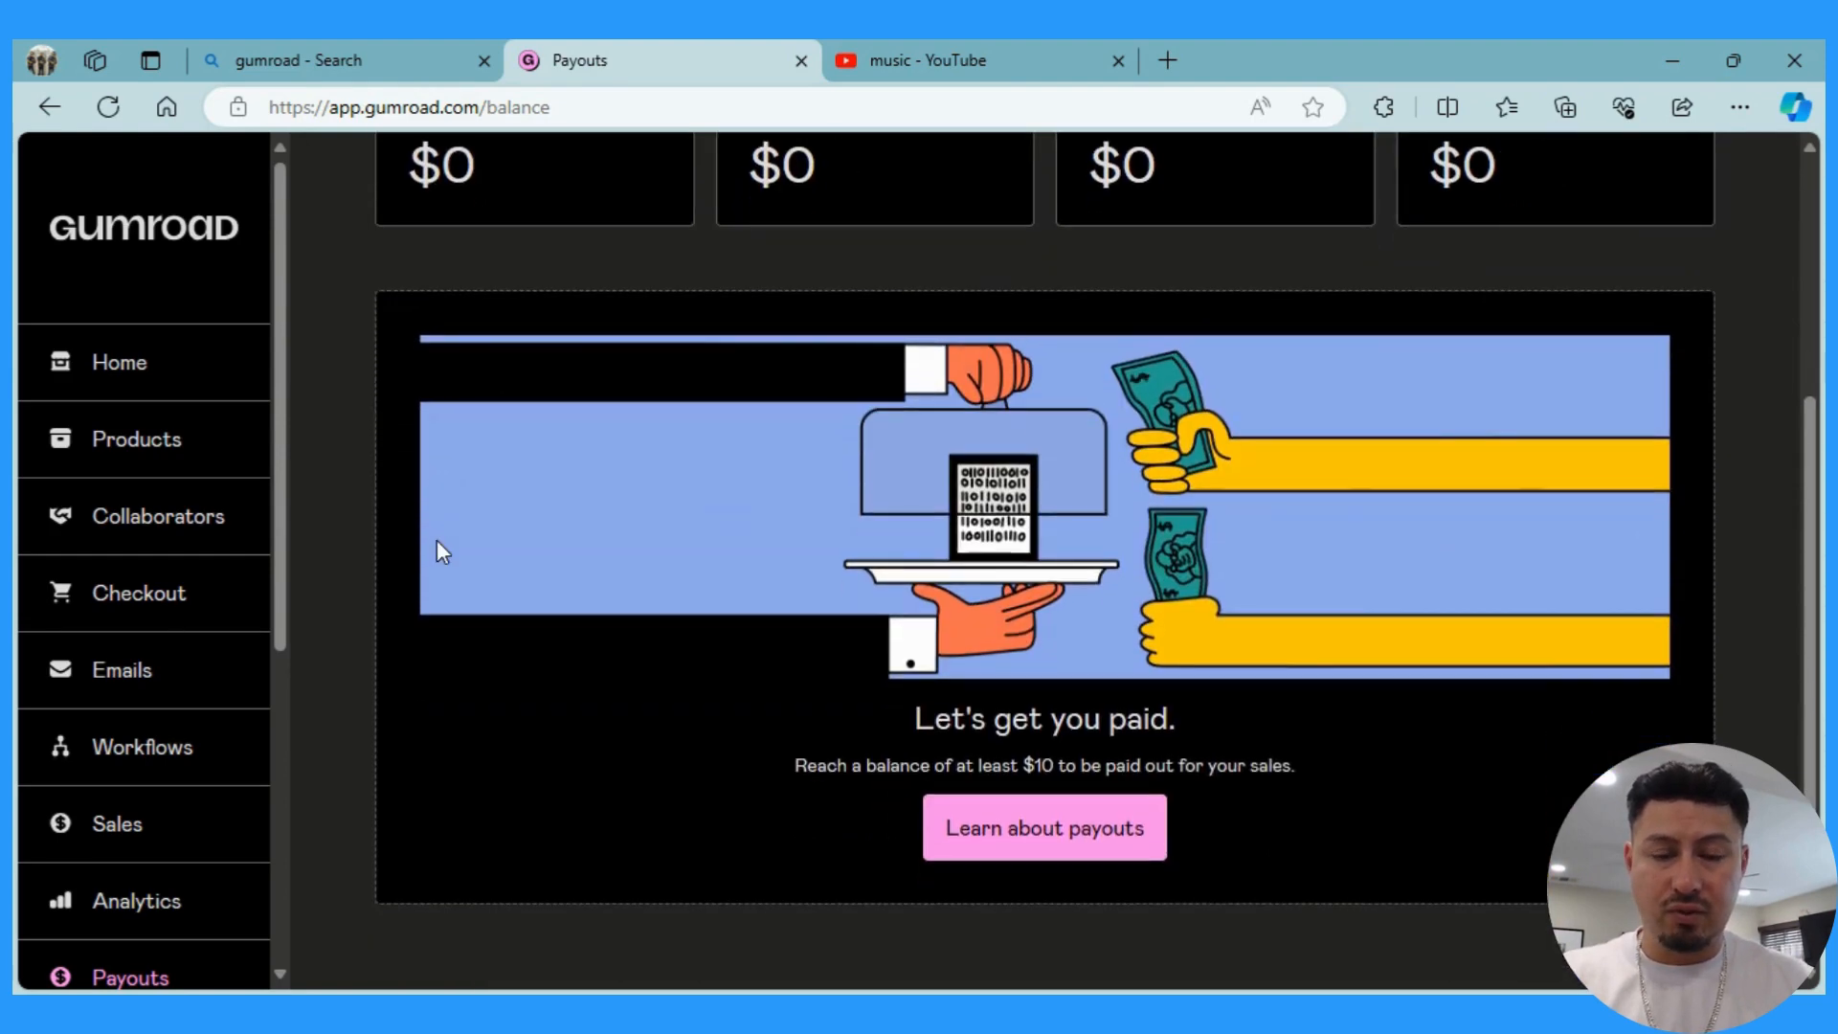
Open the Library and look through the purchased Notion templates.
scroll(205, 791, down, 5)
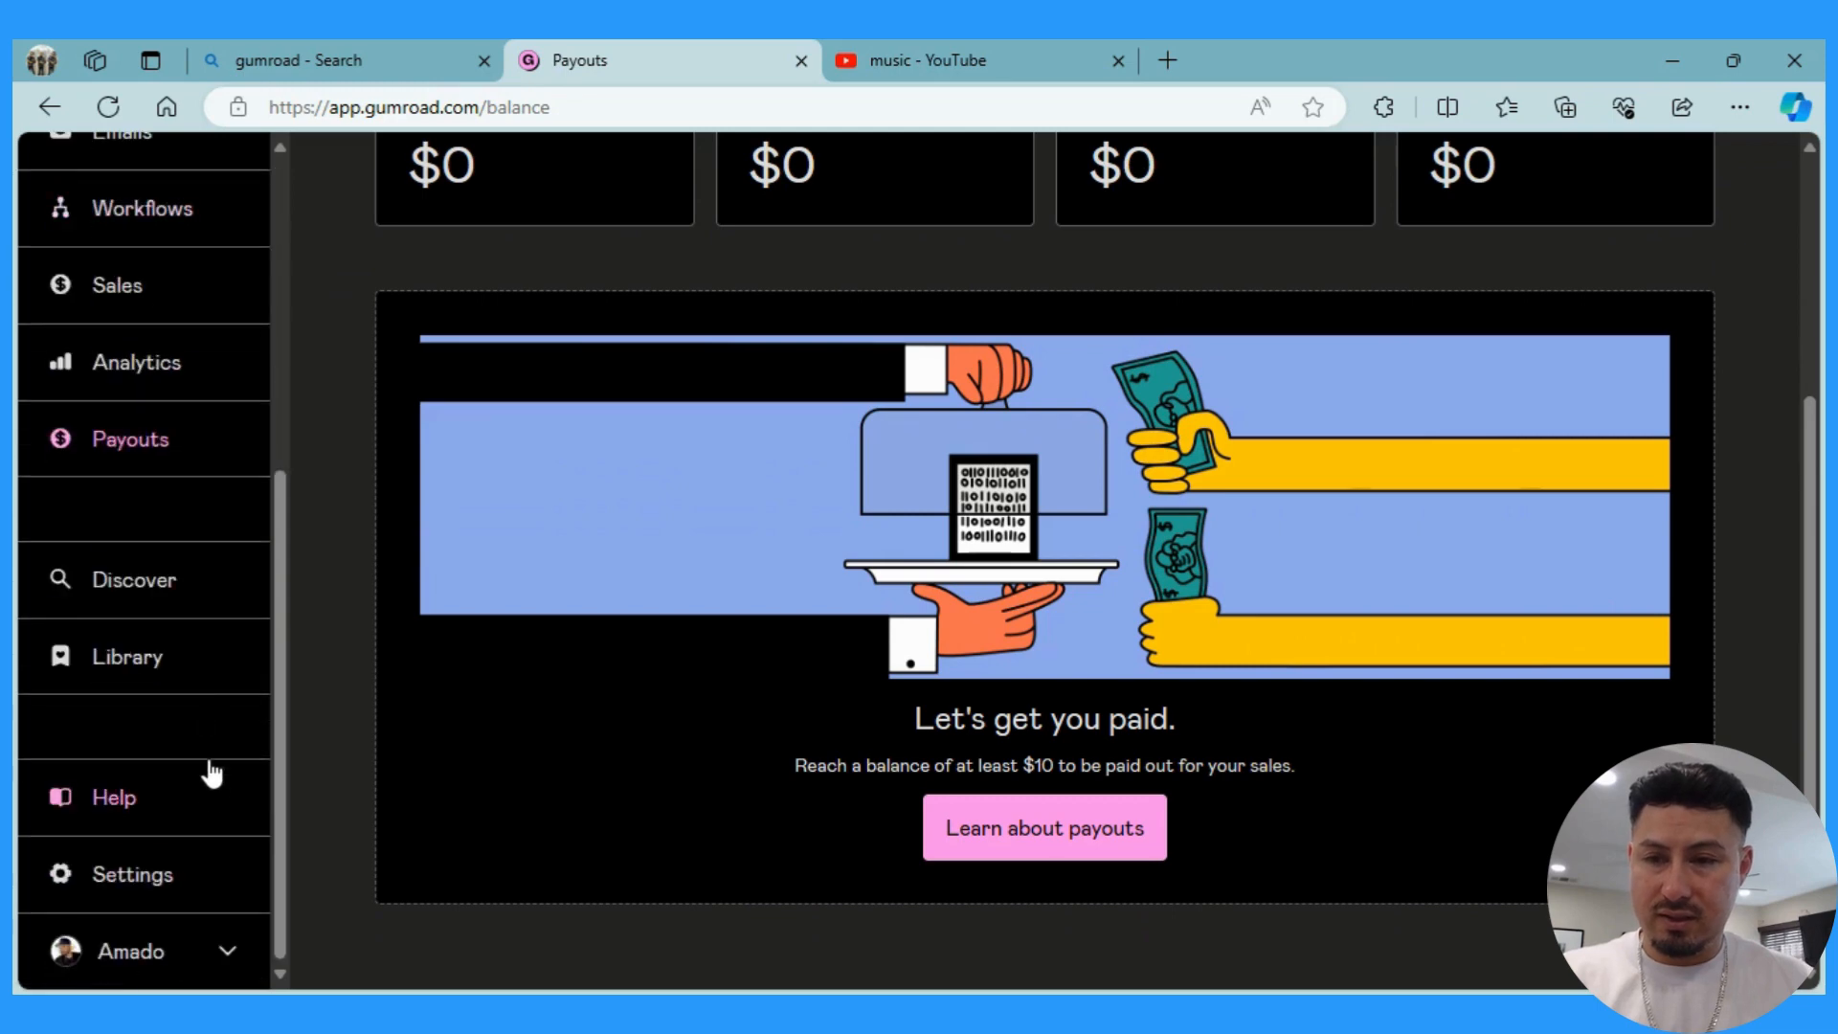
click(144, 668)
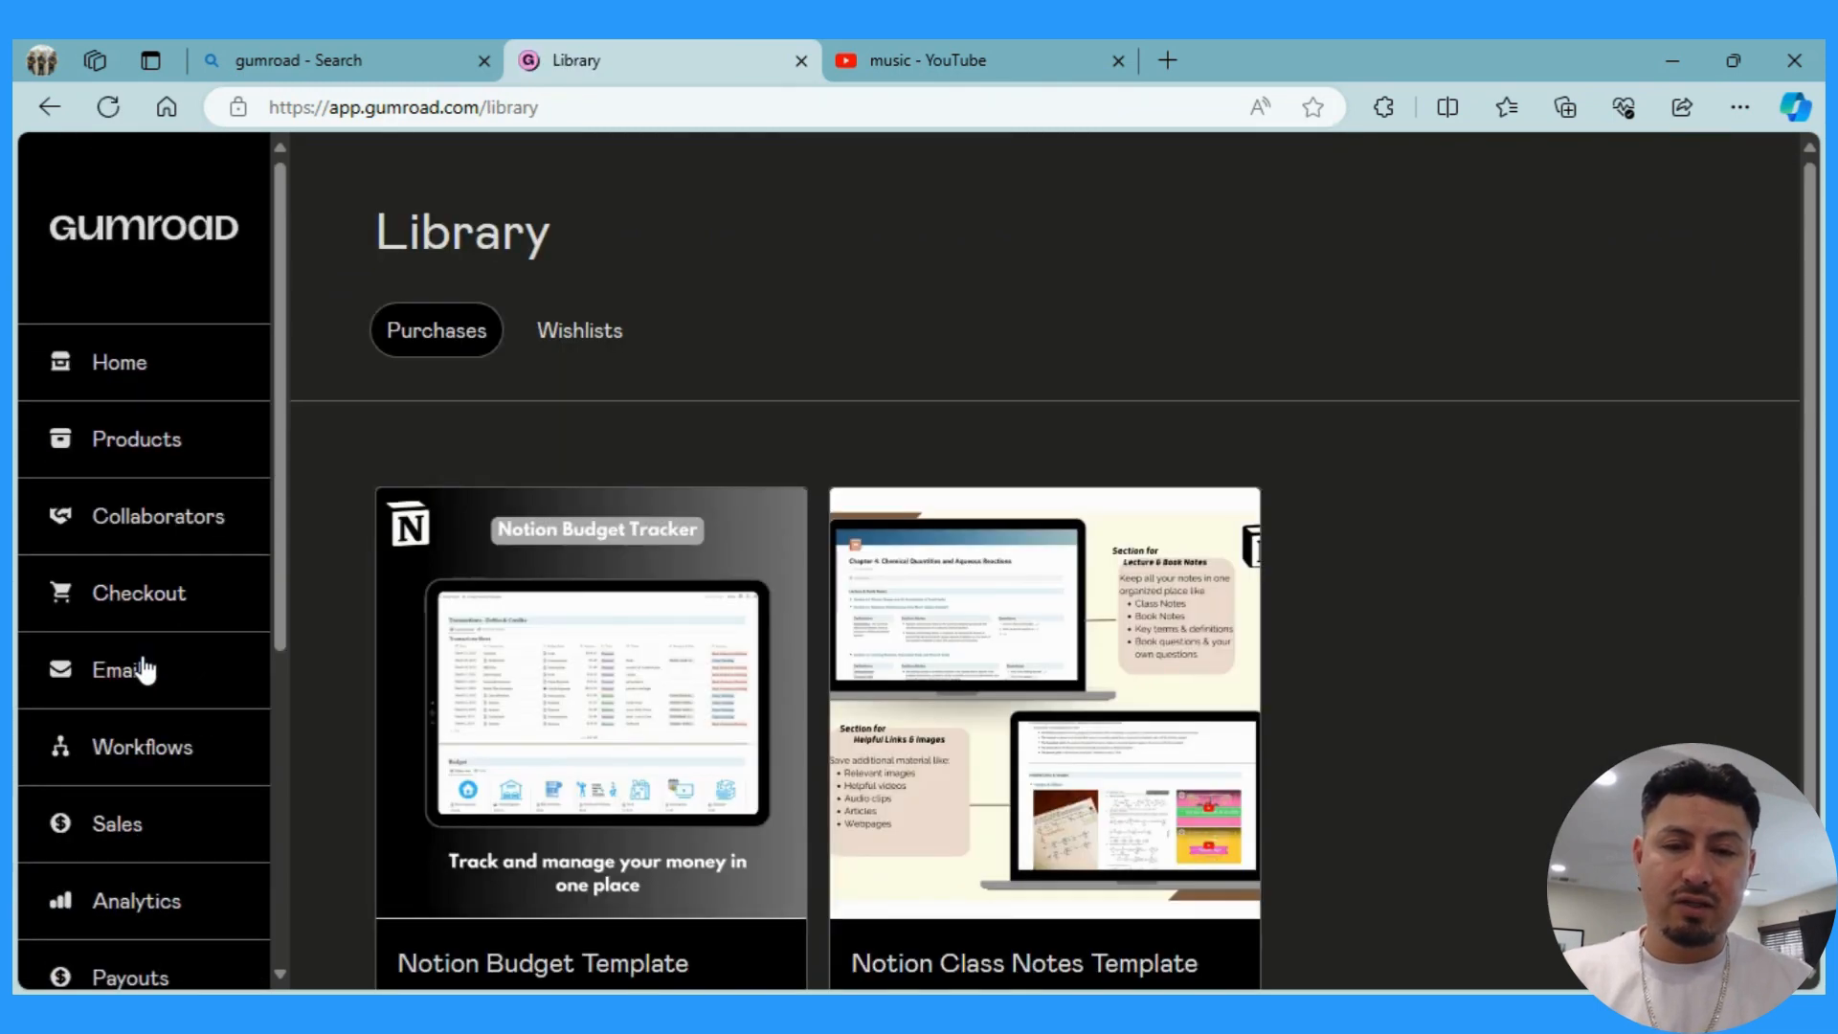
scroll(1441, 617, down, 2)
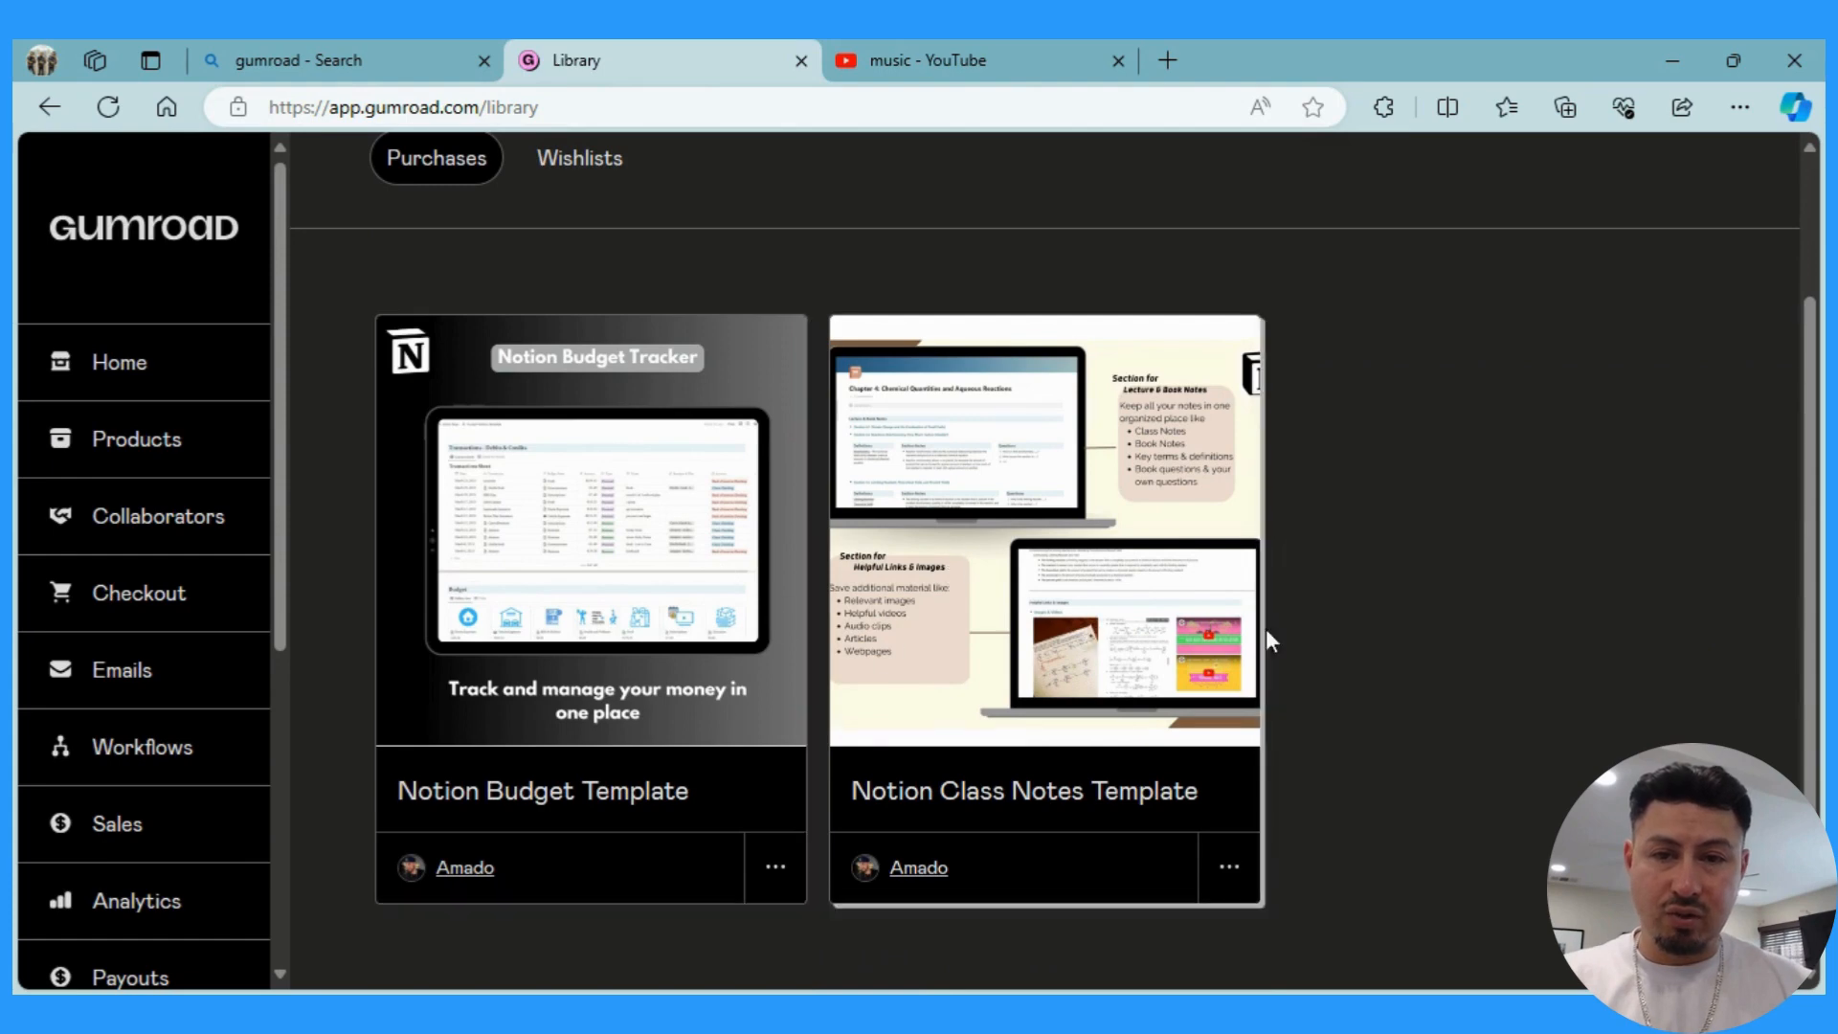
scroll(295, 861, down, 1)
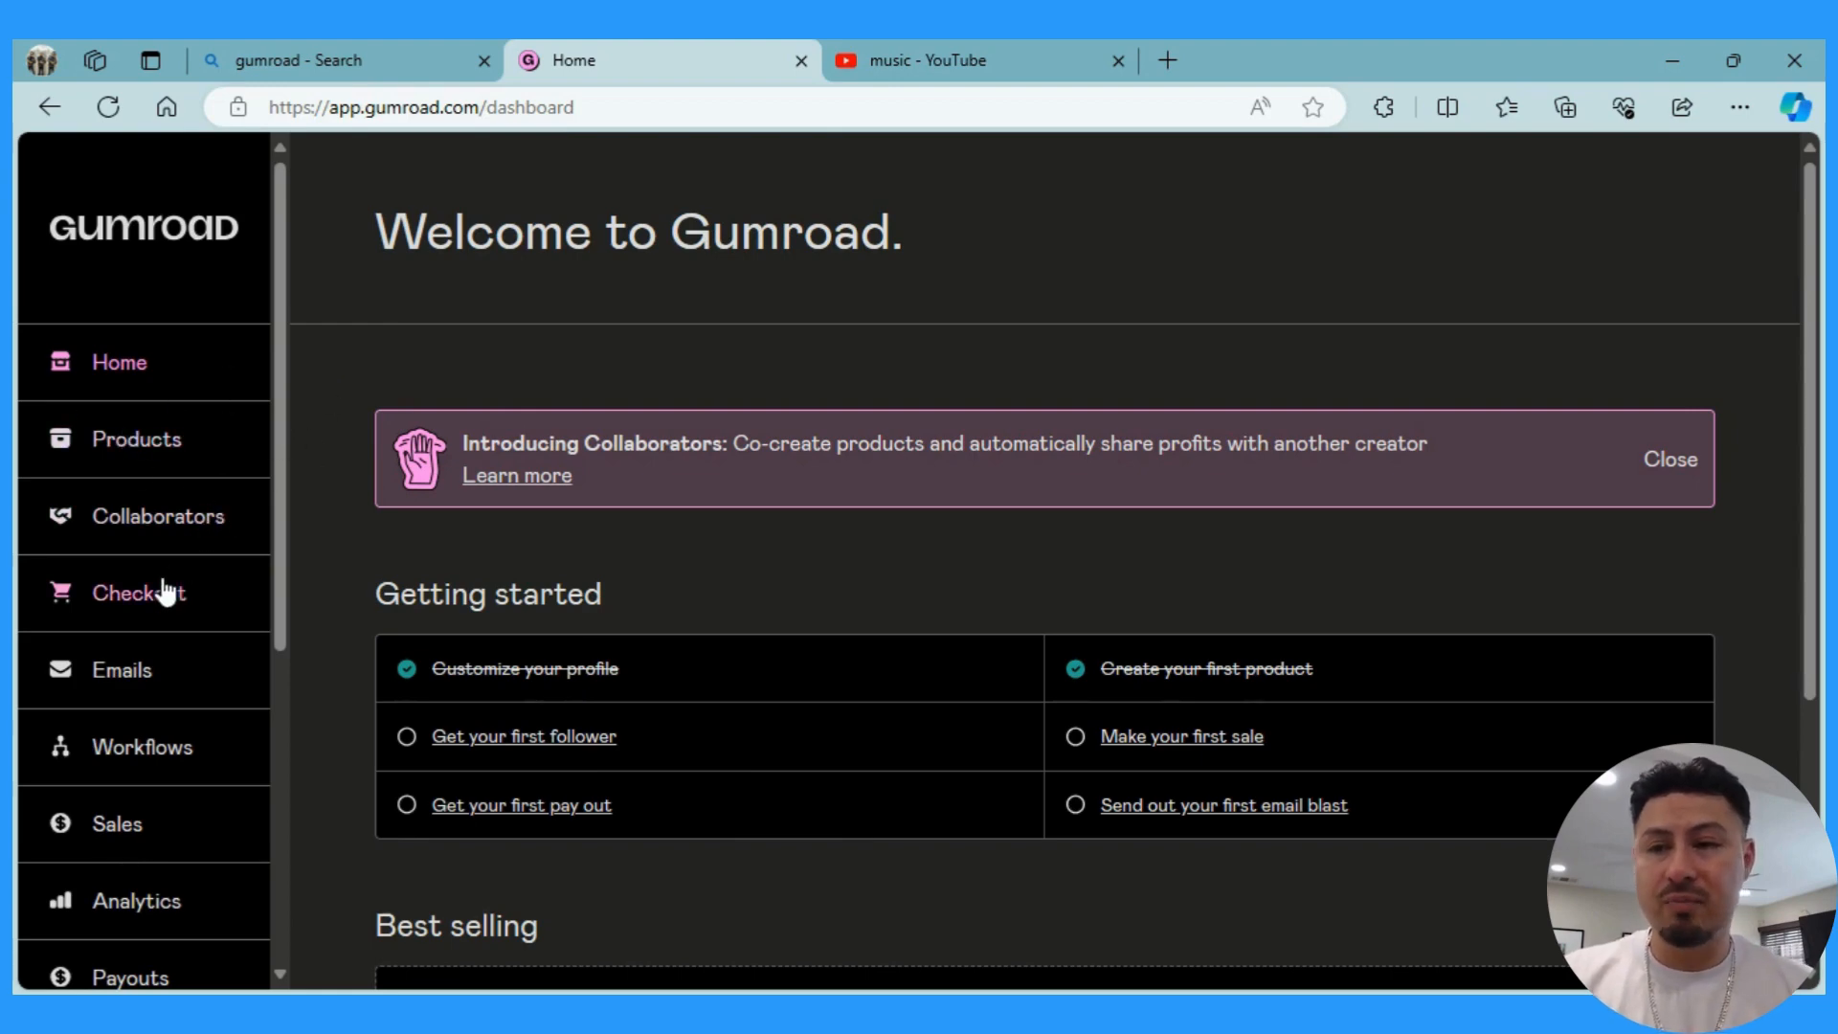
scroll(165, 593, down, 1)
scroll(174, 592, down, 1)
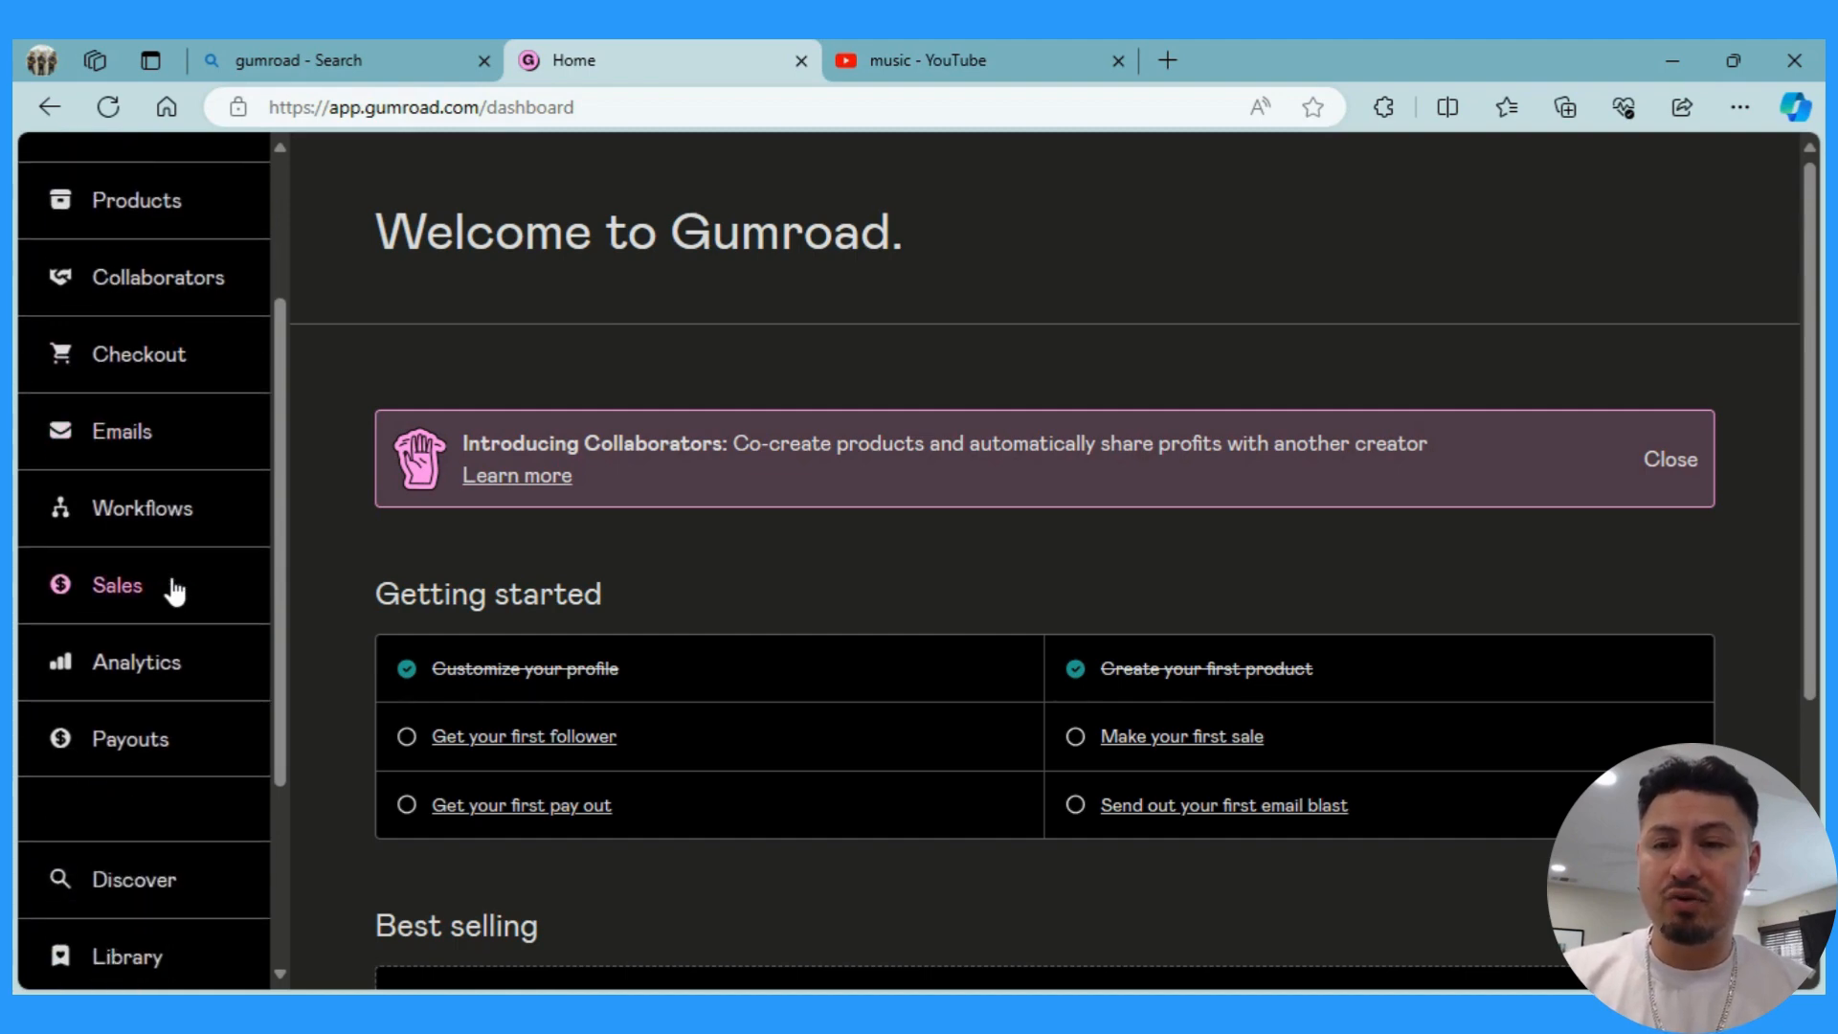
scroll(173, 591, down, 3)
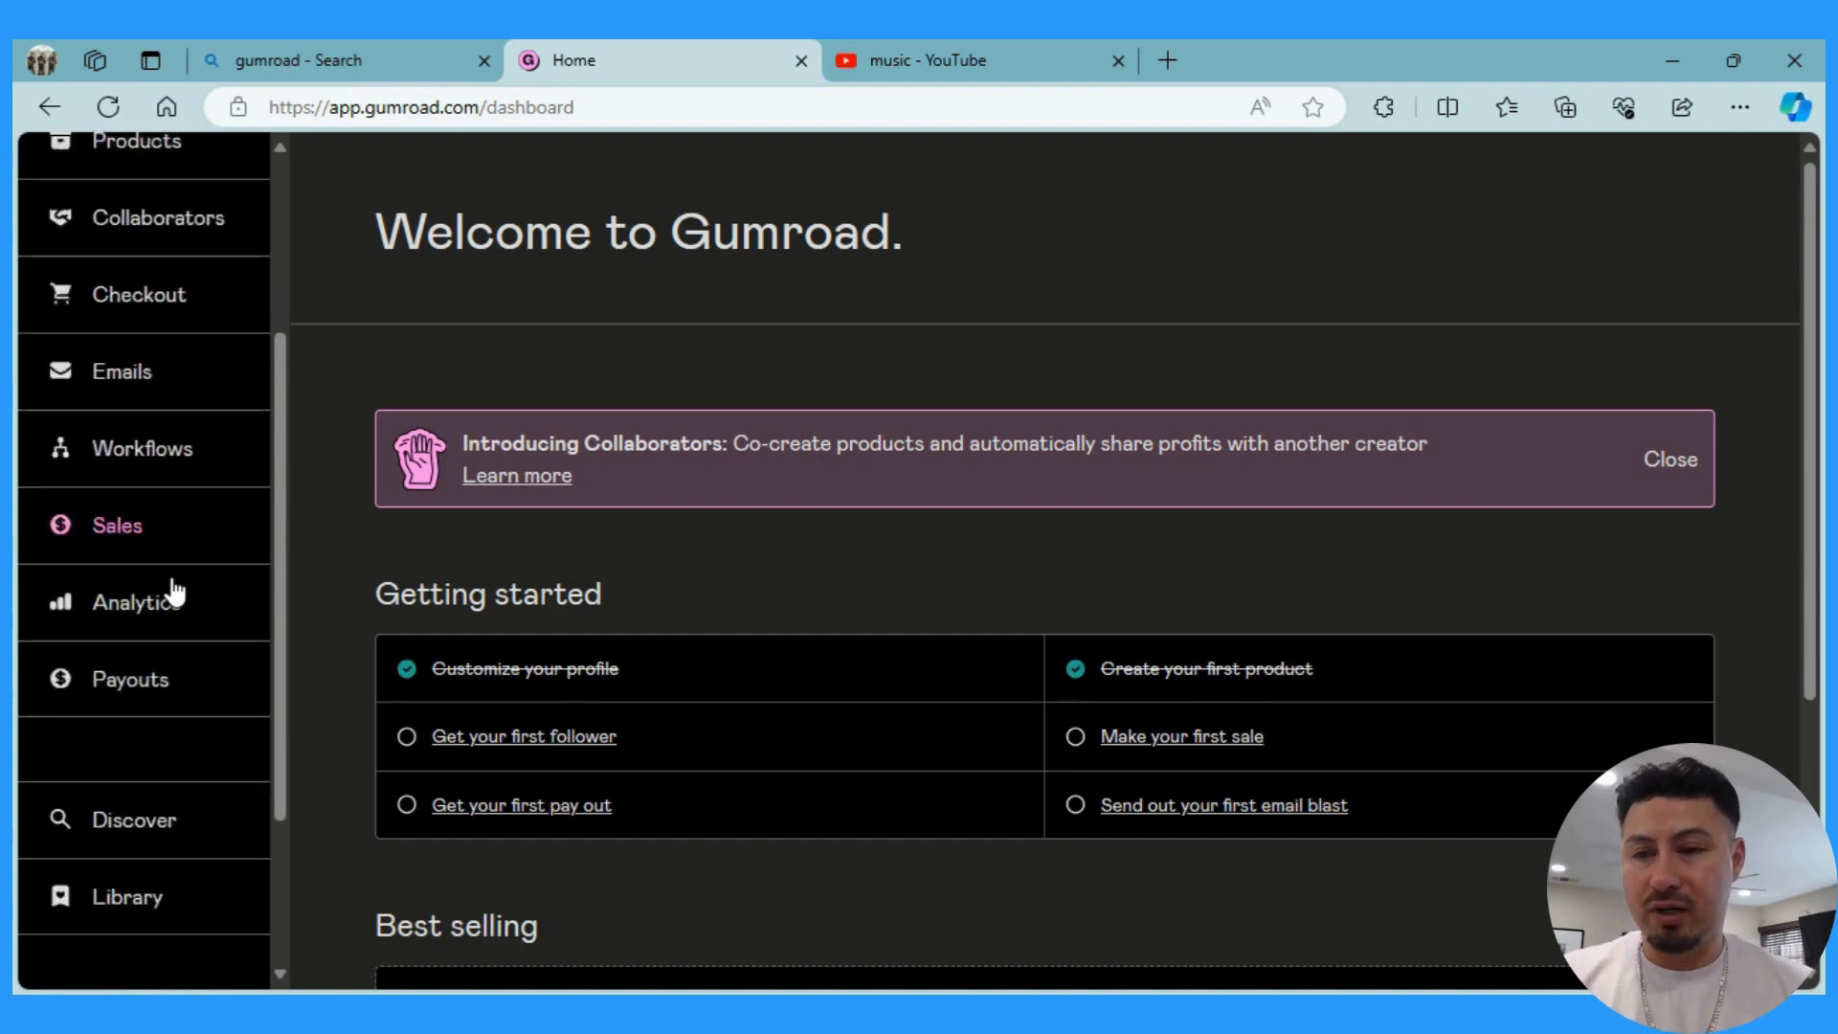
scroll(174, 586, down, 1)
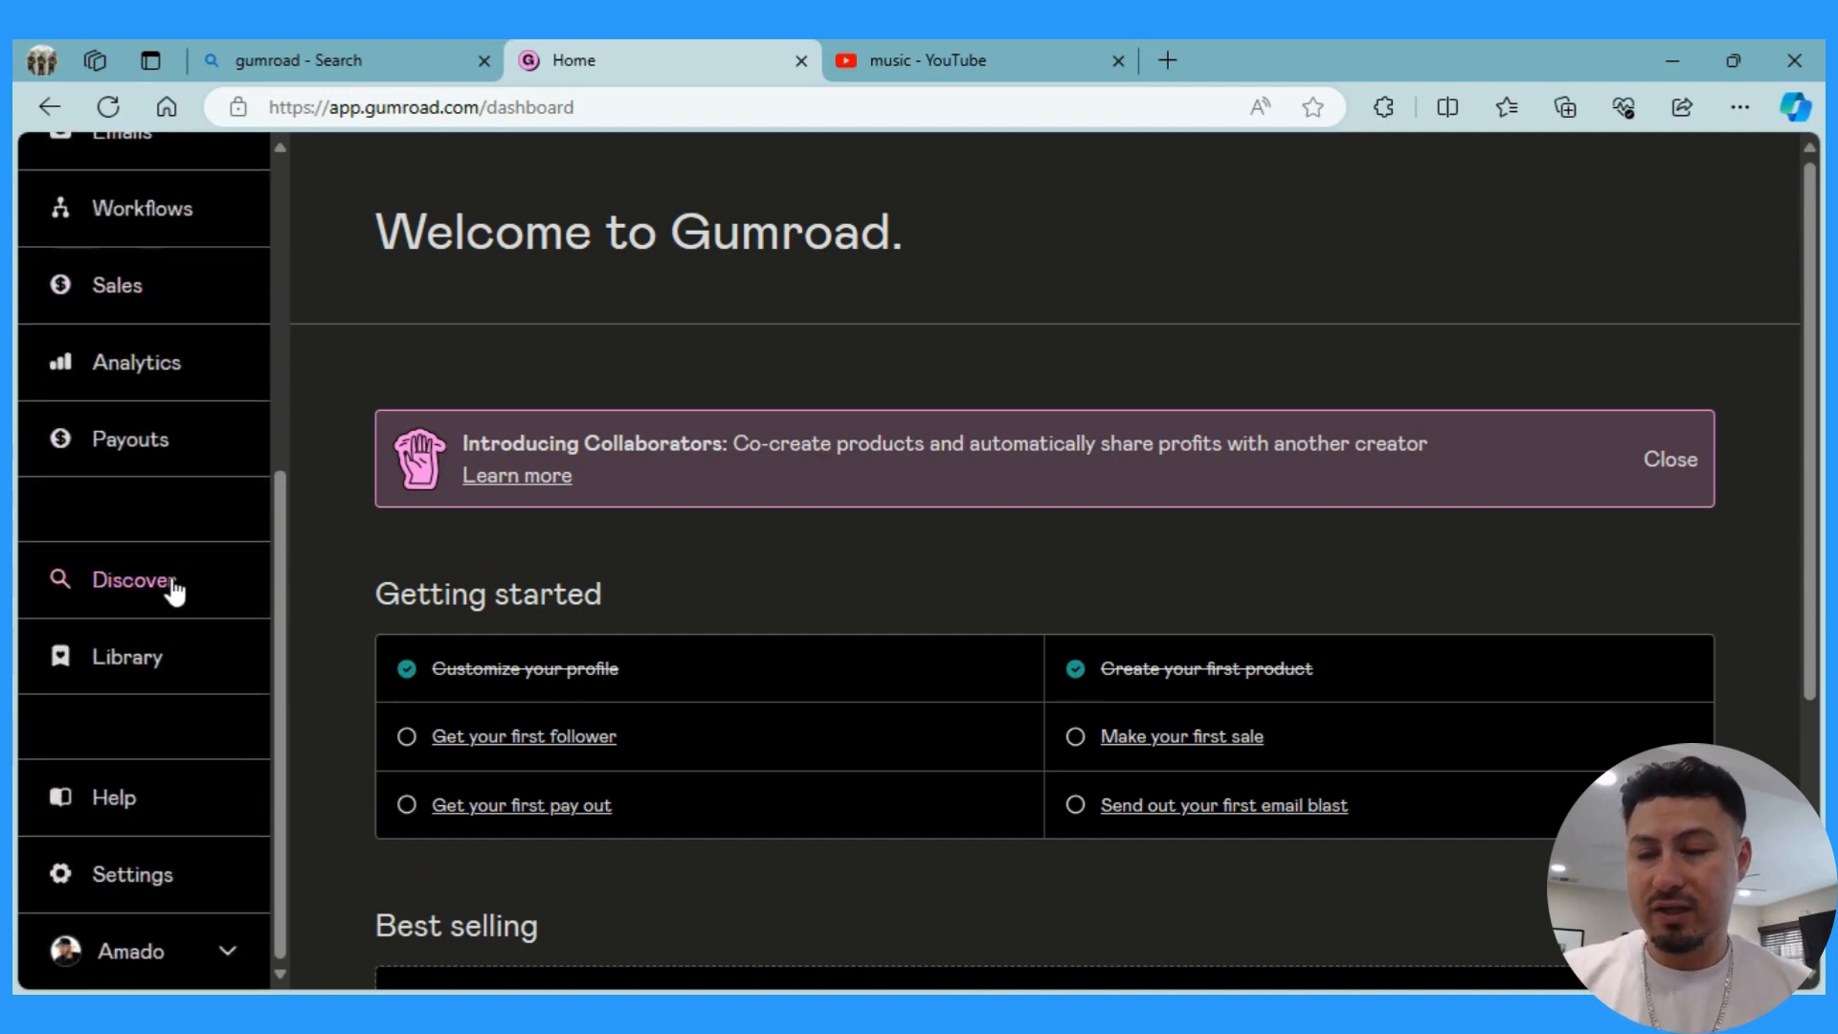